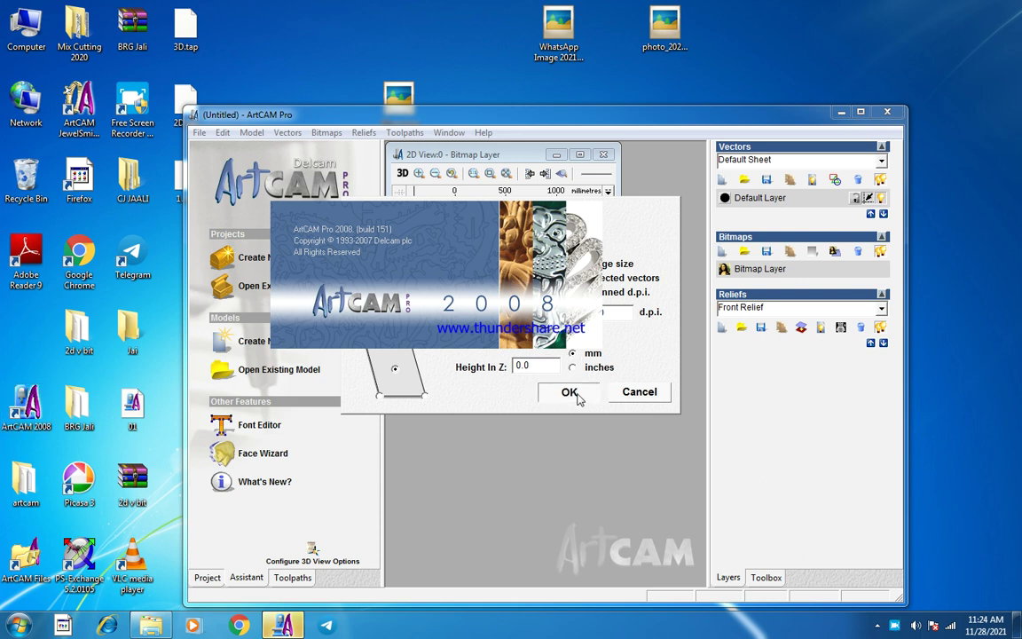
Accept the image size in mm to create the model from the carving photo, and maximize the 2D view and program window.
left_click(577, 392)
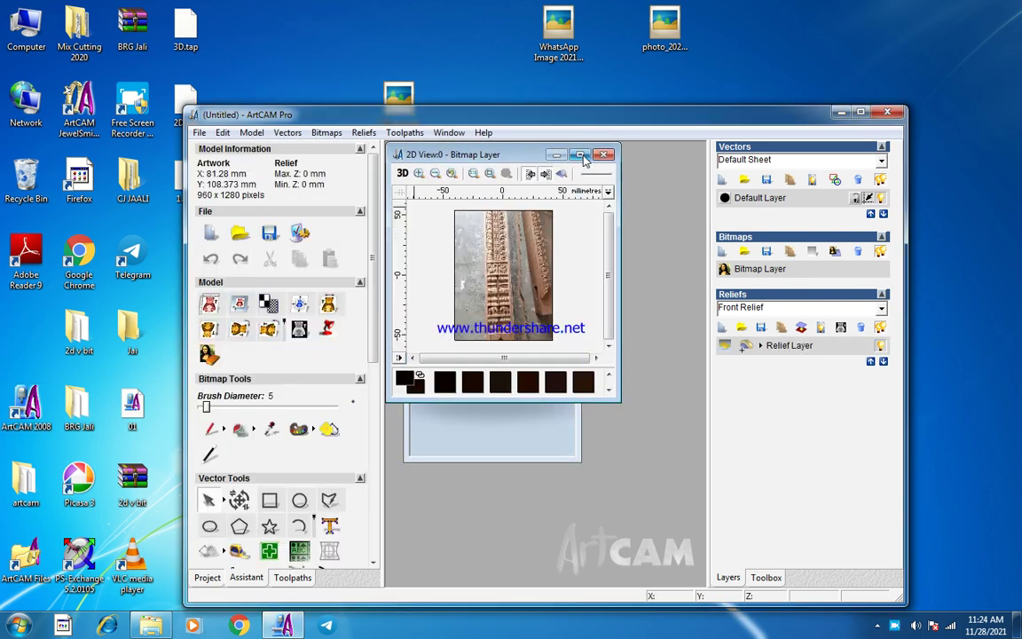
left_click(582, 156)
double_click(591, 122)
Draw a start-end-point arc about 2 mm in radius along the lower outer edge of the lowest full leaf scroll in the photo.
scroll(474, 236, "up", 2)
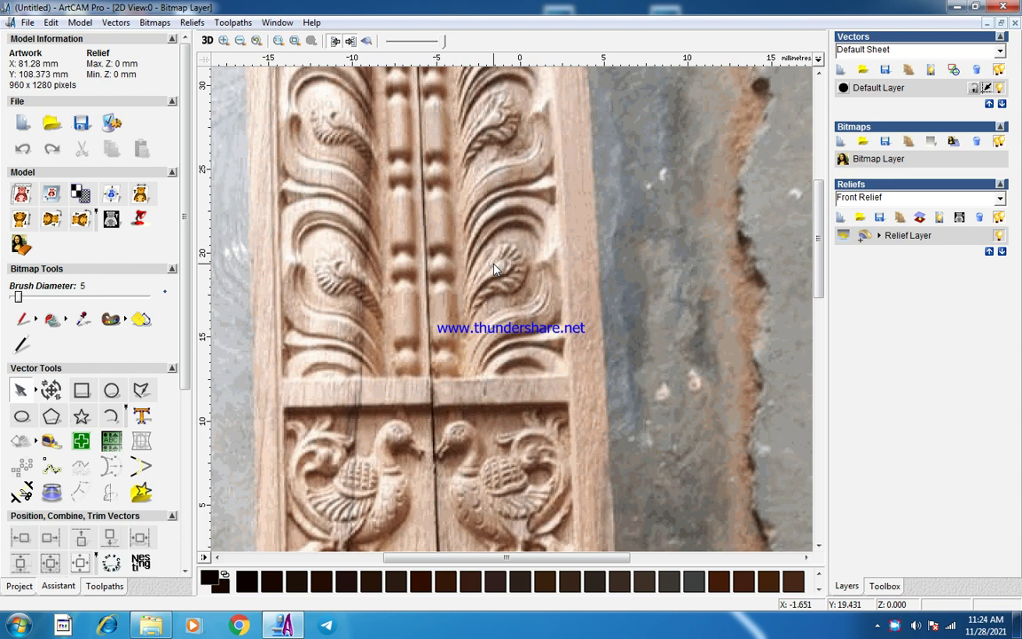
scroll(495, 265, "down", 1)
scroll(434, 139, "up", 1)
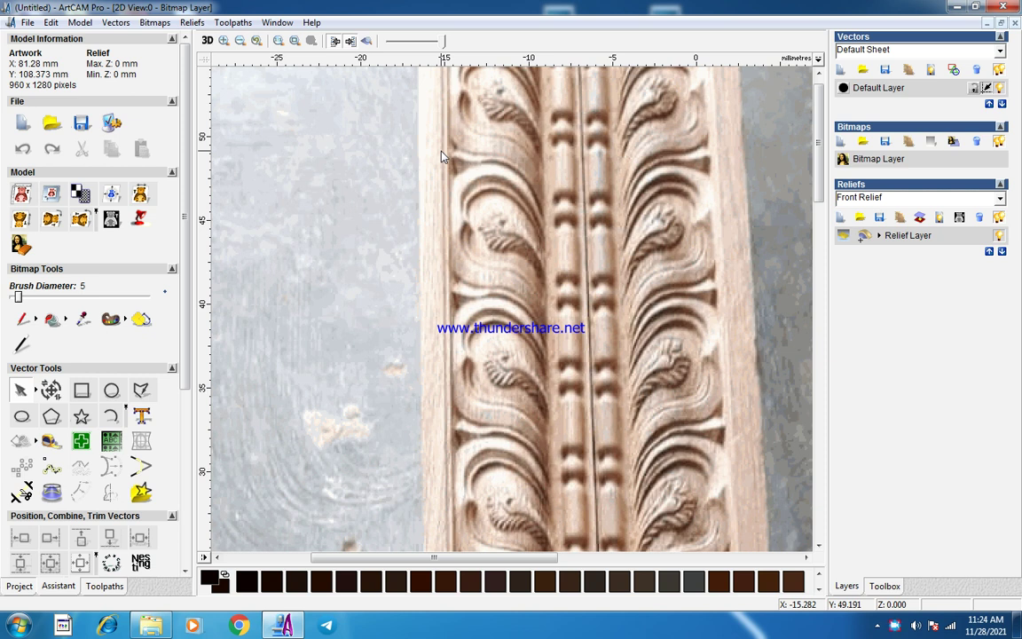
scroll(443, 157, "down", 2)
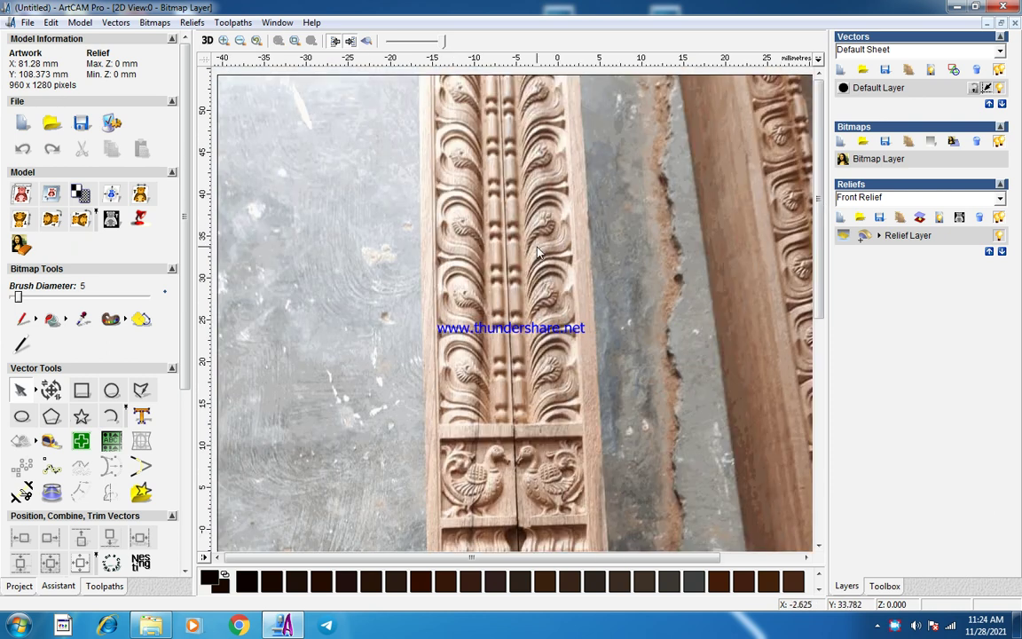
scroll(430, 332, "up", 1)
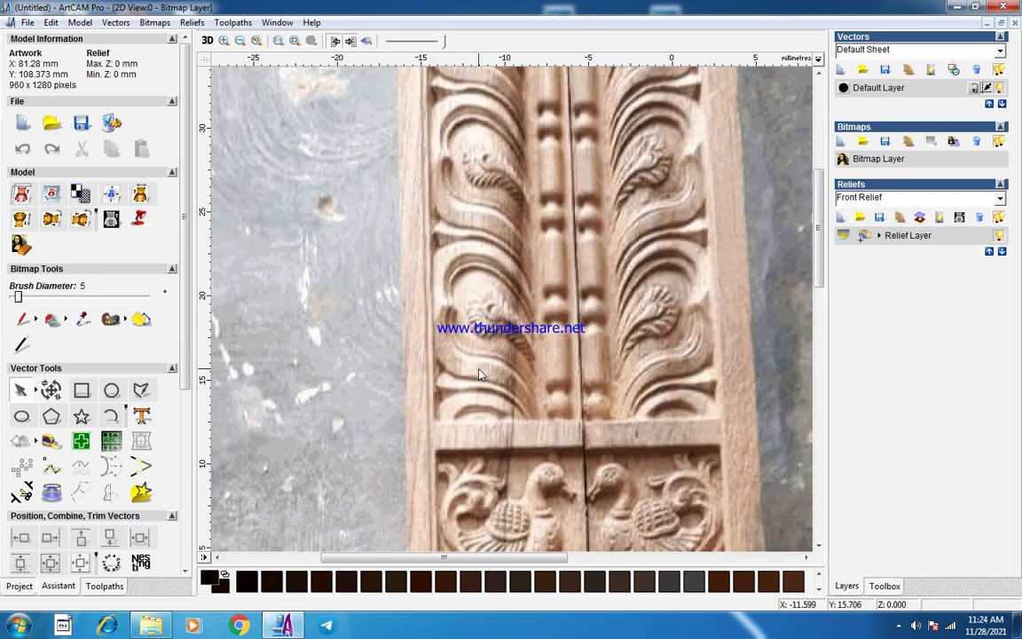
scroll(490, 328, "up", 1)
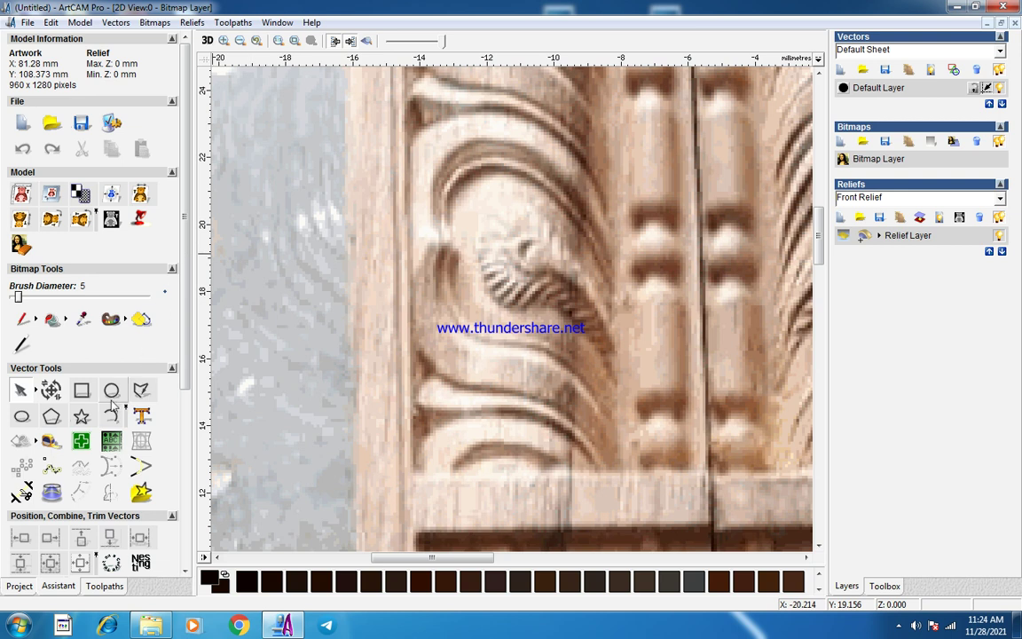
left_click(111, 416)
left_click(408, 326)
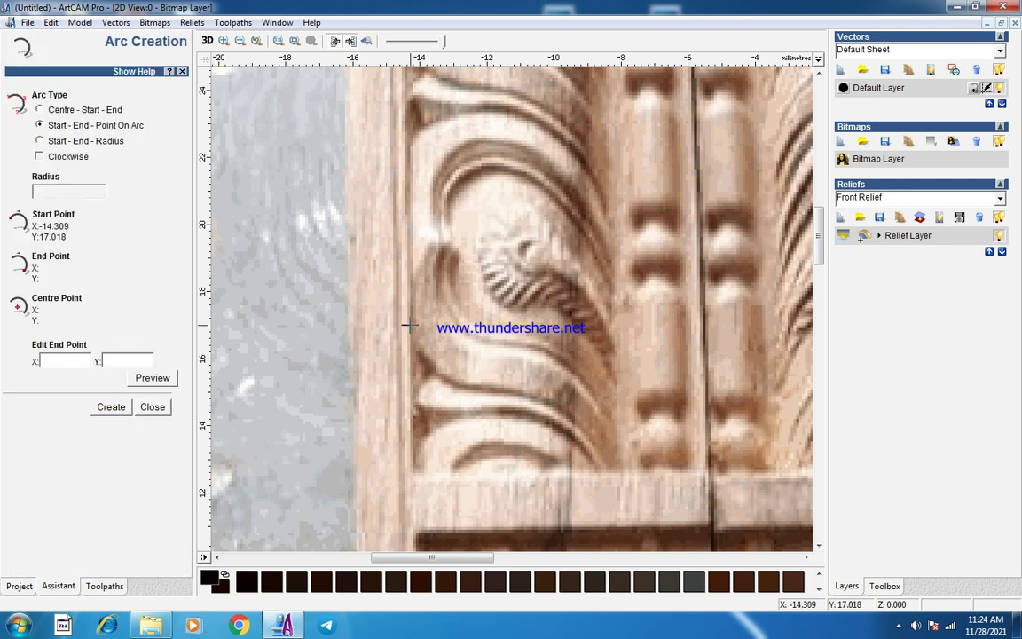
left_click(475, 388)
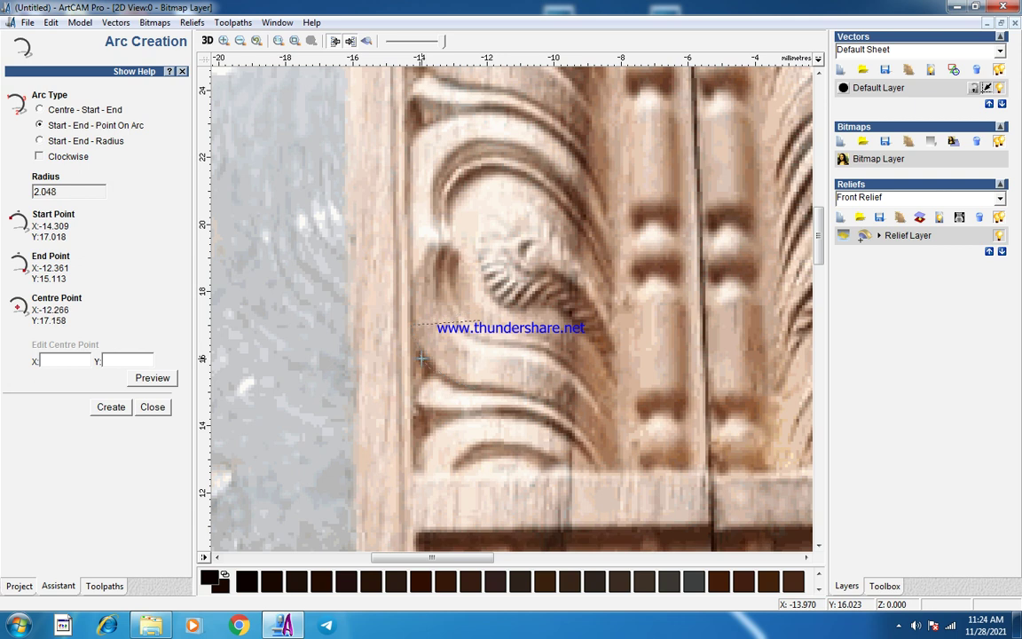
left_click(421, 358)
Draw a second arc about 3.7 mm in radius following the leaf's lower edge down toward the beaded column.
left_click(506, 391)
scroll(568, 418, "down", 2)
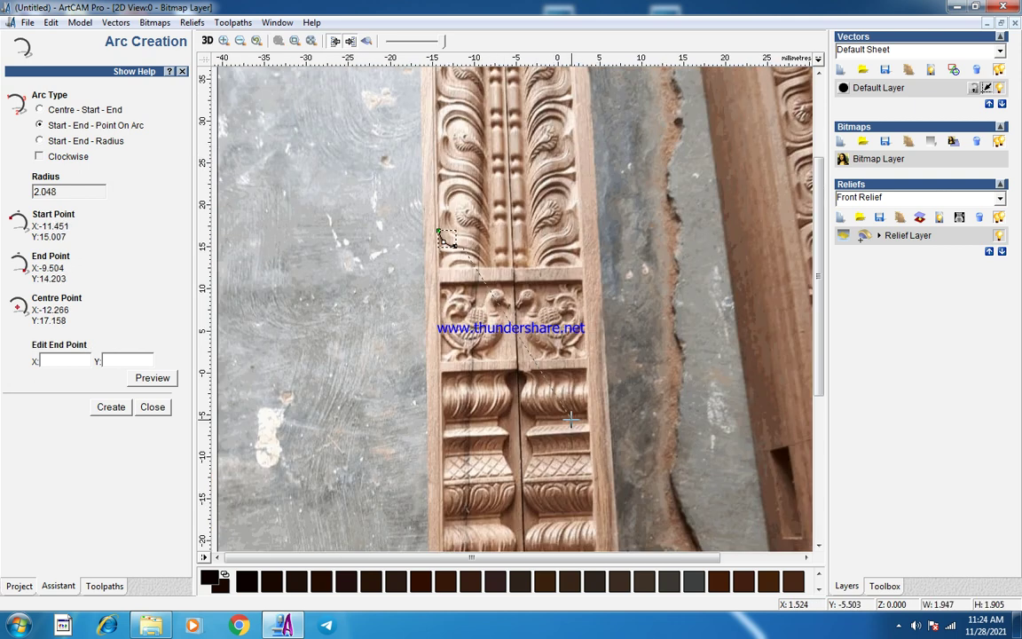
scroll(495, 268, "up", 3)
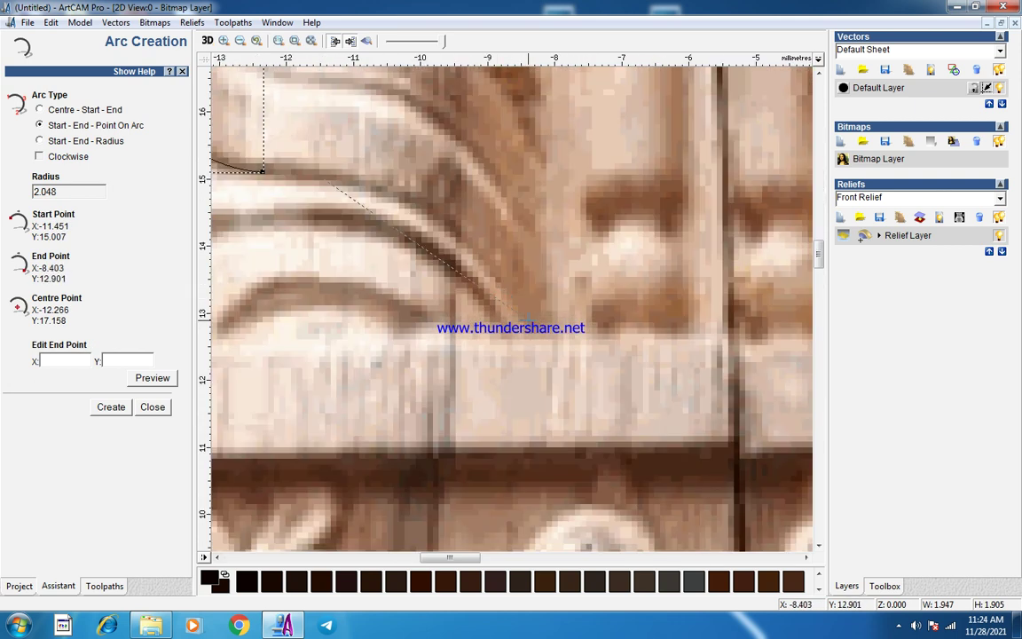
left_click(529, 318)
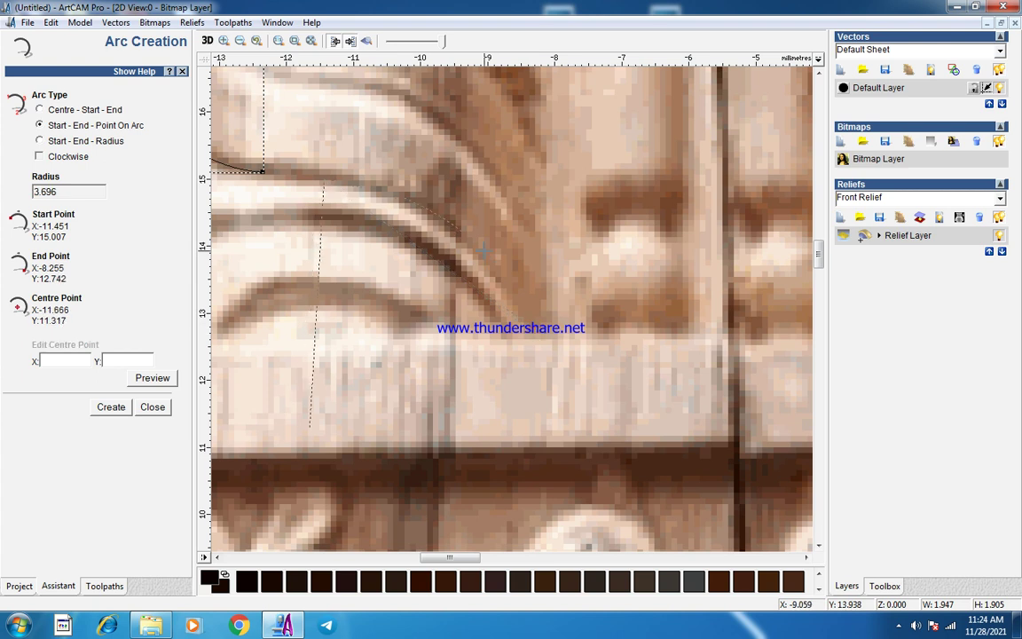
left_click(444, 223)
Trace the leaf's upper outer edge with two end-to-end arcs about 2.8 mm and 4.8 mm in radius, and finish arc creation.
scroll(448, 224, "down", 3)
scroll(505, 249, "up", 2)
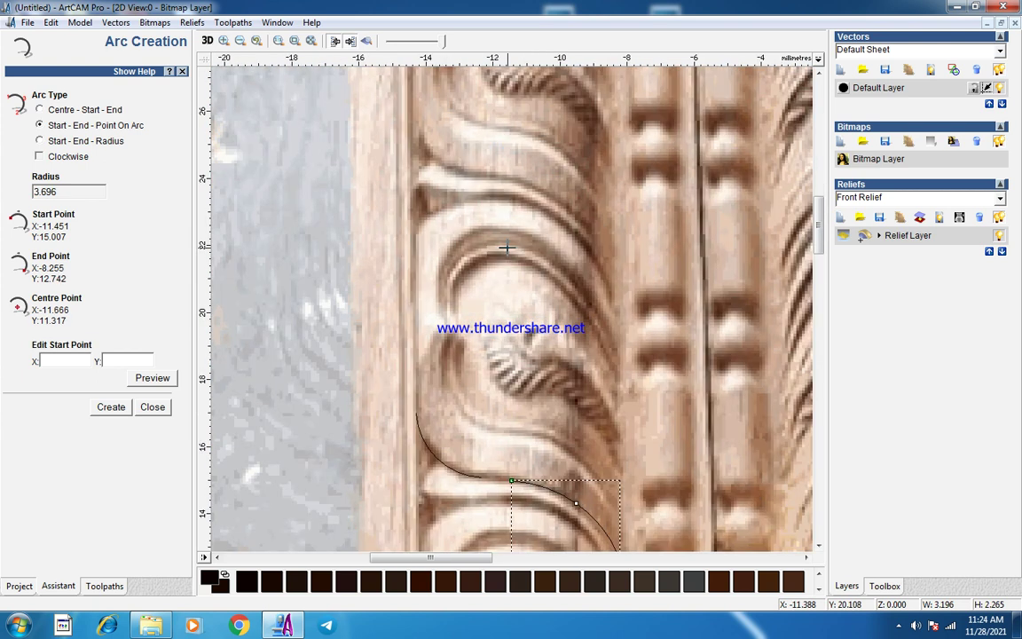
left_click(413, 238)
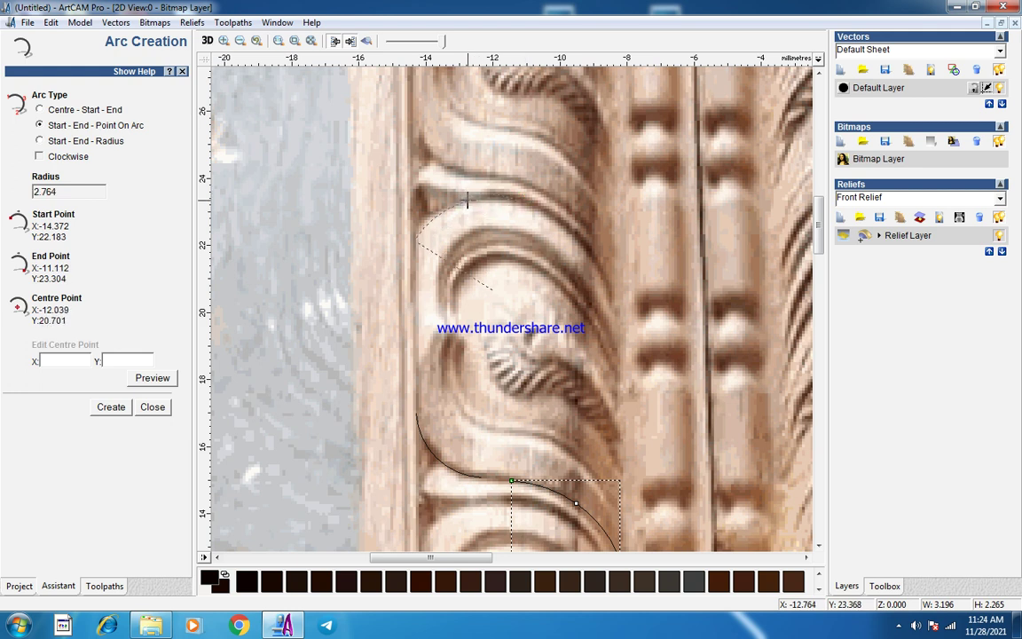
left_click(525, 200)
left_click(526, 200)
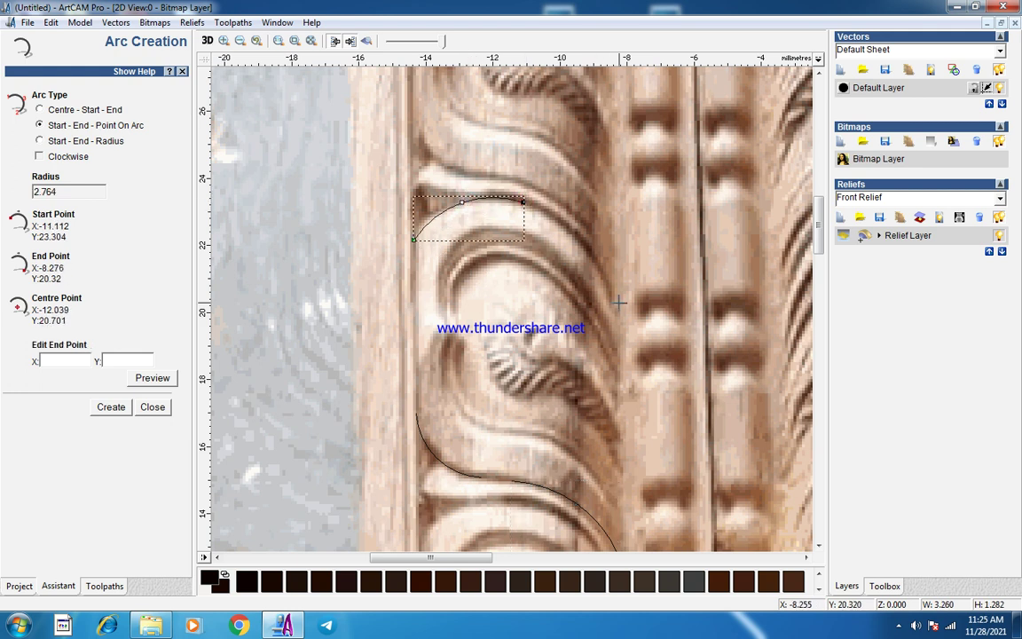
left_click(600, 262)
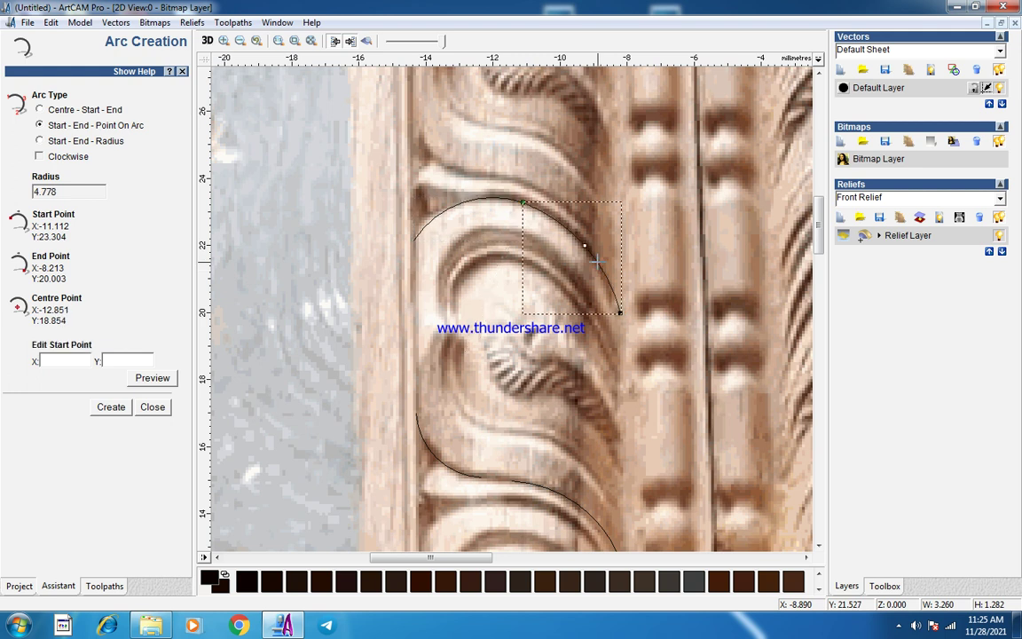
left_click(162, 410)
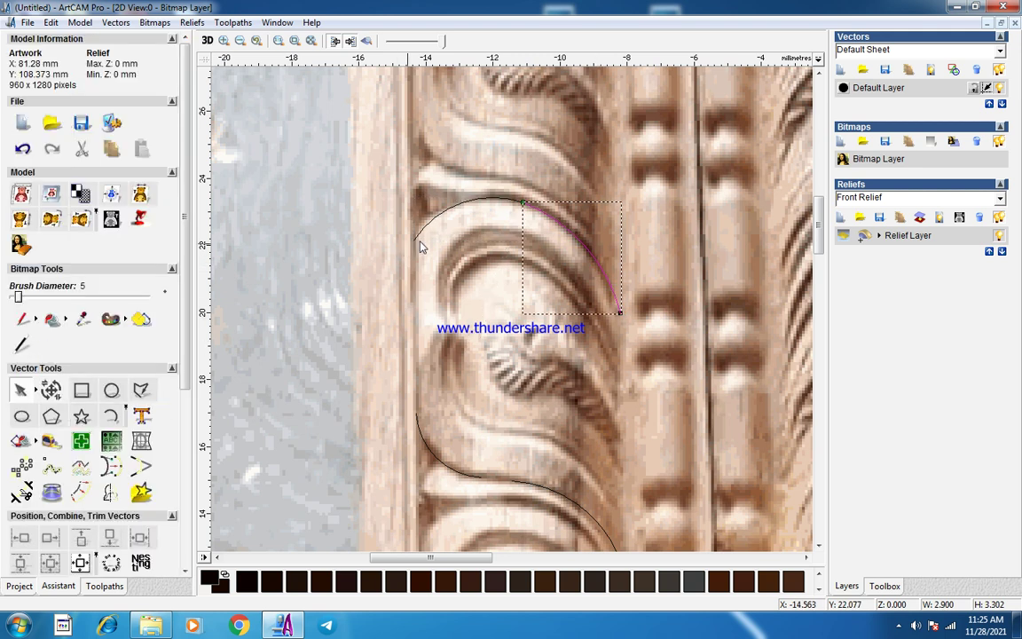
Convert the shorter arc span on the leaf's upper outer edge to a bezier.
left_click(461, 202)
double_click(455, 208)
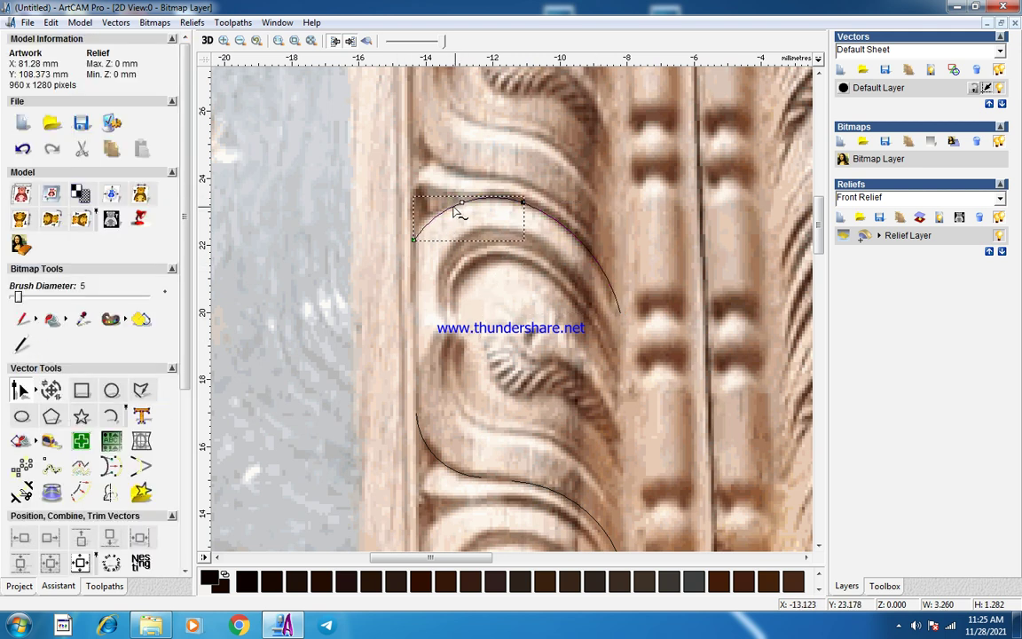
right_click(450, 206)
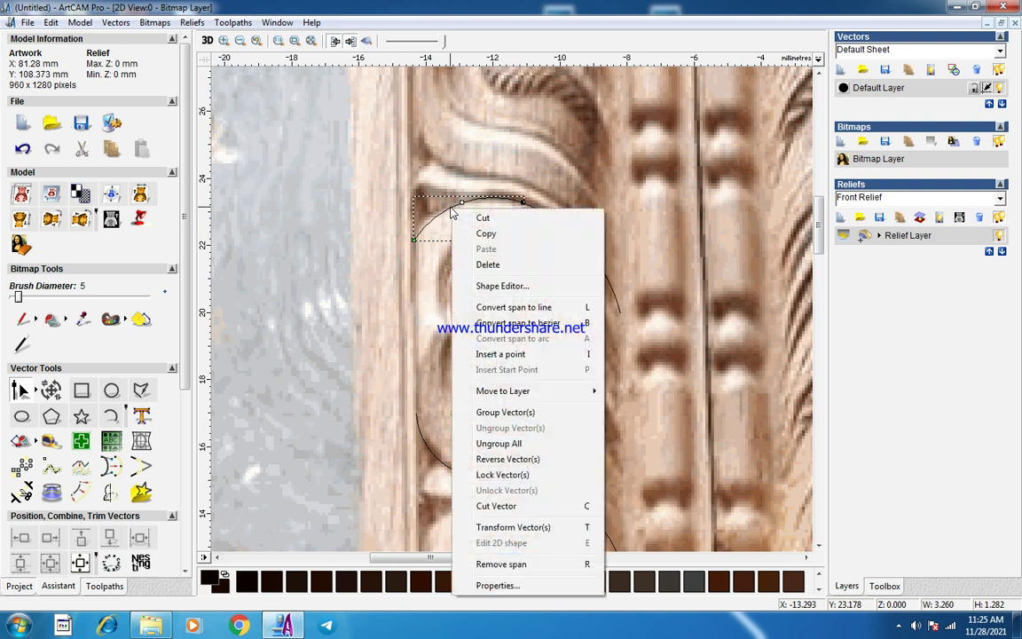
left_click(554, 325)
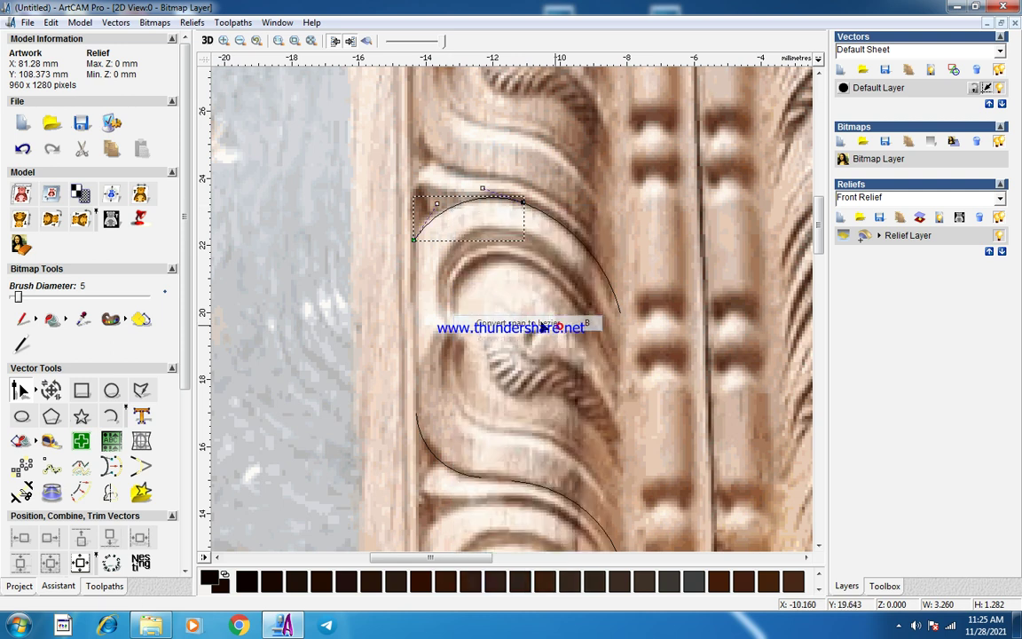
Reshape the bezier with its two control handles so it follows the leaf's rounded upper corner, and deselect it.
left_click(413, 206)
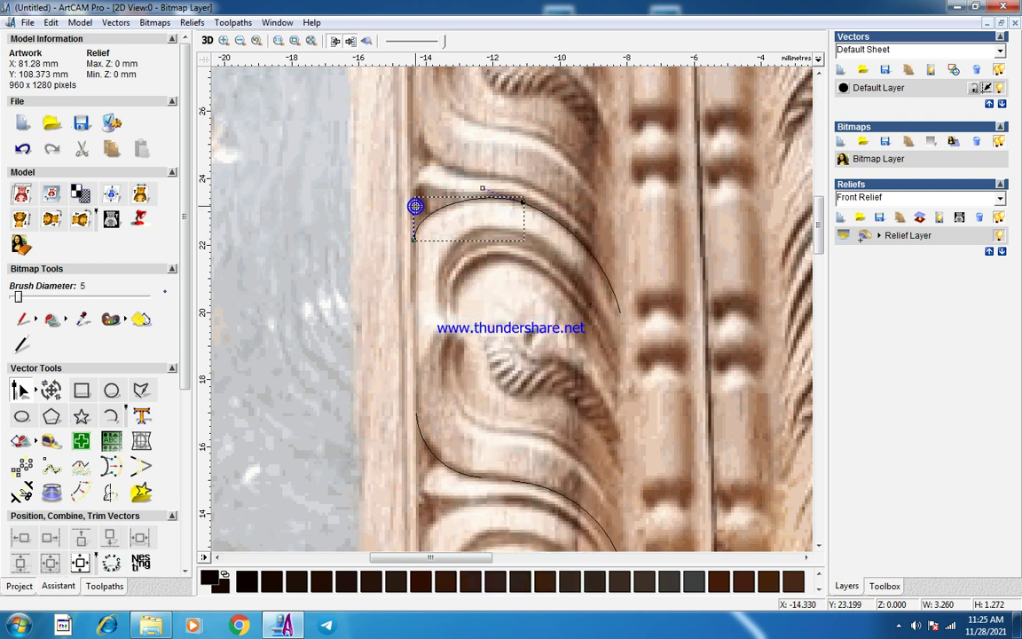
left_click(484, 191)
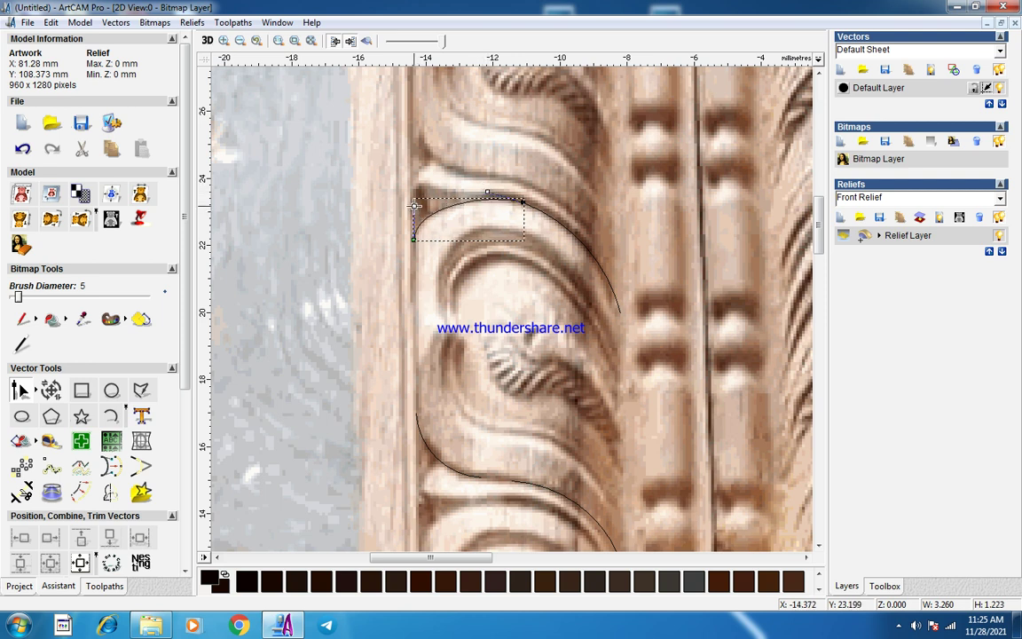
left_click(413, 206)
left_click_drag(417, 207, 417, 205)
key("n")
key("n")
key("n")
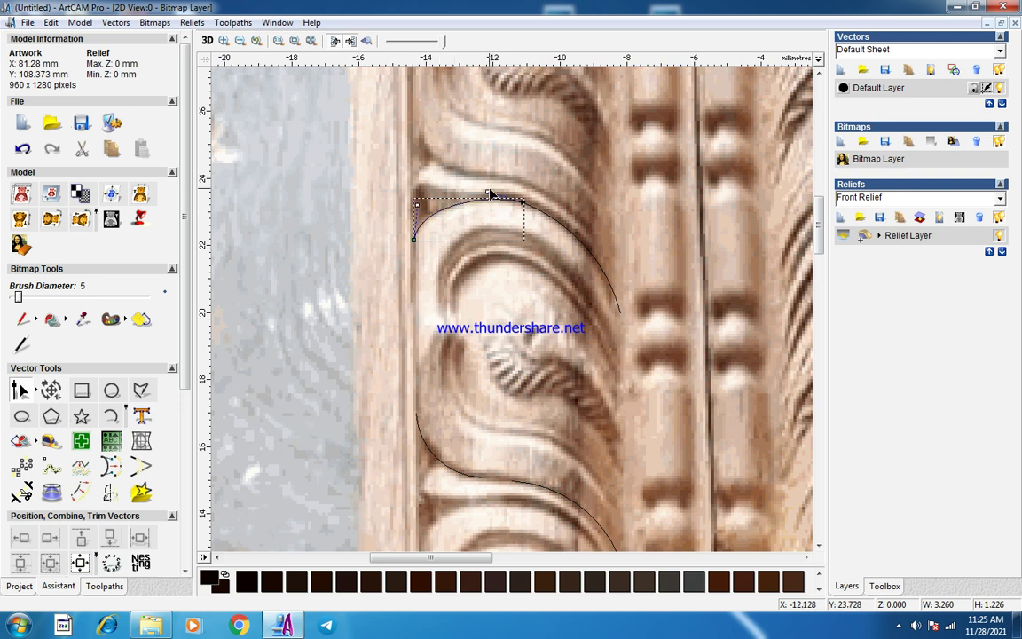
left_click_drag(488, 193, 480, 189)
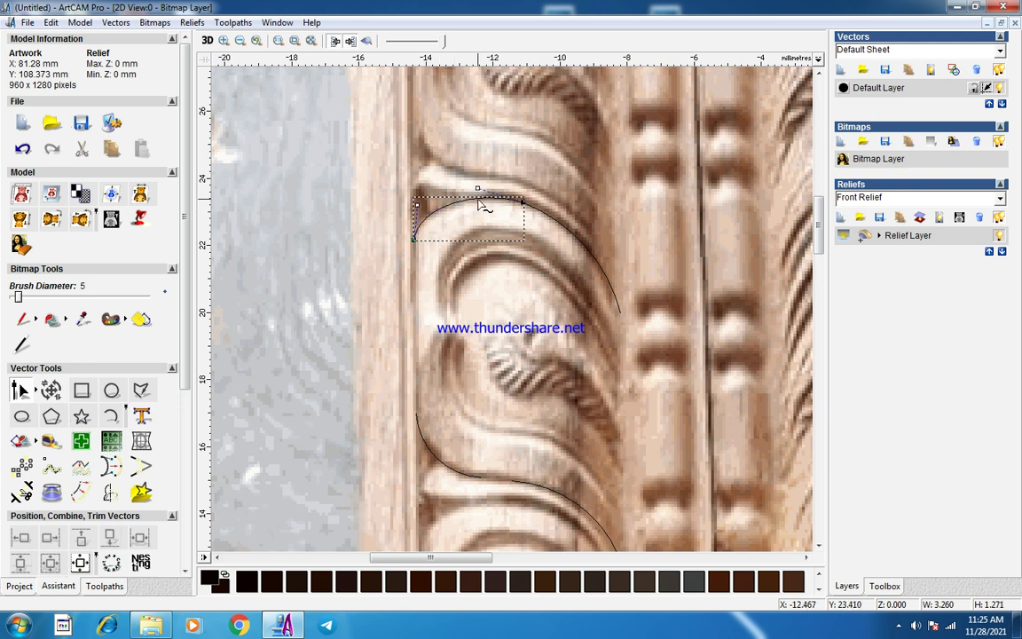
key("n")
left_click(351, 362)
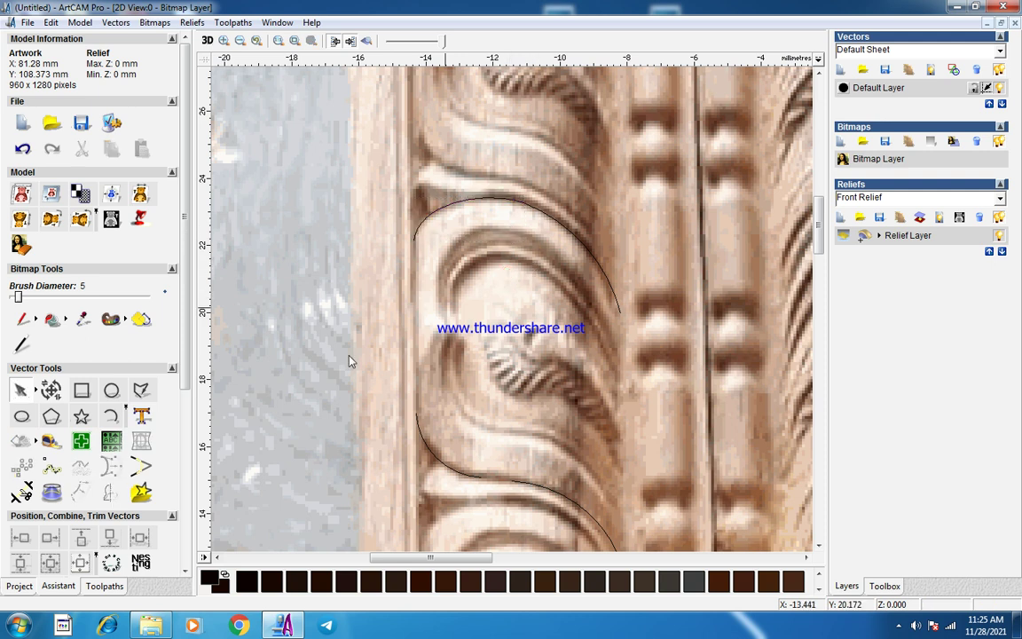
Trace the lower inner curl of the leaf with two connected start-end-point arcs, each about 1.3 mm in radius.
left_click(111, 422)
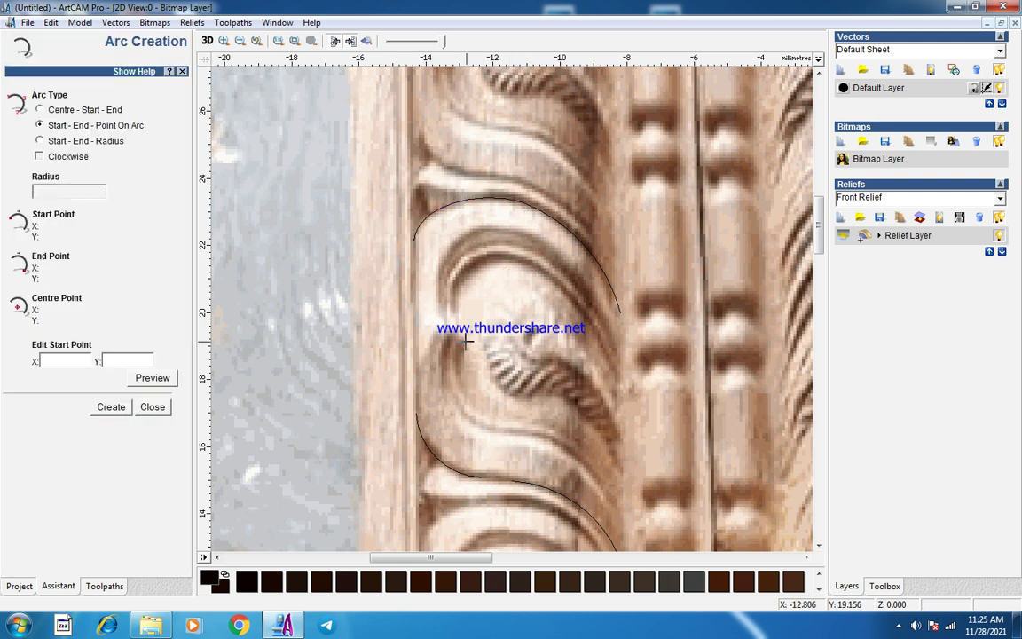
left_click_drag(462, 341, 463, 400)
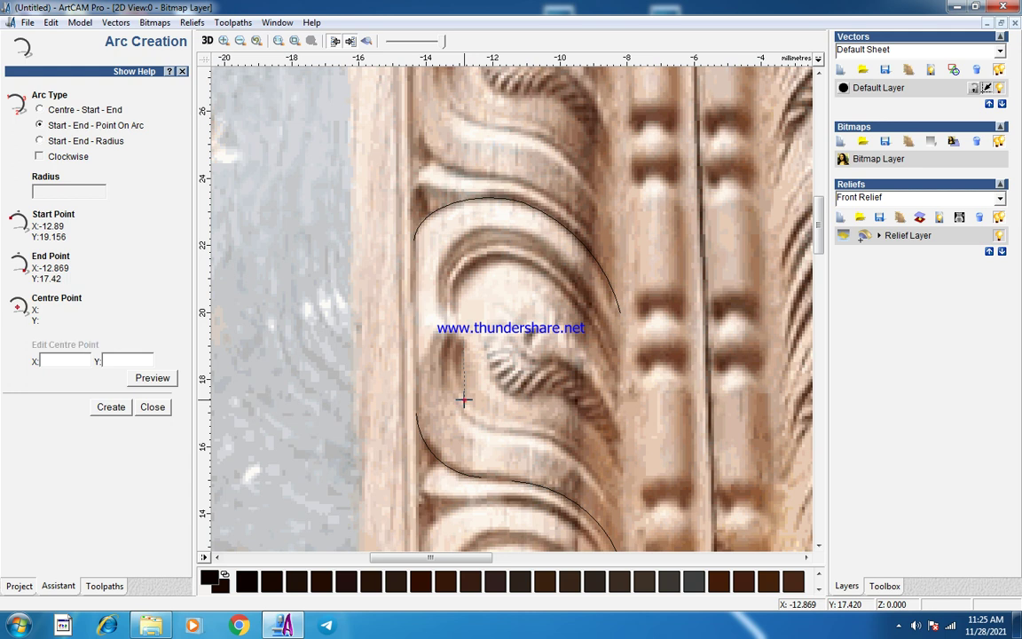
left_click(452, 367)
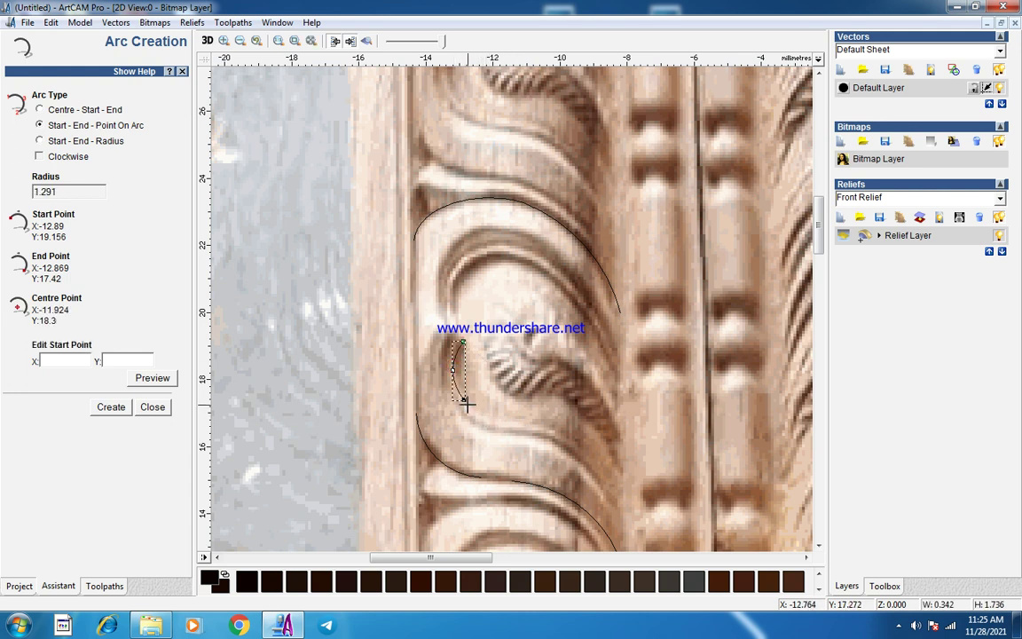
left_click_drag(463, 400, 501, 421)
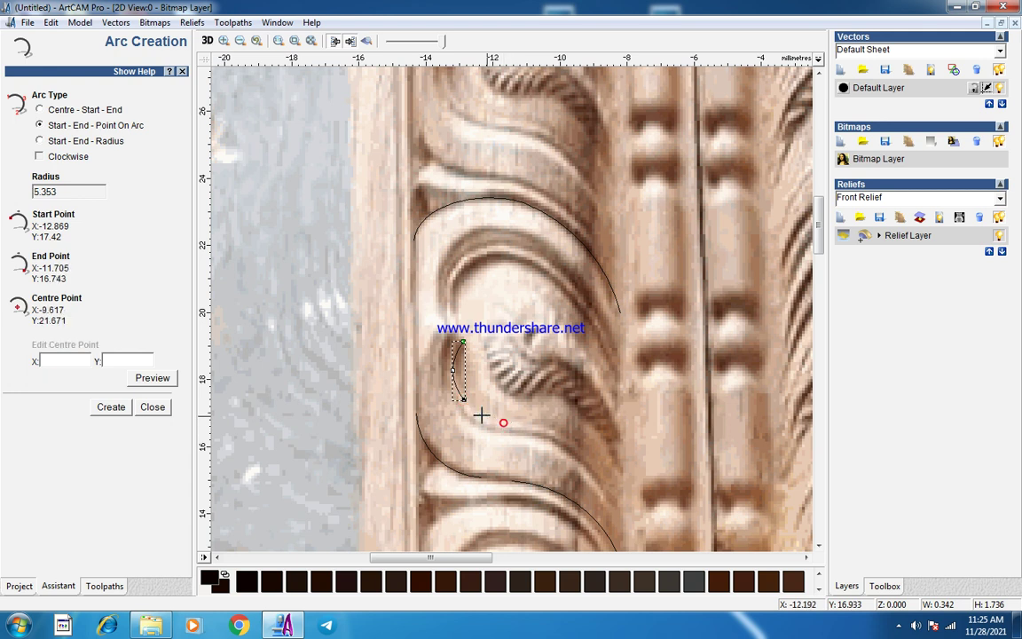
left_click(477, 415)
Draw an arc about 4.3 mm in radius along the lower inner groove, running down toward the beaded column.
left_click(533, 424)
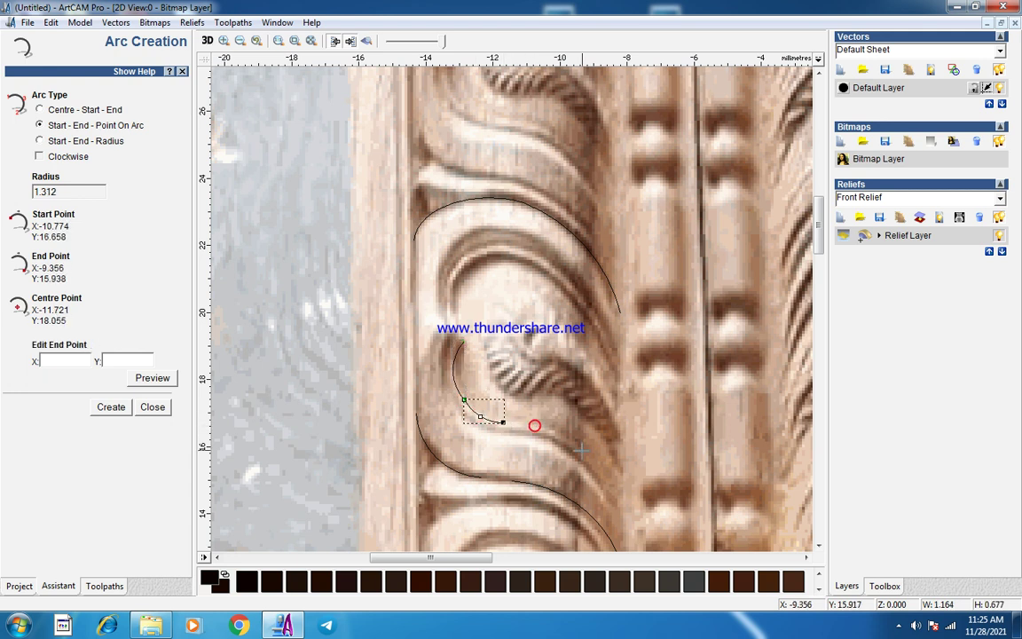
left_click(629, 526)
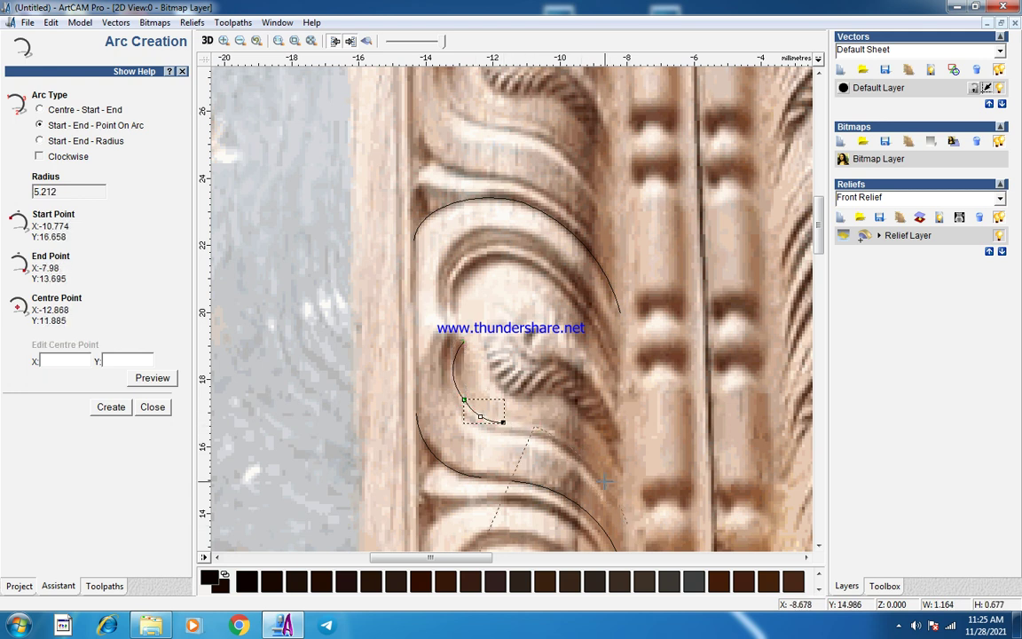
left_click(466, 408)
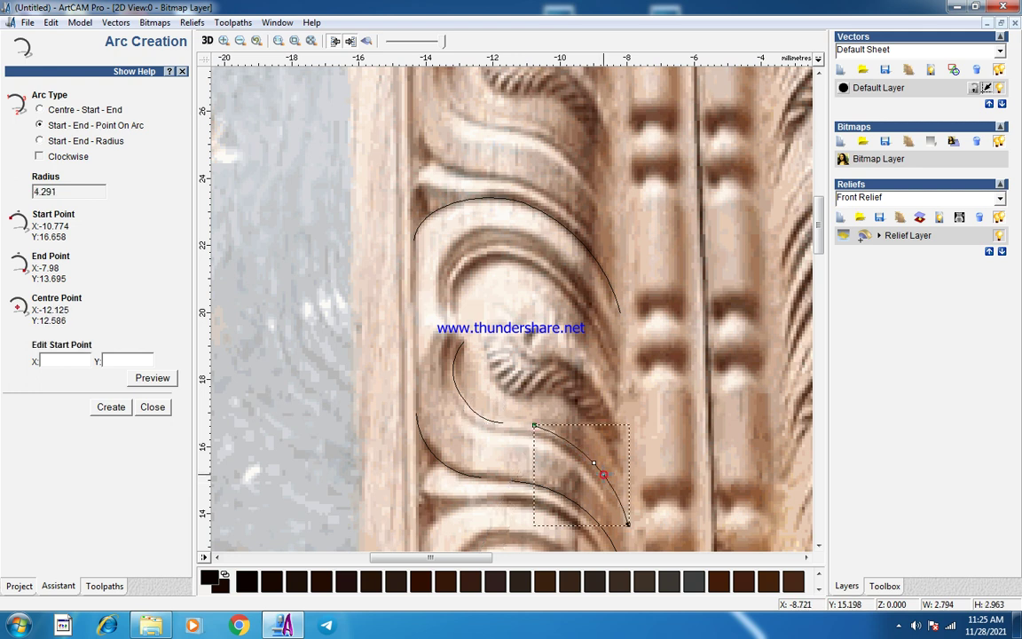
Trace the outer side and crown of the leaf's upper inner curl with two connected start-end-point arcs, each about 1.5 mm in radius.
left_click(465, 330)
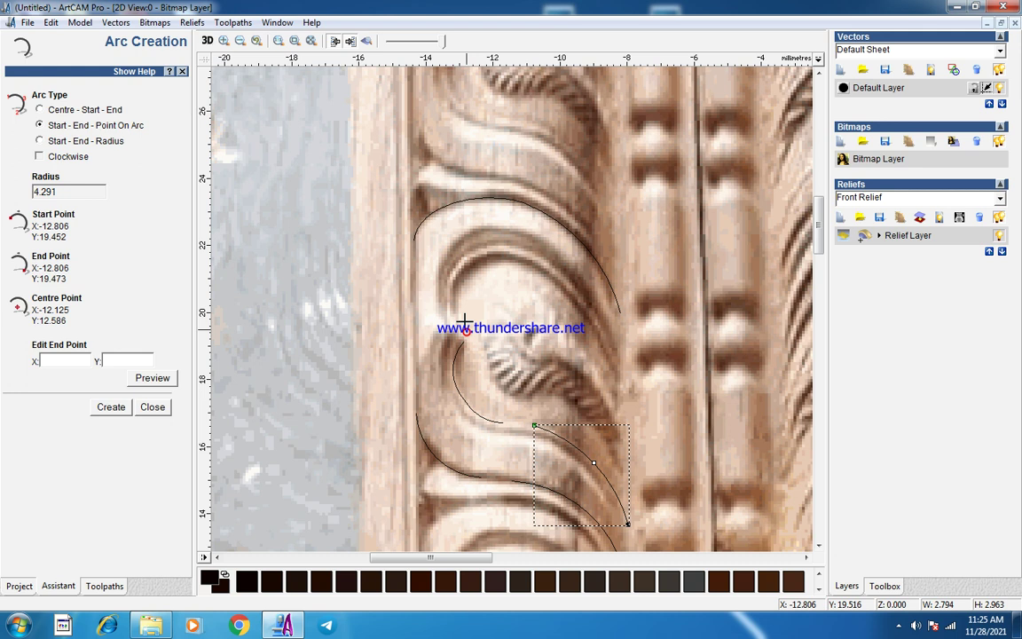
left_click(459, 276)
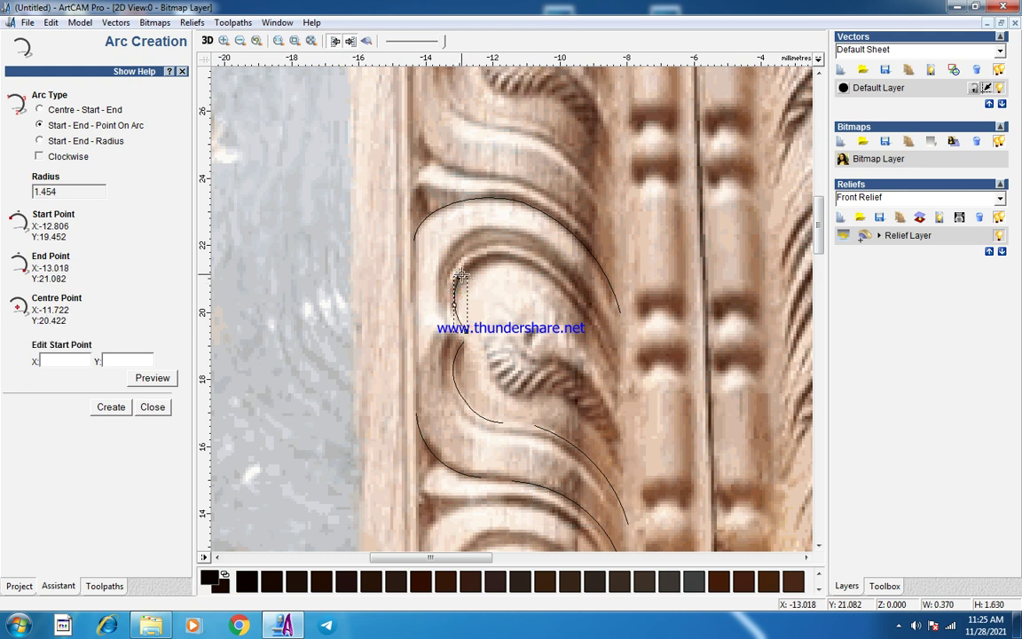
left_click(454, 298)
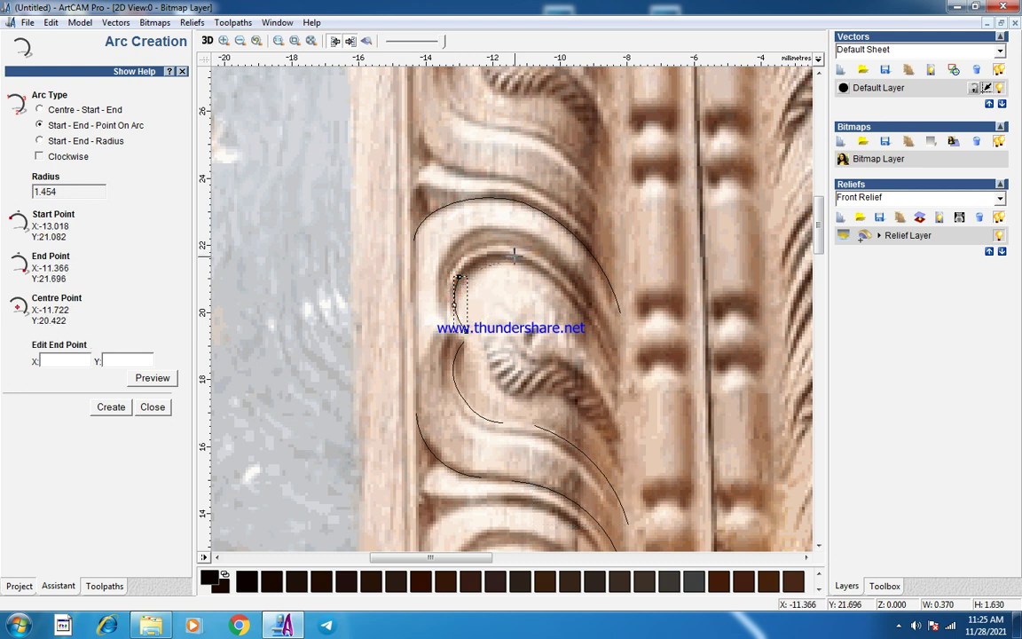
left_click(514, 255)
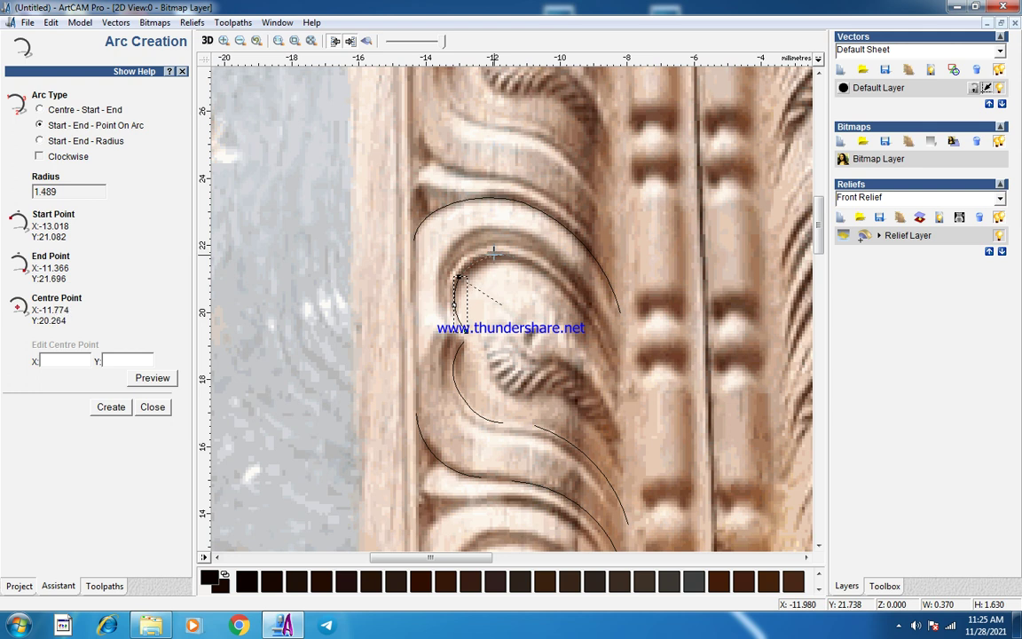
left_click(494, 253)
Continue the upper inner curl with an arc about 5.4 mm in radius running down toward the beaded column, and finish arc creation.
left_click(515, 257)
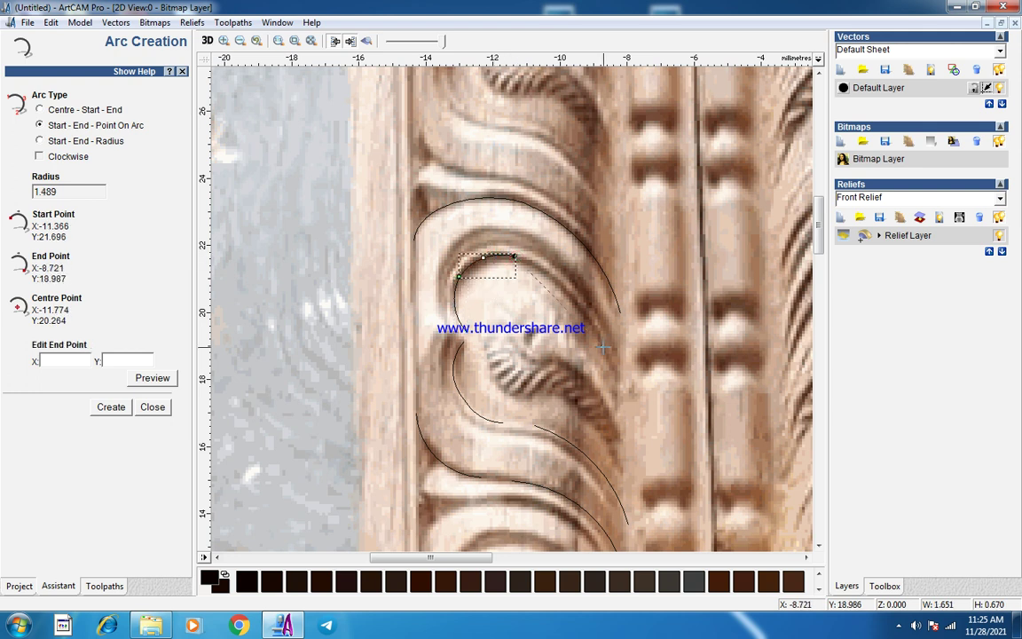
left_click(619, 388)
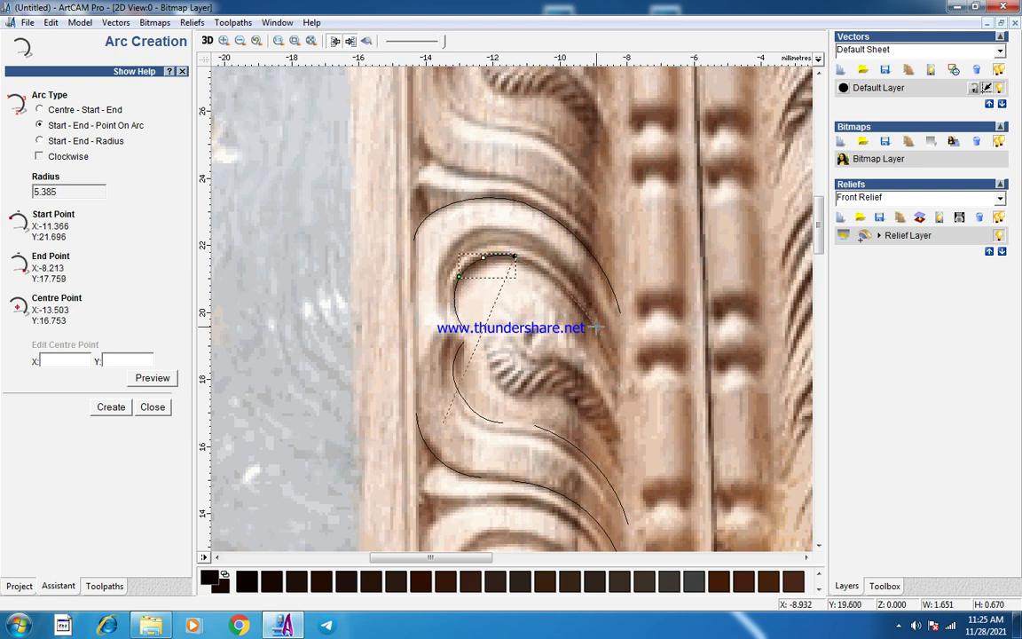
left_click(597, 328)
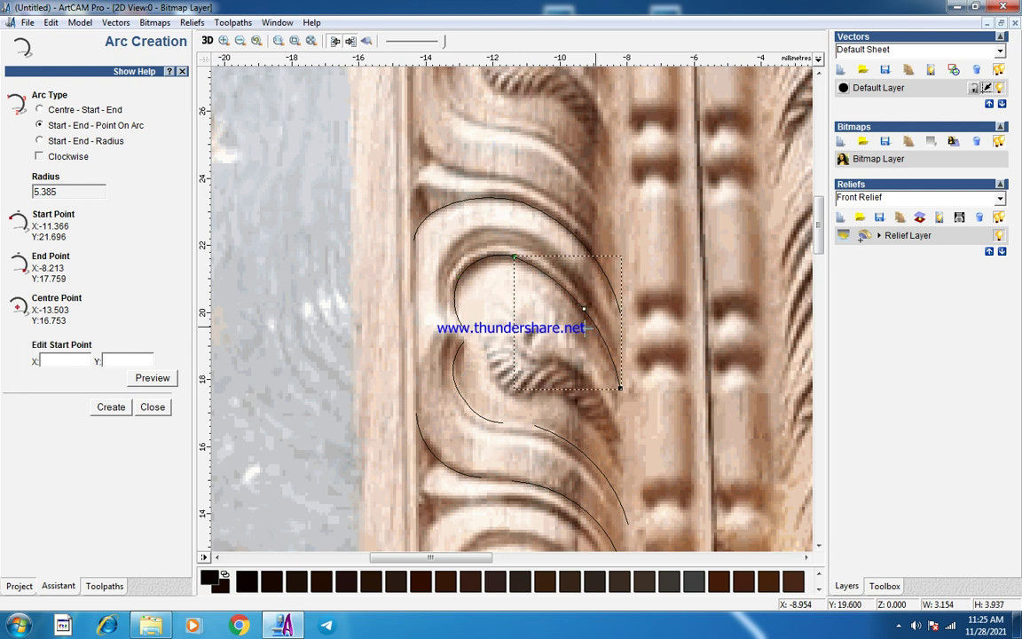
left_click(151, 406)
Move the facing end nodes of the upper and lower inner curl arcs together so they meet in a cusp.
scroll(475, 349, "up", 2)
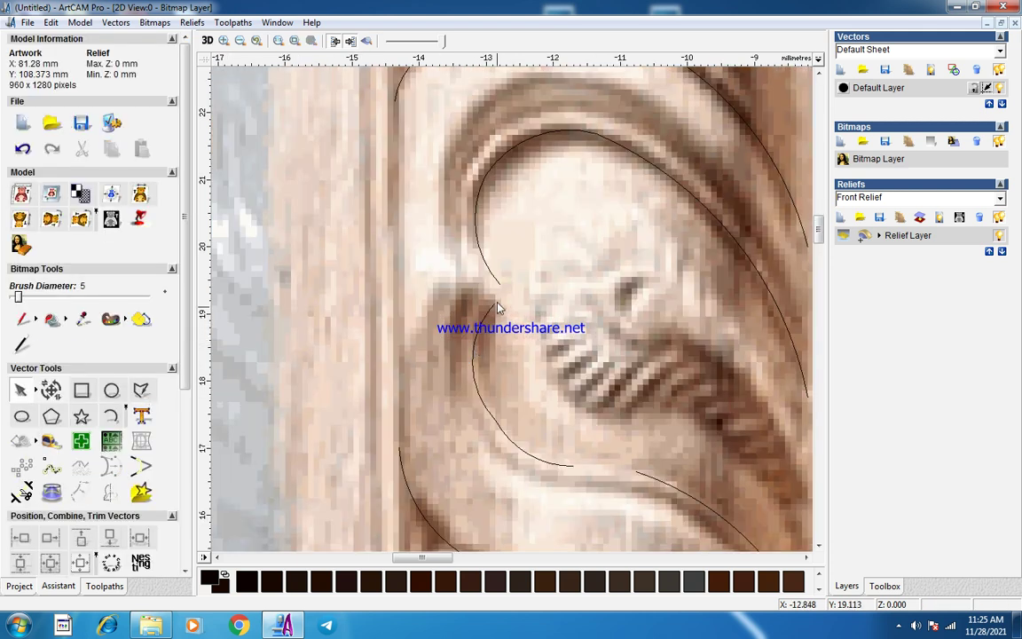
left_click(497, 305)
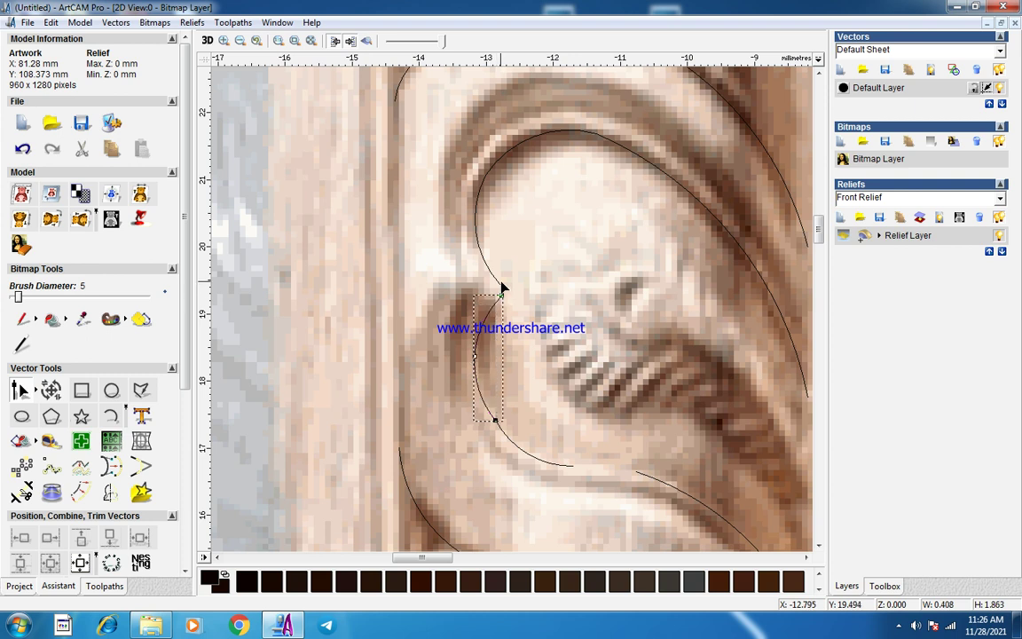
left_click(501, 285)
left_click_drag(501, 285, 502, 295)
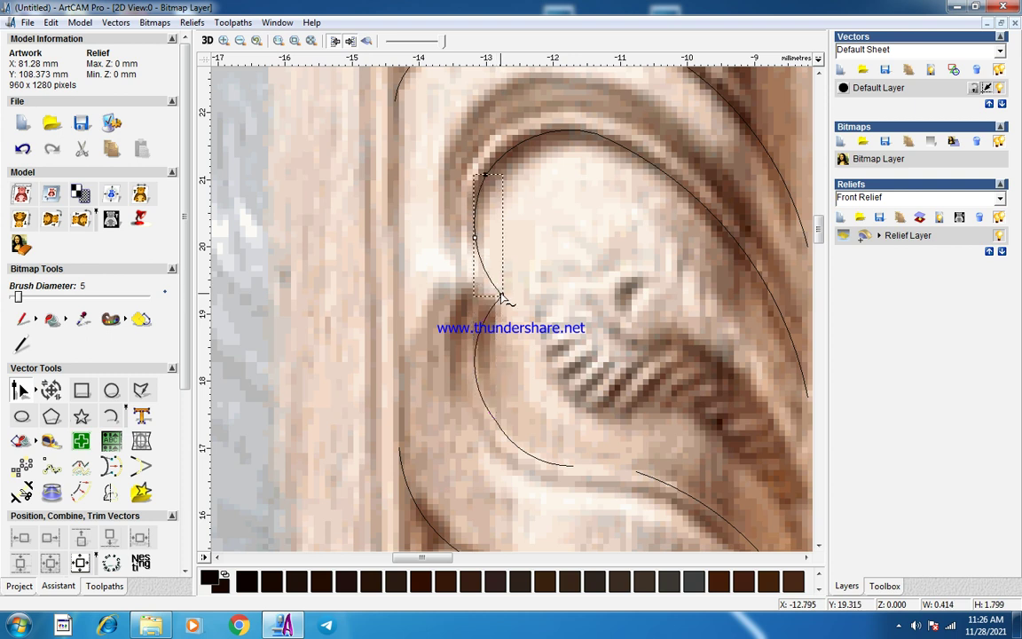
Join the lower inner curl vector to the arc along the lower inner groove, closing the gap between their nearest ends.
scroll(513, 328, "down", 2)
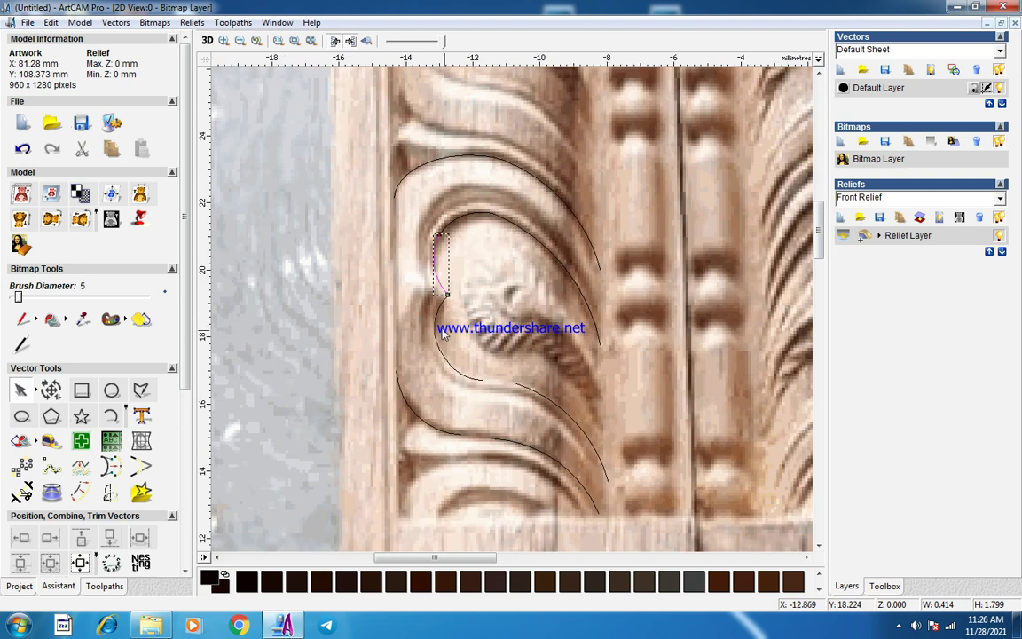
left_click(447, 360)
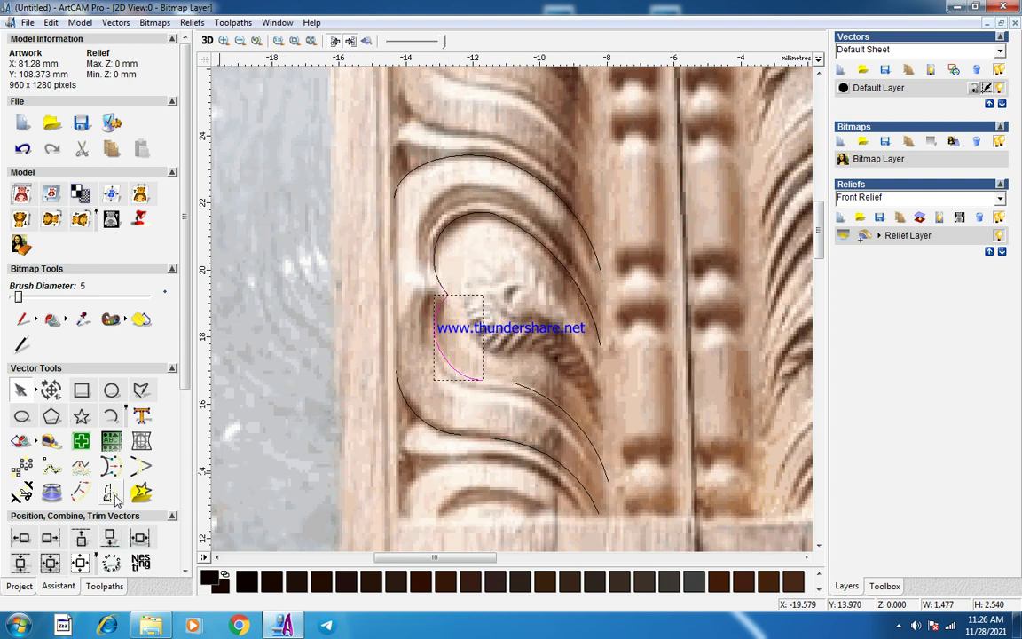
scroll(188, 348, "down", 5)
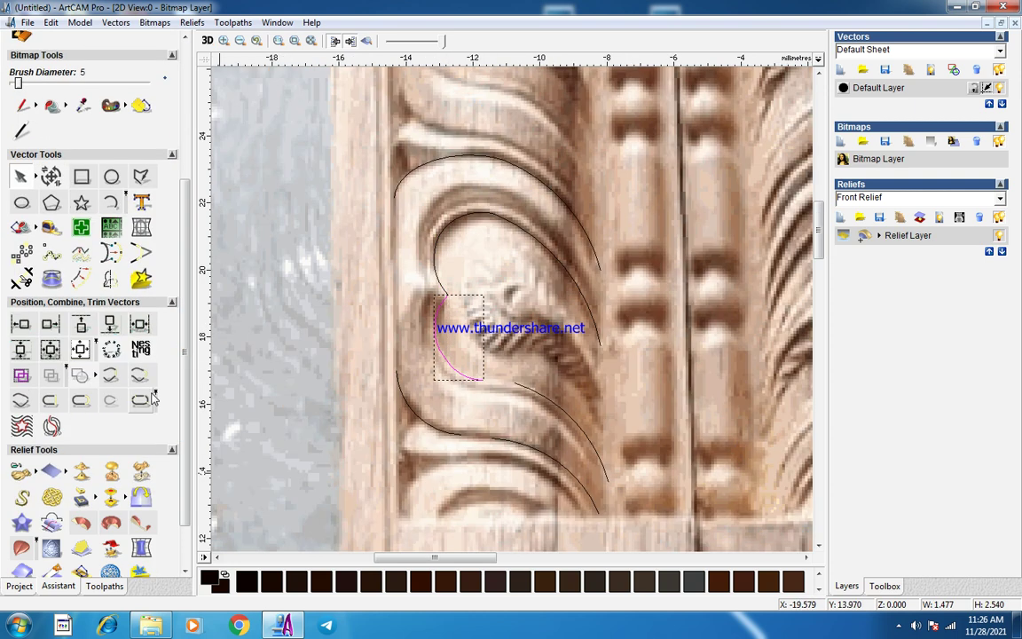
left_click(526, 386, "shift")
left_click(141, 374)
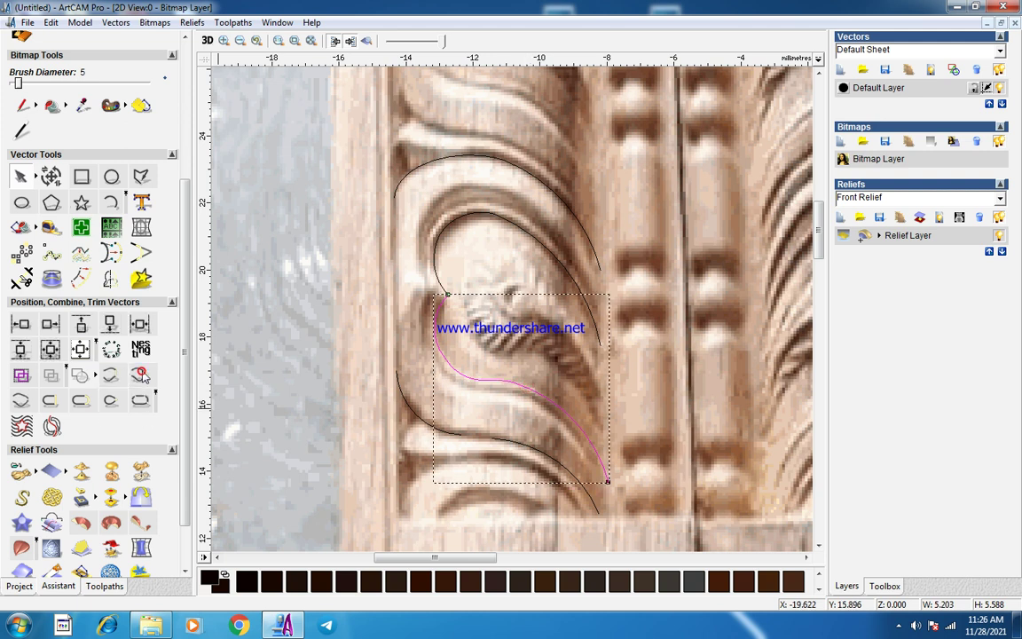
Join the three upper inner curl arcs one by one to the lower inner vector to form one continuous contour, and deselect it.
left_click(405, 348)
left_click(444, 294)
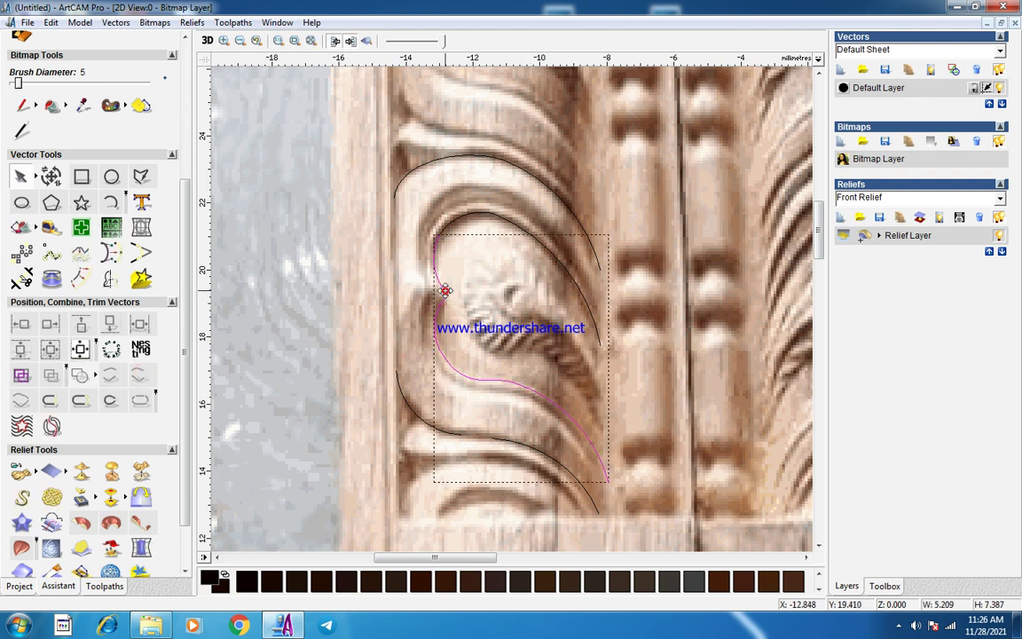
left_click(143, 374)
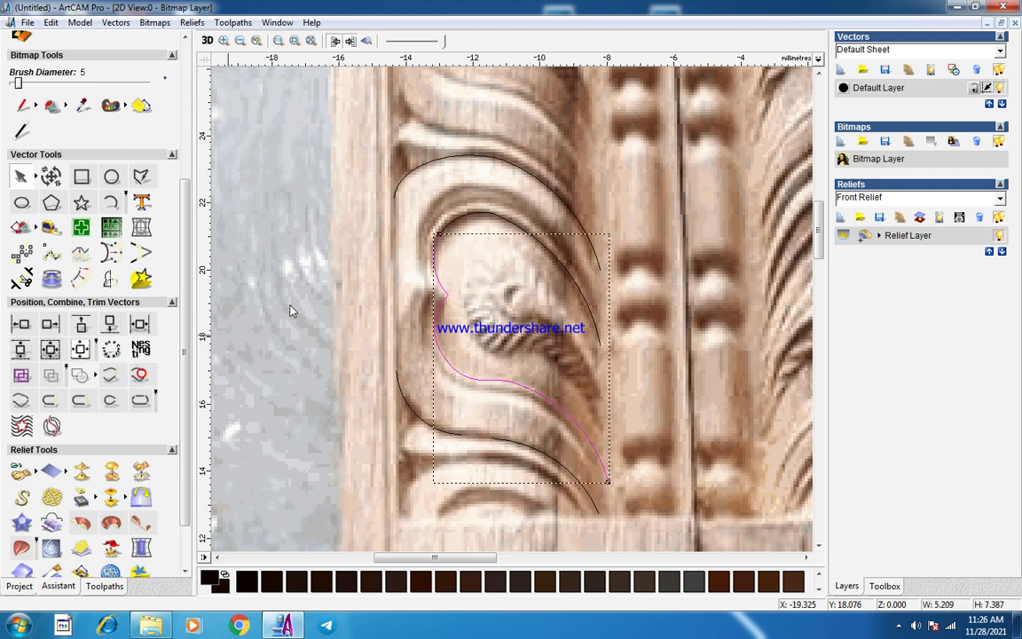
left_click(459, 215, "shift")
left_click(141, 374)
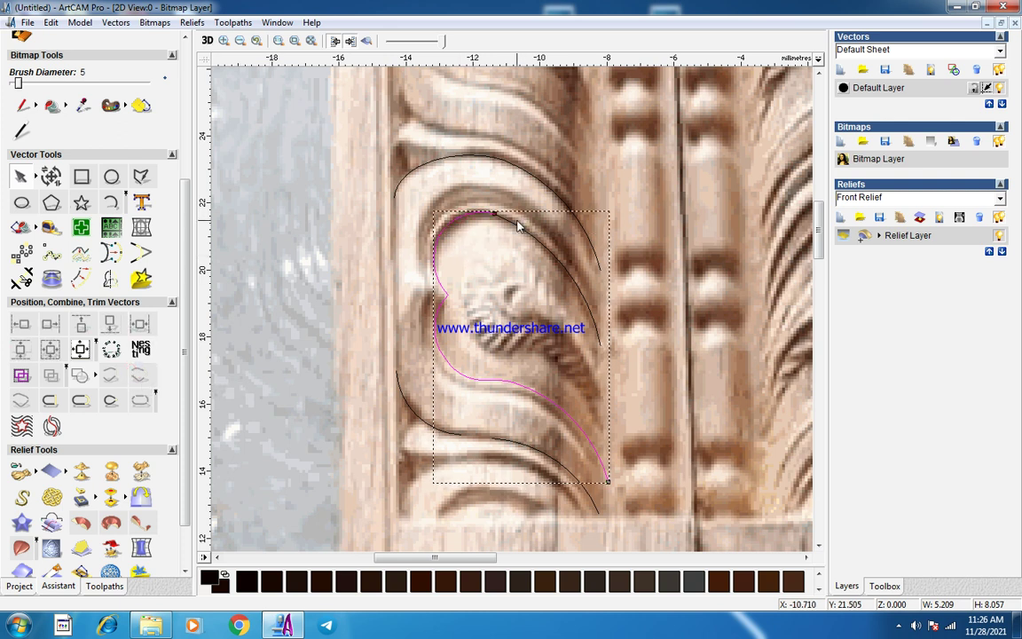
left_click(516, 224, "shift")
left_click(118, 377)
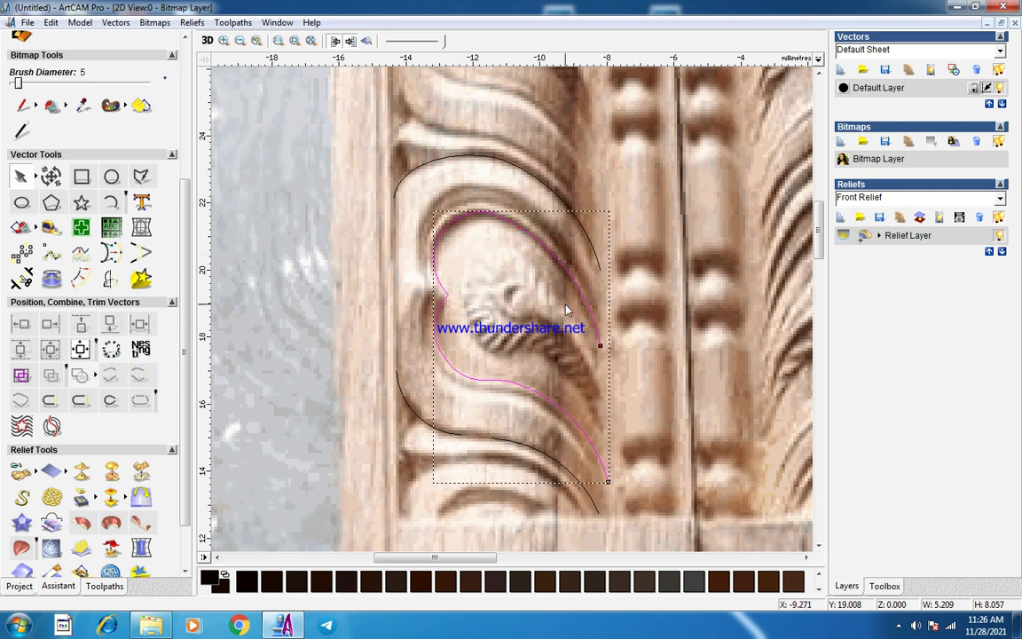
left_click(529, 297)
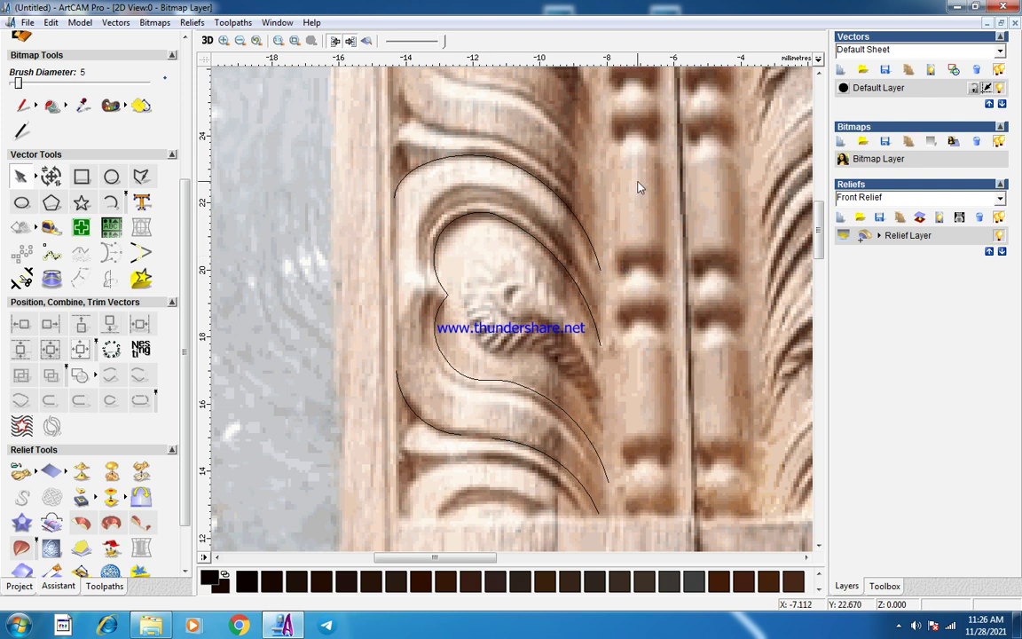
Trace the outer and lower edges of the ribbed bud with two connected start-end-point arcs, about 2.2 mm and 1.6 mm in radius.
scroll(568, 197, "down", 2)
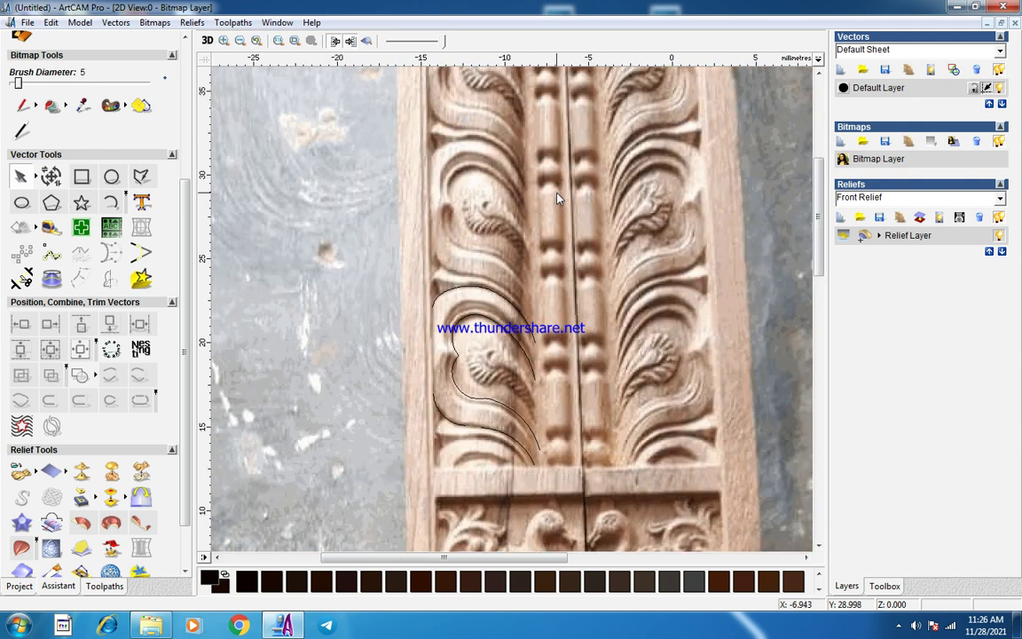
scroll(506, 355, "up", 2)
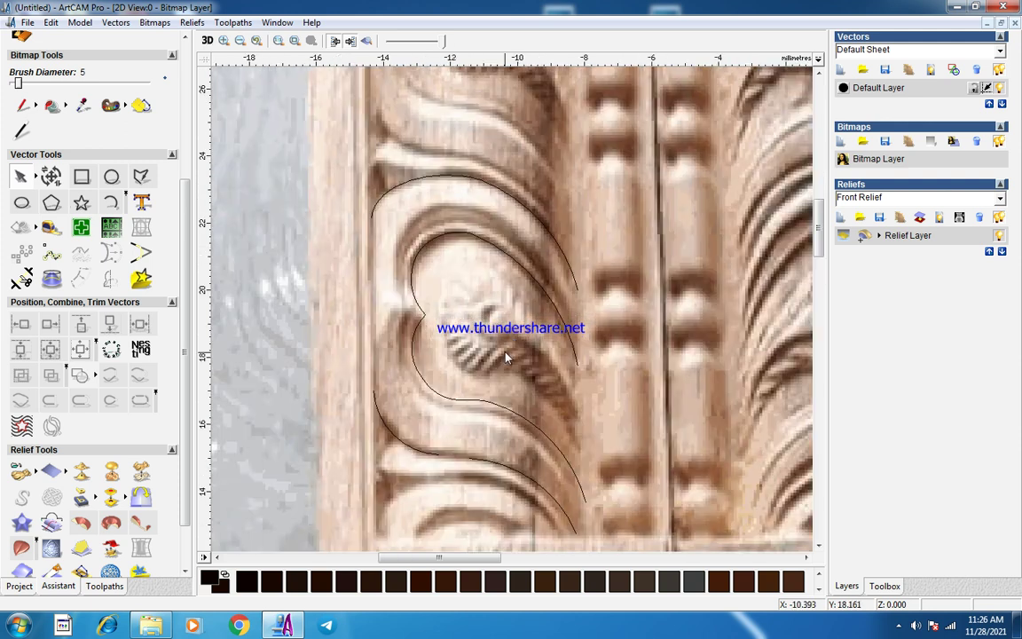
scroll(583, 327, "down", 2)
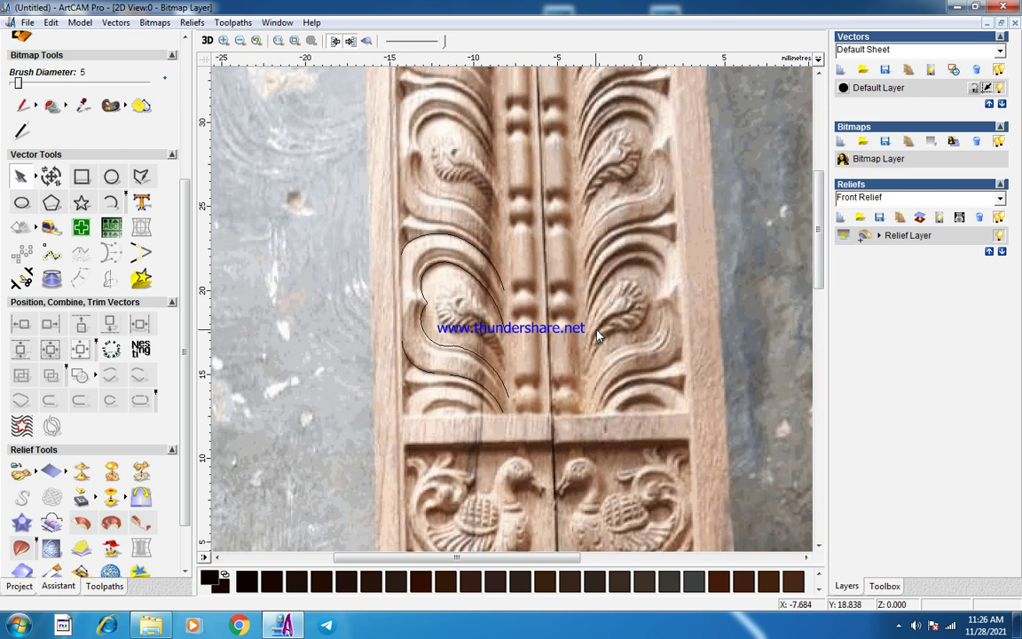
scroll(410, 307, "up", 2)
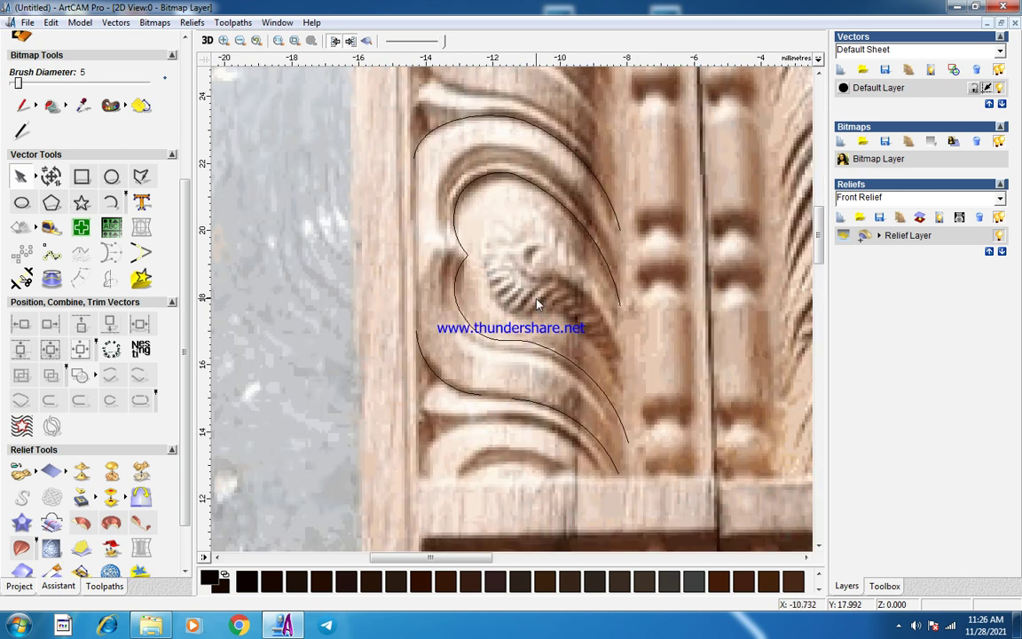
left_click(111, 202)
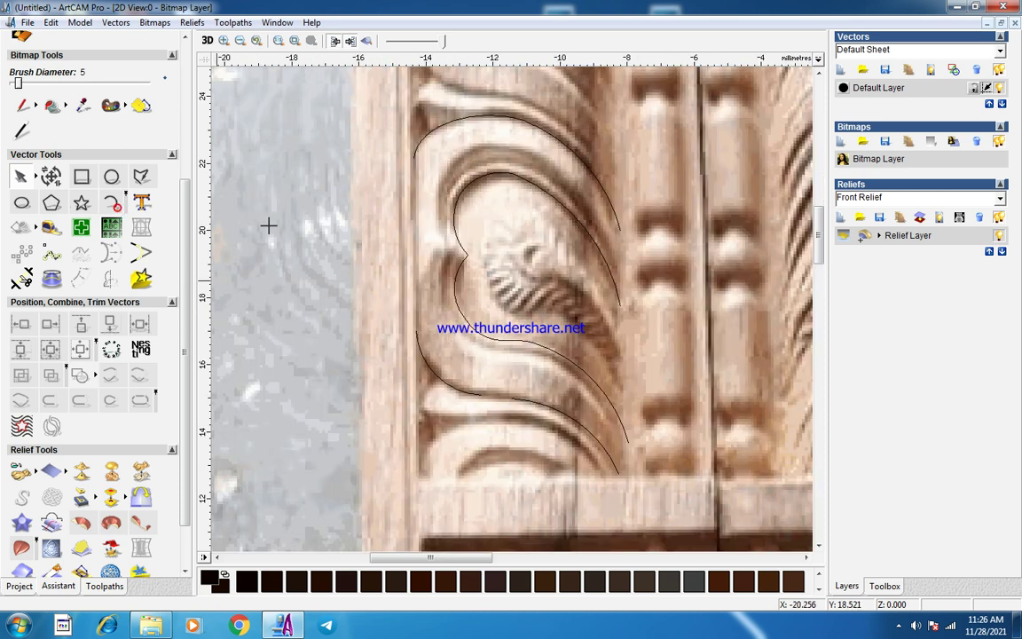
left_click(481, 247)
left_click(514, 313)
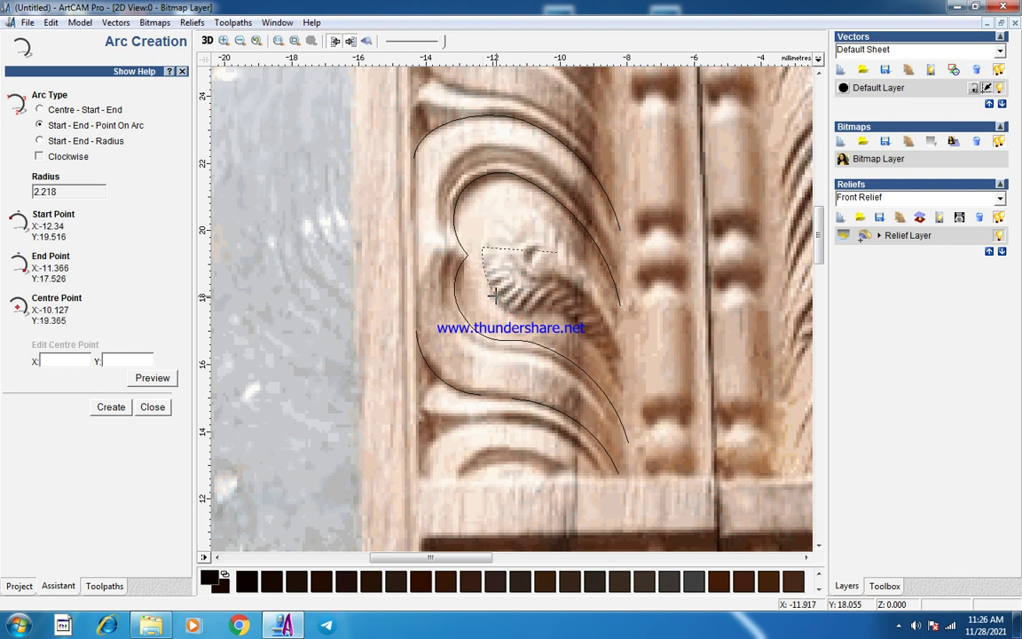
left_click(467, 282)
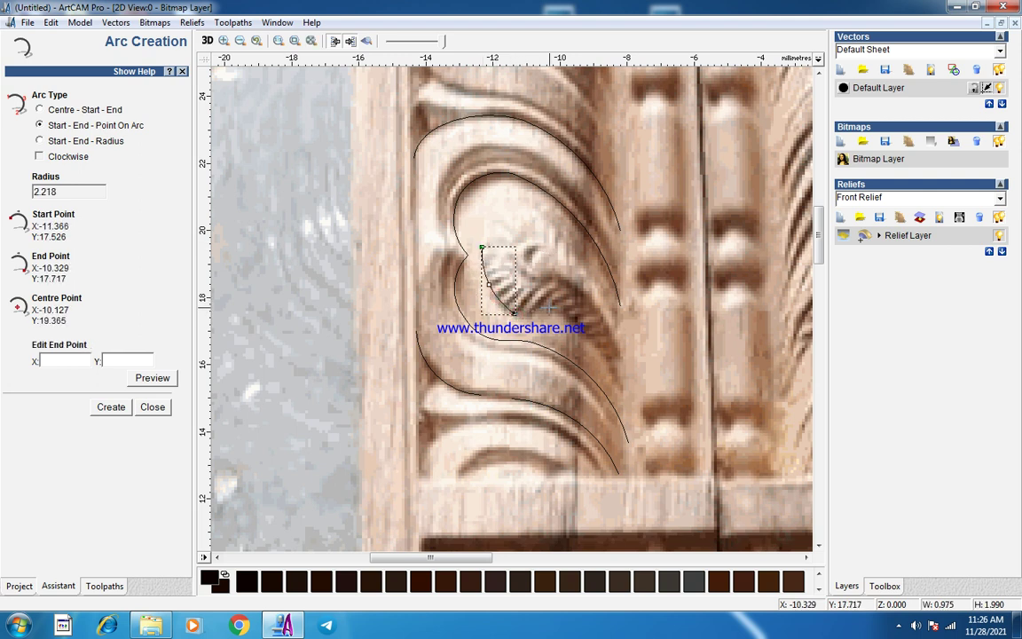
left_click(549, 307)
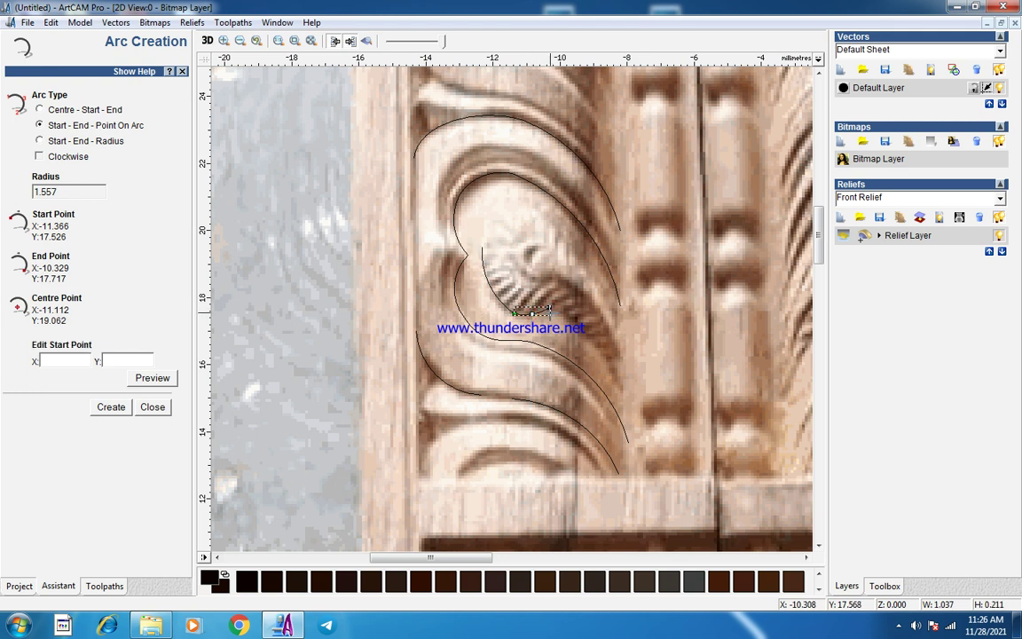
Draw an arc about 3.5 mm in radius from the bud's lower edge down along its tail toward the beaded column.
left_click(549, 307)
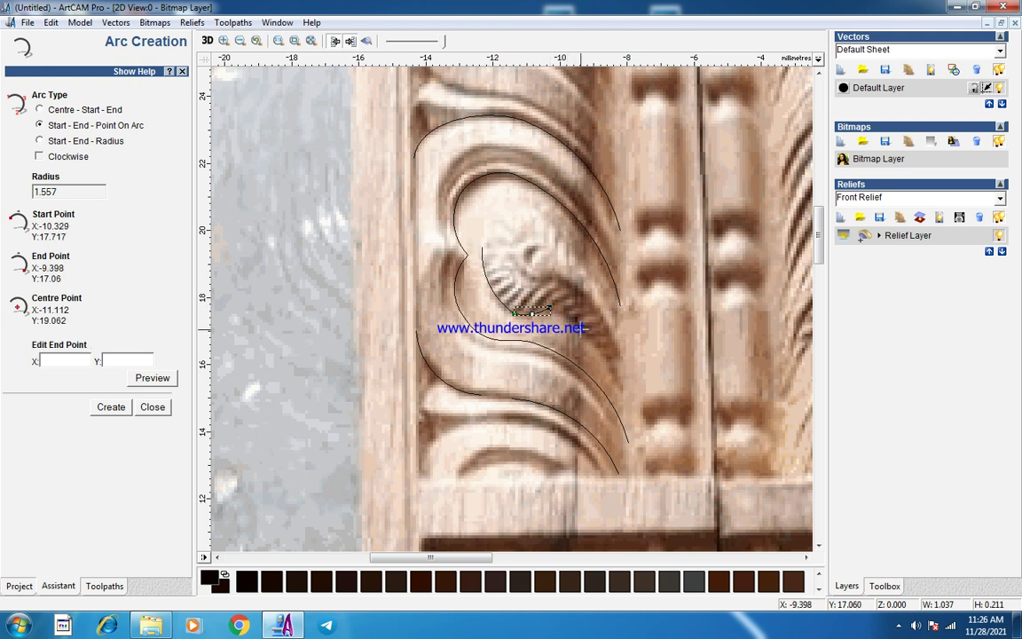
left_click(620, 387)
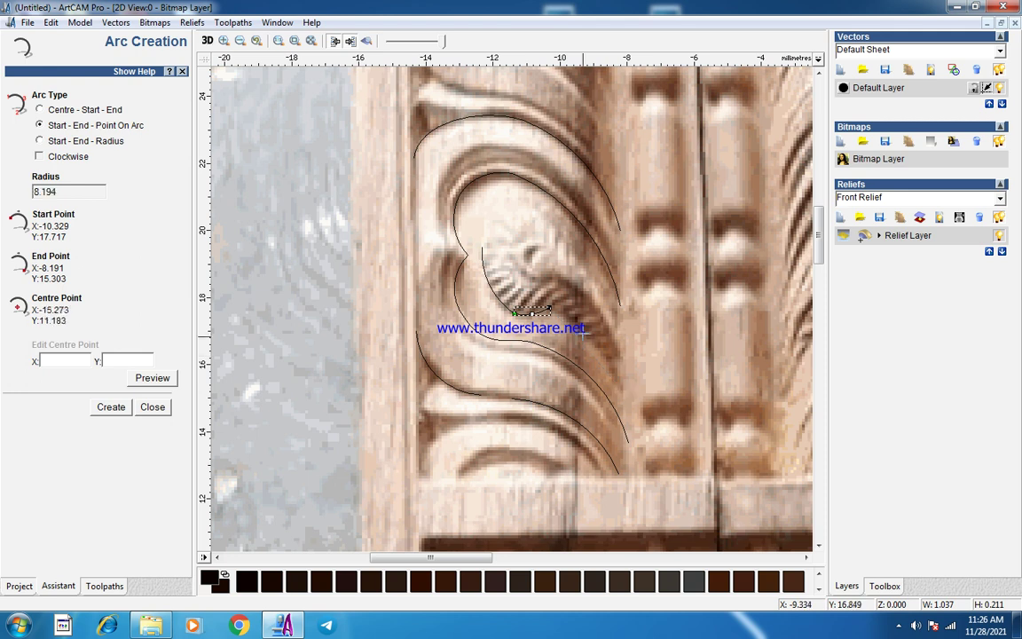
scroll(577, 322, "down", 2)
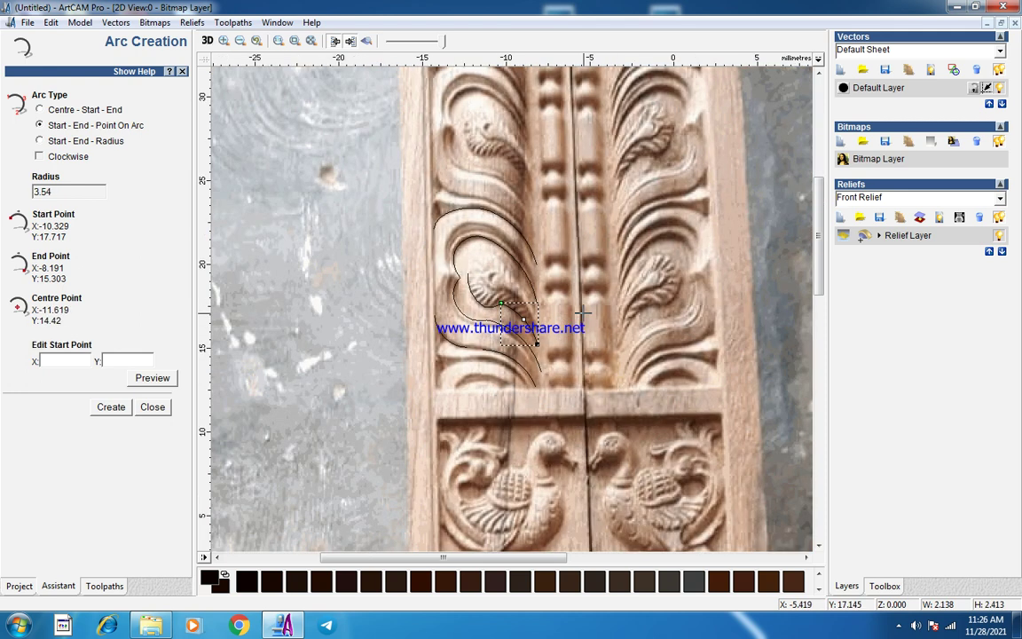
Trace the bud's rounded top and long upper edge down to the beaded column with two connected arcs, about 1.3 mm and 5.5 mm in radius.
scroll(582, 313, "up", 2)
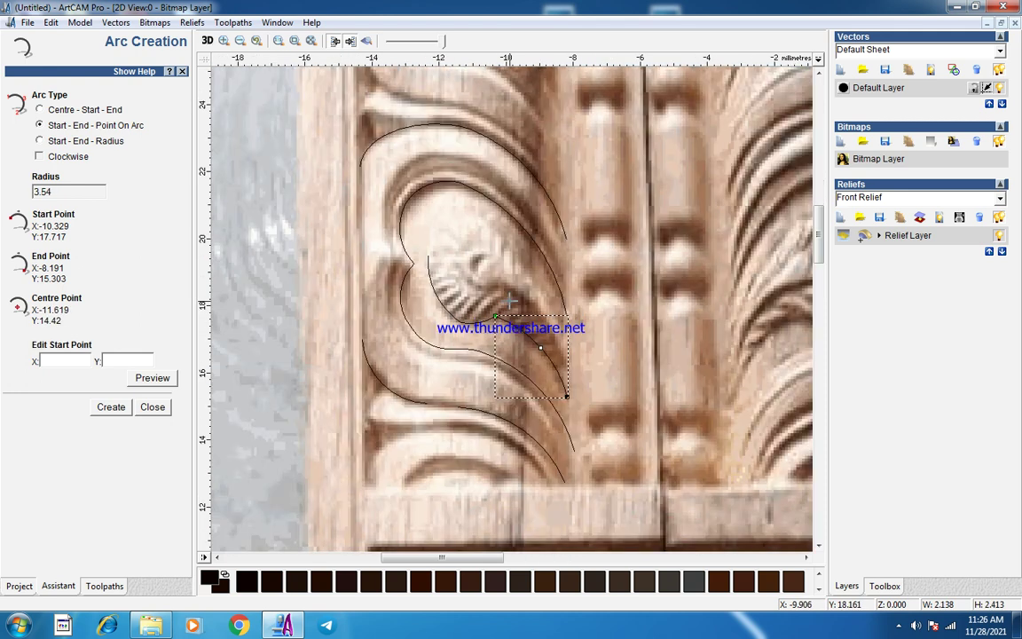
left_click(426, 257)
left_click(481, 225)
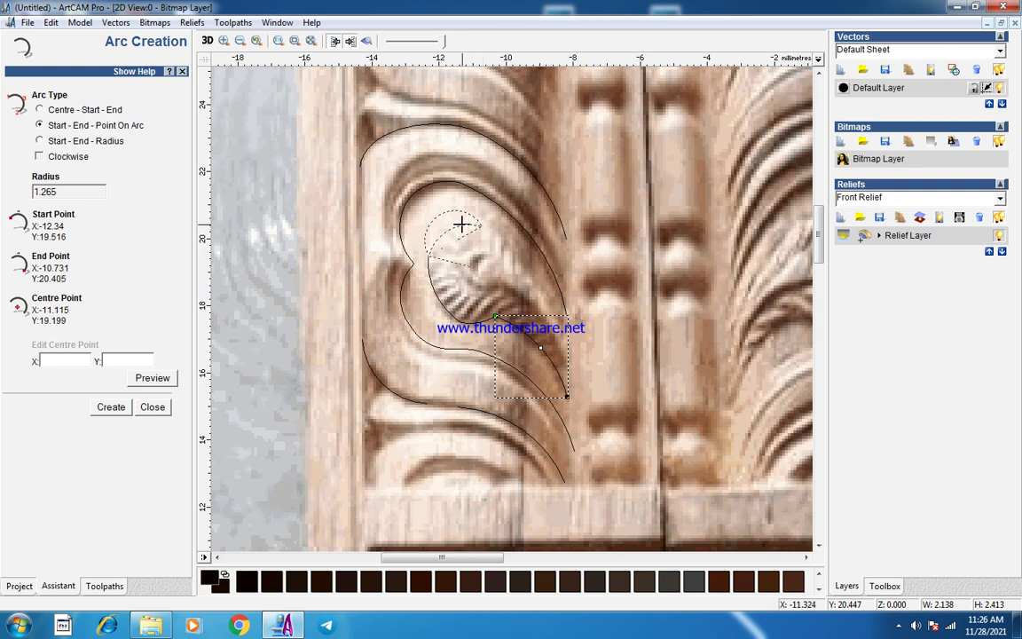
left_click(477, 224)
left_click(481, 224)
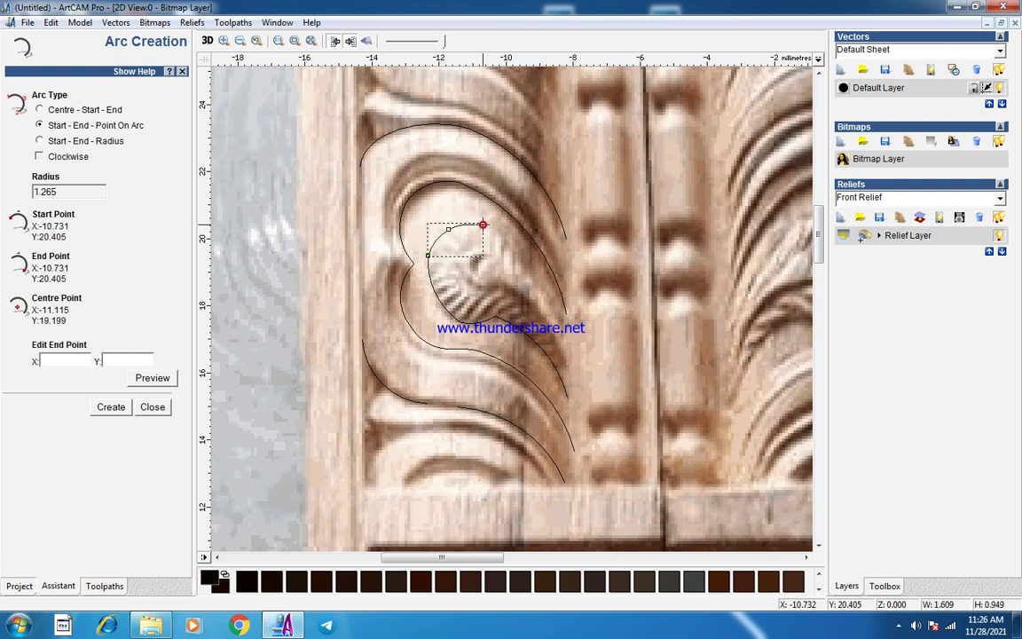
left_click(566, 344)
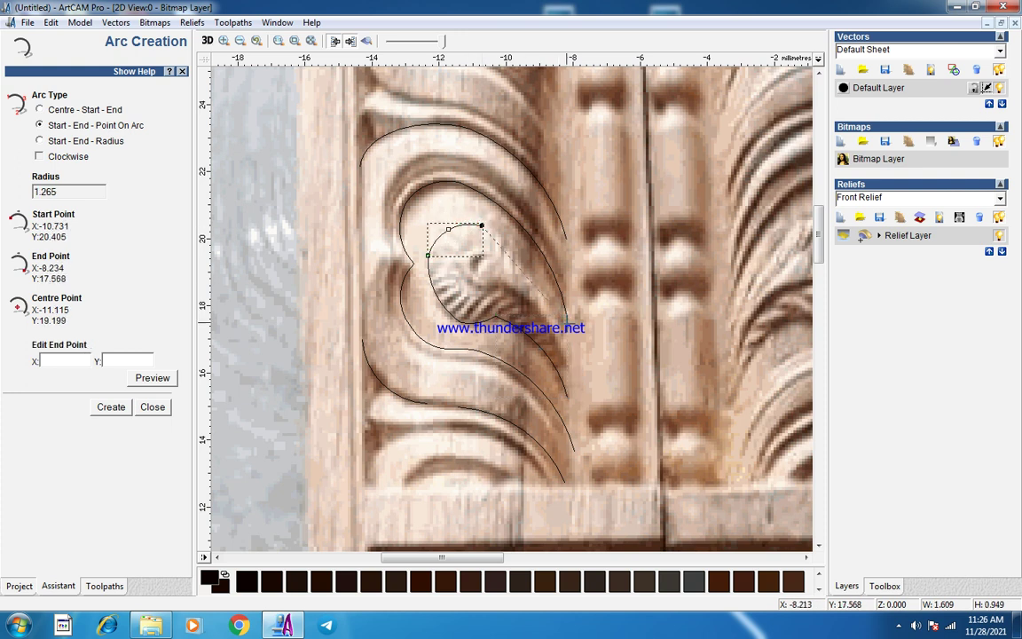
left_click(536, 279)
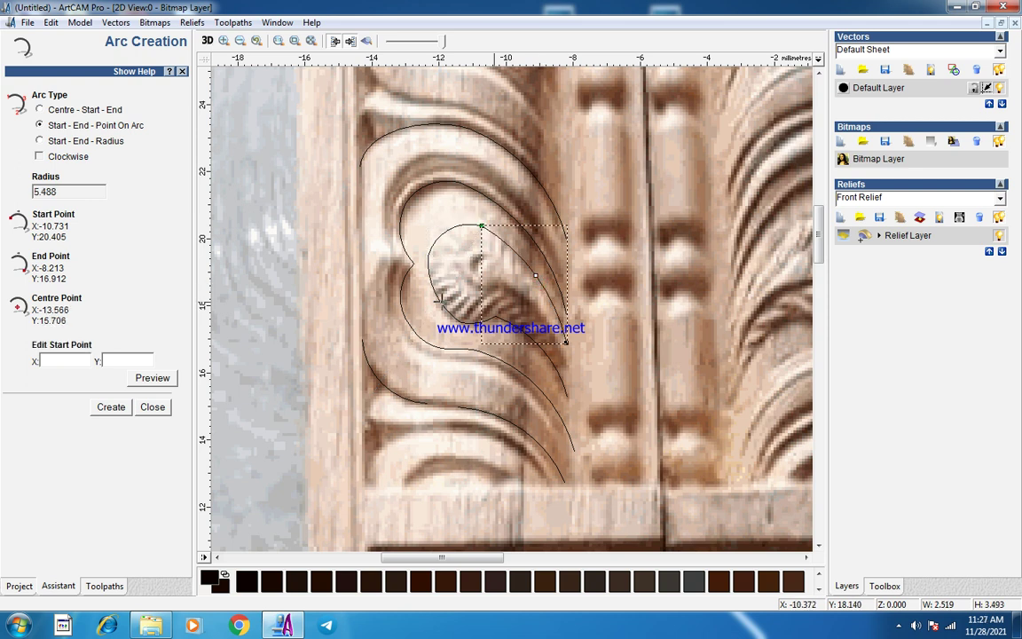
Finish arc drawing and join the bud's outer and lower edge arcs into one vector together with its rounded top.
left_click(152, 407)
scroll(522, 321, "down", 2)
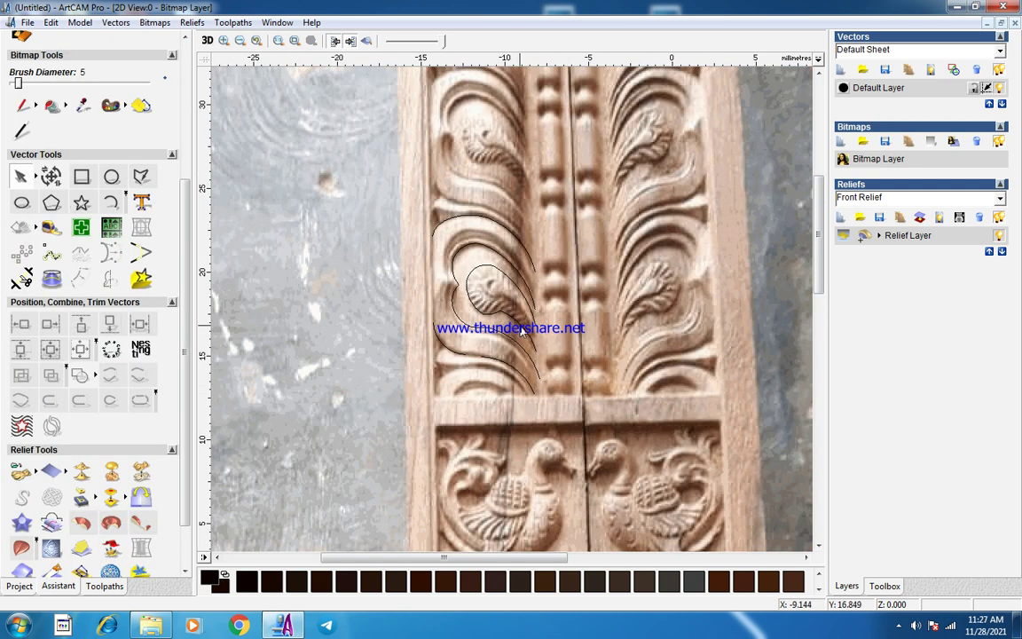
scroll(523, 314, "up", 4)
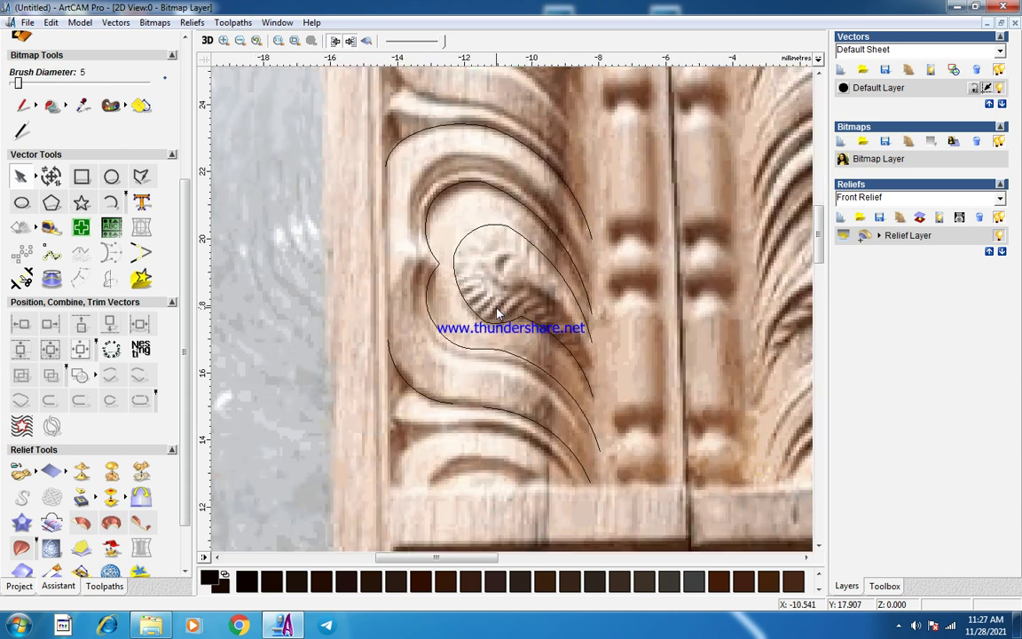
left_click(424, 337)
scroll(475, 262, "down", 1)
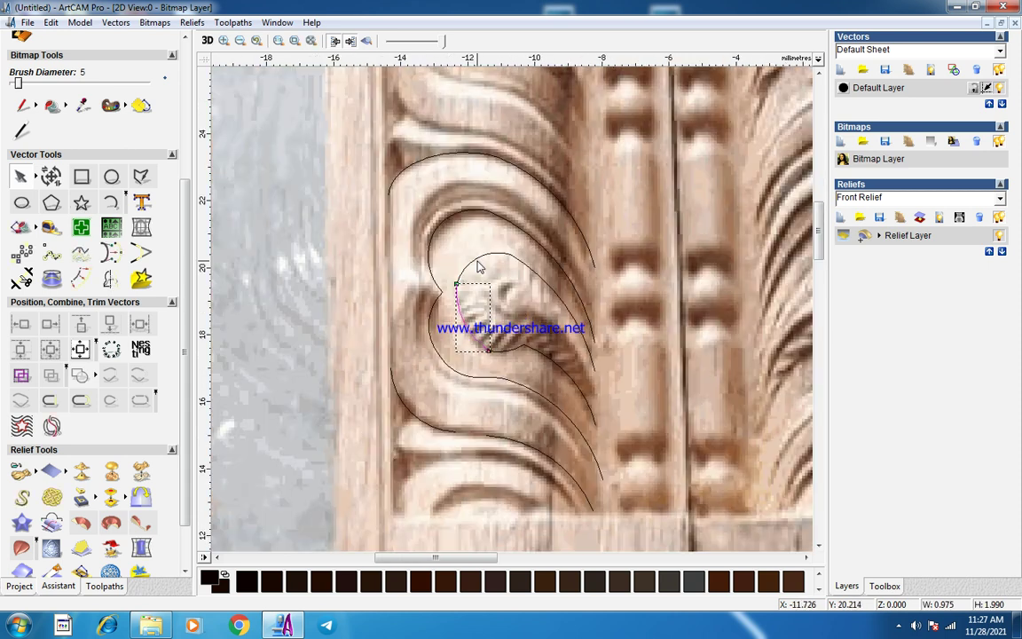
left_click(524, 345, "shift")
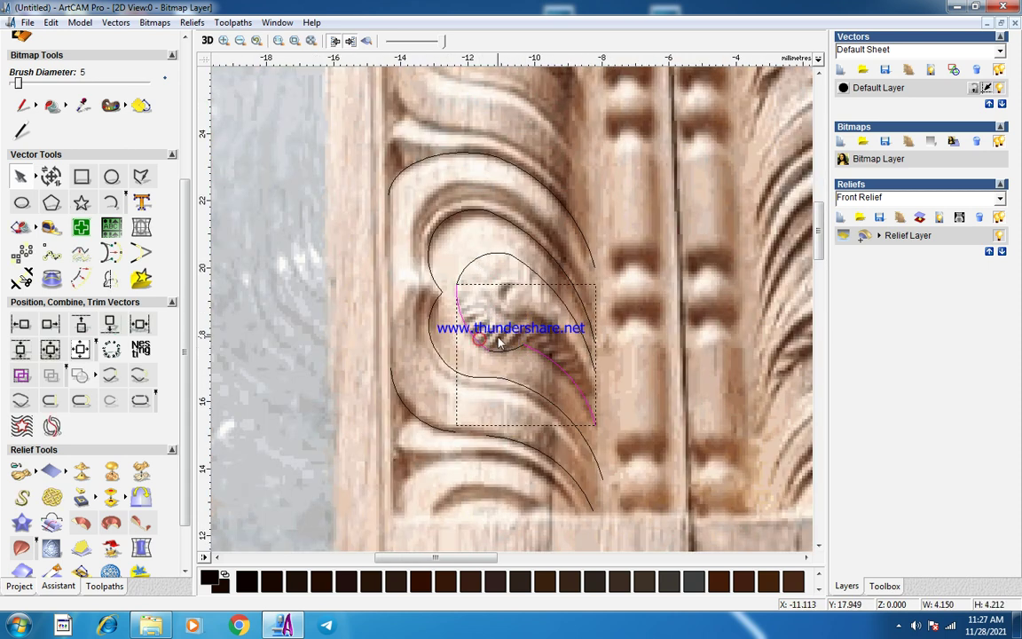
left_click(472, 345)
left_click(474, 334)
left_click(512, 351, "shift")
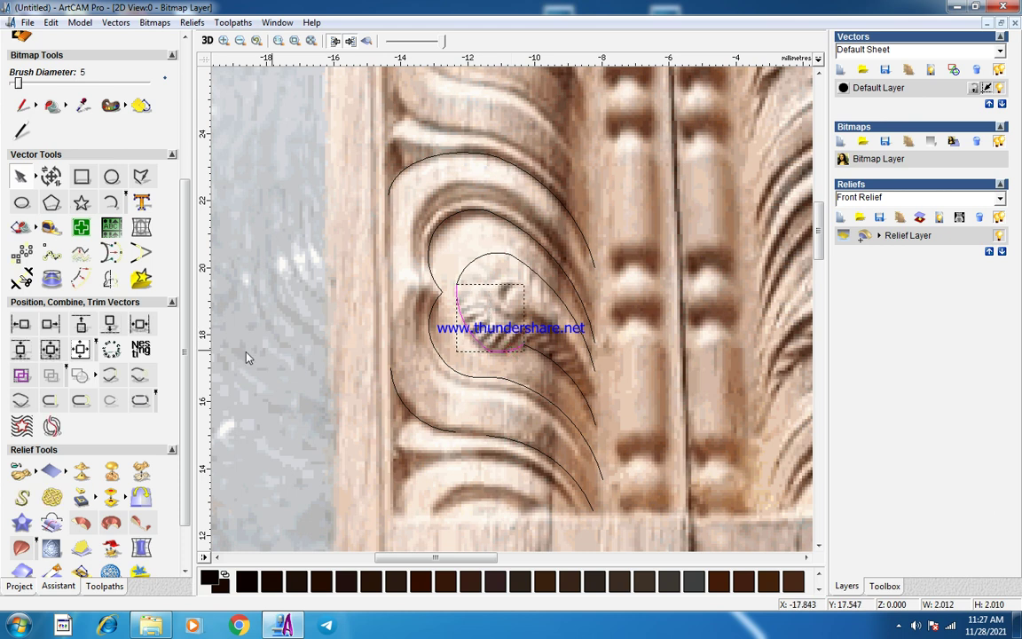
left_click(141, 378)
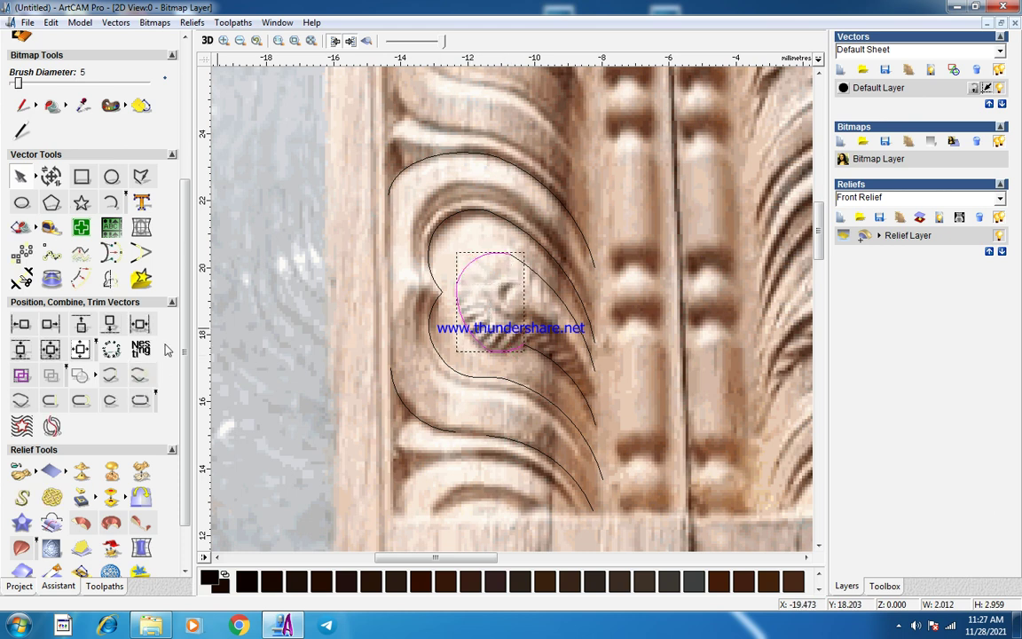
Join the bud's long upper edge and lower tail arc to the rounded part as one open outline, and deselect it.
left_click(473, 259, "shift")
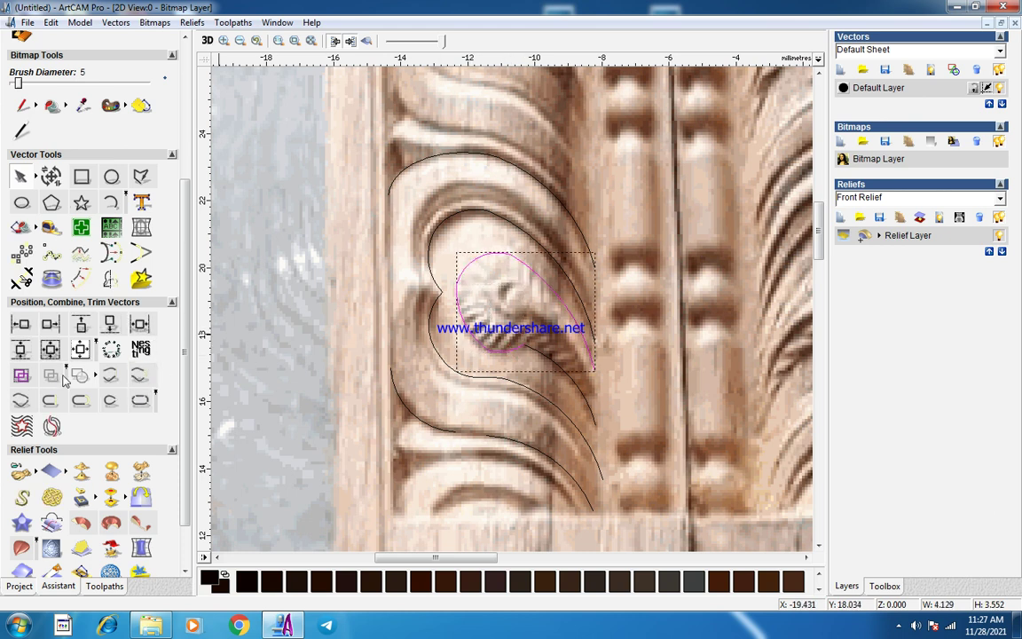
left_click(497, 351, "shift")
left_click(545, 356, "shift")
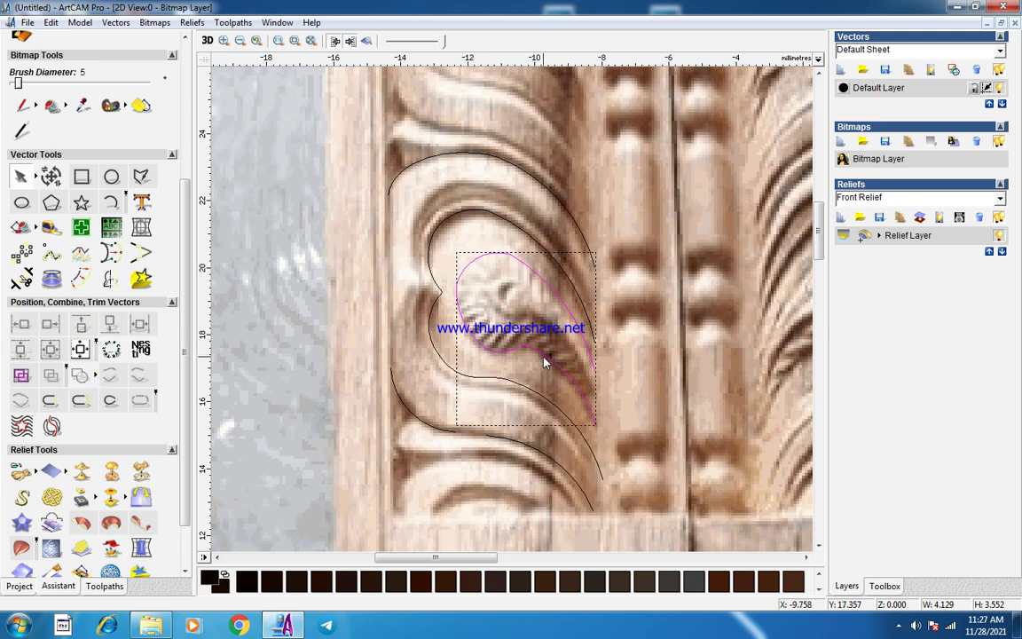
left_click(141, 378)
left_click(409, 326)
Move the nodes at the bud outline's lower corner, lower outer edge, rounded top and outer side to follow the carved edge.
scroll(532, 307, "down", 2)
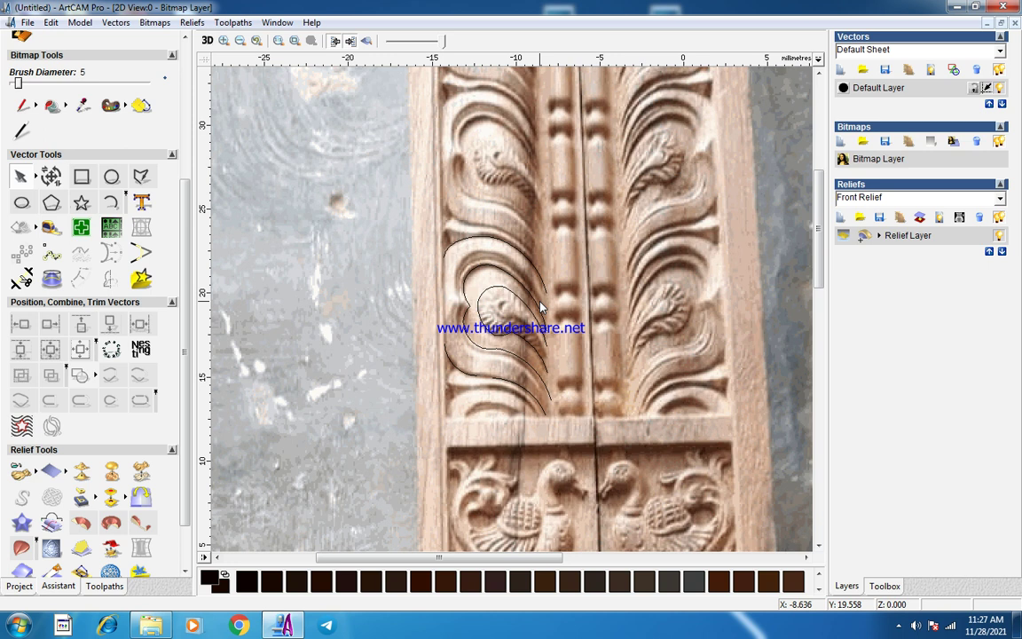
scroll(543, 307, "up", 2)
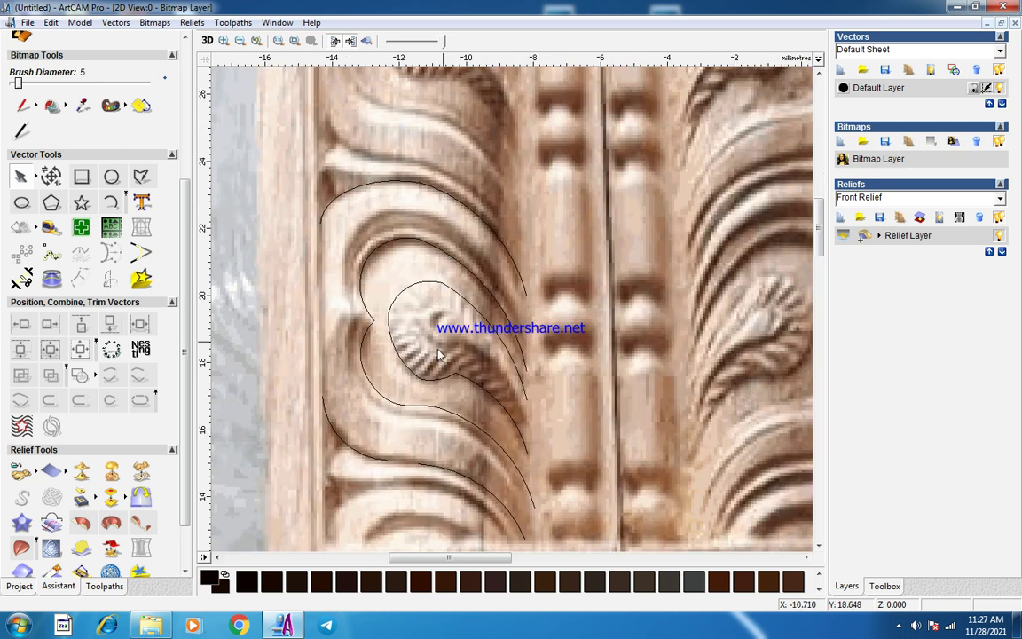
left_click(511, 322)
scroll(511, 322, "down", 3)
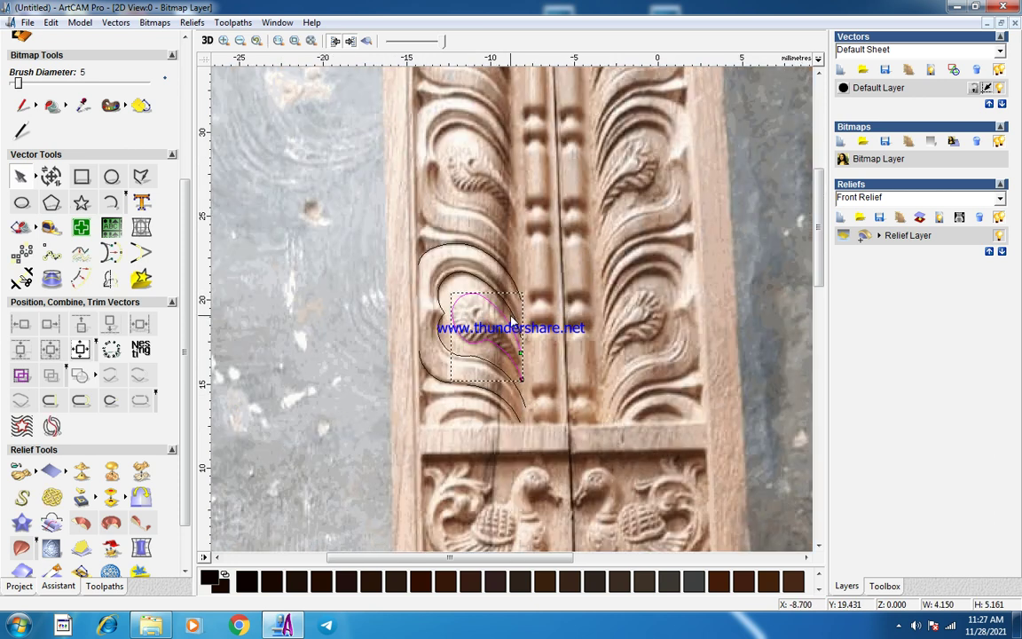
scroll(511, 321, "up", 3)
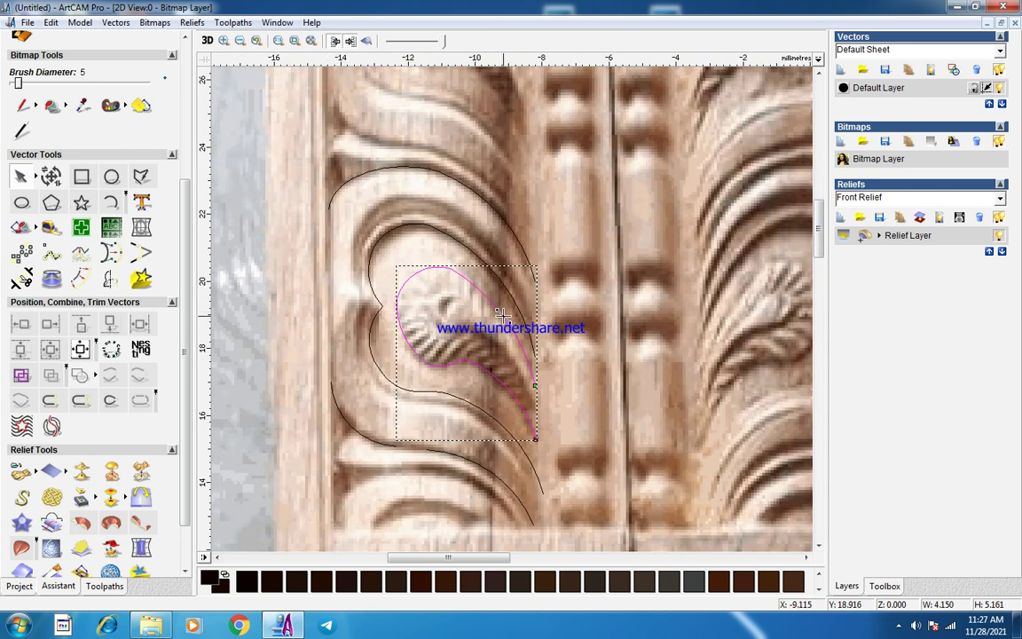
scroll(512, 317, "down", 1)
scroll(506, 323, "up", 3)
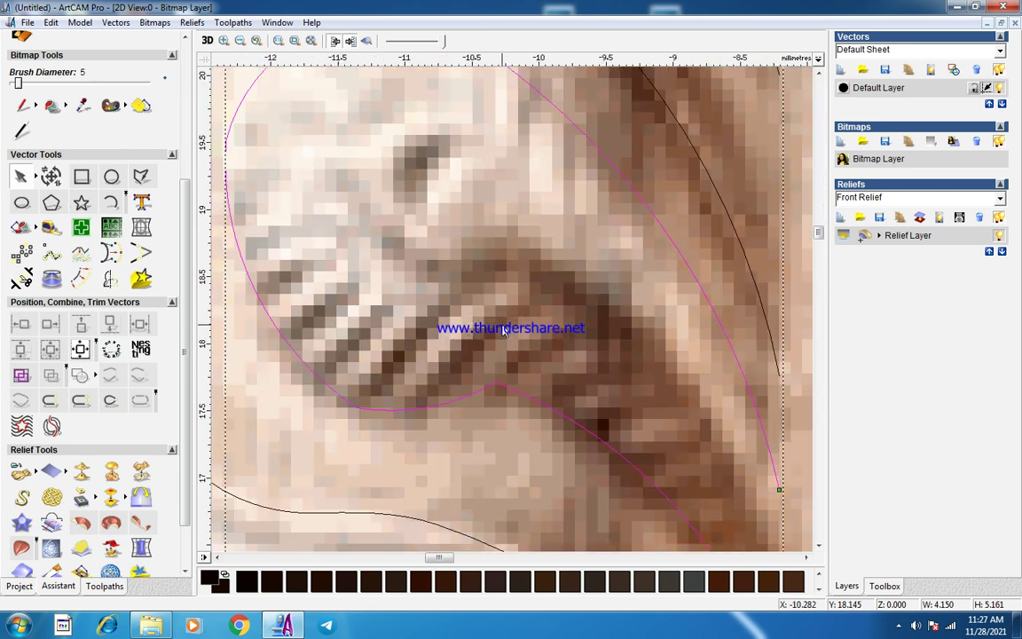
scroll(504, 330, "down", 1)
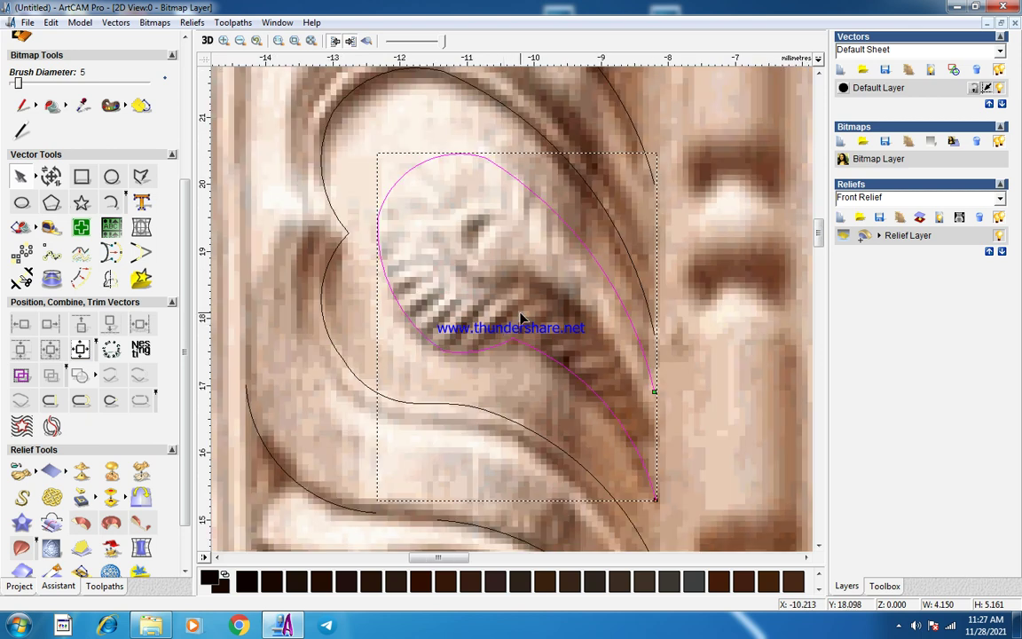
left_click(513, 343)
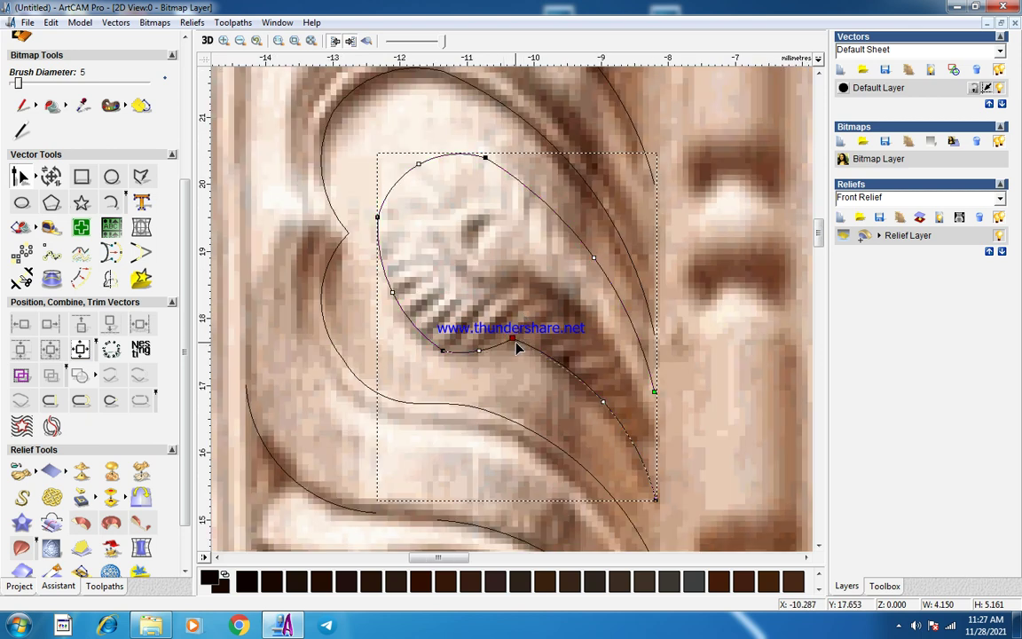
left_click(442, 349)
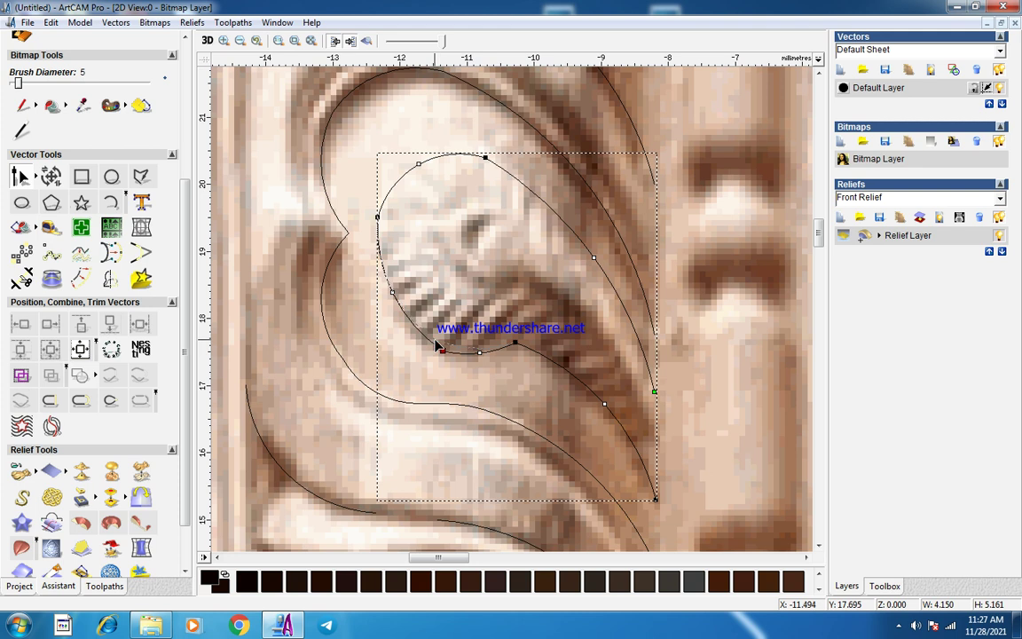
left_click_drag(442, 349, 435, 341)
left_click_drag(486, 157, 489, 166)
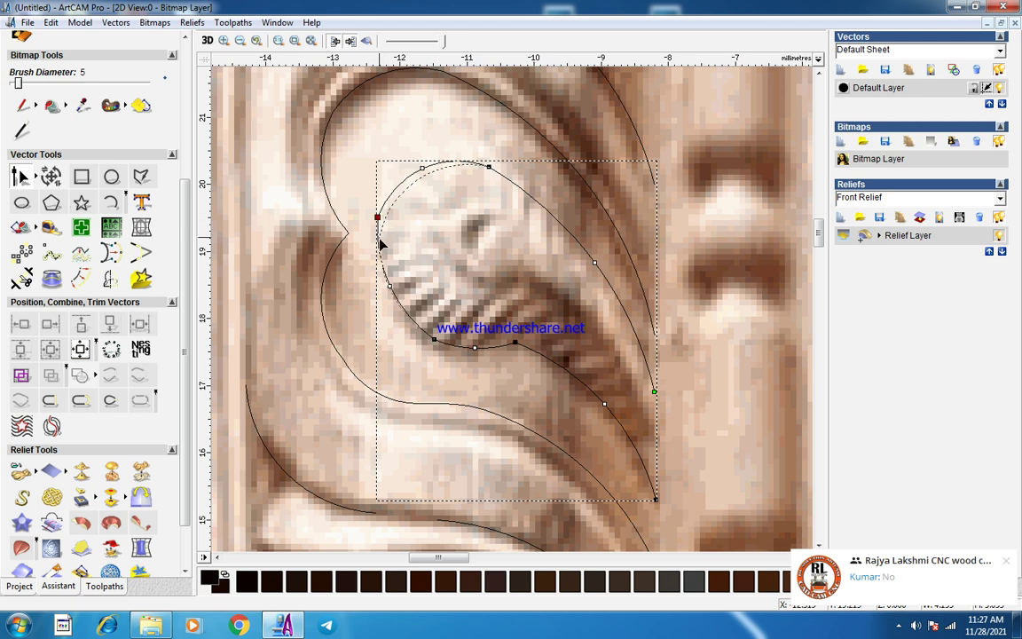
left_click_drag(379, 217, 379, 240)
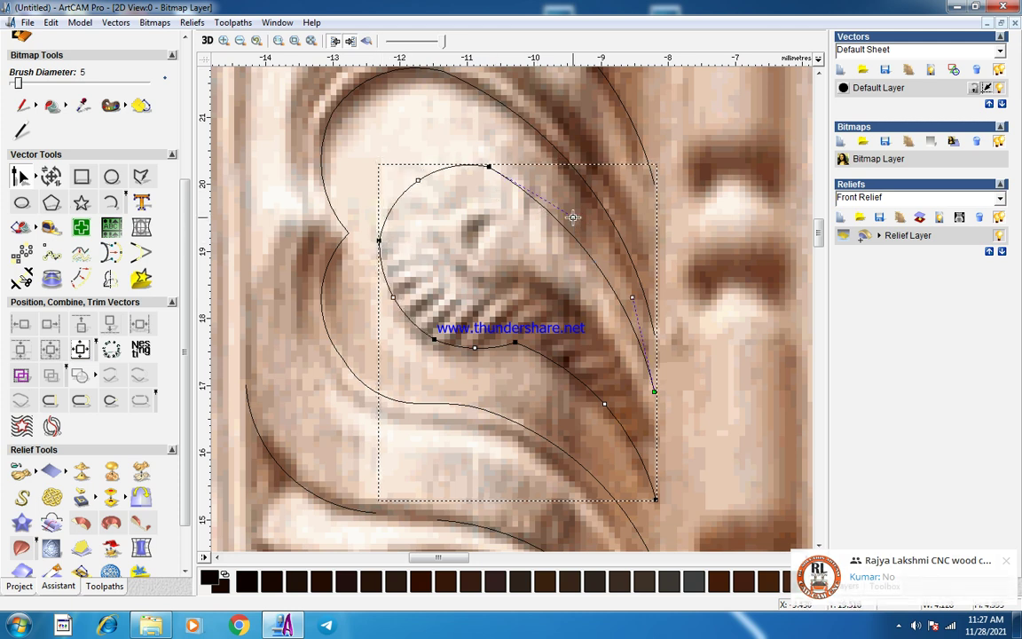
Reshape the bud's long upper edge, extend its end farther down toward the tip, and close the outline with a straight line.
left_click(573, 216)
left_click_drag(592, 211, 590, 208)
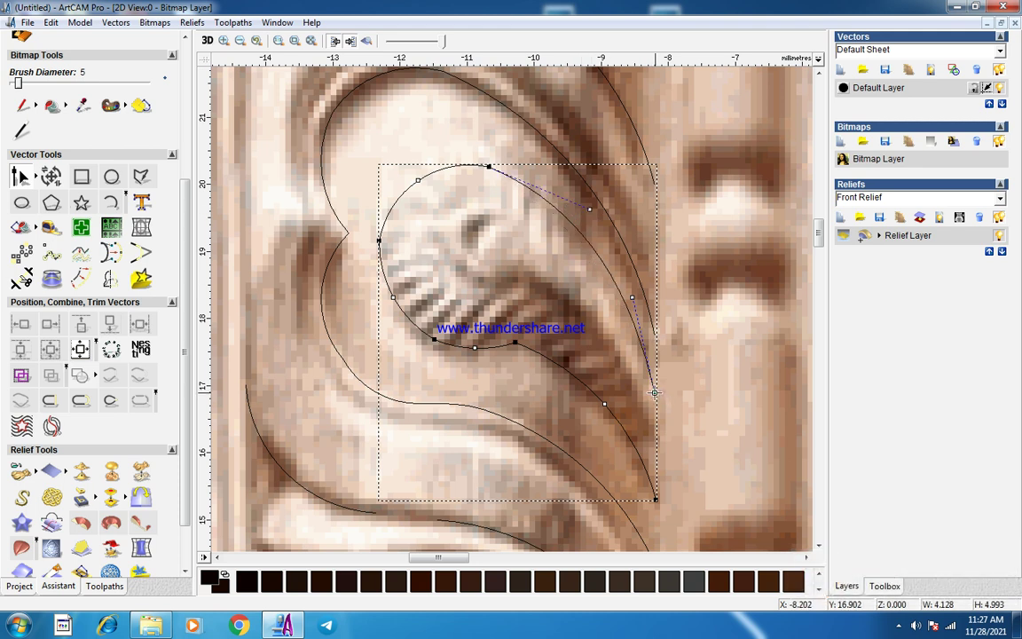
left_click_drag(662, 431, 663, 429)
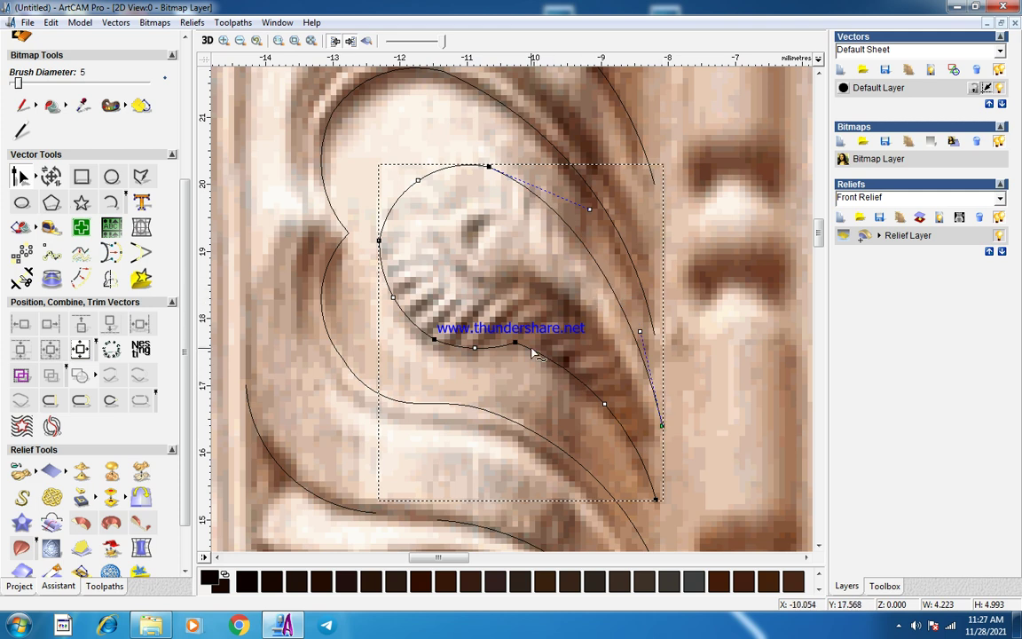
key("n")
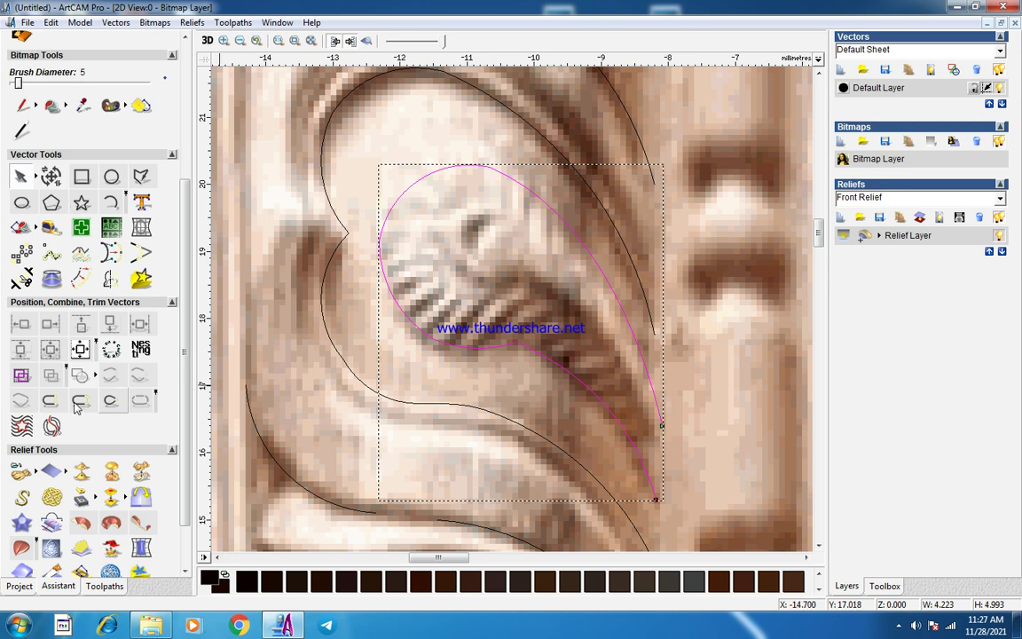
left_click(54, 403)
left_click(485, 387)
Cut out the corner between the bud's lower edge and tail, and close the gap with a smooth curve.
left_click(490, 347)
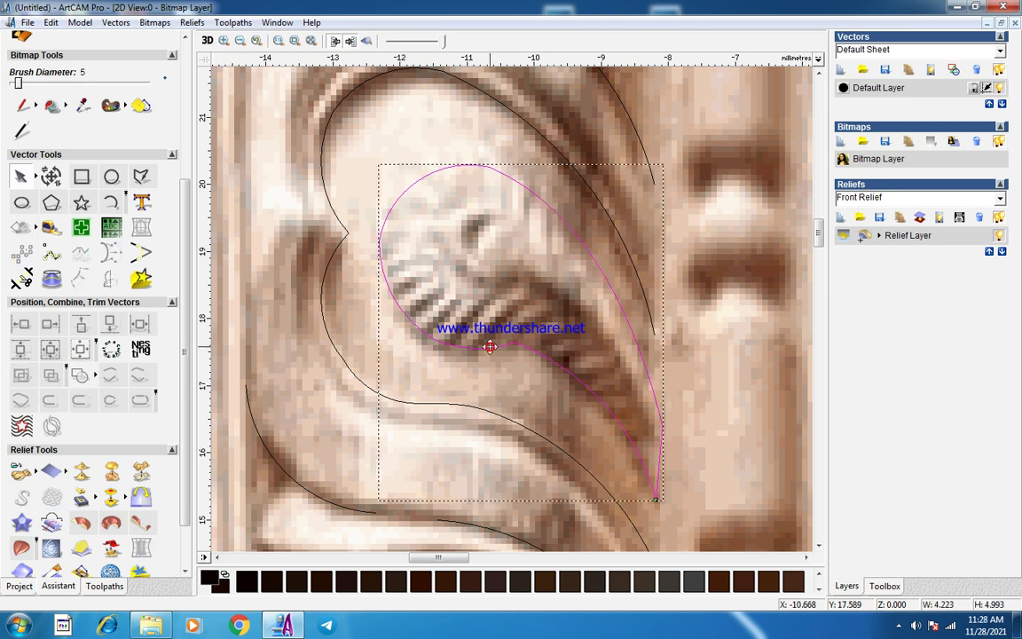
left_click(563, 367)
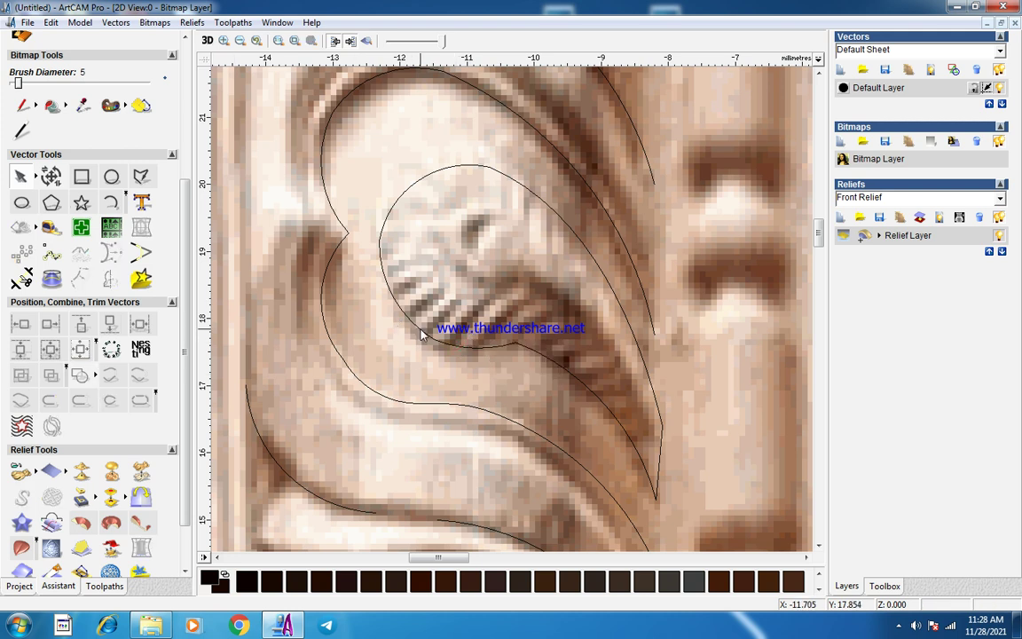
left_click(375, 297)
left_click(82, 404)
left_click(429, 272)
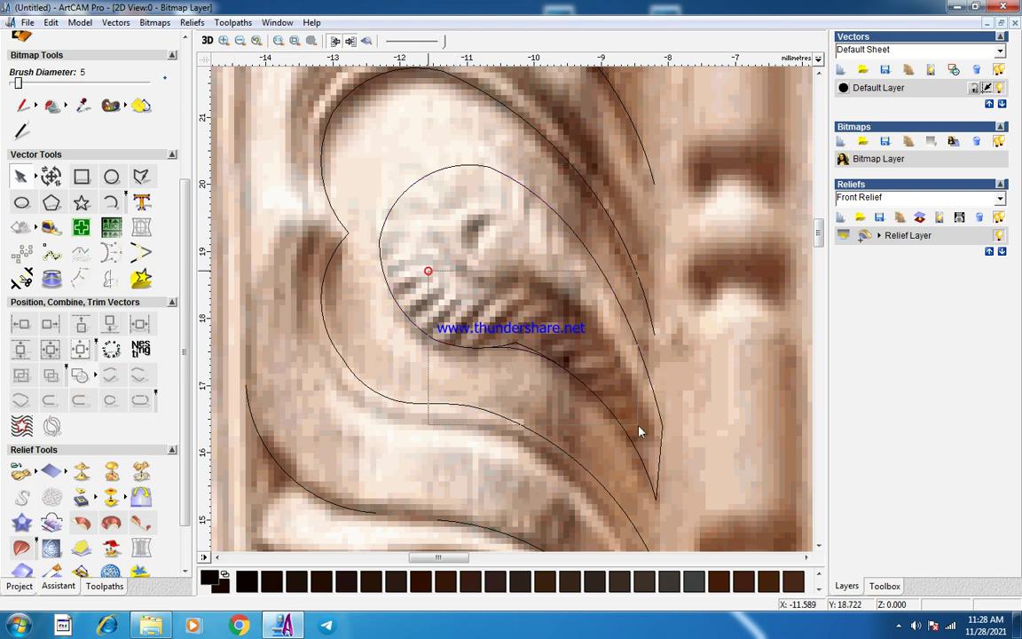
left_click(559, 358)
key("Delete")
left_click(485, 347)
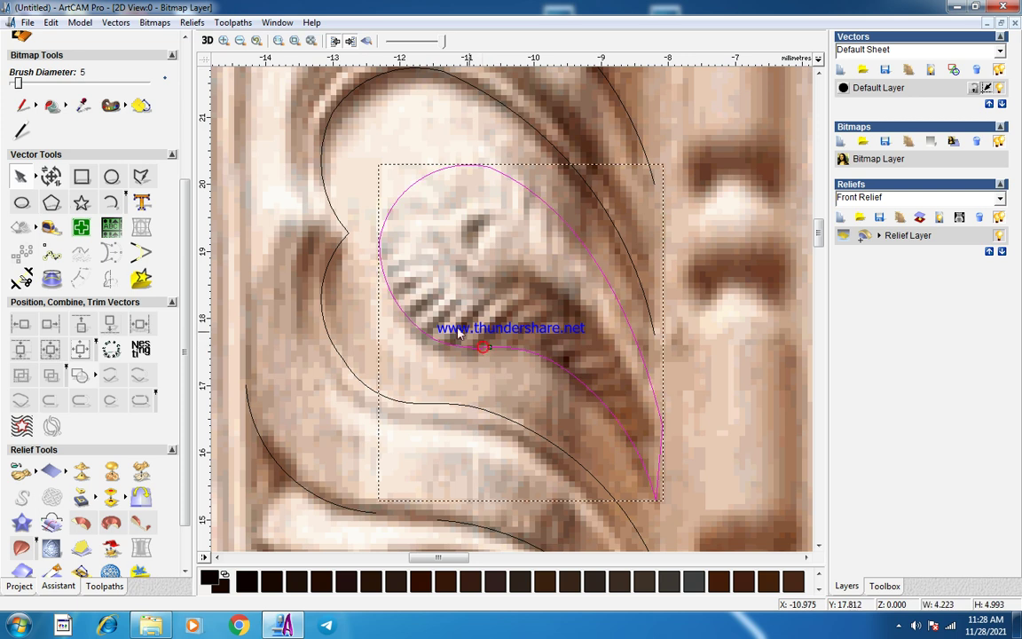
Cut the bud outline around the junction of its rounded top and long upper edge, and replace that span with a smooth curve.
scroll(531, 219, "down", 1)
scroll(517, 289, "up", 1)
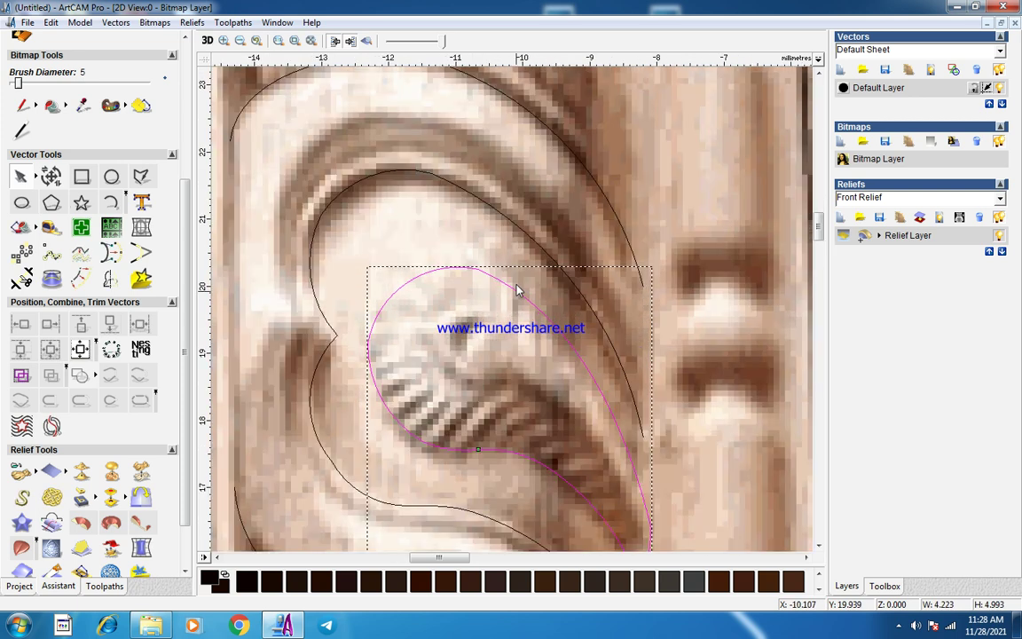
double_click(427, 272)
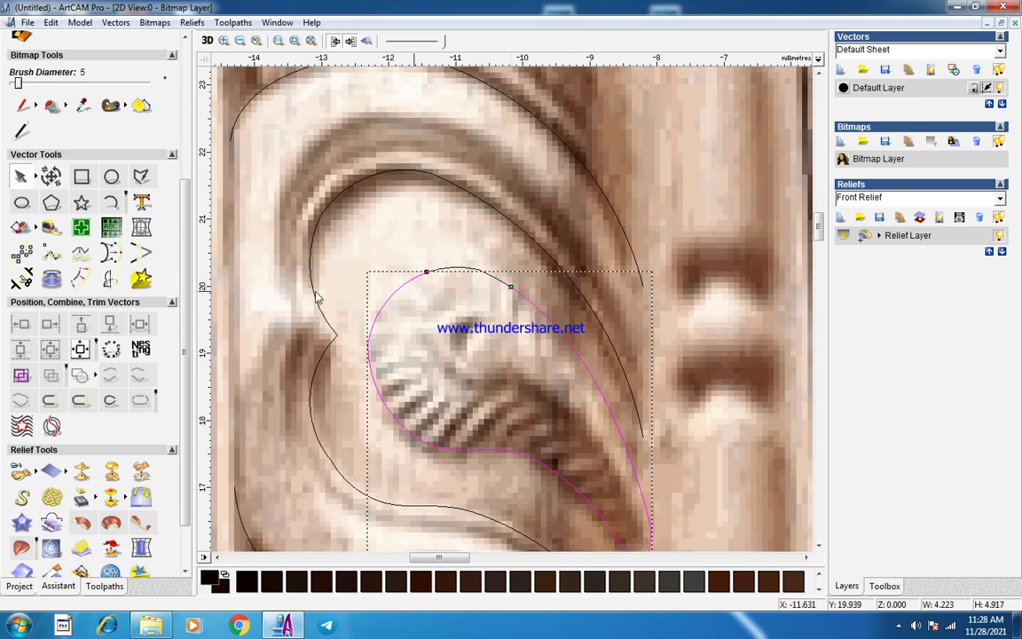
left_click(84, 397)
left_click(451, 361)
left_click_drag(393, 240, 608, 386)
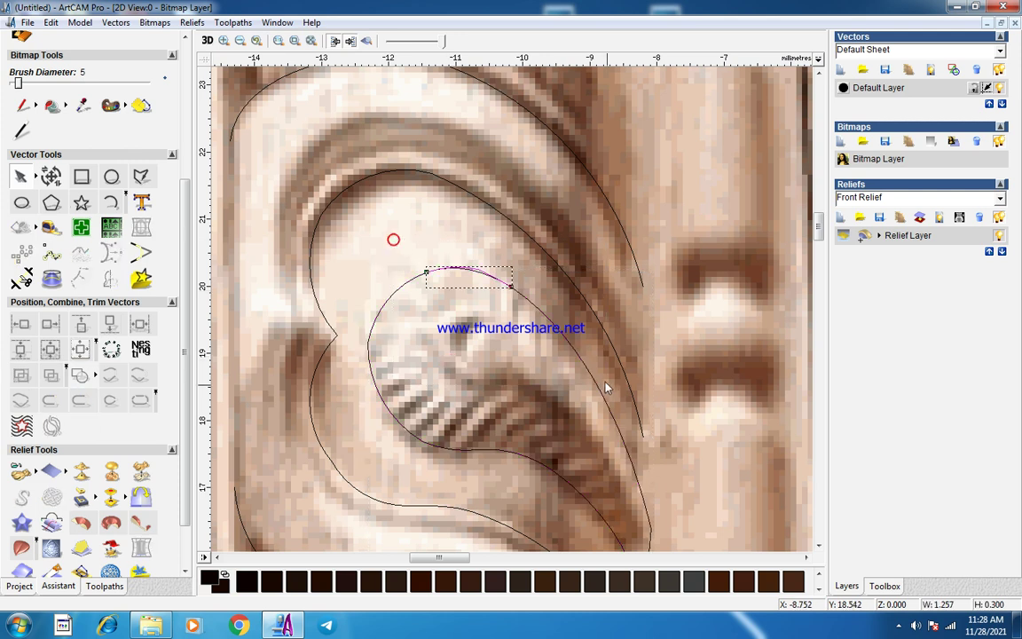
Draw a start-end-point arc about 13.4 mm in radius along the leaf's outer side, connecting the upper and lower outer contours.
scroll(469, 304, "down", 4)
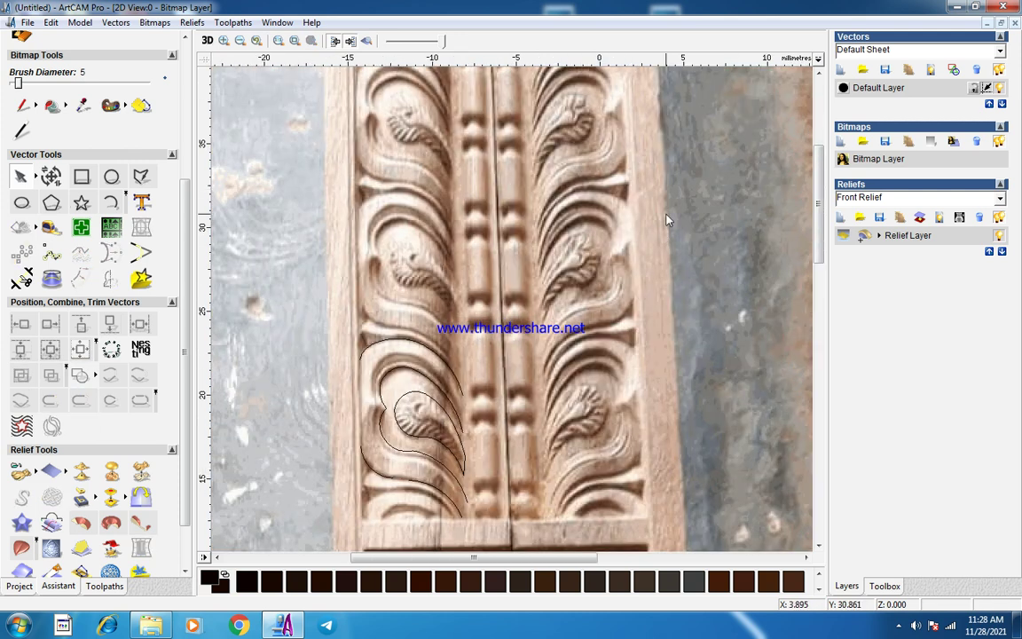
scroll(486, 342, "up", 2)
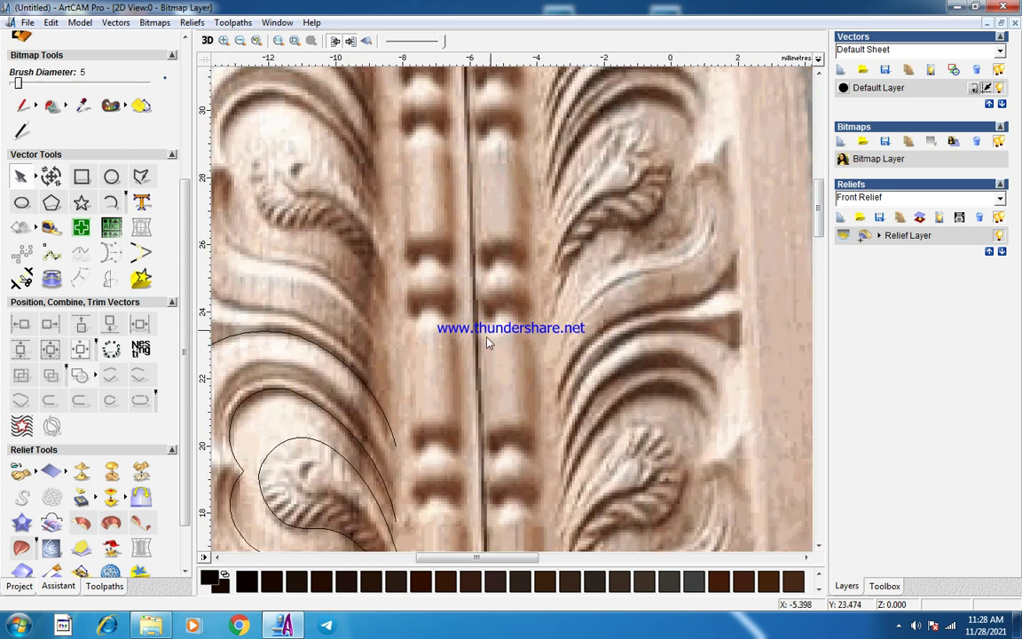
scroll(420, 382, "down", 2)
scroll(379, 376, "up", 2)
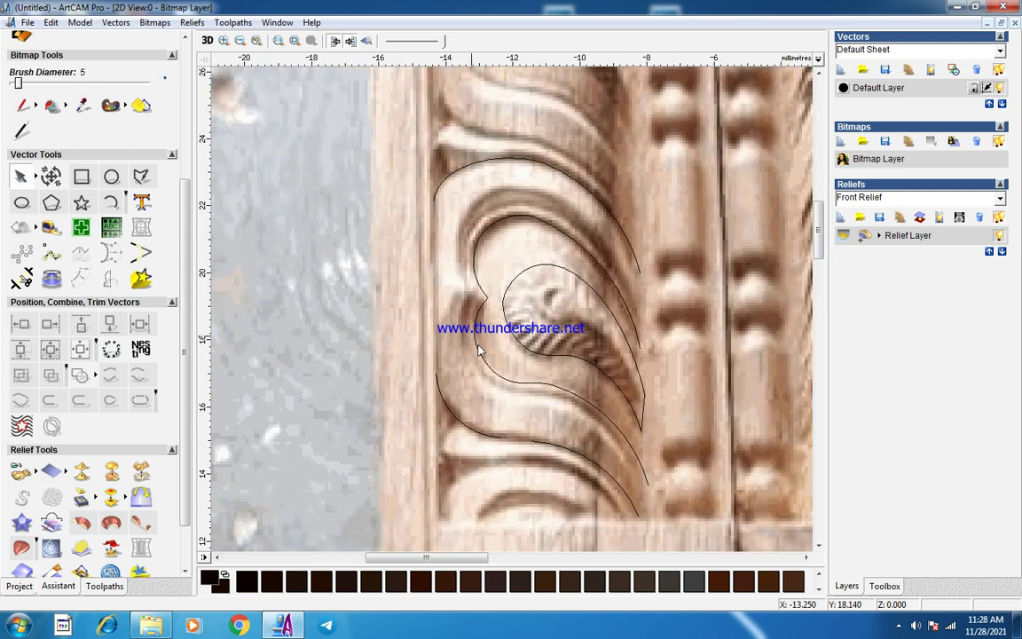
left_click(111, 202)
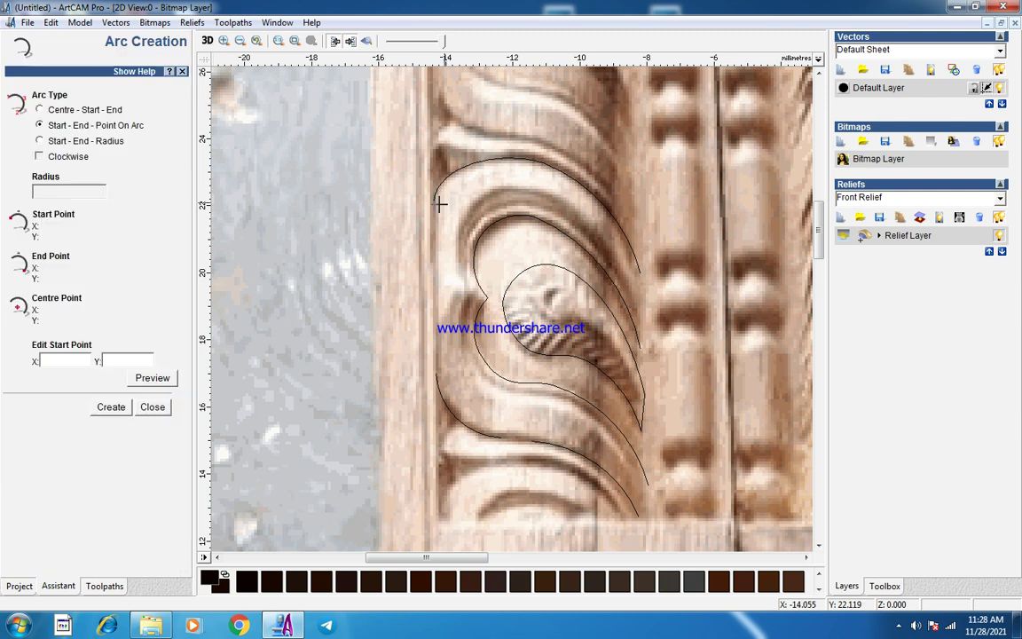
left_click(435, 199)
left_click(434, 372)
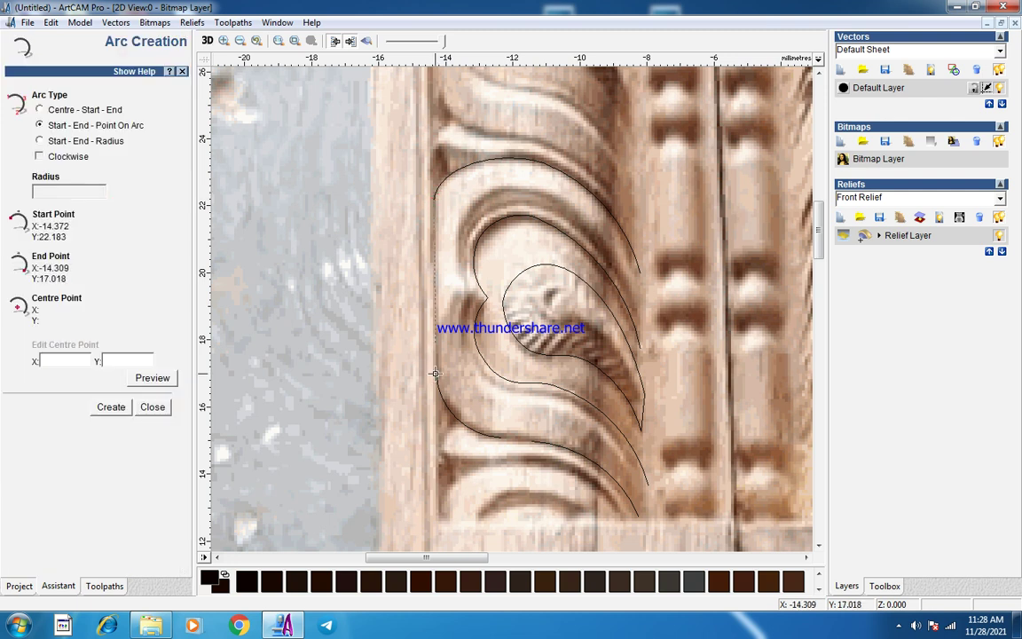
left_click(428, 329)
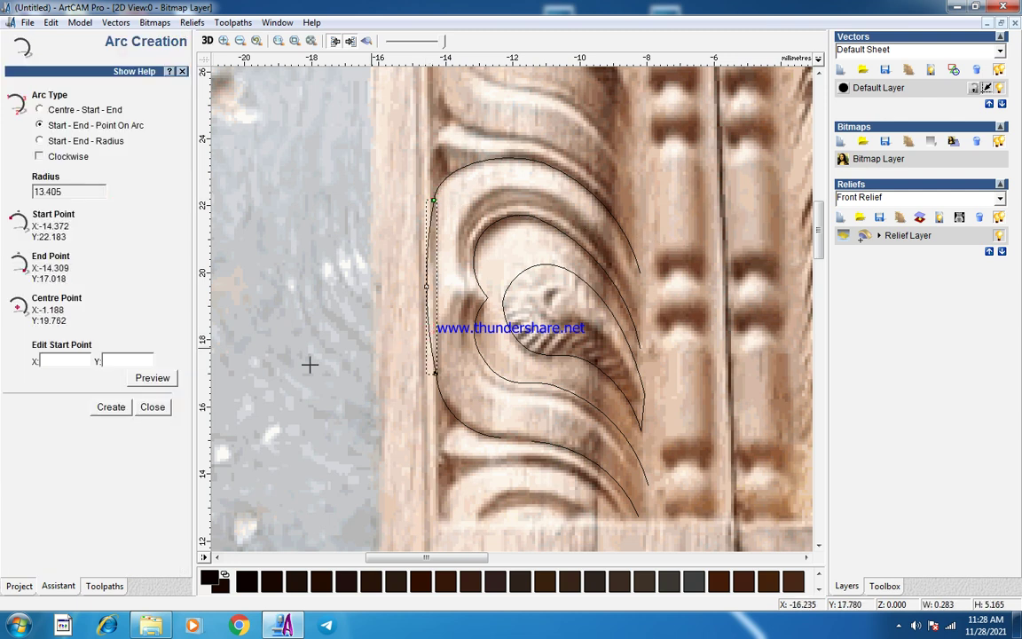
left_click(153, 407)
scroll(435, 288, "down", 2)
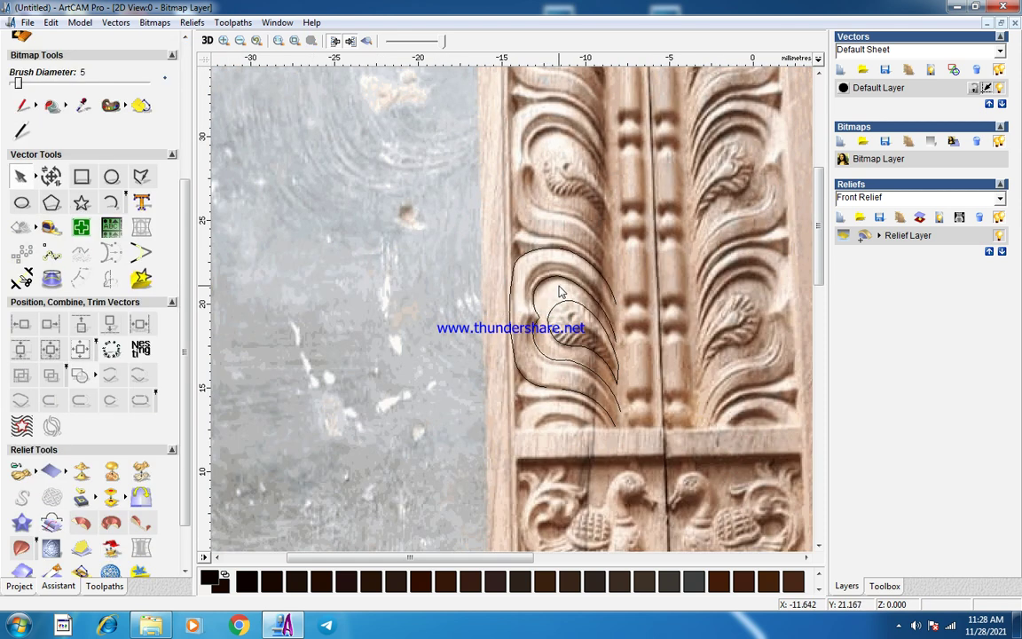
Examine the traced leaf and bud outlines against the repeating motifs in the carving photo.
scroll(559, 291, "up", 2)
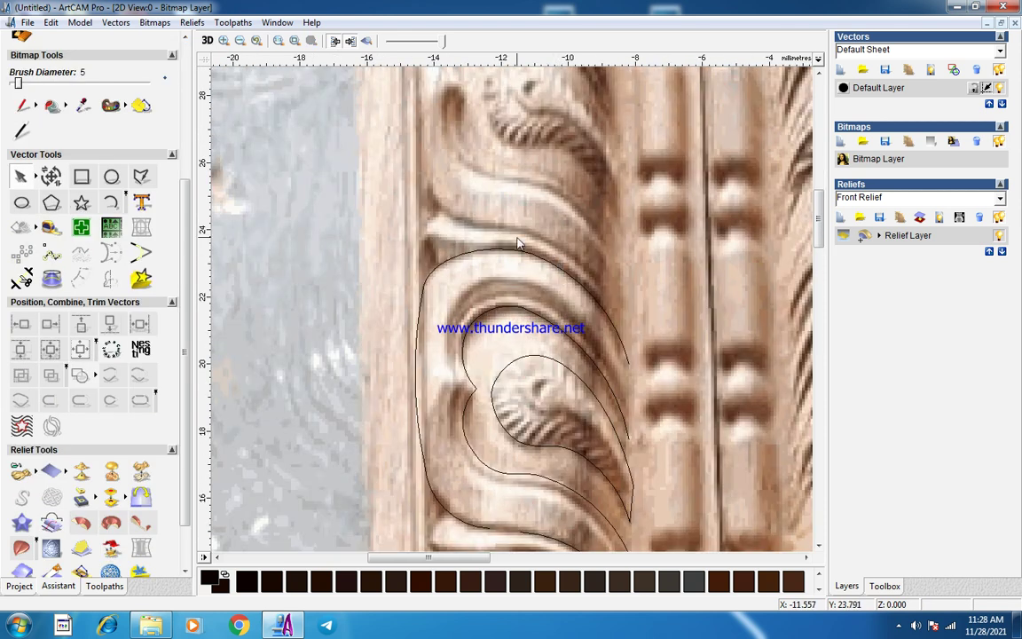
scroll(467, 208, "down", 2)
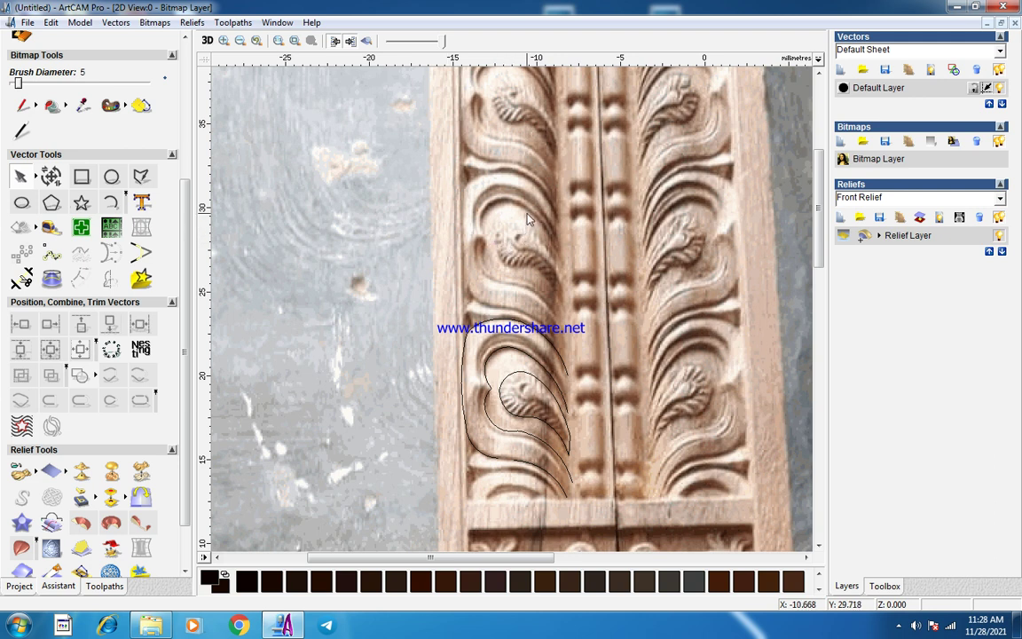
scroll(536, 212, "down", 1)
scroll(545, 213, "down", 1)
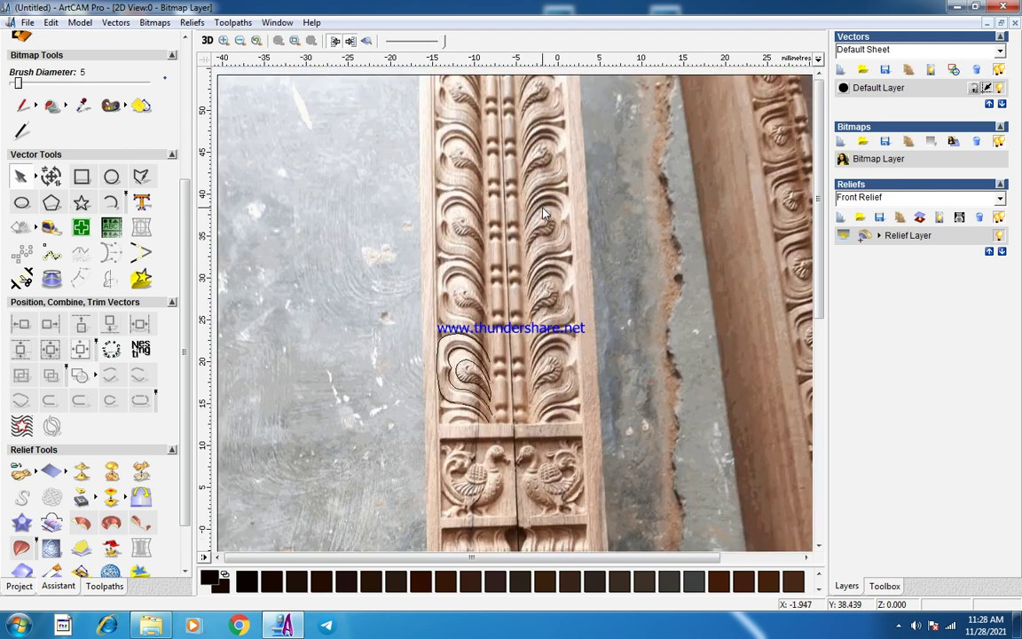
scroll(457, 372, "up", 2)
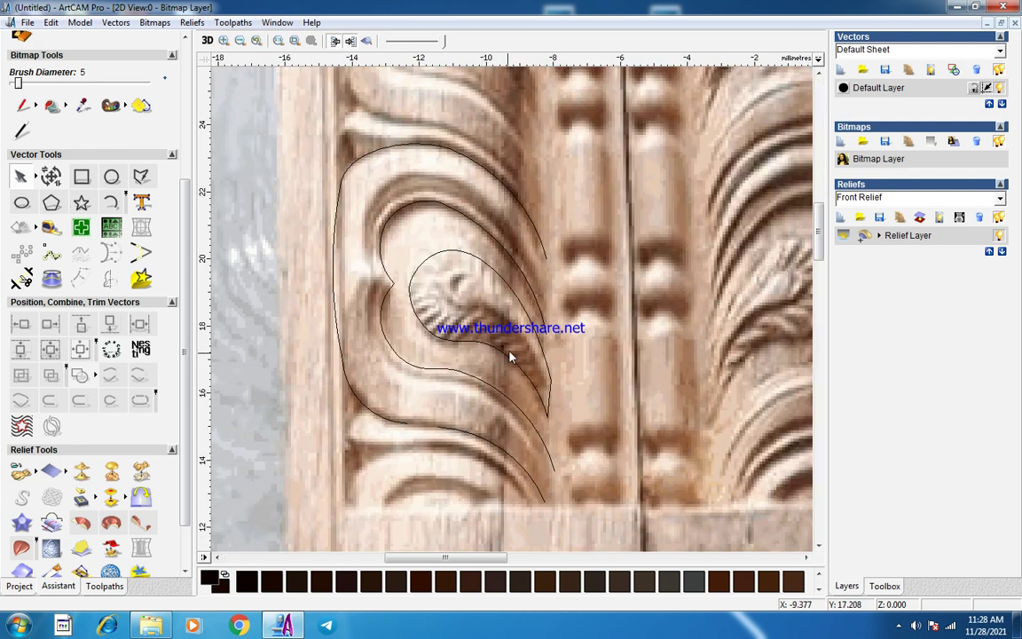
scroll(513, 348, "up", 1)
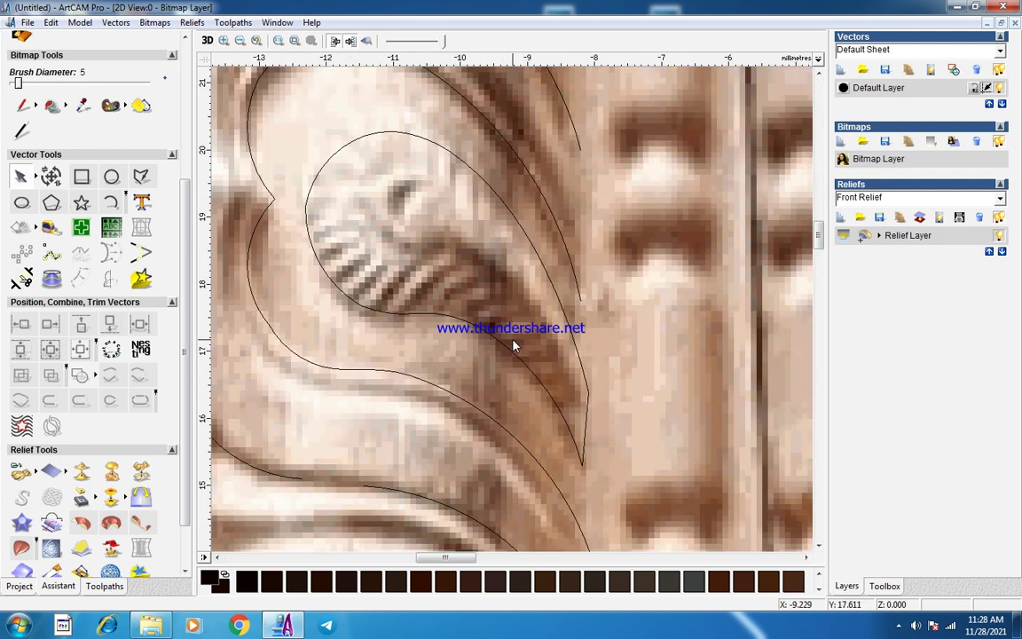
scroll(513, 346, "down", 5)
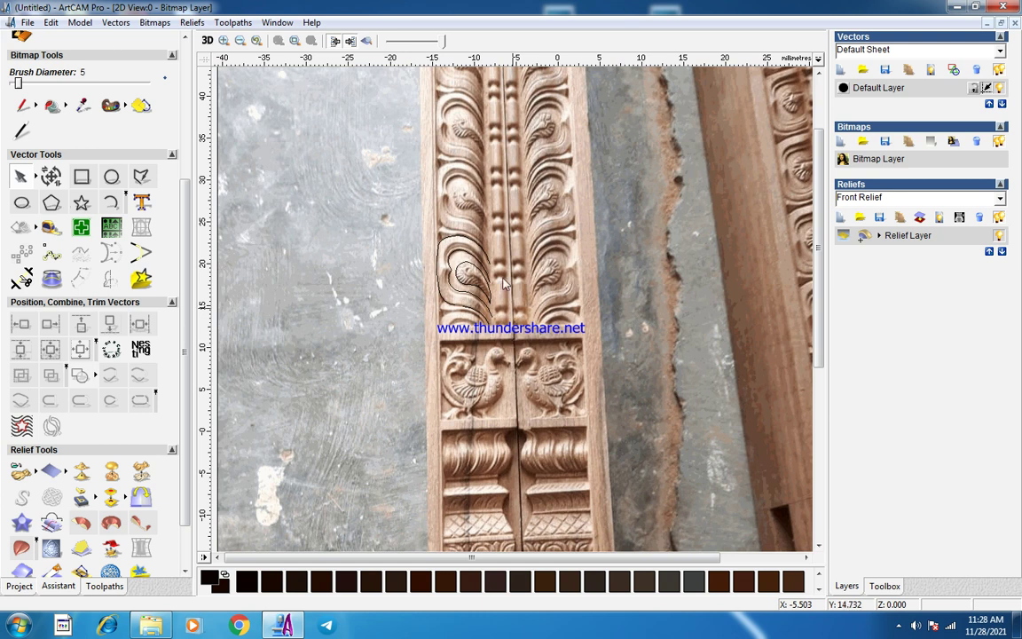
scroll(435, 190, "up", 3)
scroll(414, 360, "up", 3)
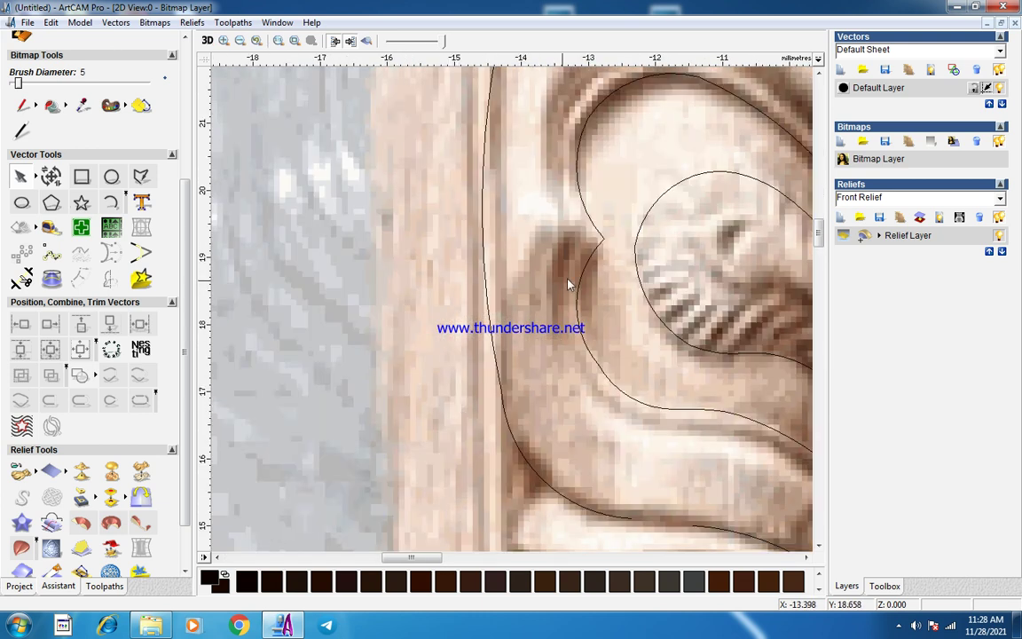
scroll(637, 277, "down", 1)
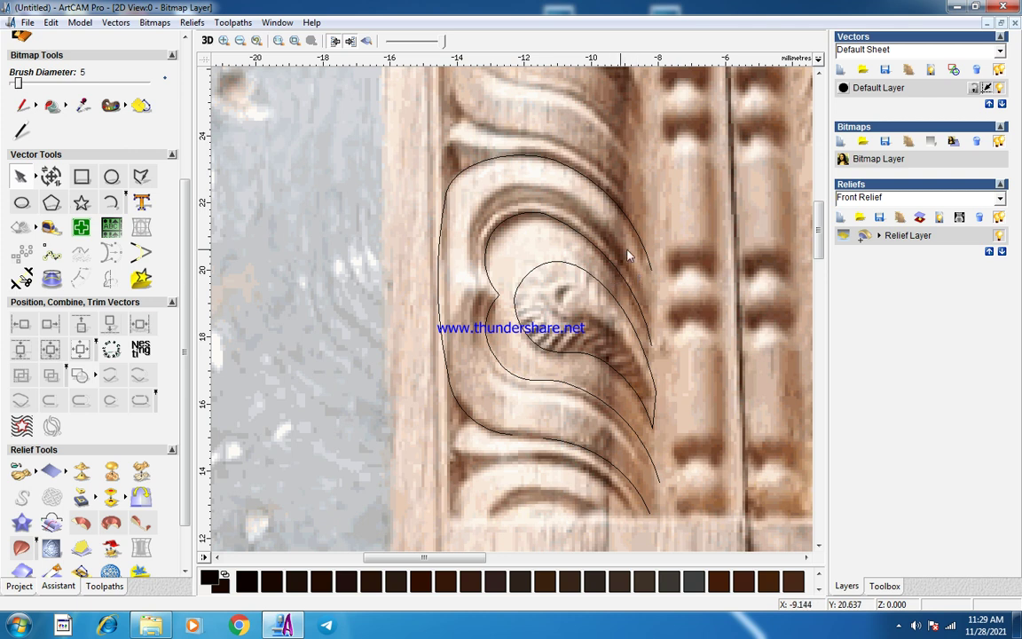
Select all the traced leaf and bud vectors and copy them.
left_click_drag(362, 116, 719, 556)
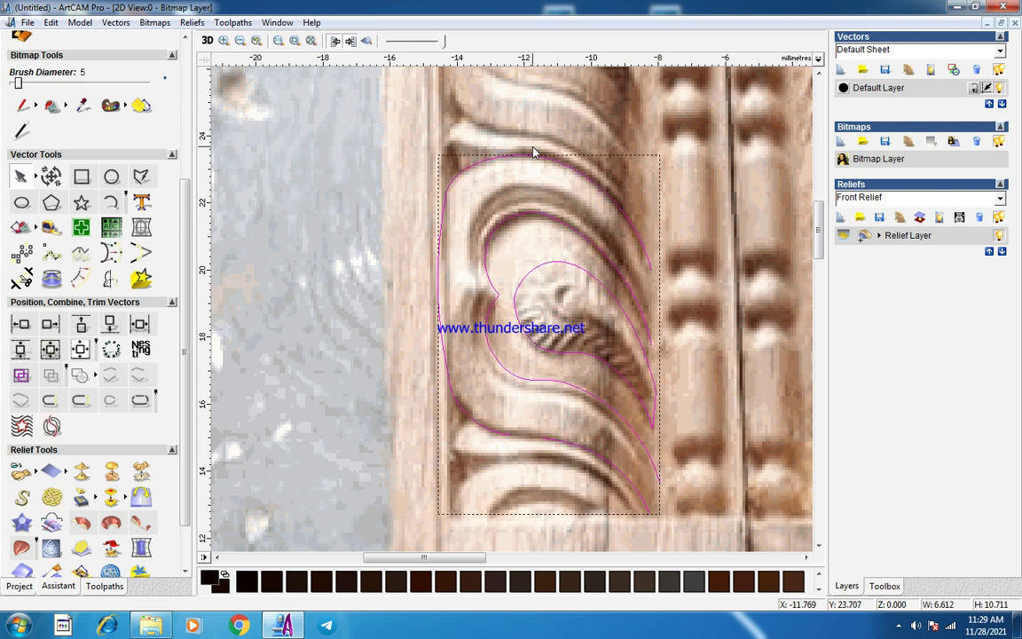
right_click(534, 149)
left_click(573, 173)
Open a second ArtCAM Pro session and create a new model 500 mm high and 80 mm wide.
left_click(958, 7)
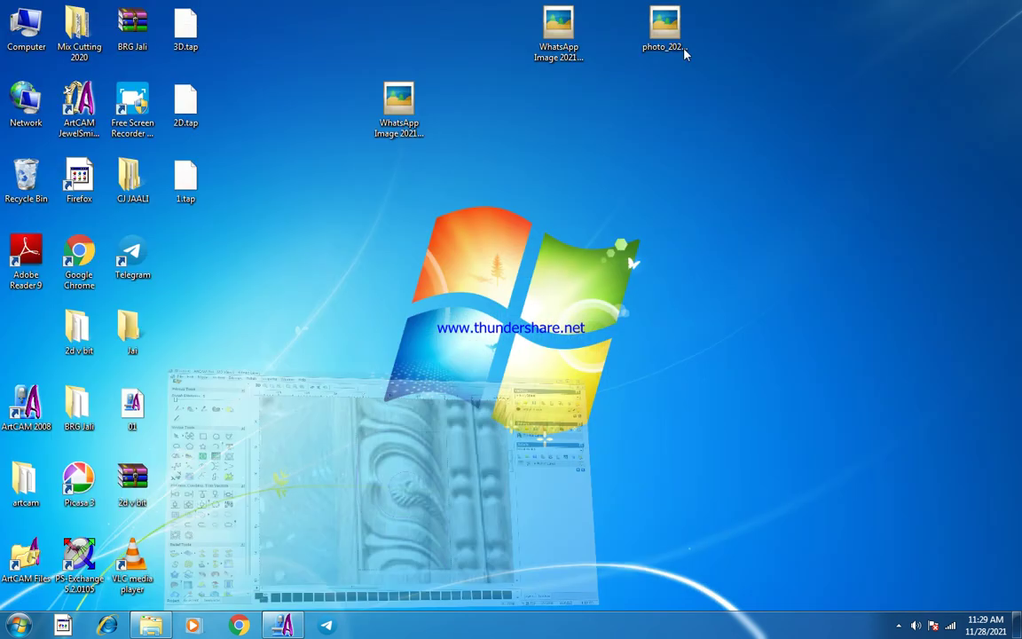
double_click(26, 409)
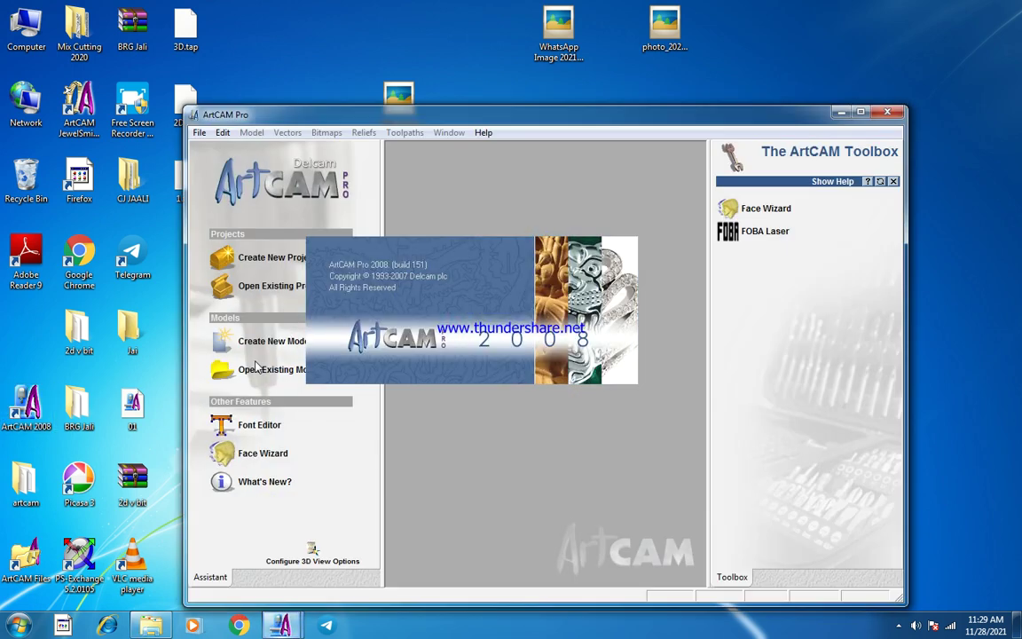
left_click(266, 344)
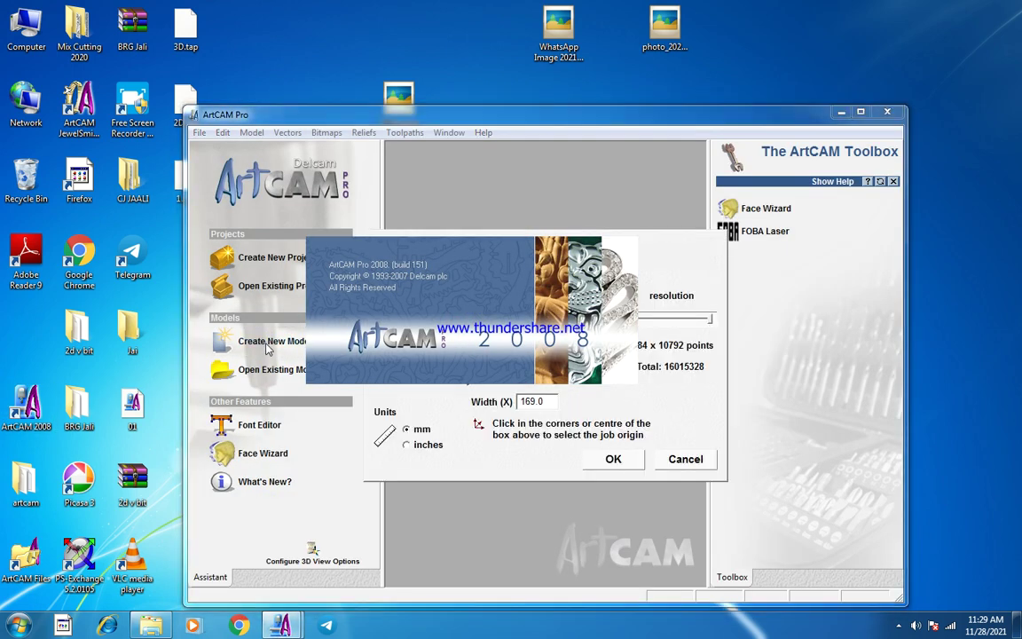
type("500")
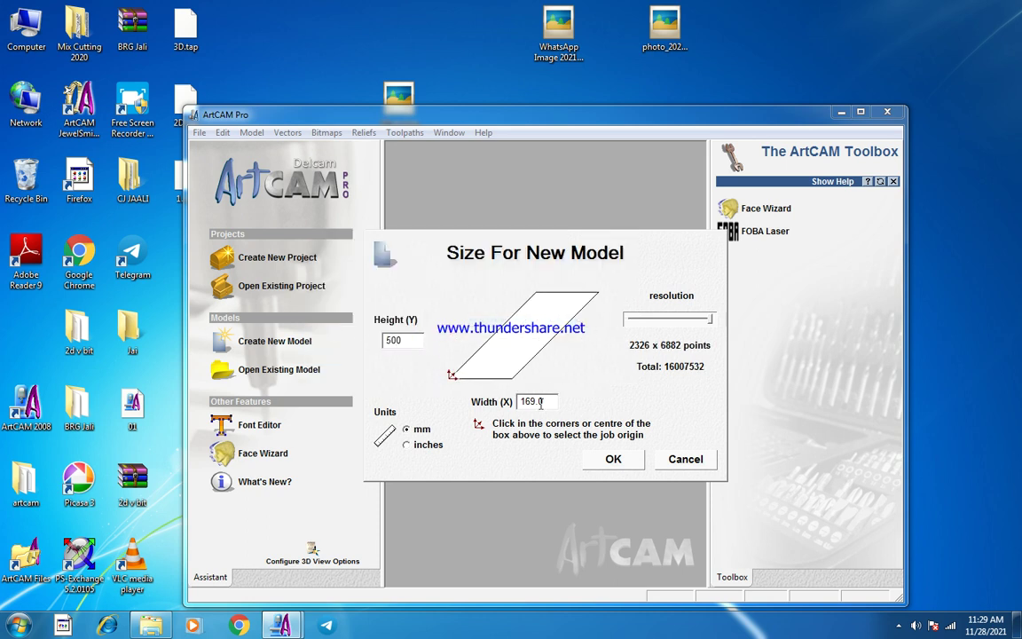
key("Tab")
type("80")
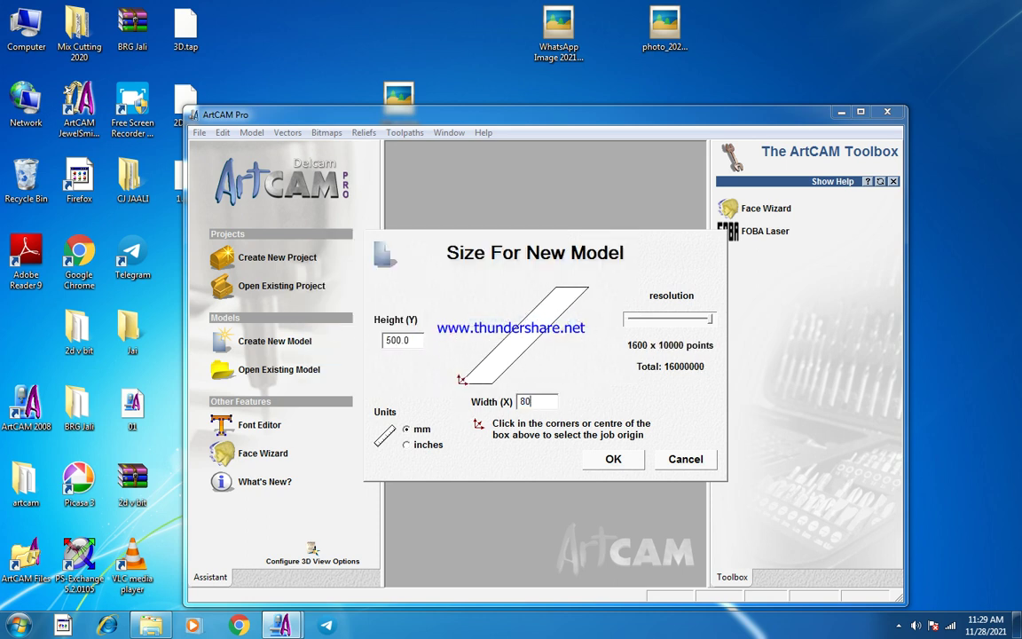
left_click(610, 460)
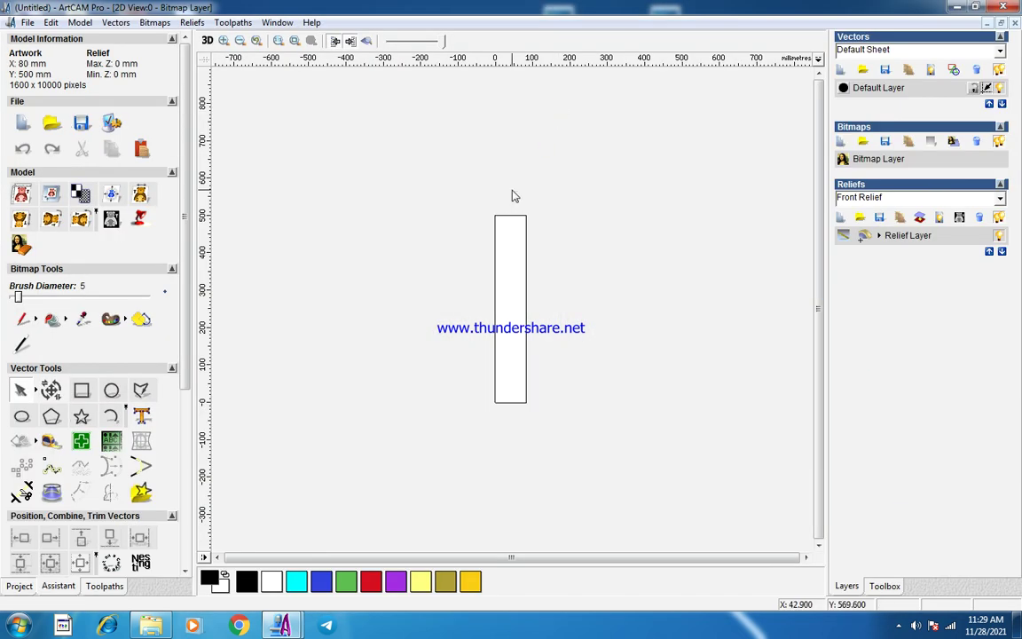
Paste the copied leaf vectors into the new model and centre them on the page.
right_click(514, 196)
left_click(543, 225)
scroll(511, 431, "up", 5)
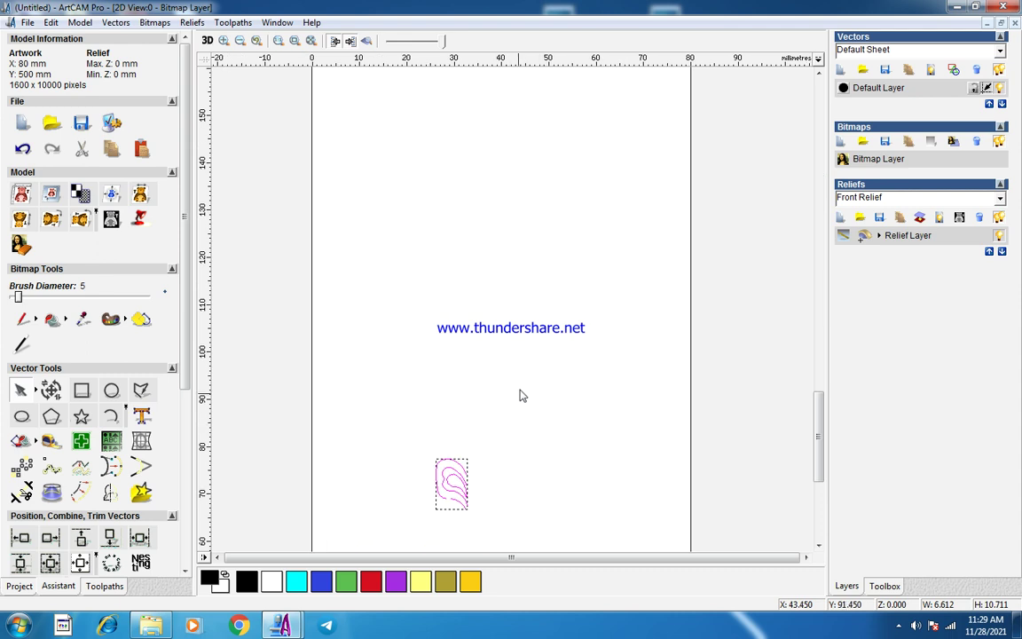
key("F9")
scroll(521, 366, "down", 3)
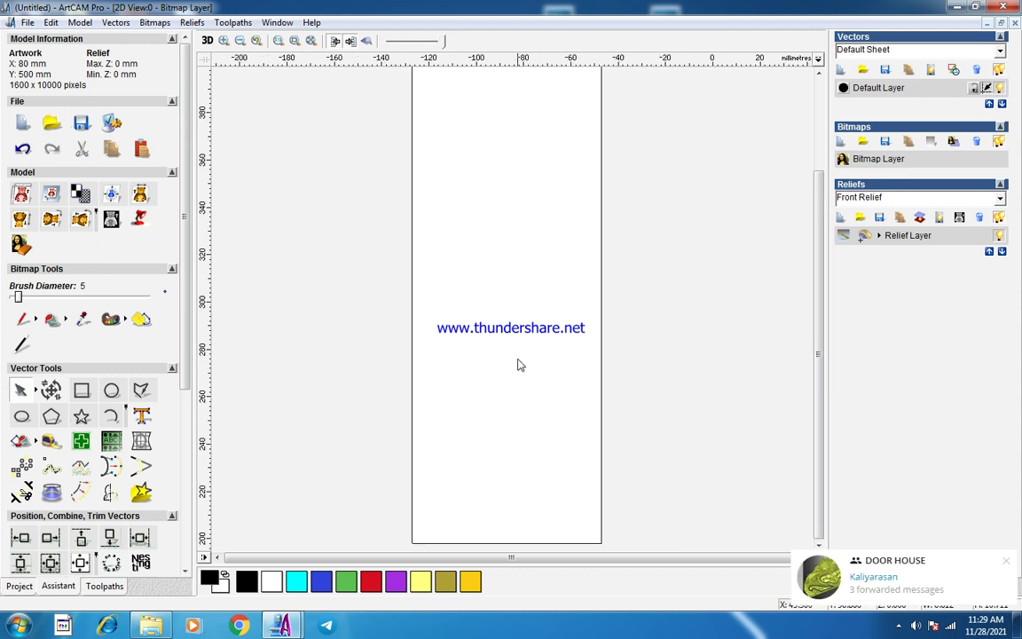
scroll(522, 314, "up", 2)
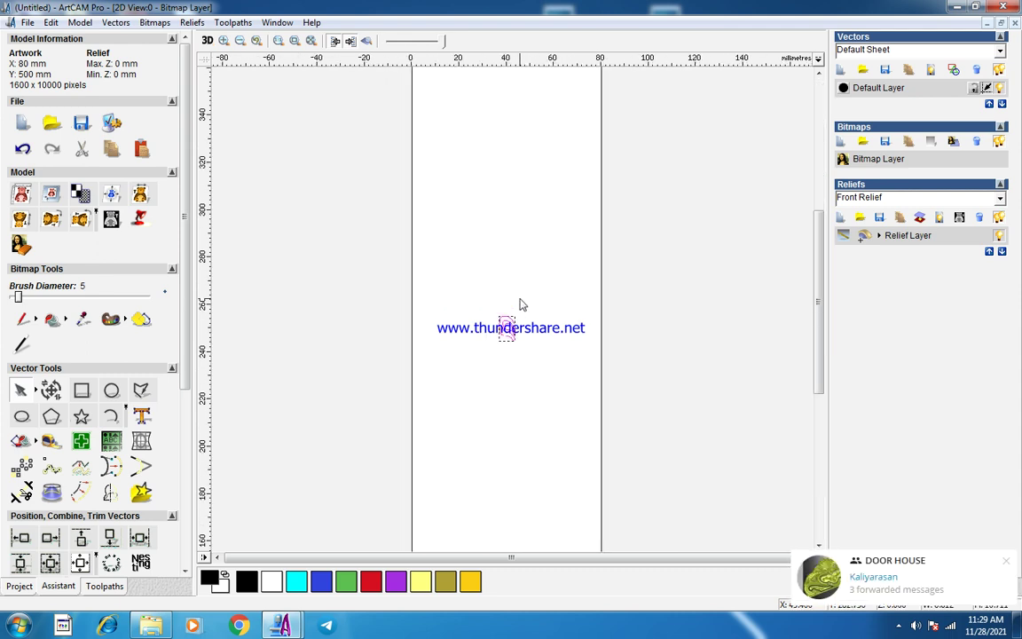
Scale the pasted leaf vectors up proportionally to about 46 mm wide and 75 mm high.
key("t")
scroll(519, 298, "up", 4)
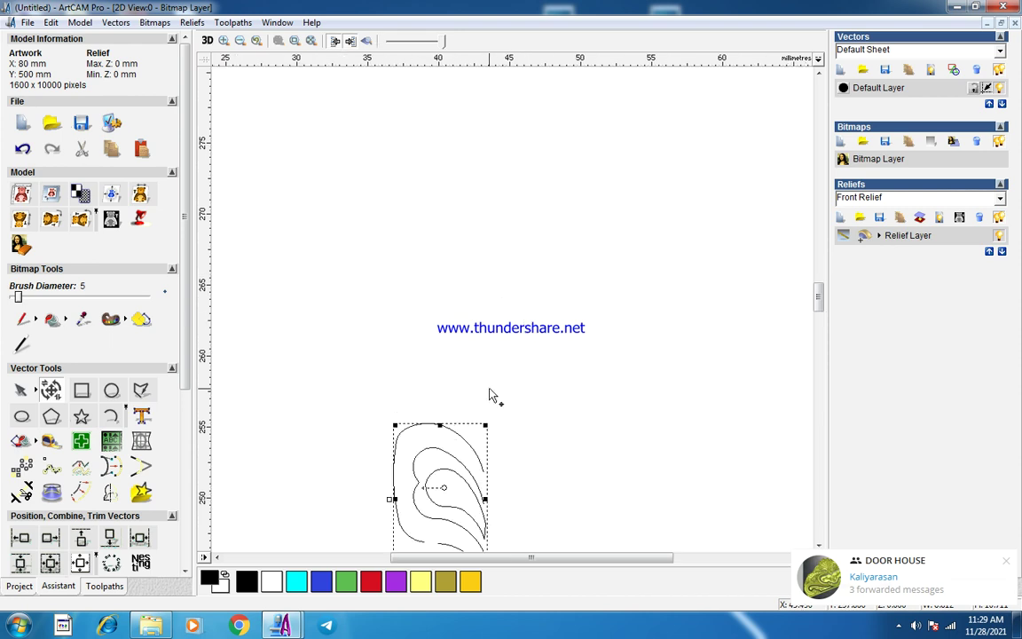
scroll(495, 396, "down", 2)
left_click_drag(513, 315, 626, 139)
scroll(507, 274, "down", 2)
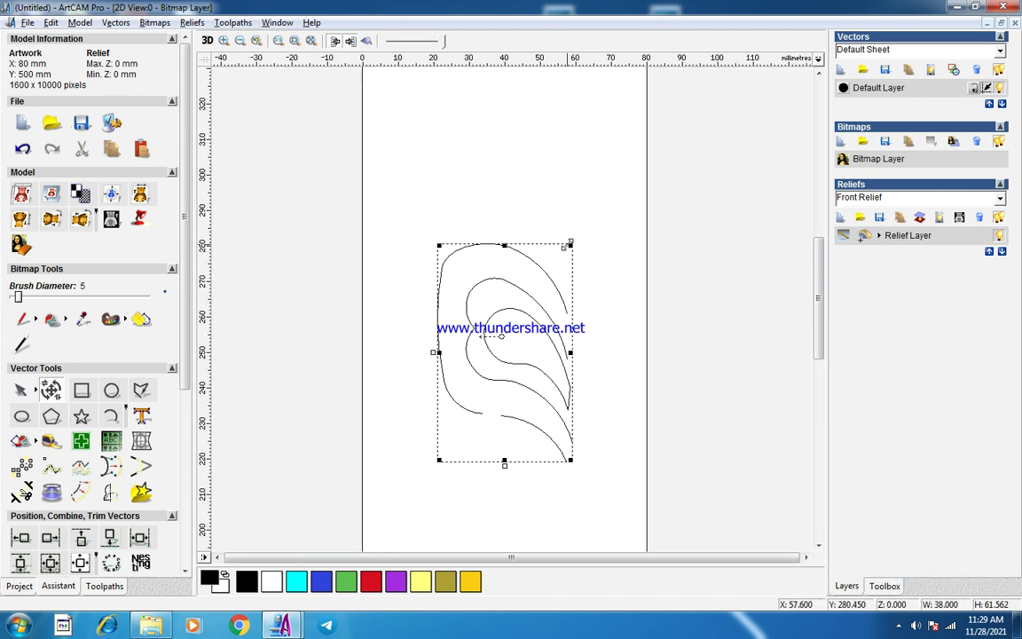
left_click_drag(564, 246, 587, 236)
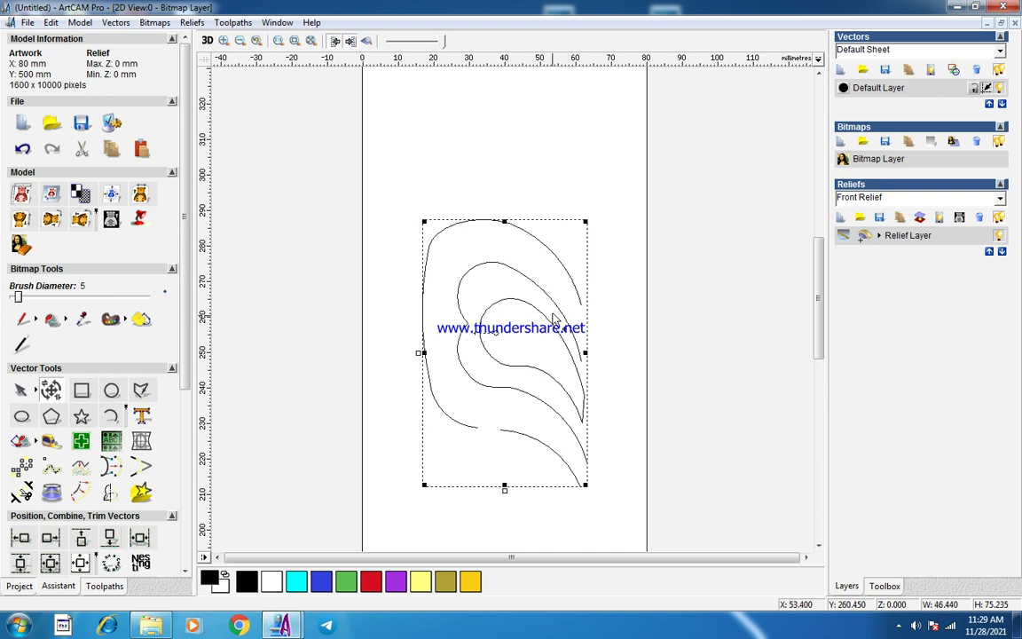
key("Escape")
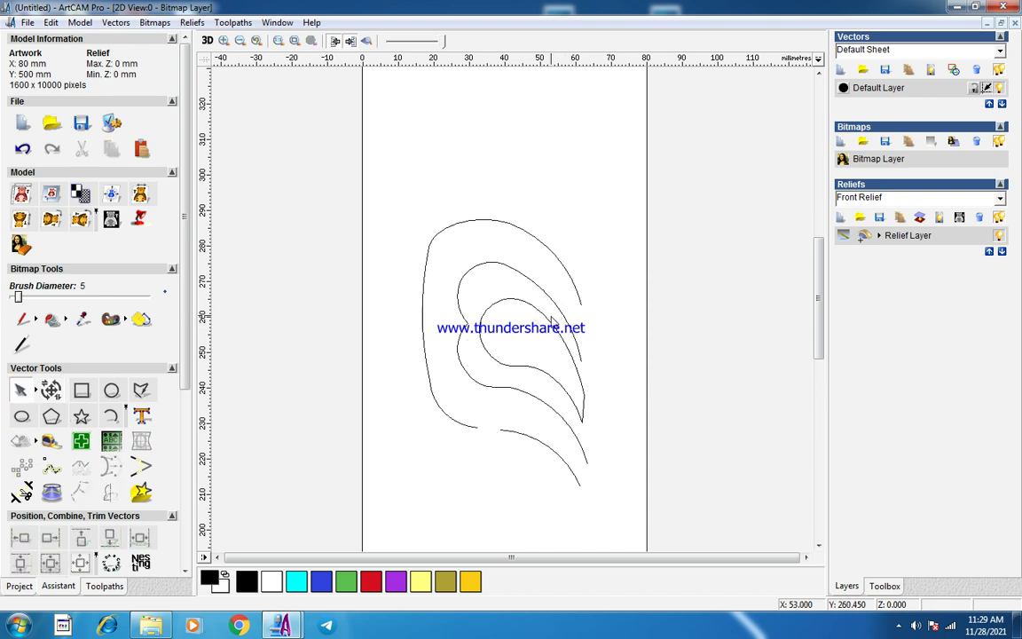
Nudge the closed bud outline slightly down inside the leaf's inner contour.
left_click(548, 319)
scroll(561, 397, "up", 2)
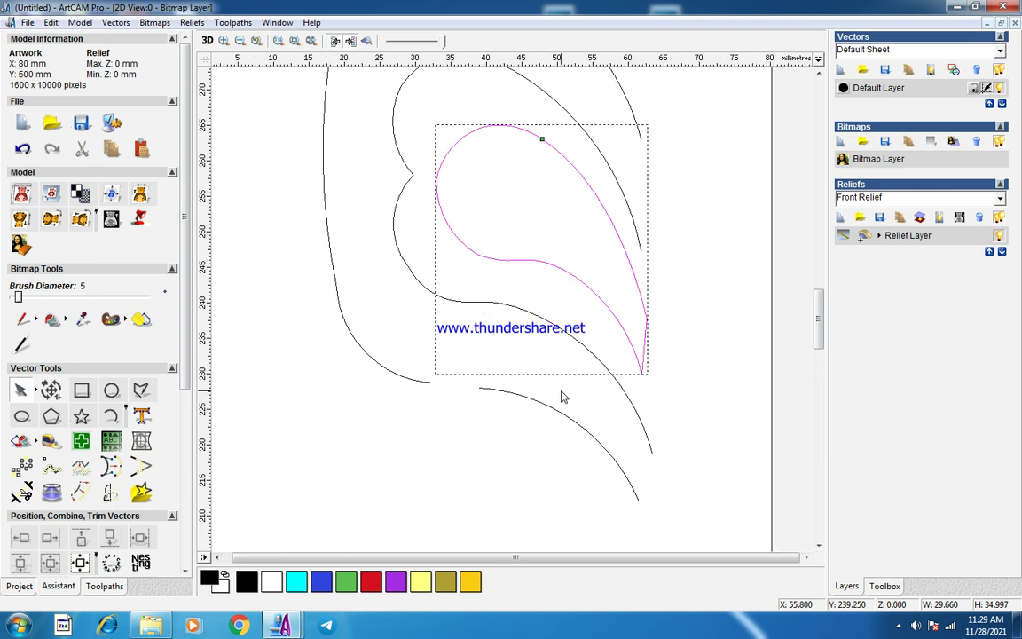
key("Down")
key("Down")
key("Down")
key("Down")
key("Down")
key("Down")
key("Down")
key("Down")
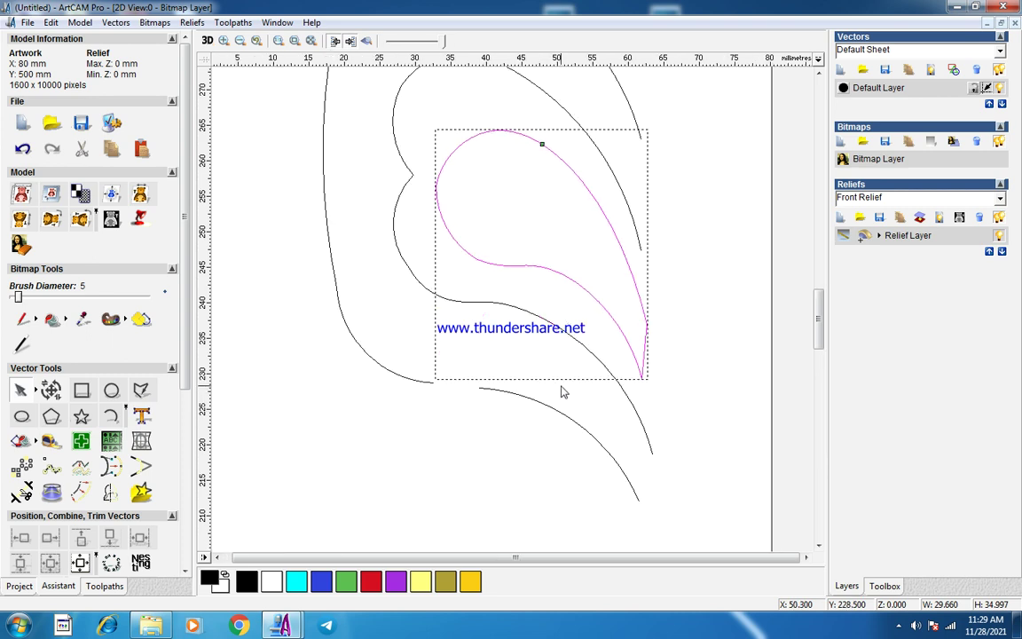
Move the upper end node of the leaf's inner contour slightly upward with node editing.
left_click(635, 234)
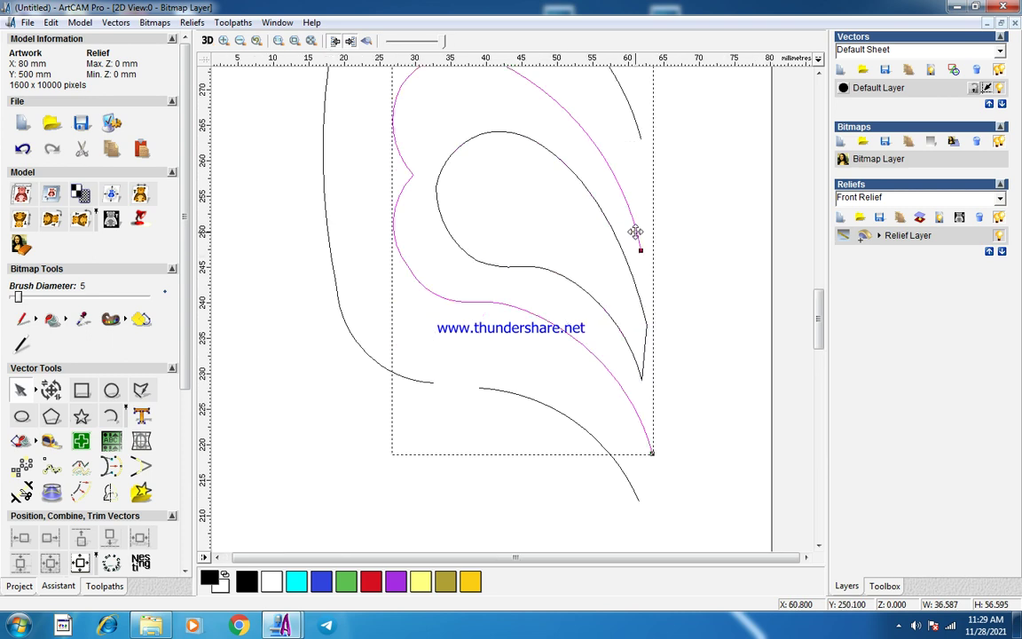
key("n")
scroll(520, 243, "down", 1)
scroll(572, 295, "up", 1)
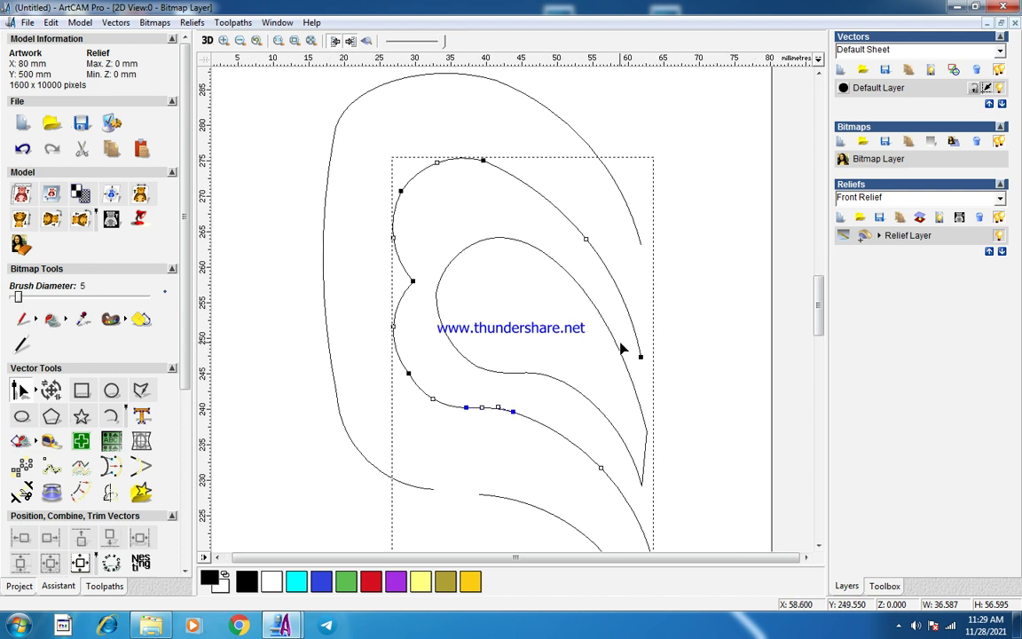
left_click_drag(639, 356, 641, 326)
scroll(532, 230, "down", 2)
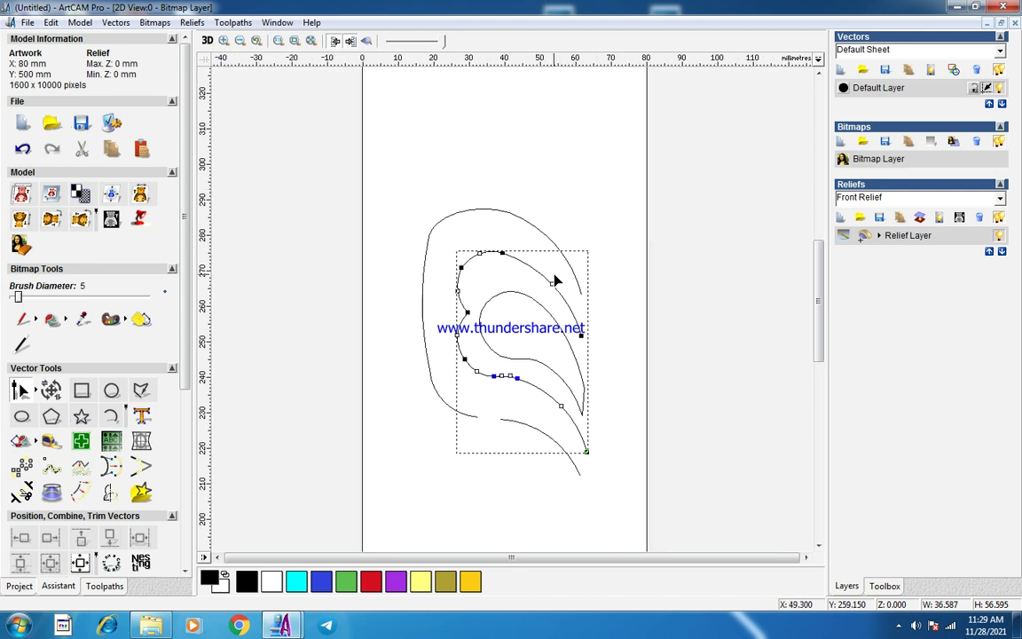
scroll(550, 277, "up", 2)
key("n")
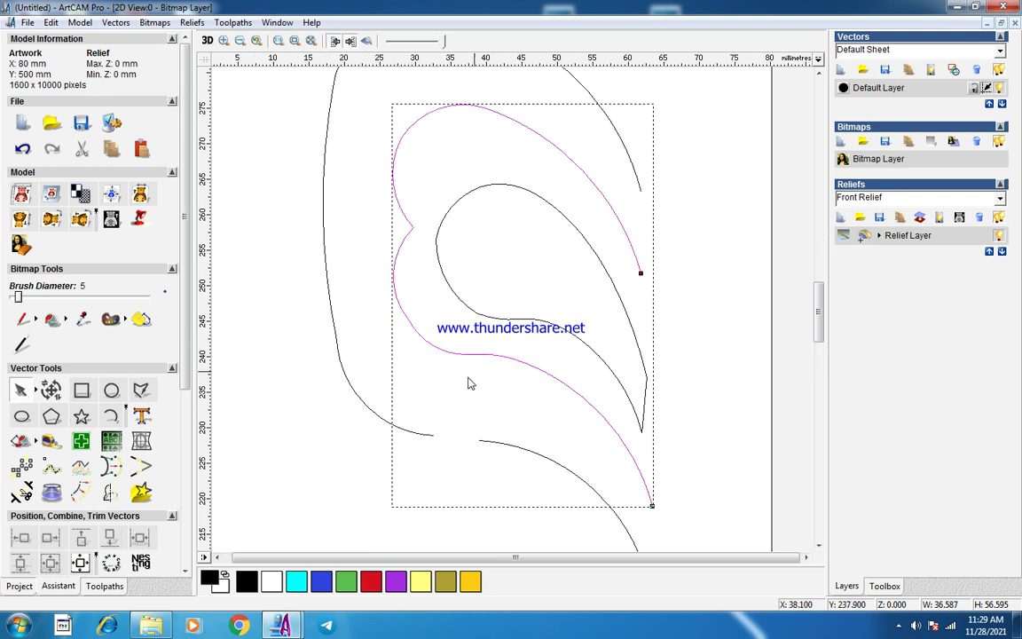
Join the two lower outer leaf curves across the gap between them.
left_click(419, 430)
left_click(480, 445, "shift")
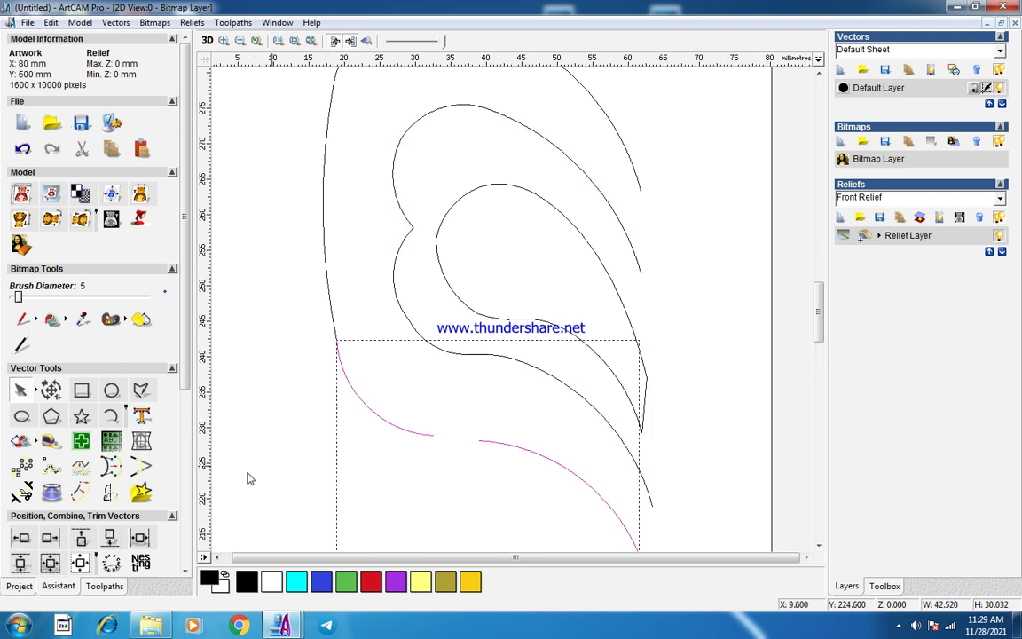
left_click_drag(185, 374, 185, 463)
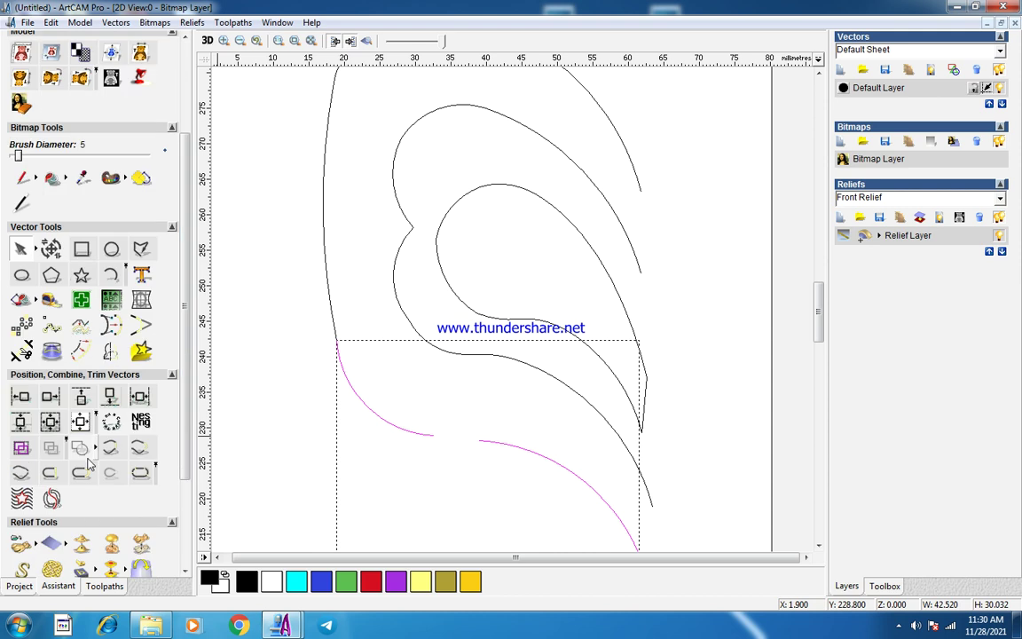
left_click(150, 453)
left_click(446, 481)
scroll(501, 371, "down", 1)
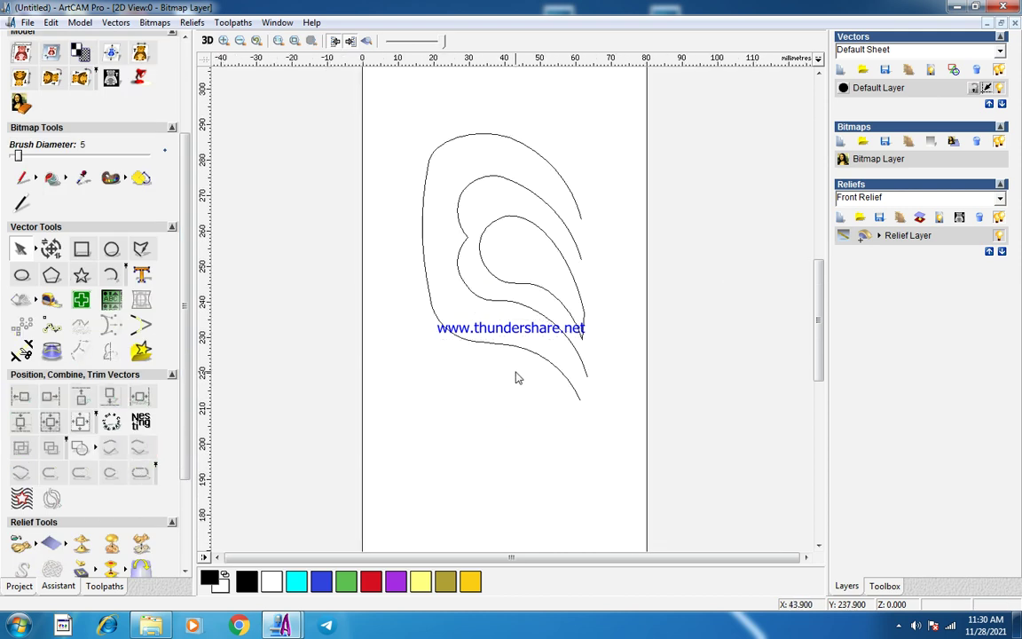
Join the leaf's rounded top arc with the outer curve that runs down from it.
left_click(468, 141)
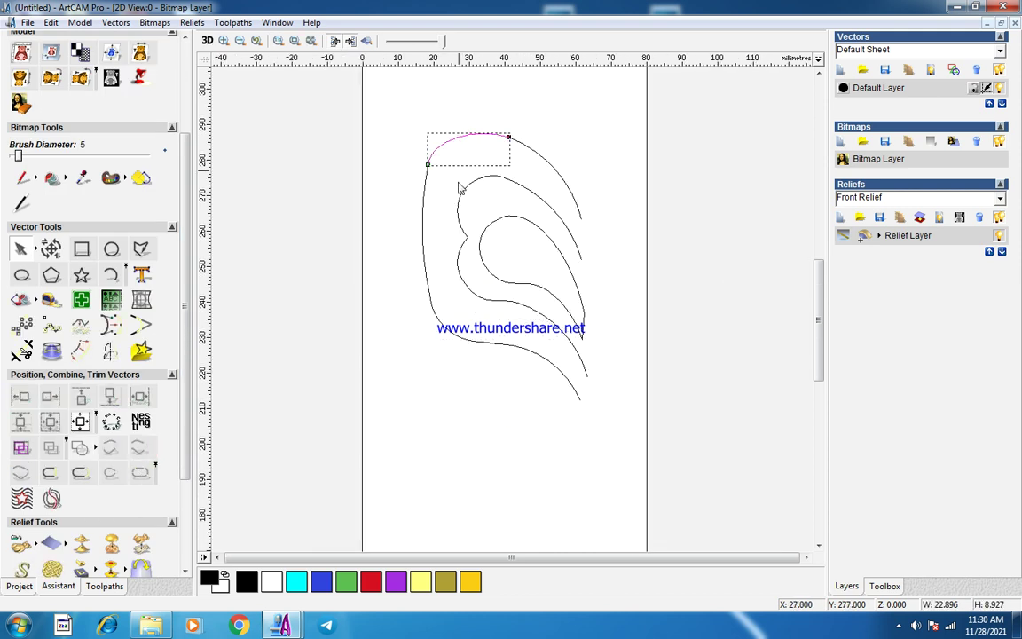
scroll(463, 189, "up", 2)
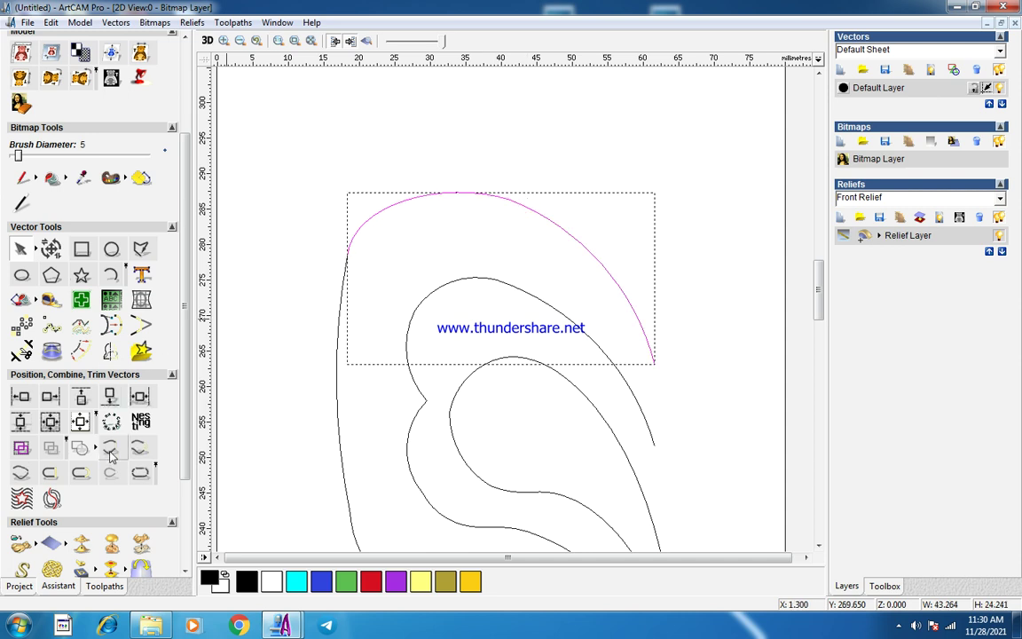
key("Delete")
scroll(507, 357, "down", 2)
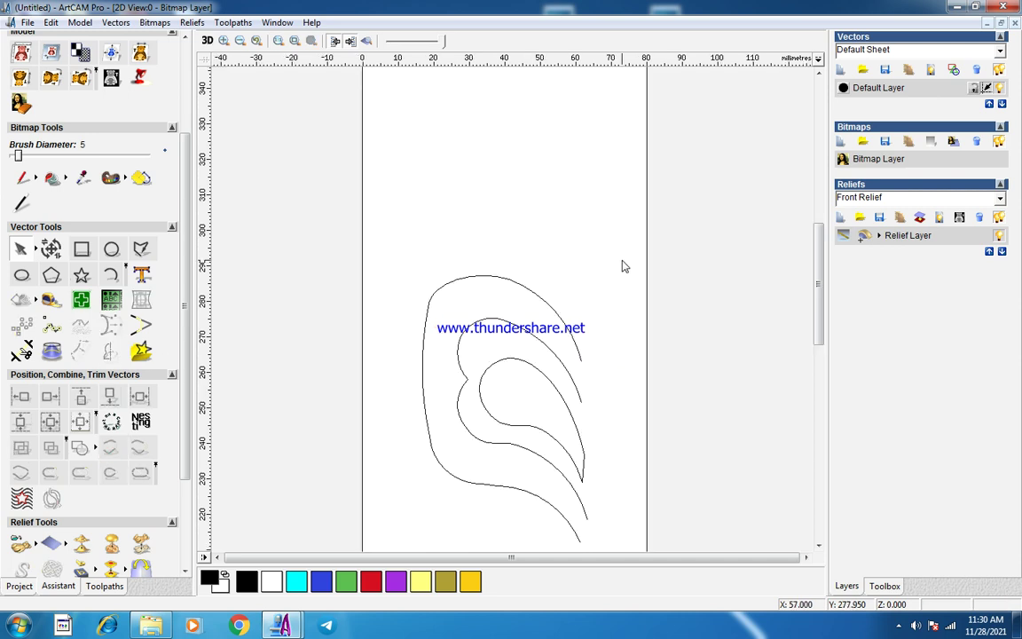
Draw a straight vertical polyline about 127 mm long across the open ends of the leaf curves.
left_click(144, 252)
left_click(577, 177)
scroll(573, 442, "down", 2)
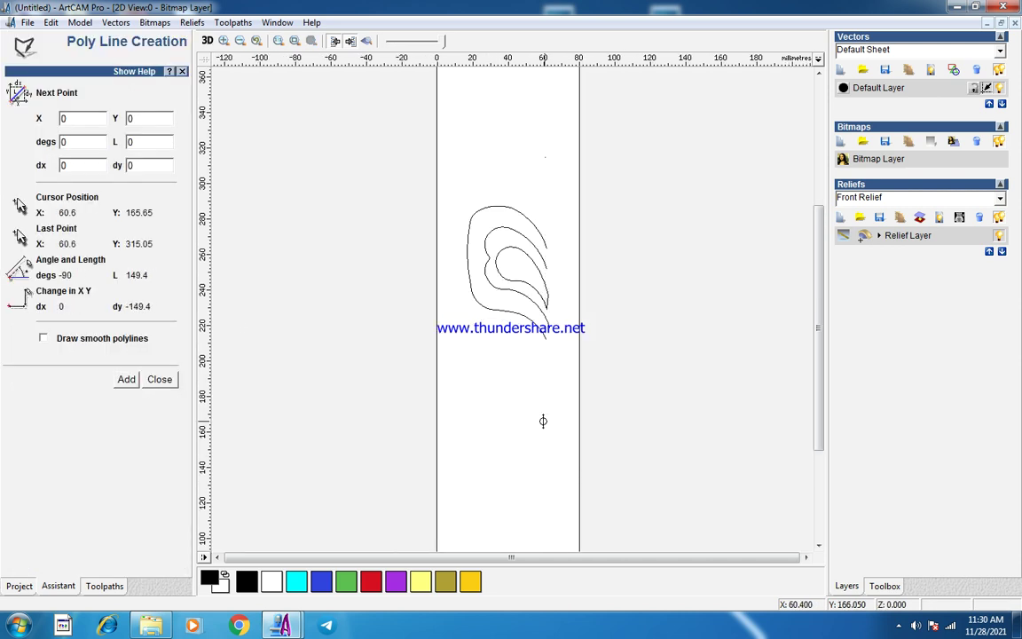
left_click(544, 380)
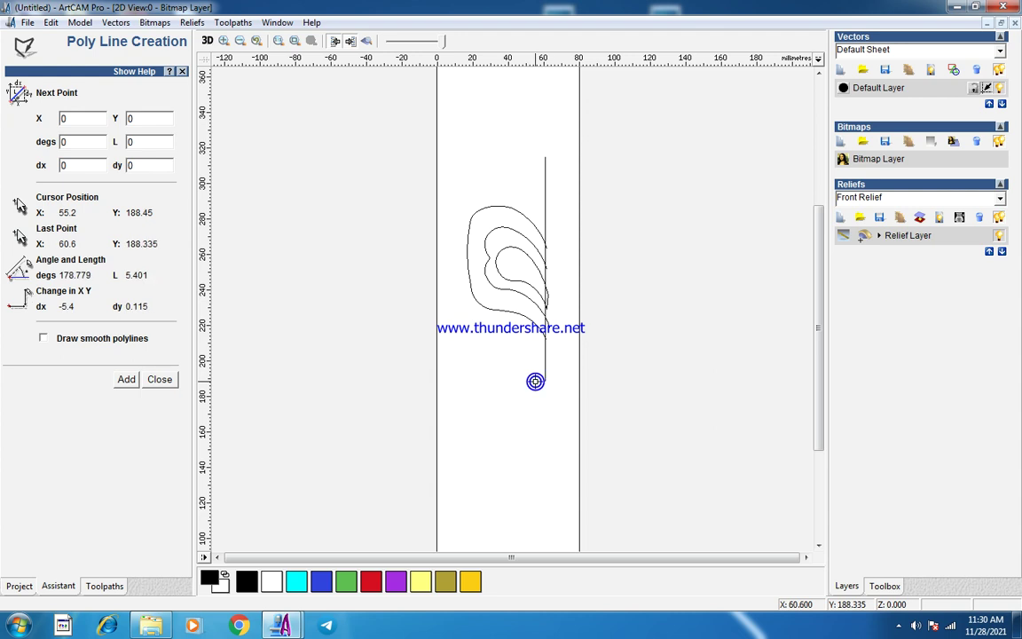
left_click(160, 381)
Nudge the vertical line slightly right, toward the end of the lowest outer leaf curve.
scroll(568, 295, "up", 4)
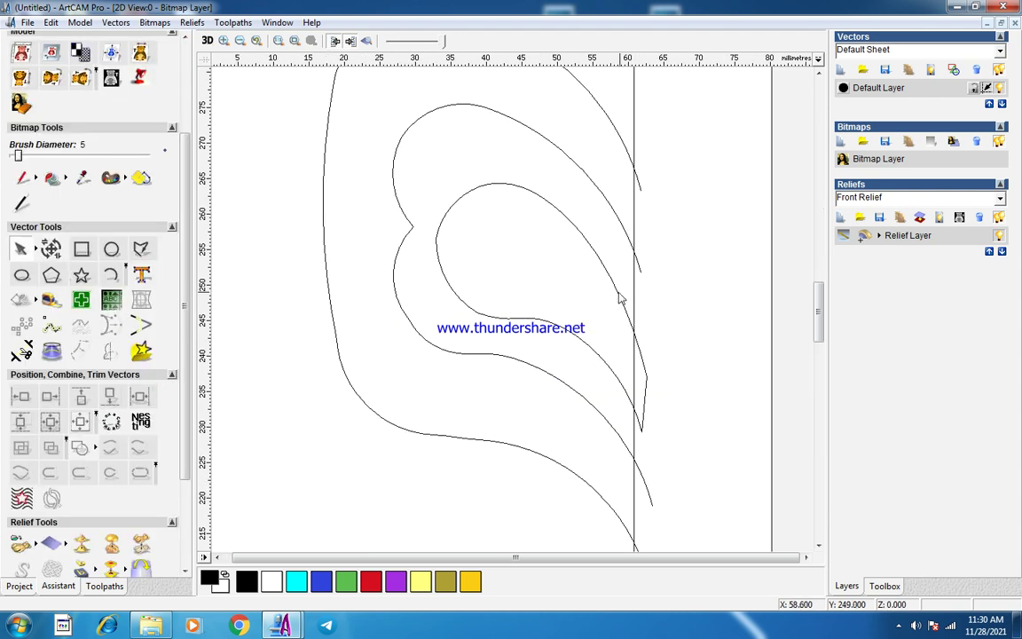
left_click(635, 298)
key("Right")
key("Right")
key("Right")
key("Right")
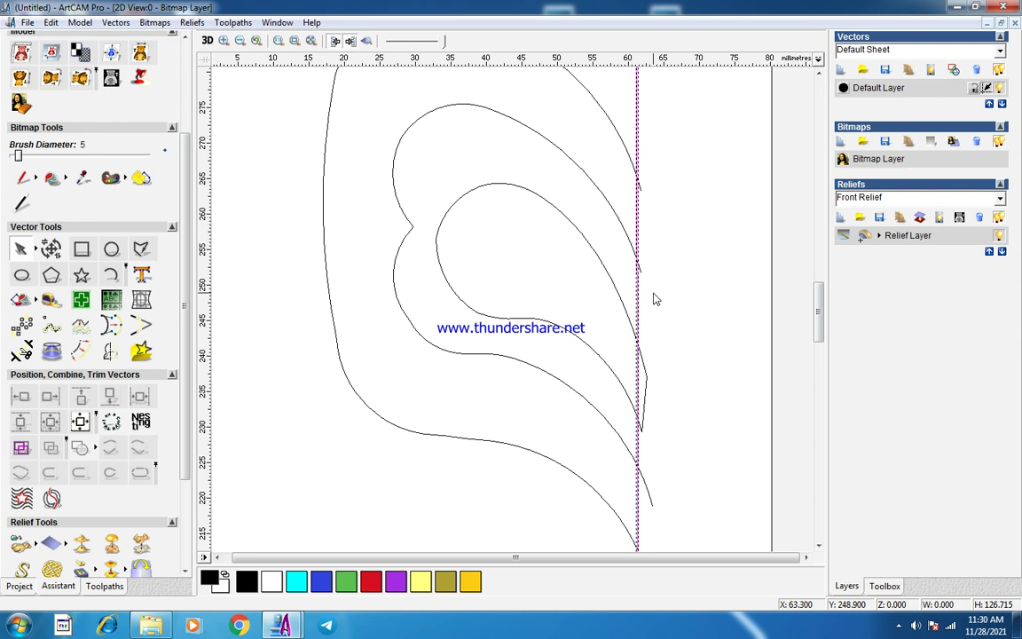
Move the lower end node of the leaf's outer contour right onto the vertical line with node editing.
scroll(647, 376, "down", 1)
scroll(560, 337, "up", 2)
scroll(560, 342, "up", 2)
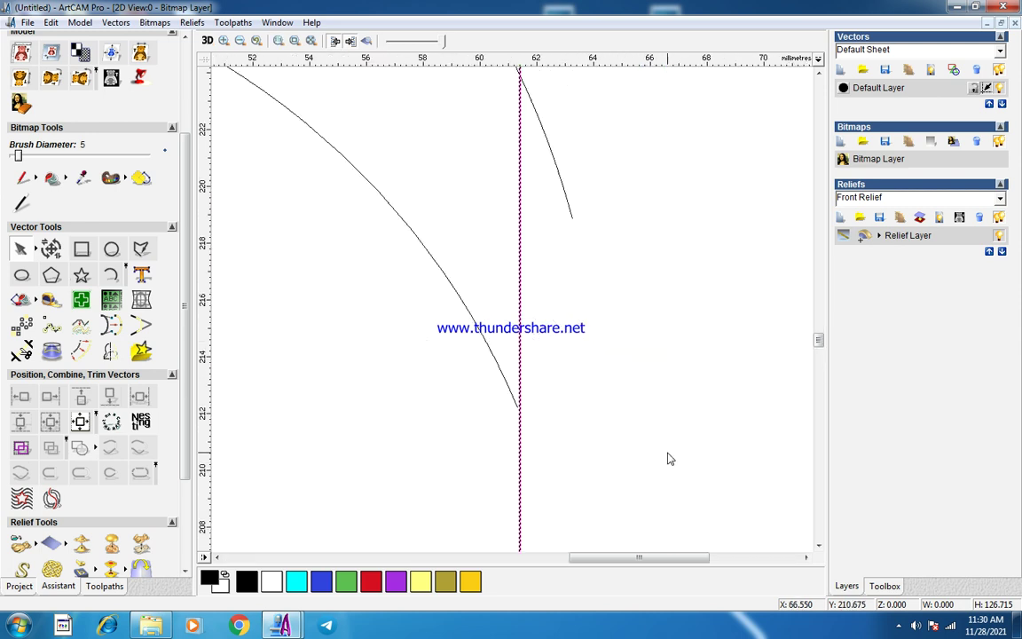
scroll(541, 391, "up", 2)
left_click(454, 313)
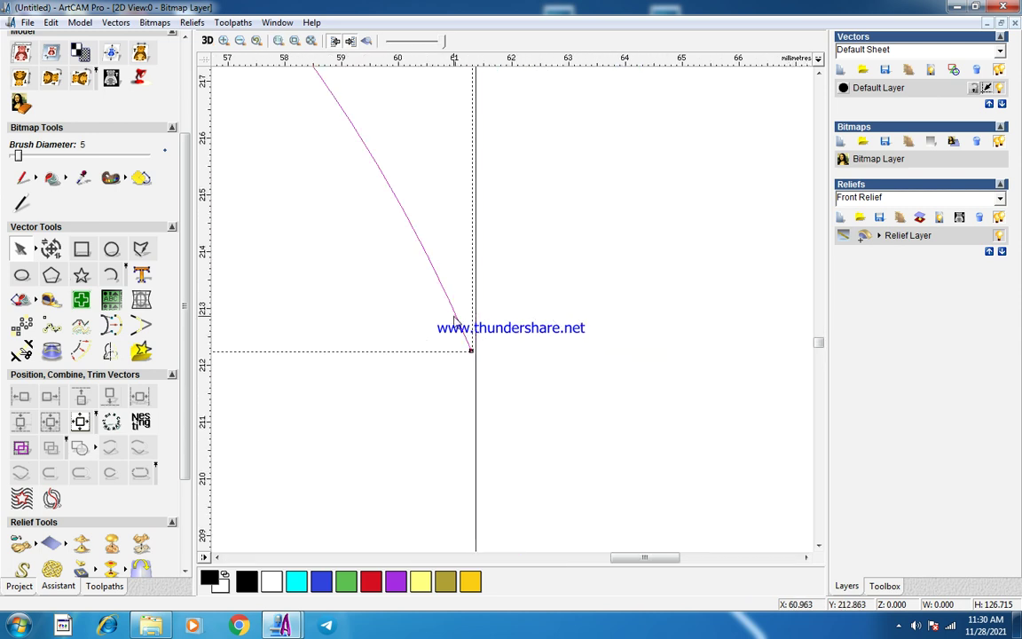
key("n")
left_click_drag(441, 331, 492, 396)
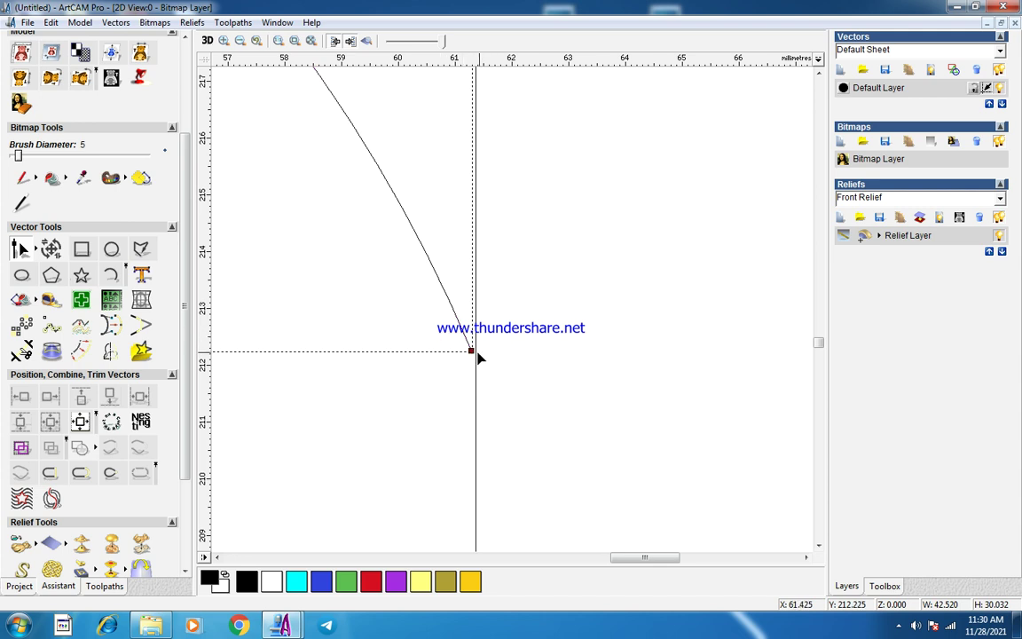
key("Right")
key("Right")
key("Right")
key("Right")
key("Right")
key("Right")
key("Right")
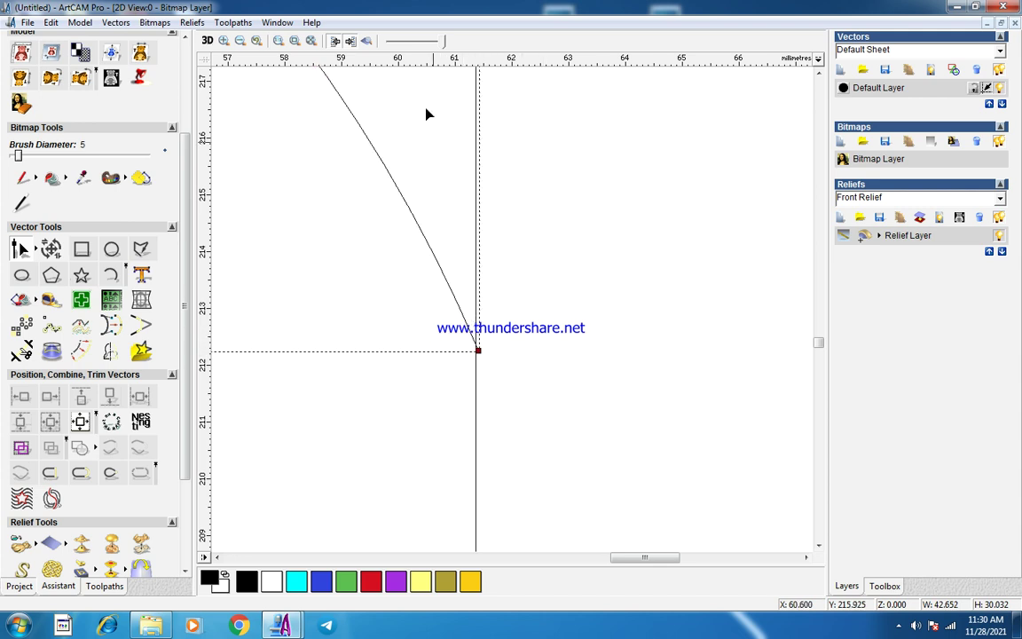
Replace the outer contour's lower-left bend with a smooth join between two cut points, deleting the original section.
scroll(426, 113, "down", 3)
scroll(587, 199, "up", 1)
scroll(630, 213, "up", 2)
scroll(399, 297, "down", 3)
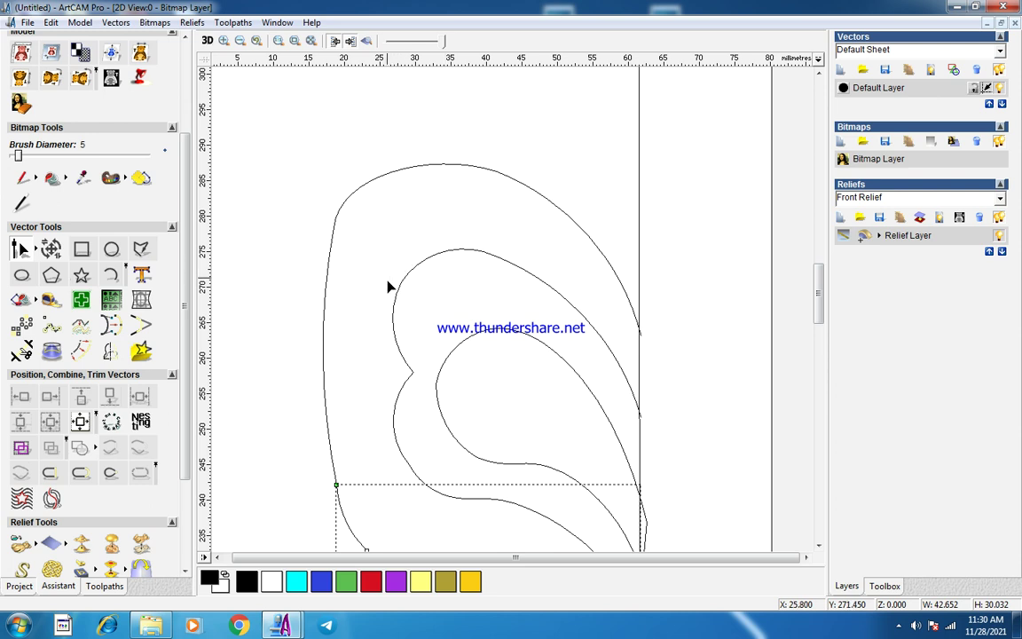
scroll(379, 358, "down", 1)
scroll(455, 359, "up", 1)
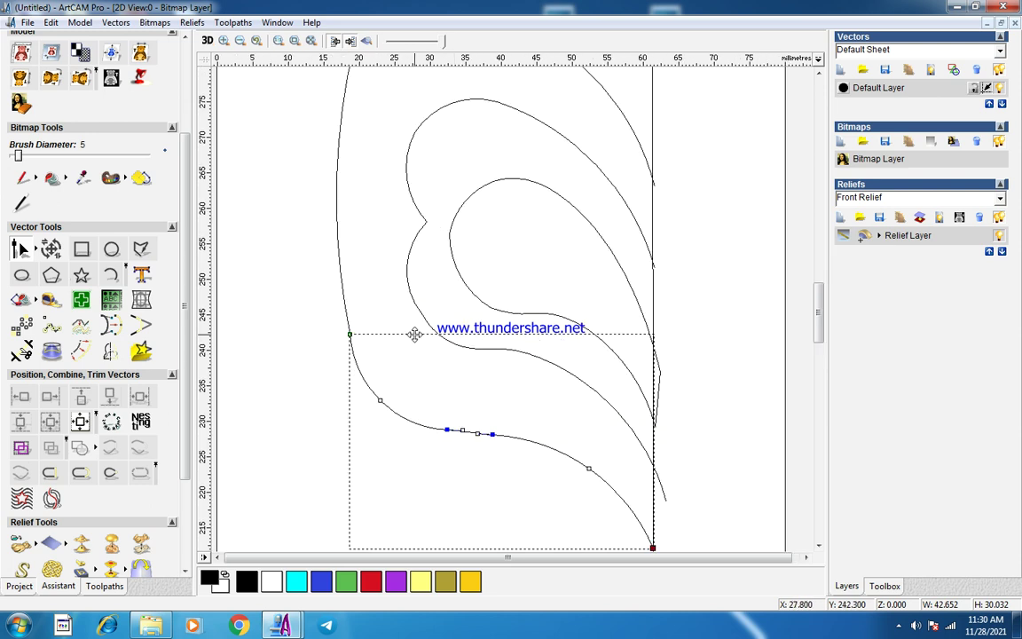
left_click(376, 287)
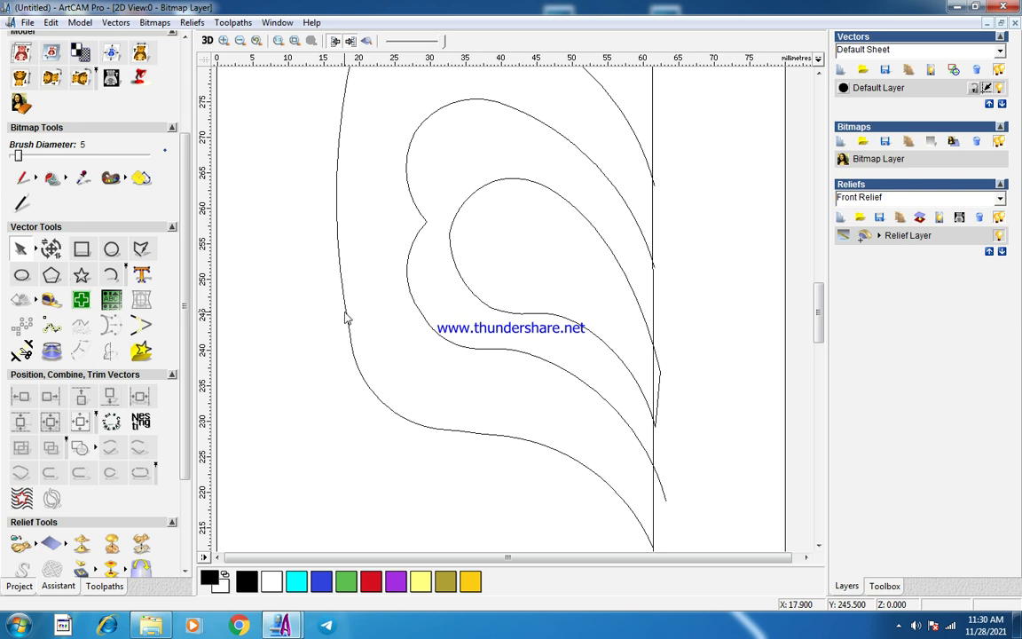
left_click(362, 372)
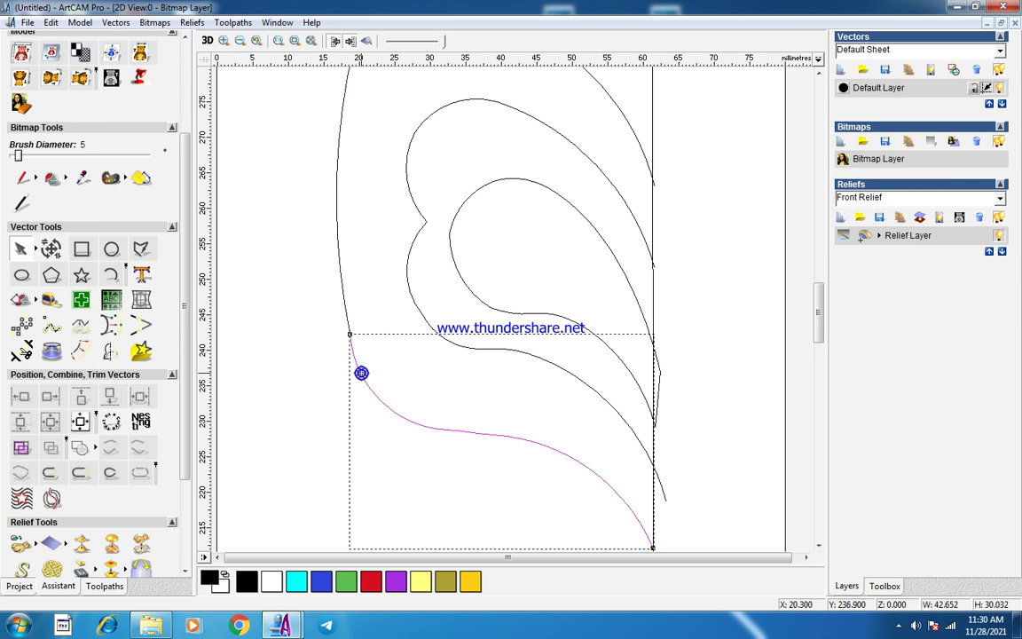
left_click(340, 269)
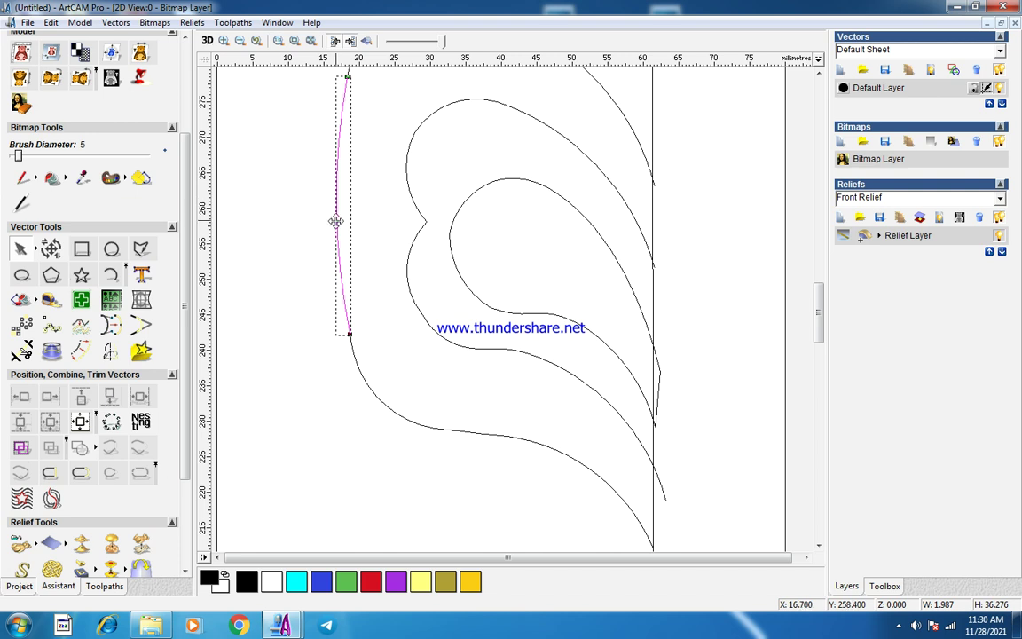
left_click(364, 376)
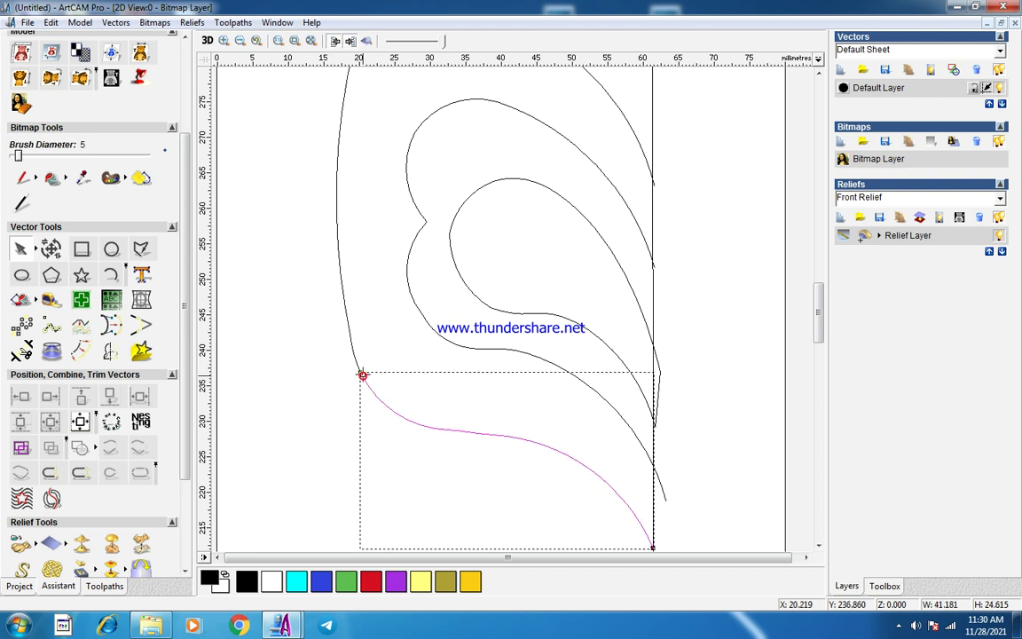
left_click(341, 153, "shift")
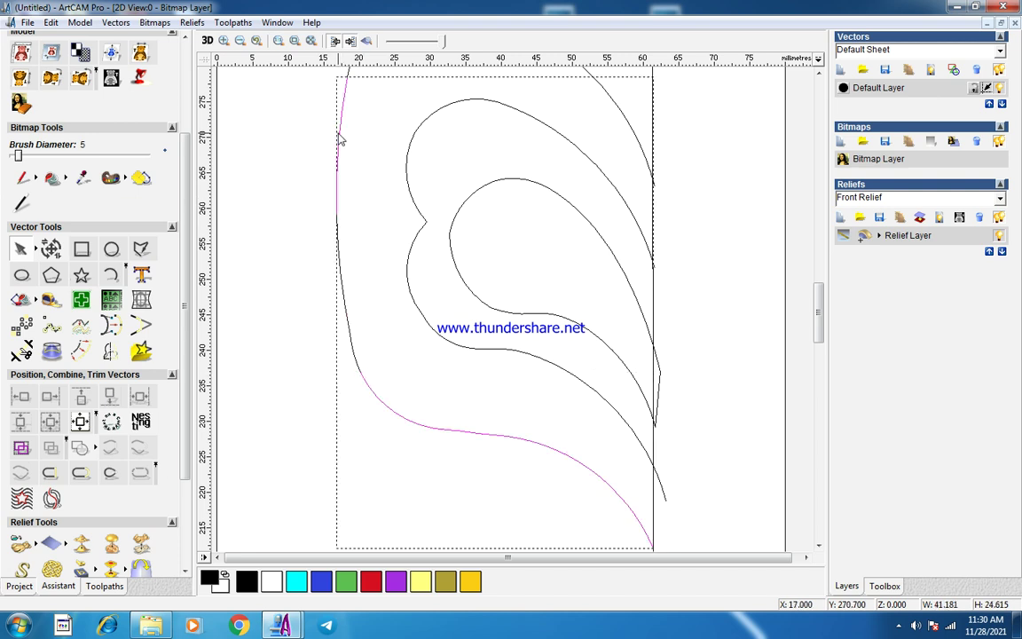
left_click(340, 315)
left_click_drag(279, 154, 506, 469)
key("Delete")
scroll(296, 192, "down", 1)
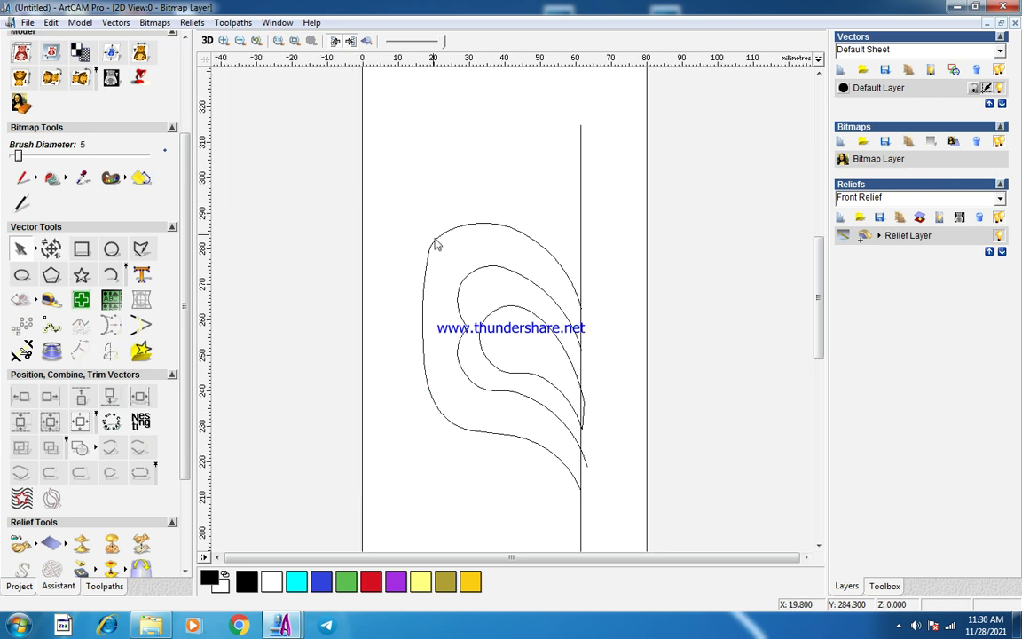
Replace the outer contour's sharp upper-left corner with a smooth join between two cut points, deleting the original section.
scroll(437, 245, "up", 2)
left_click(344, 323)
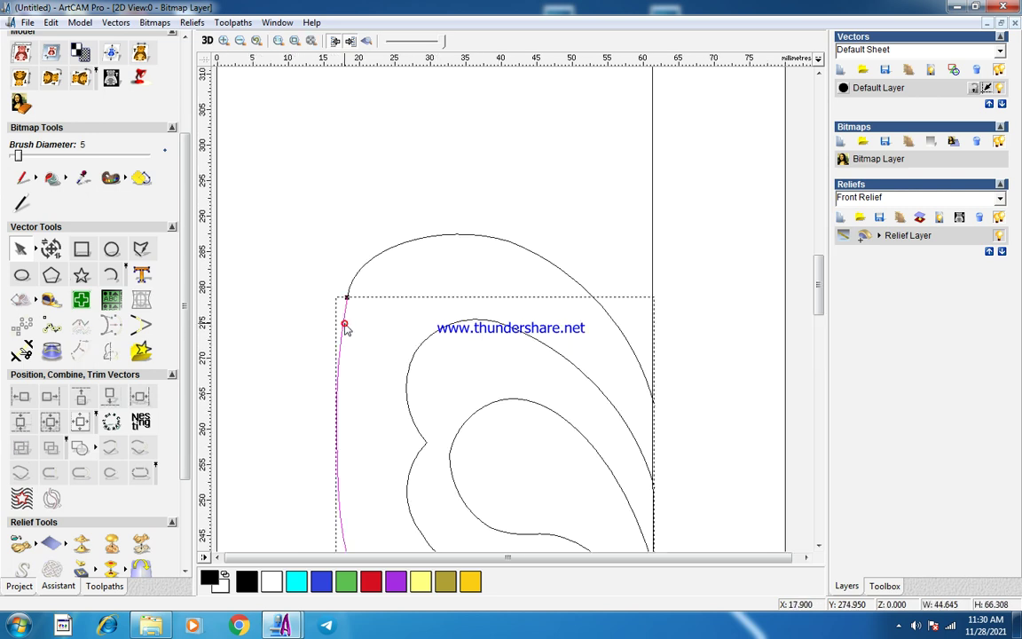
left_click(383, 258)
left_click(342, 357, "shift")
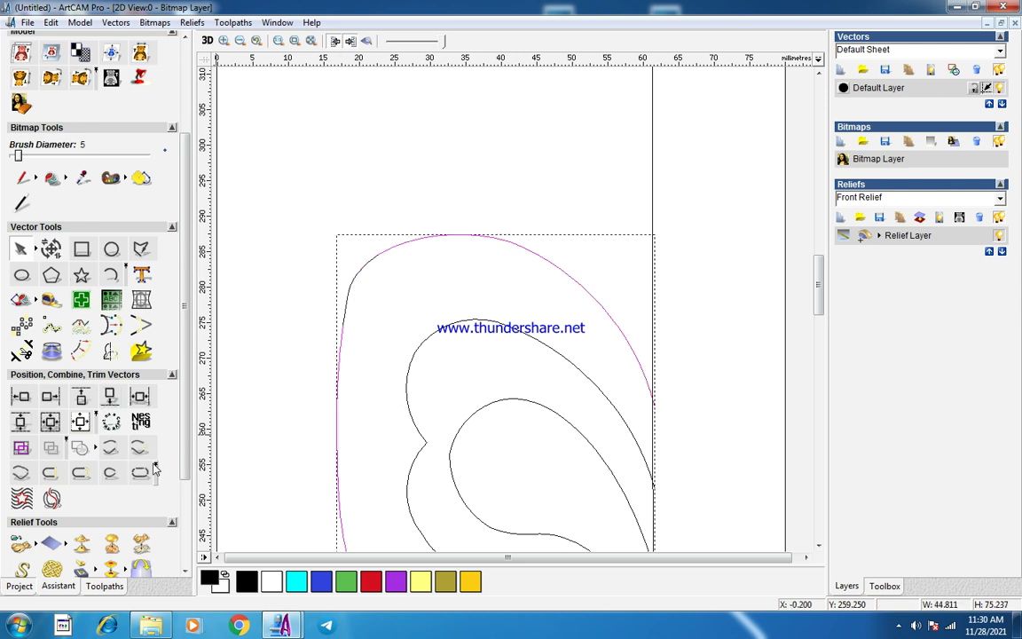
left_click(136, 449)
left_click_drag(282, 190, 472, 373)
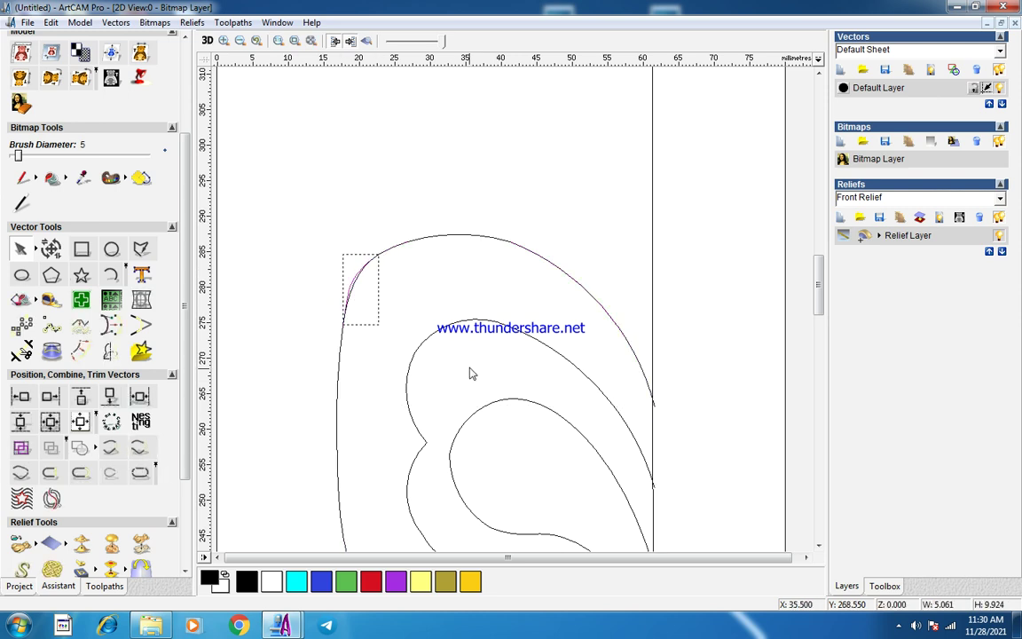
key("Delete")
left_click(467, 239)
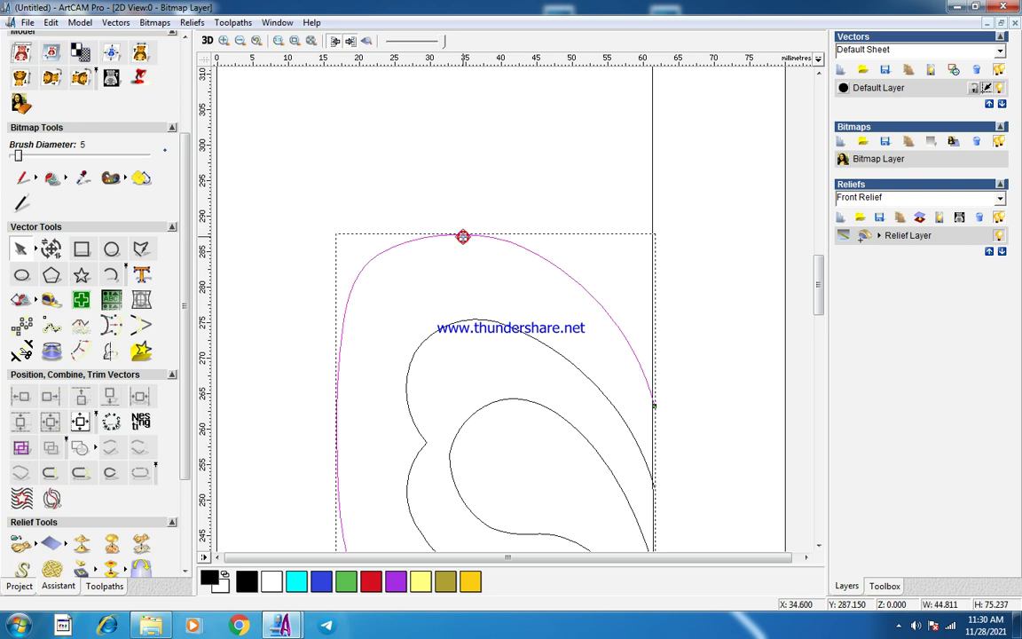
Check the leaf tracing against the carving photo in the other model window, and return to the scaled model.
scroll(482, 296, "down", 2)
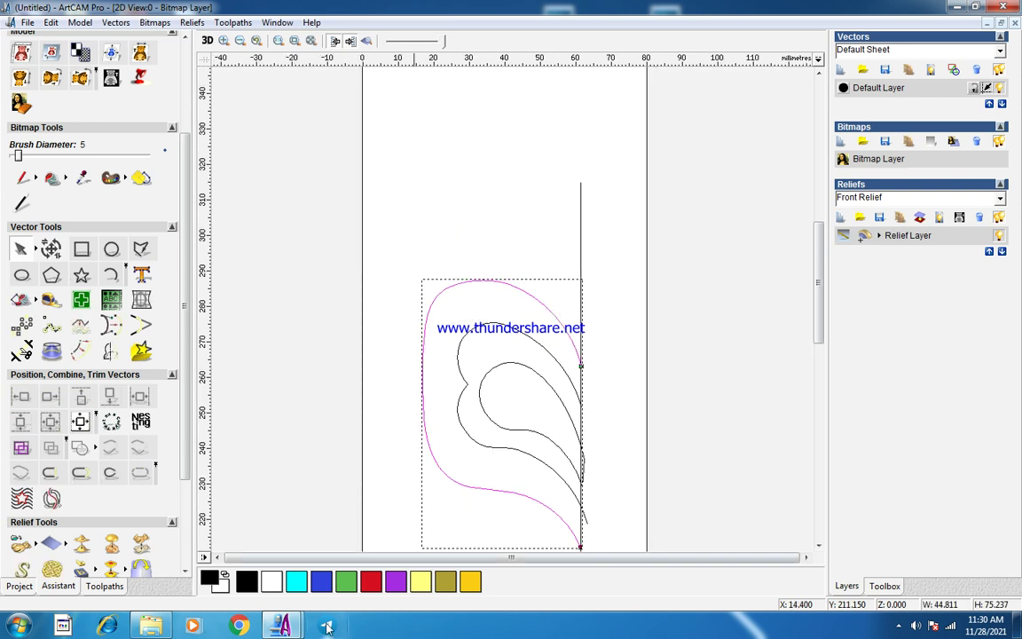
mouse_move(282, 625)
left_click(266, 513)
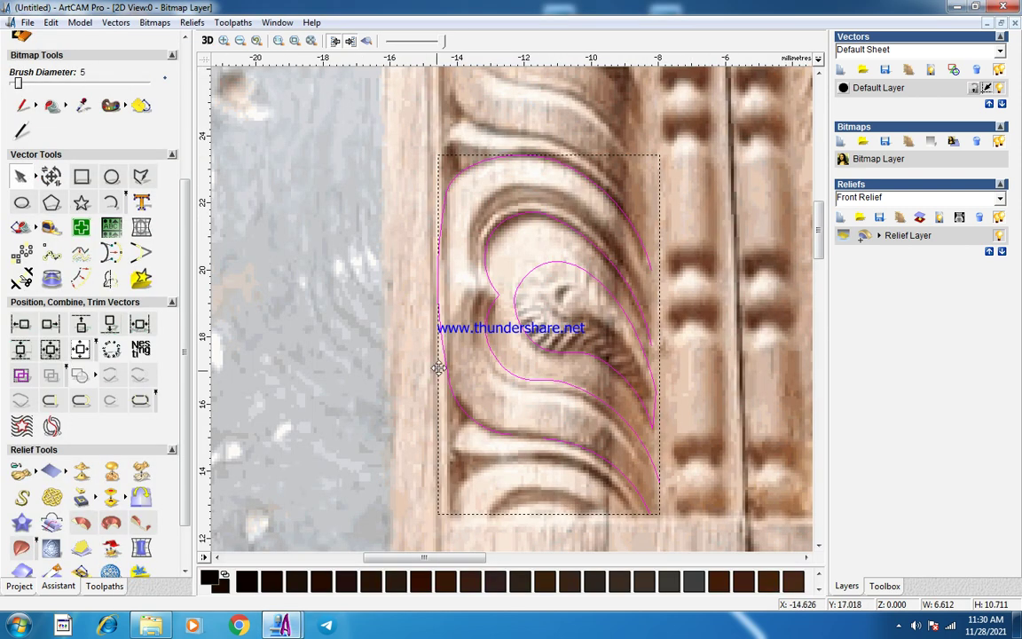
left_click(512, 297)
scroll(514, 231, "down", 4)
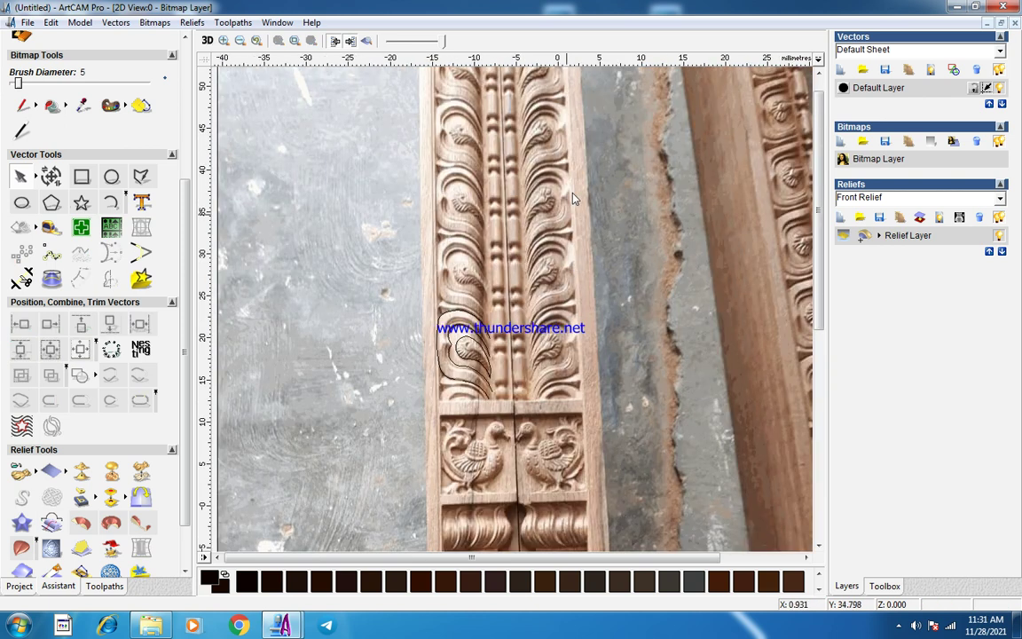
left_click(957, 6)
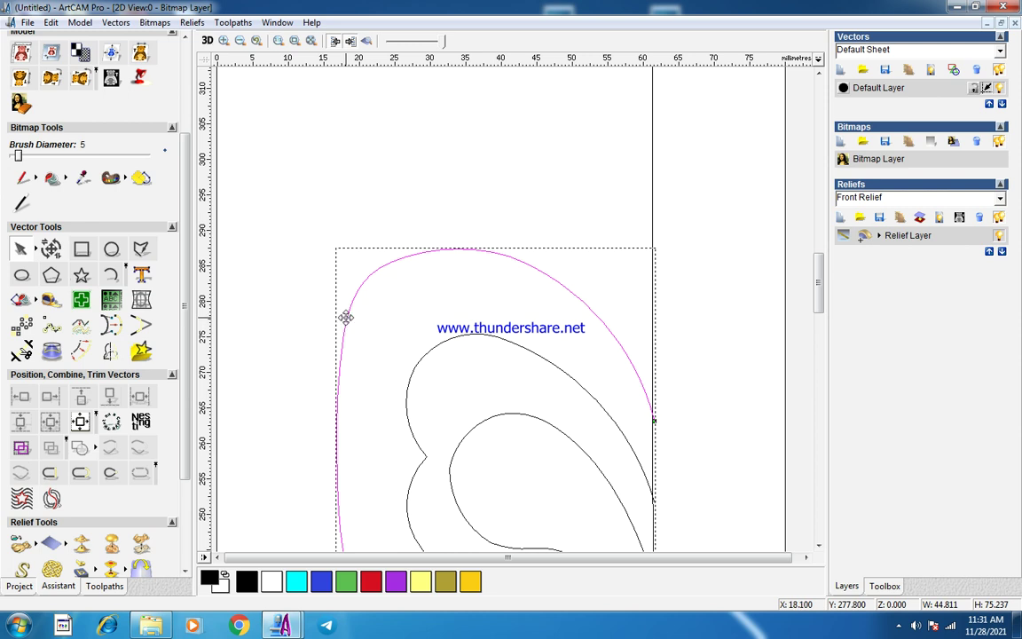
Recut the outer contour from its crest to its upper-left side and replace that stretch with a rounder smooth join.
left_click(346, 317)
left_click(467, 248)
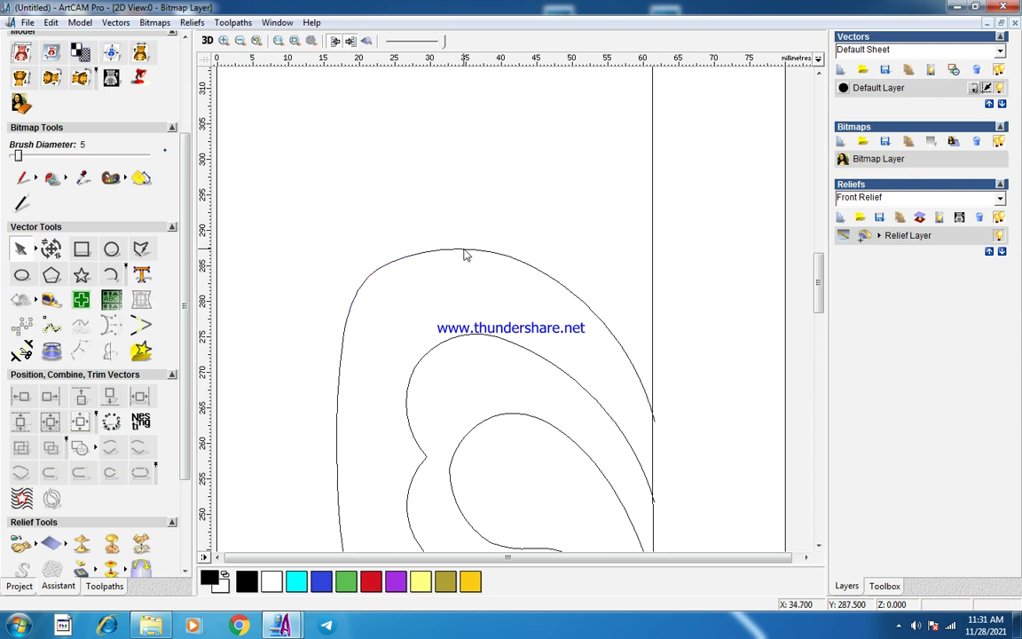
left_click(464, 248)
key("c")
left_click(479, 249)
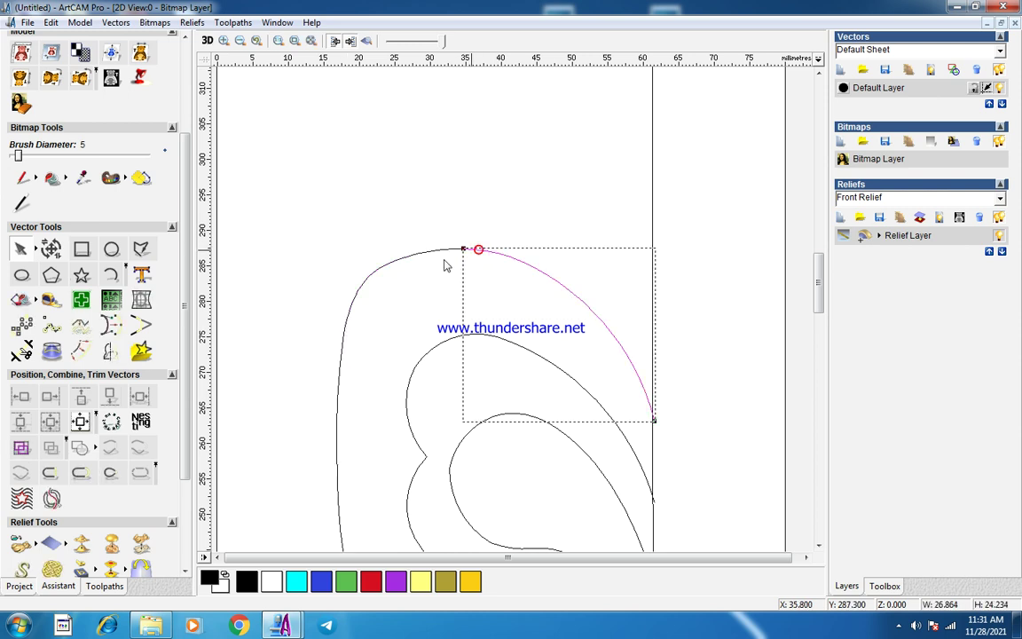
left_click(342, 364, "shift")
left_click(141, 448)
left_click(261, 363)
left_click_drag(503, 185, 265, 418)
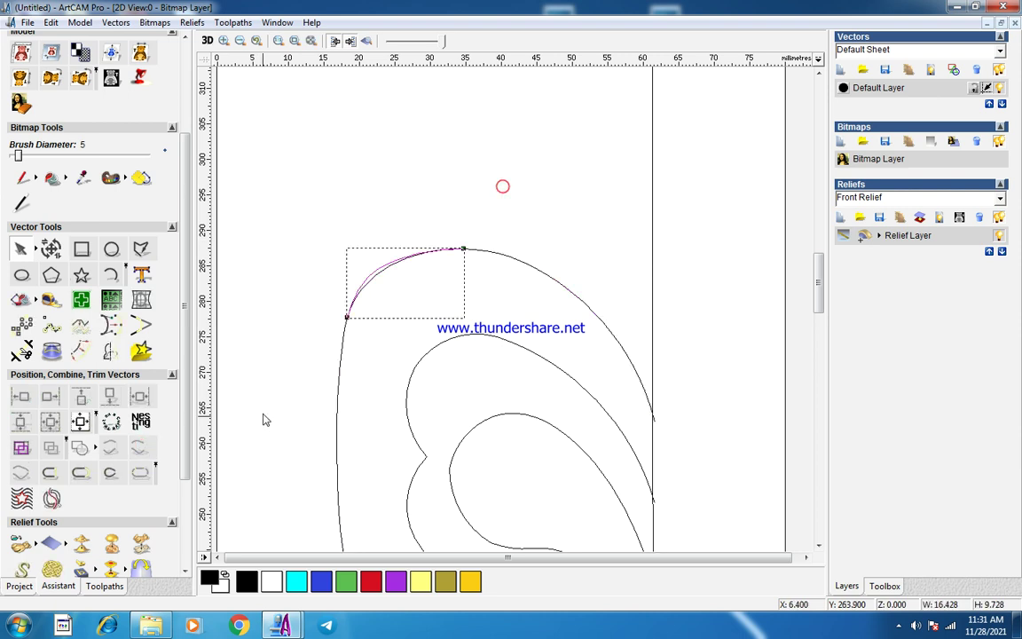
key("Delete")
Replace the inner contour's bend below the notch with a smooth join between two cut points, deleting the original section.
scroll(488, 280, "down", 1)
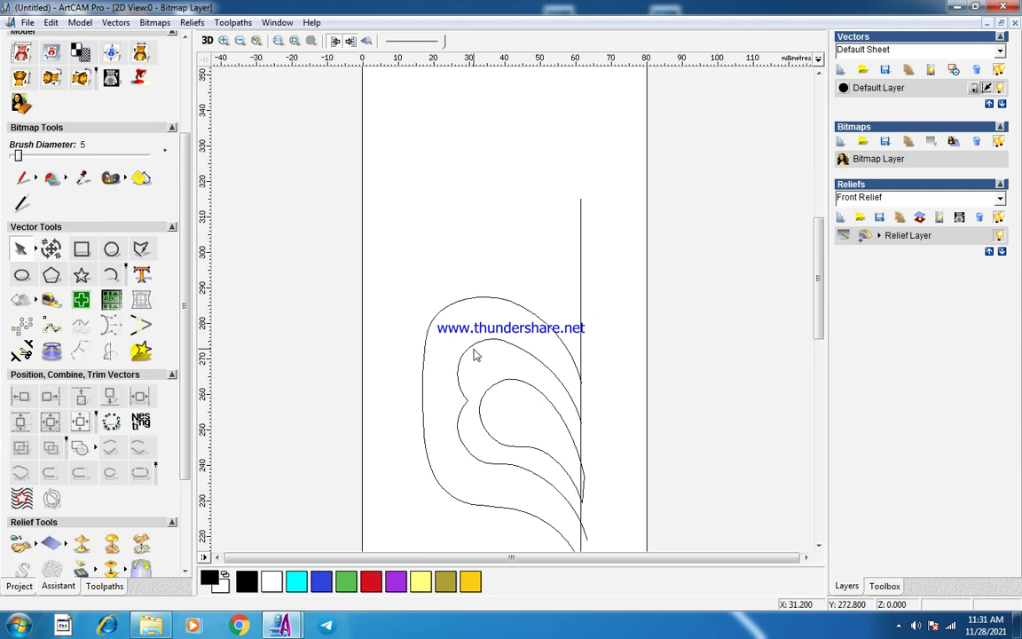
scroll(491, 325, "down", 1)
scroll(501, 298, "up", 1)
scroll(473, 395, "up", 2)
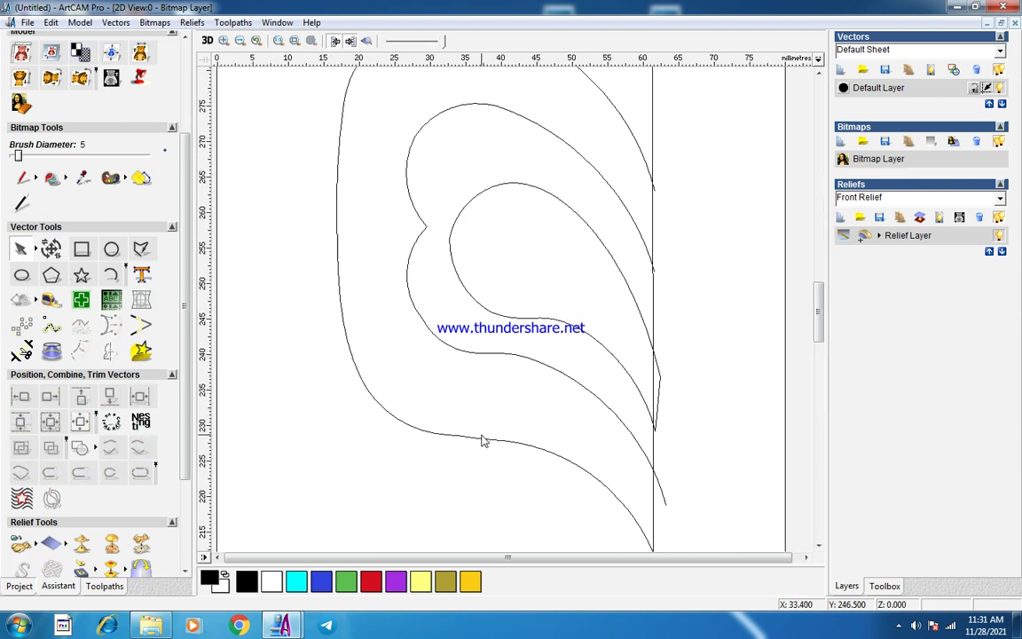
left_click(476, 354)
scroll(461, 335, "up", 2)
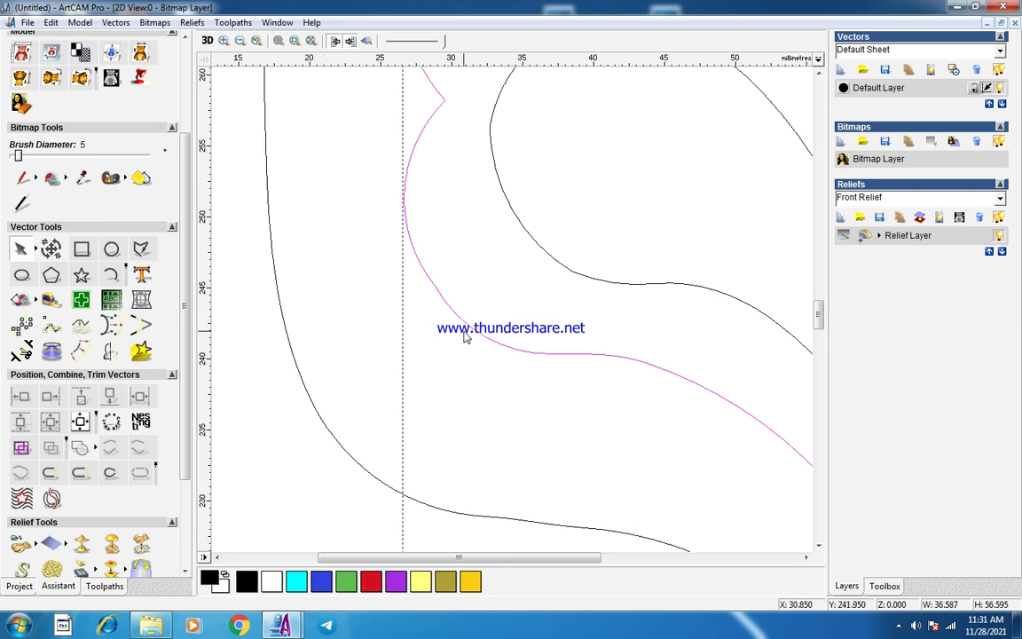
key("c")
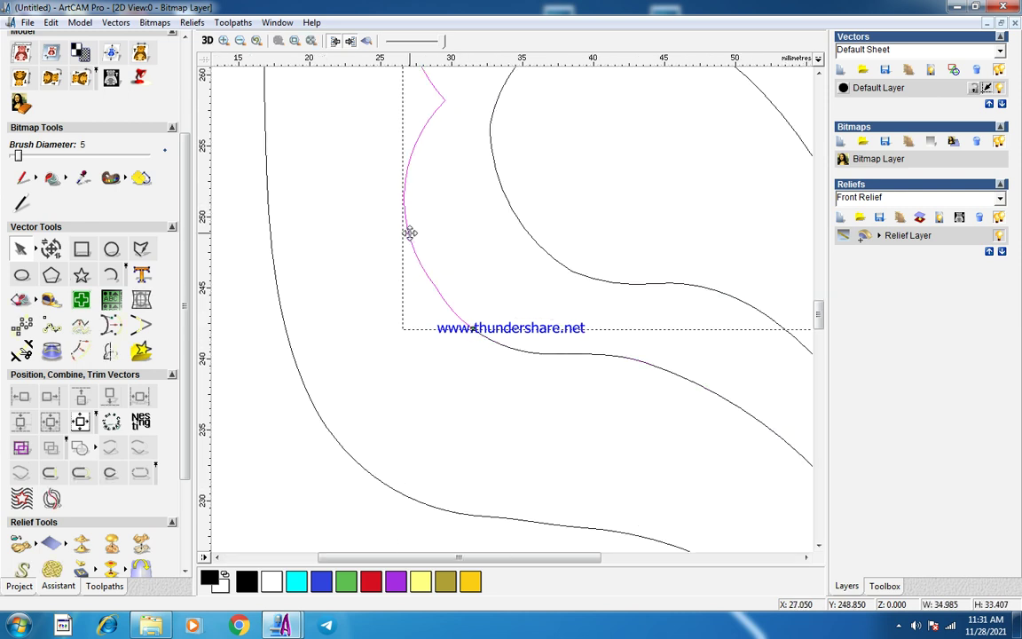
key("c")
left_click(532, 353, "shift")
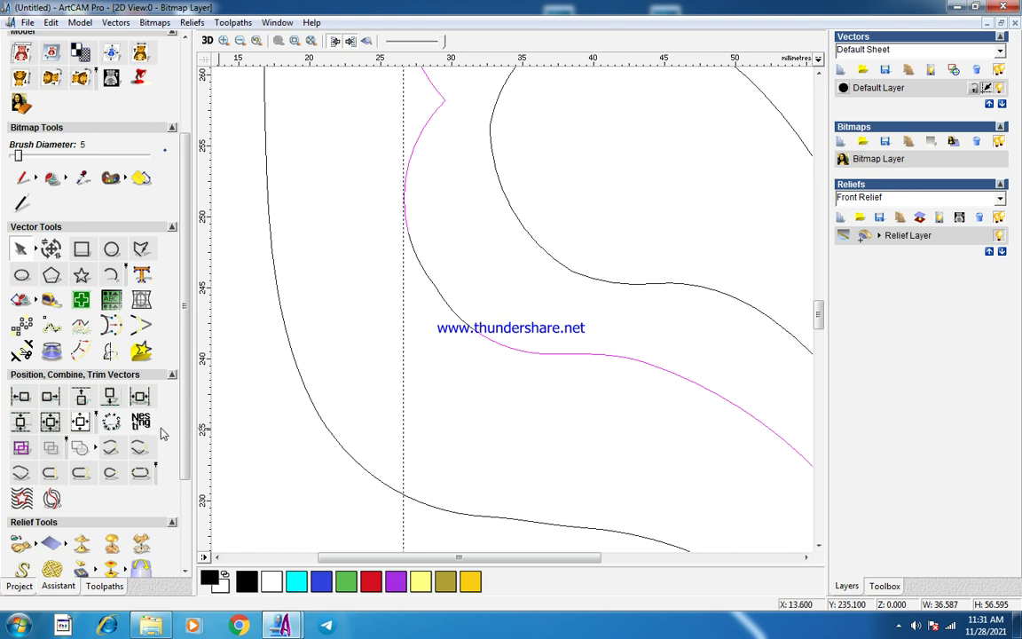
left_click_drag(351, 144, 527, 351)
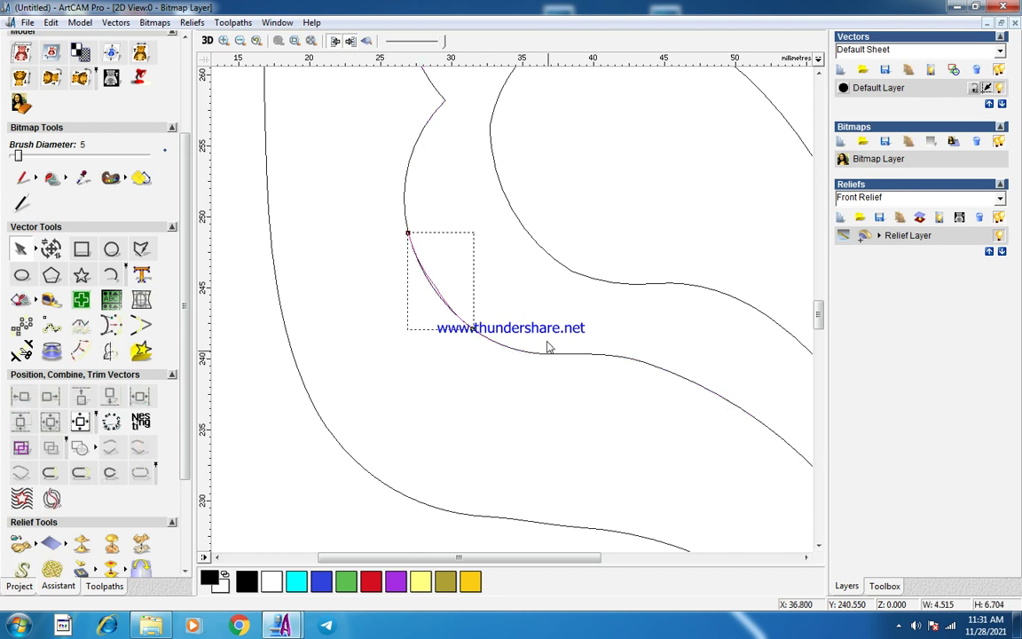
left_click(568, 287)
Recut the notched inner contour along its lower edge and replace that stretch with a smooth join, deleting the original section.
left_click(547, 353)
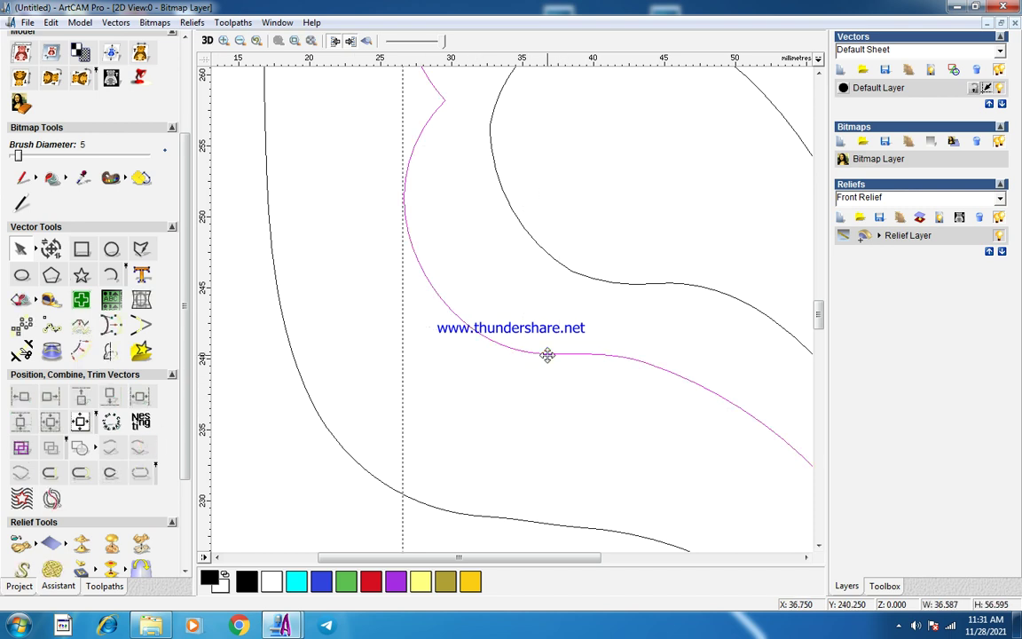
left_click(634, 354)
scroll(592, 355, "down", 2)
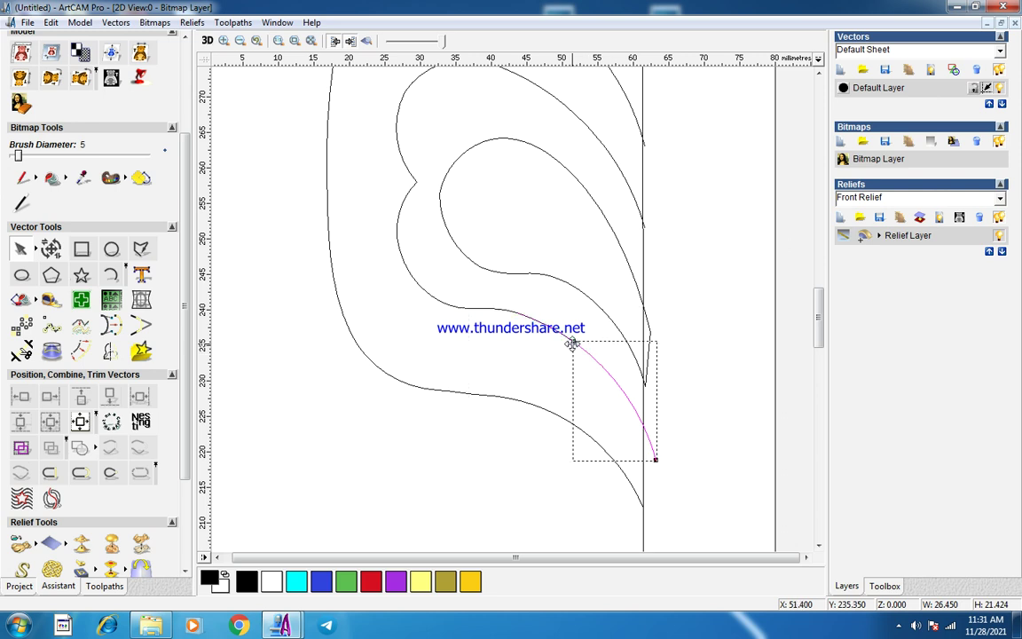
left_click(450, 303, "shift")
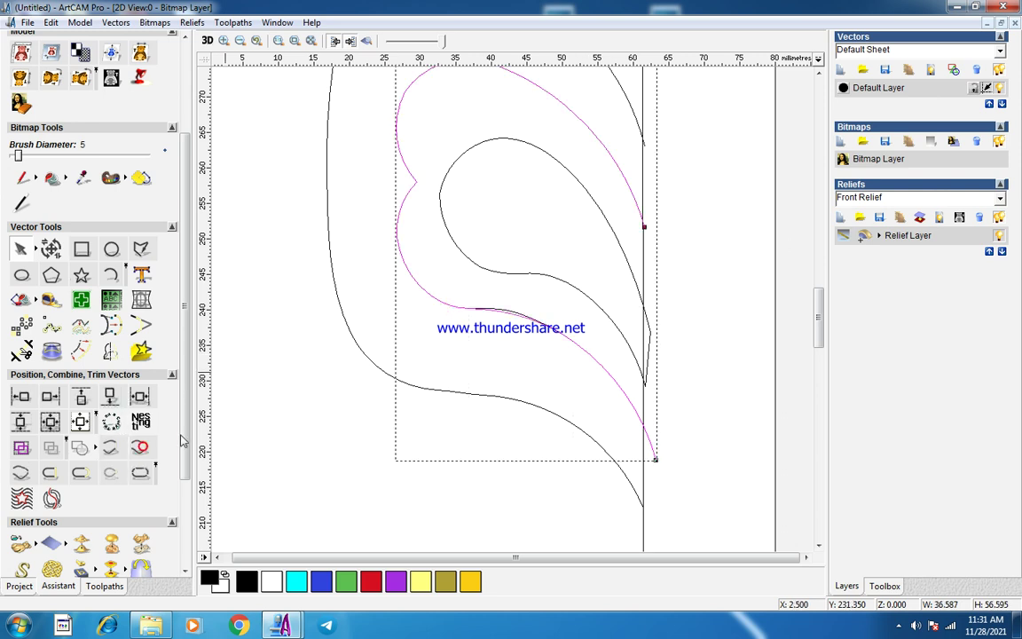
left_click(532, 354)
left_click_drag(426, 267, 674, 436)
left_click(455, 343)
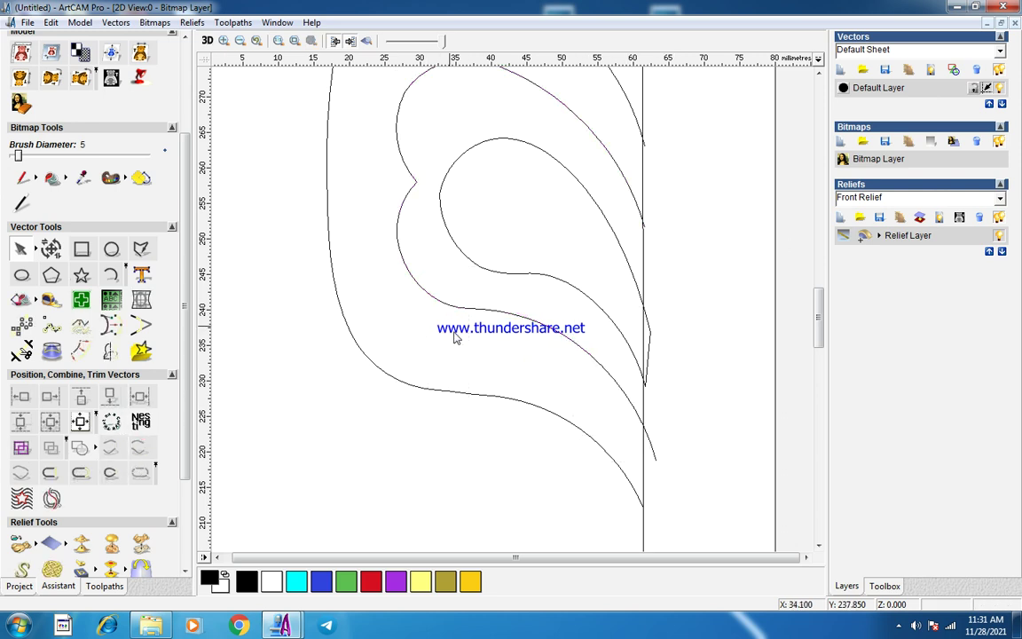
Cut the notched inner contour at its crest and right slope, smooth-join the two cut points and delete the original section.
scroll(501, 310, "down", 2)
scroll(511, 244, "up", 2)
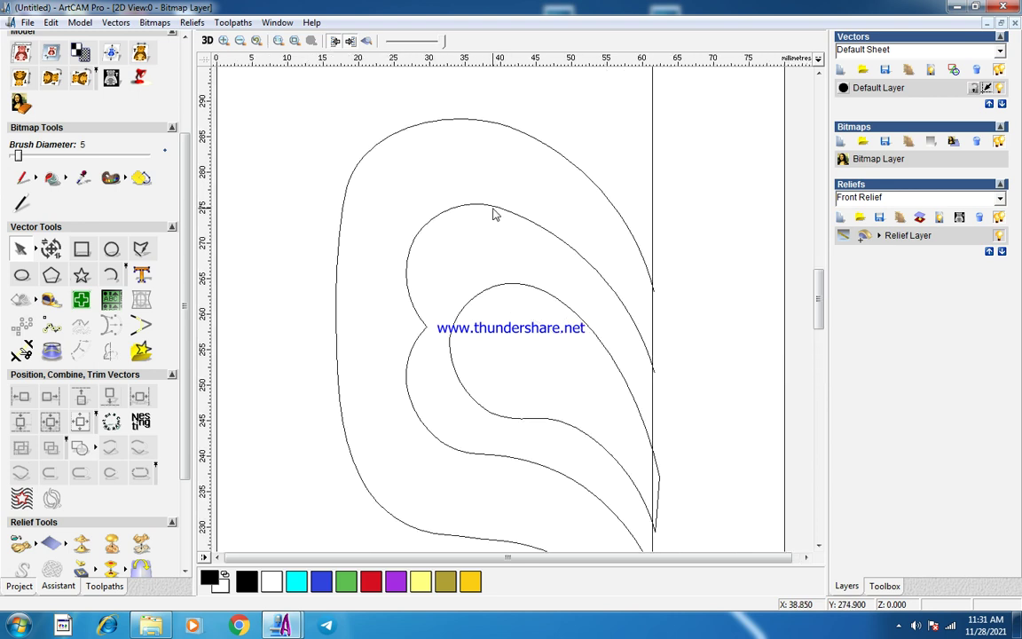
left_click(487, 211)
key("c")
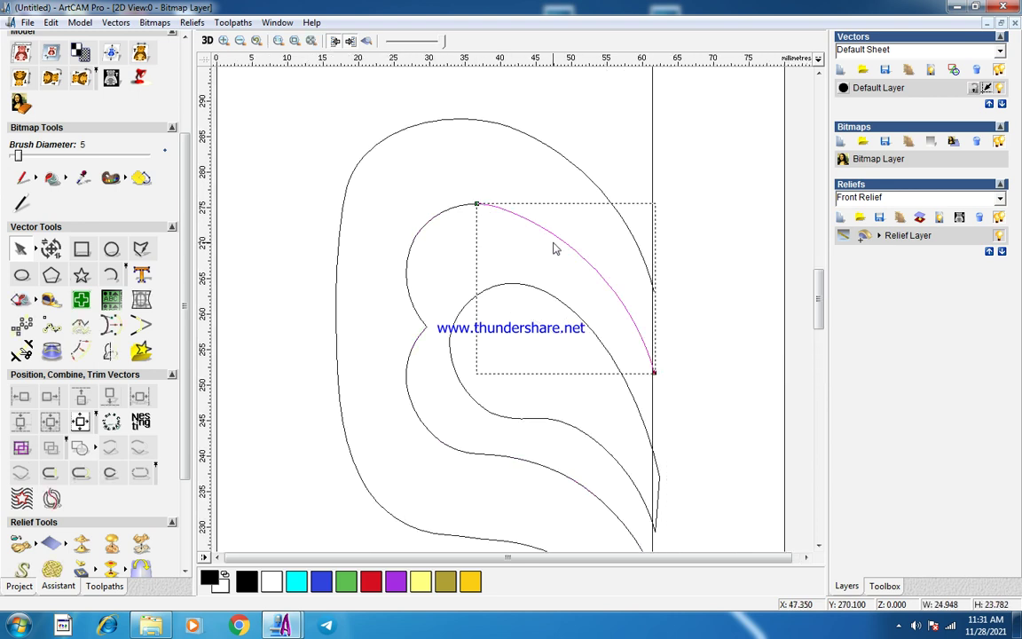
key("c")
left_click(436, 221)
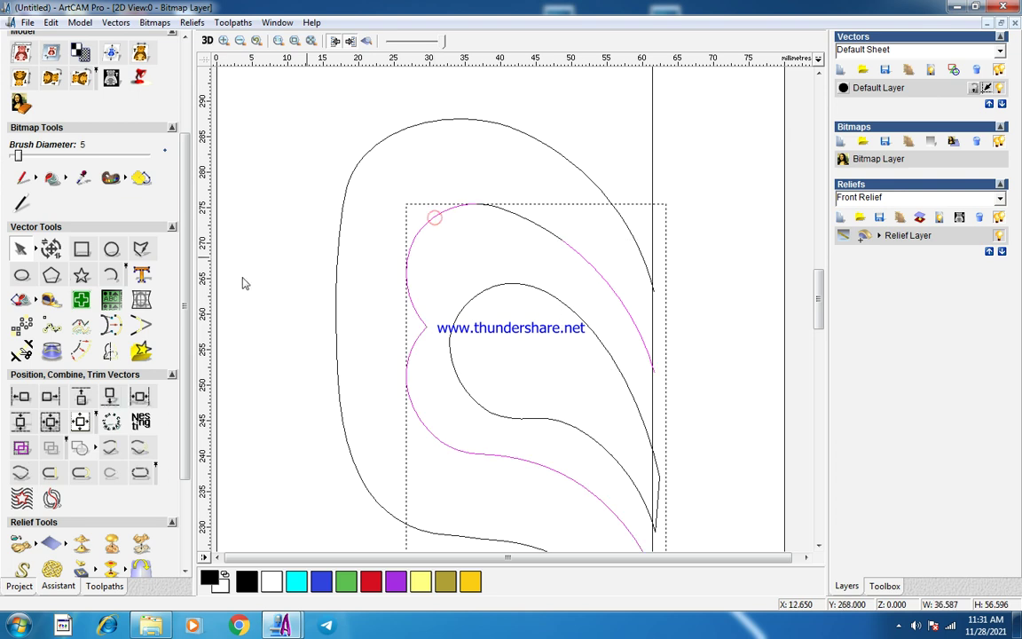
left_click(494, 237)
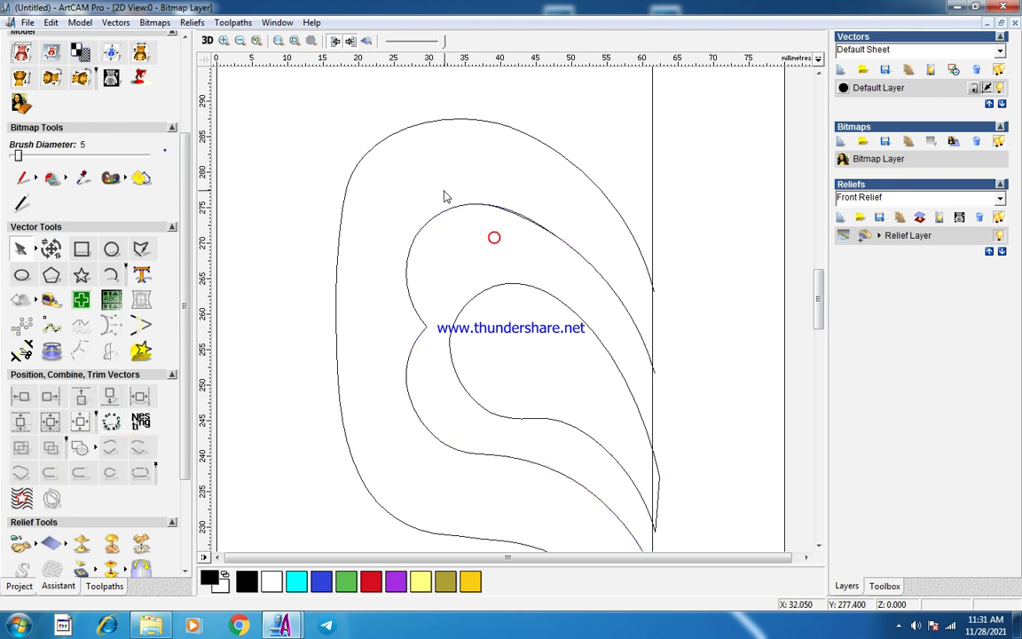
left_click_drag(444, 190, 564, 301)
key("Delete")
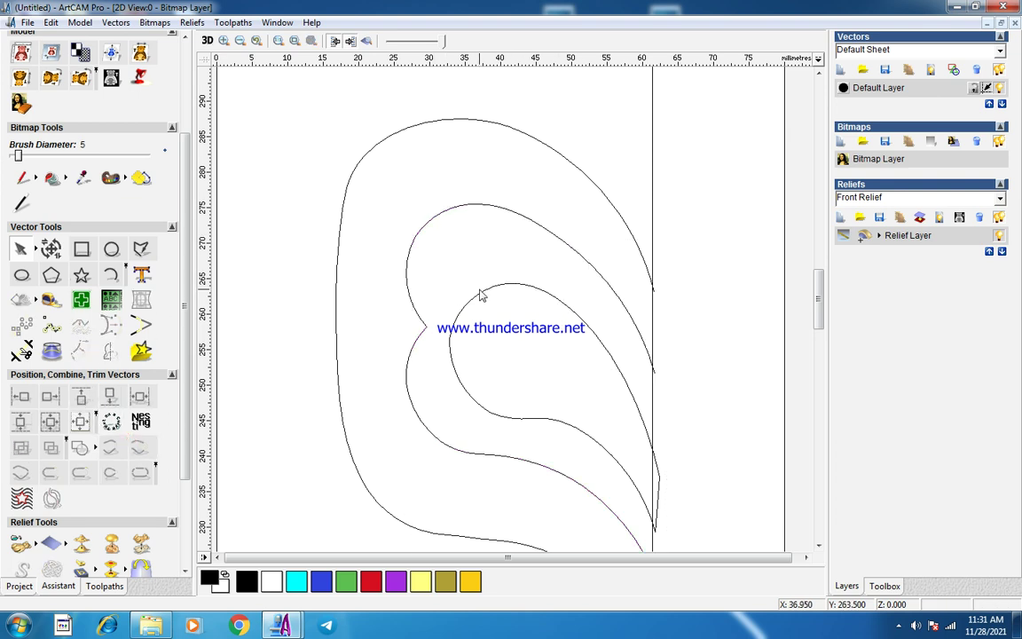
Offset the innermost teardrop inwards twice by 3 mm with sharp corners, and delete the intermediate offset.
left_click(480, 296)
left_click(82, 358)
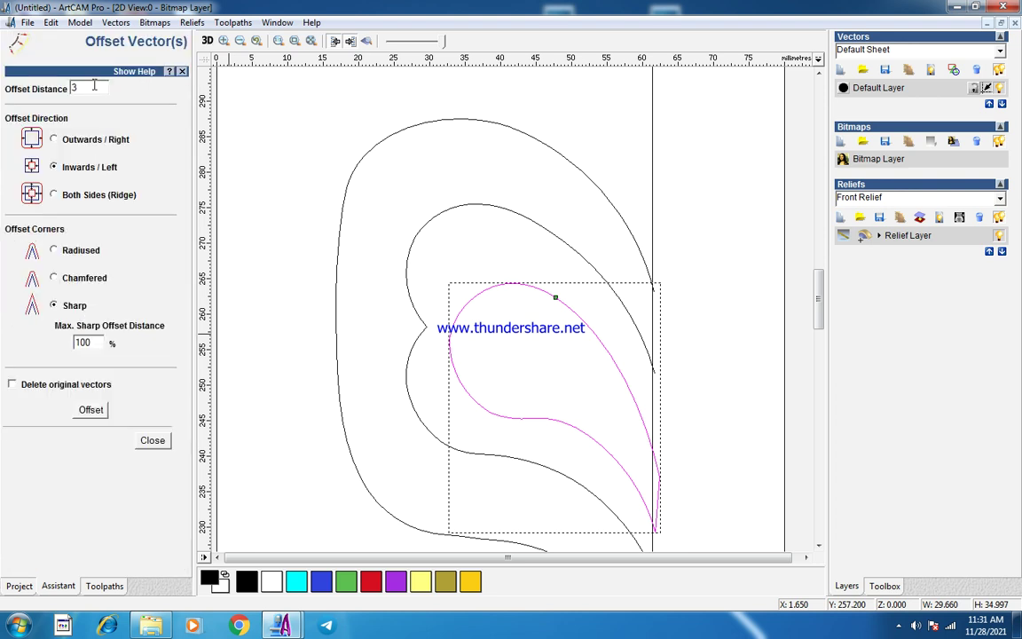
left_click(91, 411)
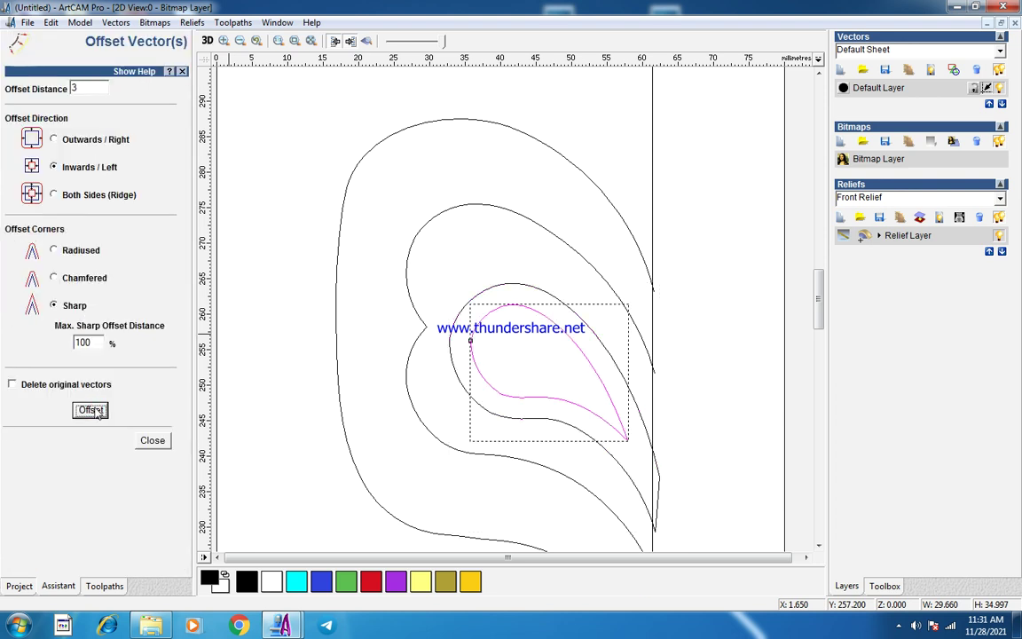
left_click(92, 411)
left_click(156, 441)
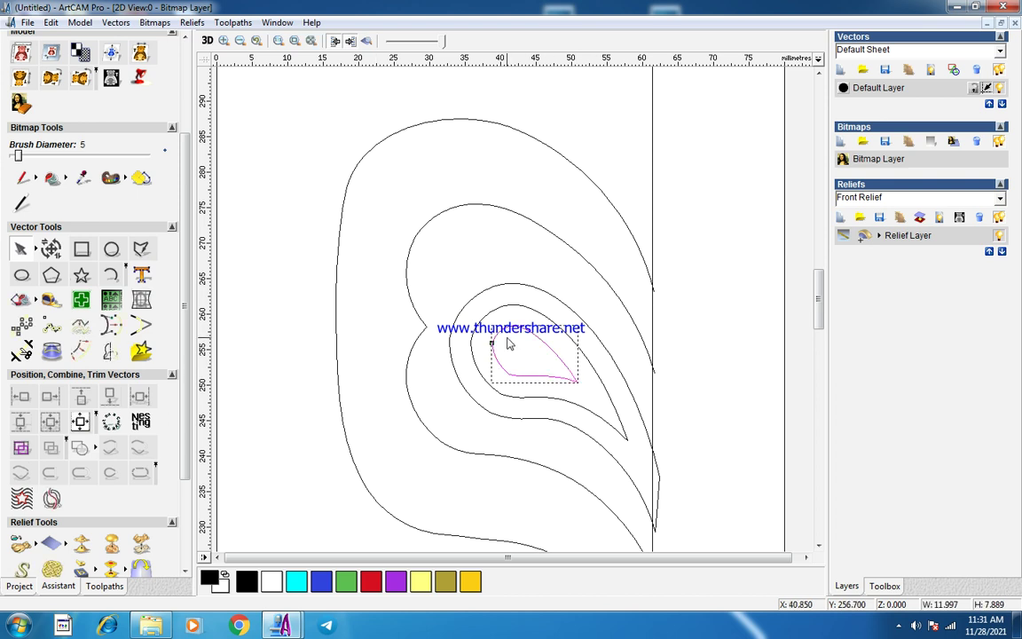
left_click(516, 304)
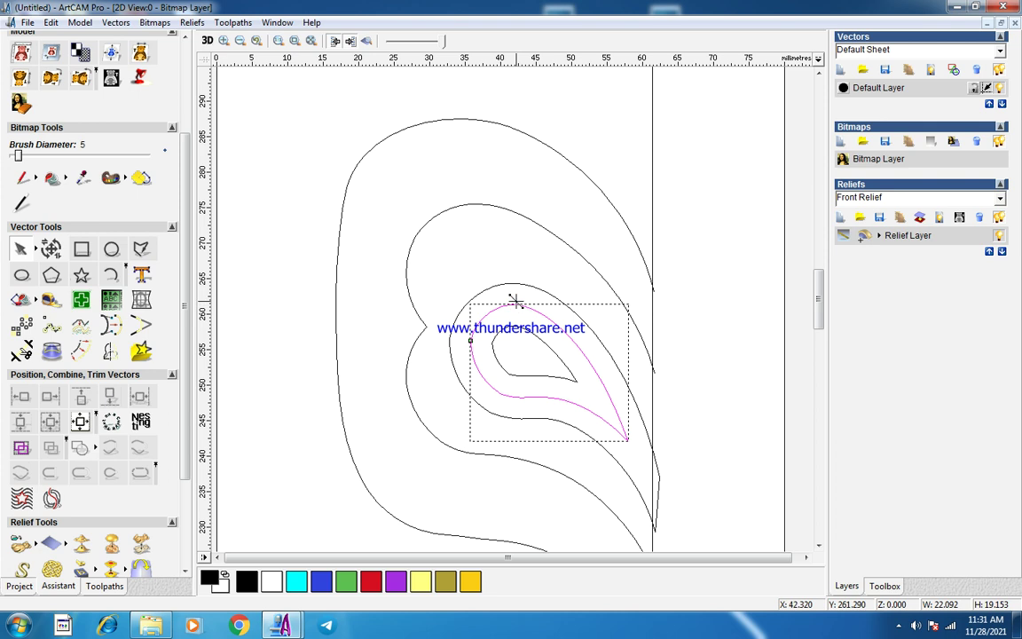
left_click(520, 320)
left_click(561, 364)
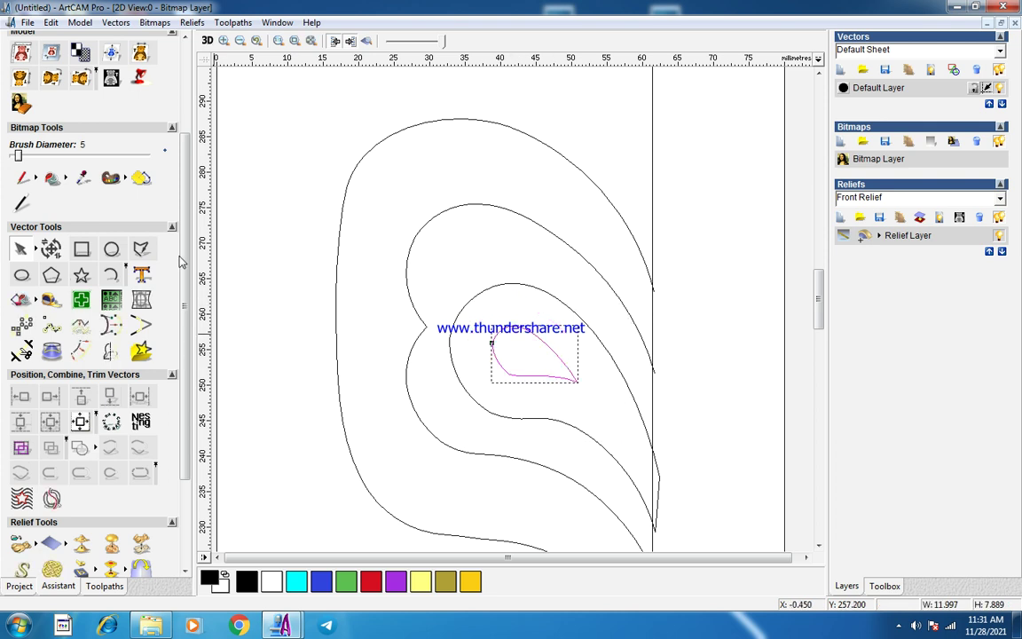
Draw two three-point arcs from the smallest teardrop's lower and upper edges down to the tip of the surrounding teardrop.
left_click(112, 273)
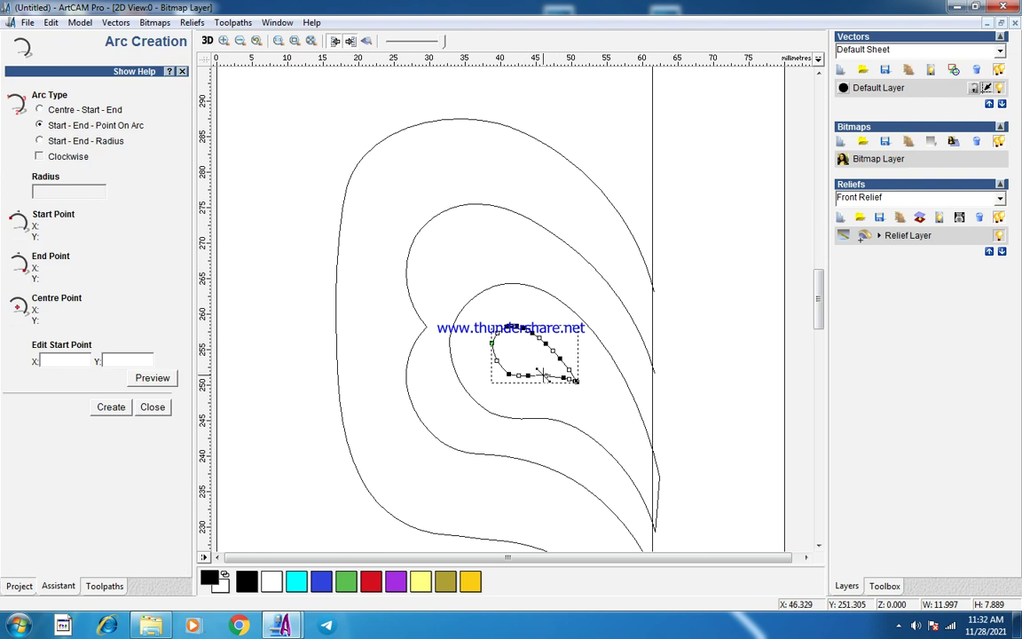
left_click(545, 375)
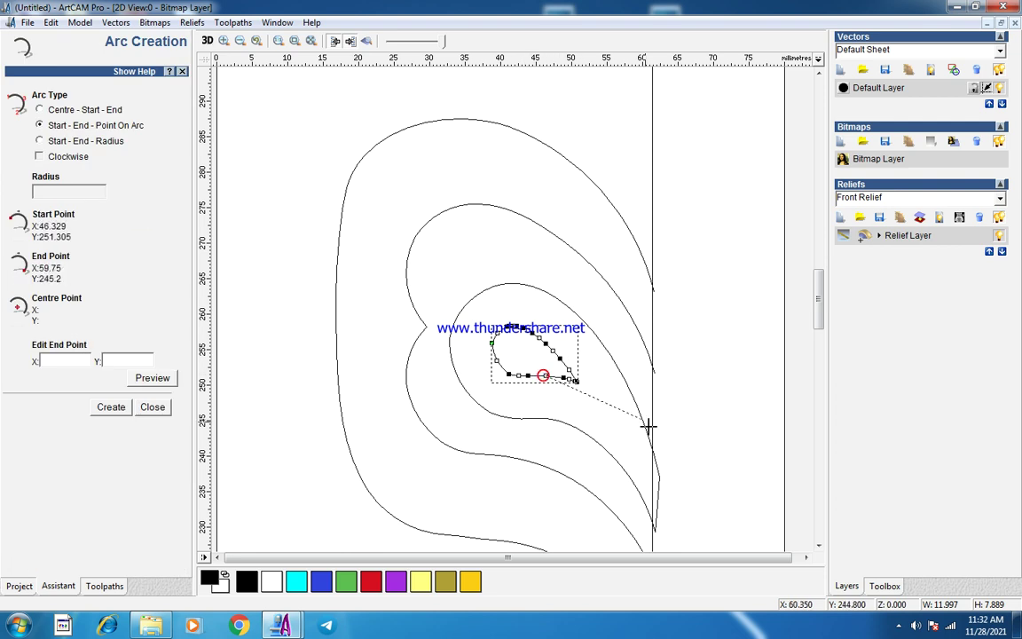
left_click(647, 478)
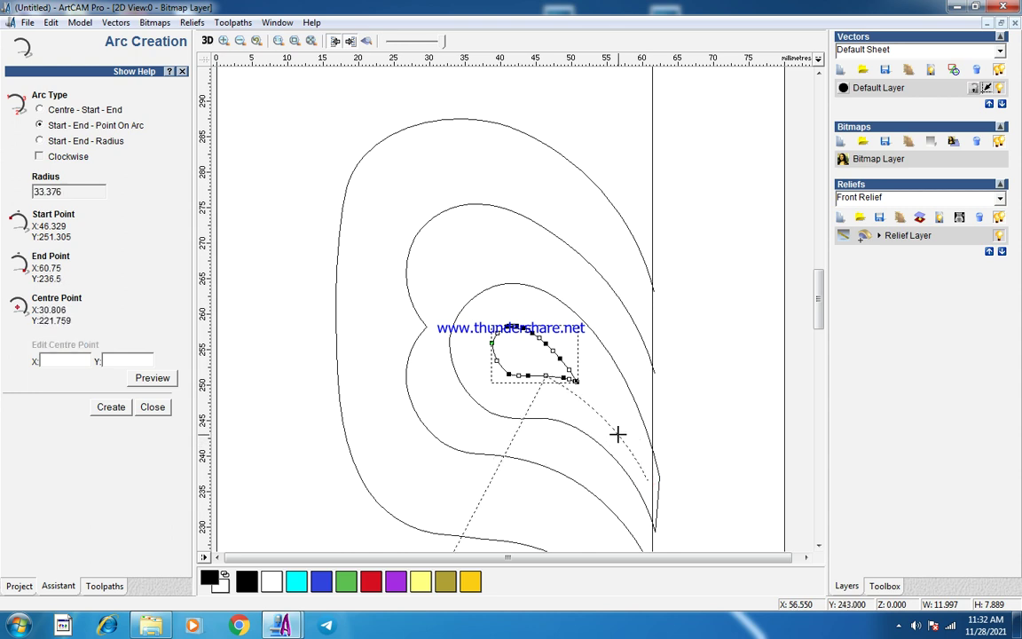
left_click(618, 434)
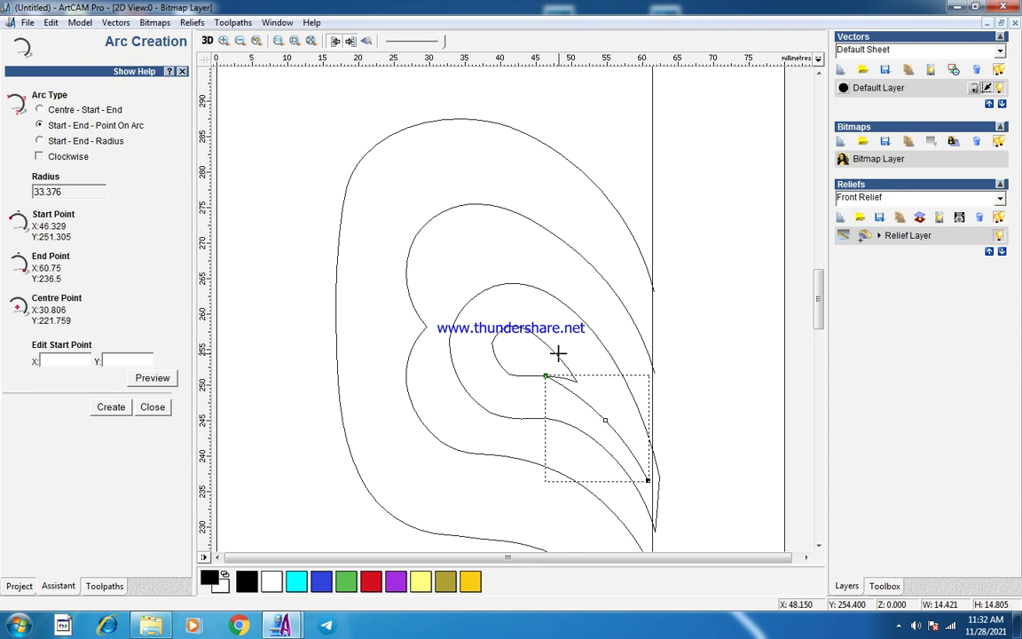
left_click(550, 349)
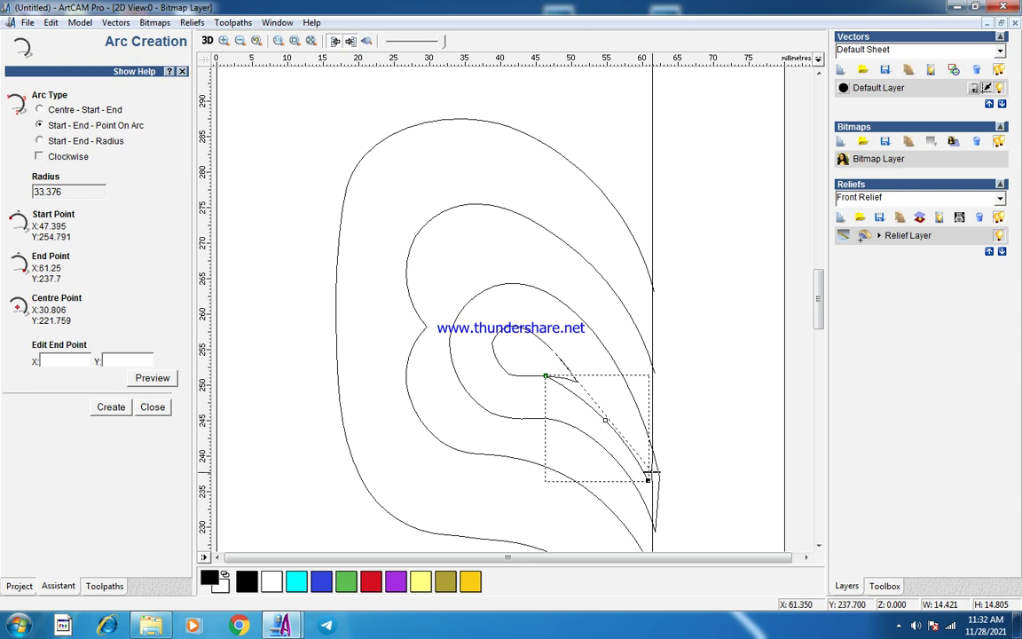
left_click(652, 471)
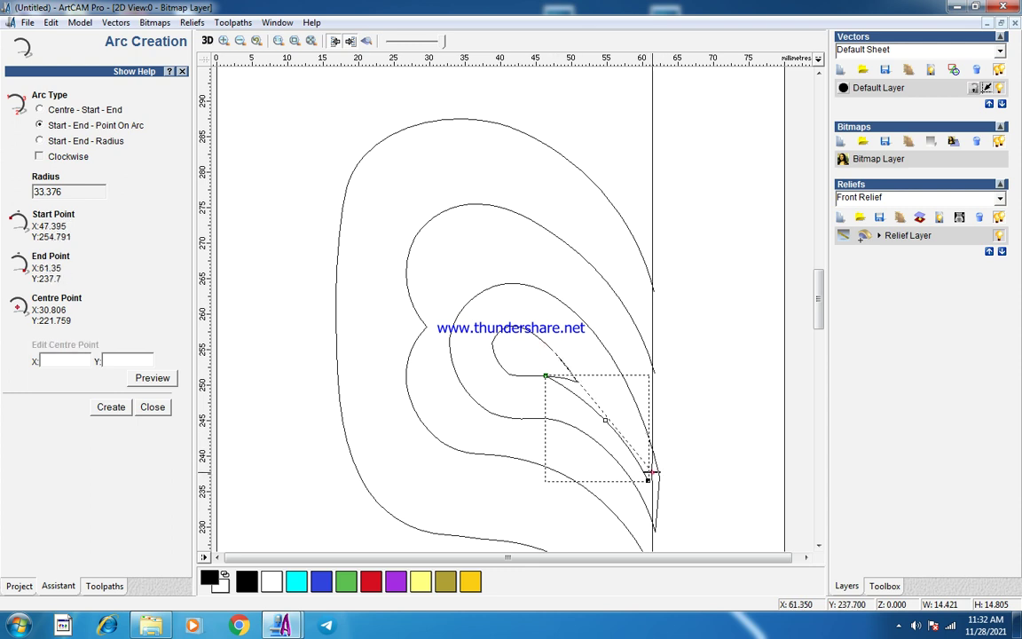
left_click(610, 408)
left_click(162, 409)
left_click(412, 409)
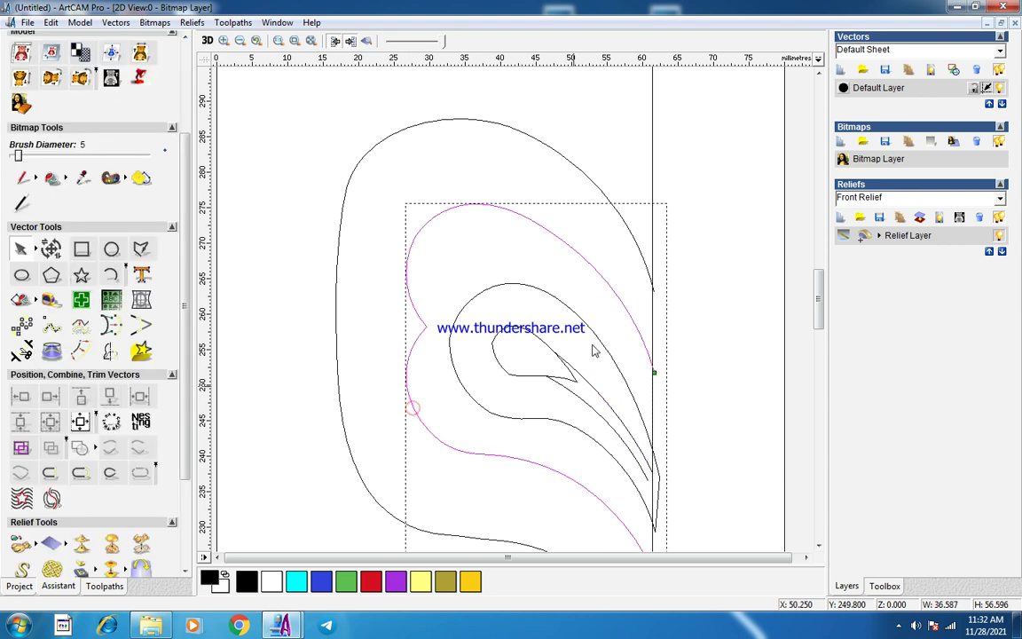
Offset the smallest teardrop inwards by 1 mm, keeping the original vector.
scroll(593, 348, "up", 1)
left_click(465, 380)
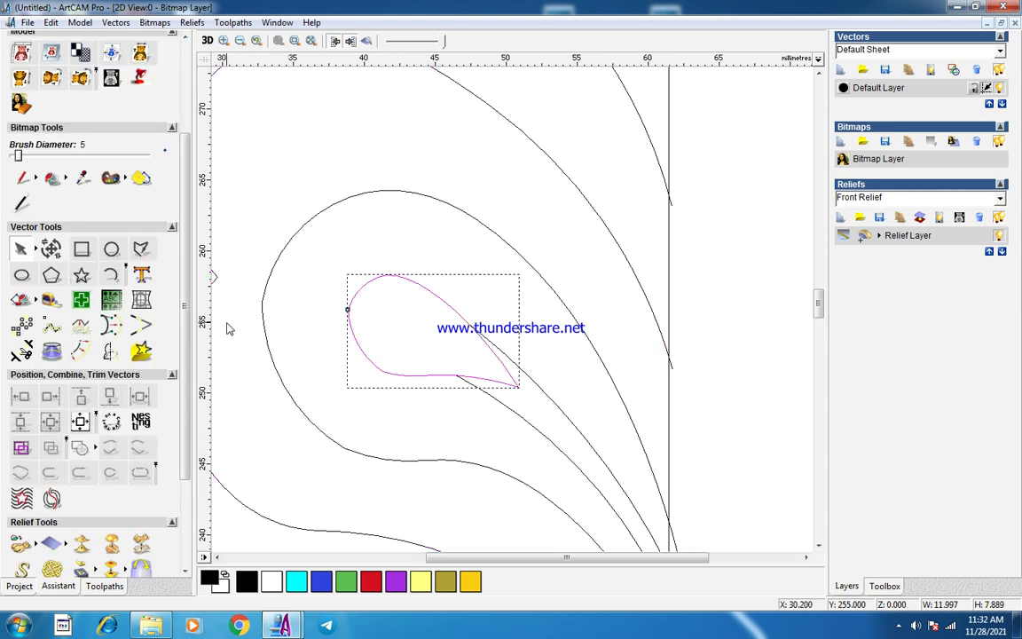
left_click(50, 249)
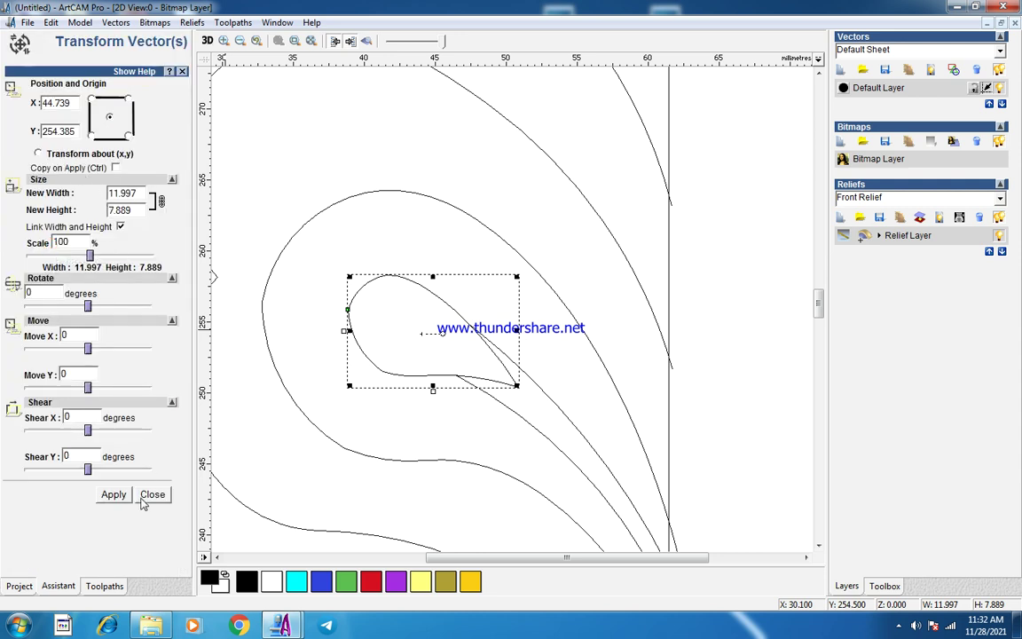
left_click(153, 494)
left_click(62, 312)
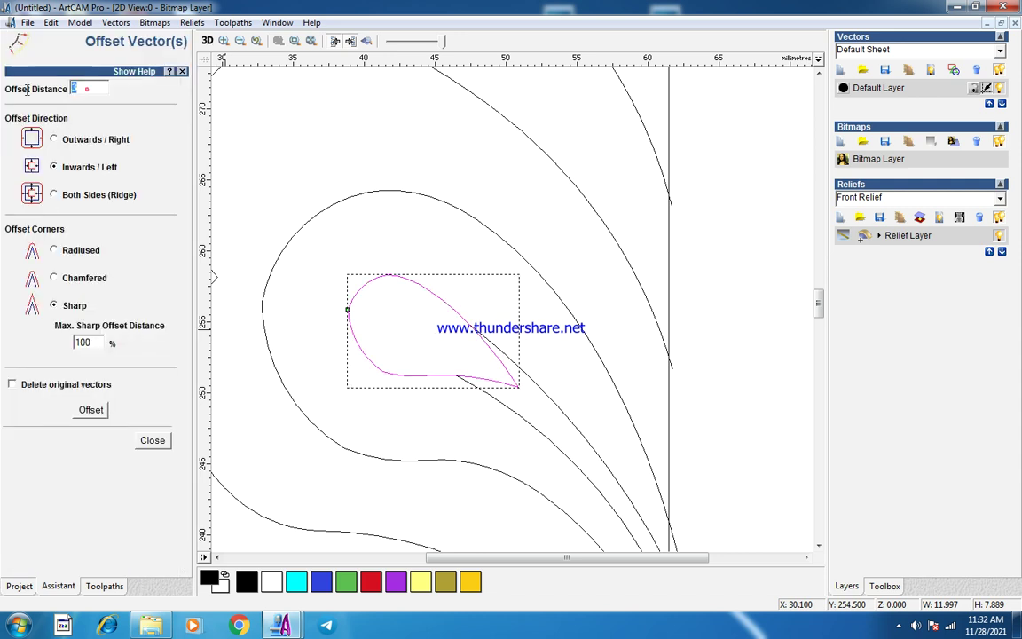
left_click(91, 410)
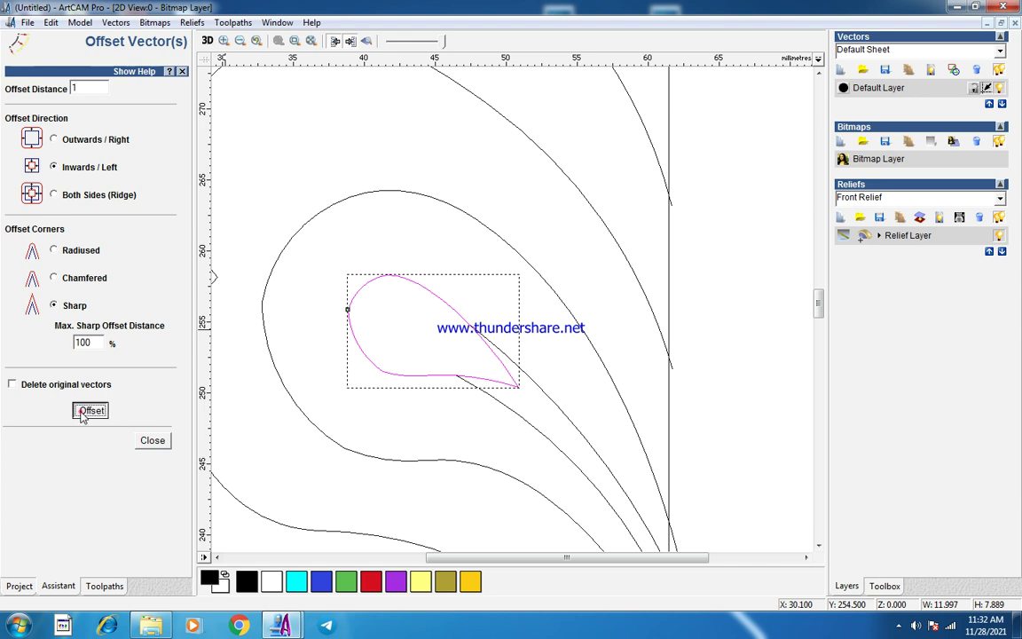
left_click(152, 441)
left_click(399, 413)
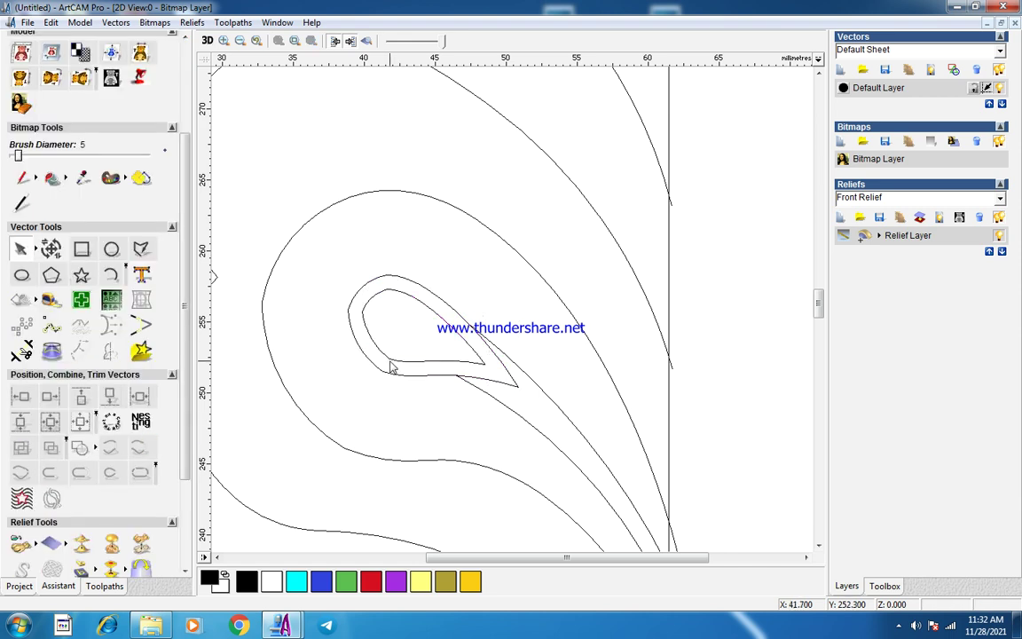
Cut the tail off the 1 mm offset teardrop and join its rounded head to both arcs as one closed outline.
left_click(396, 357)
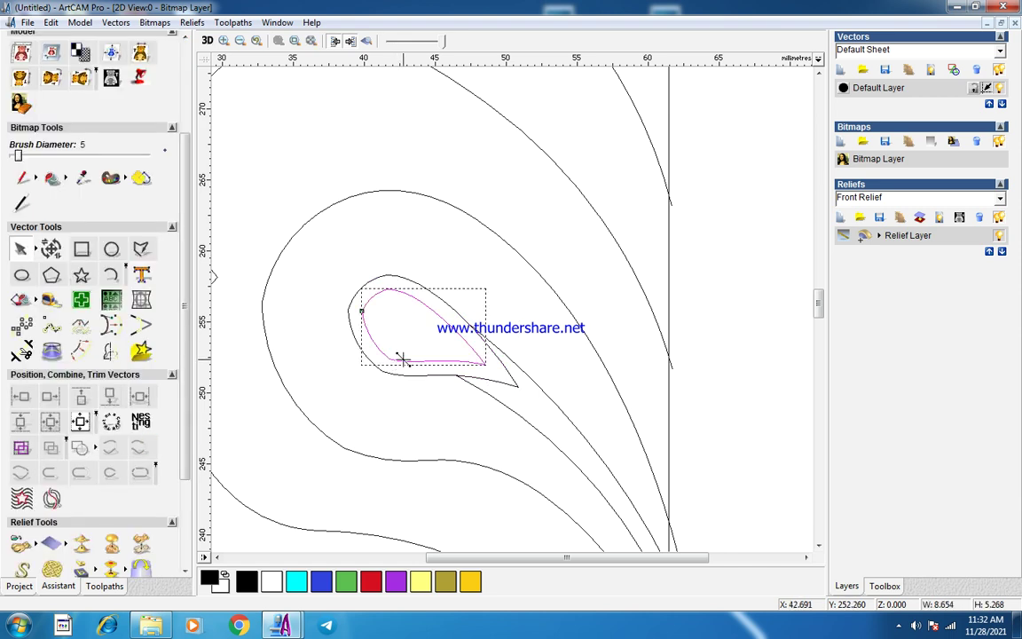
left_click_drag(486, 362, 421, 301)
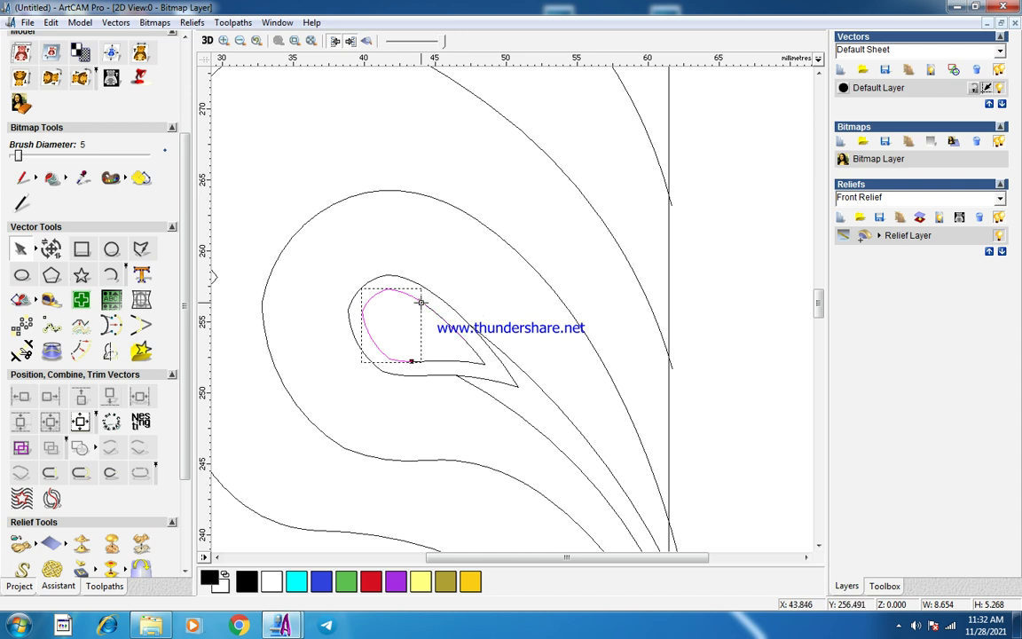
left_click(518, 360, "shift")
left_click(411, 361)
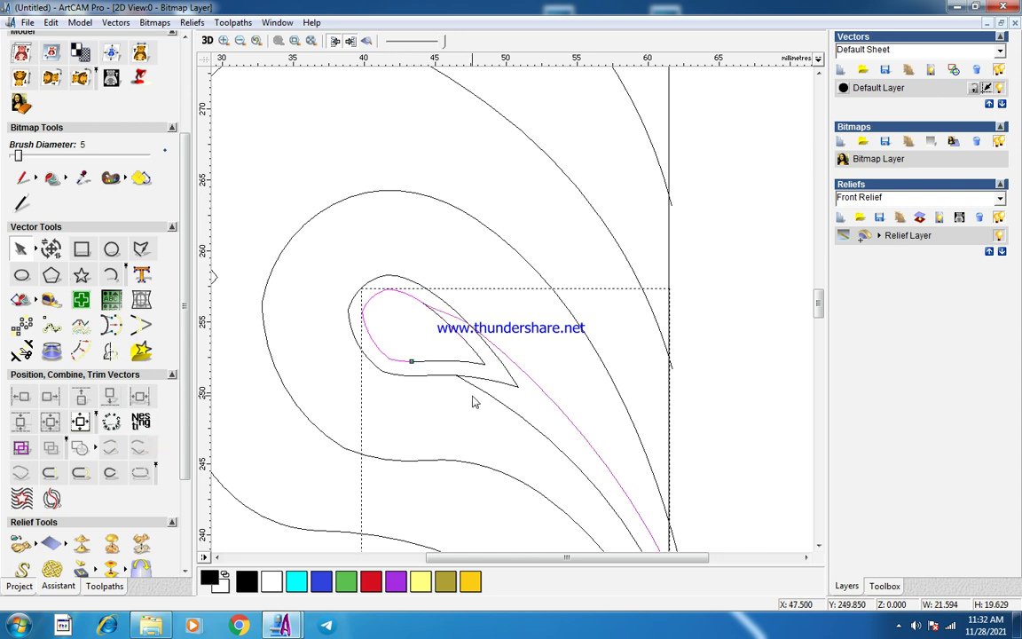
left_click(477, 388, "shift")
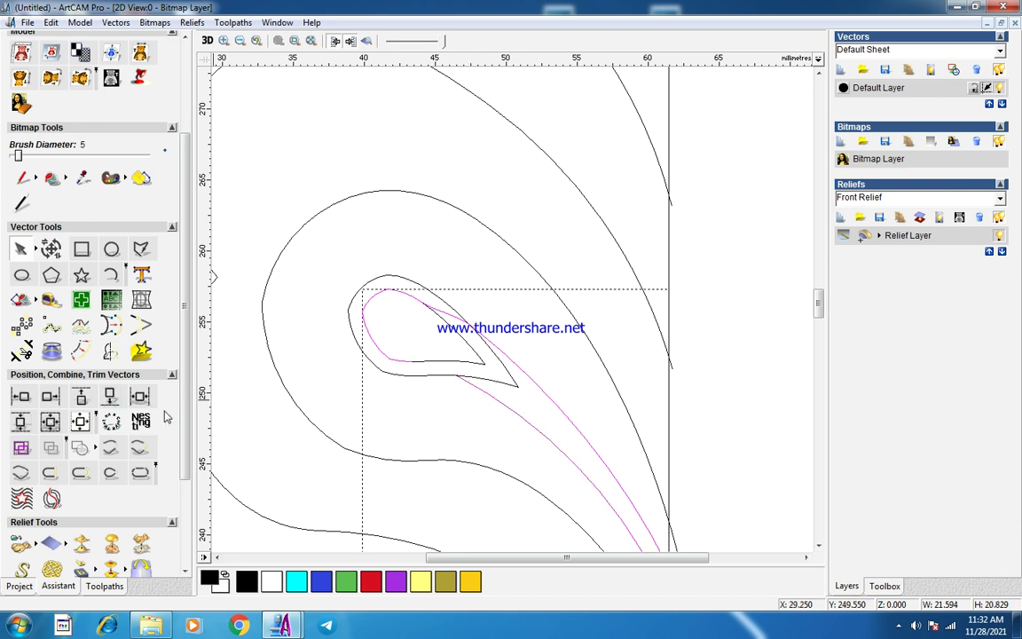
left_click(148, 456)
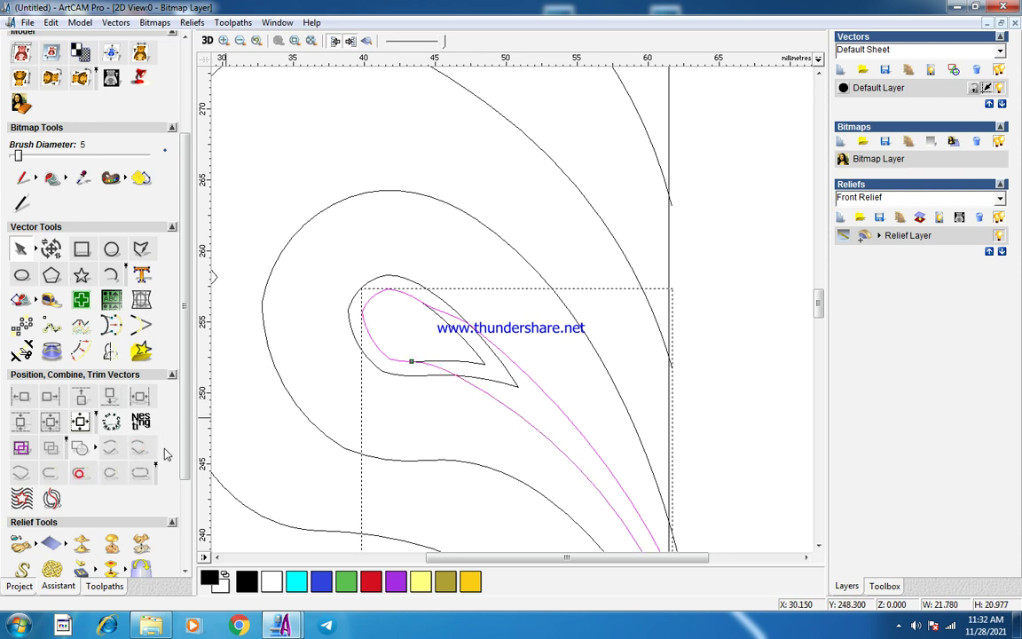
left_click(379, 413)
Delete the teardrop used for the 1 mm offset and the leftover pointed tail piece.
left_click(420, 372)
key("Delete")
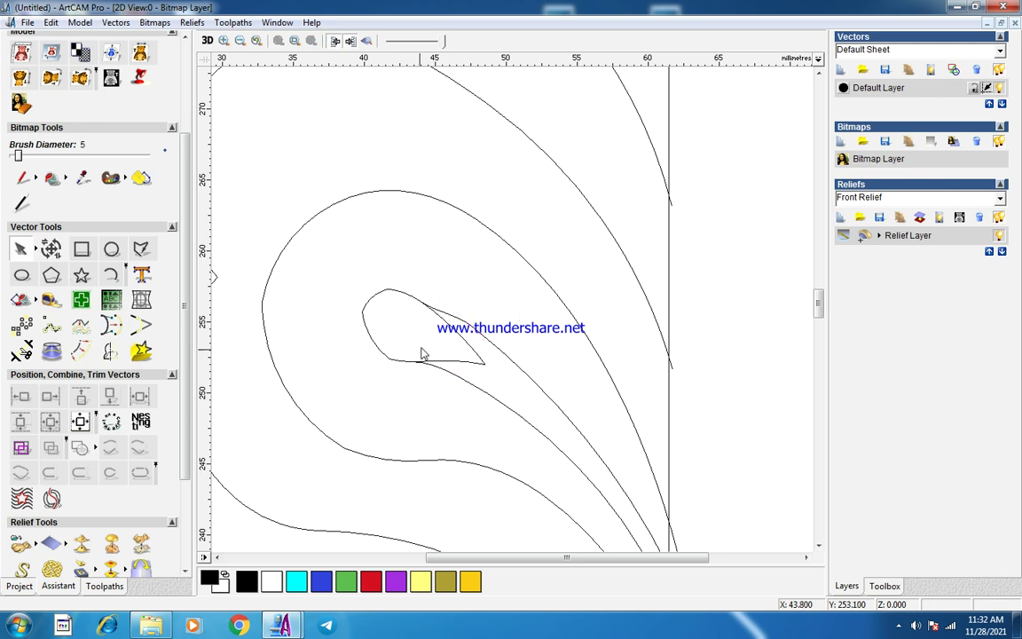
left_click(459, 360)
key("Delete")
Move the leftmost node of the innermost teardrop's rounded head slightly outwards and down.
scroll(460, 332, "down", 2)
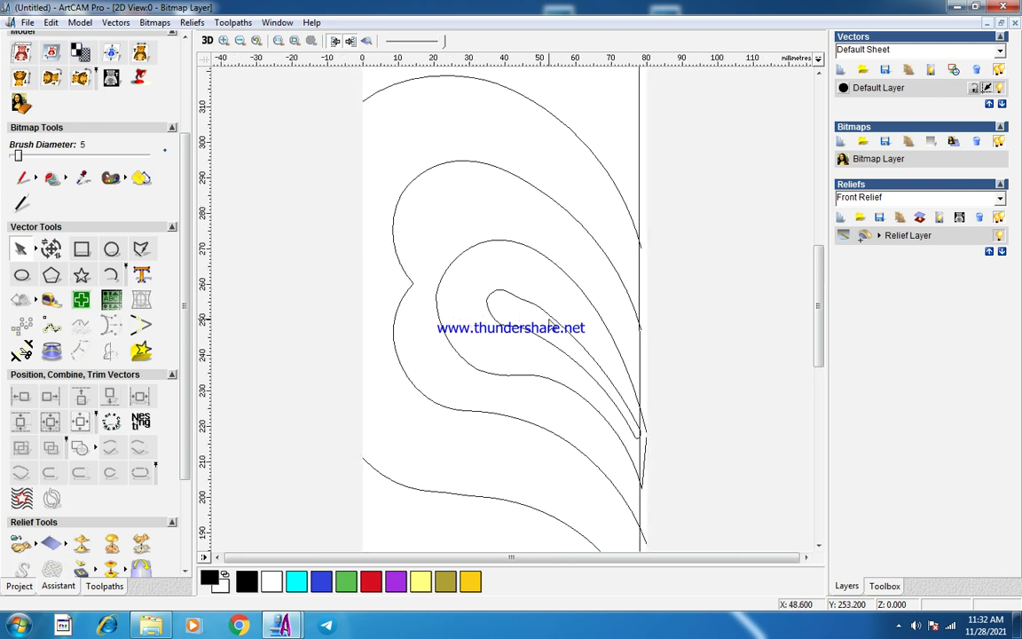
scroll(500, 307, "up", 2)
left_click(515, 304)
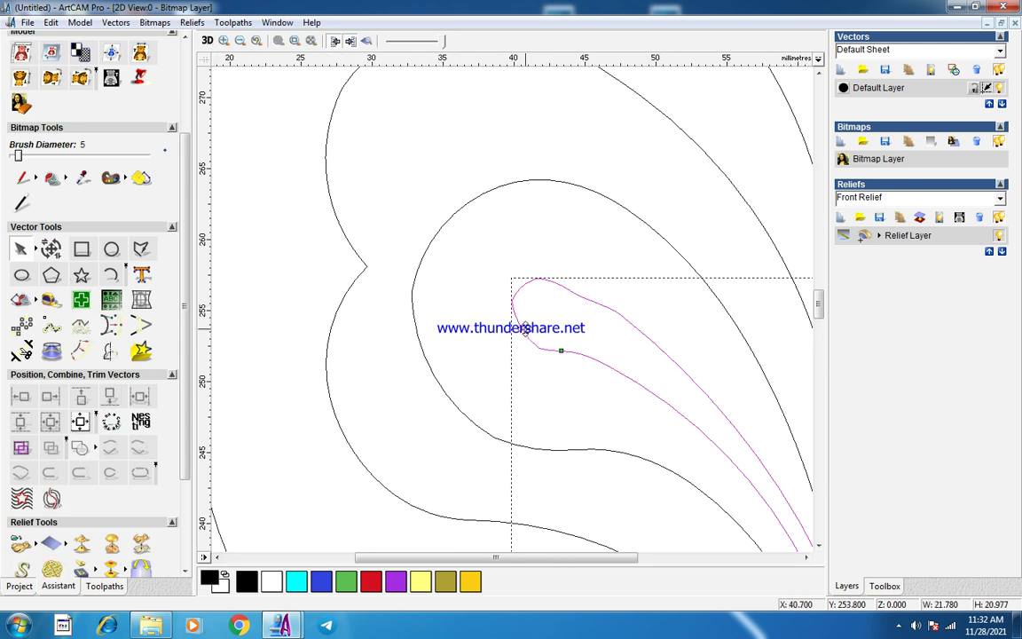
left_click(515, 308)
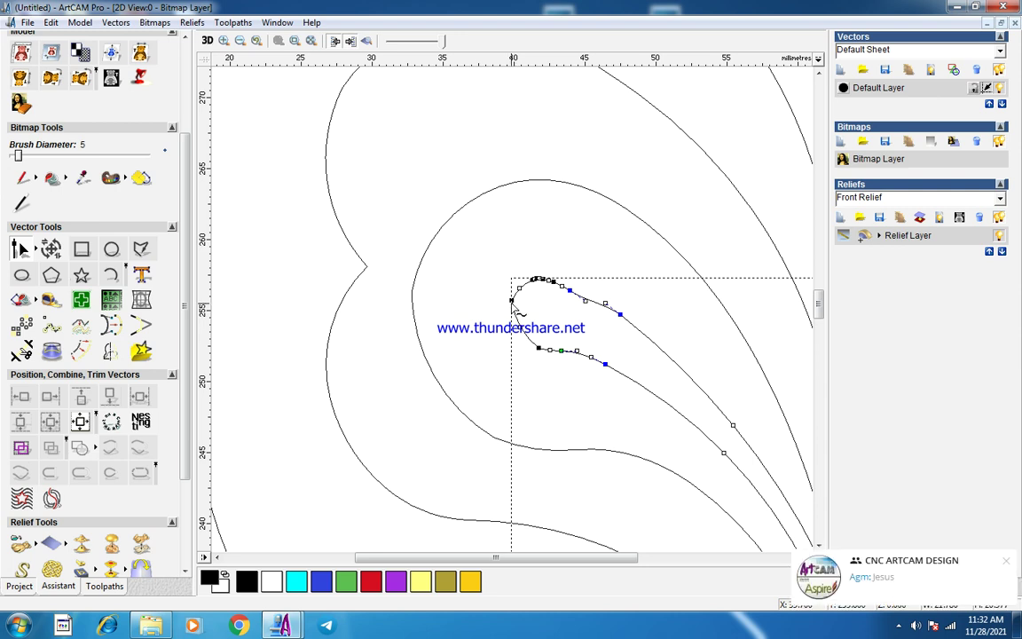
left_click_drag(513, 301, 504, 311)
scroll(547, 334, "down", 2)
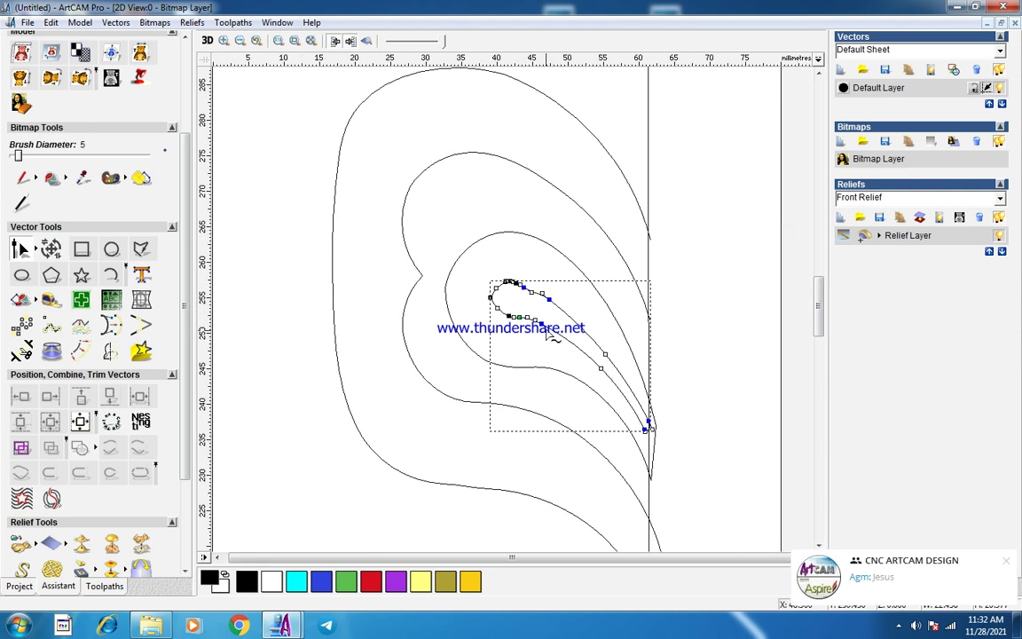
Reposition the nodes where the innermost teardrop's head meets its upper and lower edges to soften both bends.
scroll(524, 308, "up", 2)
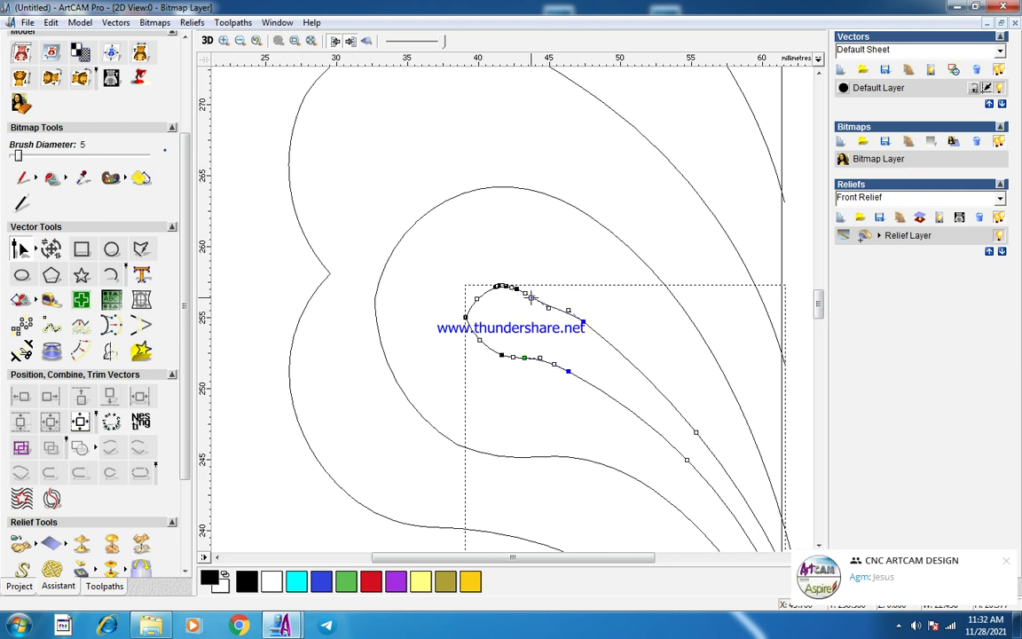
left_click(531, 297)
left_click_drag(537, 296, 540, 294)
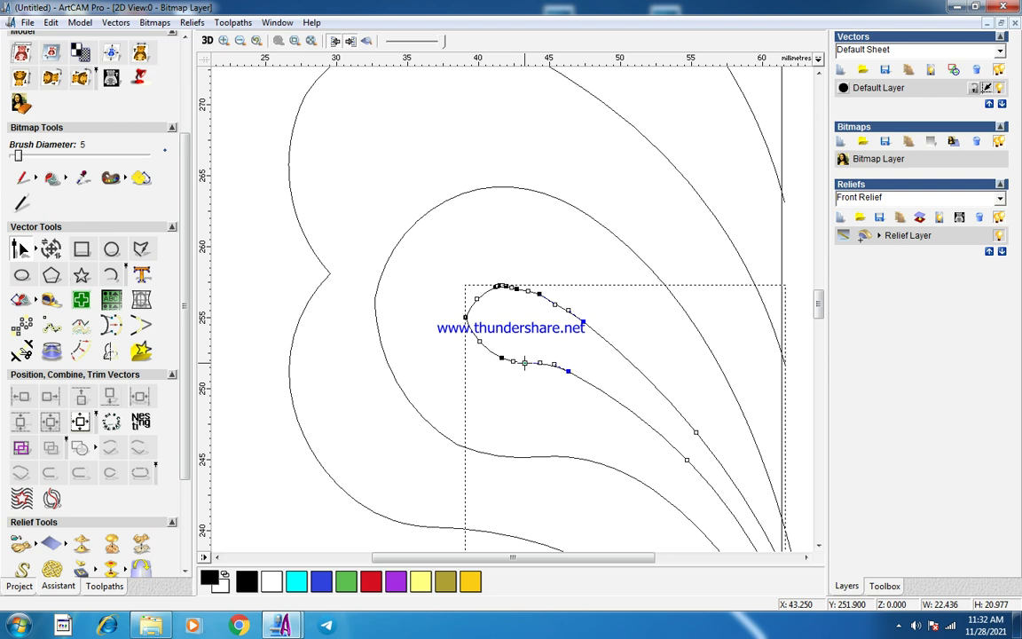
key("n")
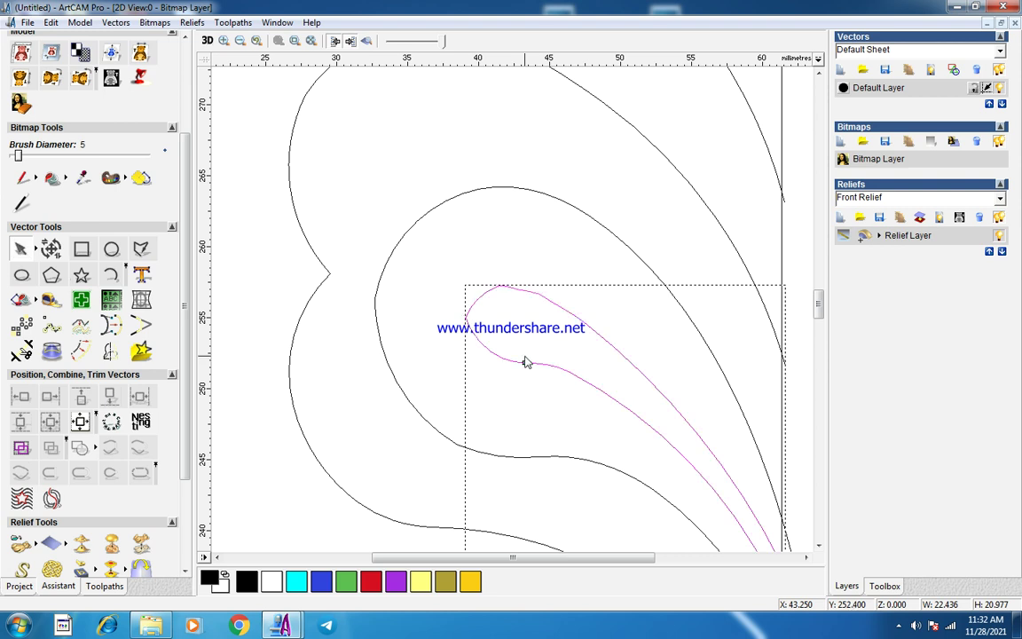
Replace the uneven upper section of the innermost teardrop's head with a smooth joining curve and delete the leftover piece.
left_click(480, 297)
left_click(583, 322)
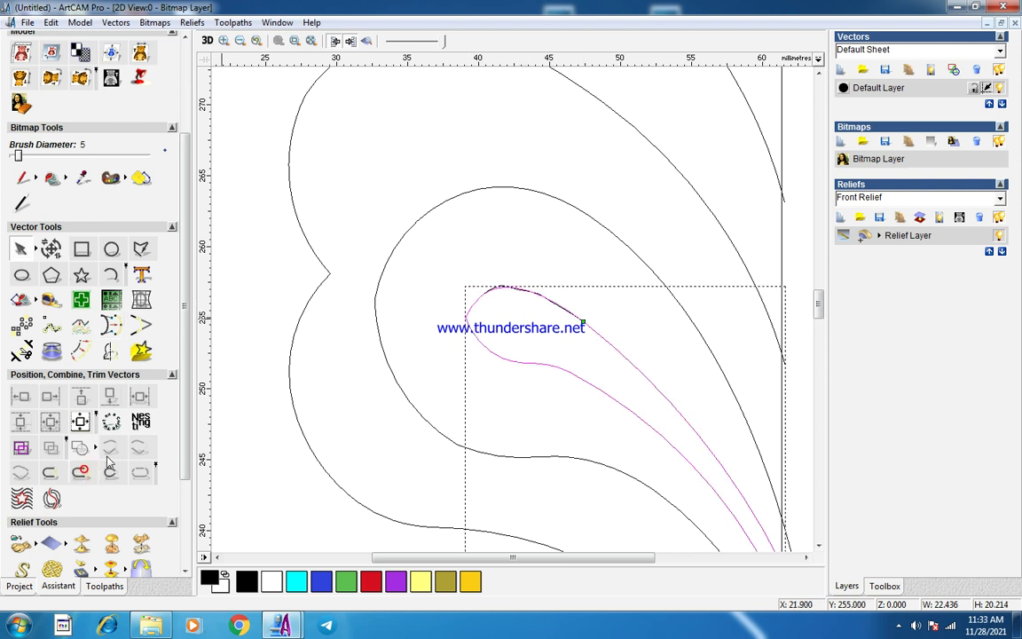
left_click(413, 420)
left_click_drag(452, 248, 579, 386)
left_click(555, 339)
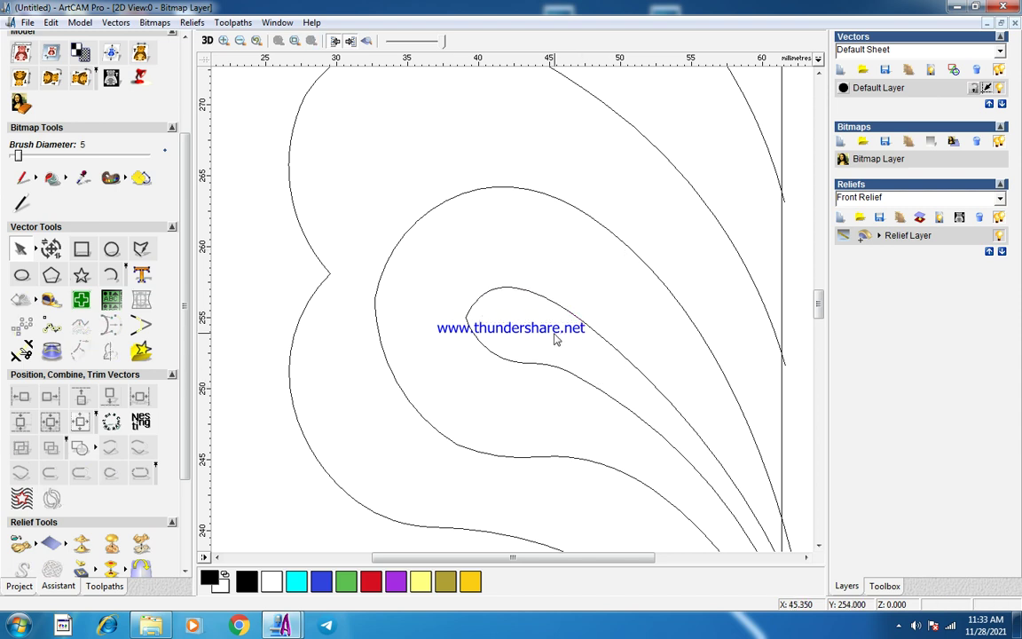
Delete the extra node on the lower-left curve of the innermost teardrop's head and move the head's lowest node slightly down.
left_click(489, 352)
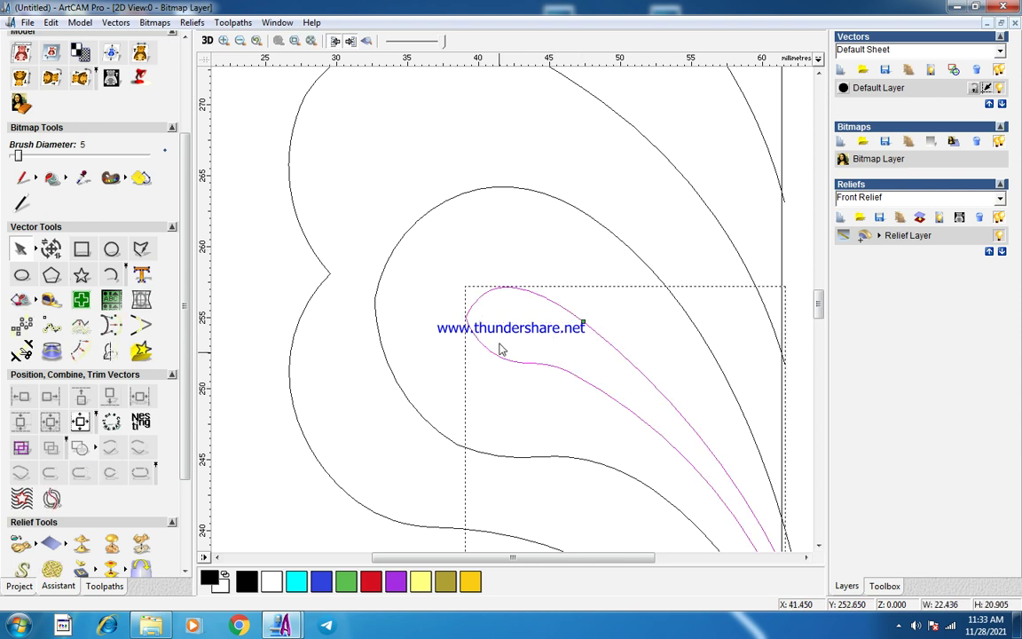
double_click(486, 354)
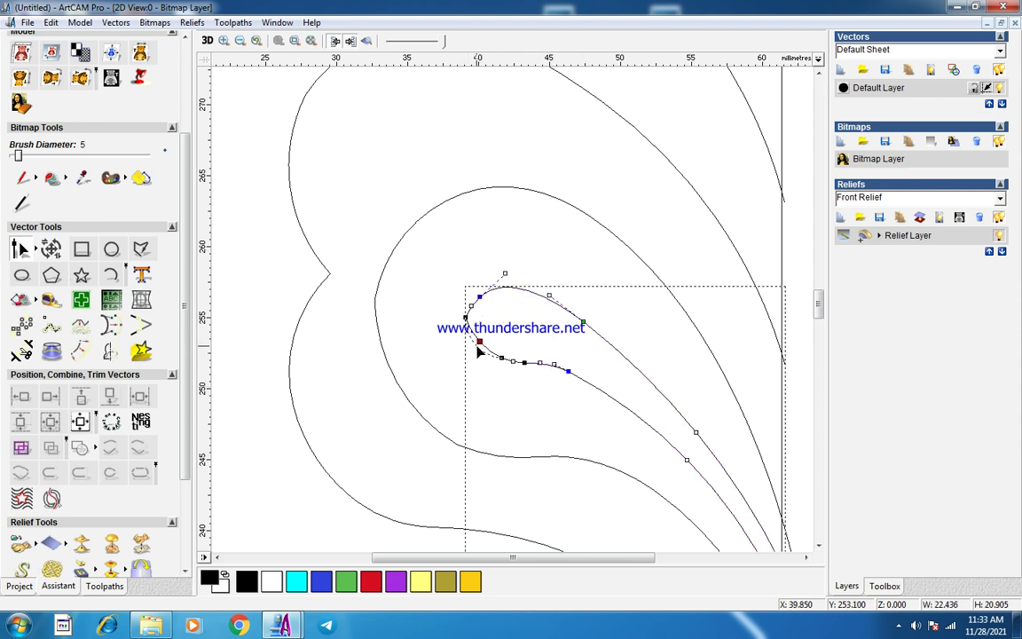
key("d")
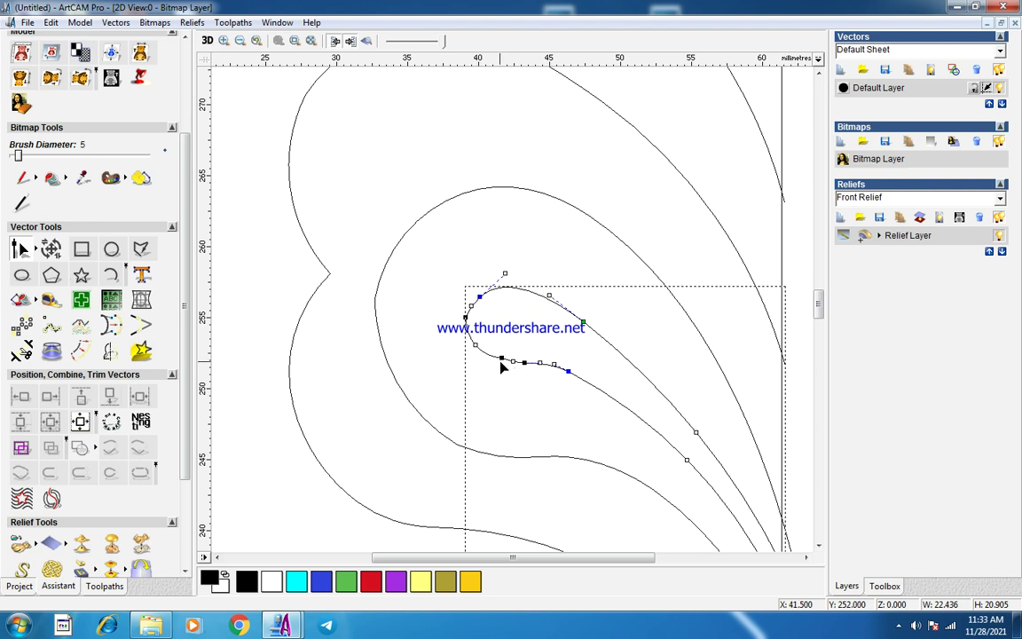
double_click(500, 365)
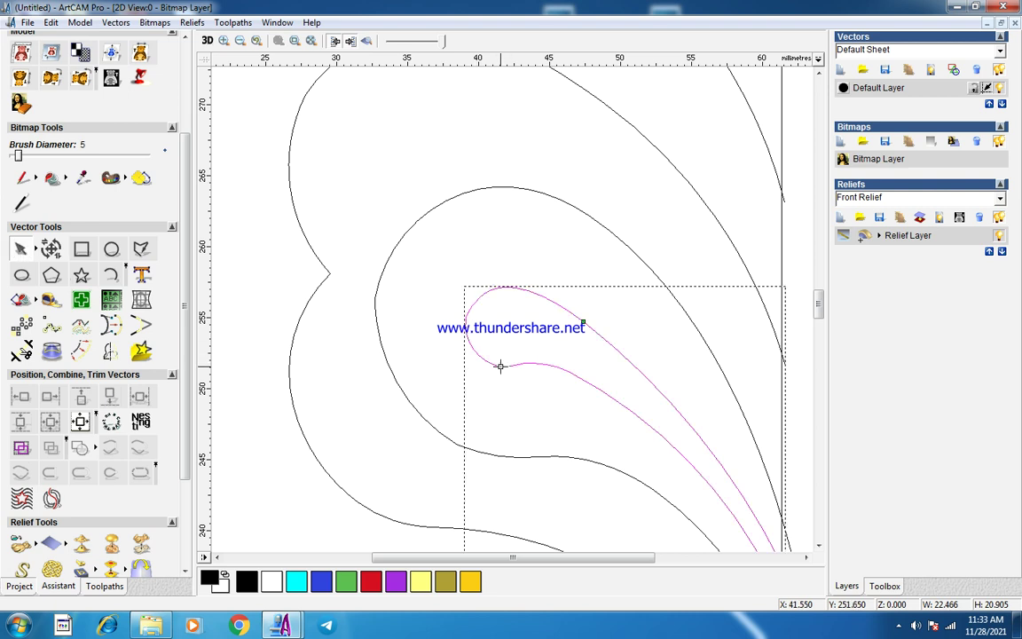
Cut out the bumpy lower section behind the innermost teardrop's head, bridge the gap with a smooth curve and delete the cut piece.
left_click(498, 366)
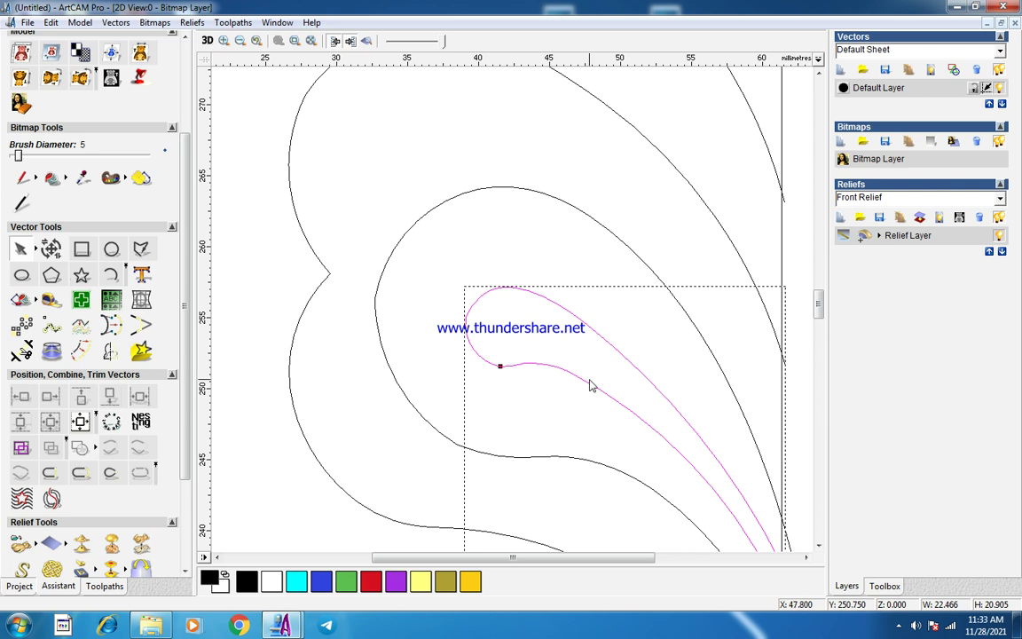
left_click(605, 393)
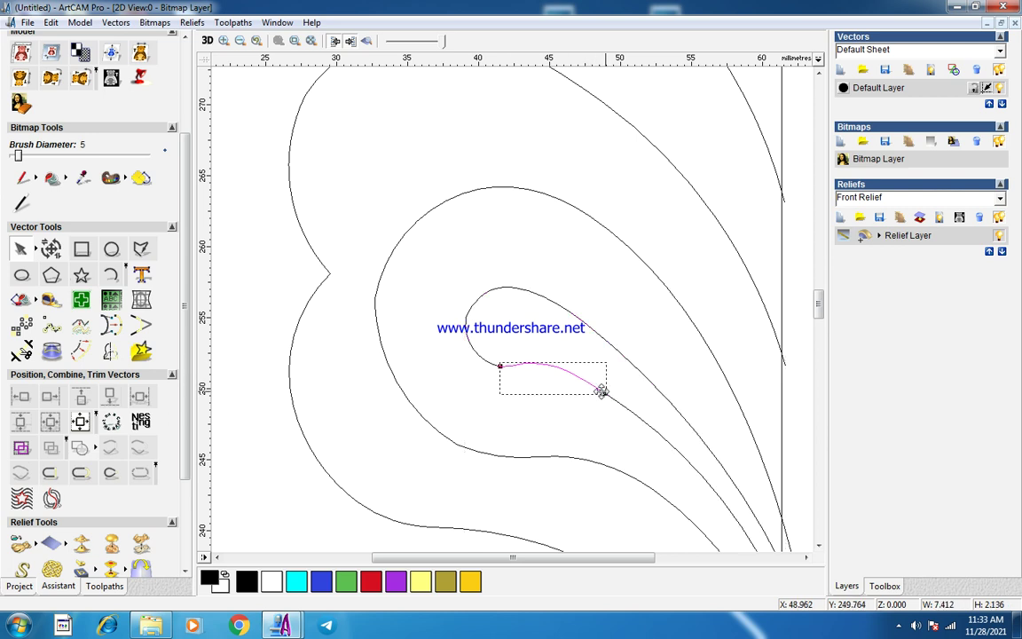
left_click(613, 398)
left_click(78, 463)
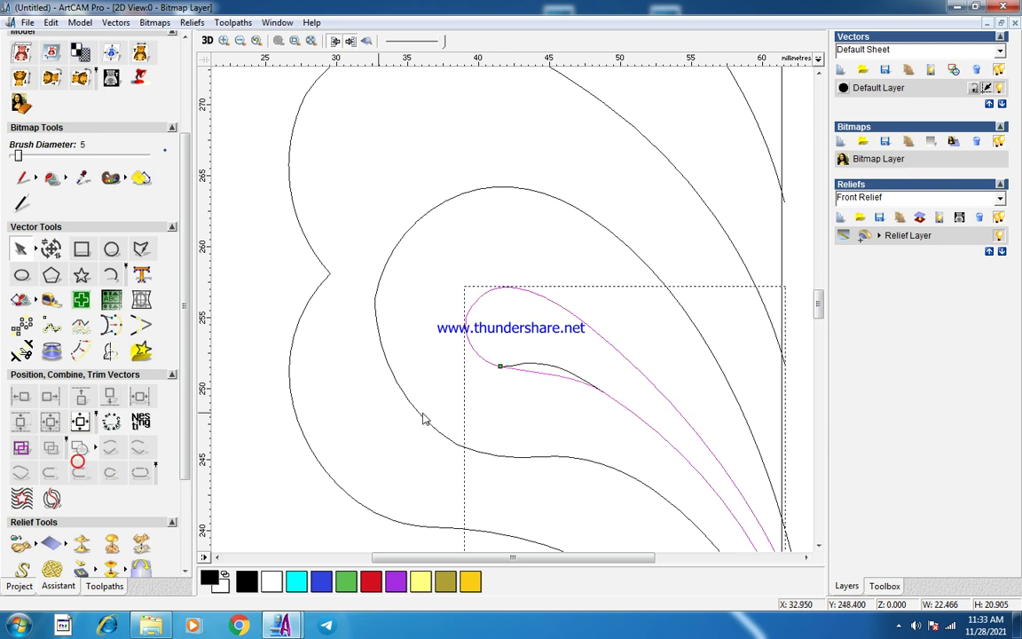
left_click_drag(487, 315, 626, 448)
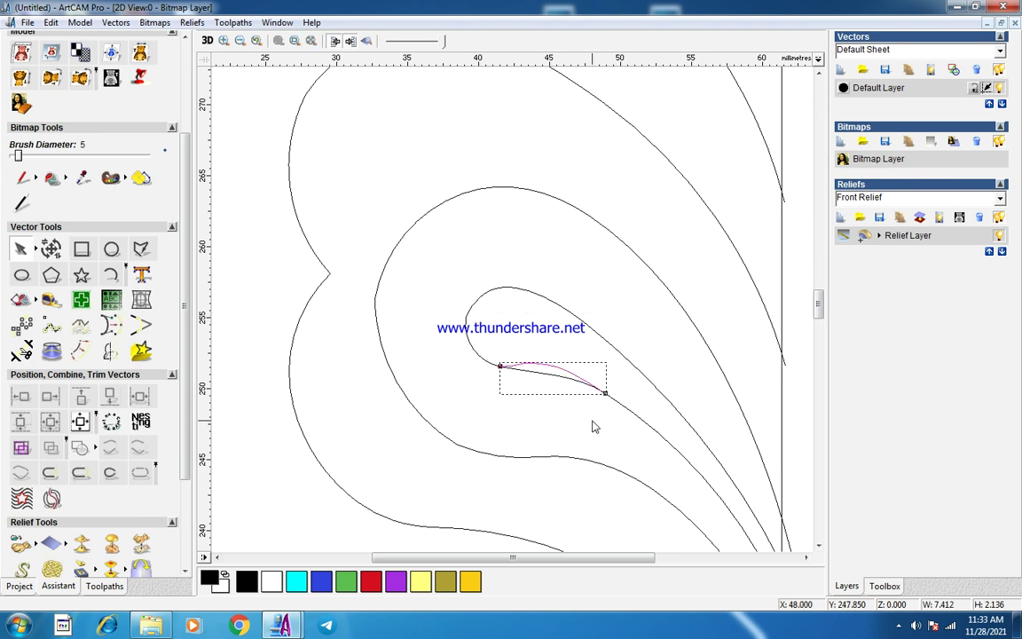
left_click(497, 397)
Adjust the control handle beside the head's lower node so the innermost teardrop's new lower curve flows smoothly.
left_click(524, 374)
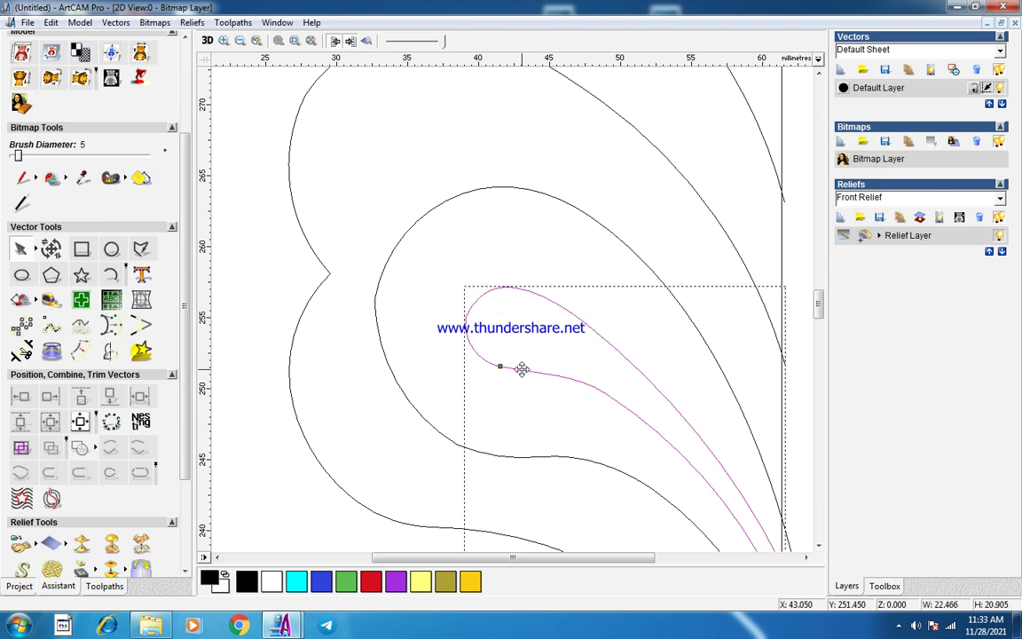
left_click(524, 369)
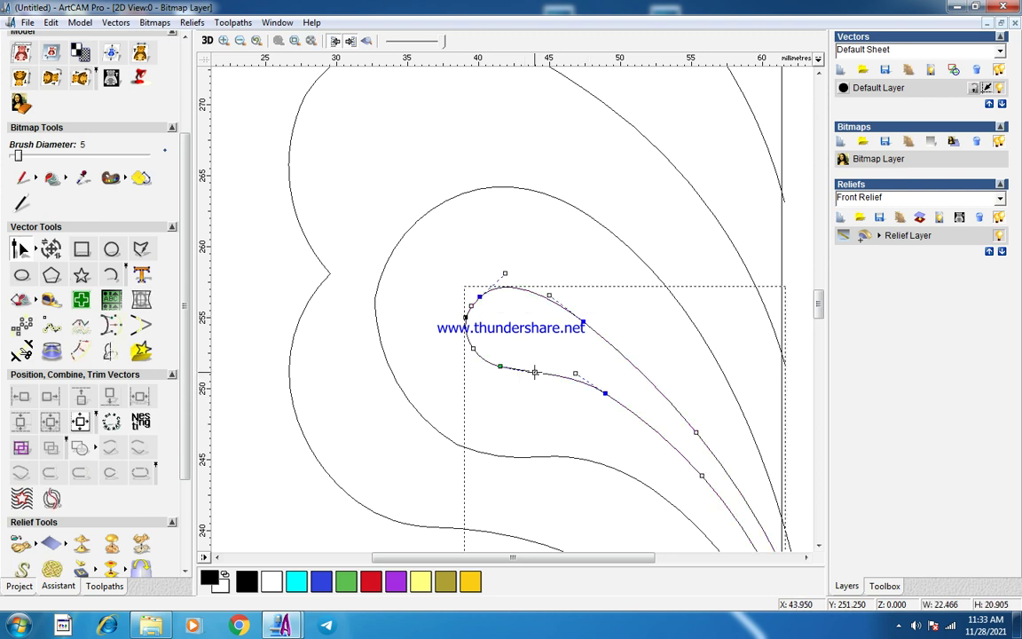
left_click_drag(535, 373, 539, 366)
left_click(536, 381)
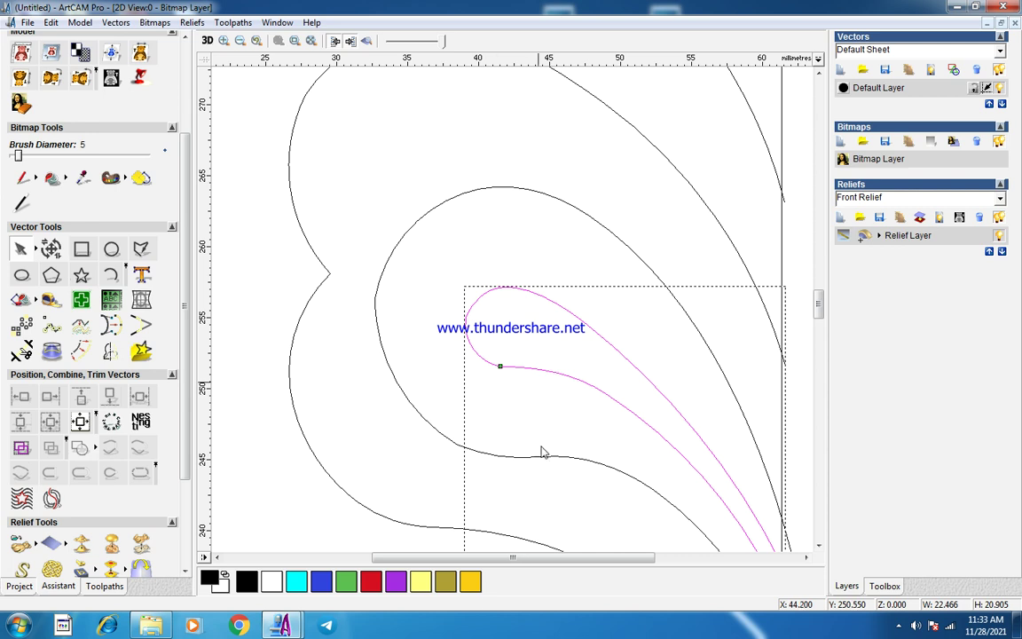
Examine the whole leaf motif and its nested teardrops for uneven curves.
scroll(543, 452, "down", 2)
scroll(484, 192, "down", 1)
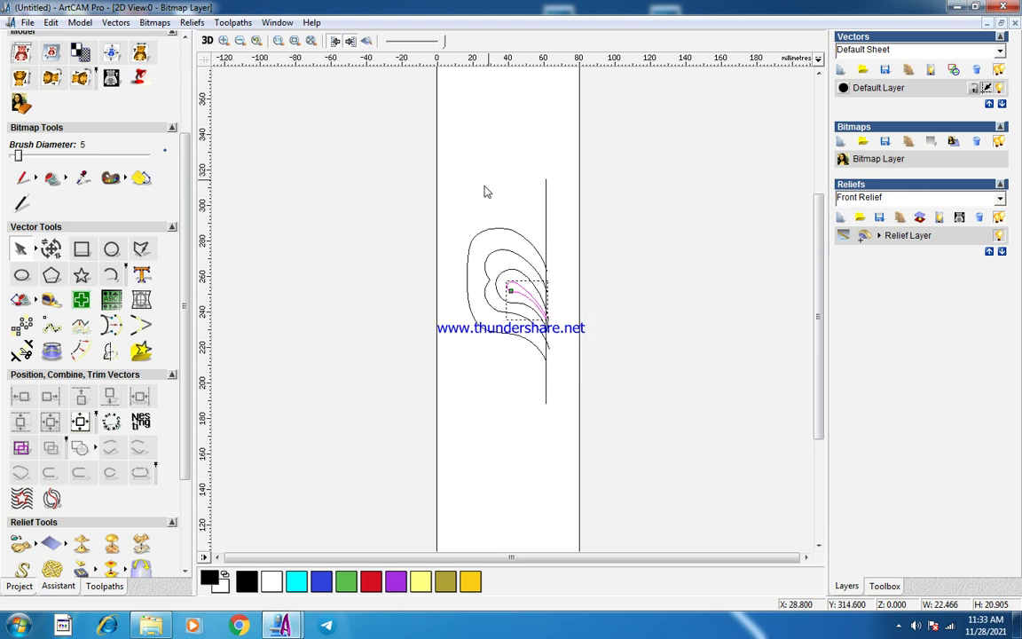
scroll(524, 267, "up", 2)
scroll(480, 372, "down", 1)
scroll(508, 365, "up", 2)
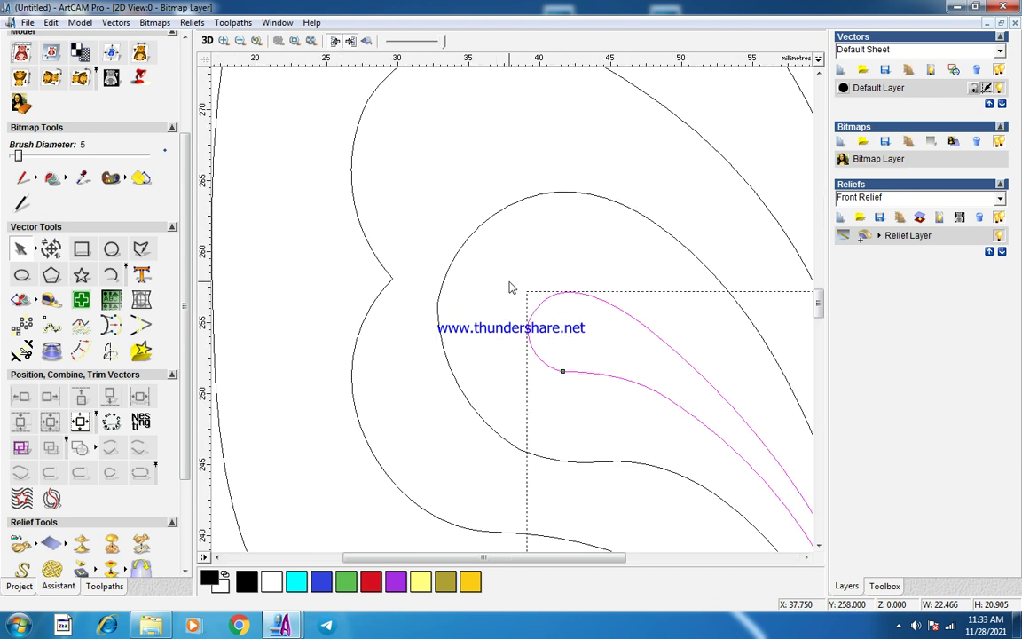
scroll(411, 316, "up", 1)
scroll(411, 315, "down", 1)
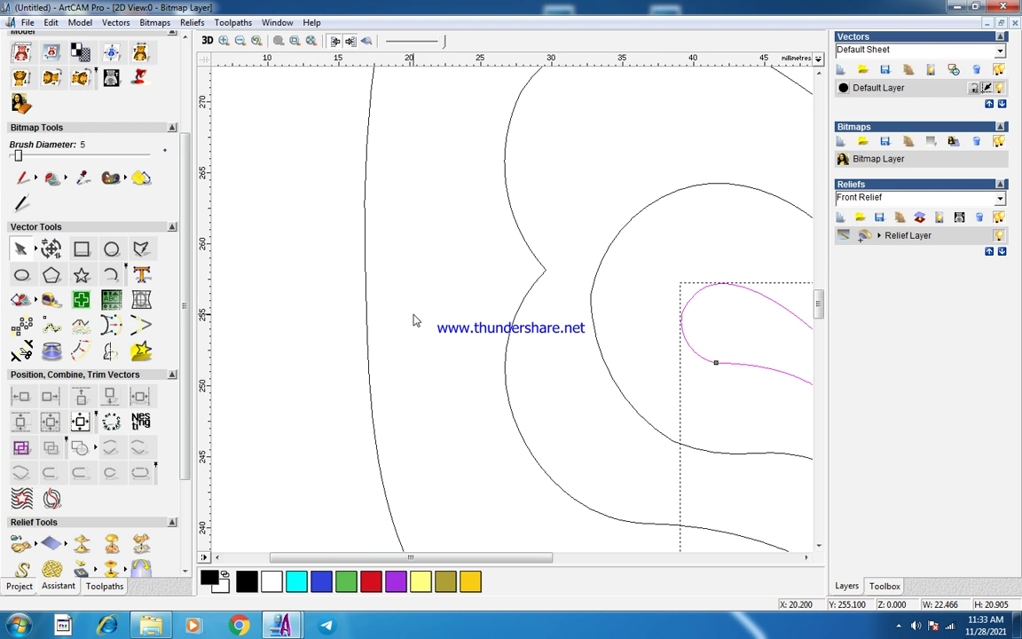
scroll(412, 322, "down", 1)
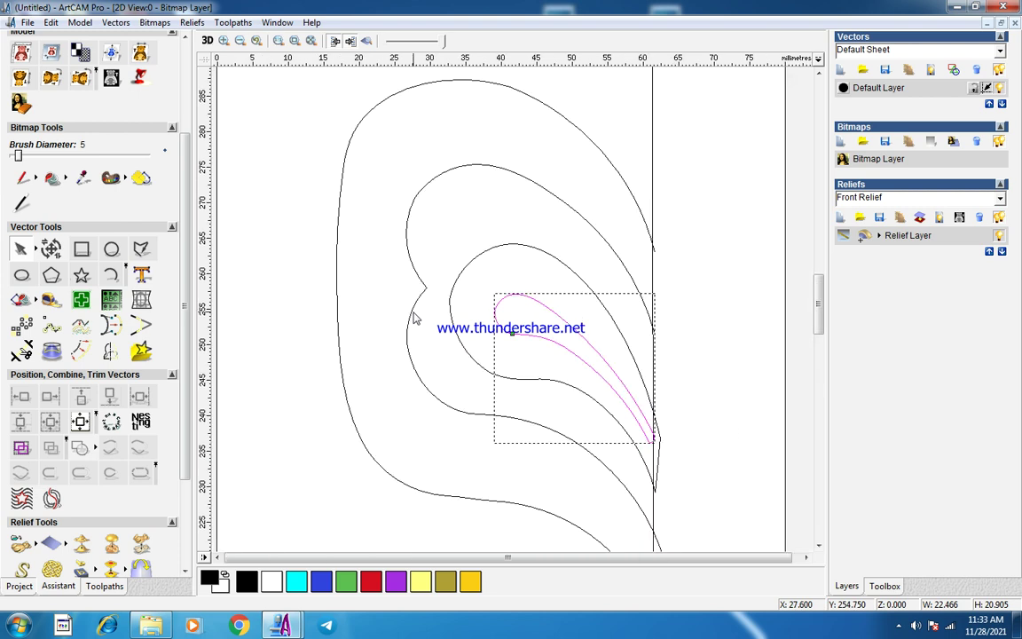
scroll(414, 319, "down", 1)
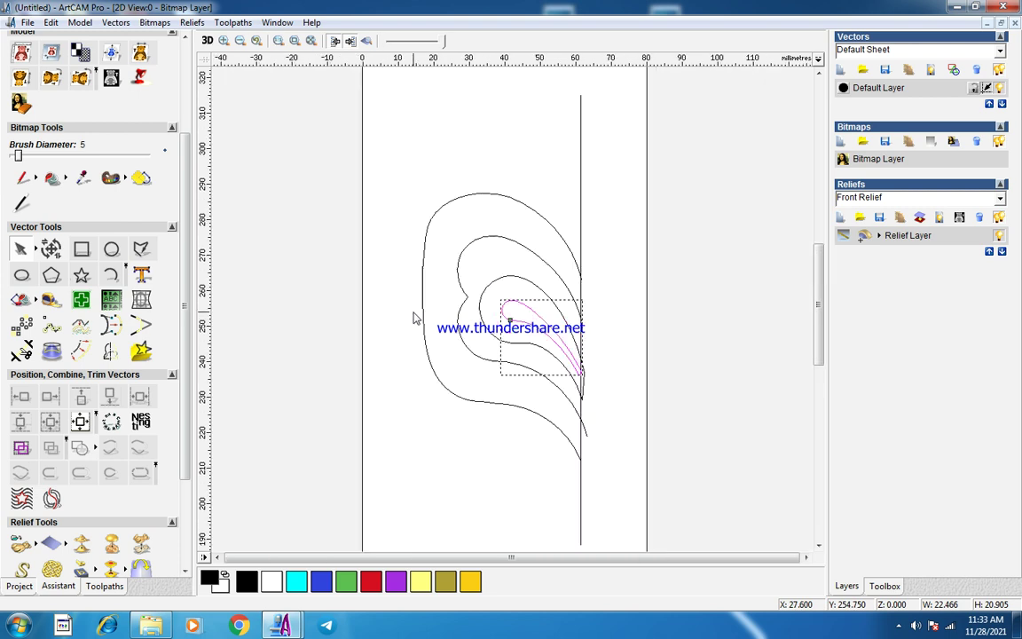
Adjust the lower-left curve handle of the teardrop surrounding the innermost one to round out its head.
scroll(453, 297, "up", 2)
left_click(508, 331)
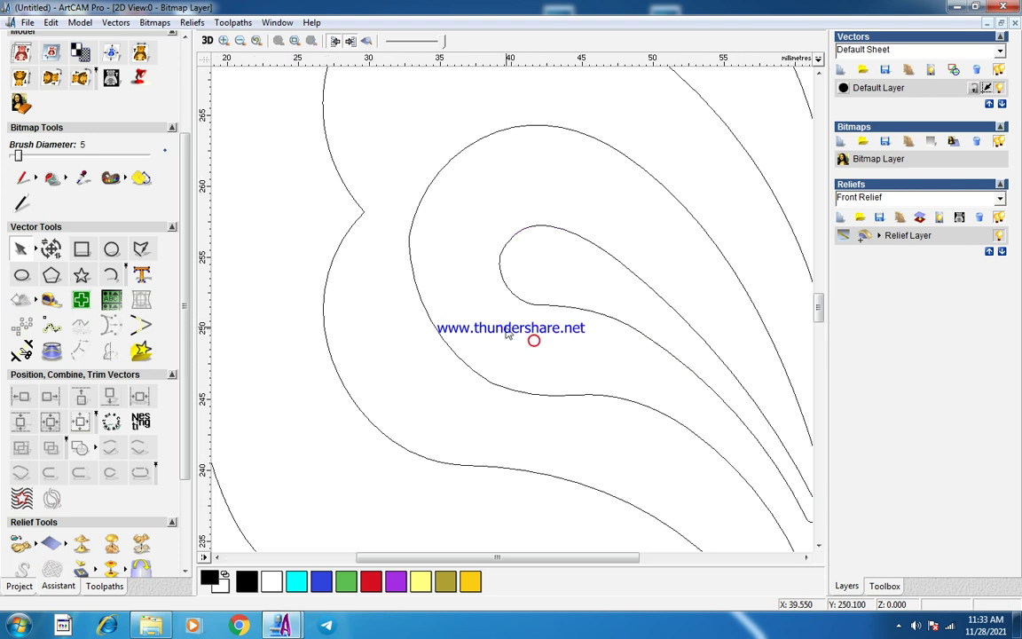
left_click(441, 334)
left_click(444, 336)
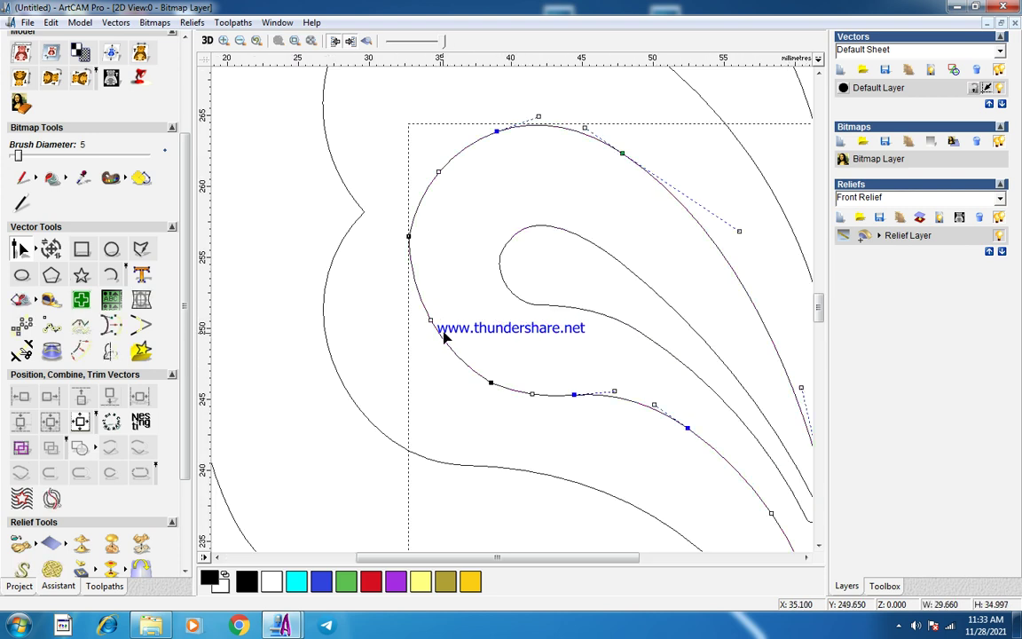
mouse_move(432, 320)
left_mouse_down()
mouse_move(424, 333)
mouse_move(434, 333)
left_mouse_up()
scroll(472, 306, "down", 1)
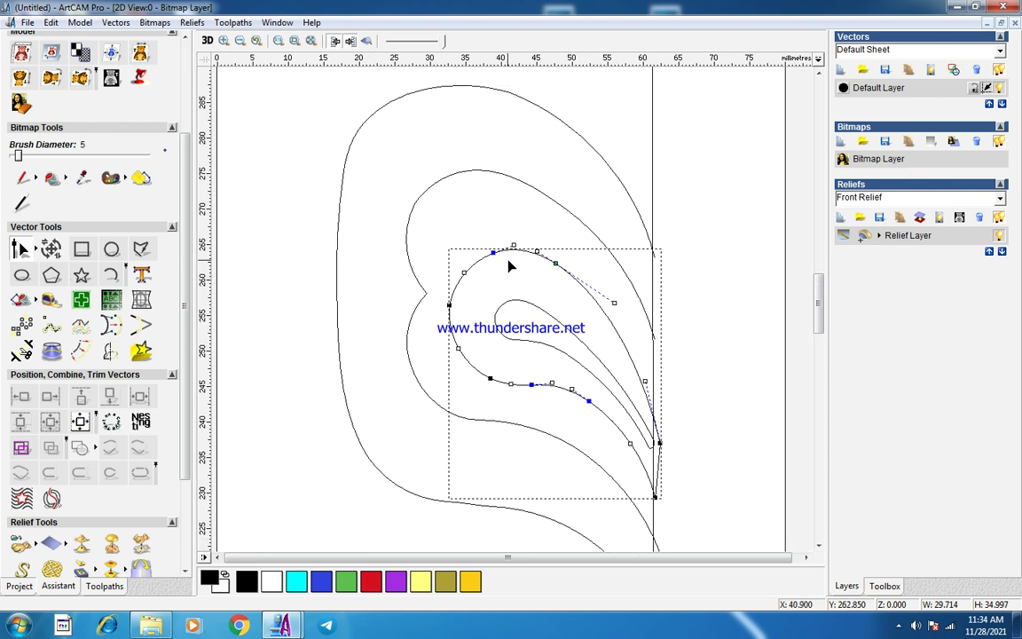
key("n")
Extend the innermost teardrop's narrow tip downwards by moving its two tail nodes towards the surrounding teardrop's point.
left_click(605, 338)
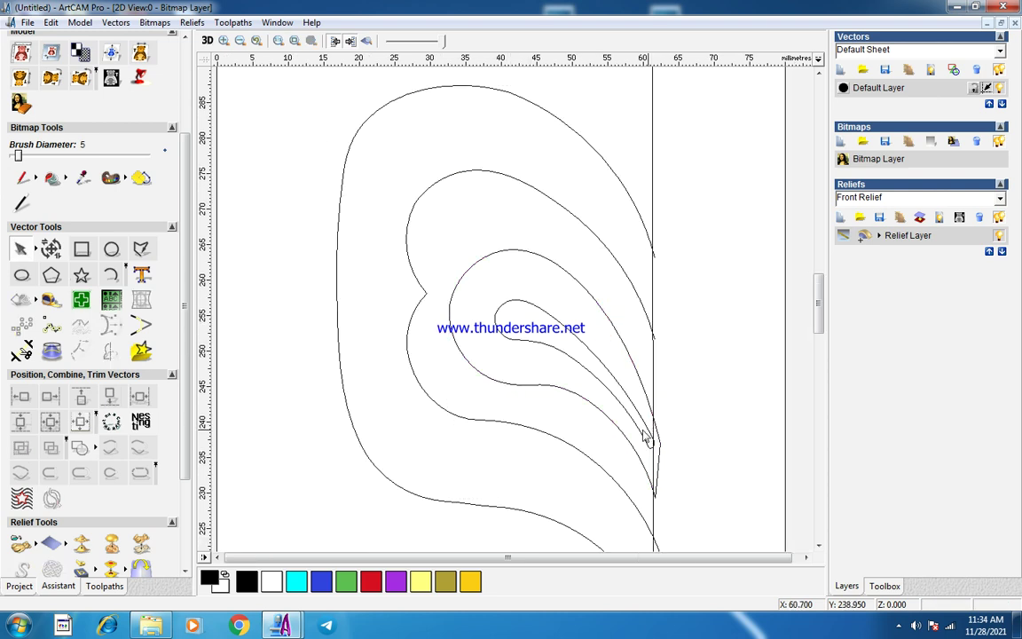
left_click(646, 435)
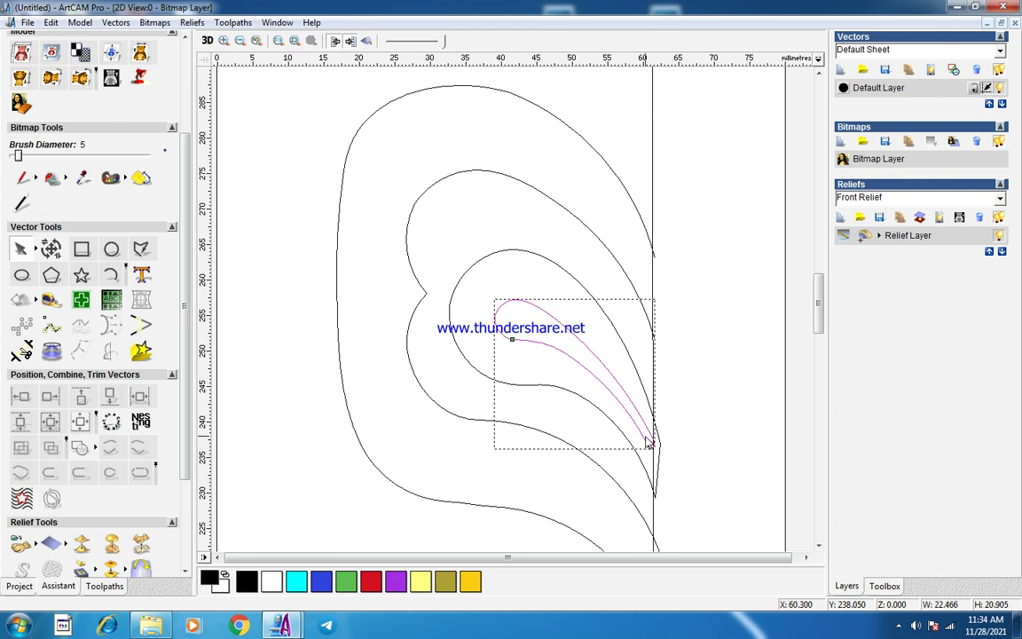
scroll(607, 402, "up", 2)
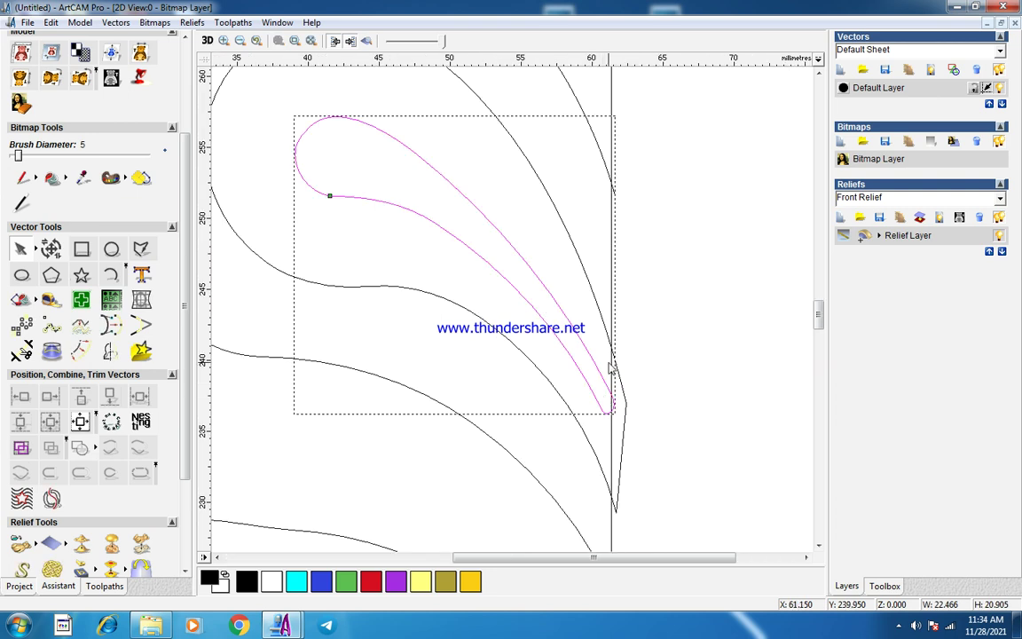
key("n")
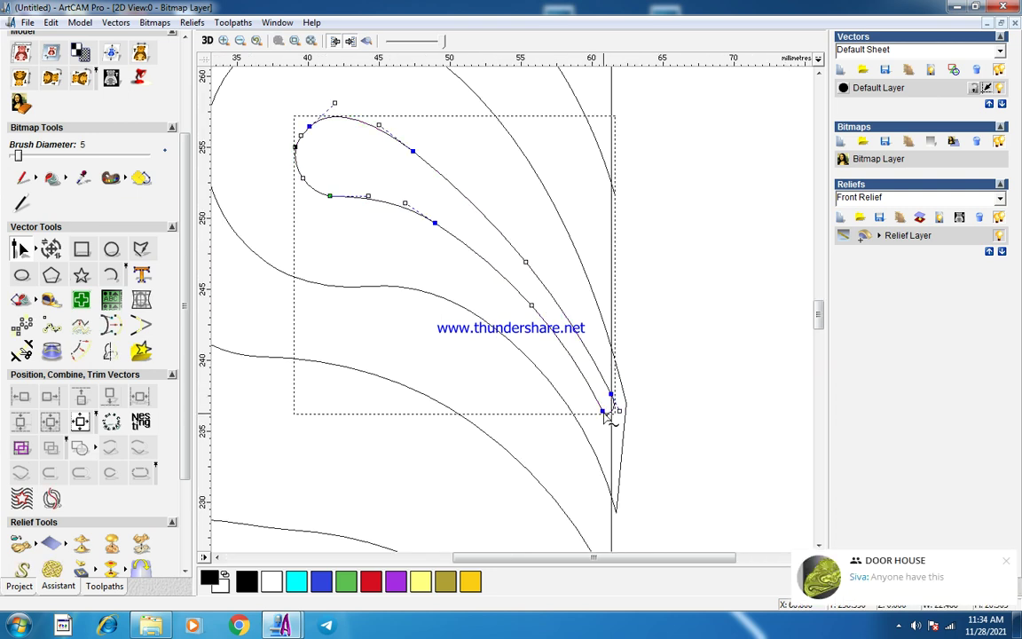
left_click(603, 411)
left_click_drag(612, 441, 611, 400)
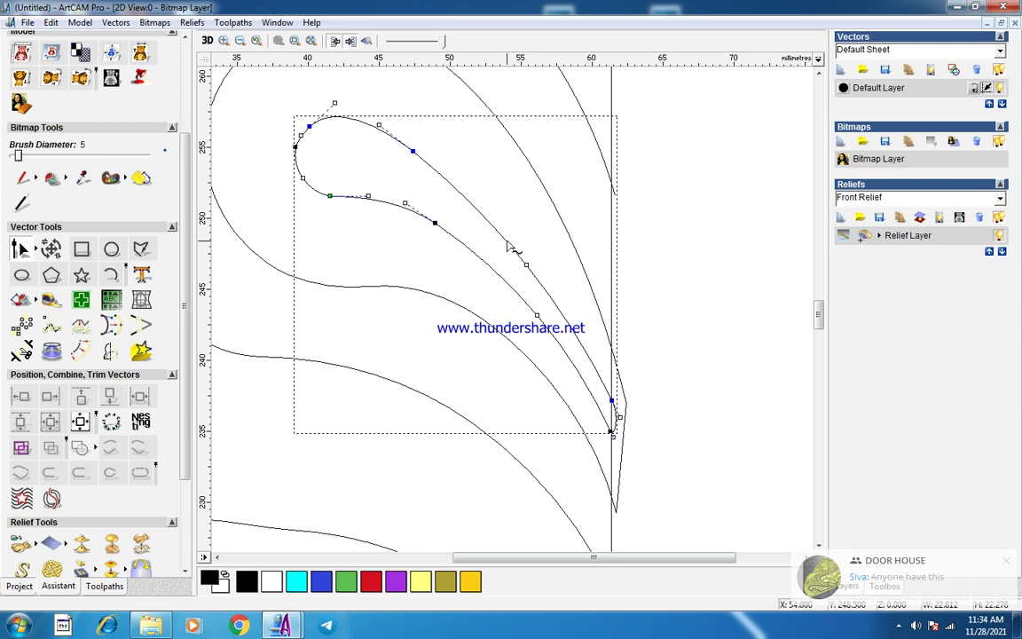
Convert the innermost teardrop's long upper edge to a Bezier curve and adjust the handle nearest its head.
key("b")
left_click_drag(498, 219, 501, 220)
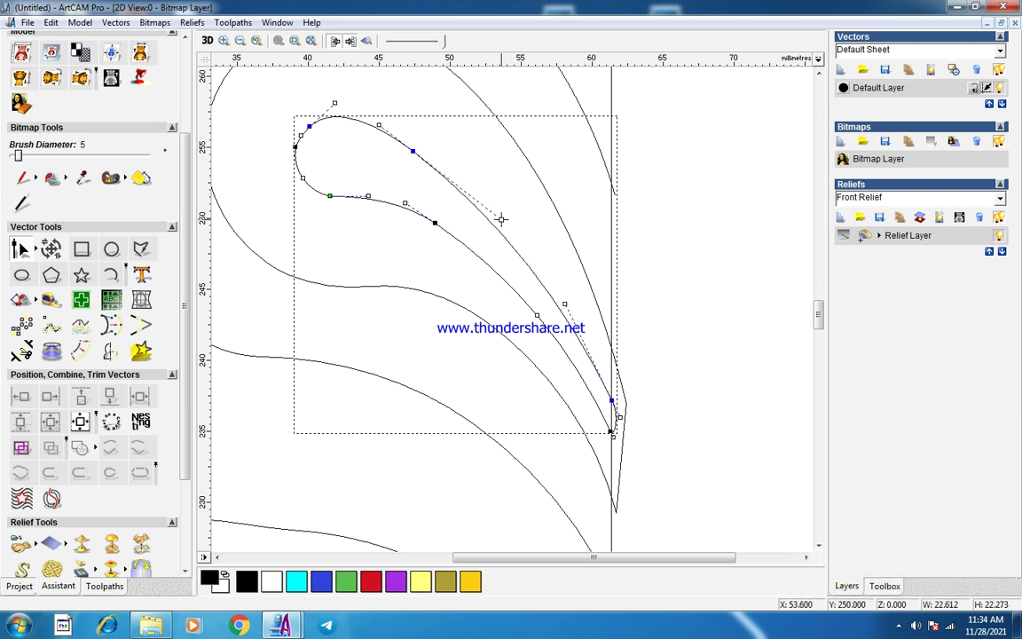
key("n")
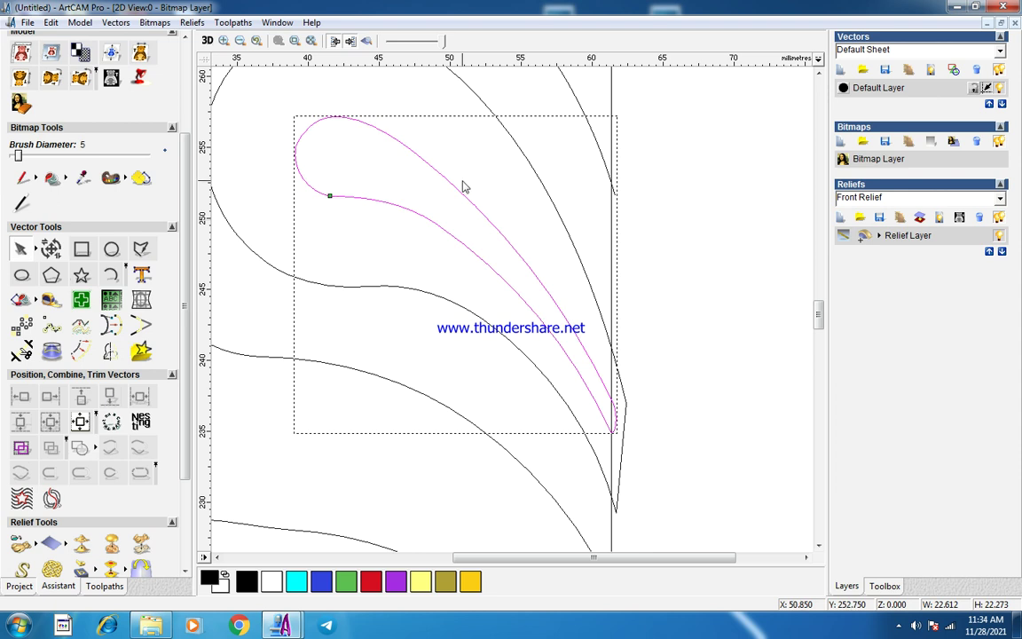
scroll(440, 210, "down", 2)
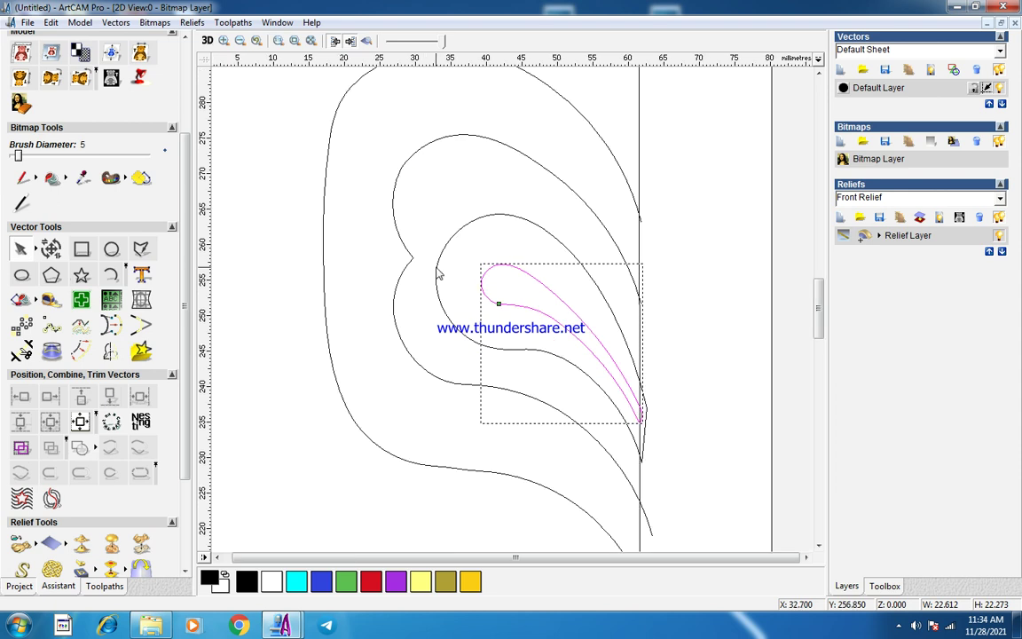
scroll(437, 269, "up", 1)
left_click(450, 359)
scroll(488, 272, "down", 2)
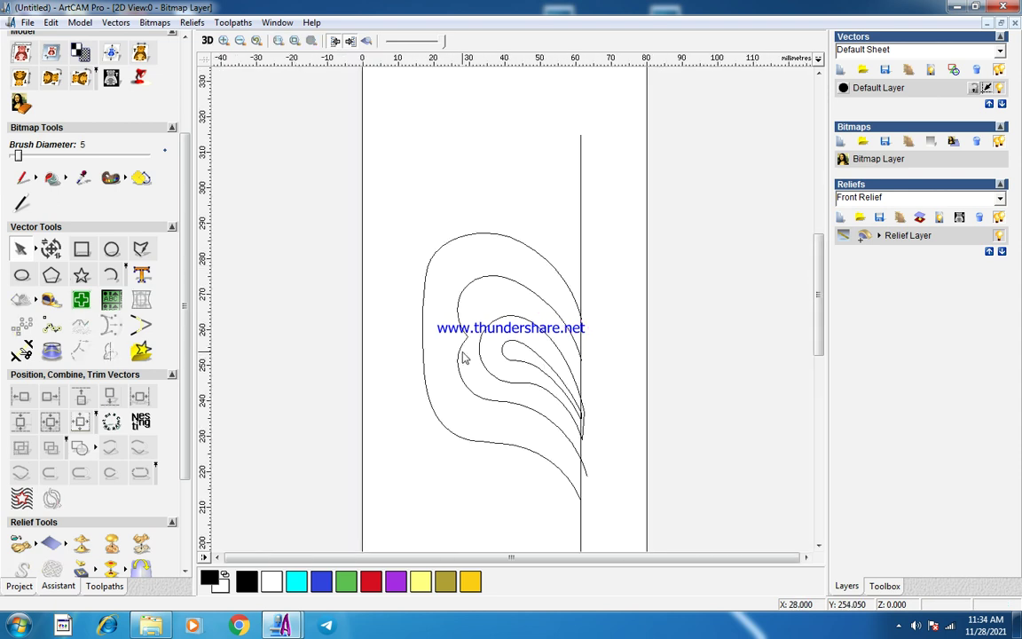
scroll(438, 301, "up", 2)
scroll(438, 326, "up", 2)
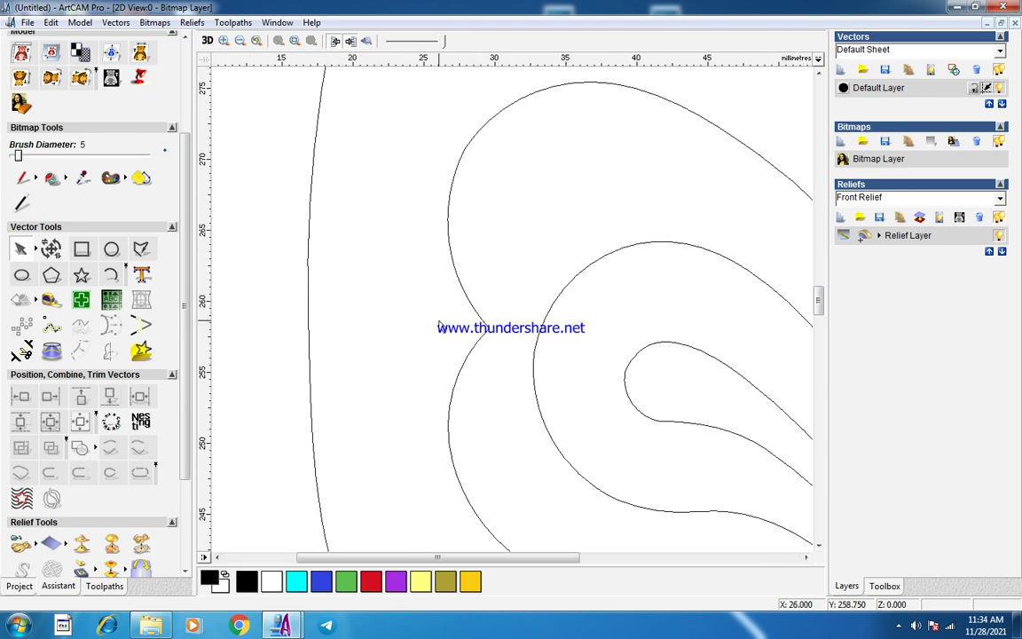
scroll(439, 324, "down", 2)
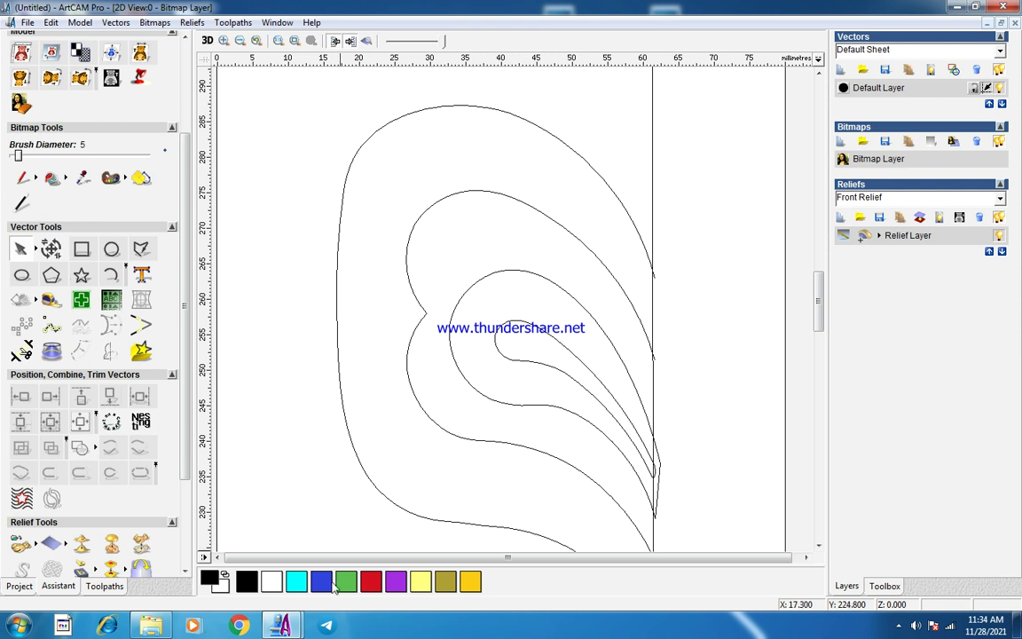
left_click(898, 623)
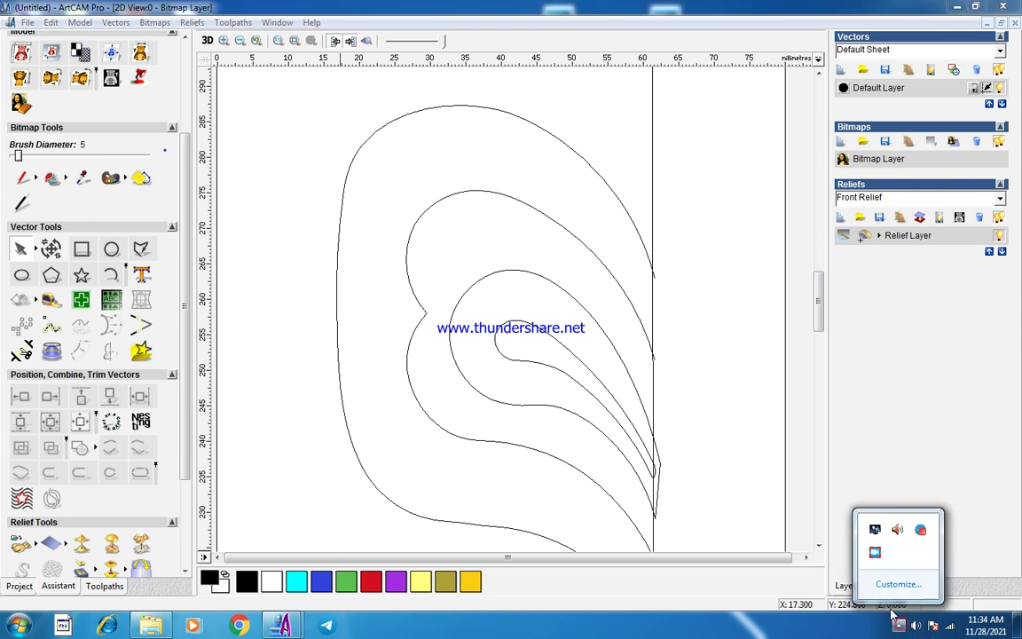
right_click(875, 555)
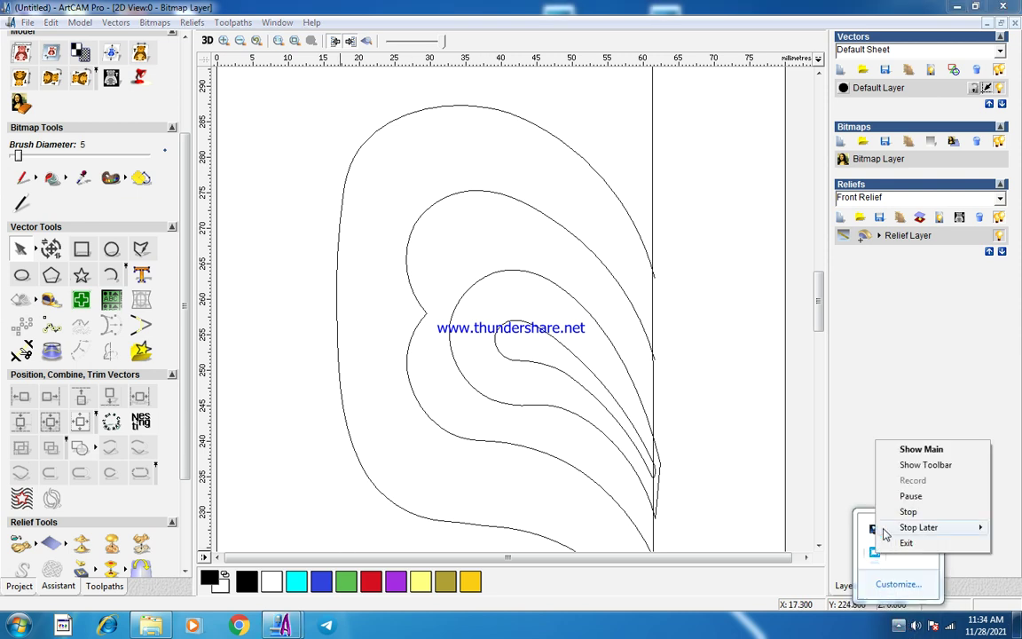
left_click(908, 493)
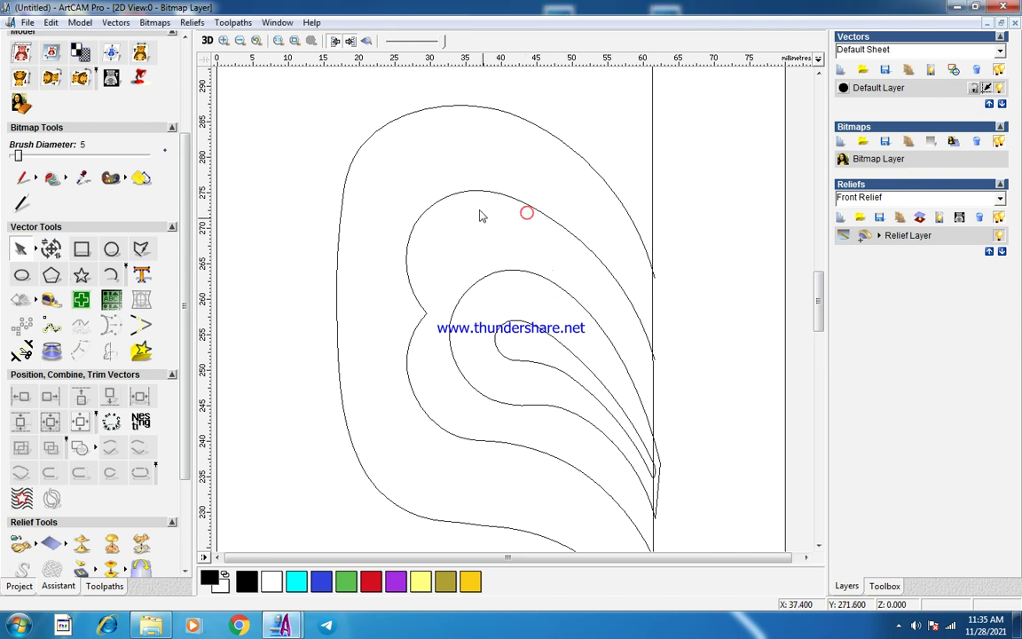
Draw an open five-point polyline profile with a central peak, about 14 mm wide and 6.7 mm high, across the outer leaf's lower-left edge.
left_click(144, 249)
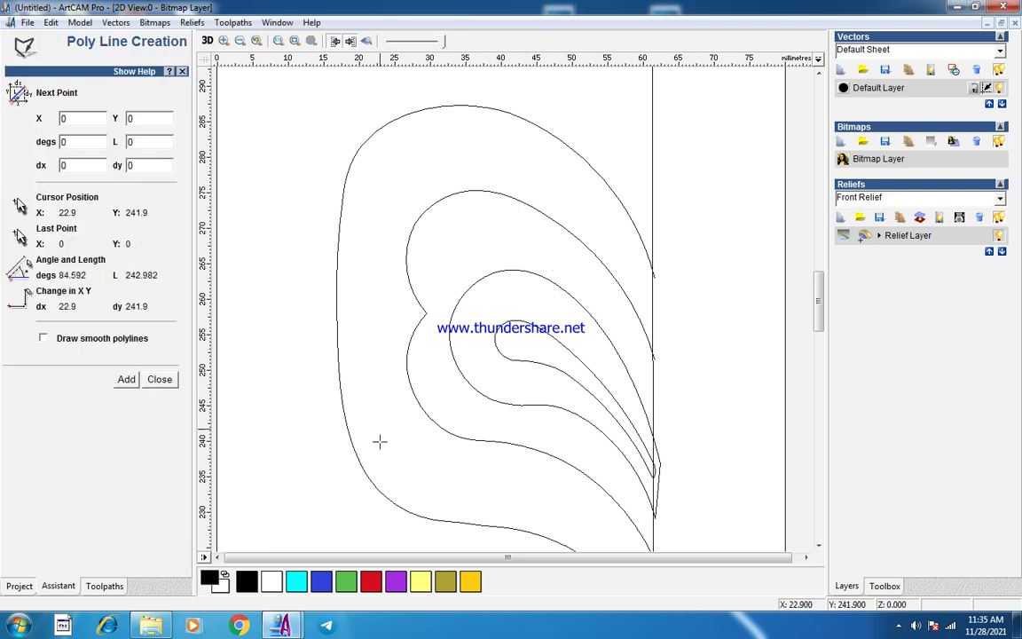
left_click(295, 458)
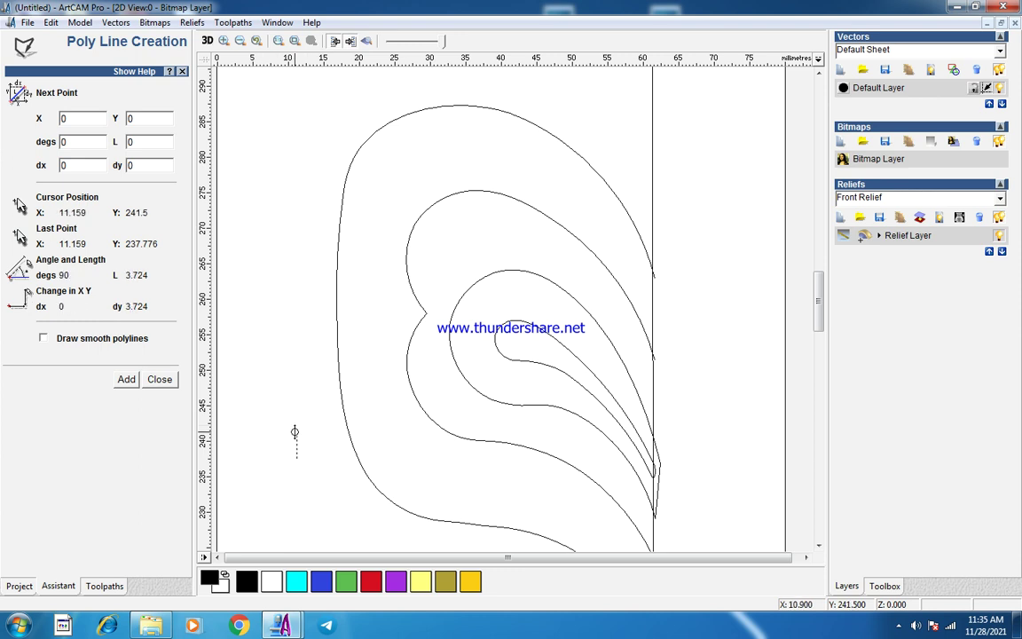
left_click(298, 430)
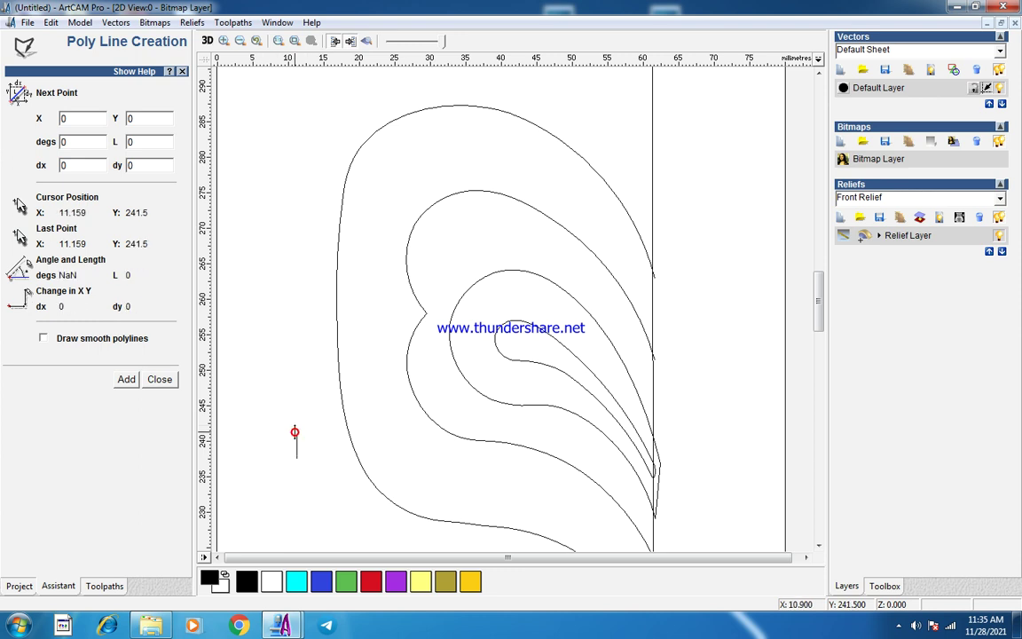
left_click(351, 410)
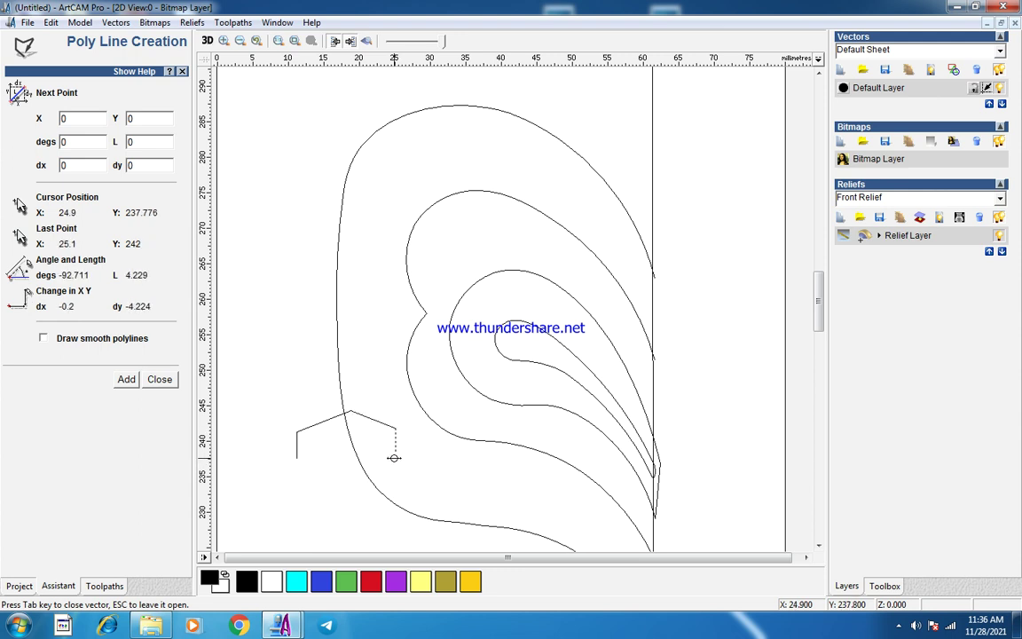
left_click(395, 457)
left_click(159, 379)
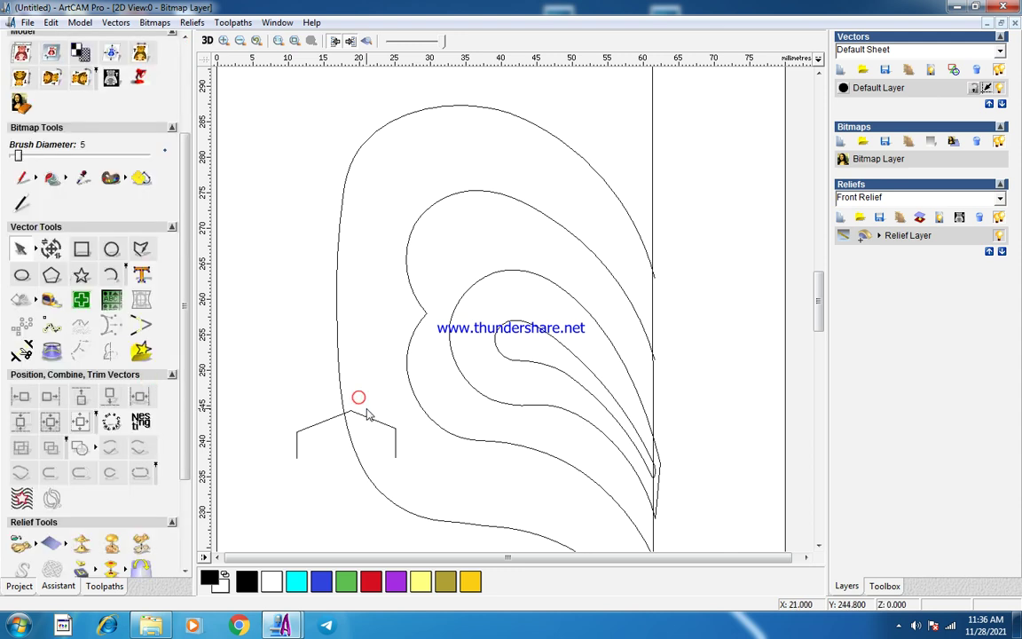
Convert the profile's right sloping span to an arc and bow it downwards into a shallow concave curve.
left_click(387, 426)
scroll(387, 426, "up", 1)
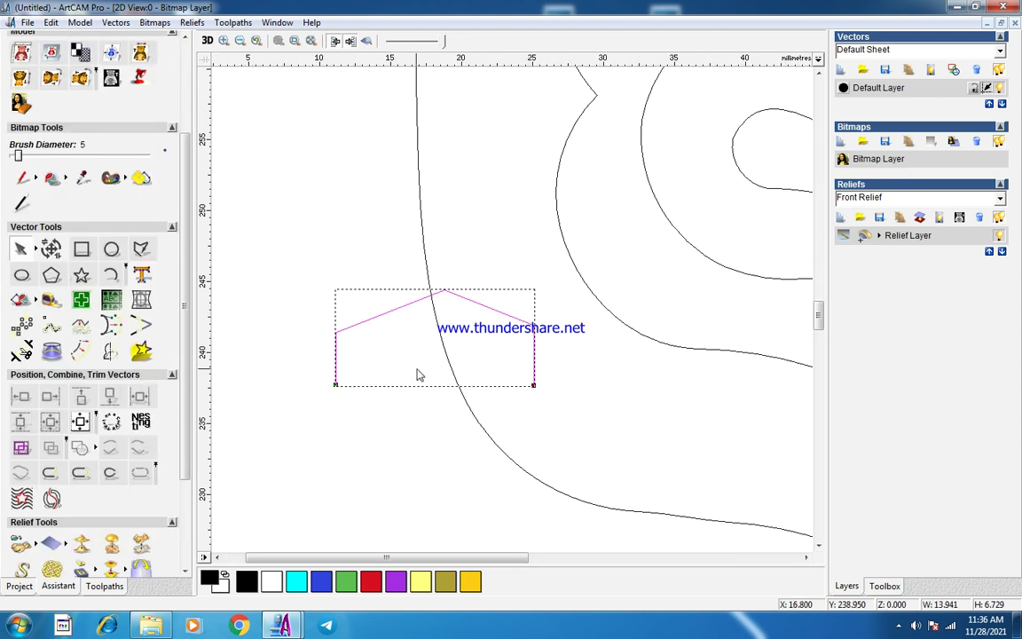
left_click(486, 308)
key("a")
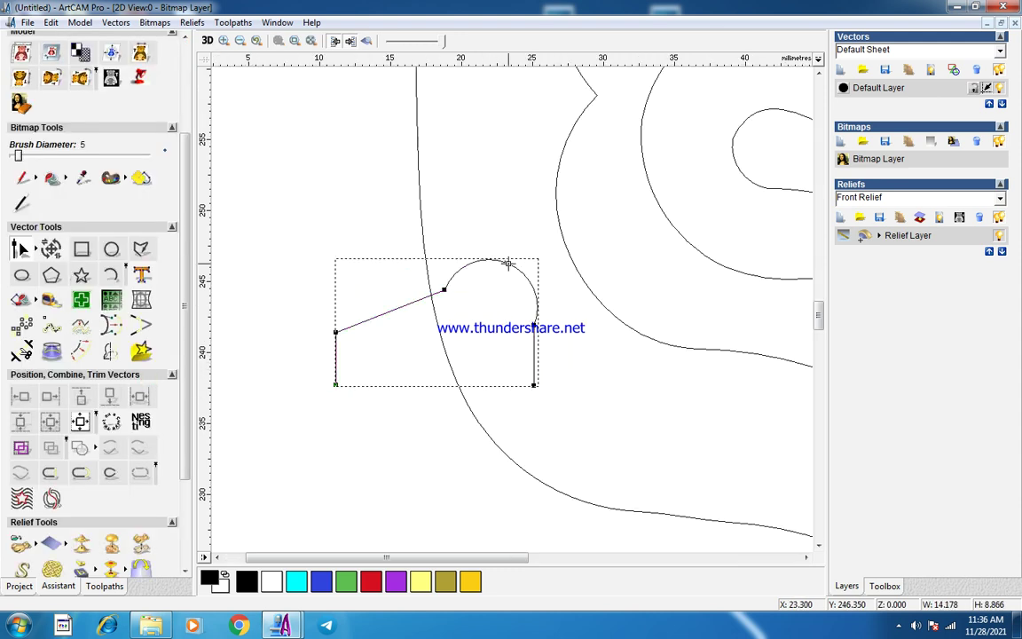
left_click_drag(508, 263, 486, 317)
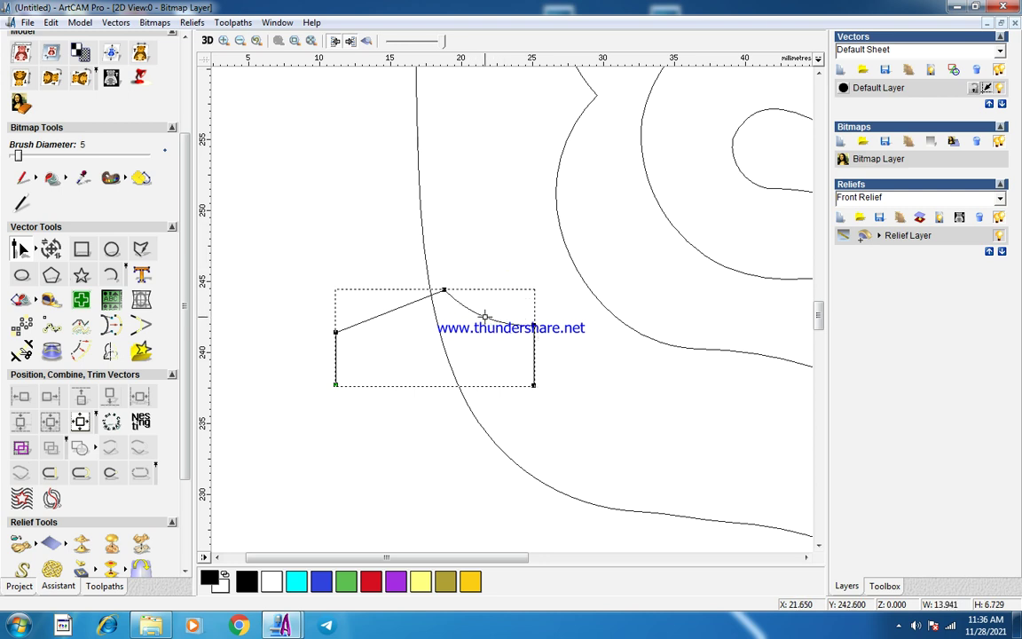
key("n")
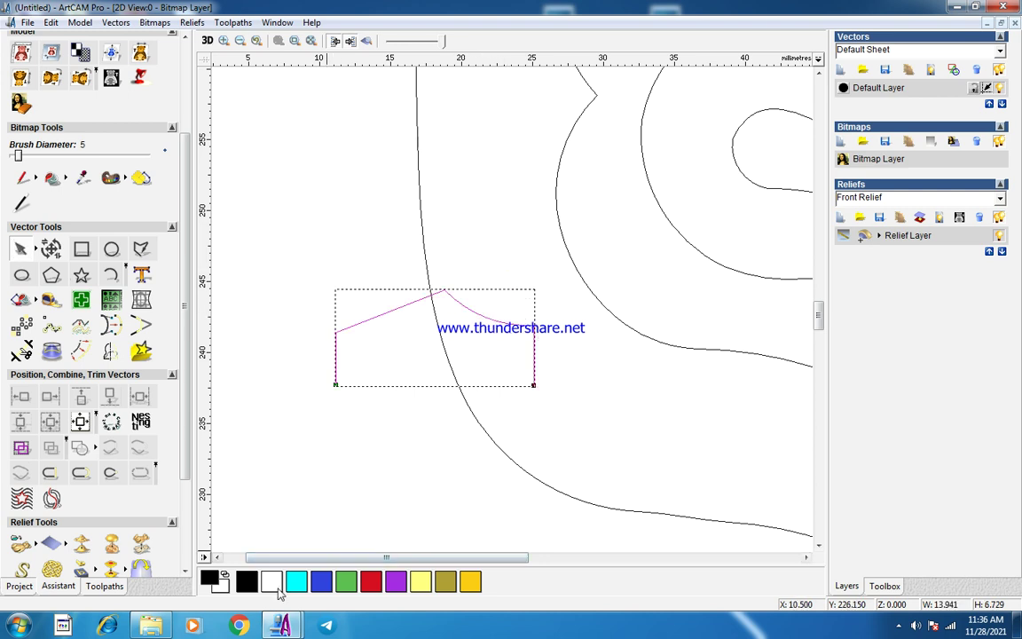
mouse_move(280, 627)
left_click(194, 541)
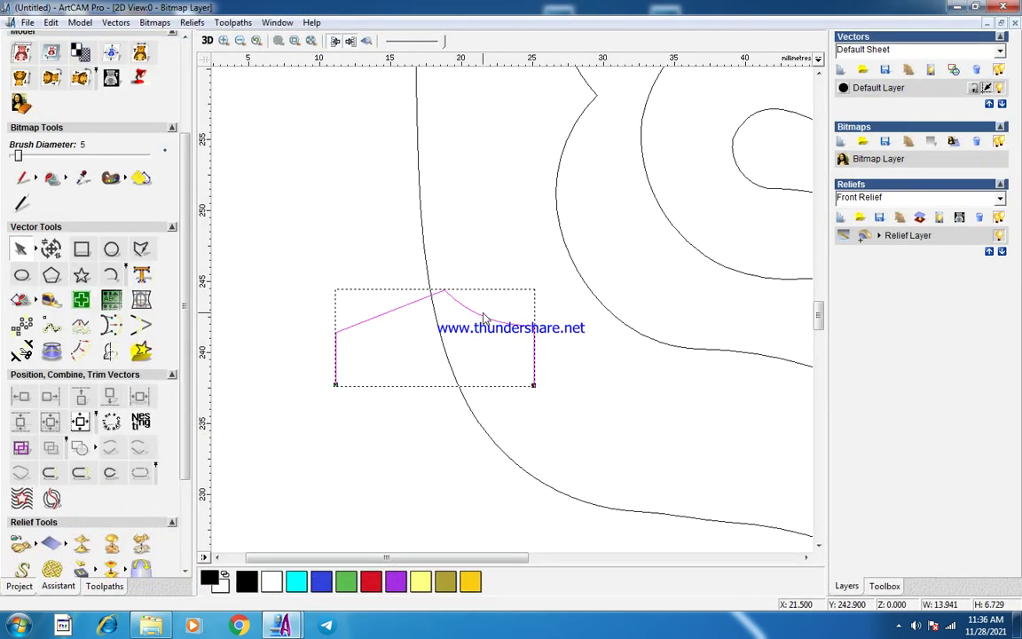
Try to move the profile's upper-right corner node slightly outwards.
scroll(483, 317, "up", 2)
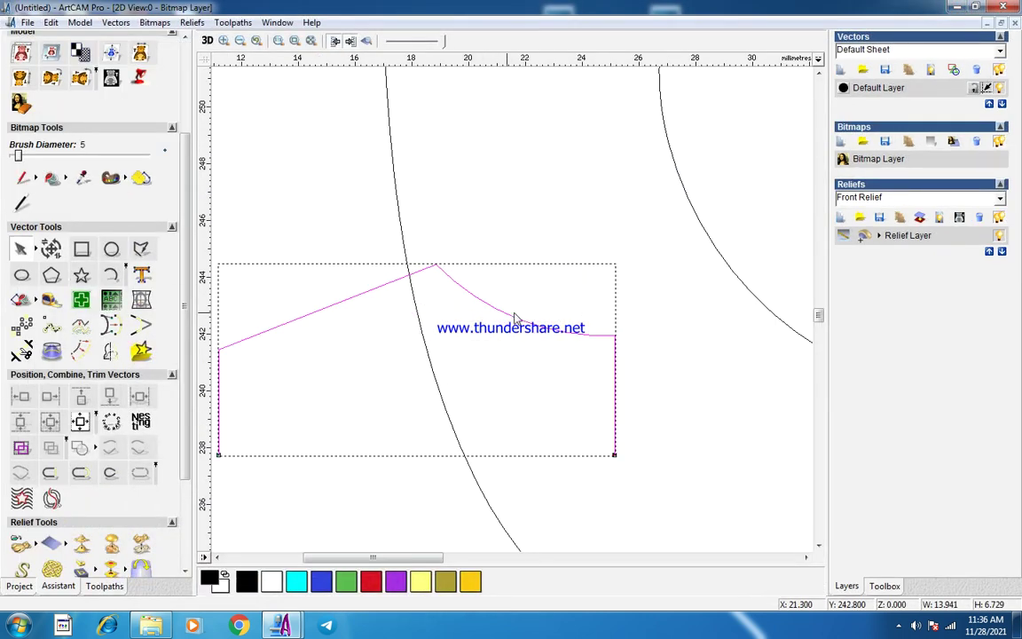
double_click(515, 317)
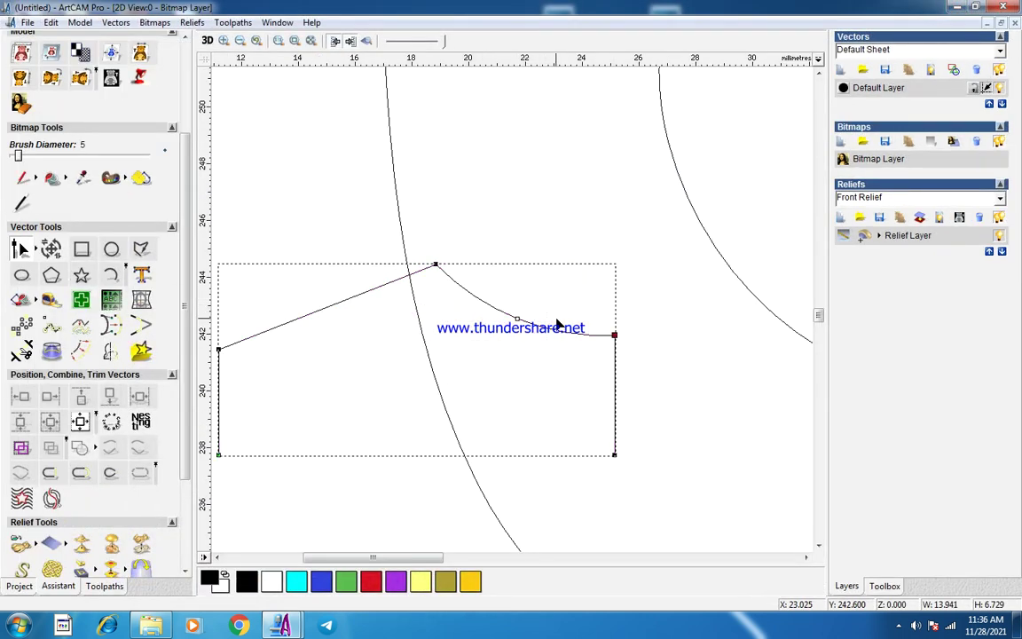
key("Right")
key("Right")
key("Right")
key("Right")
key("Right")
key("Right")
key("Right")
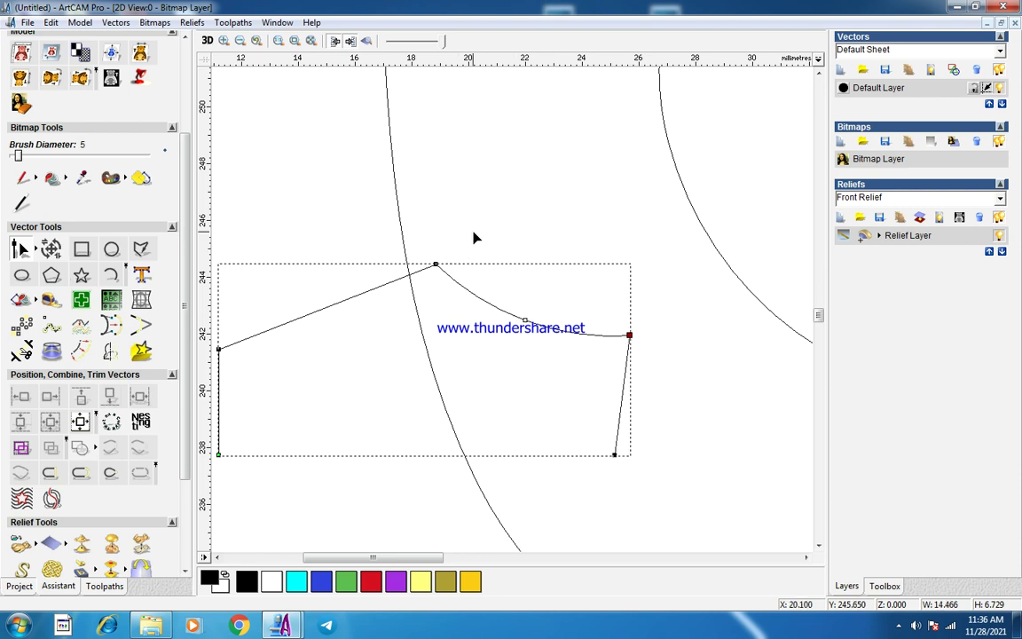
key("ctrl+z")
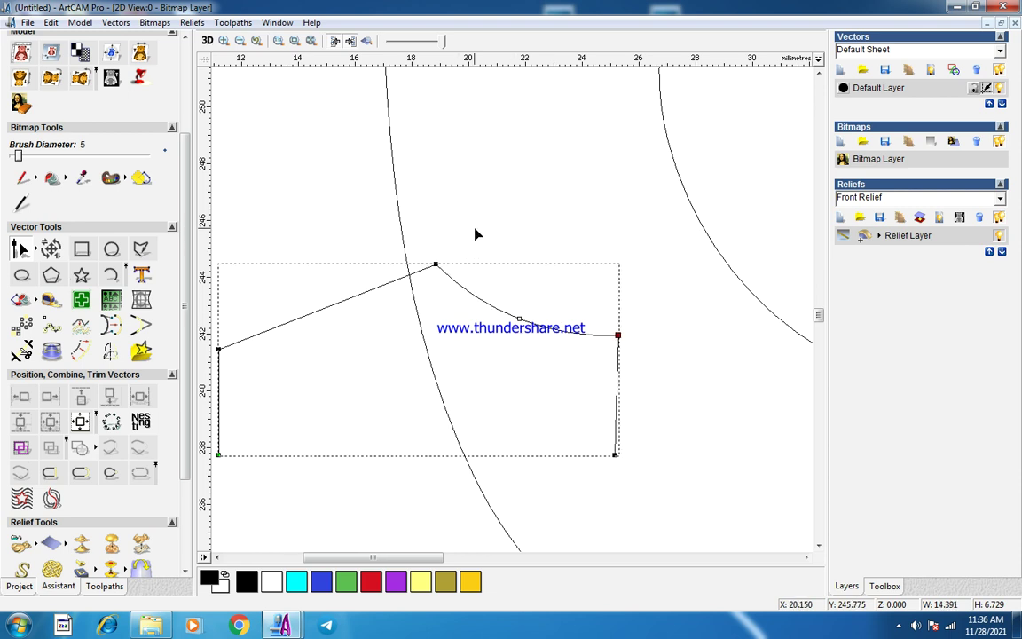
Lower the profile's upper-right corner node slightly and shift its peak node a little to the right.
mouse_move(599, 299)
left_mouse_down()
mouse_move(648, 381)
mouse_move(623, 350)
left_mouse_up()
key("Down")
key("Down")
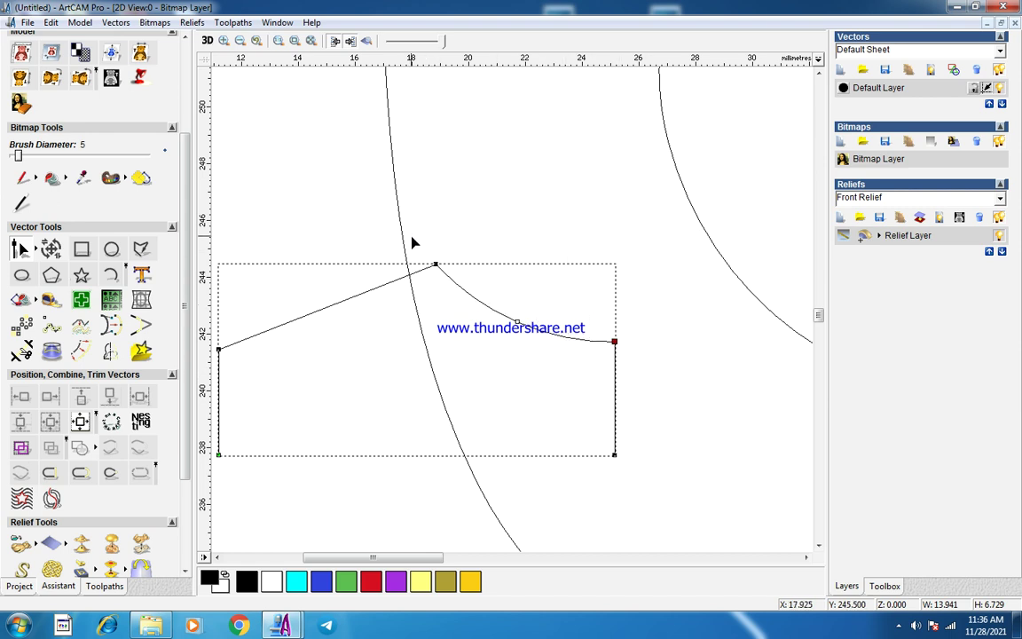
left_click_drag(412, 238, 462, 316)
key("Right")
key("Right")
key("Right")
scroll(263, 340, "down", 1)
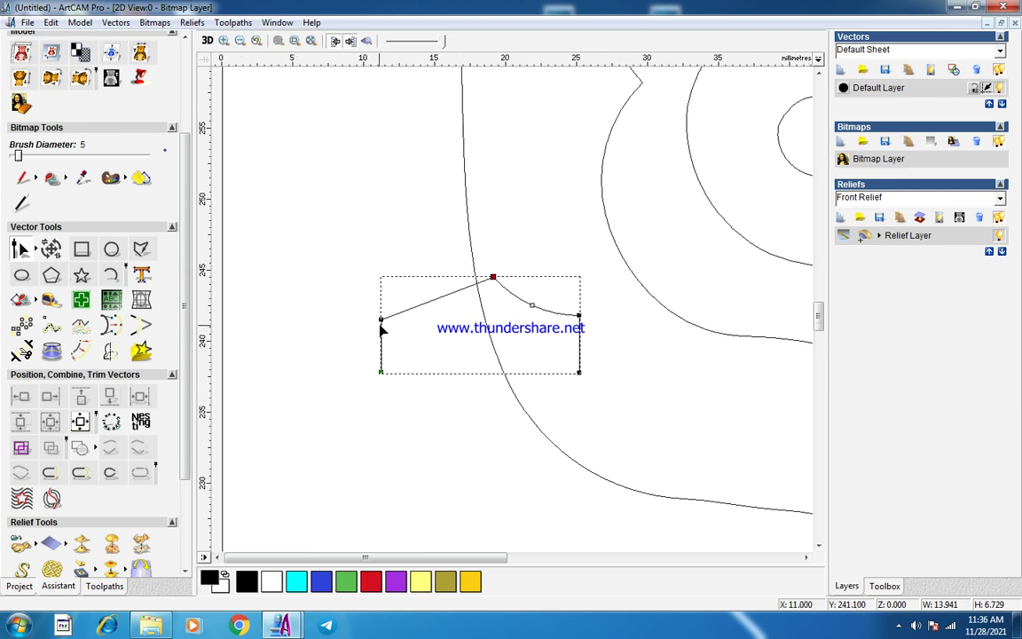
Raise the profile's upper-left corner node slightly and finish editing its nodes.
left_click_drag(364, 287, 397, 336)
key("Up")
left_click(399, 330)
scroll(461, 311, "down", 2)
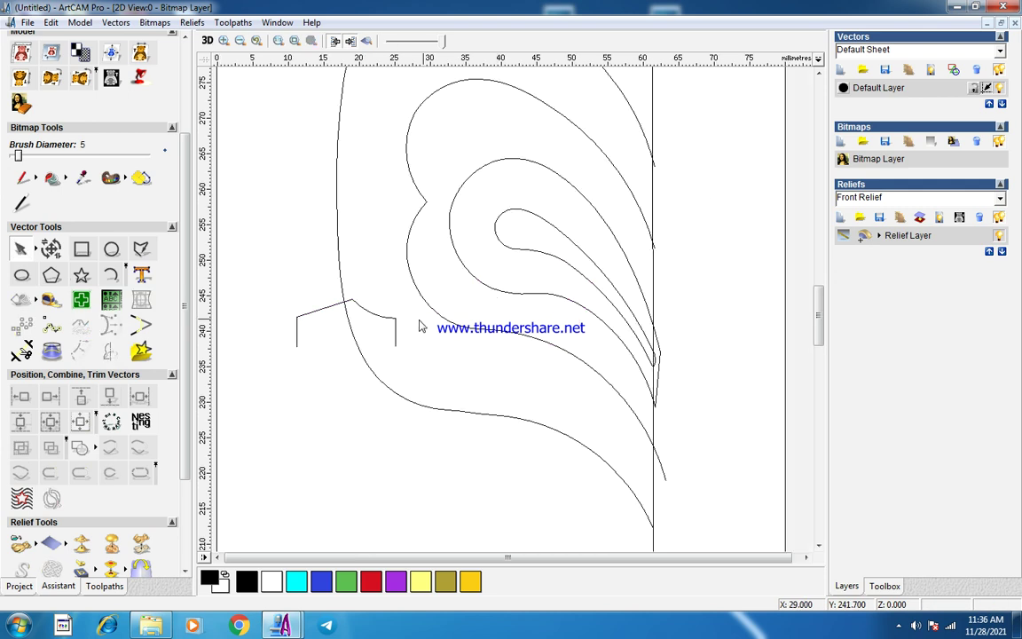
Raise the profile's two bottom end nodes and nudge its upper corners up, reducing the overall height to about 5.2 mm.
left_click(393, 319)
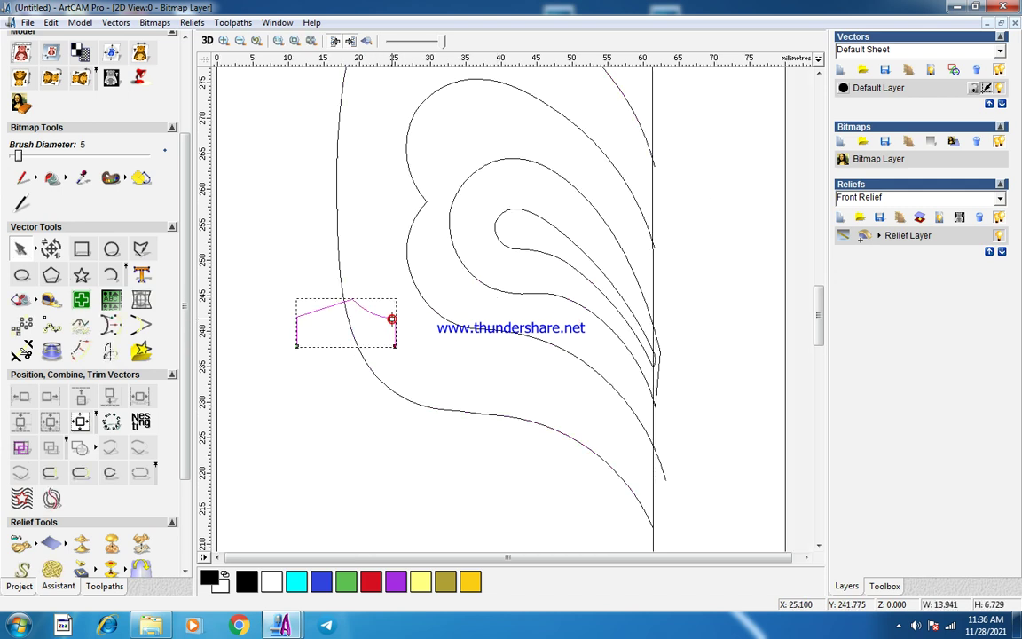
key("n")
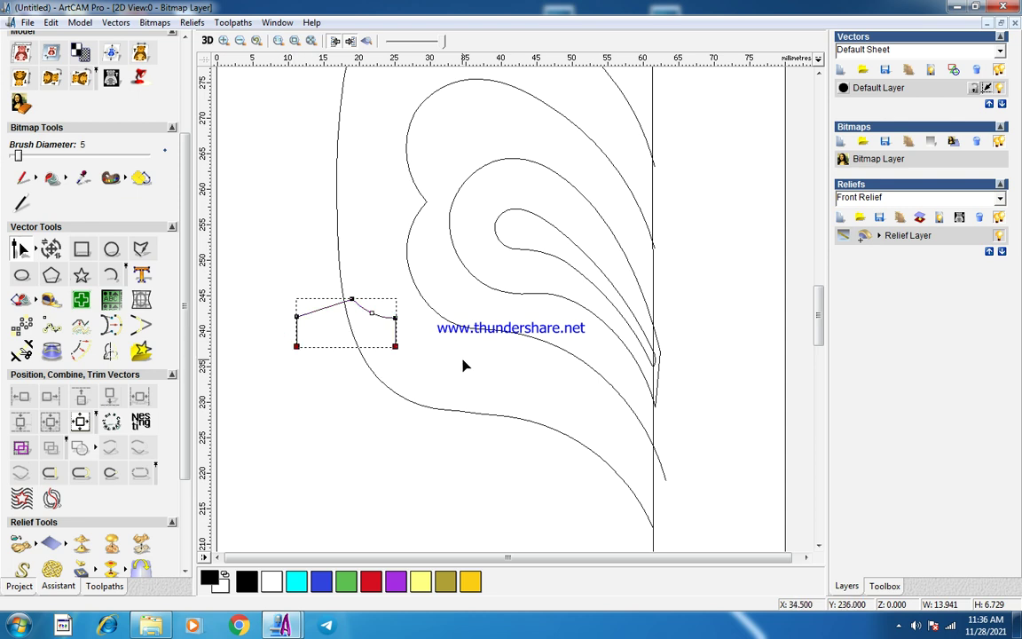
left_click_drag(279, 299, 307, 325)
left_click_drag(393, 310, 408, 323)
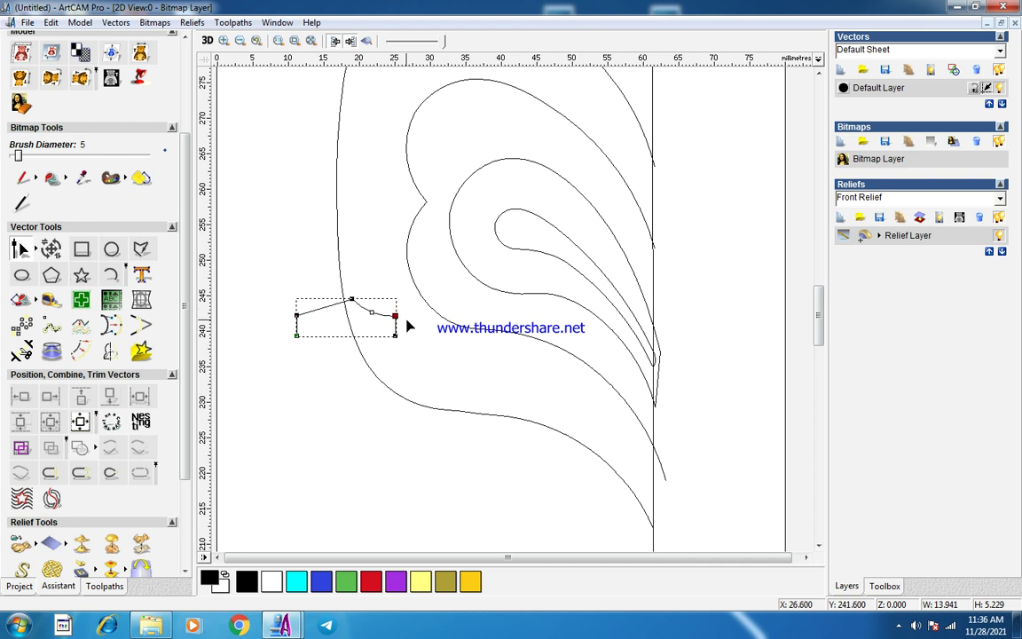
key("n")
left_click(338, 318)
Cut the notched inner outline and the outer leaf outline at matching points on their lower-left curves.
scroll(338, 318, "down", 1)
scroll(460, 313, "up", 1)
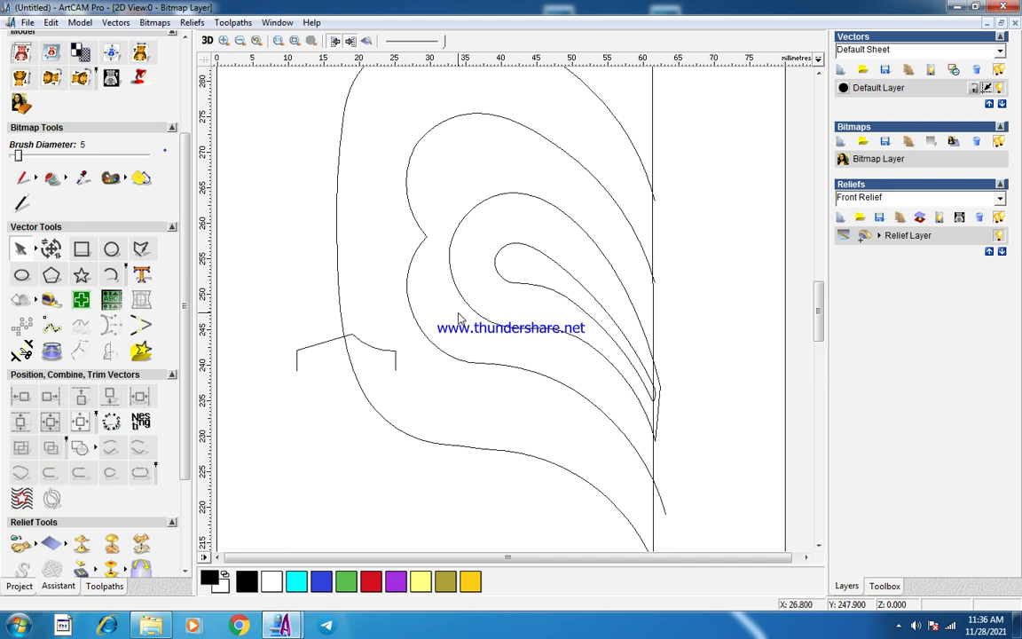
left_click(410, 304)
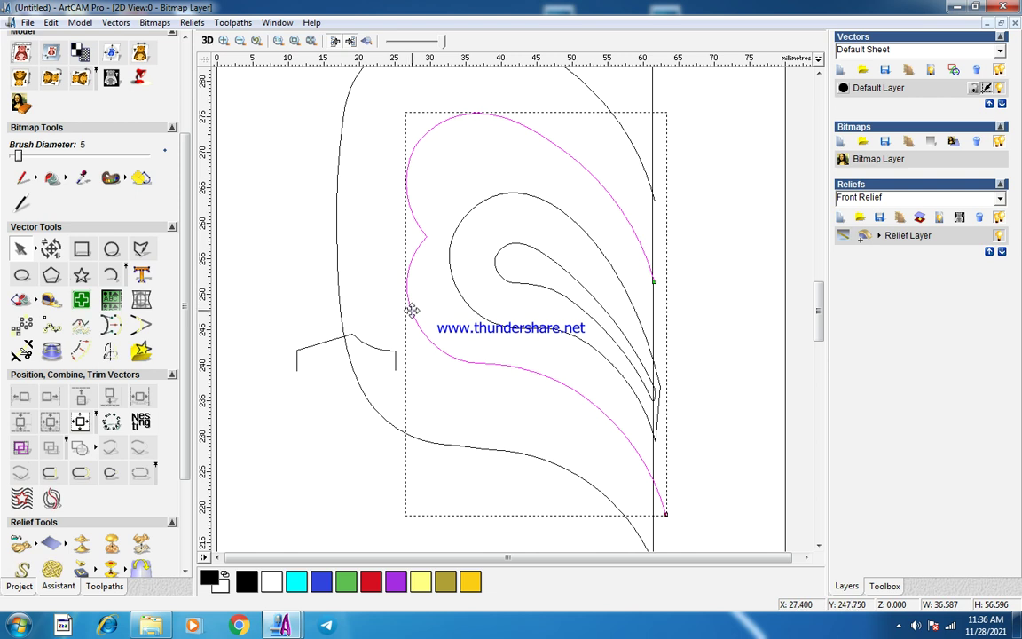
key("c")
left_click(341, 319)
key("c")
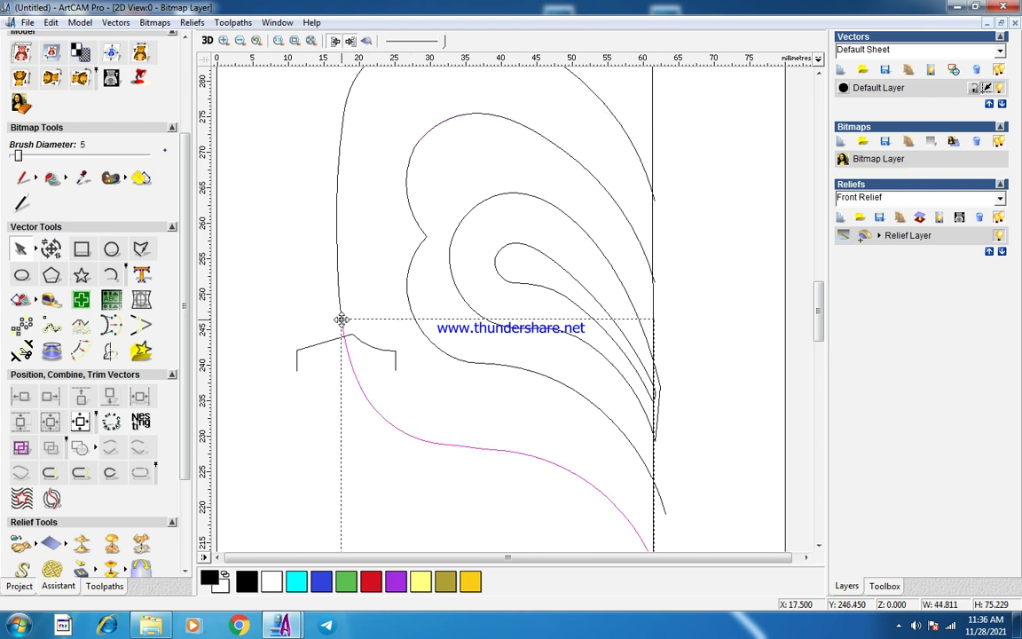
Cut the notched inner outline and the outer leaf outline again at their upper-left bends, separating their left-hand spans.
scroll(464, 240, "down", 1)
scroll(463, 245, "up", 1)
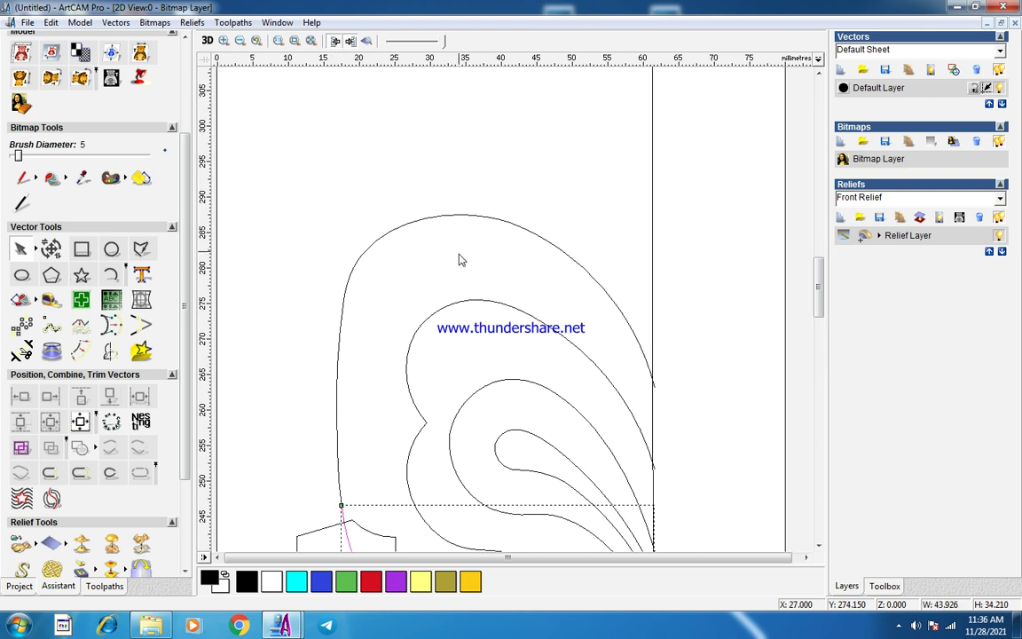
left_click(412, 340)
left_click(409, 352)
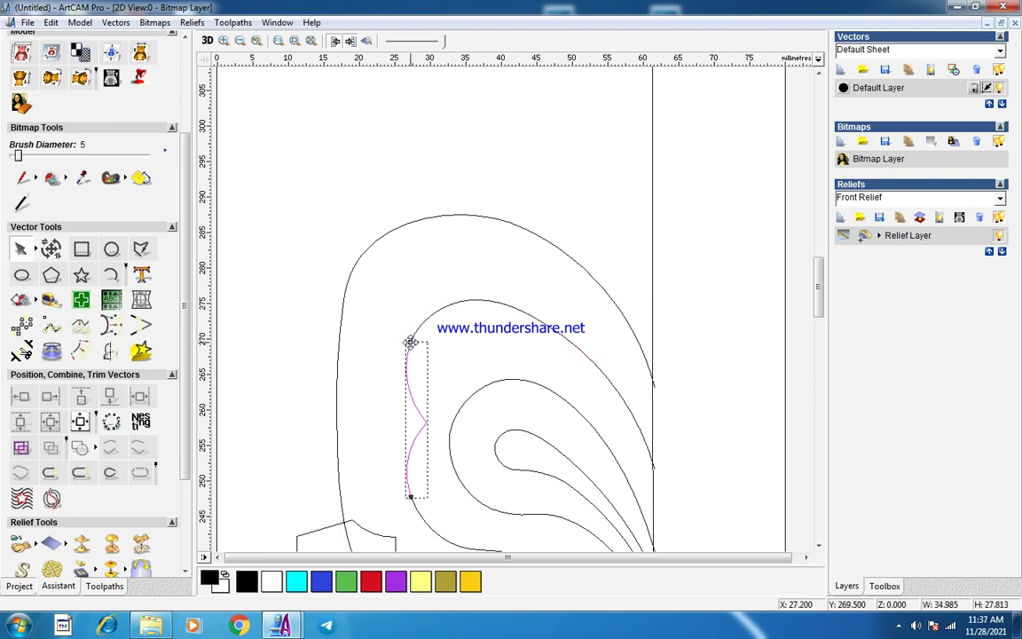
left_click(348, 271)
key("c")
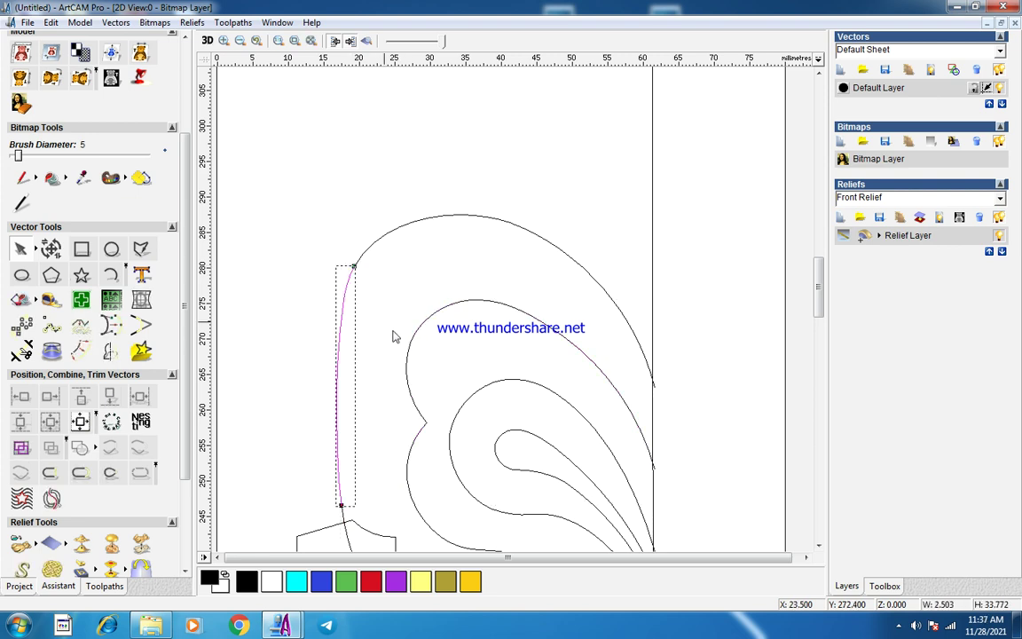
Open a Two Rail Sweep on the lower spans of the outer and notched outlines, and add the peaked profile as cross section.
scroll(476, 330, "down", 1)
scroll(479, 344, "up", 1)
left_click(472, 358)
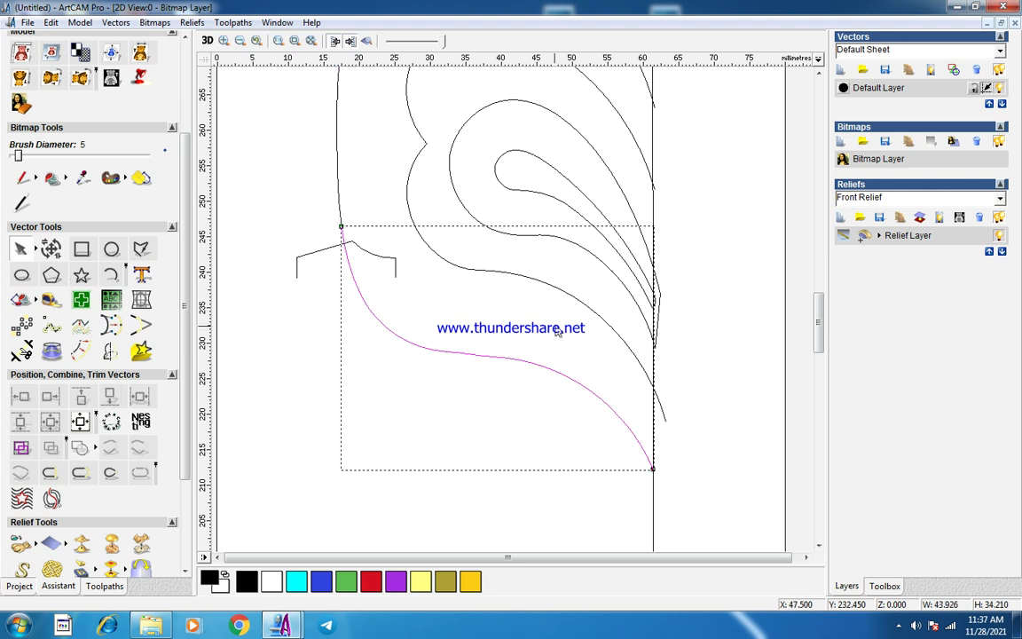
left_click(576, 303, "shift")
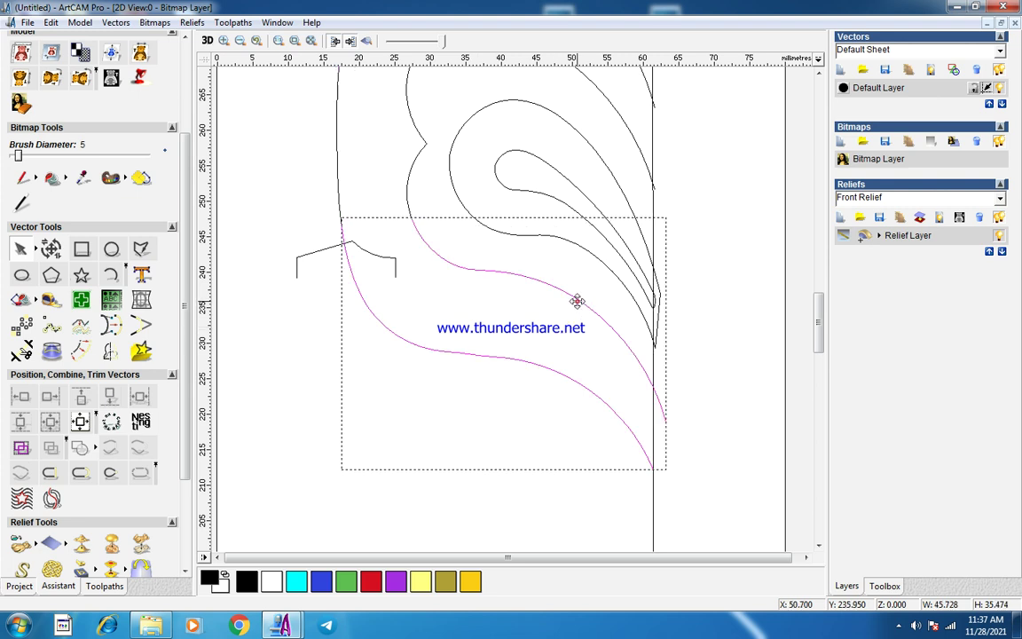
scroll(185, 401, "down", 3)
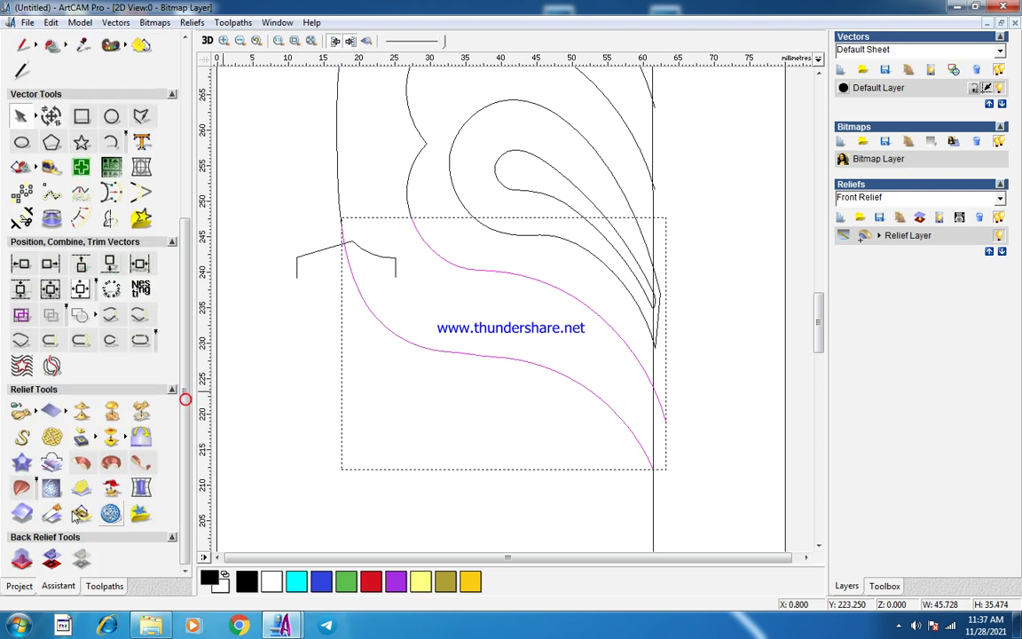
left_click(21, 439)
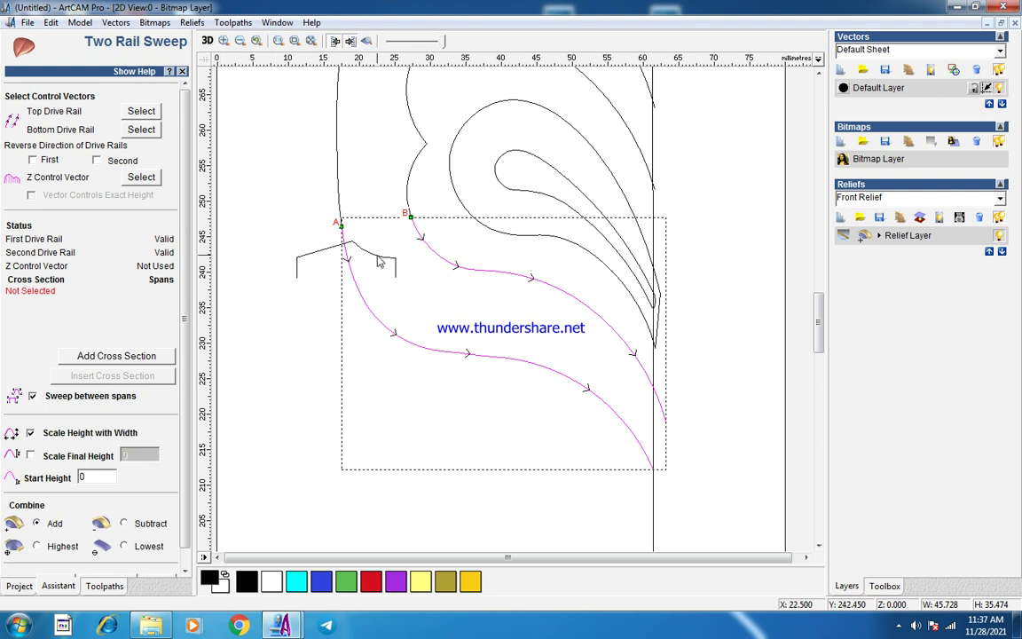
left_click(344, 242)
left_click(116, 356)
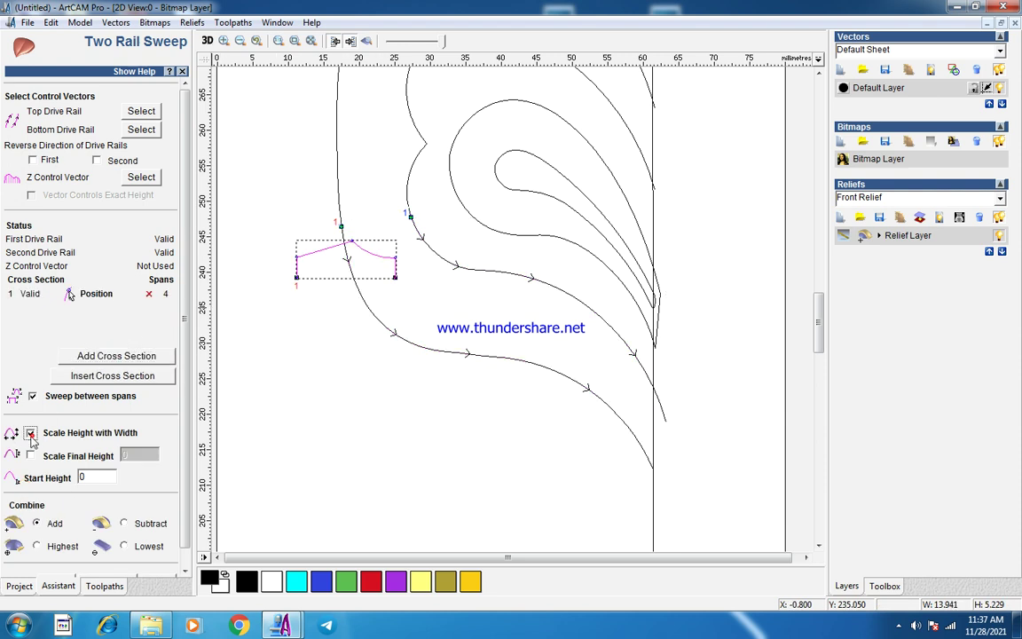
Scale the sweep's final height to 5 instead of scaling with width, combine as Highest, calculate it and preview the relief.
left_click(78, 456)
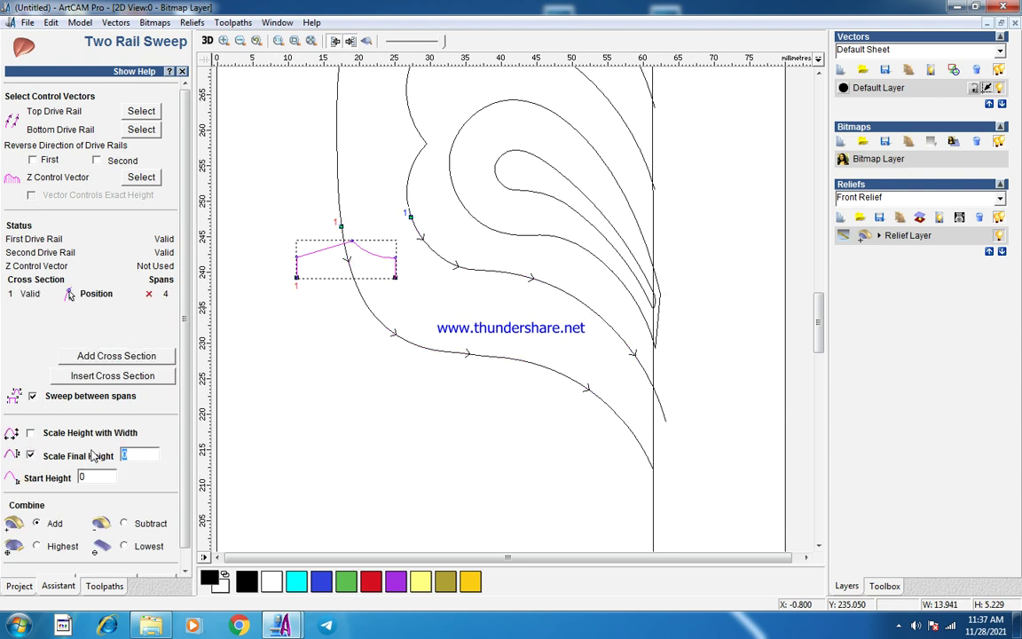
left_click(36, 547)
left_click(182, 493)
left_click(107, 564)
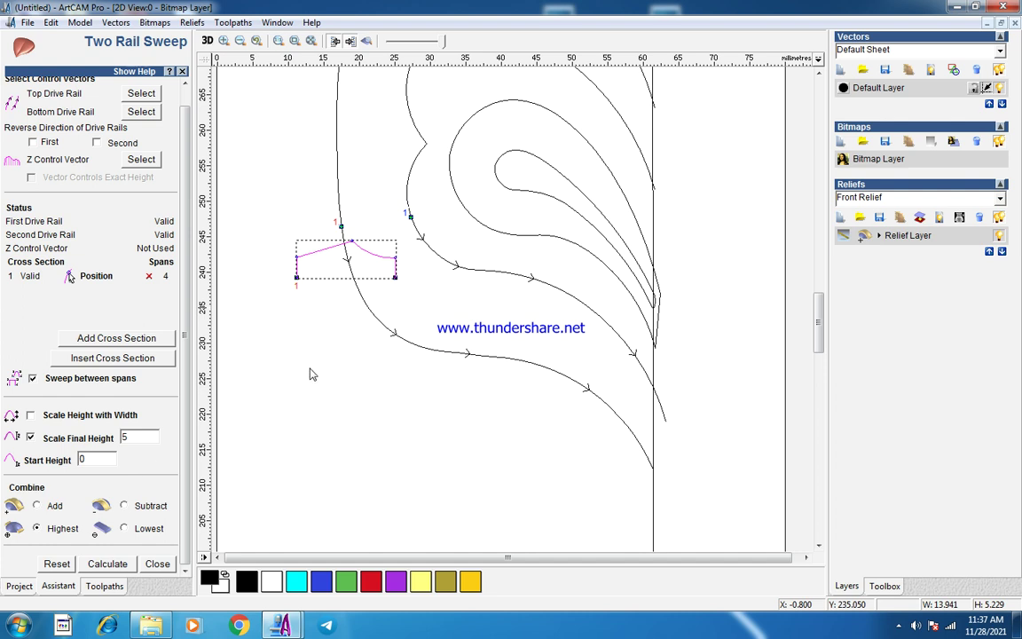
left_click(351, 41)
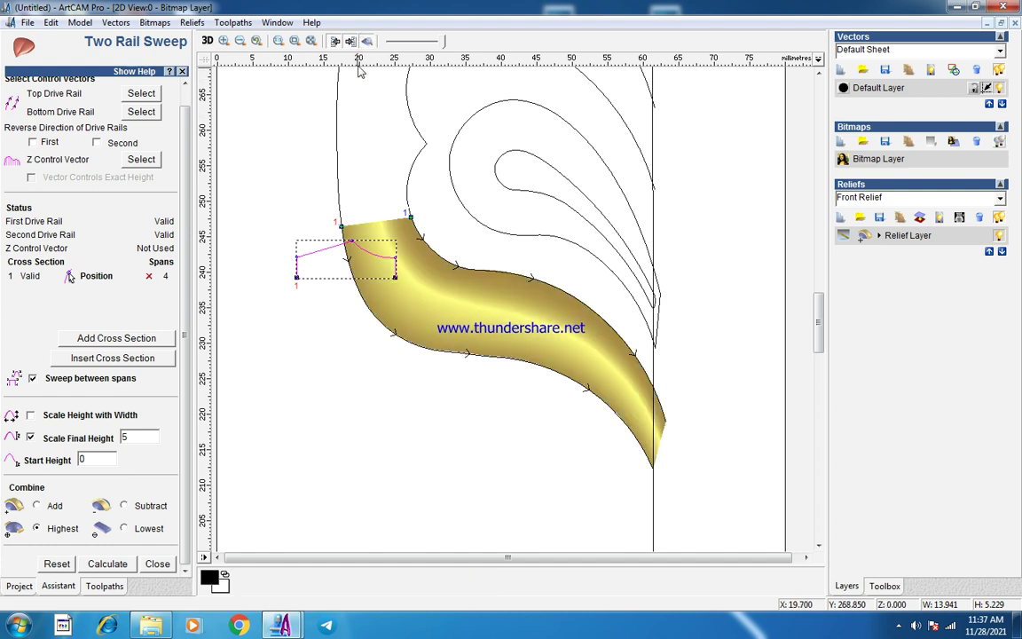
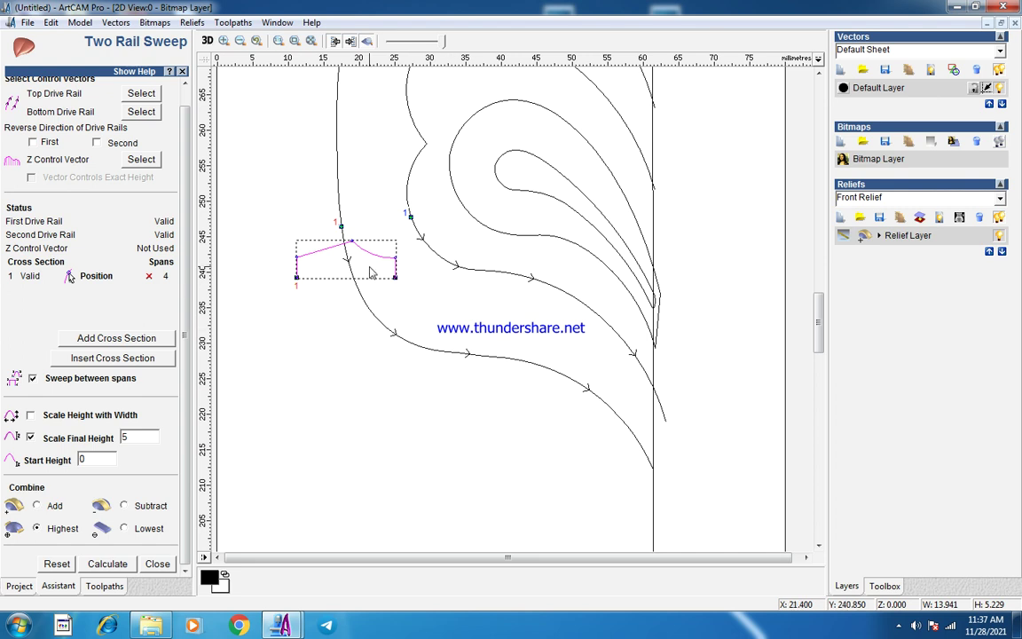
Edit the cross-section profile's nodes and raise its upper-left corner by about 1 mm.
scroll(372, 273, "up", 1)
key("n")
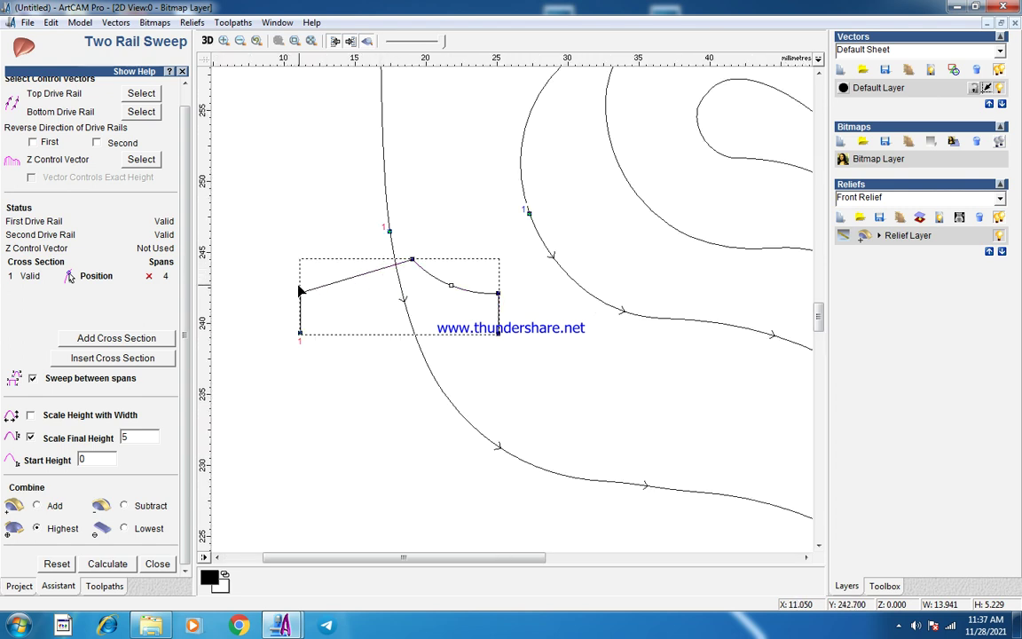
left_click_drag(291, 285, 328, 303)
key("Up")
key("Up")
key("Up")
key("Up")
key("Up")
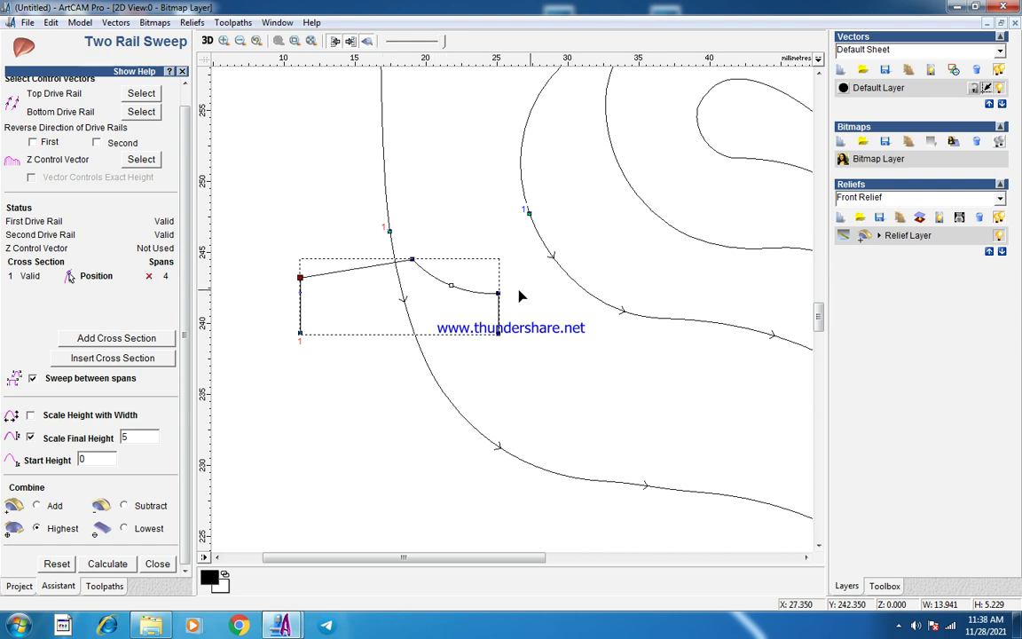
Raise the profile's upper-right corner node slightly, adjusting the end of its concave curve.
left_click_drag(480, 269, 516, 302)
key("Up")
key("Up")
key("Up")
key("Up")
key("Up")
key("Up")
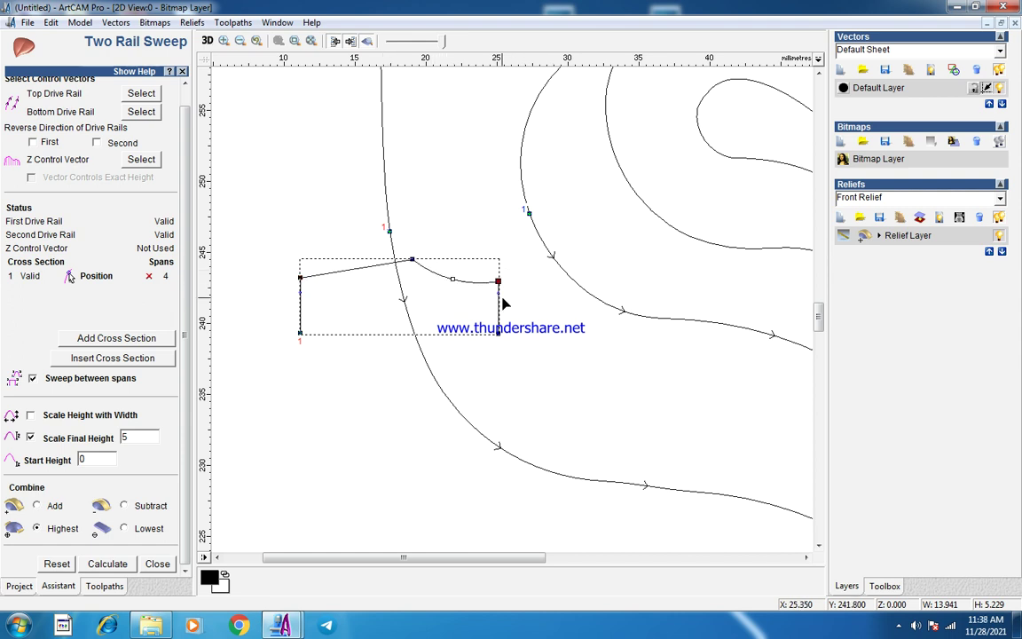
key("Down")
key("Up")
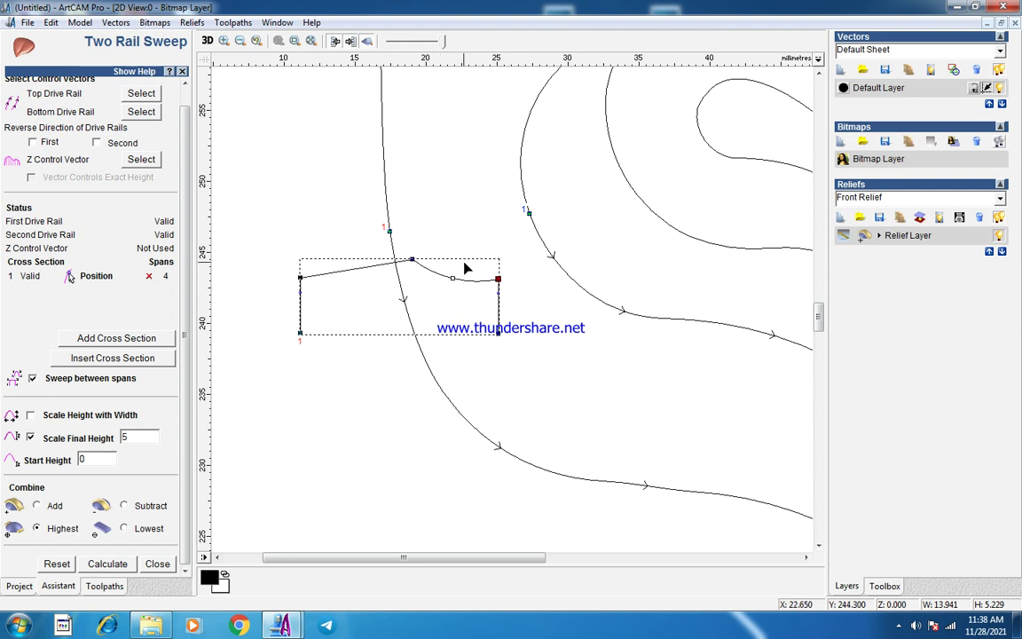
key("Down")
key("Down")
Shift the profile's peak node to the right by about 1.5 mm and finish editing its nodes.
left_click(414, 259)
key("Right")
key("Right")
key("Right")
key("Right")
key("Right")
key("Right")
key("Right")
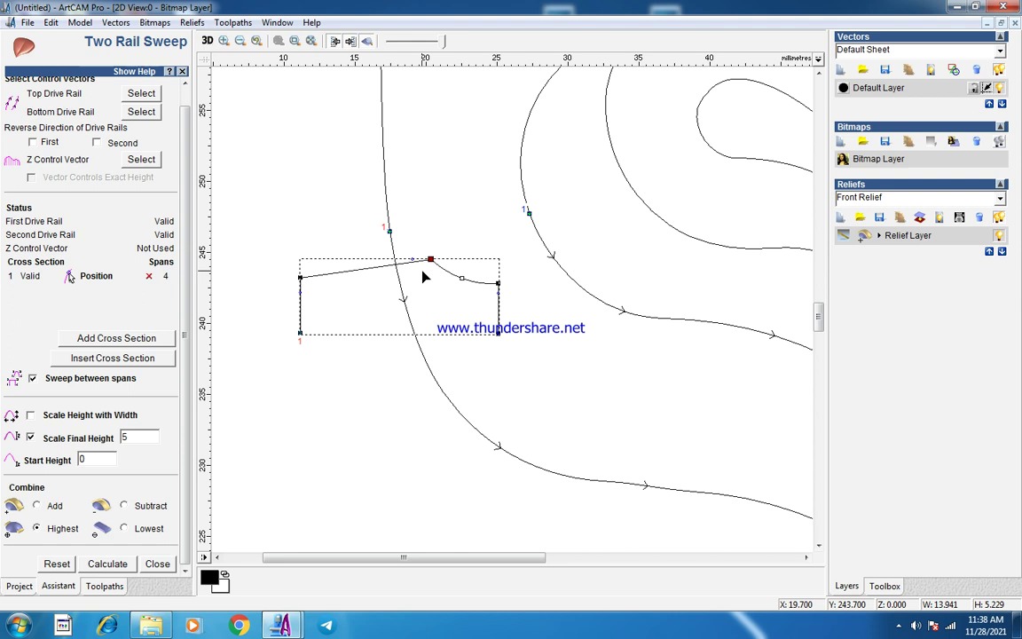
key("n")
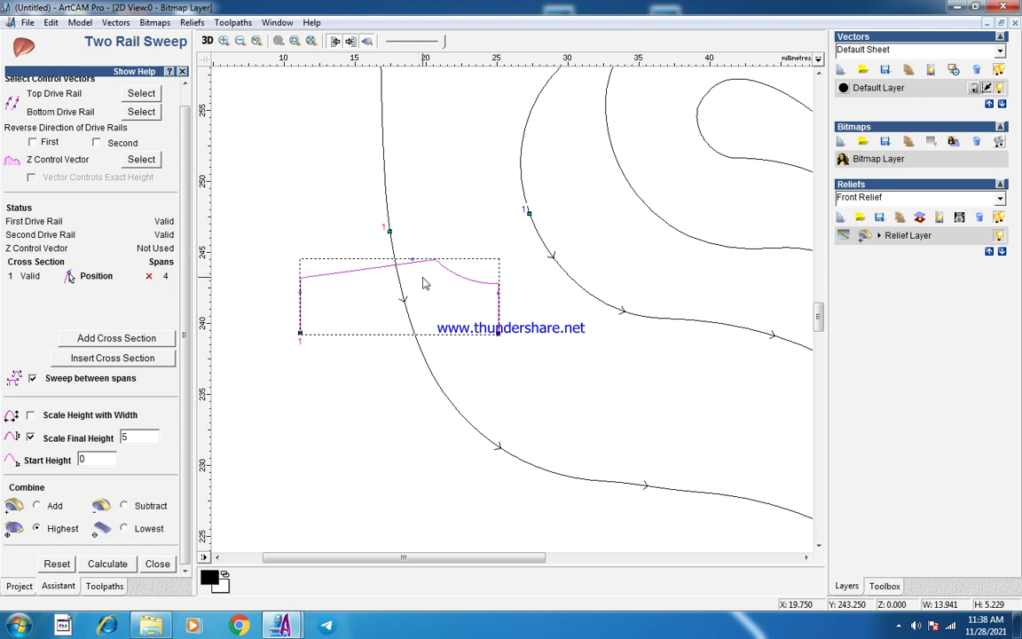
Cut both drive rails near the middle of their lower bends, separating the right-hand spans that run to the vertical line.
scroll(482, 297, "down", 1)
left_click(464, 348)
left_click(474, 407)
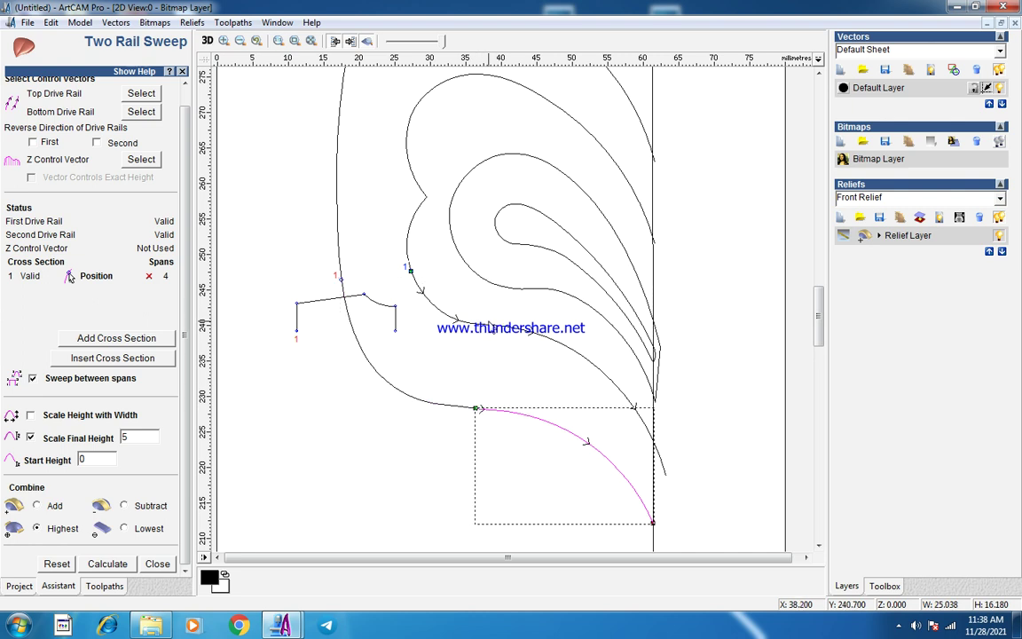
left_click(488, 323)
left_click(488, 323)
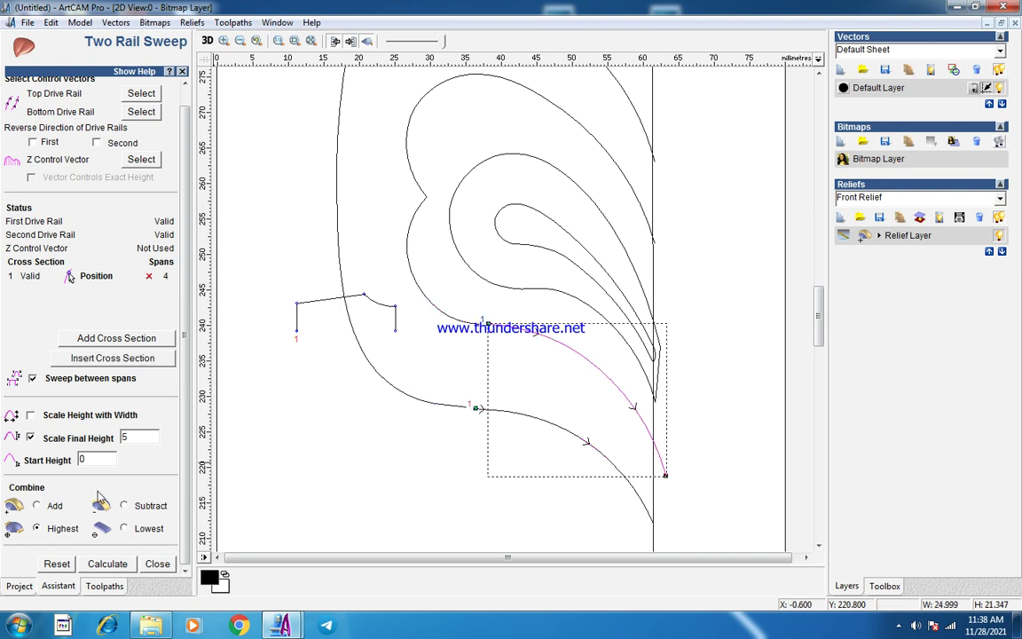
Try the two-rail sweep along the right-hand rail spans, inspect its surface and undo it.
left_click(99, 564)
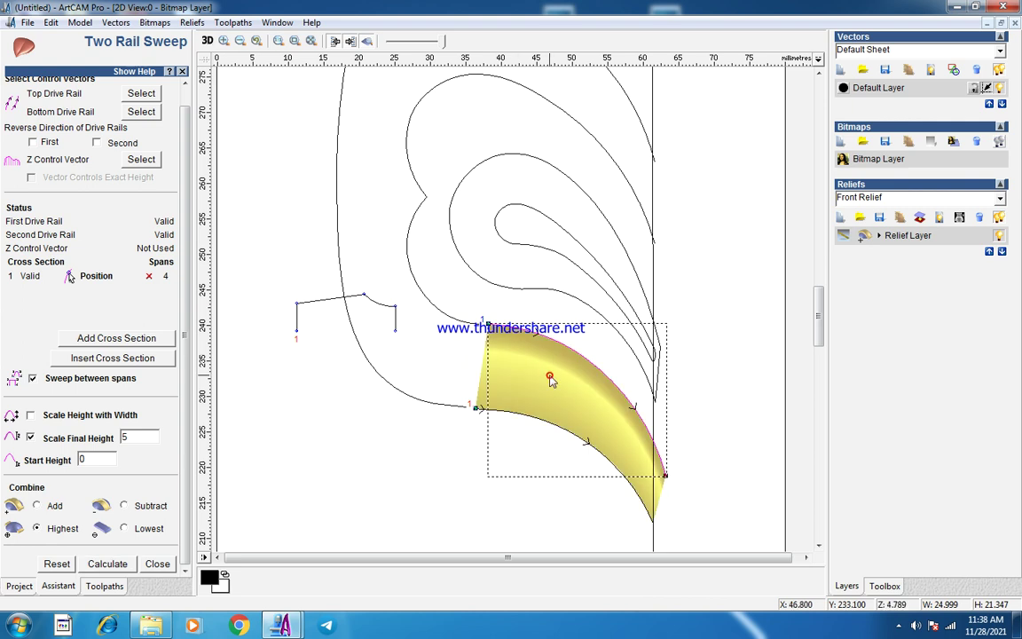
scroll(439, 308, "up", 2)
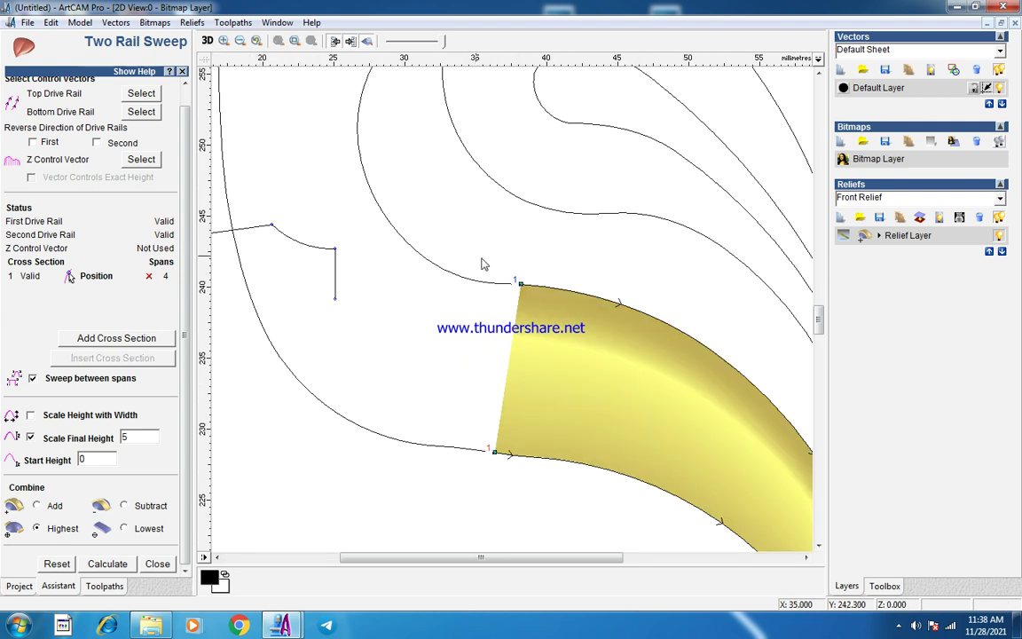
scroll(470, 253, "down", 2)
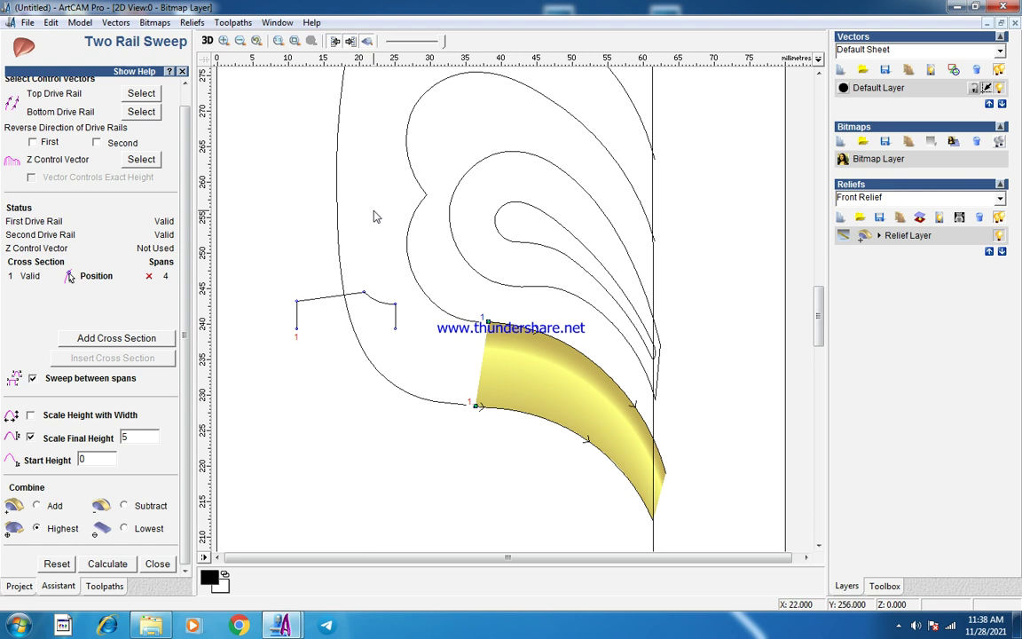
key("ctrl+z")
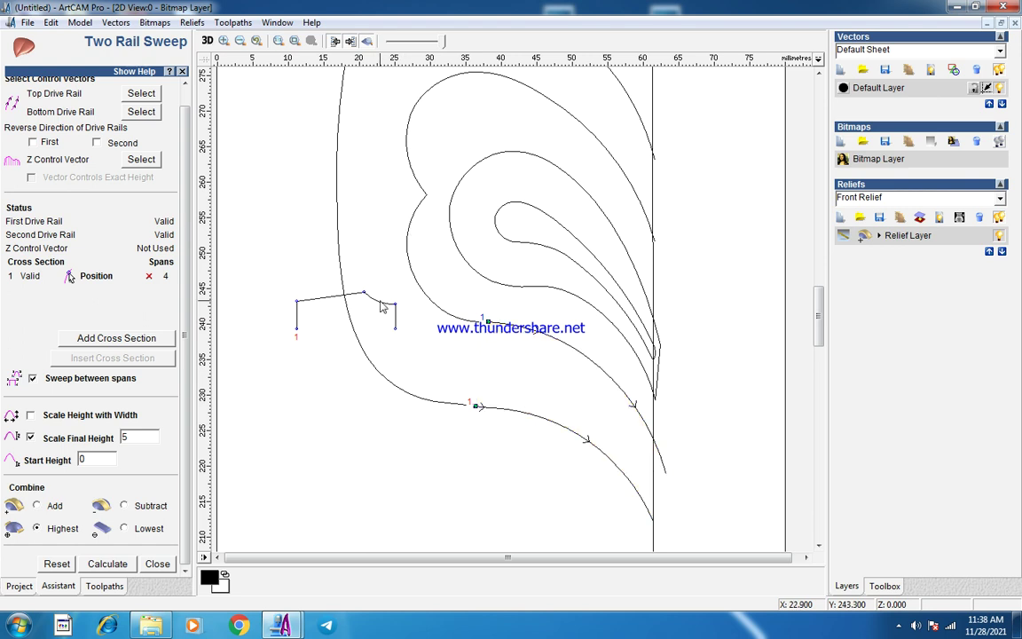
Raise the profile's two bottom end nodes, reducing its overall height to about 3.7 mm.
left_click(381, 303)
left_click_drag(281, 318, 469, 353)
key("Up")
key("Up")
key("Up")
key("Up")
key("Up")
key("Up")
key("Up")
key("Up")
key("Up")
key("Up")
key("Up")
key("Up")
key("Up")
key("Up")
key("Up")
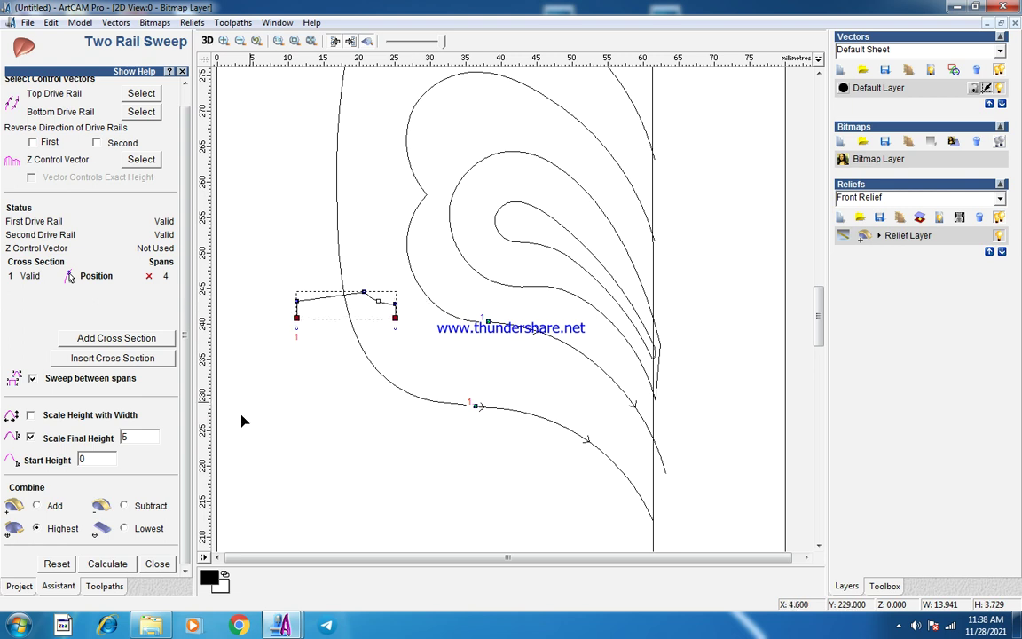
Calculate the sweep along the right-hand rail spans with the shortened profile and inspect the relief in 3D.
left_click(107, 563)
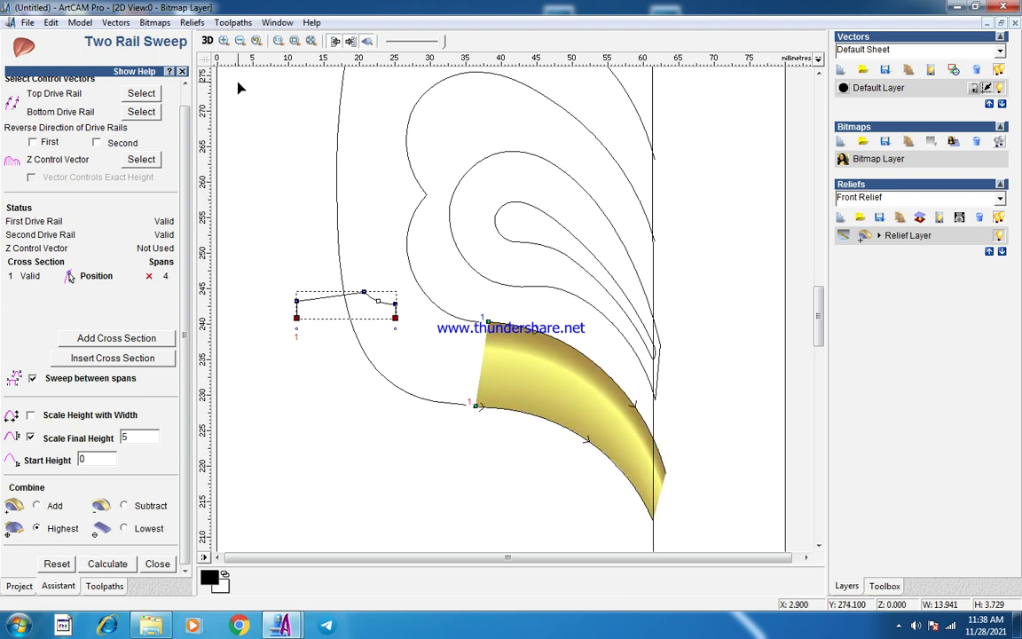
left_click(207, 41)
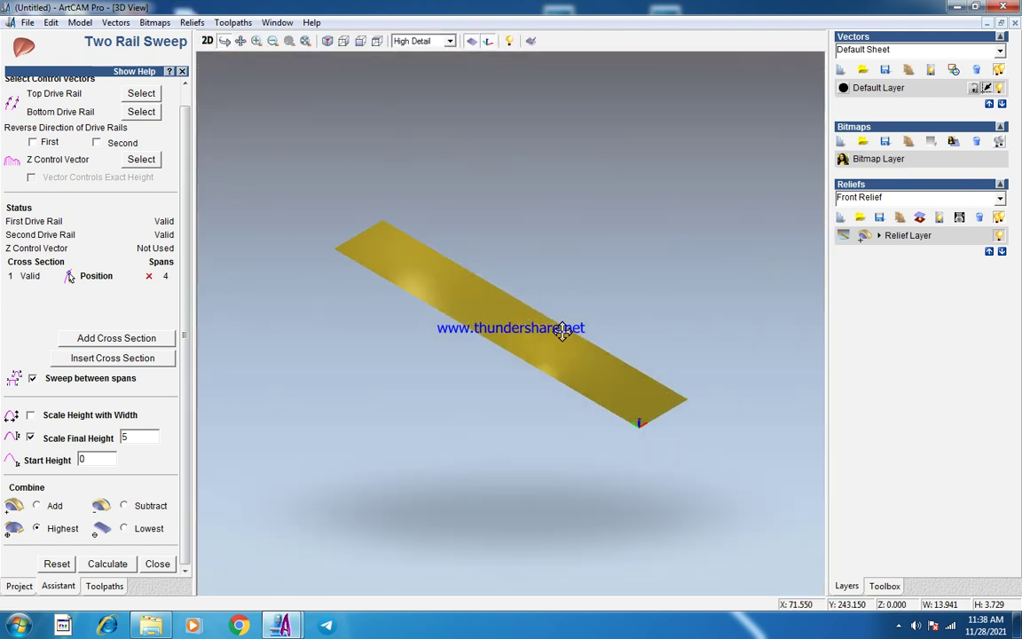
scroll(594, 331, "up", 5)
scroll(724, 342, "up", 1)
scroll(723, 355, "down", 4)
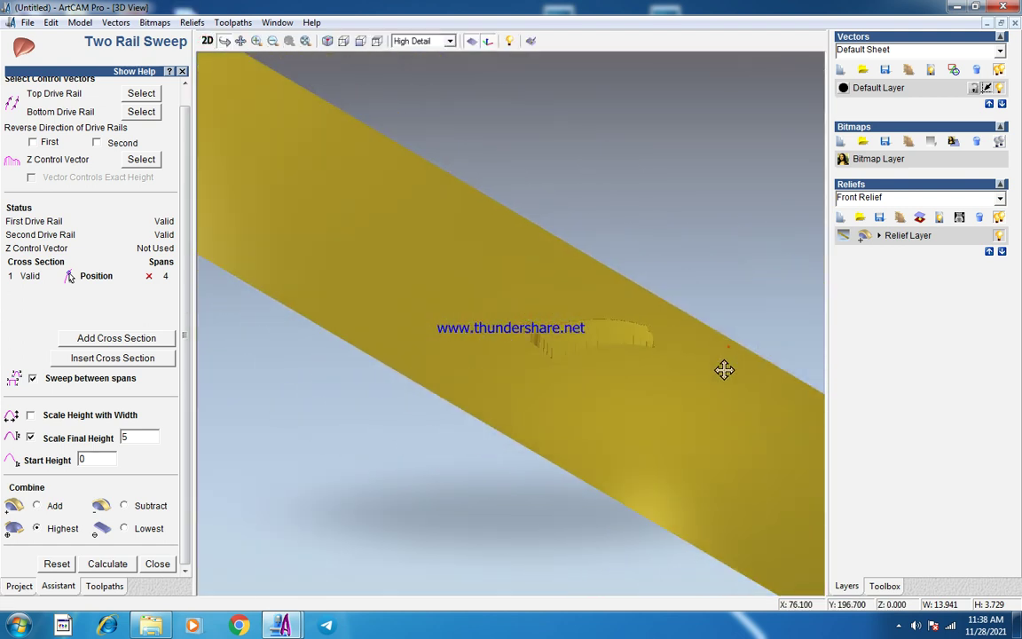
left_click_drag(724, 369, 390, 332)
left_click_drag(409, 299, 446, 349)
left_click(206, 41)
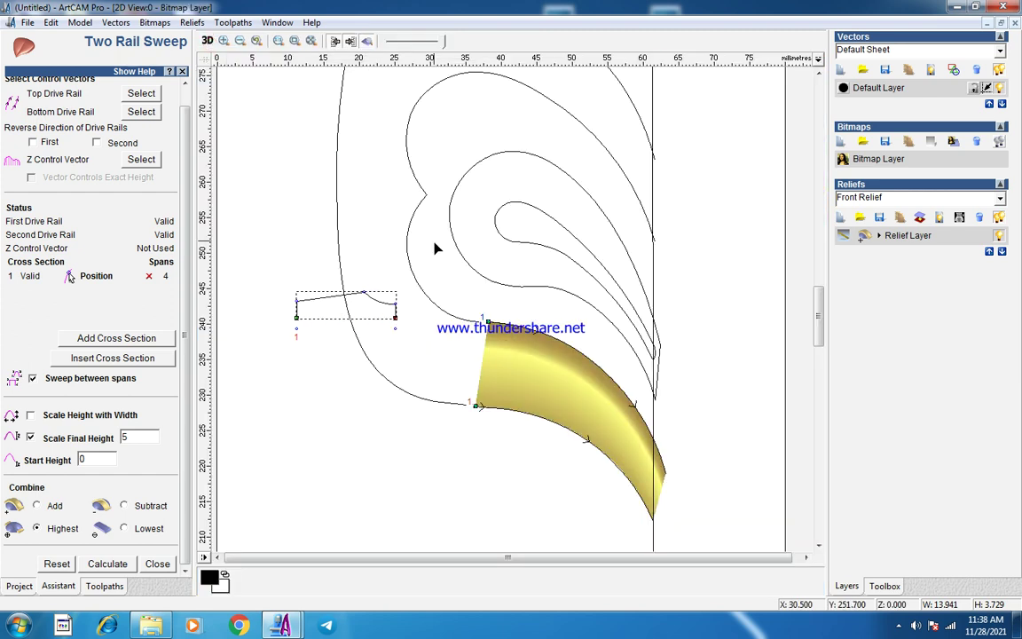
Raise the profile's upper-left corner node slightly and recalculate the sweep along the right-hand rail spans.
scroll(433, 247, "up", 2)
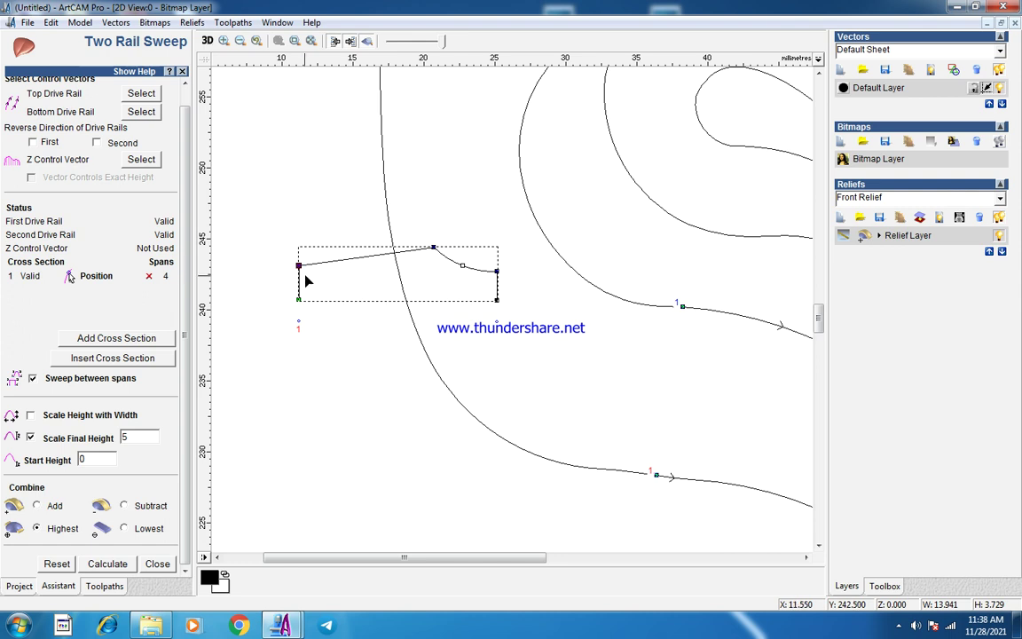
key("n")
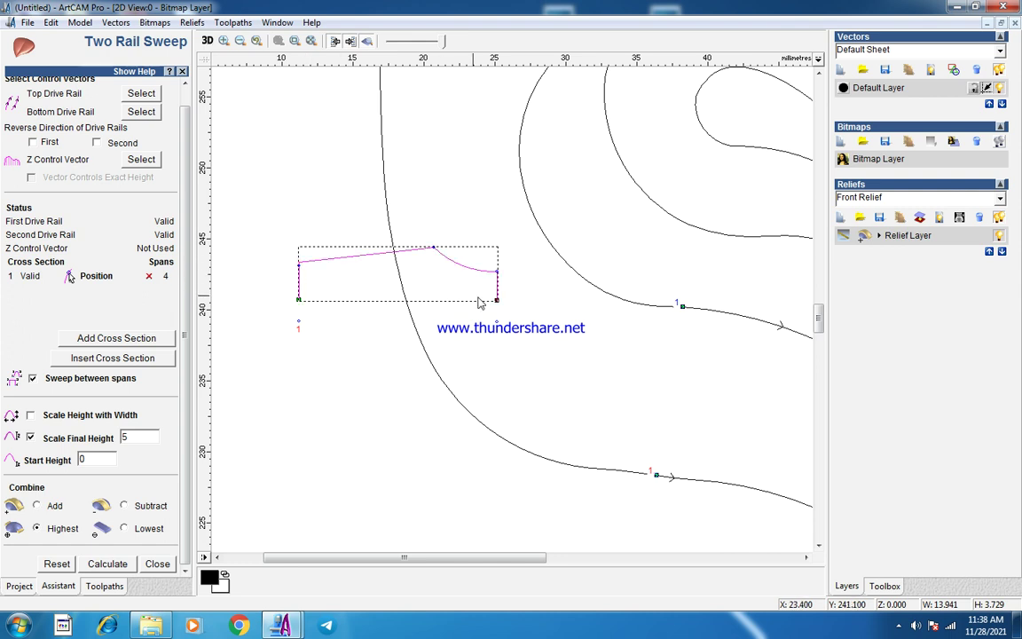
scroll(480, 303, "down", 1)
left_click(107, 563)
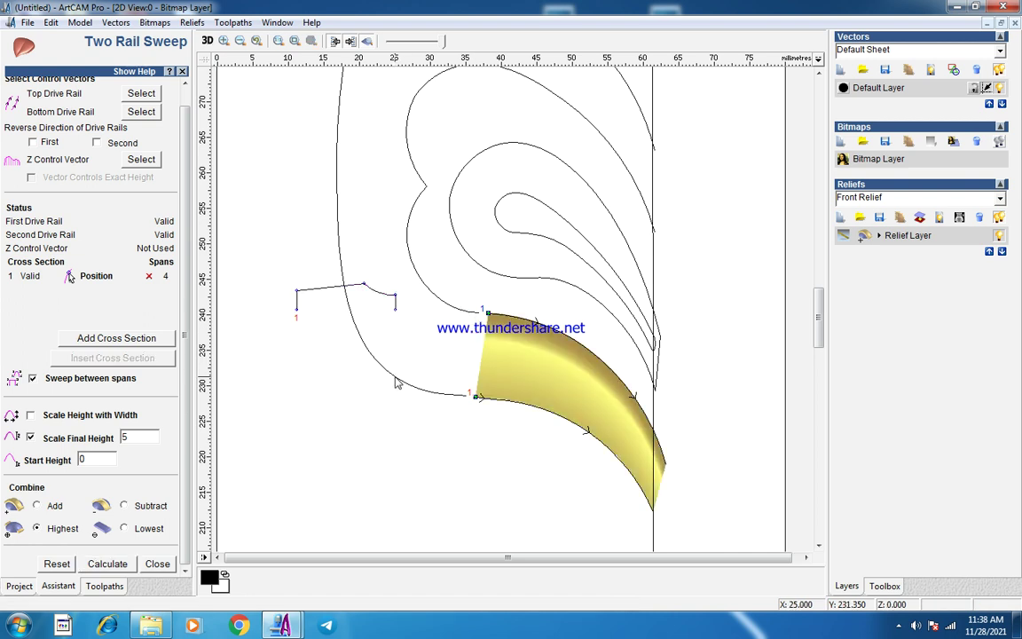
Use the adjoining left-hand spans of both lower outlines as drive rails and calculate their sweep with the same cross section.
left_click(359, 340)
left_click(458, 305, "shift")
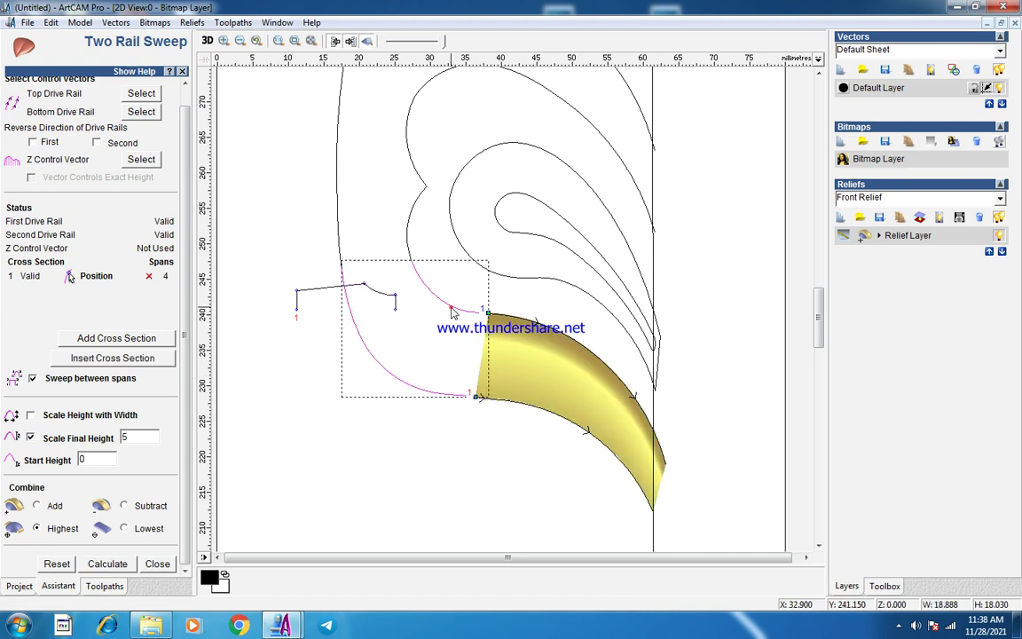
left_click(139, 94)
left_click(106, 566)
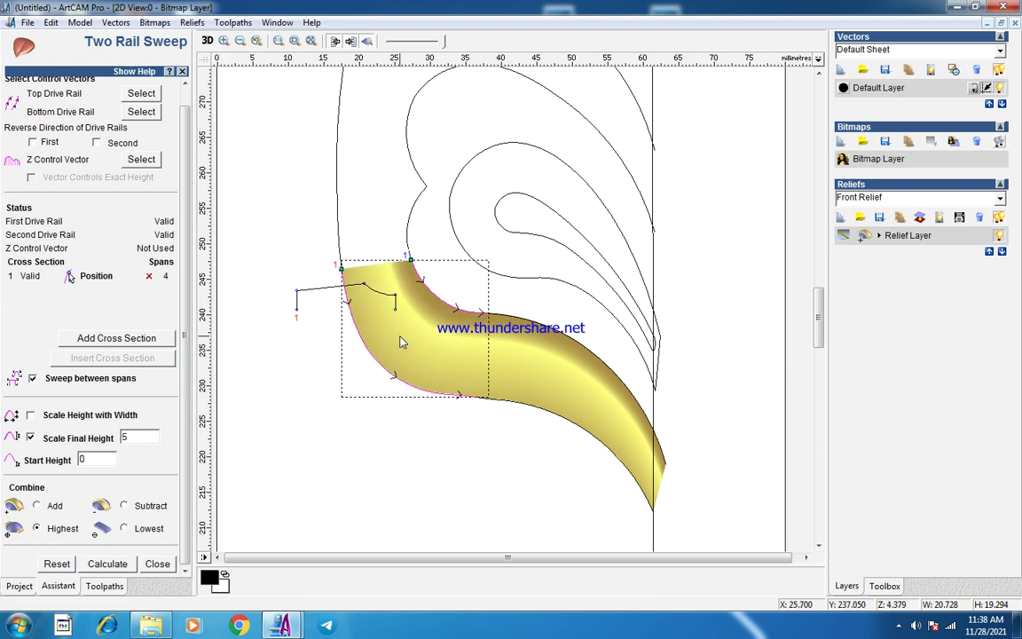
left_click(400, 340)
Cut the outer leaf outline at the crown of its top curve, separating the descending right-hand span.
scroll(474, 225, "down", 2)
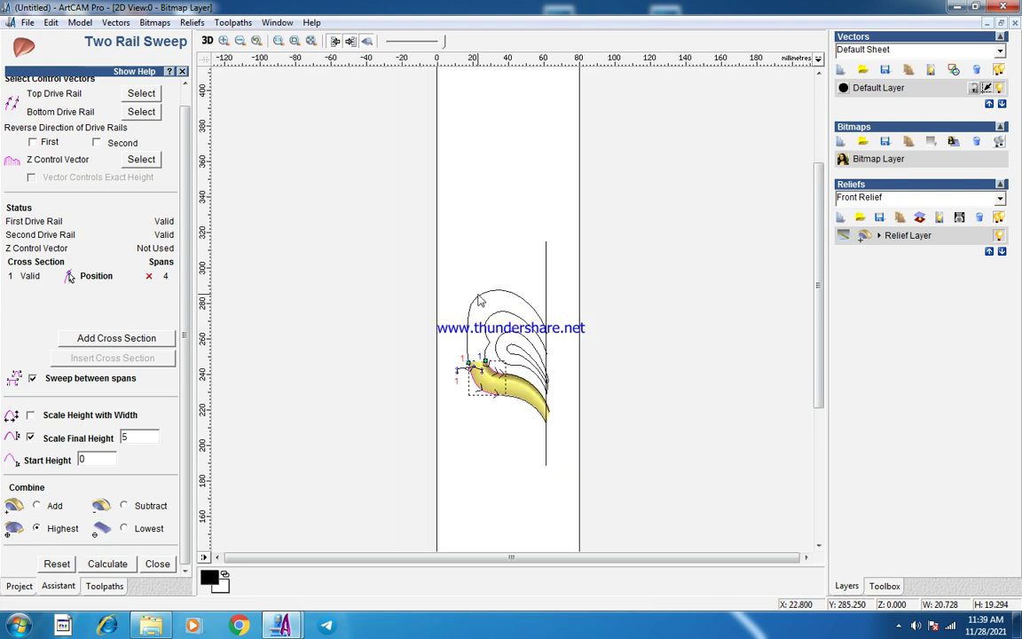
left_click(499, 291)
scroll(500, 292, "up", 3)
scroll(538, 351, "down", 1)
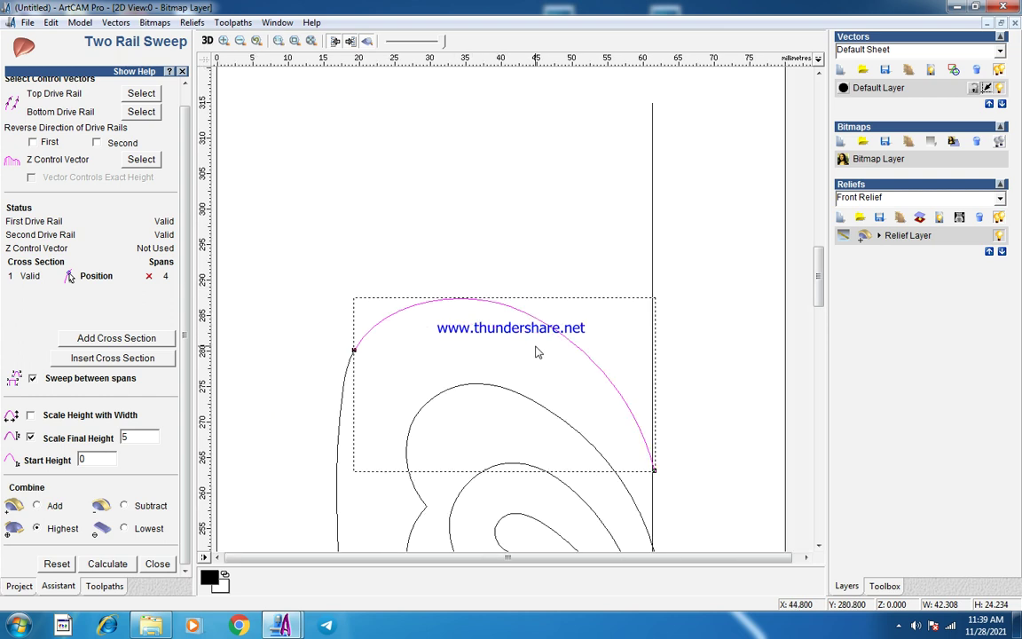
left_click(477, 386)
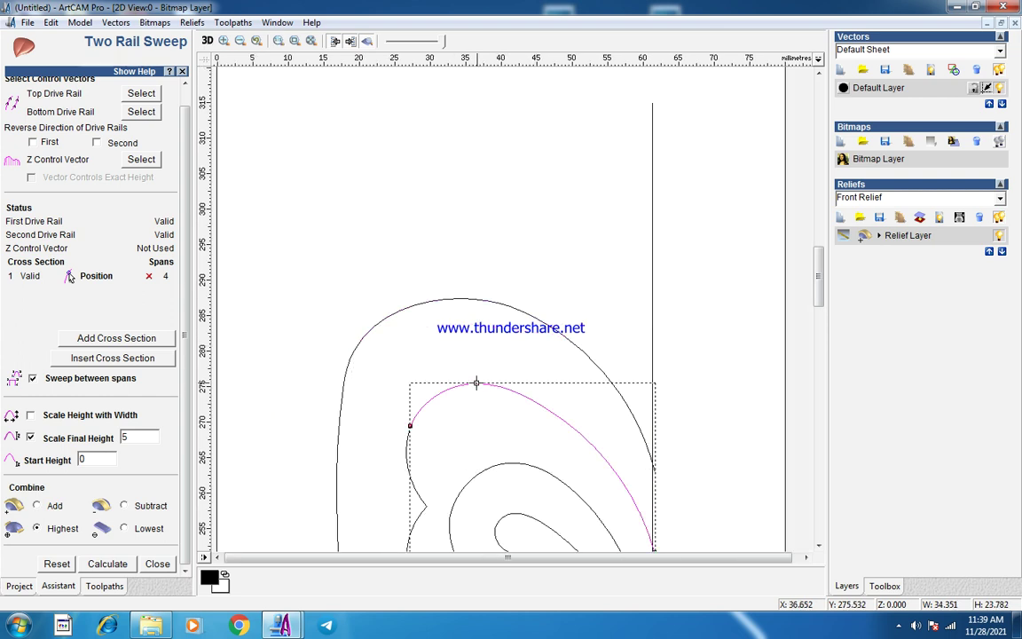
left_click(458, 299)
key("c")
left_click(541, 321)
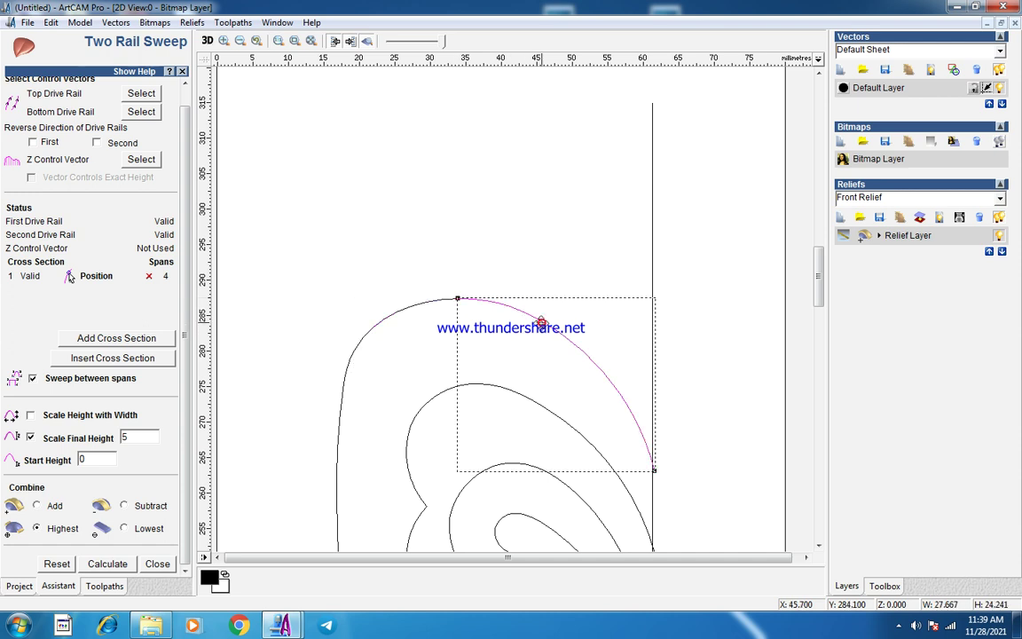
Use the right-hand spans of the upper outer and inner leaf outlines as drive rails and calculate their sweep with the existing cross section.
left_click(514, 394, "shift")
left_click(140, 94)
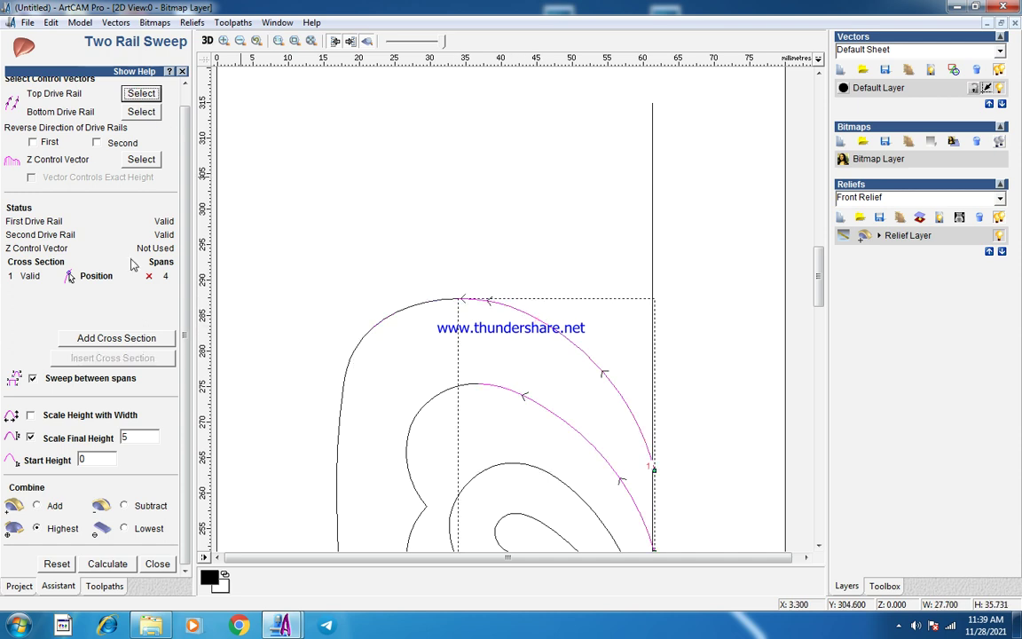
left_click(108, 564)
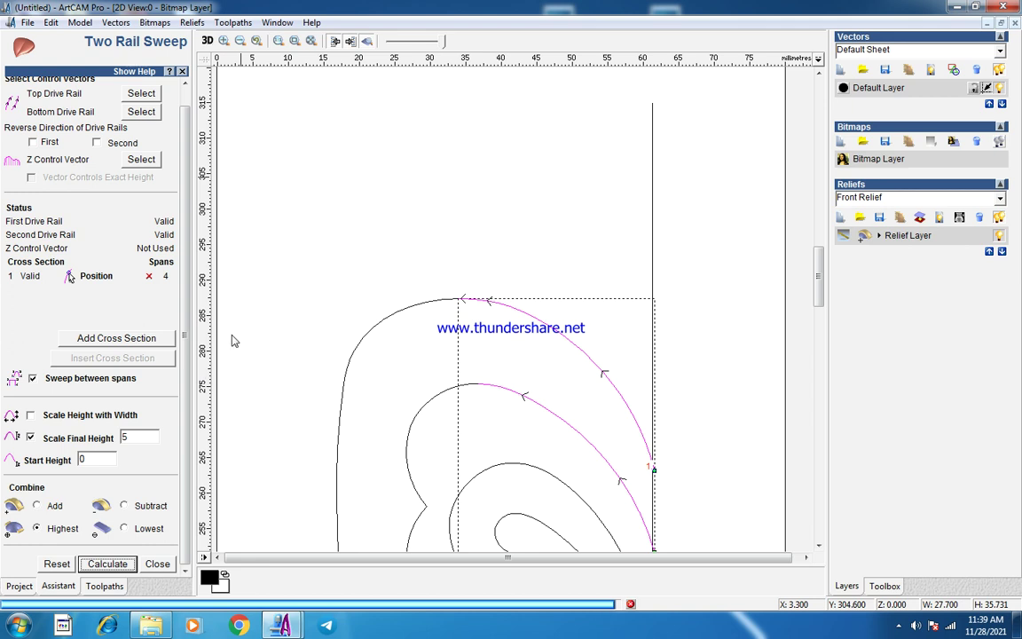
Assign the adjoining left-hand spans of both upper outlines as drive rails, calculate their sweep and close the two-rail sweep.
left_click(406, 309)
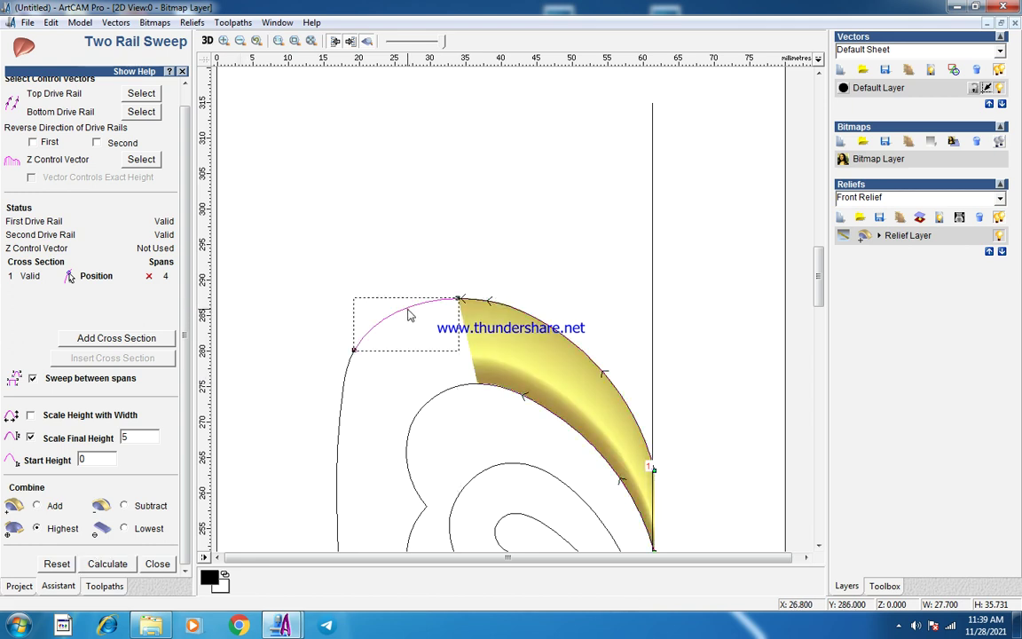
left_click(455, 395)
left_click(140, 111)
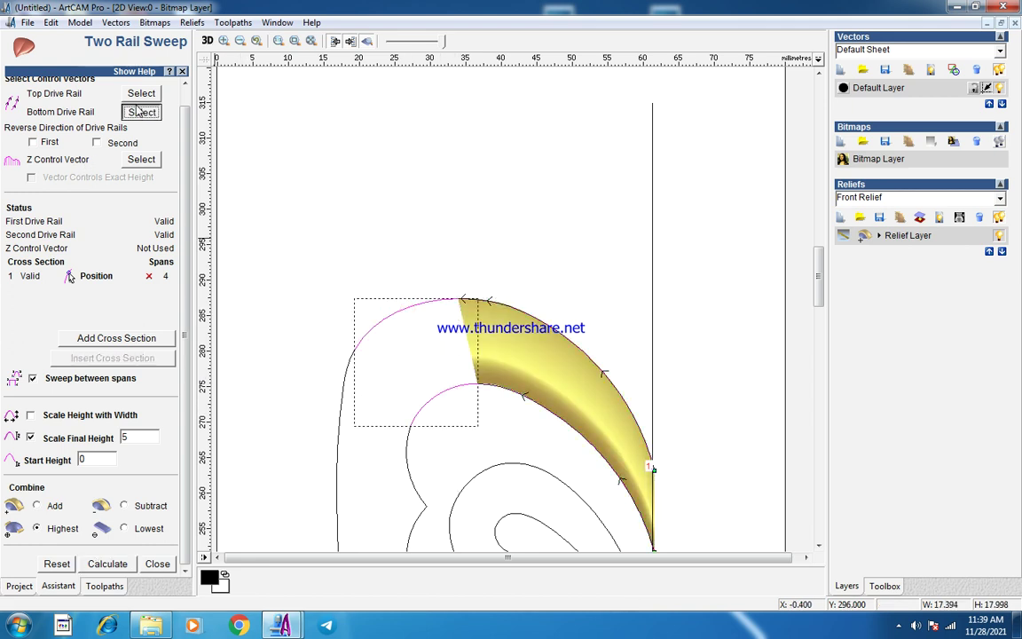
left_click(619, 343)
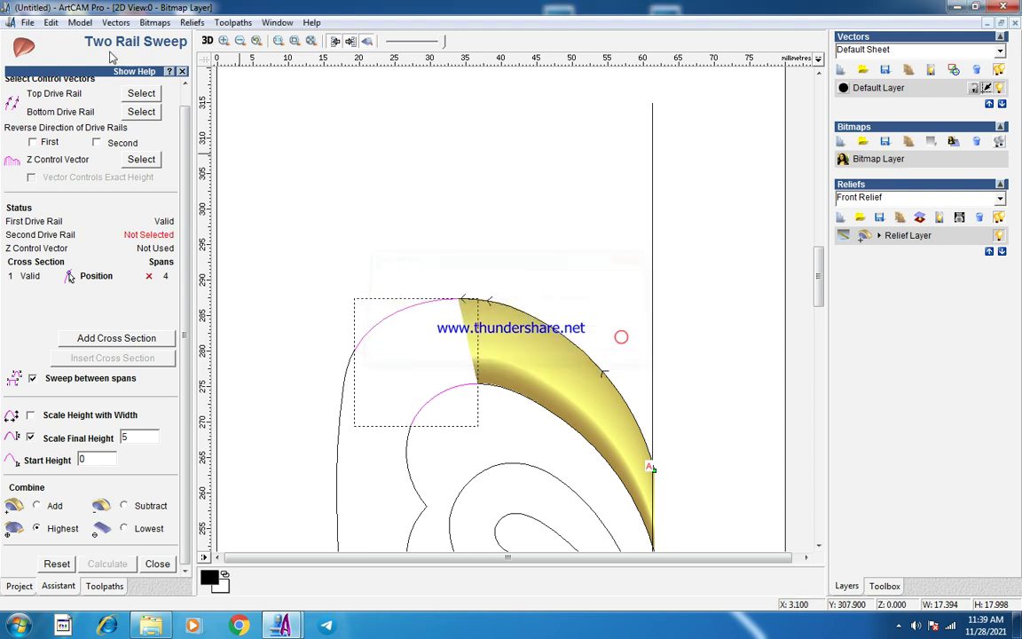
left_click(133, 94)
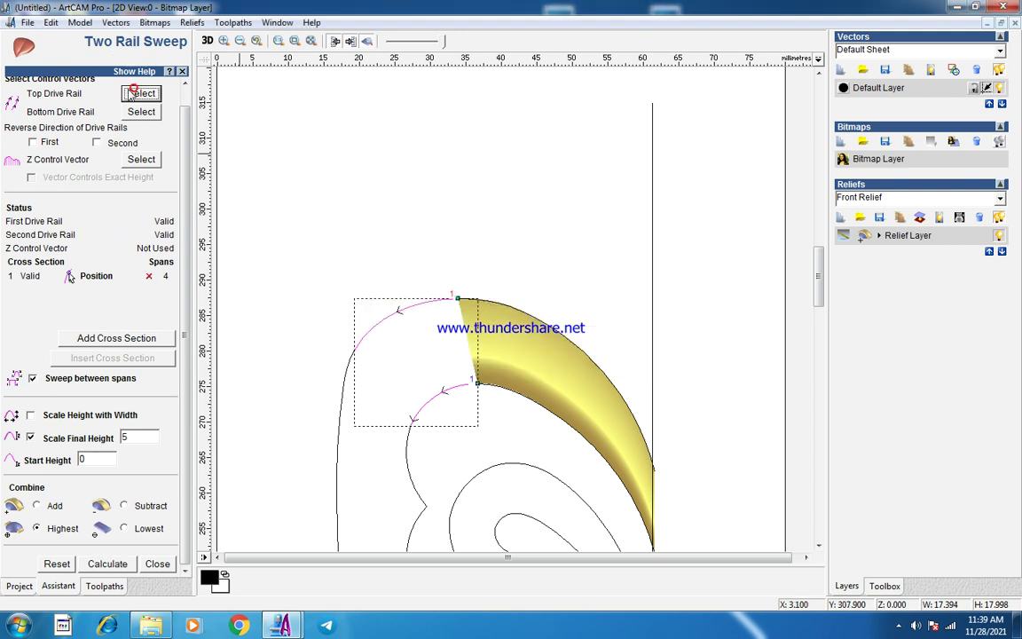
left_click(107, 563)
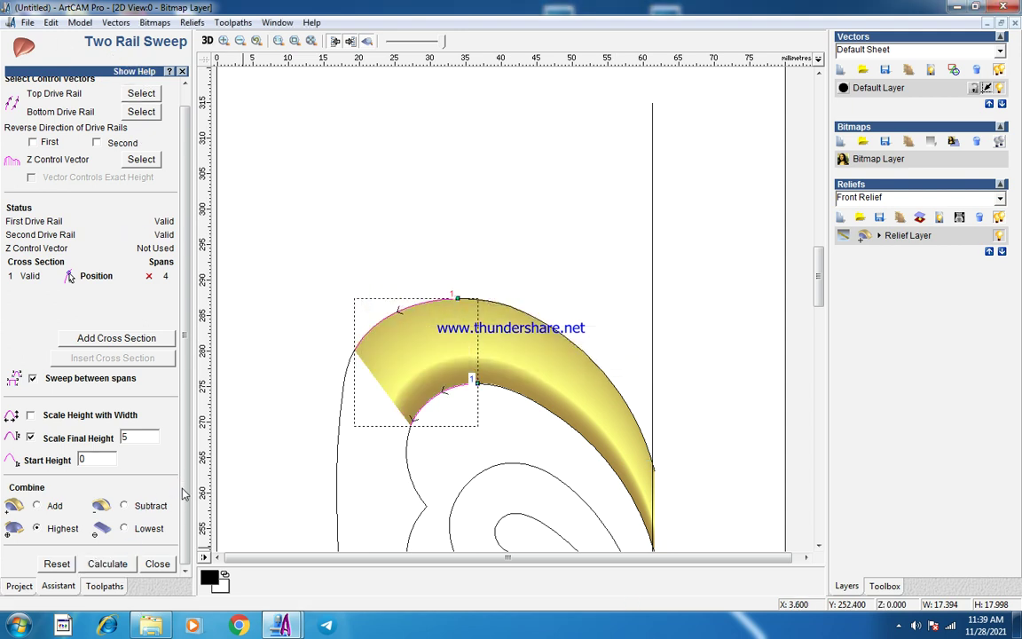
left_click(162, 565)
Draw a three-point arc bulging left from the upper relief's outer corner at X 19.259, Y 280.227 to X 18.9, Y 258.55.
left_click(276, 480)
scroll(430, 361, "down", 1)
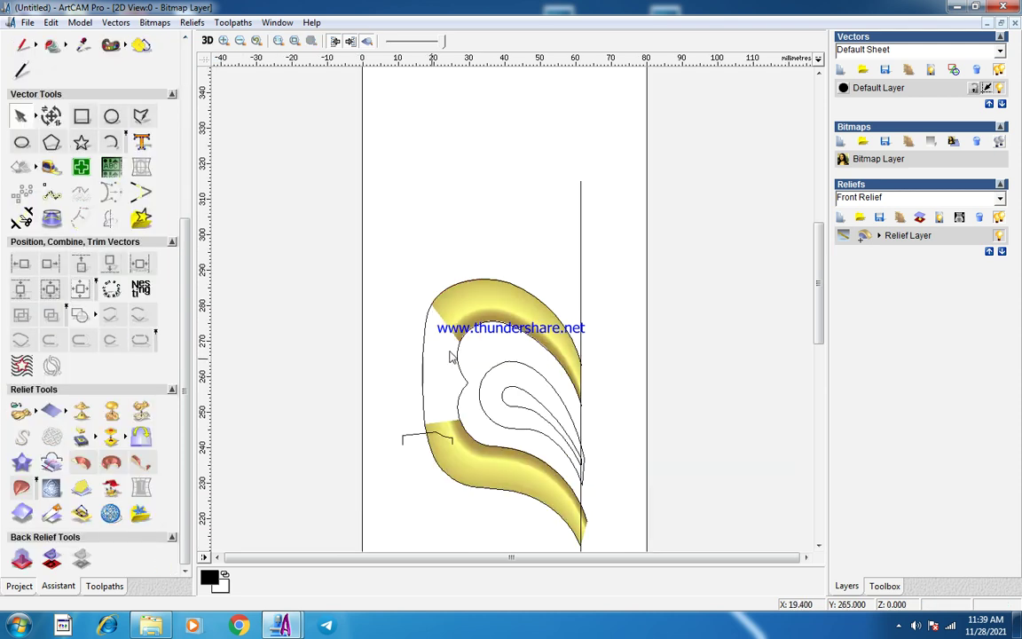
scroll(450, 350, "up", 1)
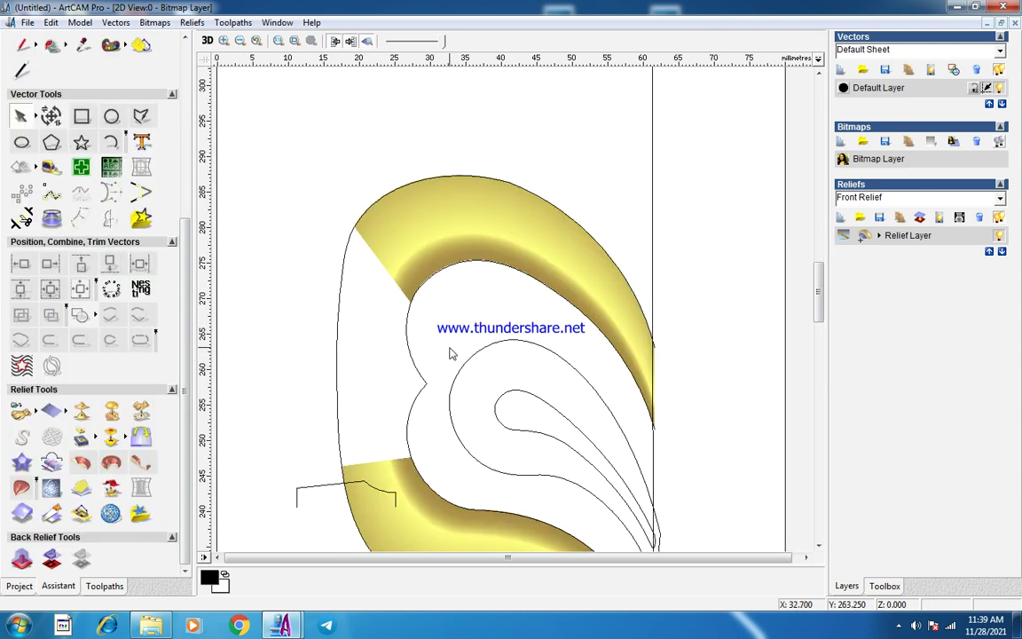
left_click(111, 143)
left_click(353, 225)
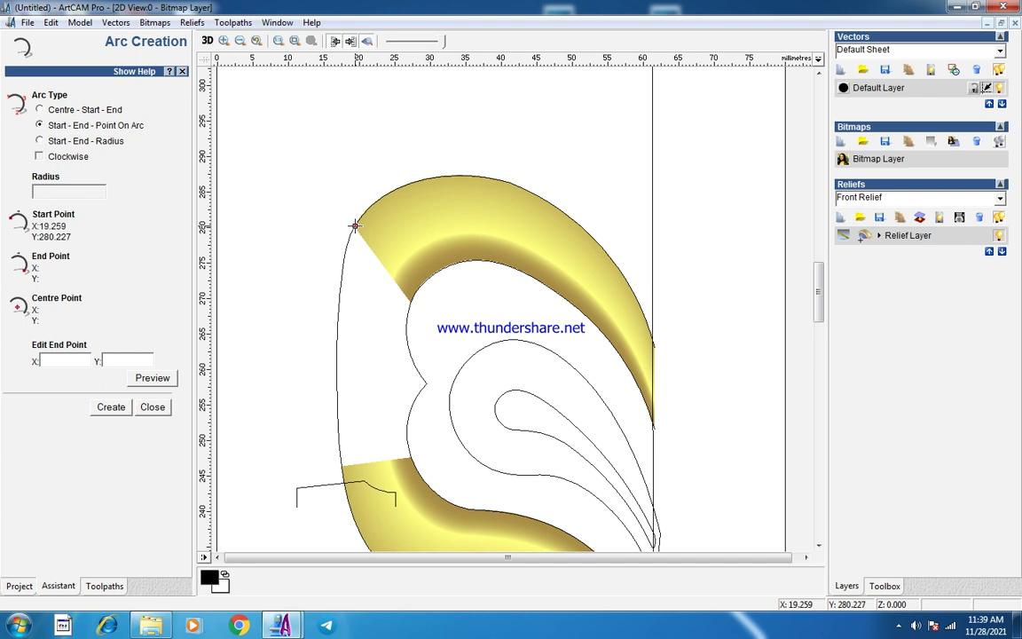
left_click(323, 343)
left_click(351, 378)
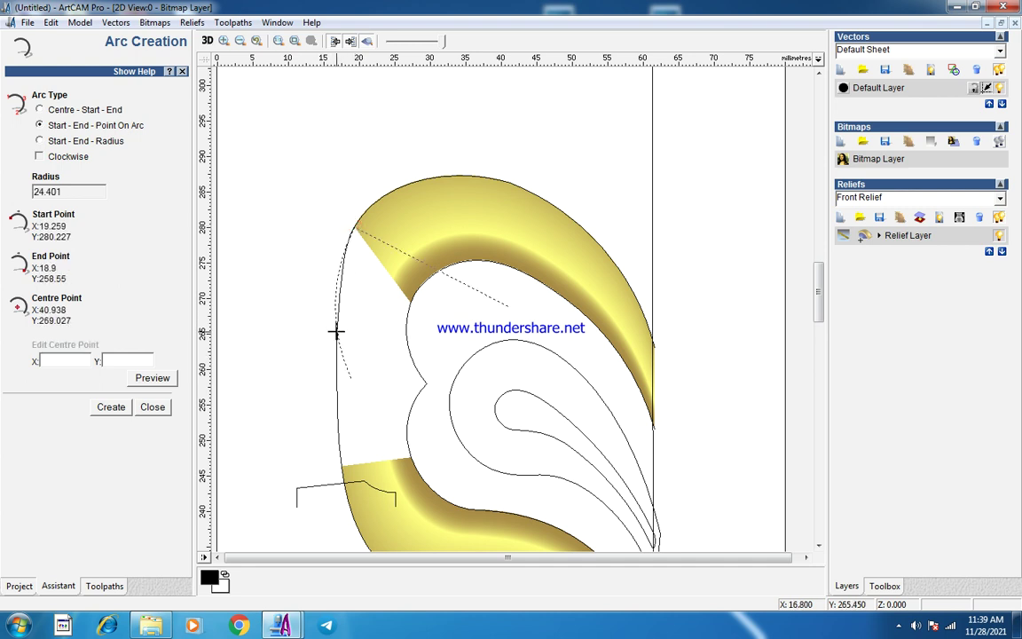
left_click(337, 331)
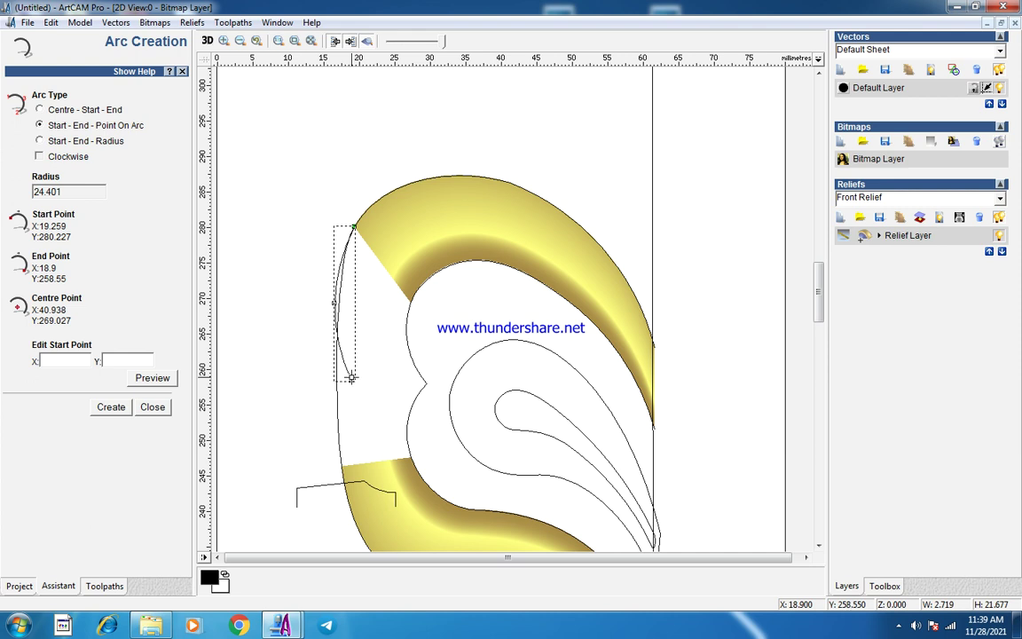
Draw a second left-bulging arc from X 18.9, Y 258.55 to the lower relief's outer corner at X 17.475, Y 246.455.
left_click(351, 381)
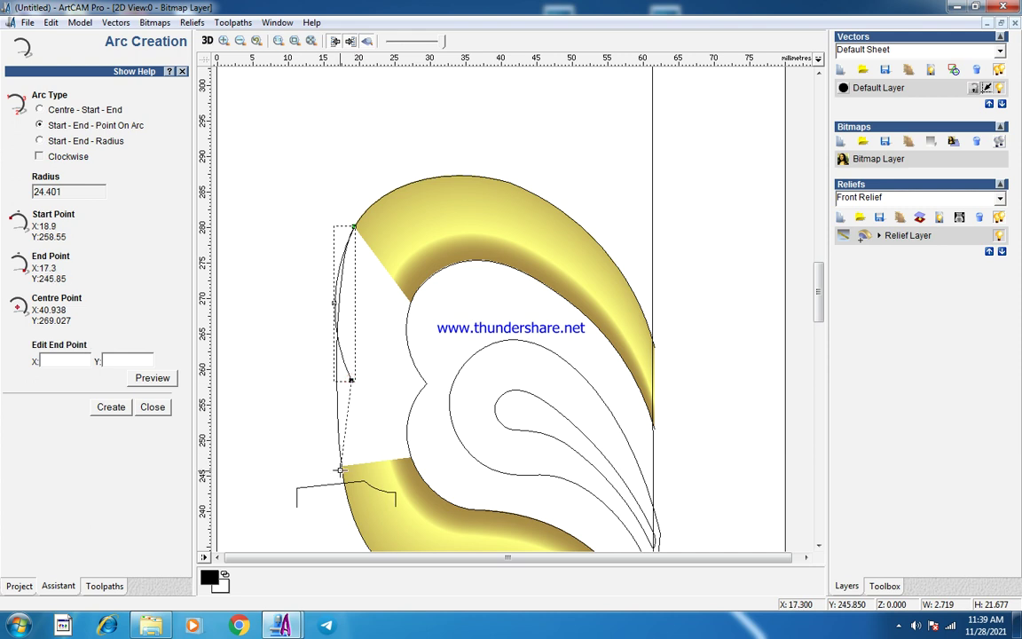
left_click(342, 466)
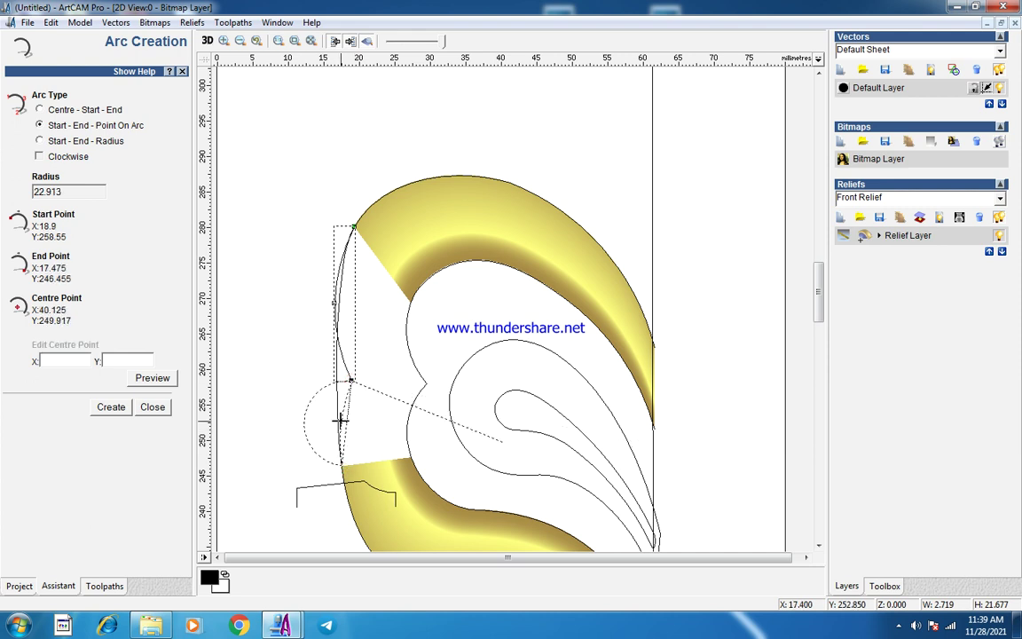
left_click(340, 419)
left_click(152, 407)
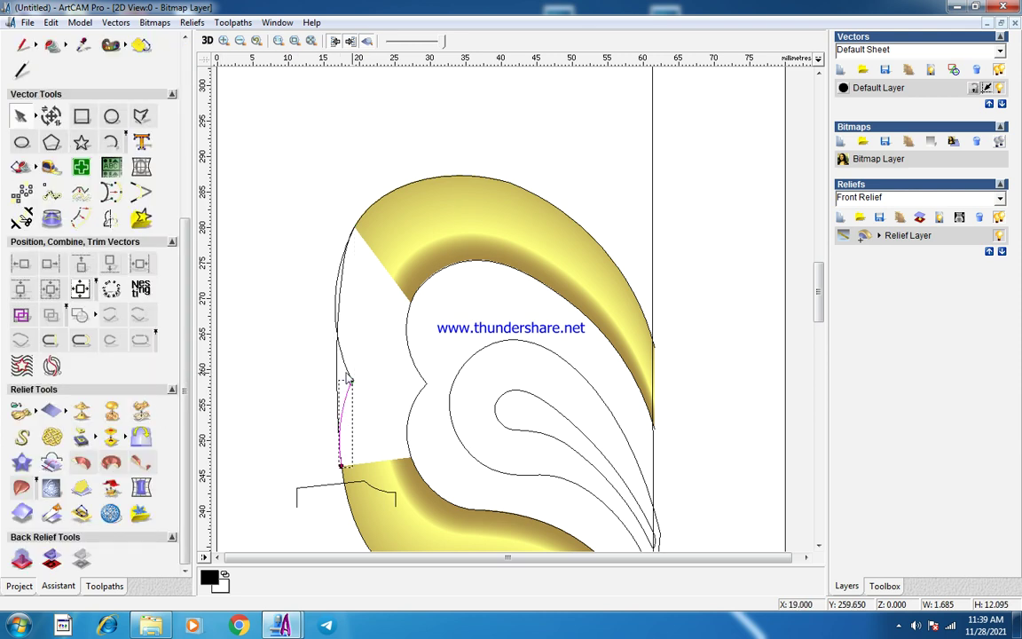
Shift the lower arc's upper end node slightly up and left, and move the upper arc's lower end node onto it.
scroll(344, 372, "up", 2)
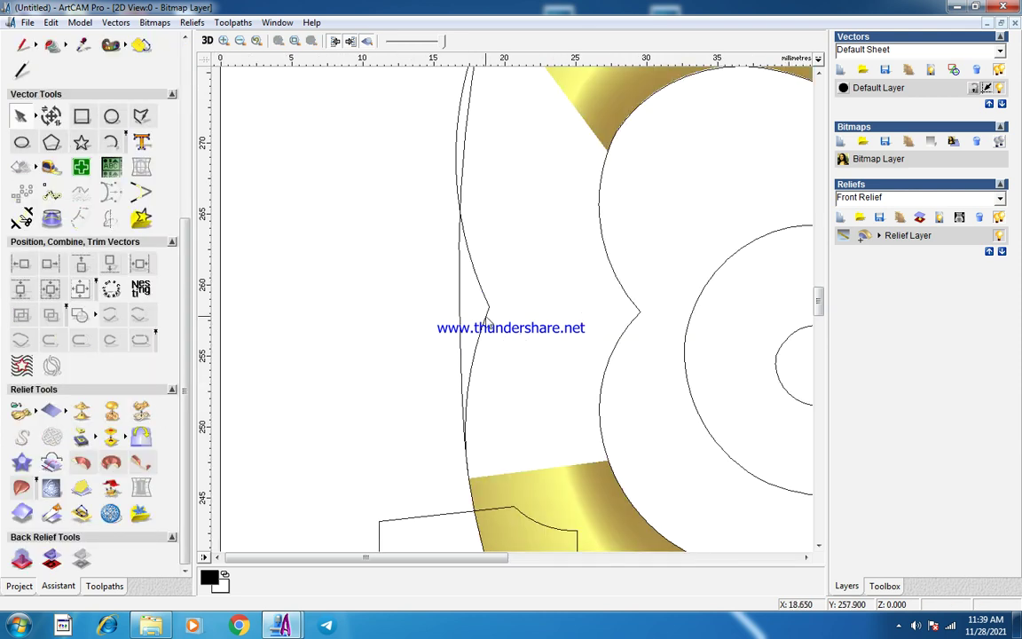
key("n")
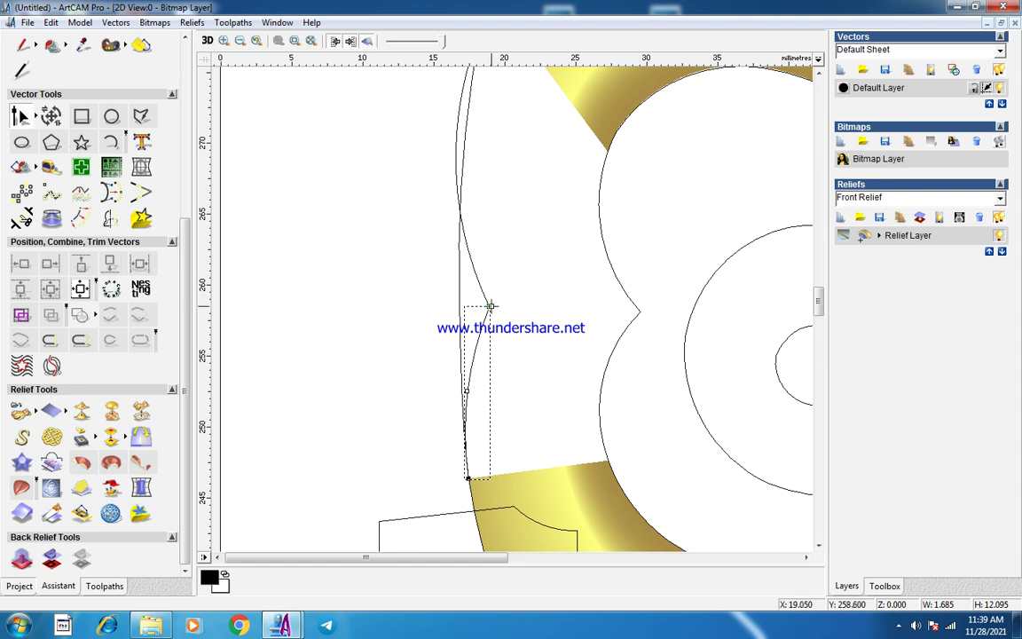
left_click_drag(489, 307, 487, 300)
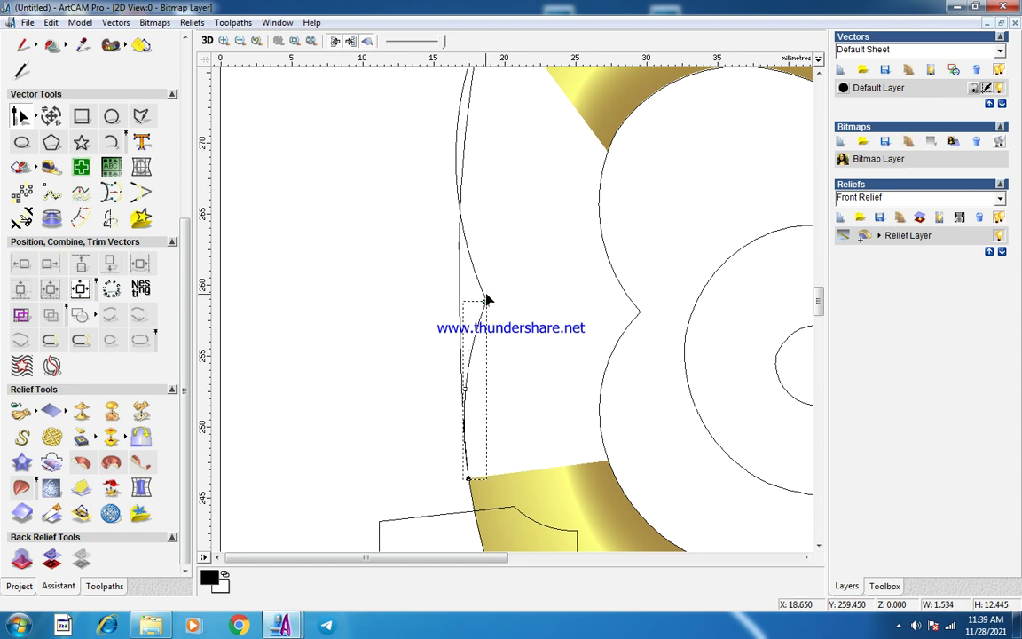
scroll(487, 300, "up", 2)
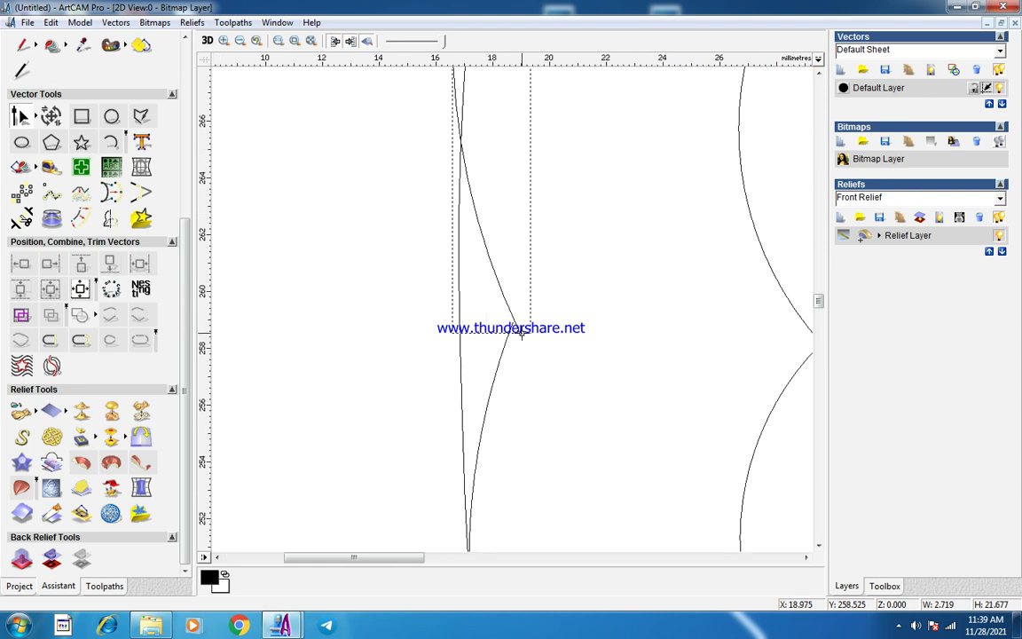
left_click_drag(522, 333, 511, 323)
scroll(488, 327, "down", 2)
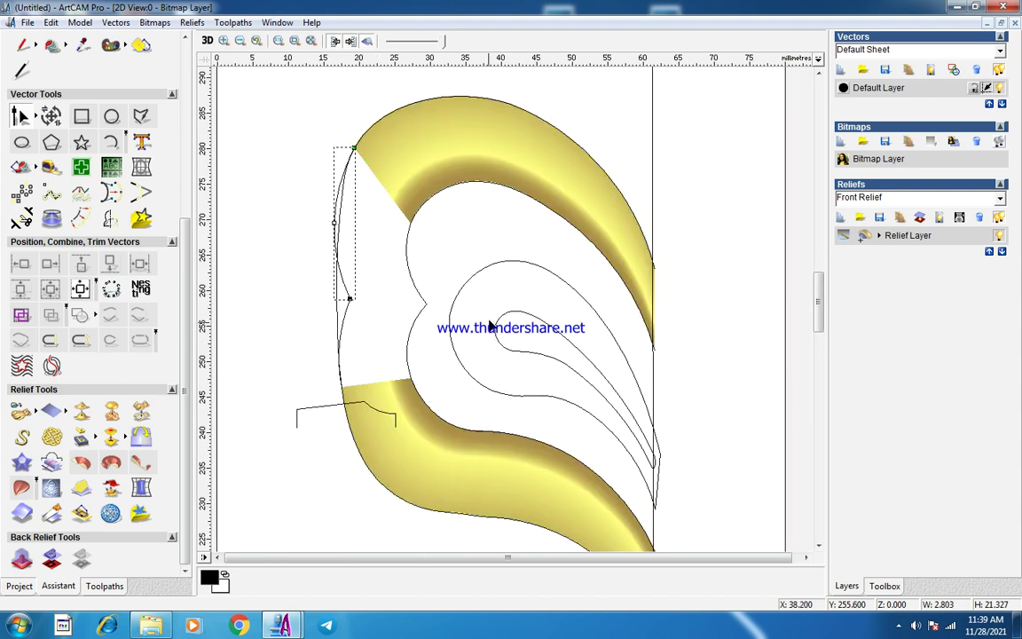
key("n")
left_click(402, 296)
Examine how the two new outer arcs and their meeting point line up with the notched span of the inner outline.
scroll(328, 283, "up", 1)
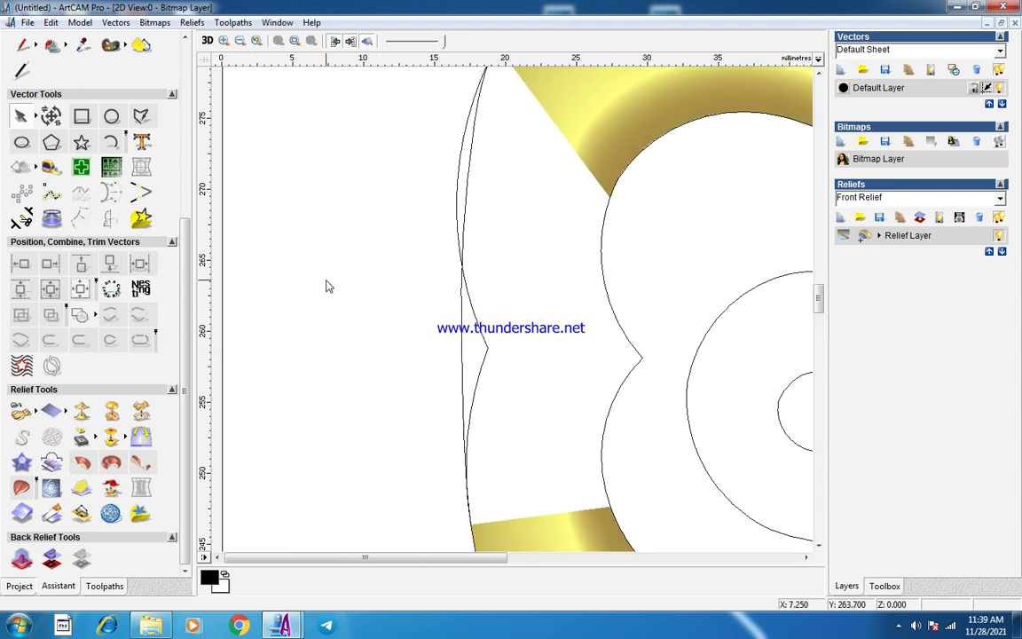
left_click(485, 346)
scroll(522, 276, "down", 2)
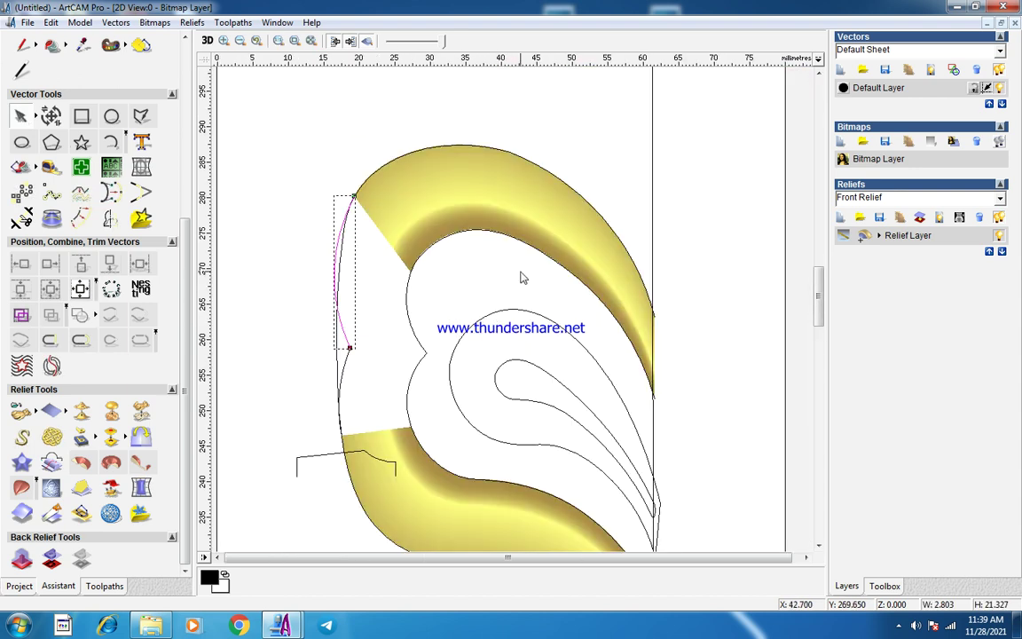
scroll(447, 310, "up", 2)
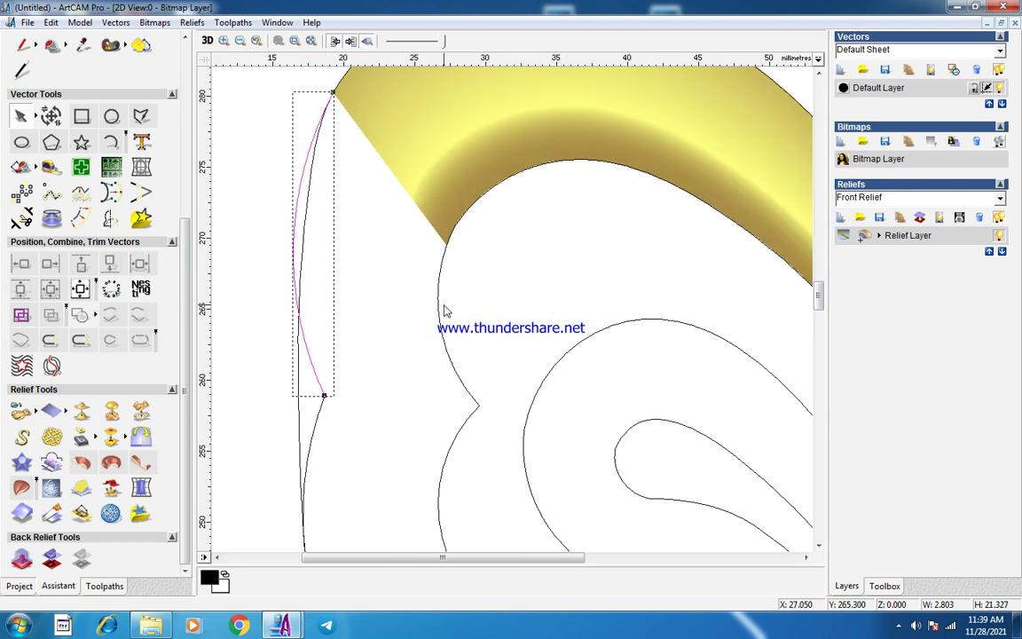
scroll(446, 310, "down", 2)
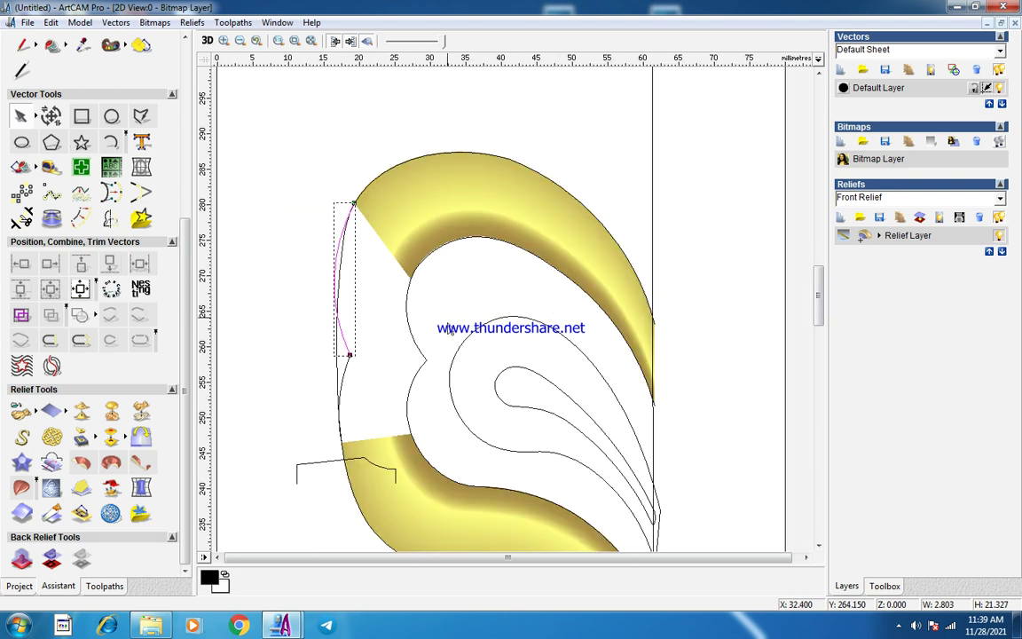
scroll(414, 306, "up", 2)
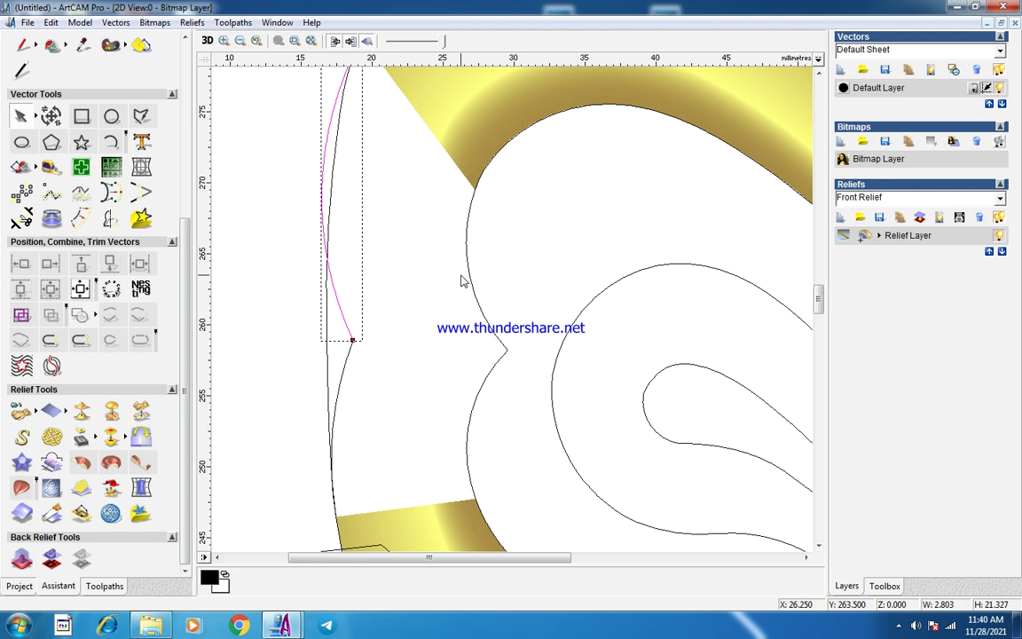
scroll(461, 281, "down", 2)
scroll(426, 318, "up", 2)
left_click(348, 427)
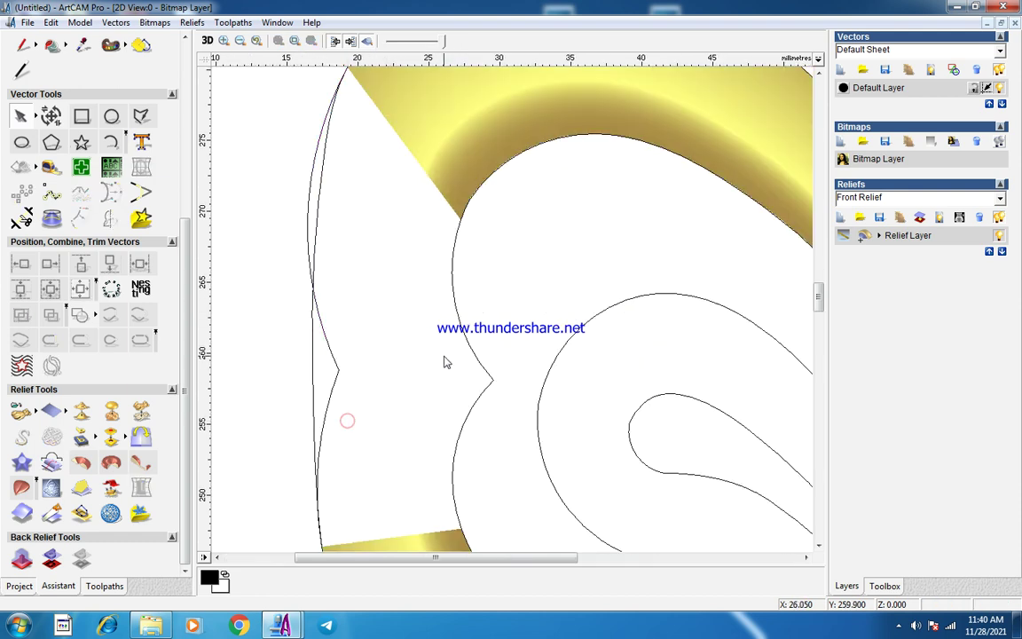
left_click(485, 389)
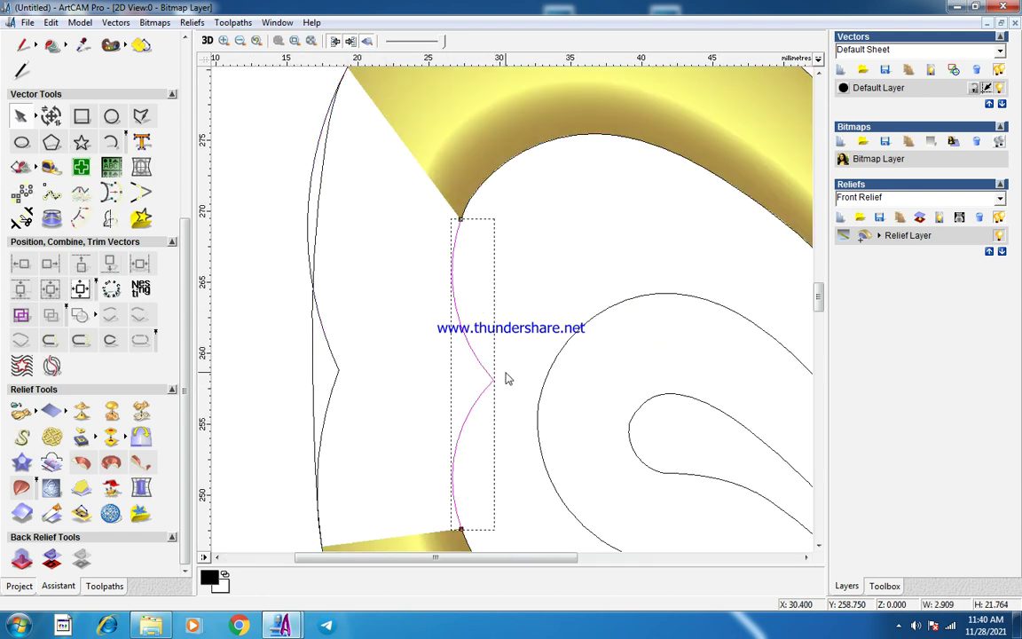
left_click(328, 401)
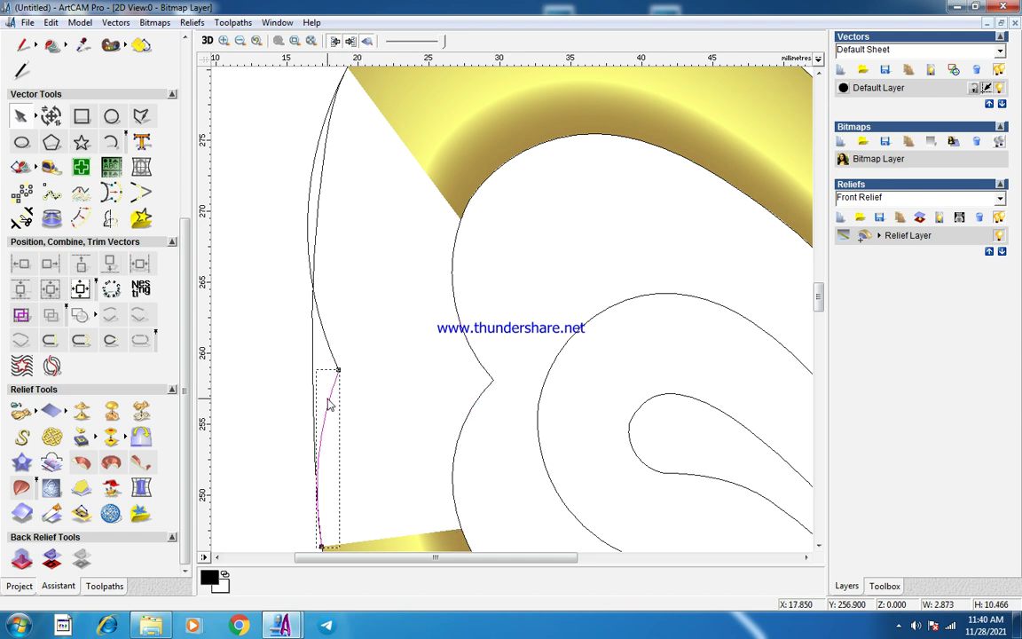
left_click(451, 309)
left_click(330, 343)
scroll(360, 336, "down", 2)
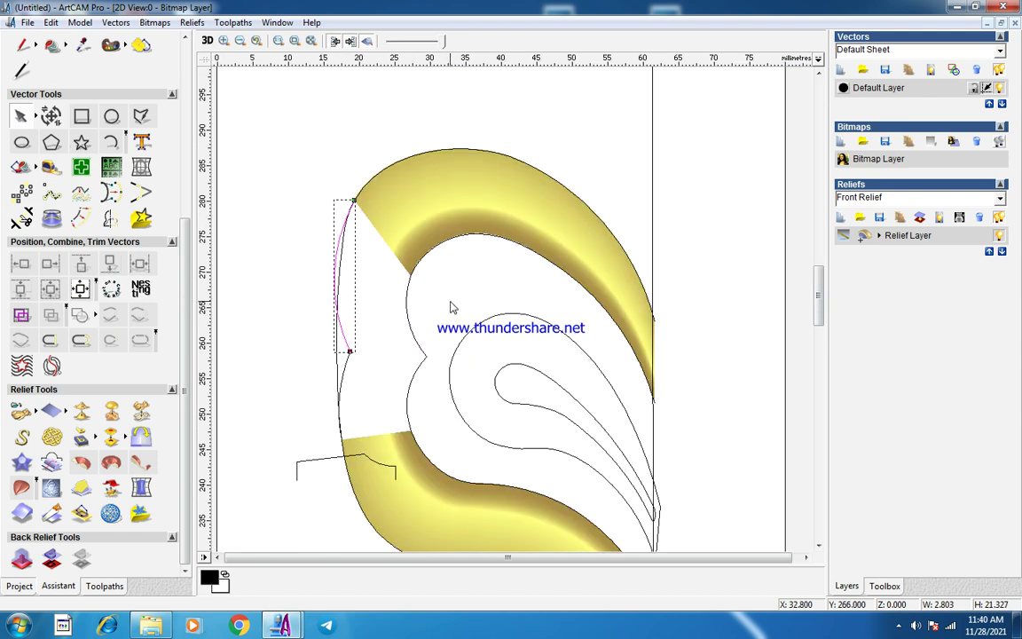
left_click(369, 318)
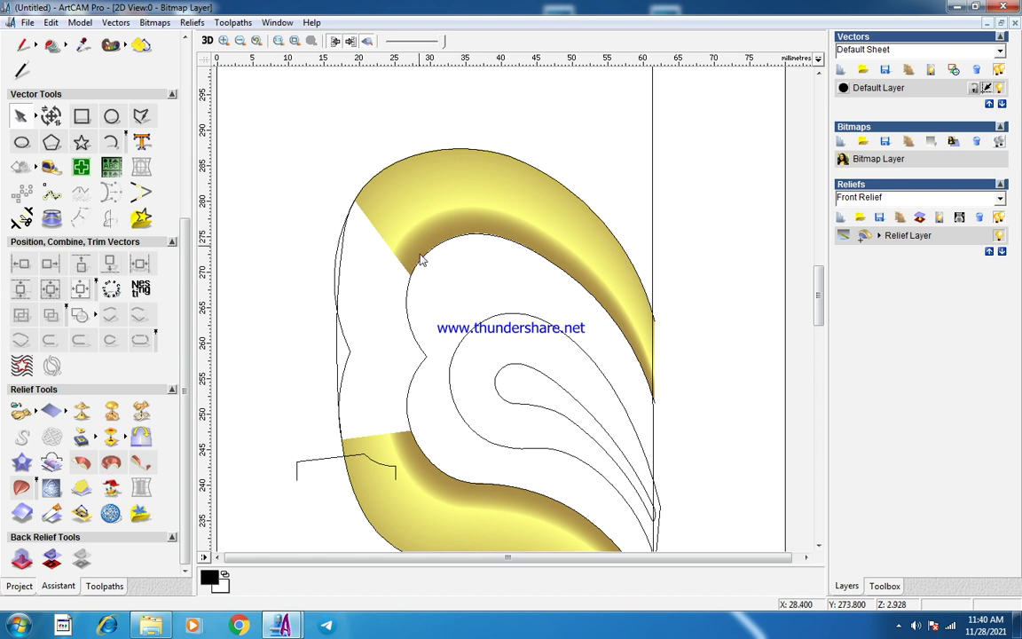
Create a horizontally aligned relief cross section across the open end of the upper gold band, about 12.9 mm wide.
scroll(420, 258, "up", 2)
left_click(50, 414)
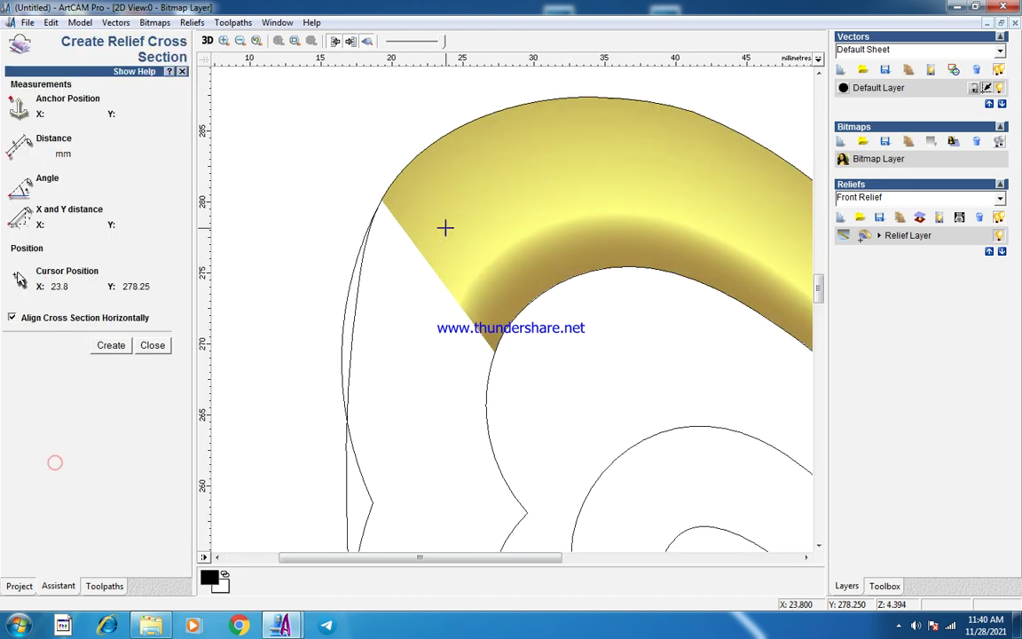
left_click_drag(393, 174, 522, 312)
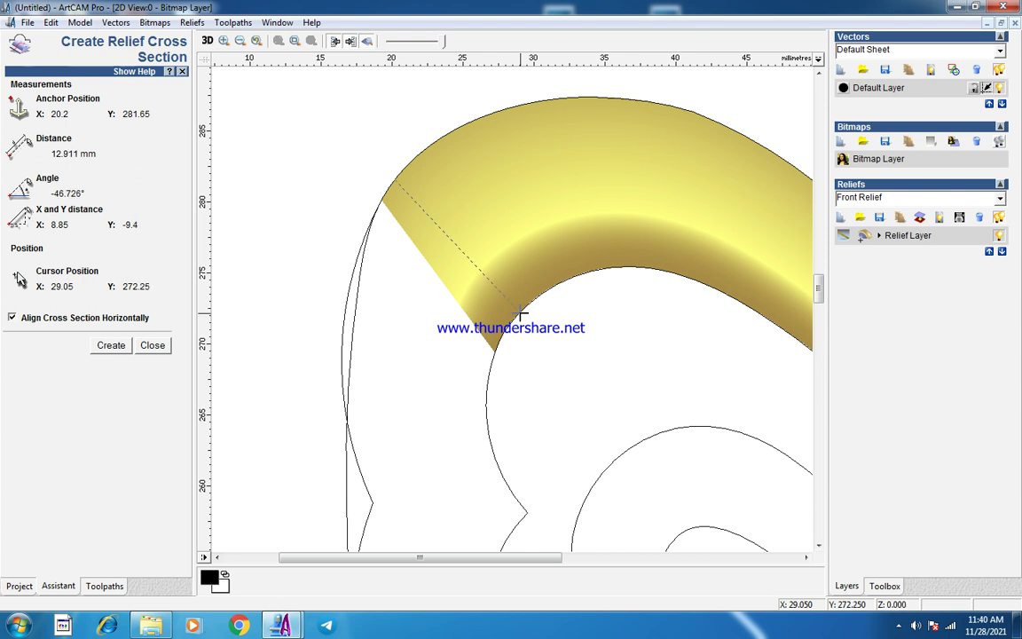
left_click(111, 346)
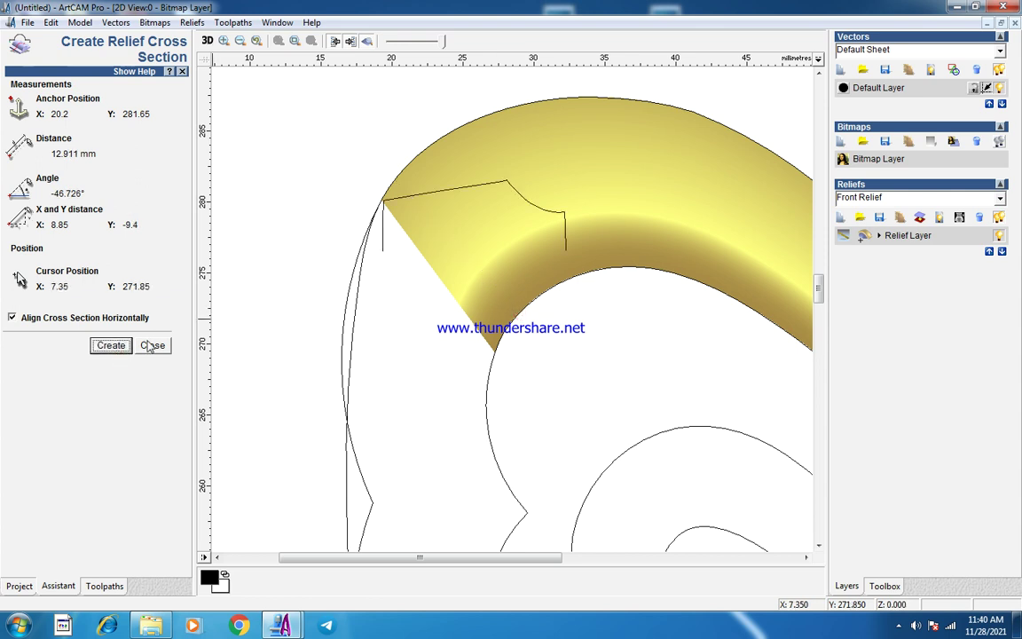
left_click(153, 346)
Move the new cross-section profile down into the gap between the two gold relief bands.
left_click(533, 199)
scroll(500, 267, "down", 2)
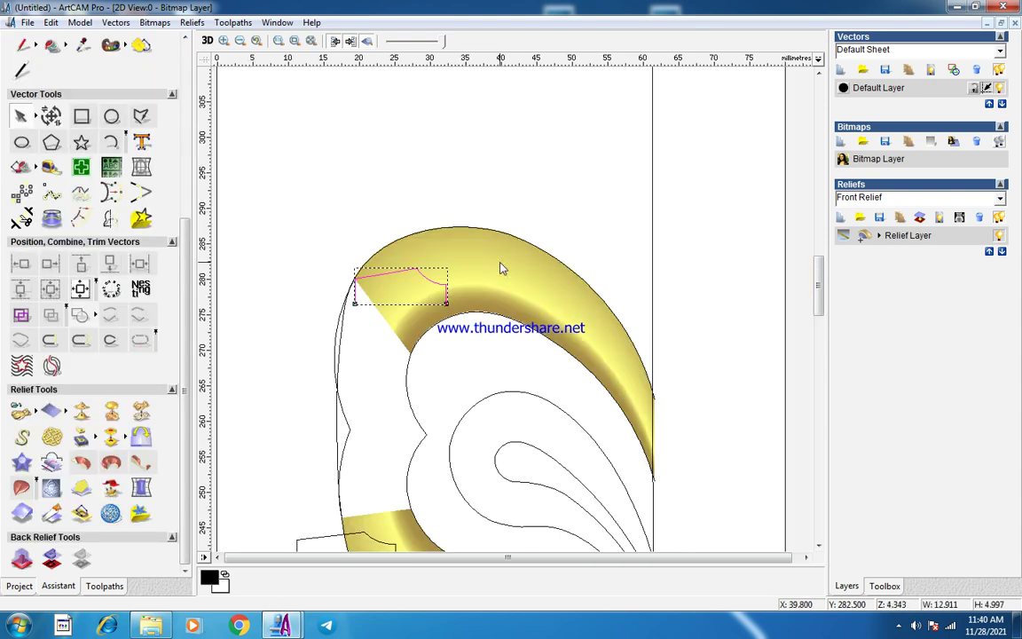
left_click_drag(410, 366, 409, 381)
left_click(479, 361)
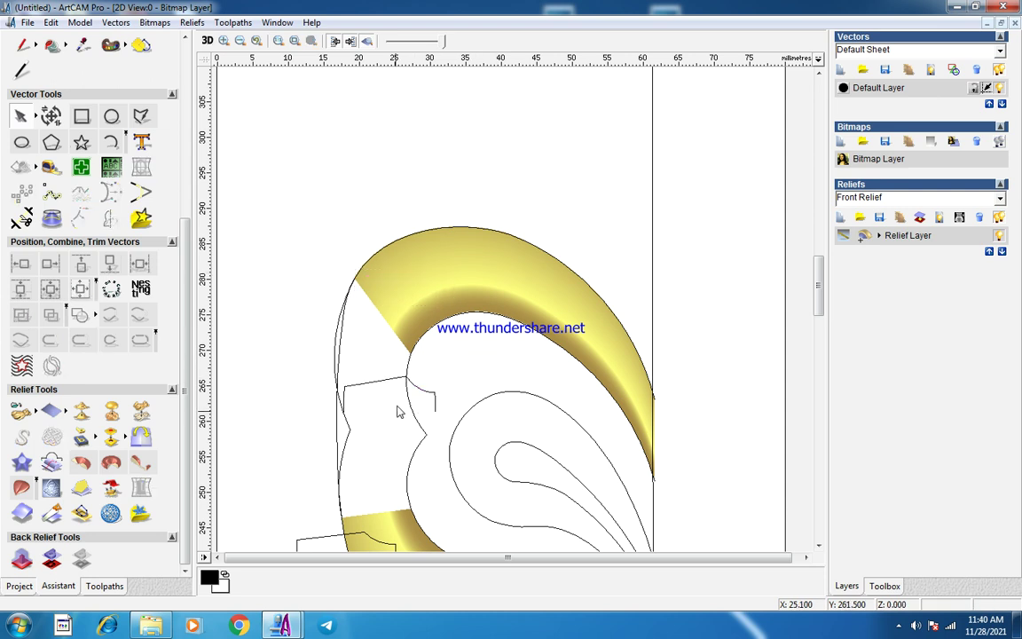
Copy the cross-section profile and place the duplicate about 8 mm below the original, near the notch in the outline.
scroll(397, 407, "up", 1)
left_click(504, 317)
key("n")
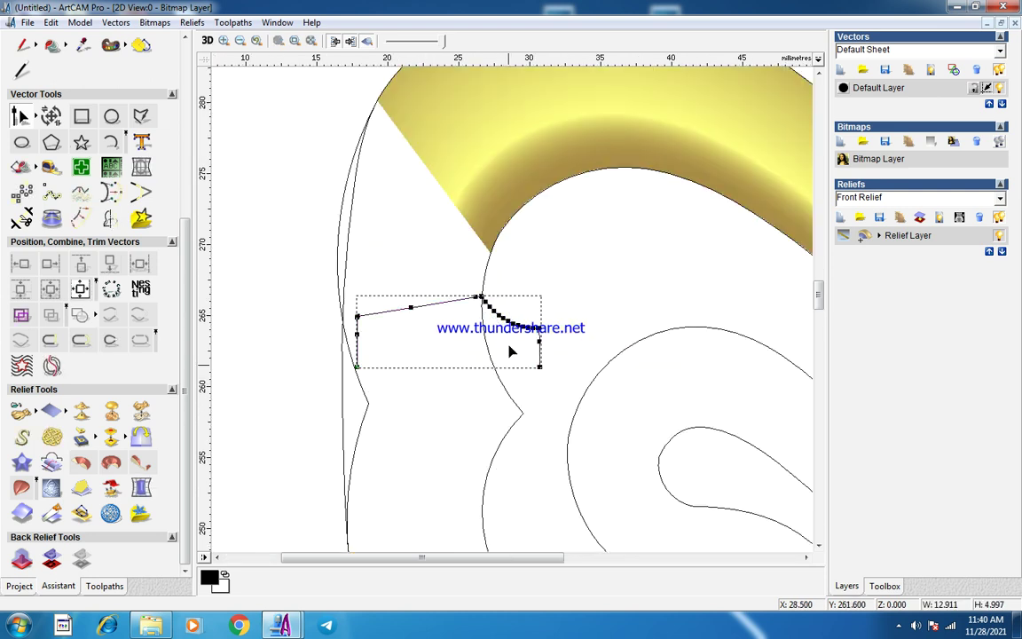
key("n")
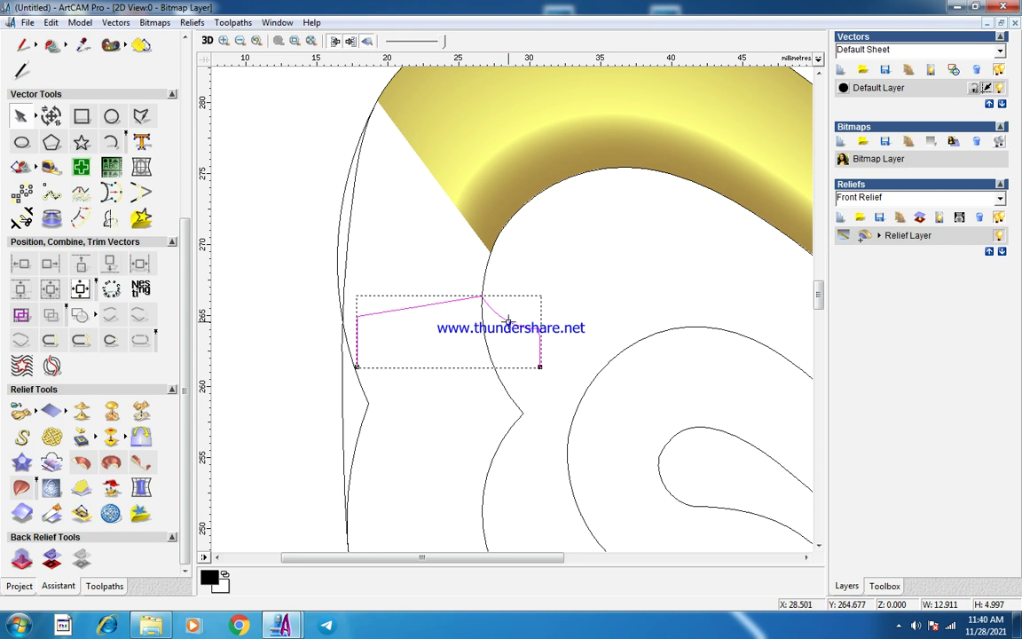
left_click_drag(509, 321, 528, 431, "ctrl")
left_click(549, 345)
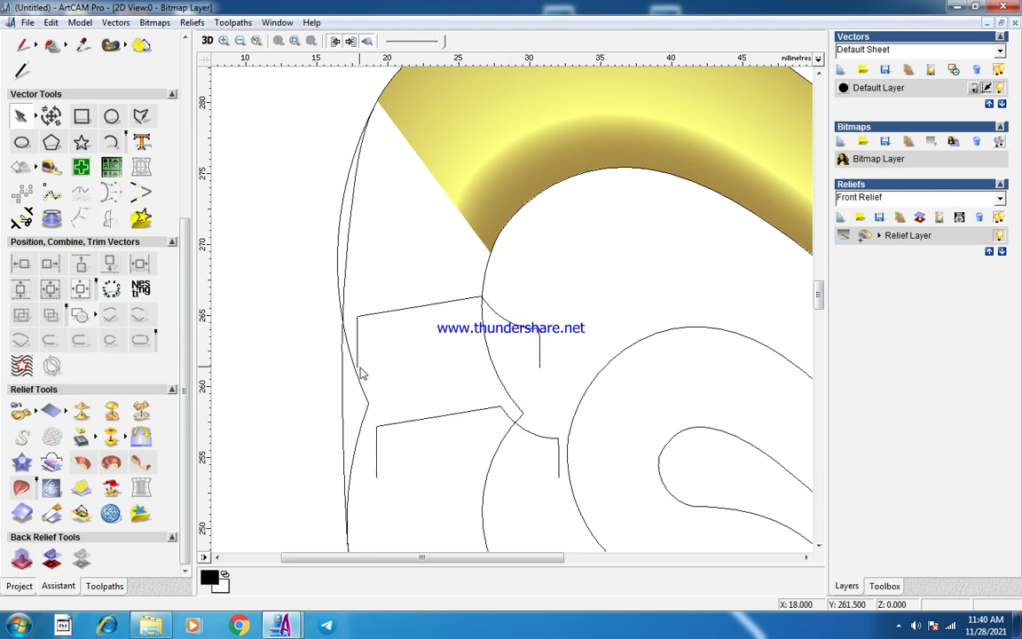
Set up a Two Rail Sweep with the gap's upper outer and inner curves as rails and the upper profile as first cross section.
left_click(361, 368)
left_click(488, 357, "shift")
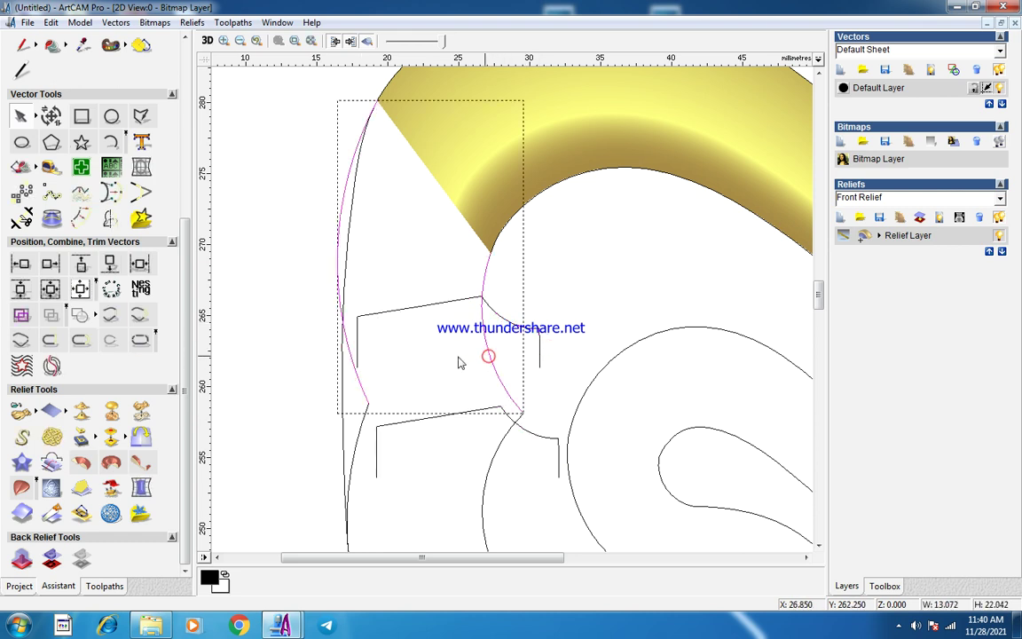
left_click(17, 487)
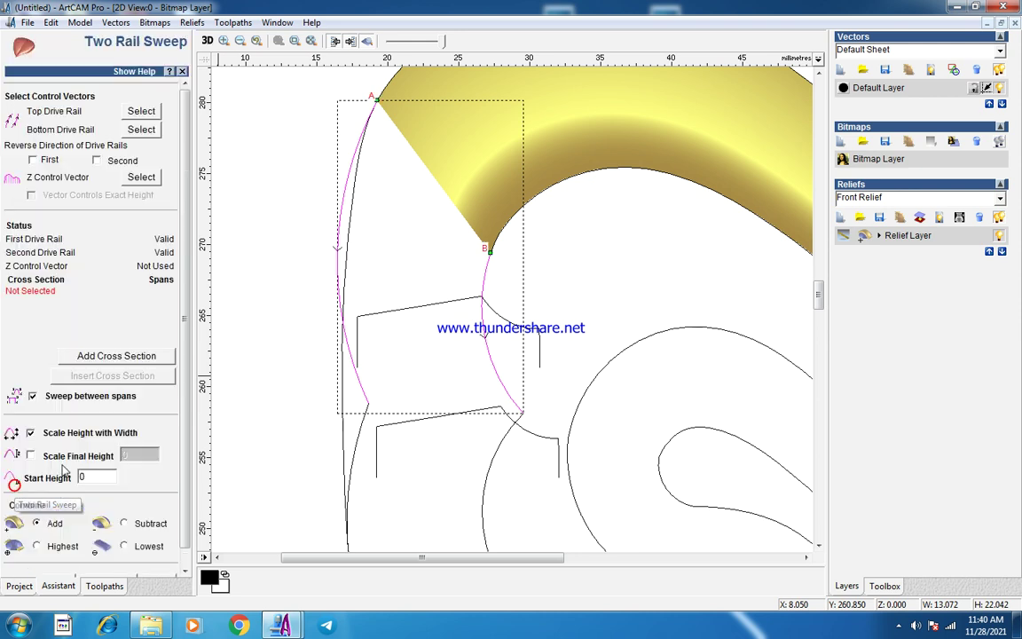
left_click(447, 304)
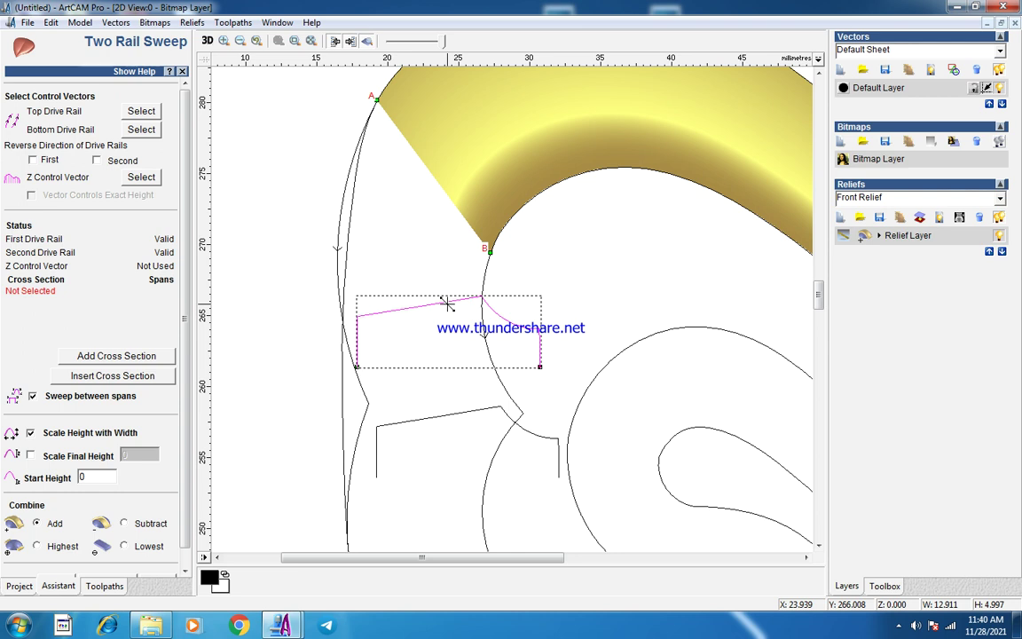
left_click(124, 356)
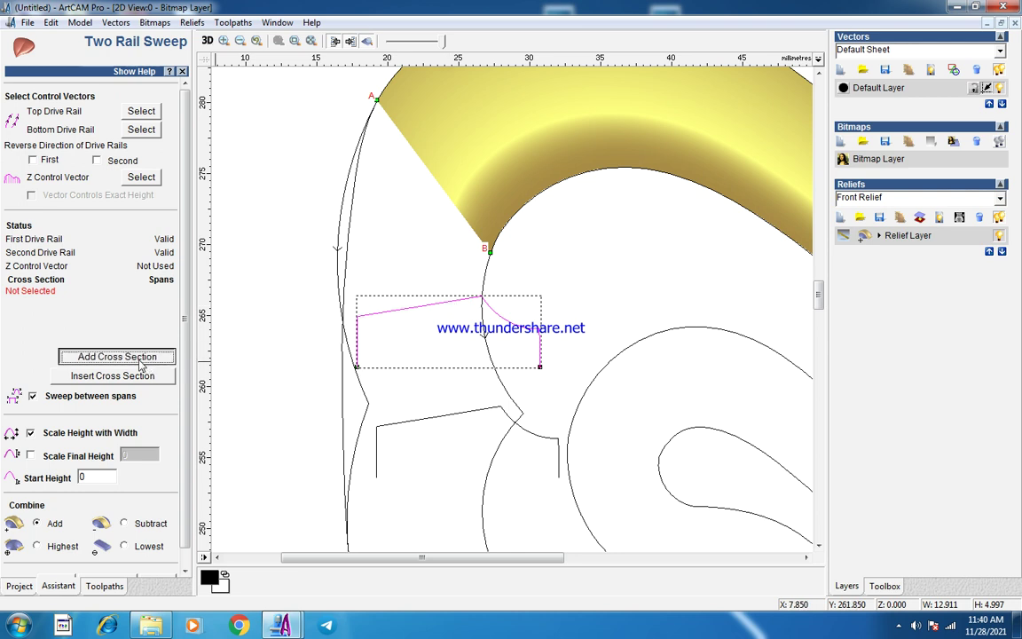
Lower both end nodes of the copied profile to lengthen its vertical legs, making it about 5.8 mm tall.
left_click(439, 416)
key("n")
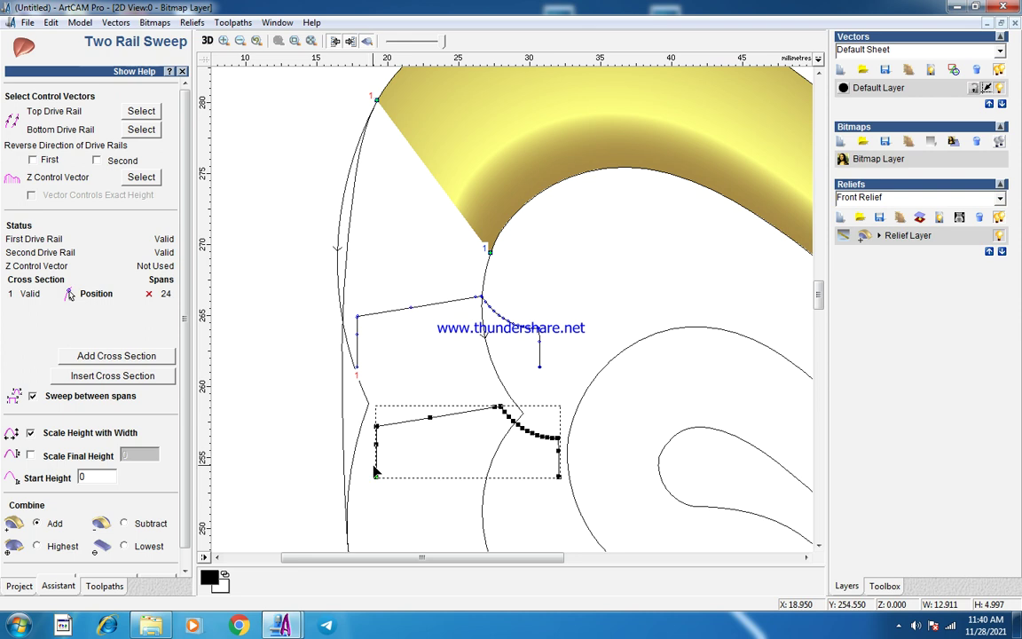
left_click_drag(374, 468, 571, 502)
scroll(493, 454, "up", 2)
scroll(532, 372, "down", 2)
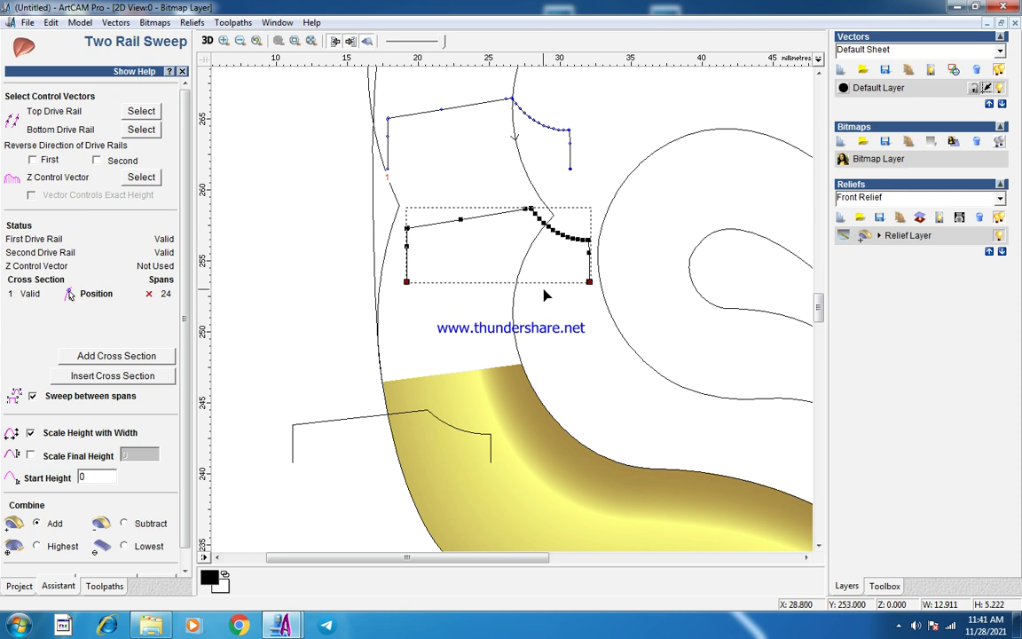
scroll(546, 293, "up", 2)
scroll(545, 292, "down", 2)
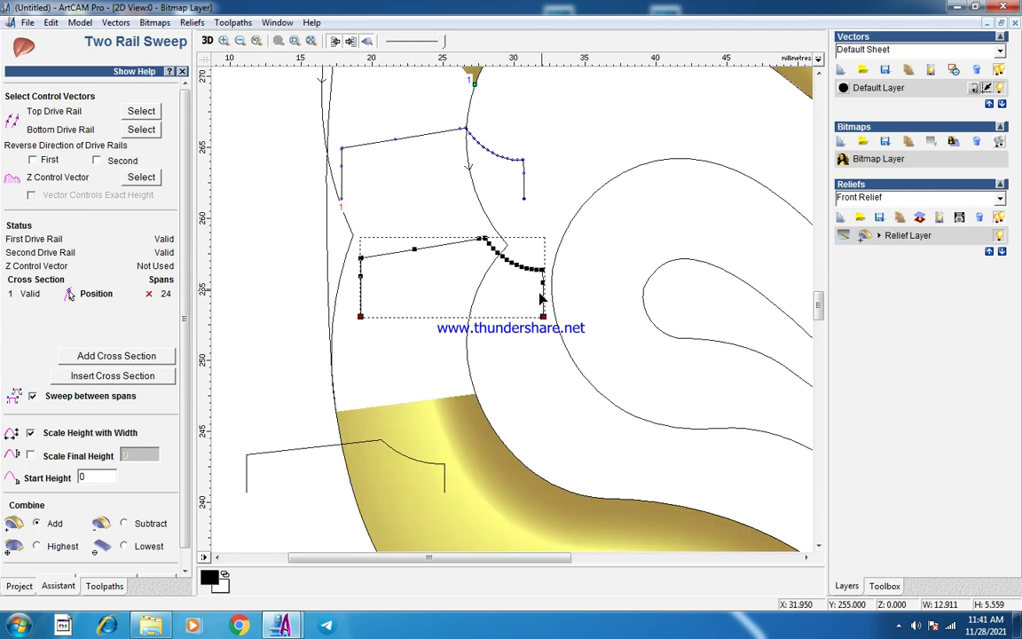
scroll(519, 320, "up", 2)
scroll(480, 333, "down", 4)
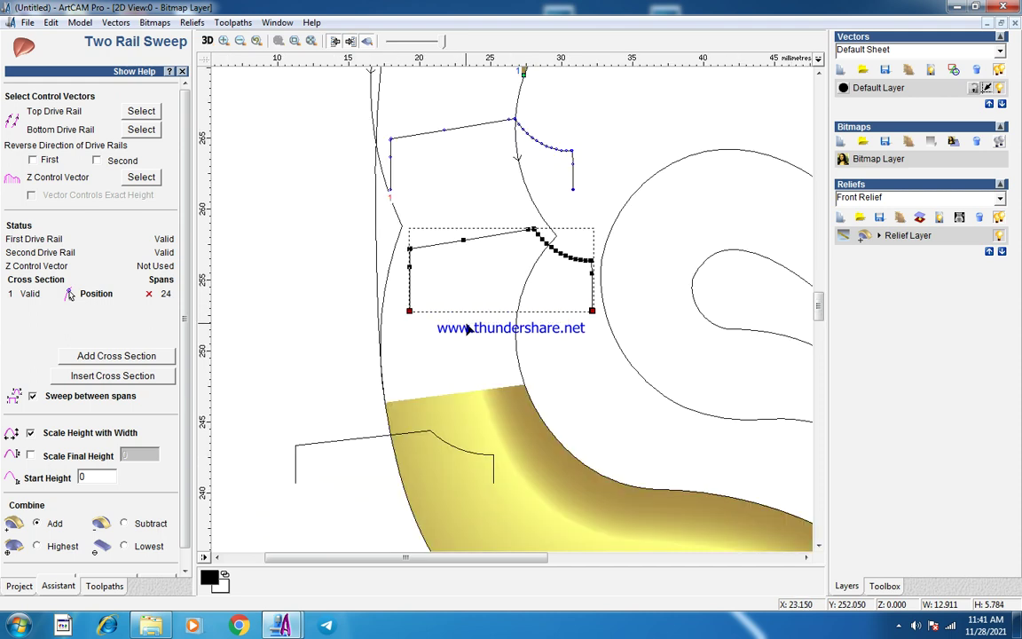
Set the sweep to a scaled final height of 6, combined as Highest, without scaling height with width.
left_click(31, 455)
type("5")
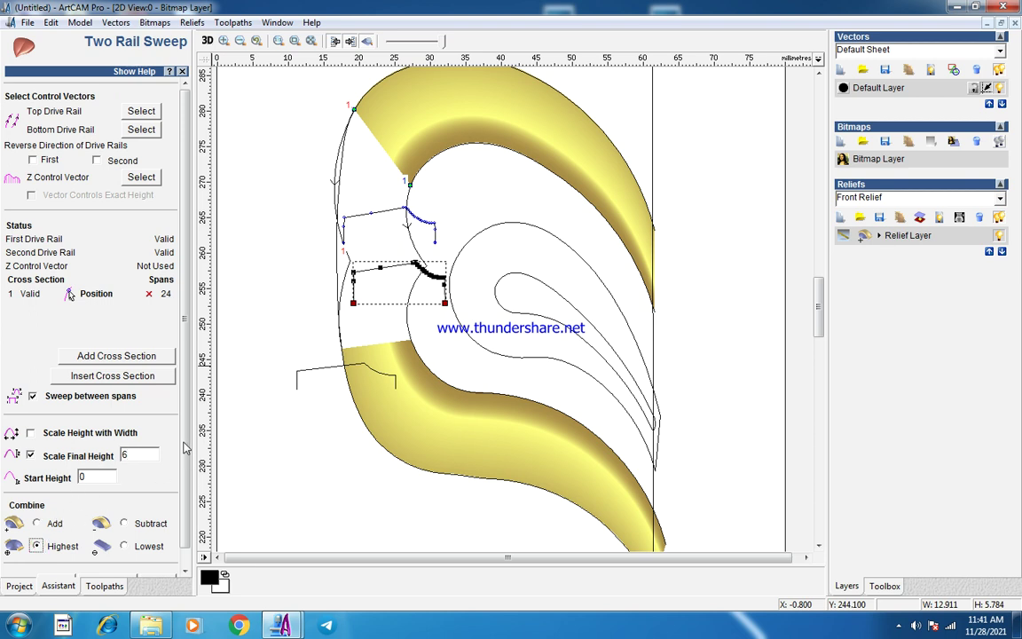
scroll(185, 448, "down", 1)
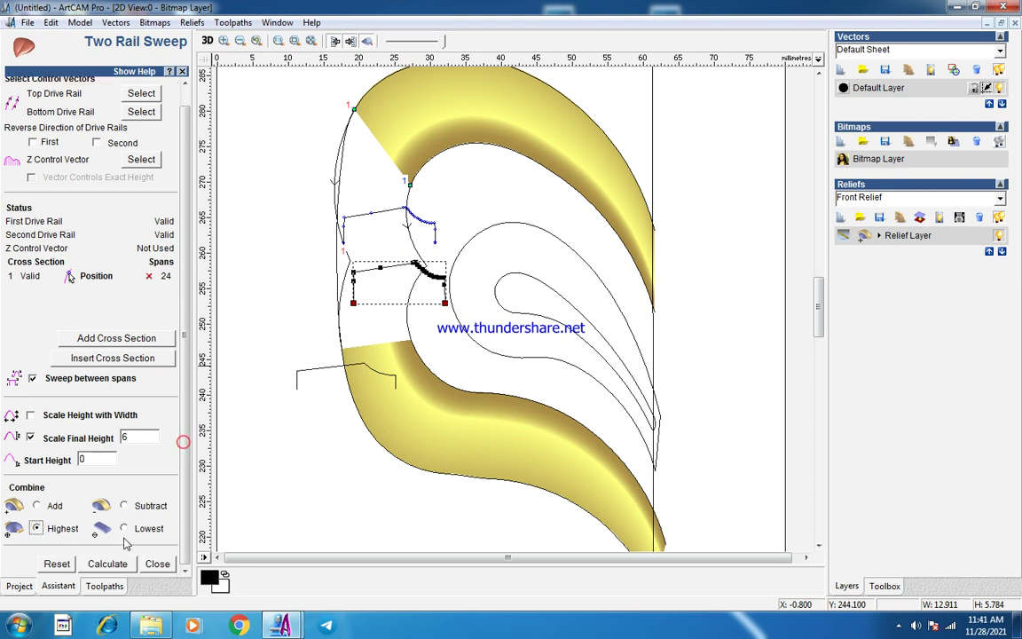
Add the taller lower profile as the second cross section and calculate the sweep across the upper gap.
left_click(379, 270)
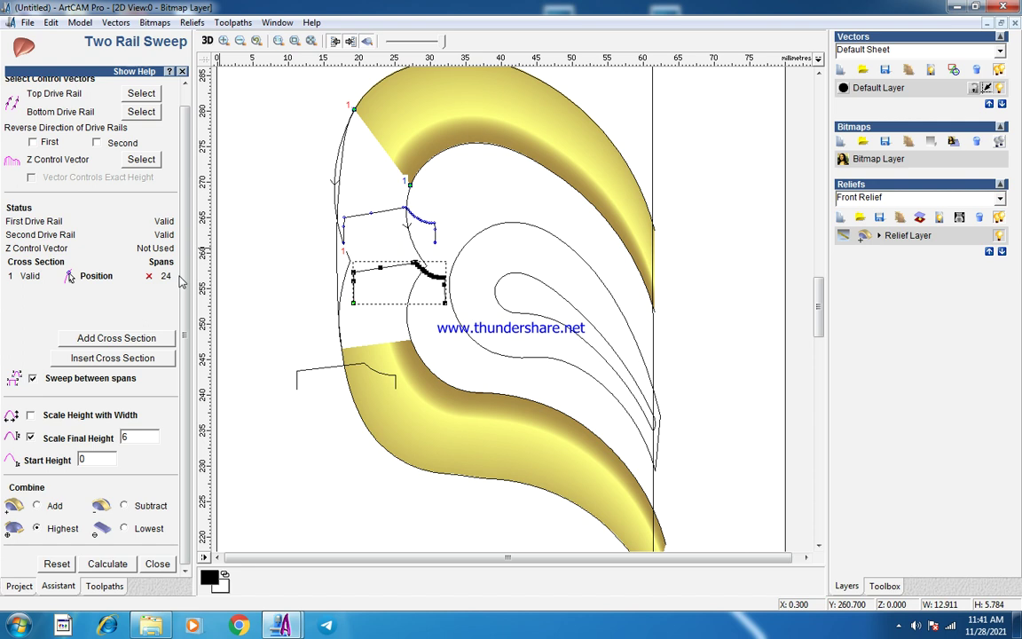
left_click(114, 341)
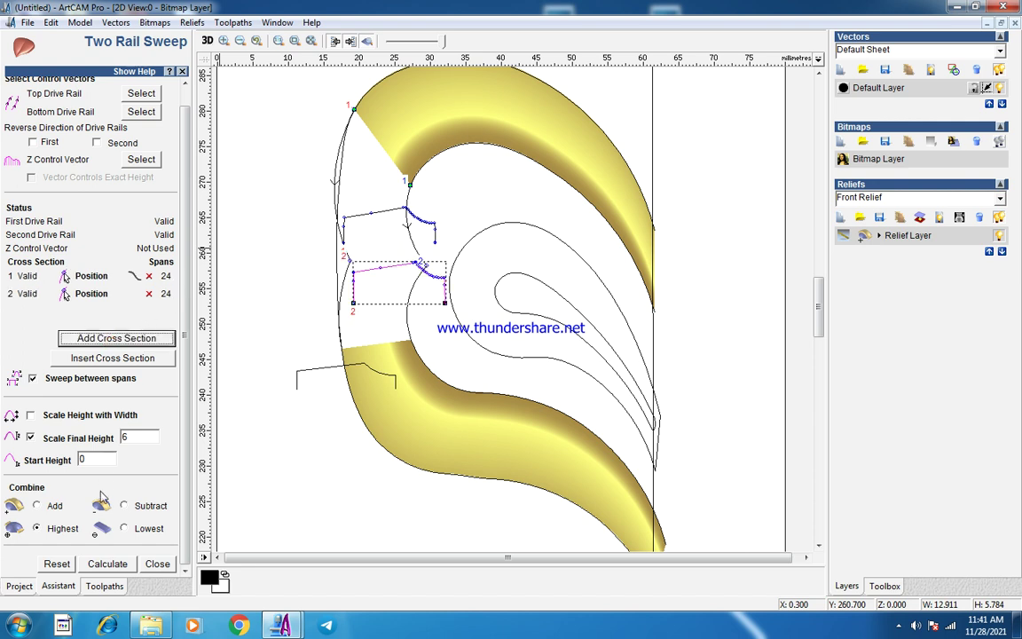
left_click(107, 565)
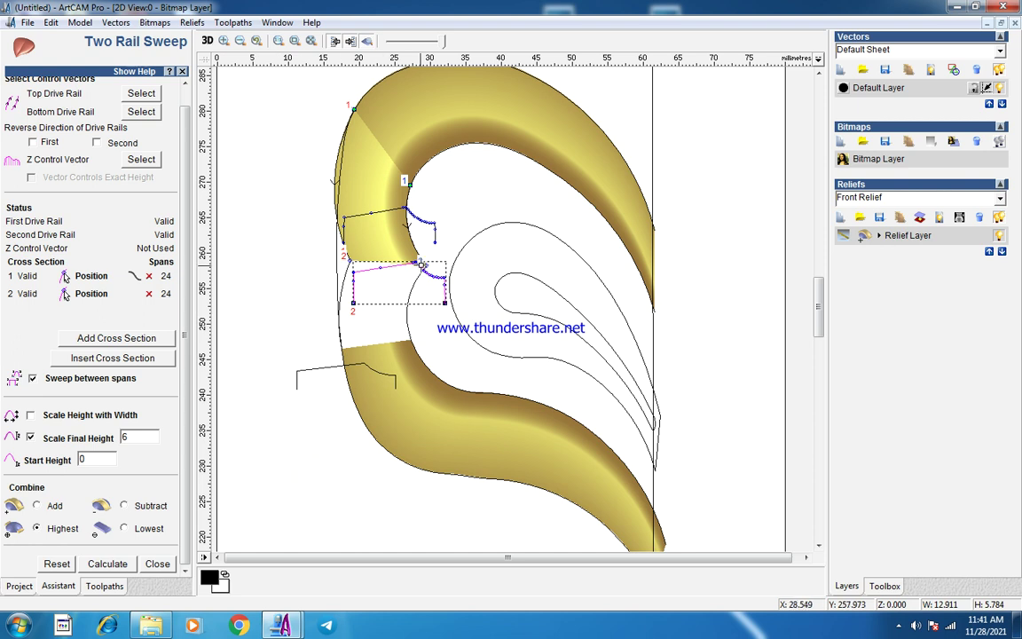
scroll(378, 237, "up", 1)
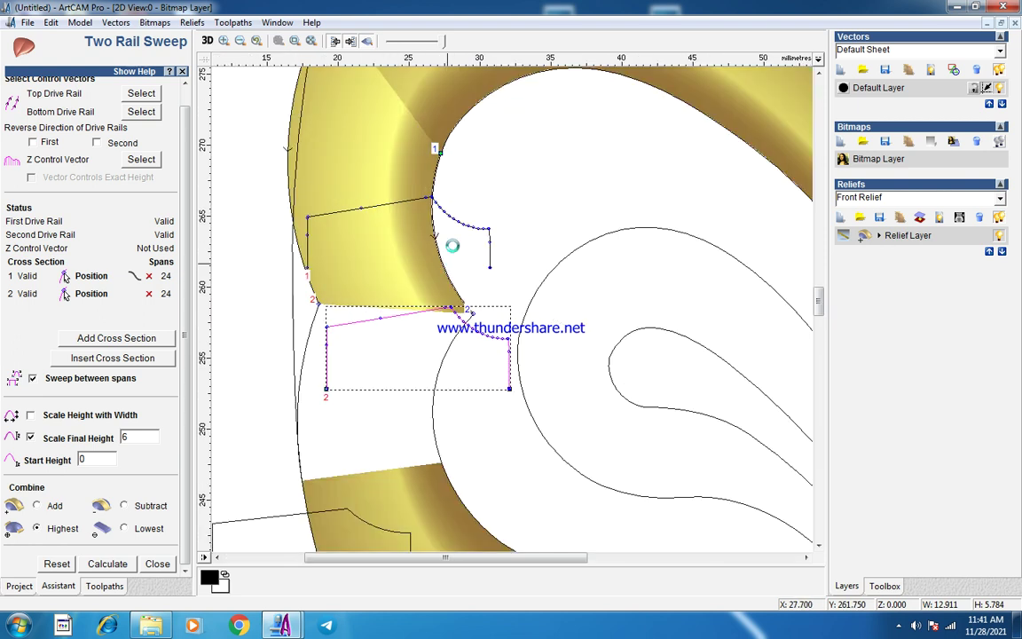
Try recalculating the sweep with Scale Height with Width enabled, inspect the join at the upper band, and close the sweep settings.
left_click(31, 415)
left_click(107, 563)
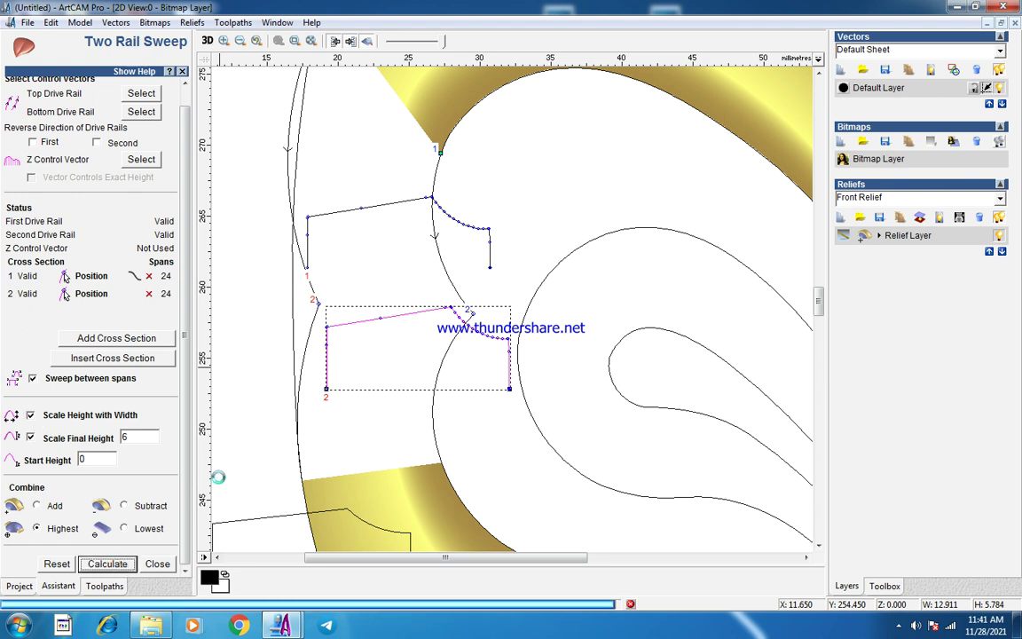
scroll(386, 355, "down", 1)
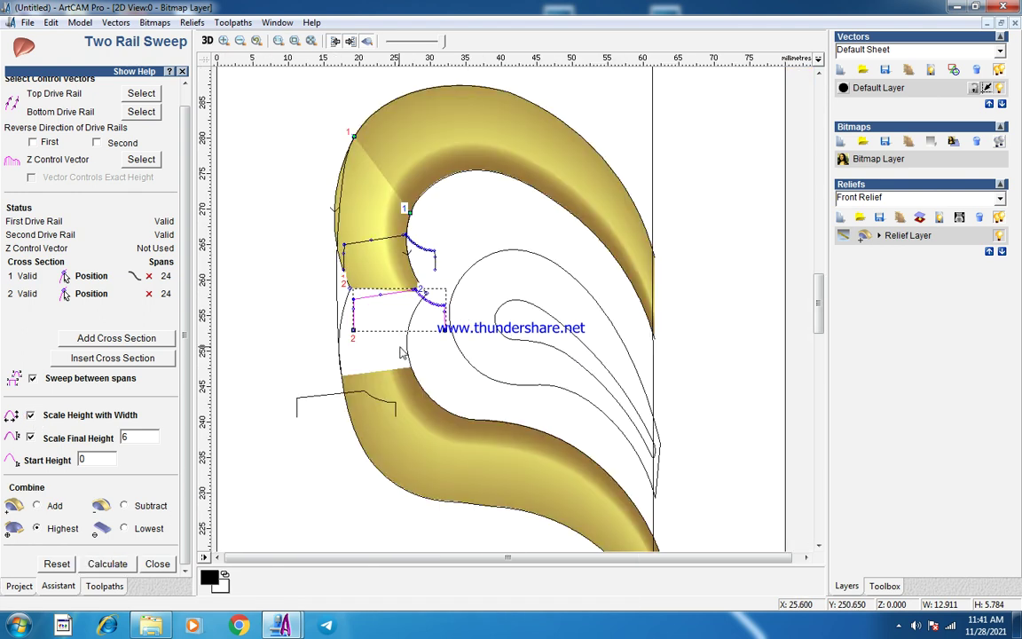
scroll(419, 263, "up", 2)
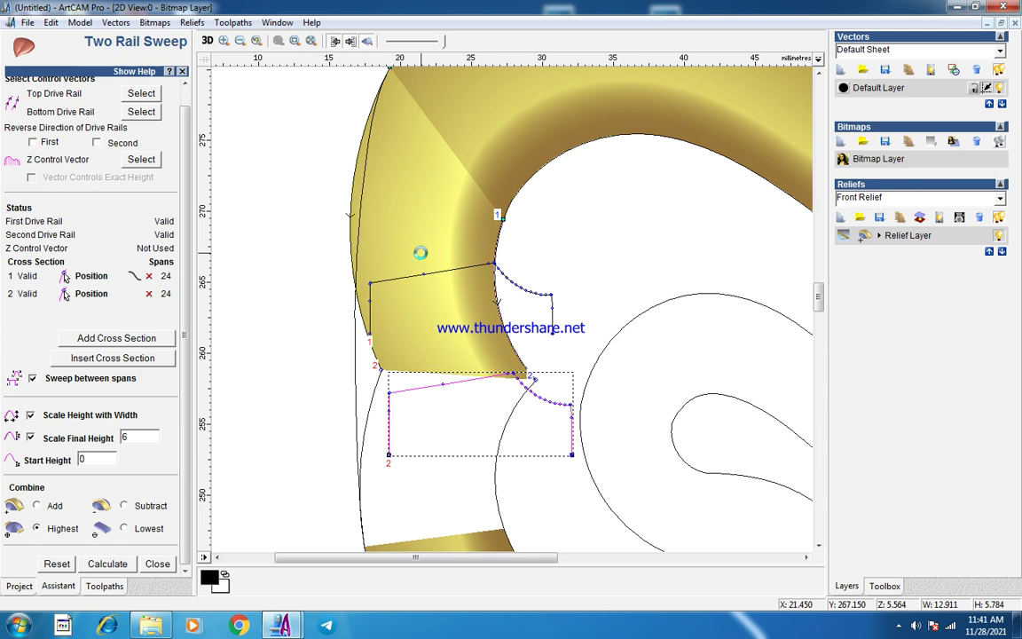
left_click(158, 564)
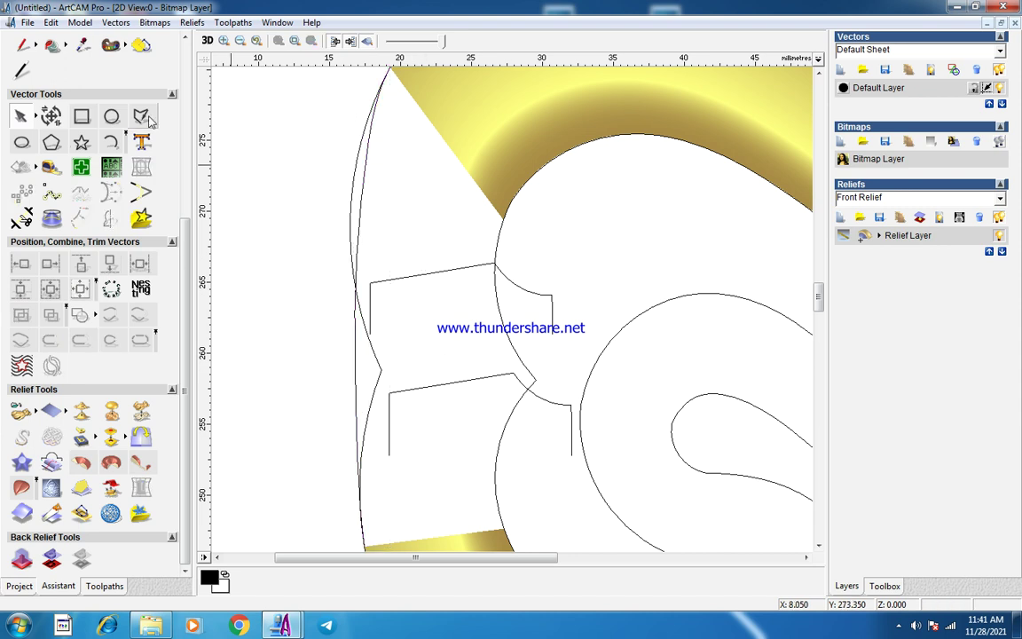
Draw an open three-segment polyline profile beside the upper gap, about 14.3 mm wide and 6 mm tall, its top edge sloping down to the right.
left_click(142, 116)
left_click(221, 231)
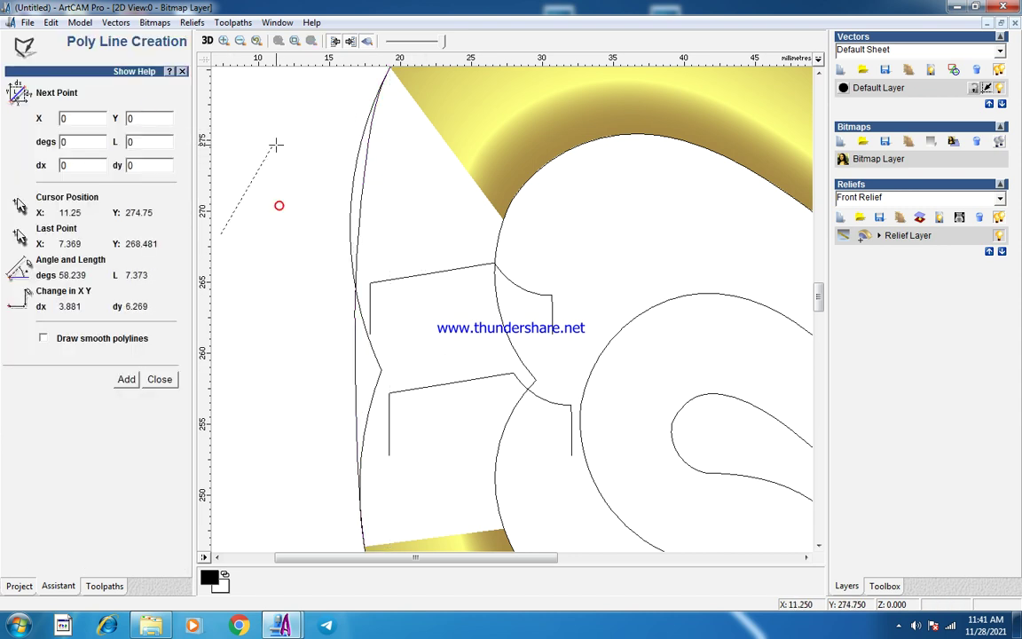
left_click(221, 149)
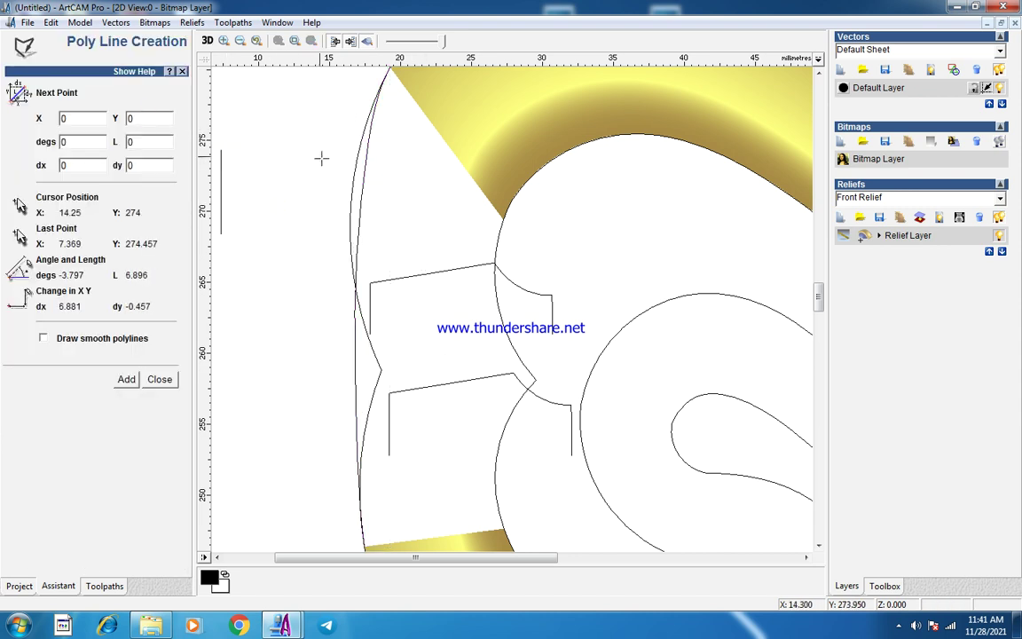
left_click(425, 183)
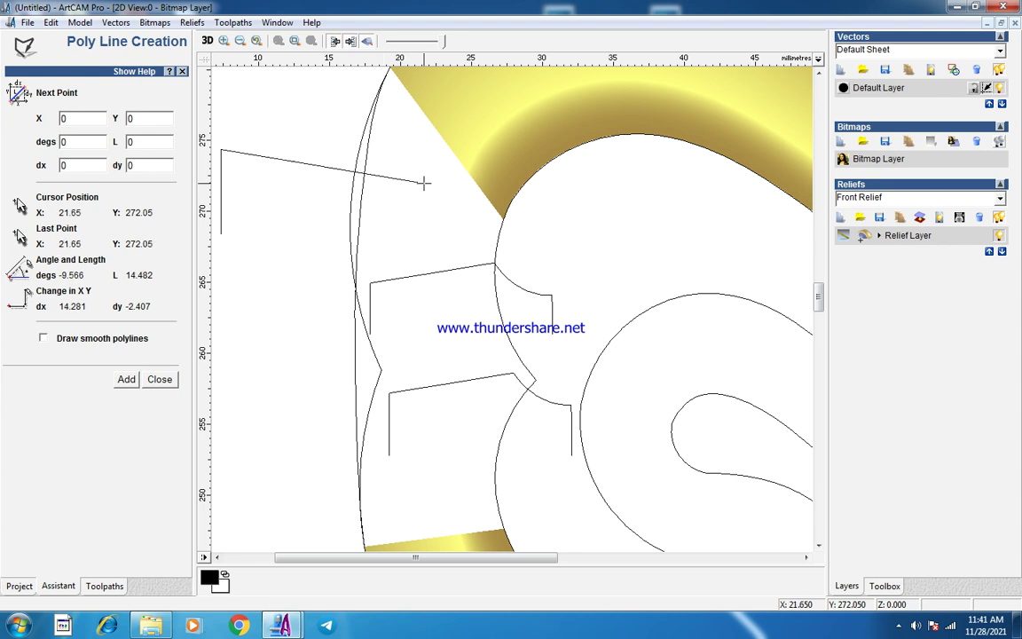
left_click(422, 235)
left_click(159, 379)
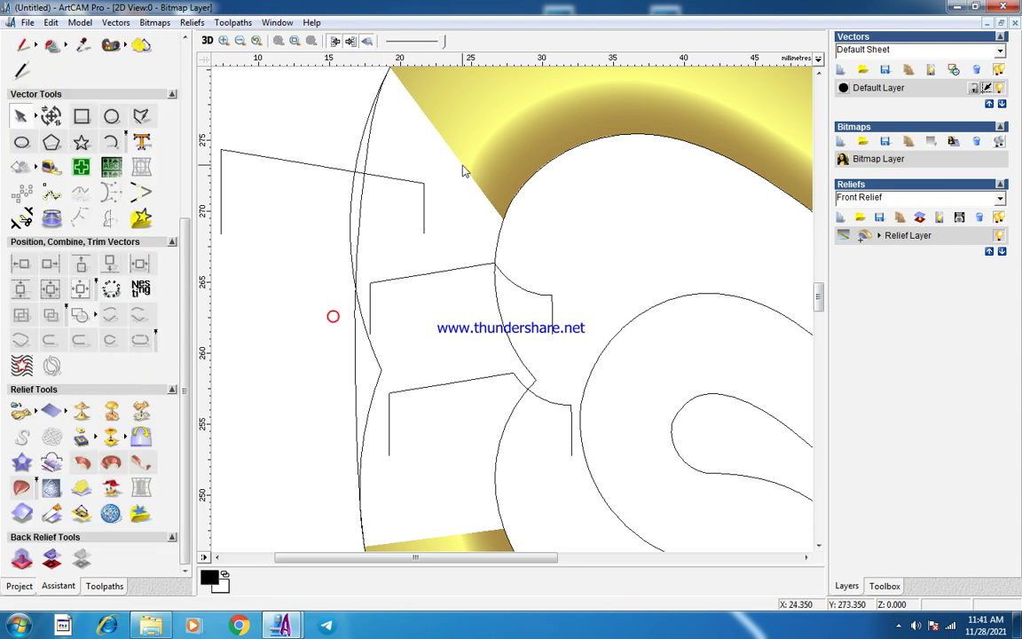
Raise the top right corner node of the new polyline profile by about 1 mm to flatten its sloping top edge.
left_click(415, 188)
left_click(413, 182)
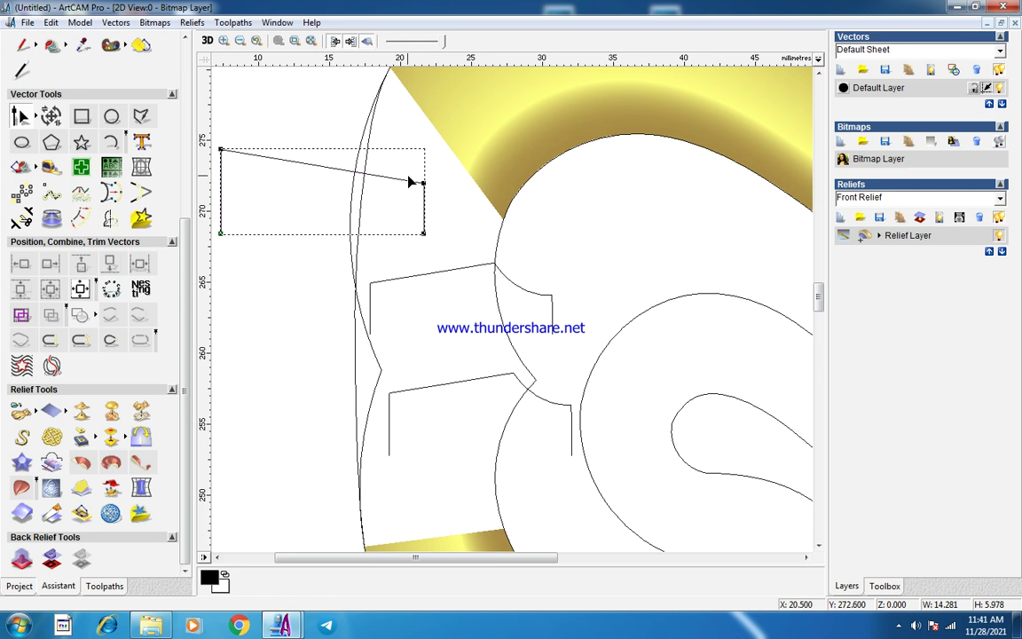
key("Up")
key("Up")
key("Up")
key("Up")
key("Up")
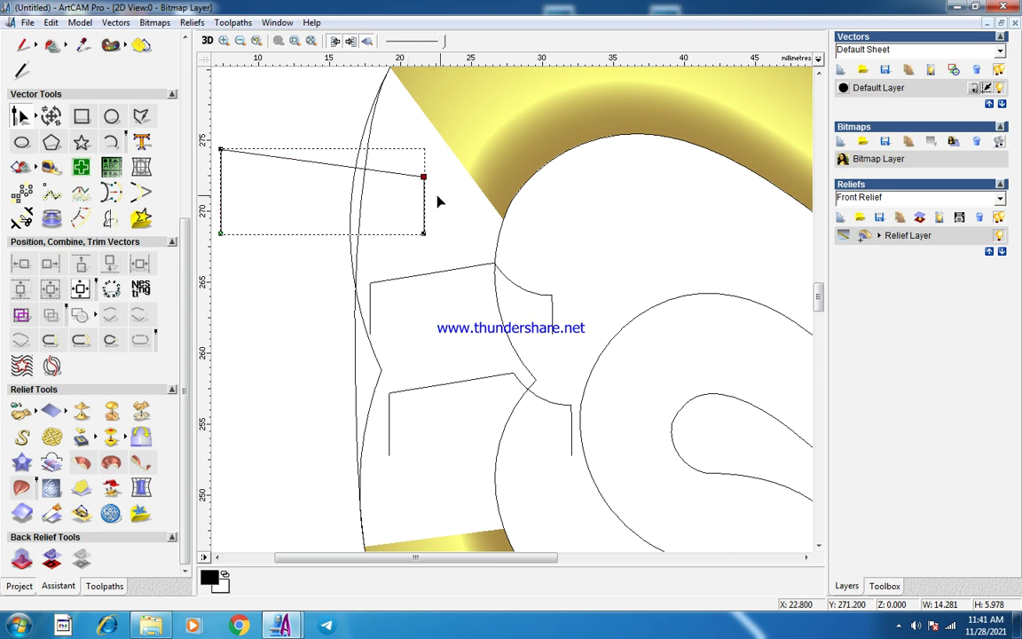
left_click_drag(370, 188, 370, 187)
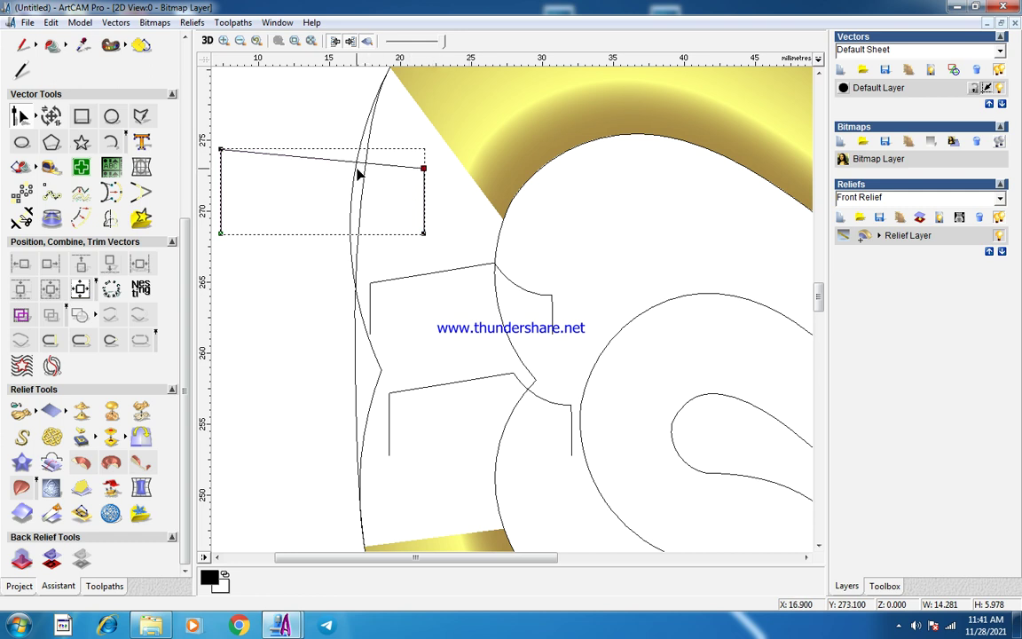
Convert the sloping top edge of the new polyline profile into an arc and pull its midpoint down to a shallow bulge.
left_click(316, 157)
left_click(315, 157)
scroll(303, 163, "up", 3)
left_click(512, 213)
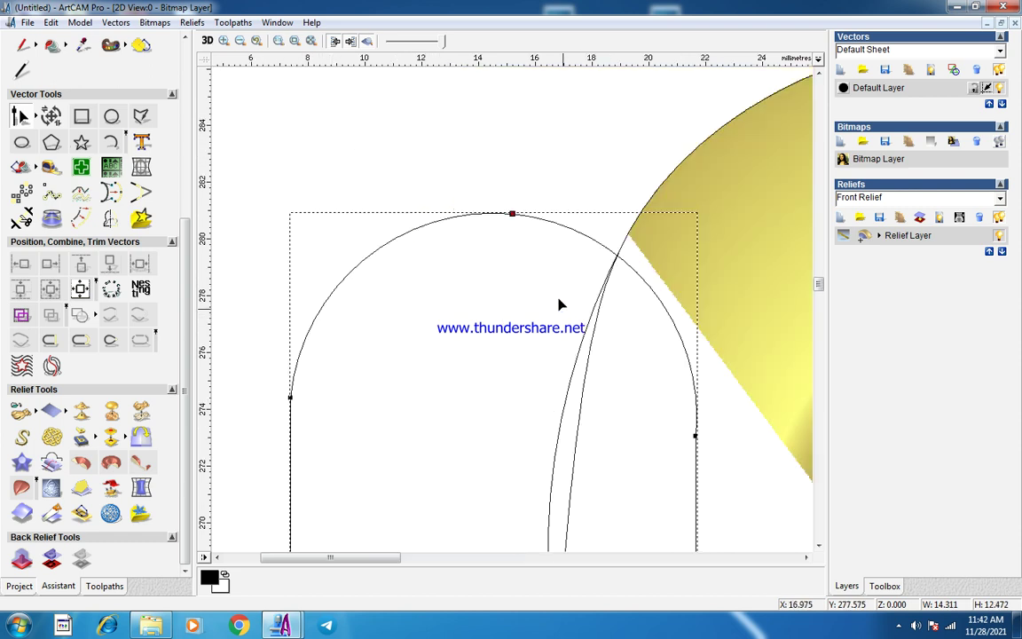
scroll(507, 279, "down", 2)
left_click_drag(436, 293, 456, 351)
Smooth the midpoint node of the profile's curved top edge and finish the node editing.
key("s")
key("s")
scroll(436, 353, "up", 1)
key("s")
key("s")
key("s")
key("s")
key("s")
key("s")
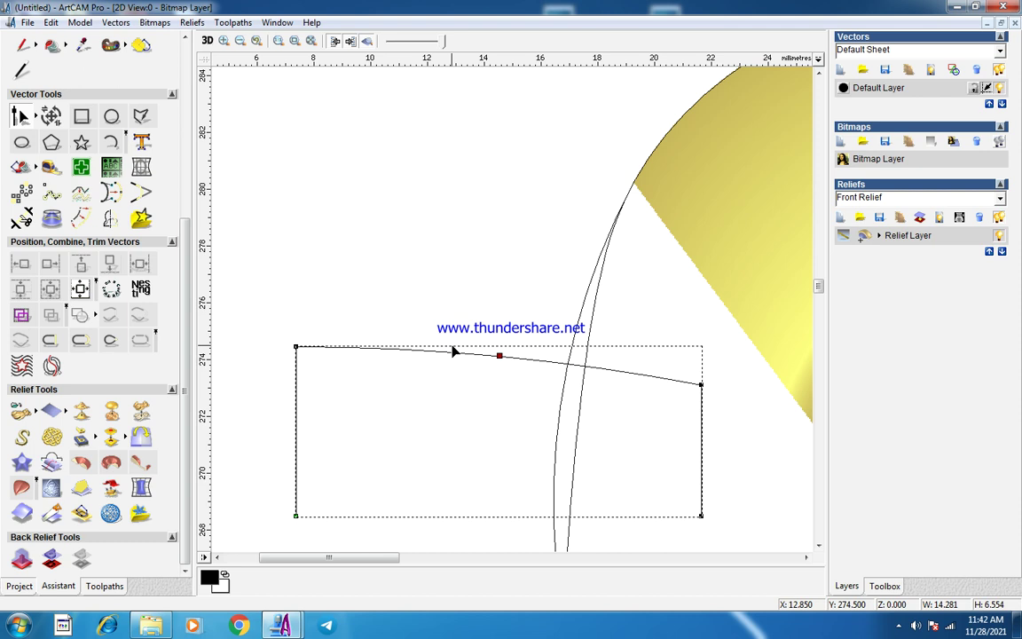
key("n")
scroll(451, 349, "down", 2)
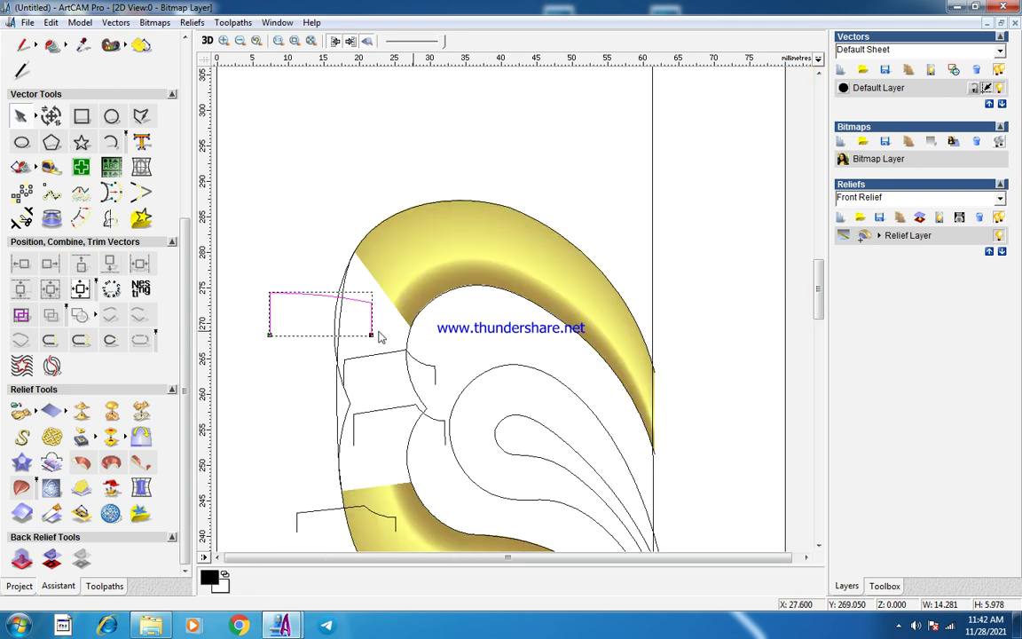
Make a horizontally mirrored copy of the curved-top profile and place it below and to the left of the original.
left_click(110, 222)
left_click(143, 168)
left_click(150, 267)
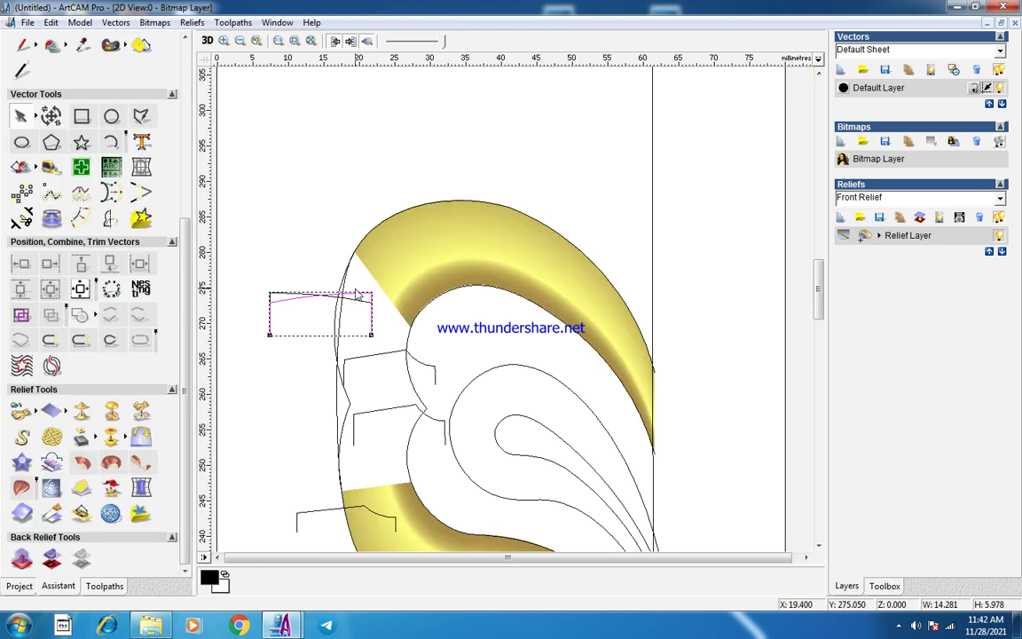
left_click_drag(354, 295, 302, 361)
left_click(328, 406)
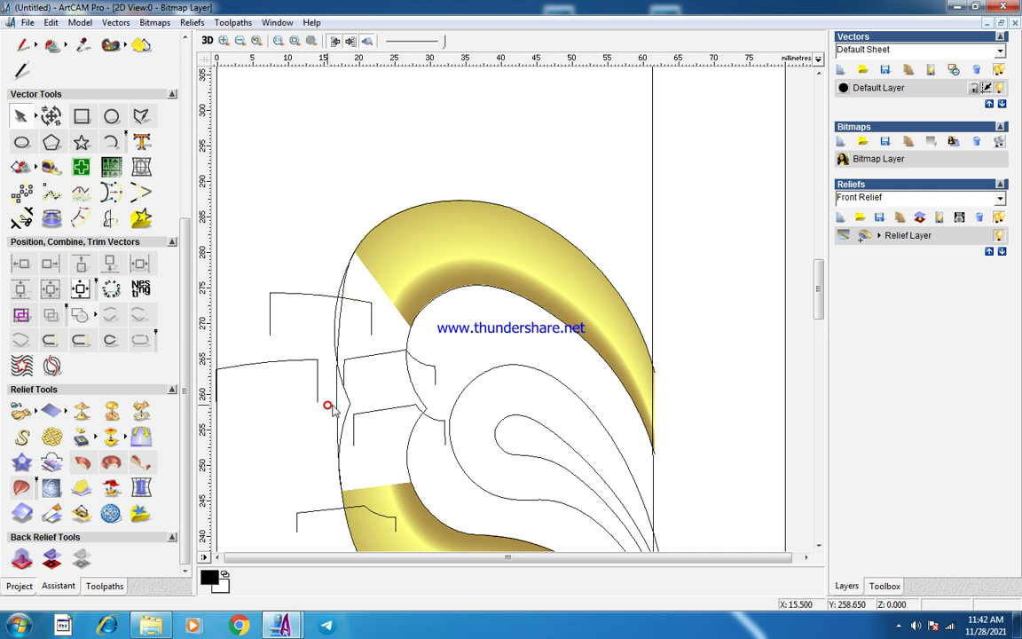
Select the two rail curves bounding the lower part of the gap and start a Two Rail Sweep with them.
left_click(341, 382)
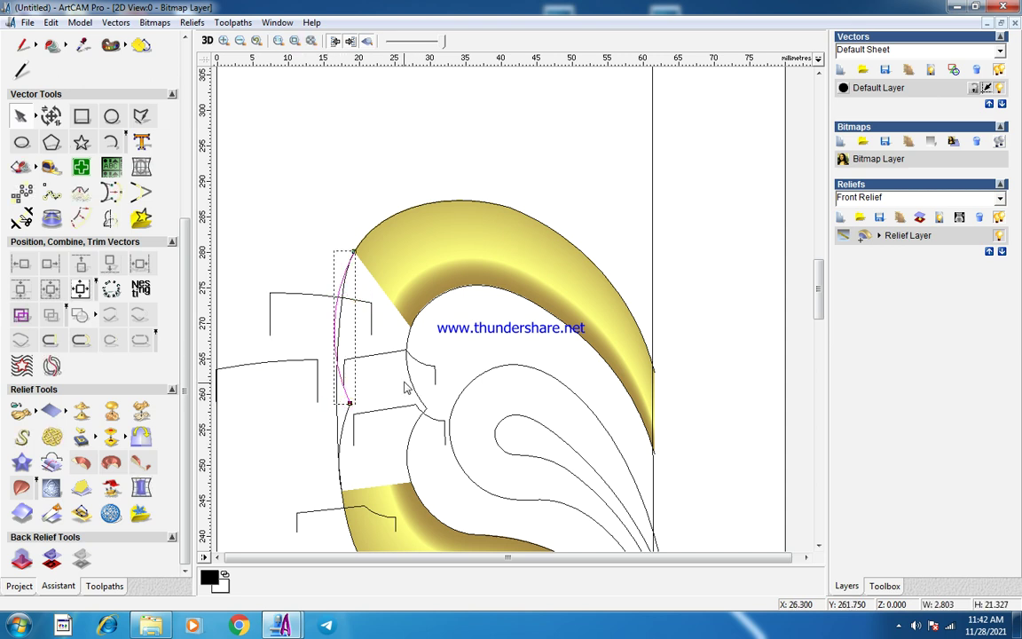
left_click(408, 374)
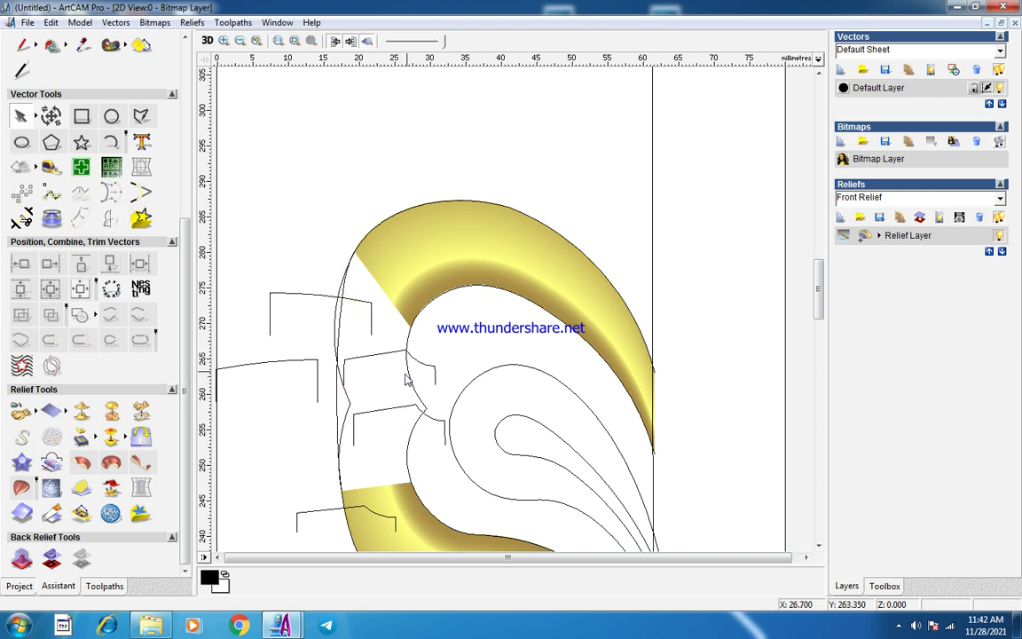
left_click(345, 417)
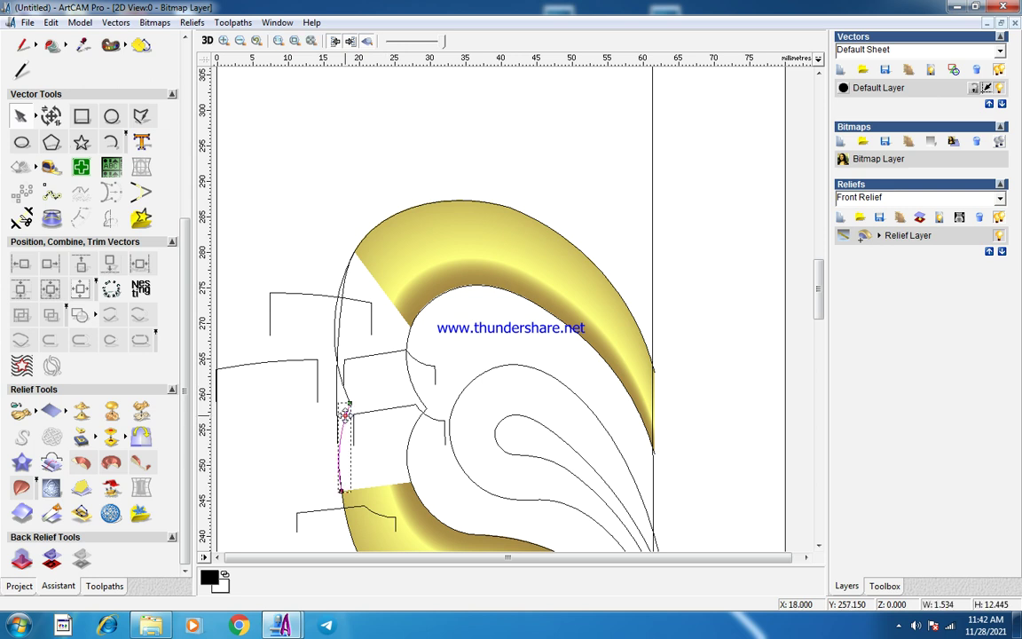
left_click(411, 453, "shift")
left_click(21, 437)
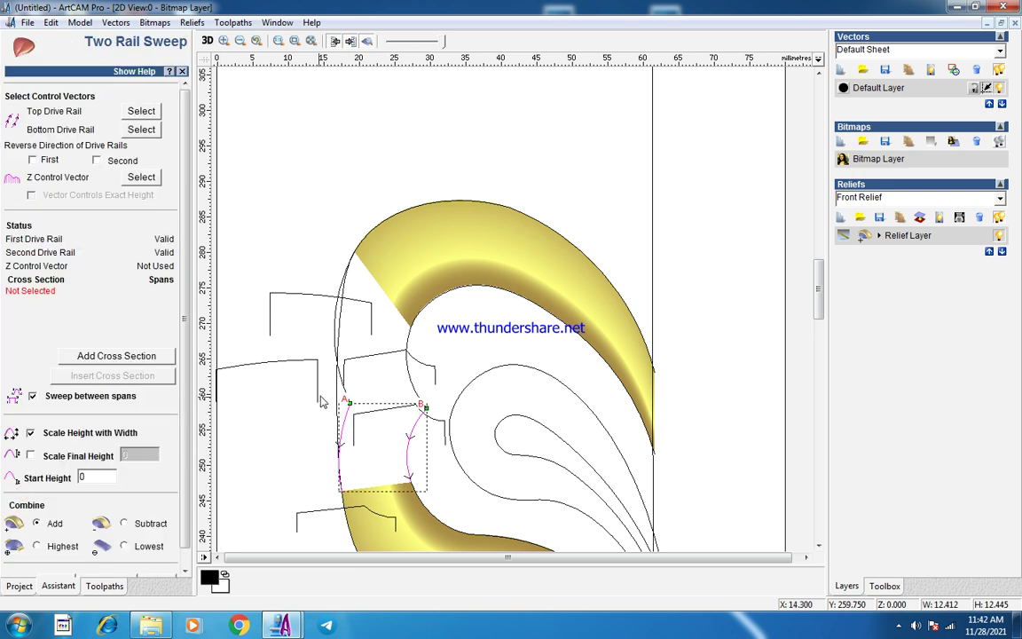
Add the upper of the two peaked profiles in the gap as cross section and assign the original curved-top profile as Z control vector.
left_click(401, 365)
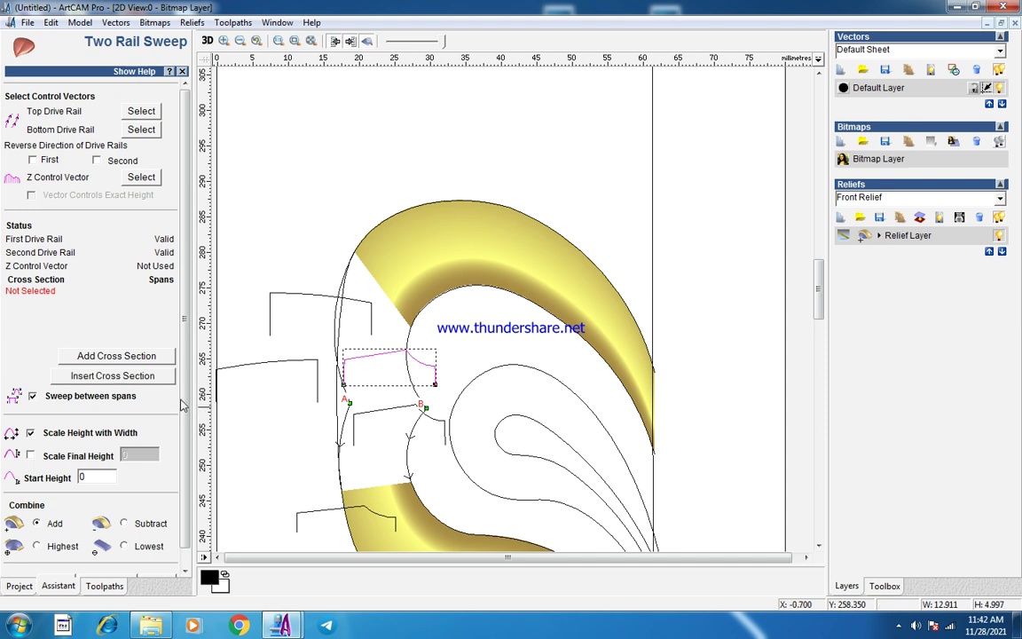
left_click(123, 354)
left_click(297, 297)
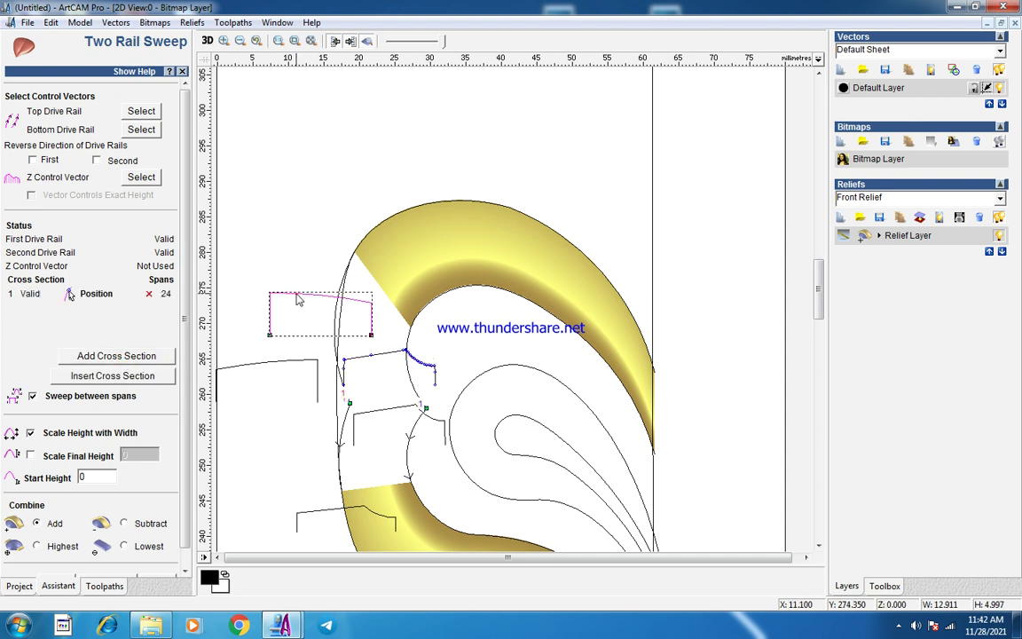
left_click(127, 176)
Disable Scale Height with Width, set Scale Final Height to 6, and choose Highest as the combine mode.
left_click(32, 433)
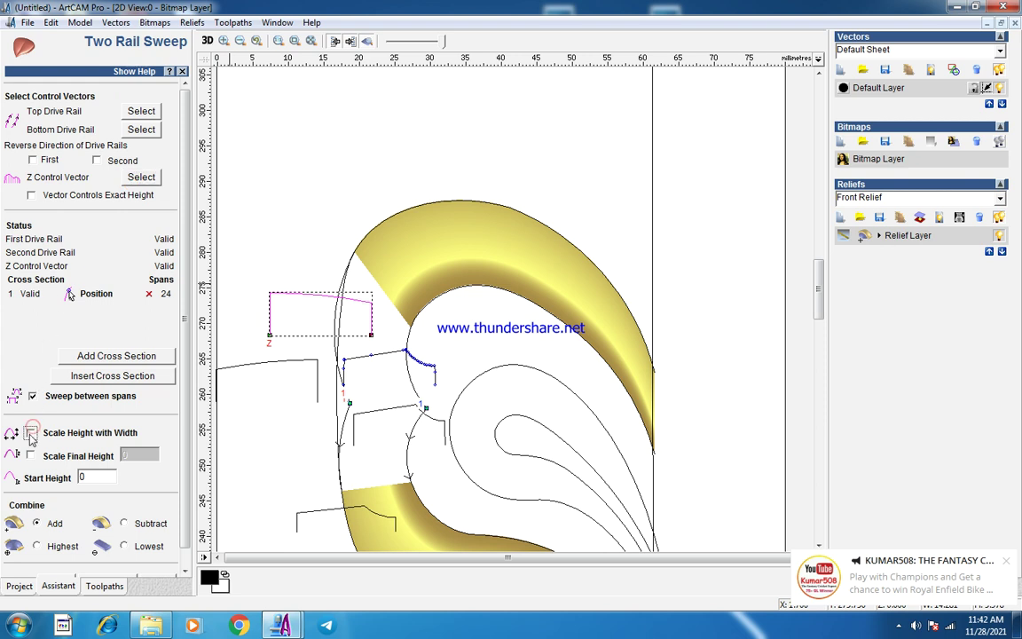
left_click(30, 454)
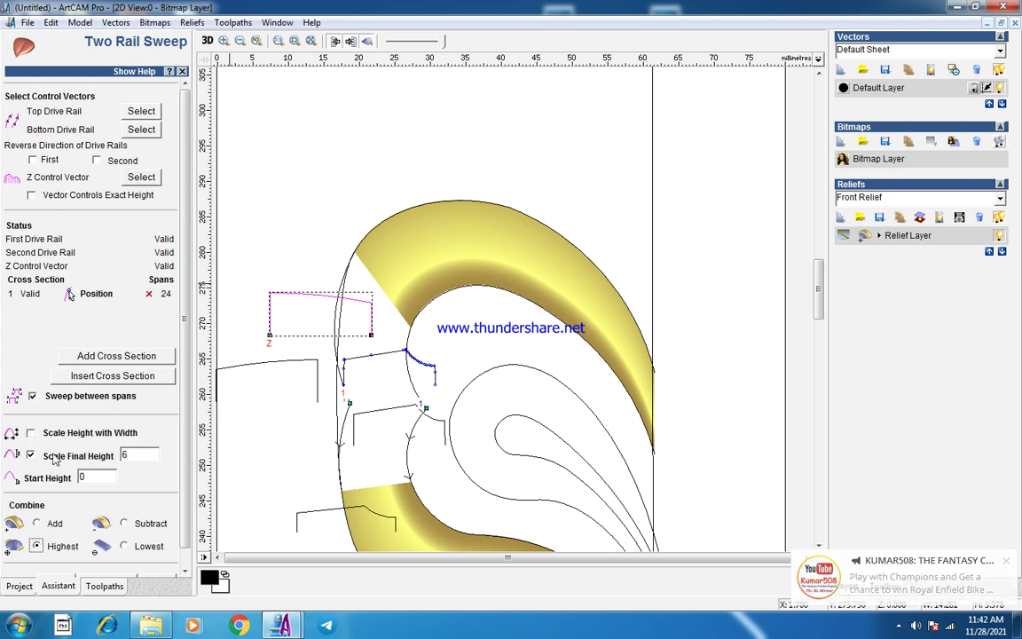
left_click(180, 469)
Try calculating the sweep across the lower gap, inspect its seam with the lower band, and undo it.
left_click(105, 564)
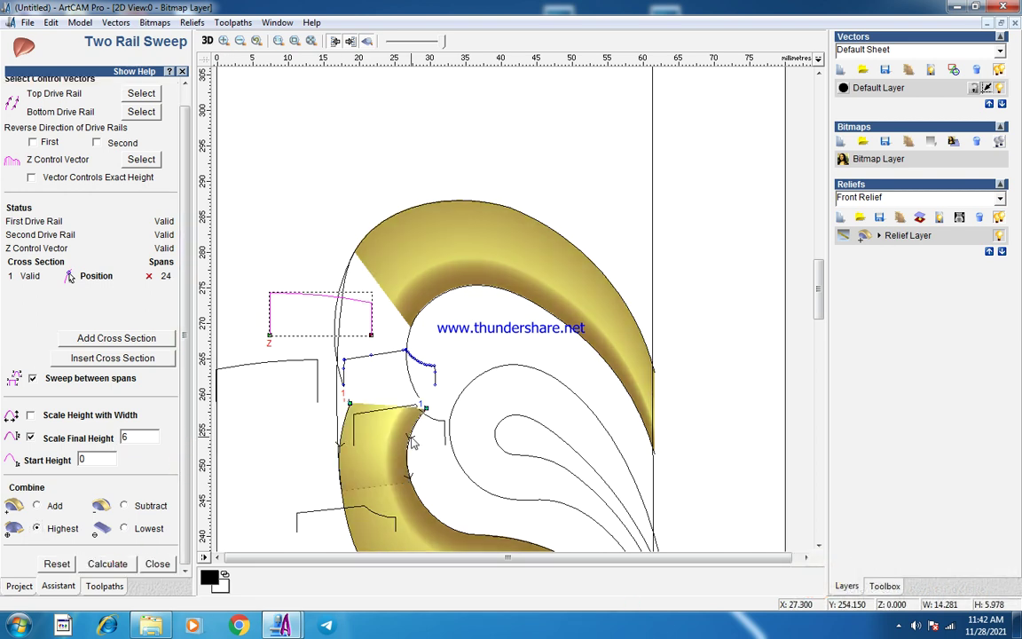
scroll(373, 380, "up", 5)
scroll(497, 353, "up", 3)
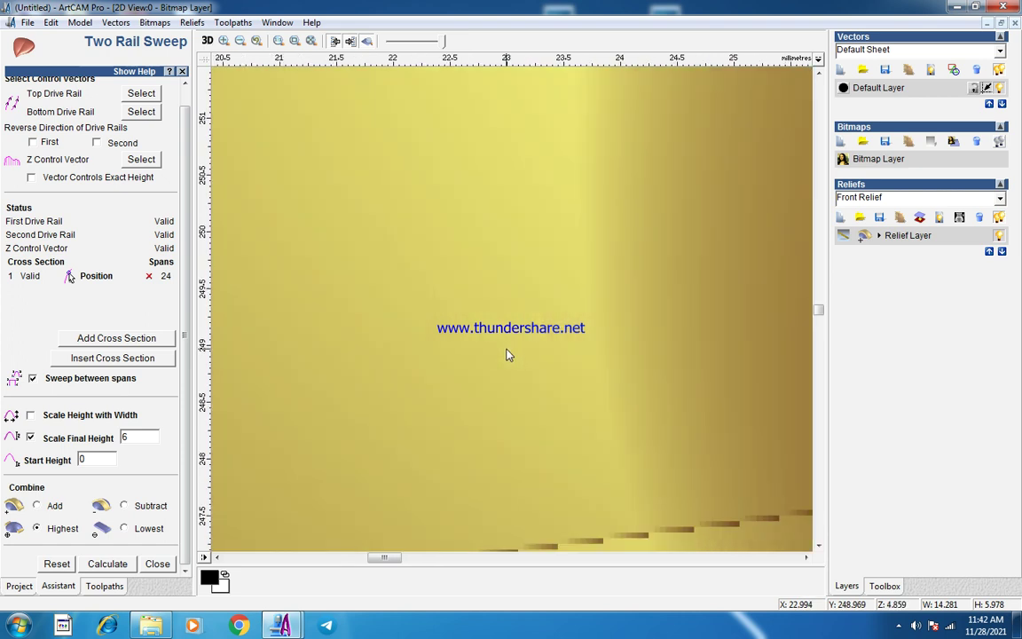
scroll(603, 360, "down", 3)
scroll(509, 330, "up", 2)
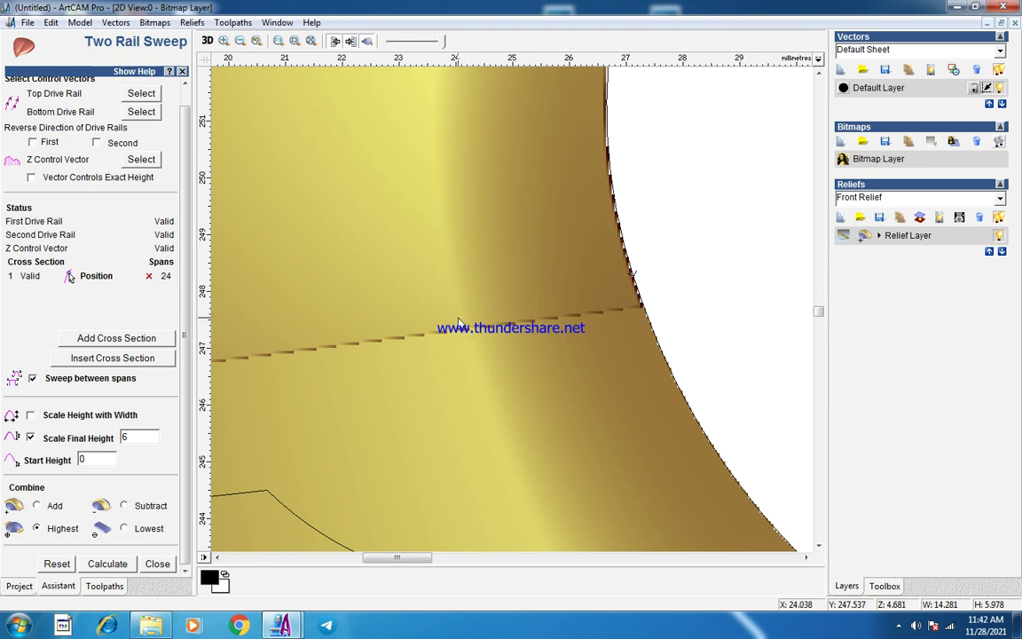
scroll(473, 225, "down", 3)
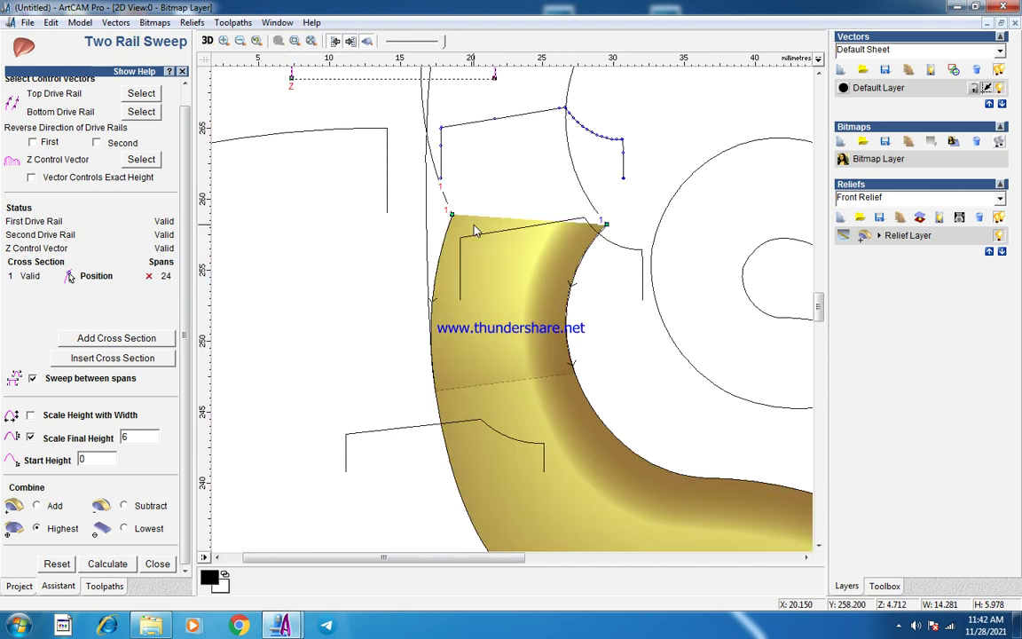
scroll(416, 259, "up", 1)
key("ctrl+z")
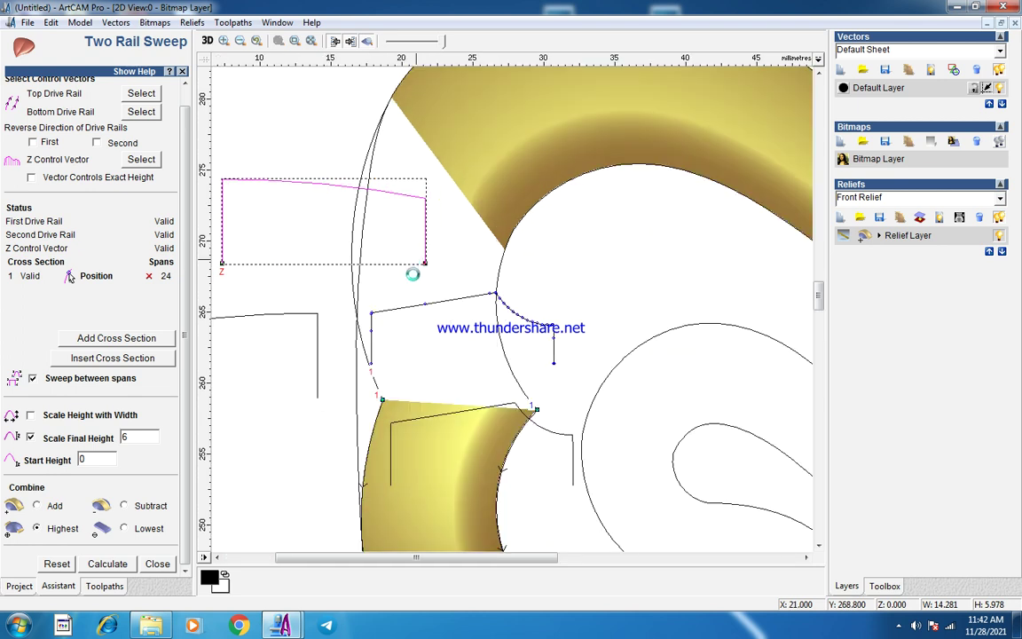
Raise the top right corner node of the Z control profile slightly so its curved top edge drops less.
key("n")
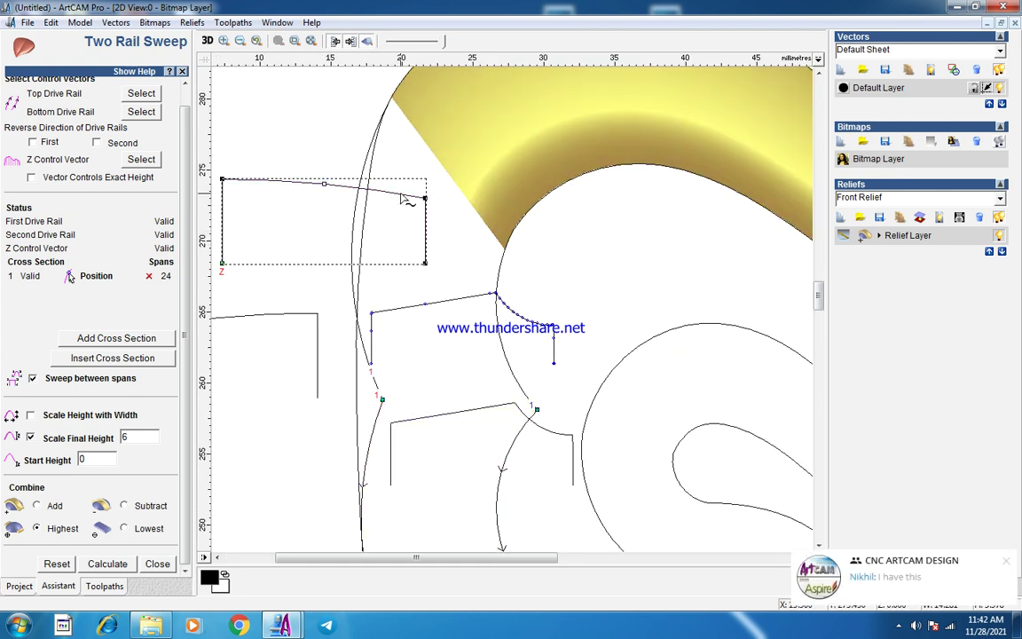
left_click_drag(426, 202, 426, 198)
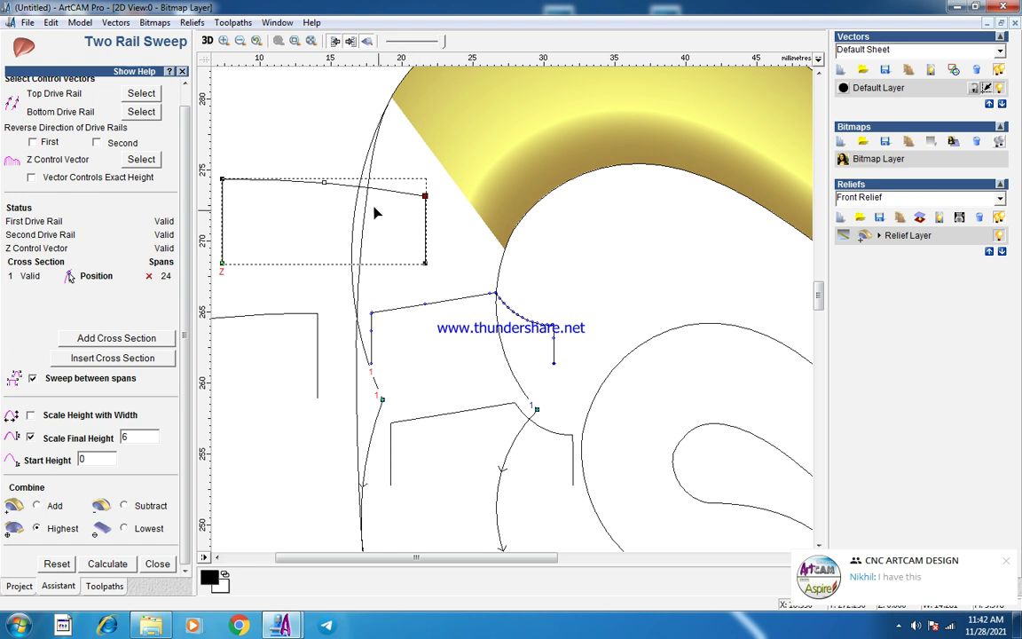
left_click_drag(303, 159, 357, 217)
scroll(343, 221, "down", 3)
scroll(440, 400, "up", 3)
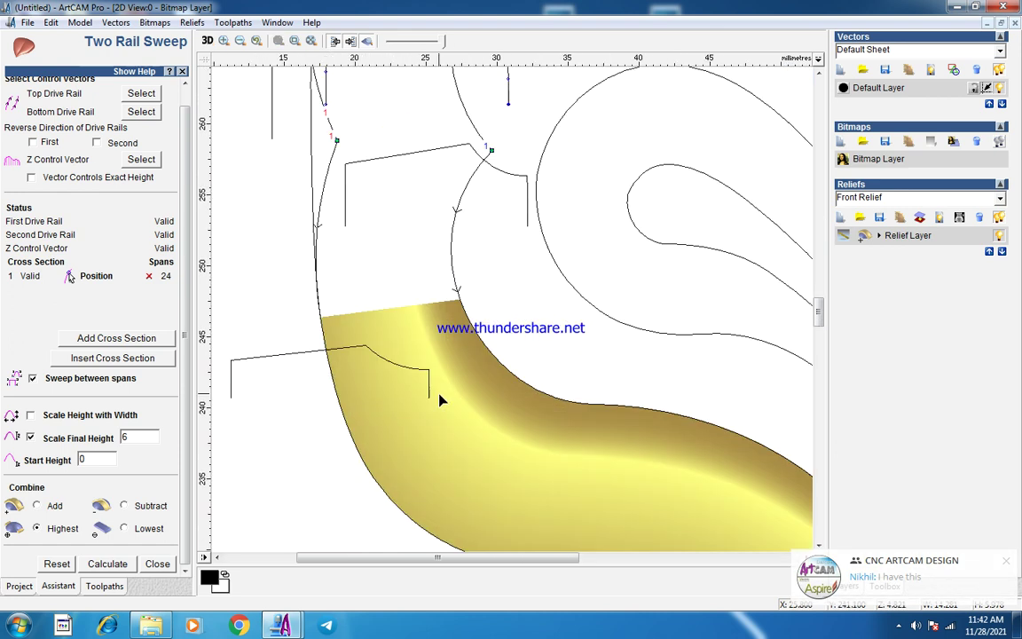
Try recalculating the sweep with the adjusted Z control profile, examine the seam line up close, and undo it.
left_click(107, 564)
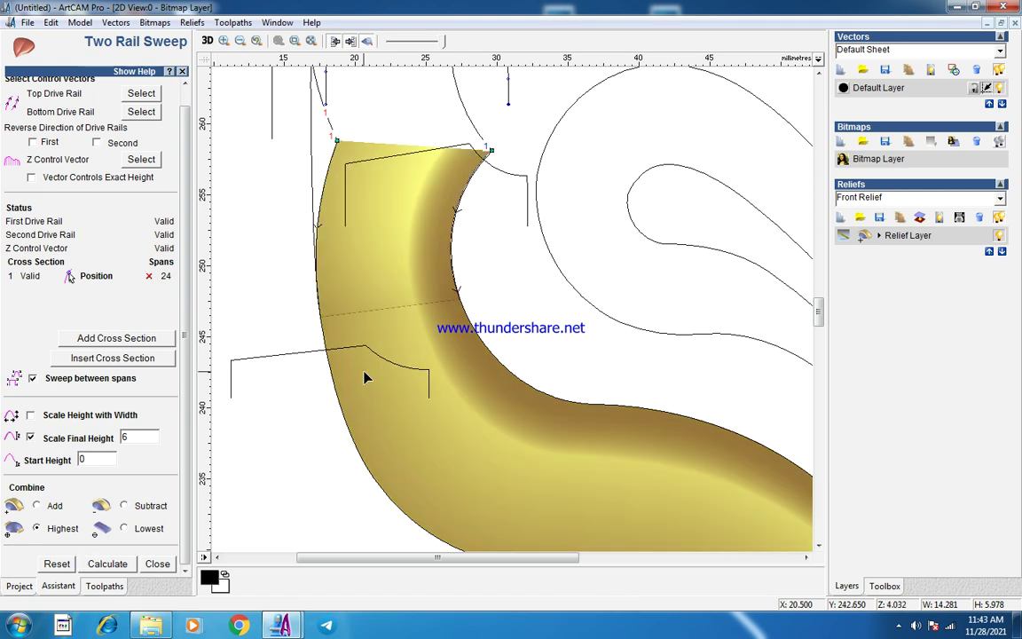
scroll(483, 280, "up", 3)
scroll(497, 297, "up", 2)
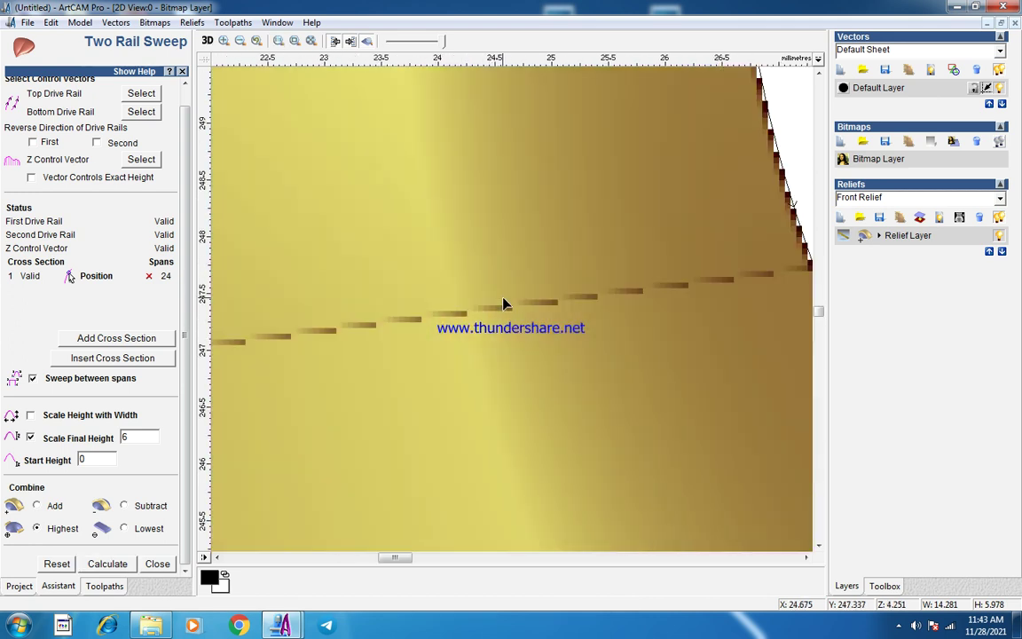
scroll(504, 305, "up", 2)
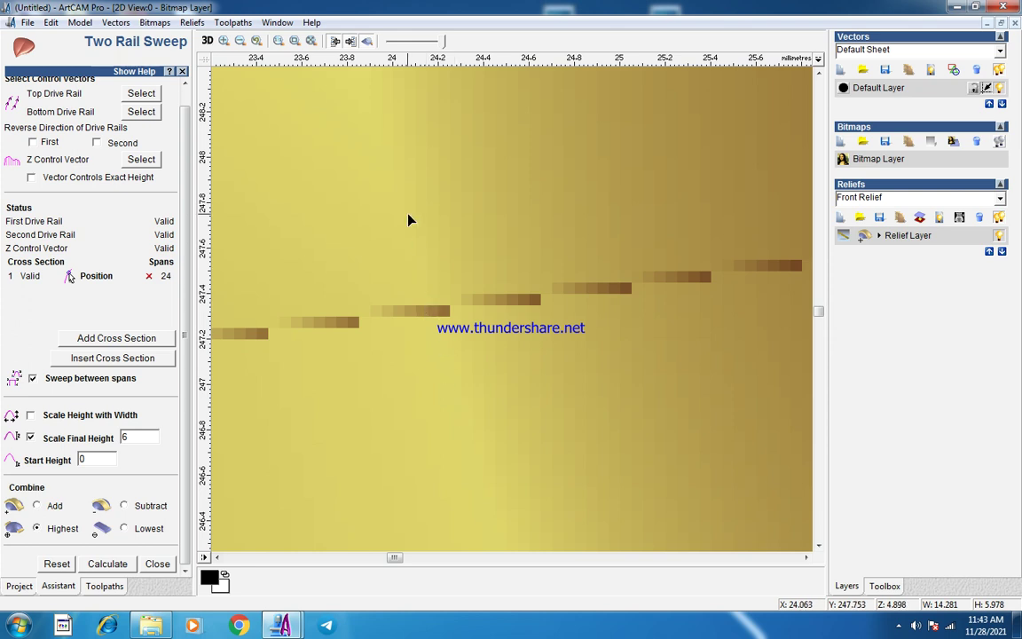
scroll(411, 221, "down", 8)
scroll(468, 256, "up", 2)
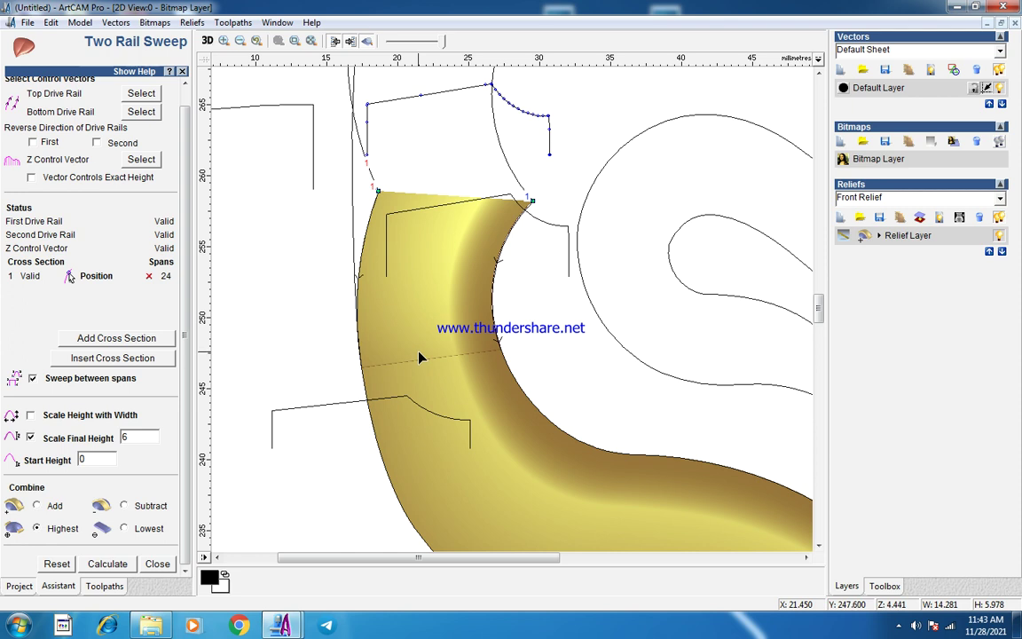
scroll(479, 351, "up", 2)
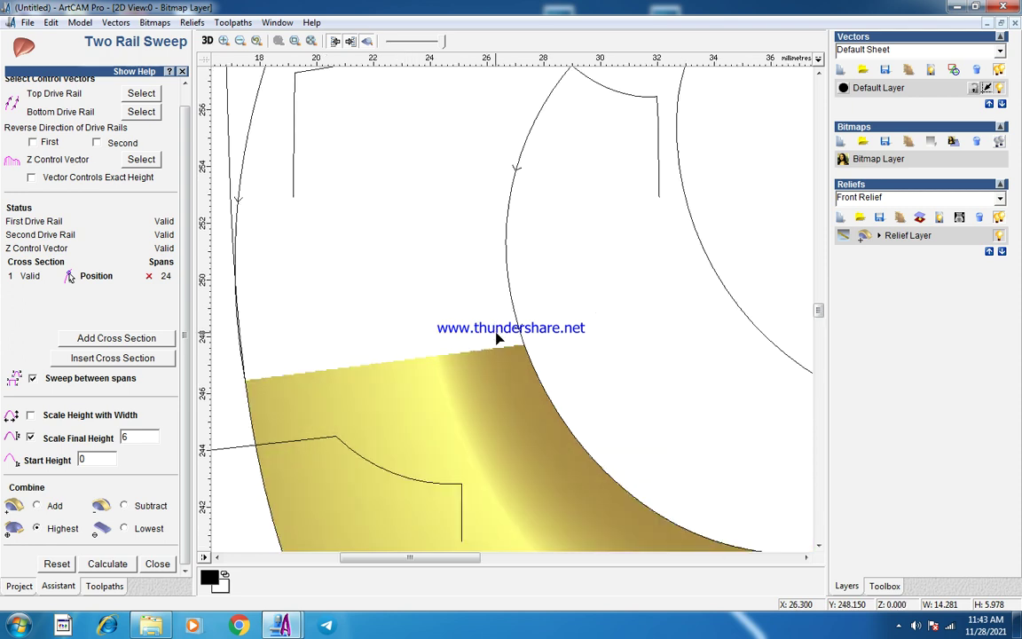
Extend the lower end node of the inner rail about 0.04 mm down onto the edge of the lower band.
scroll(515, 327, "up", 6)
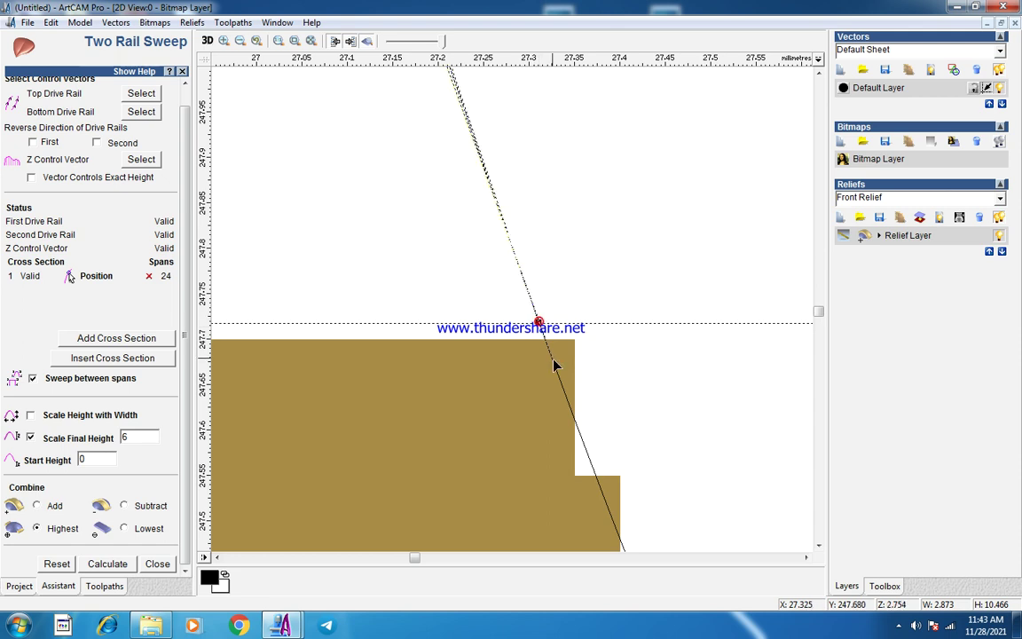
scroll(400, 342, "down", 5)
scroll(400, 338, "down", 4)
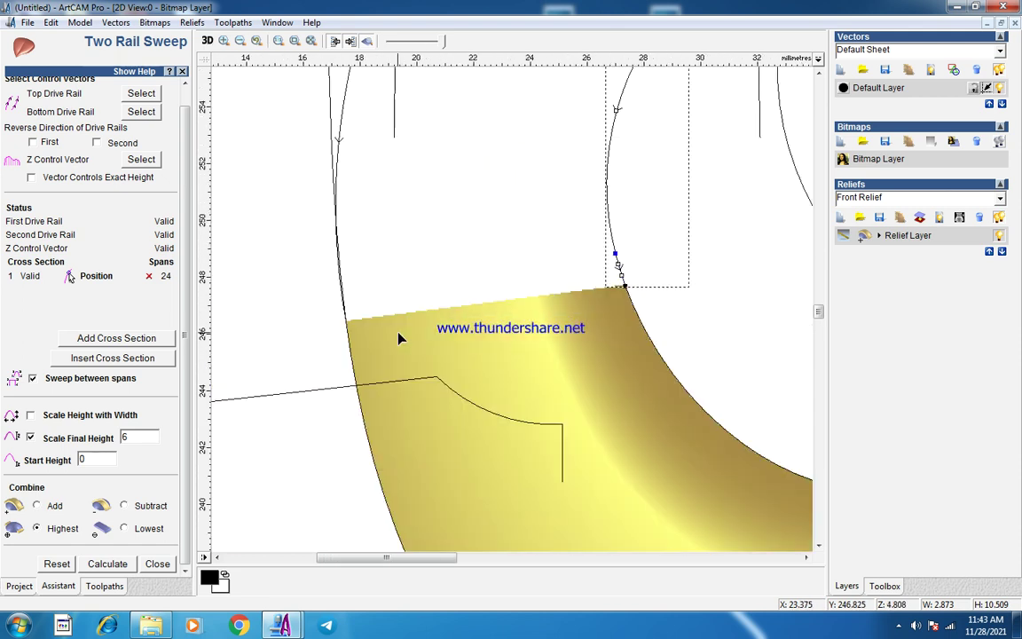
Extend the lower end node of the outer rail about 0.14 mm down so it overlaps the lower band.
scroll(446, 176, "up", 2)
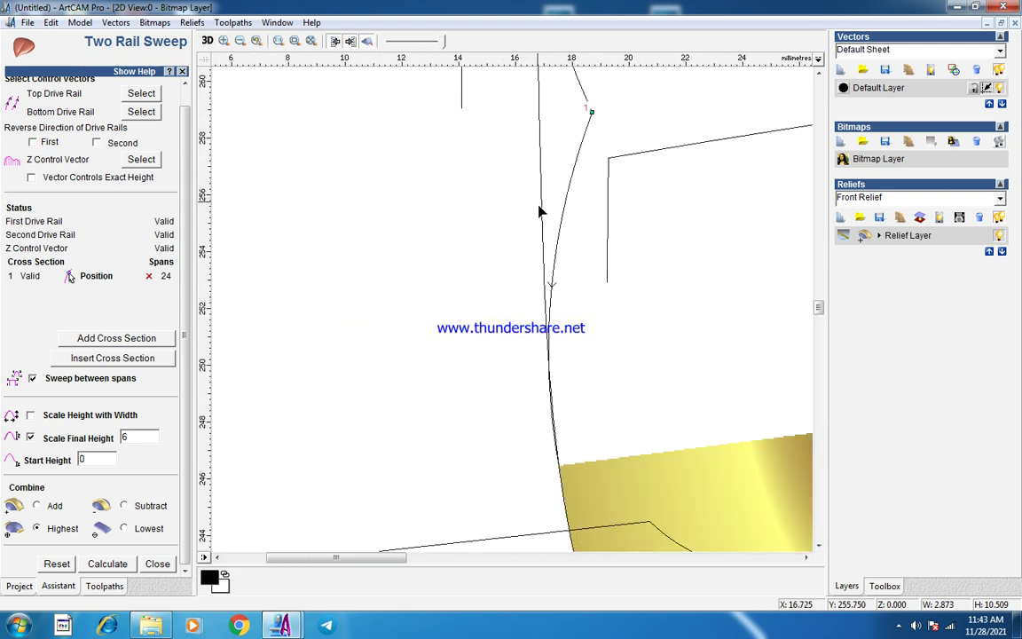
left_click(551, 267)
scroll(498, 285, "up", 2)
scroll(488, 305, "up", 4)
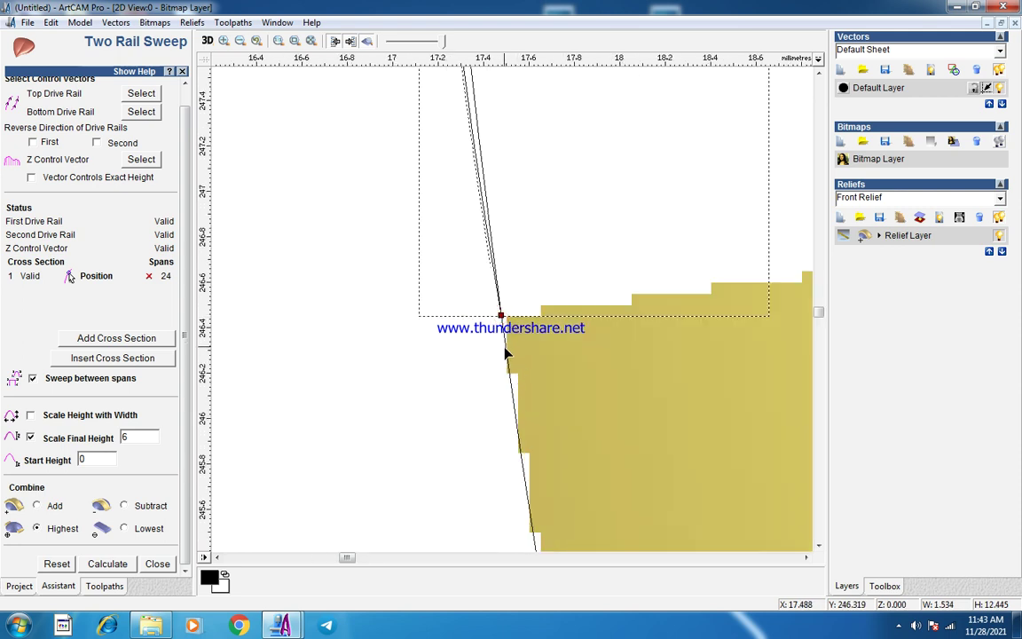
scroll(515, 346, "down", 3)
scroll(388, 319, "down", 2)
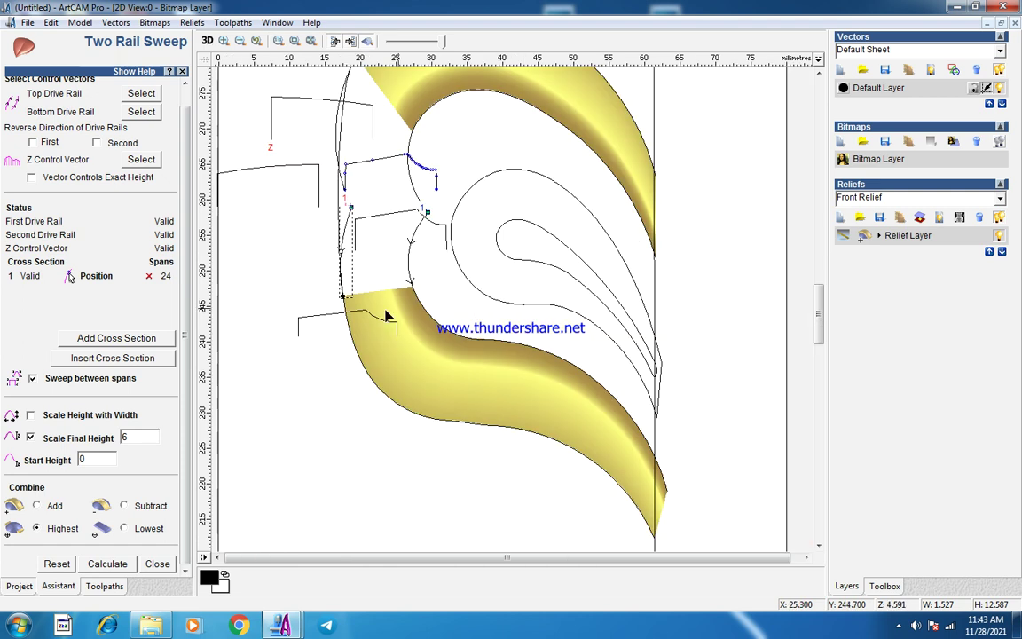
Try recalculating the sweep along the extended rails, inspect the join with the lower band, and undo it.
left_click(106, 564)
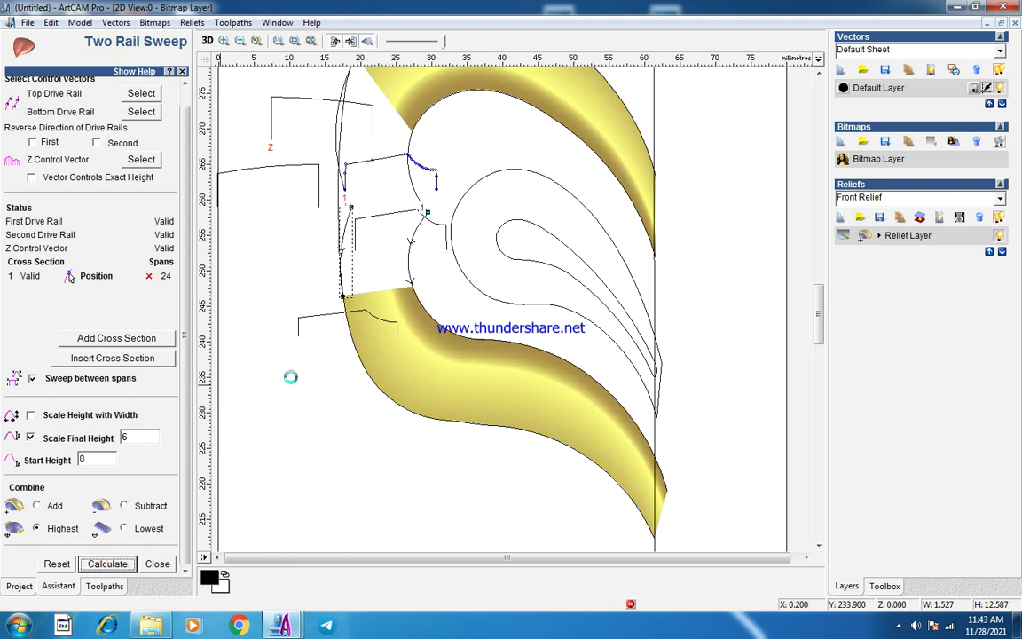
scroll(294, 242, "up", 3)
scroll(622, 373, "up", 1)
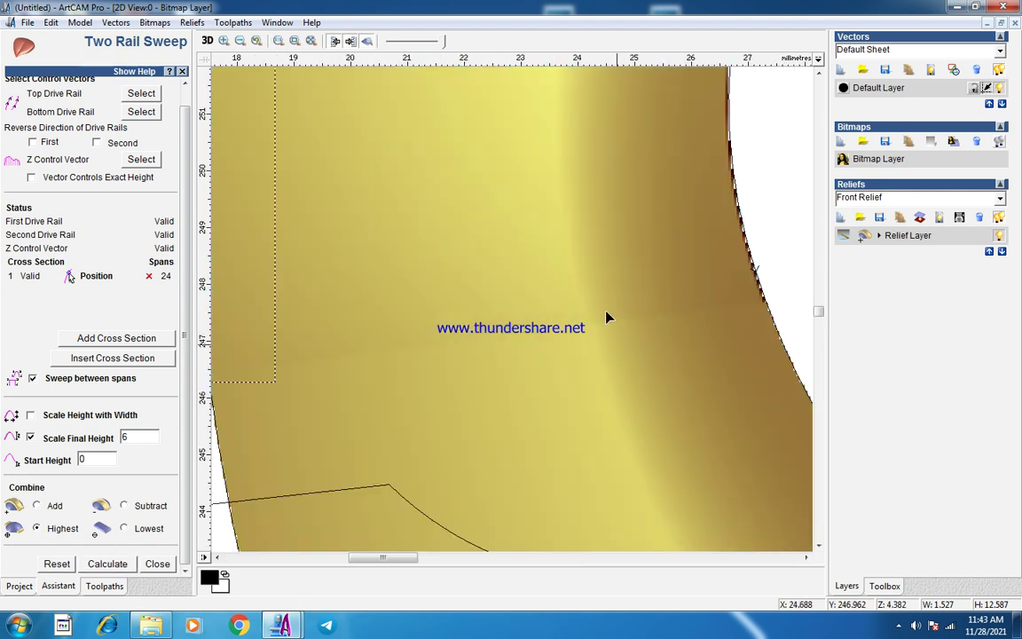
scroll(598, 276, "down", 2)
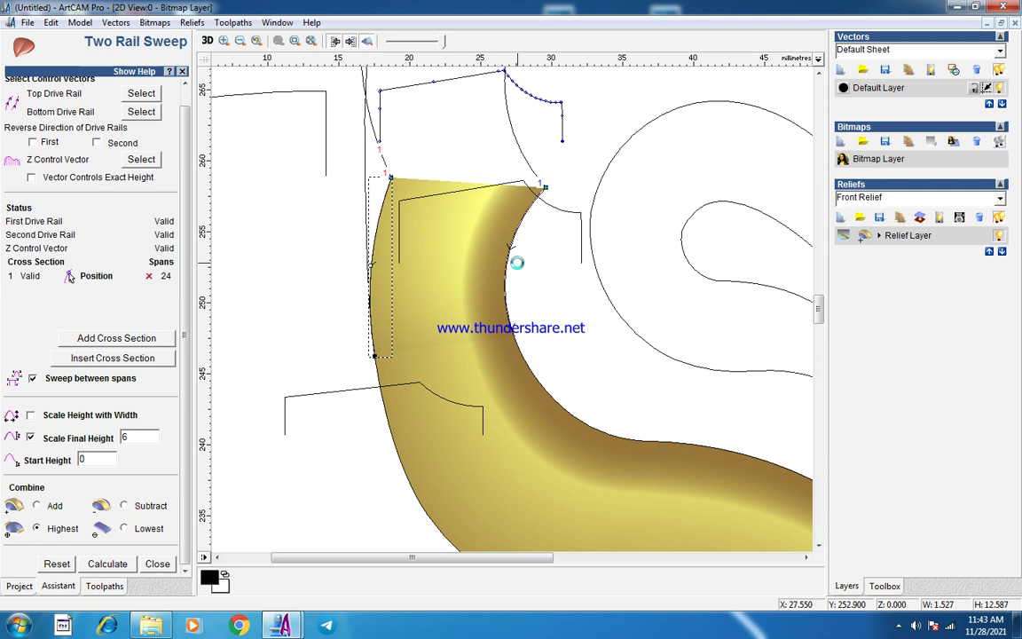
scroll(479, 355, "up", 1)
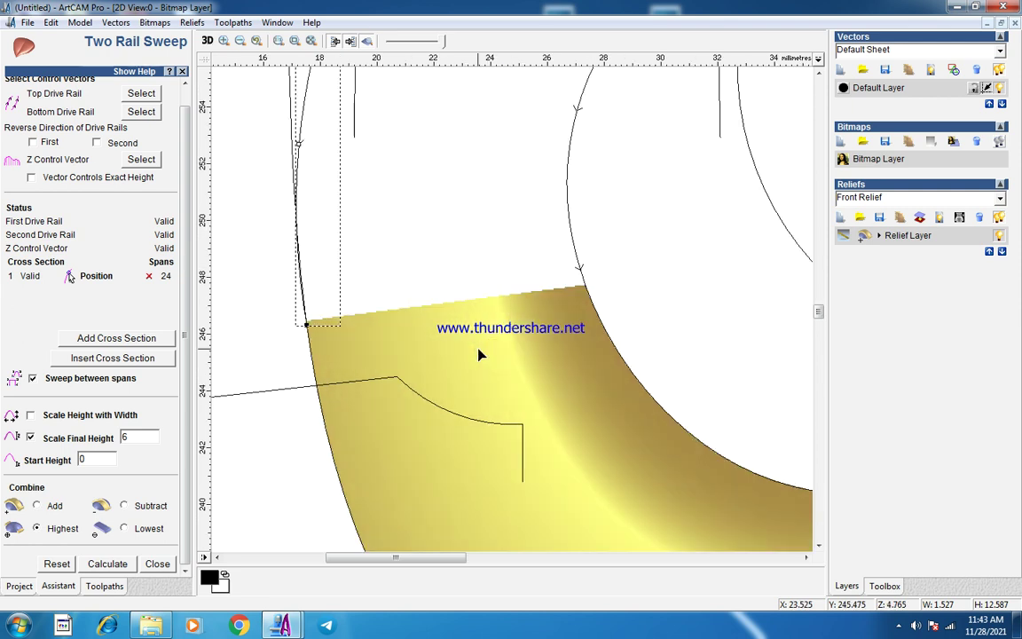
Raise the right corner node of the Z control profile slightly, adjust its middle point, and calculate the lower connecting sweep.
scroll(476, 207, "down", 2)
scroll(426, 206, "up", 1)
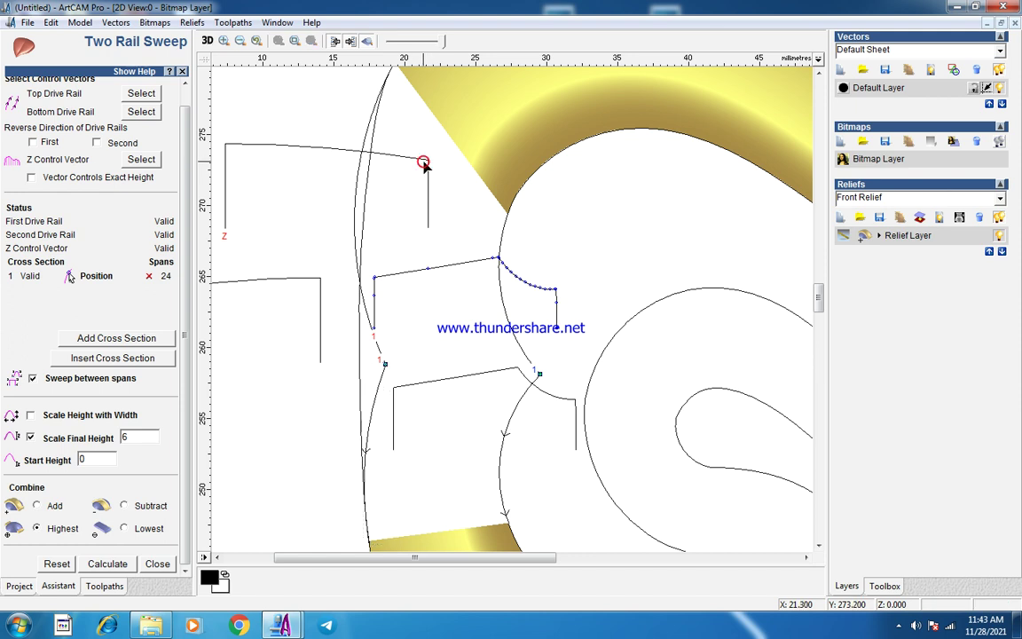
left_click(428, 163)
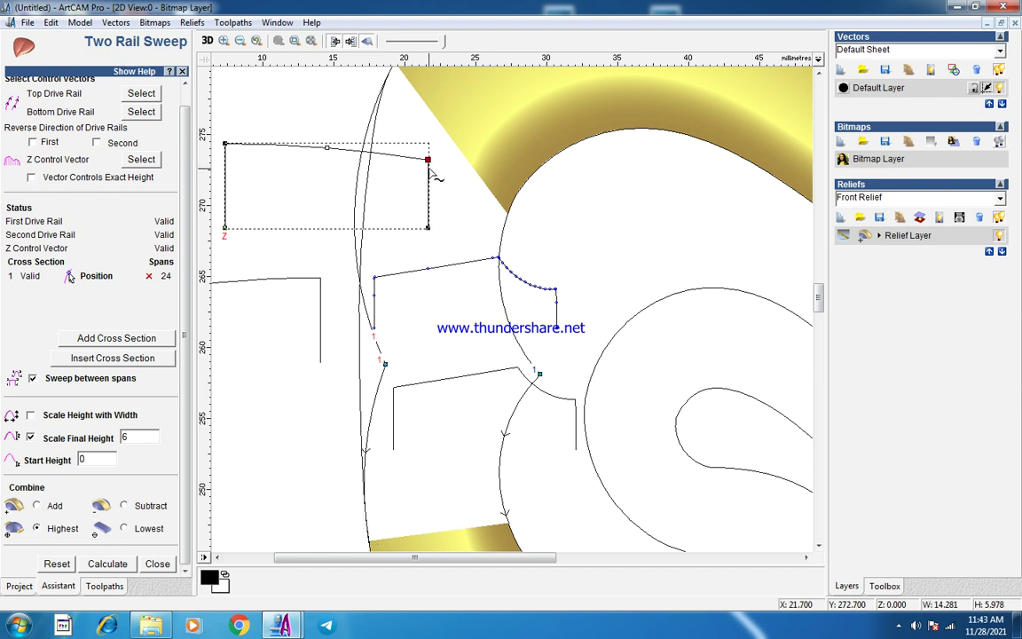
left_click(321, 142)
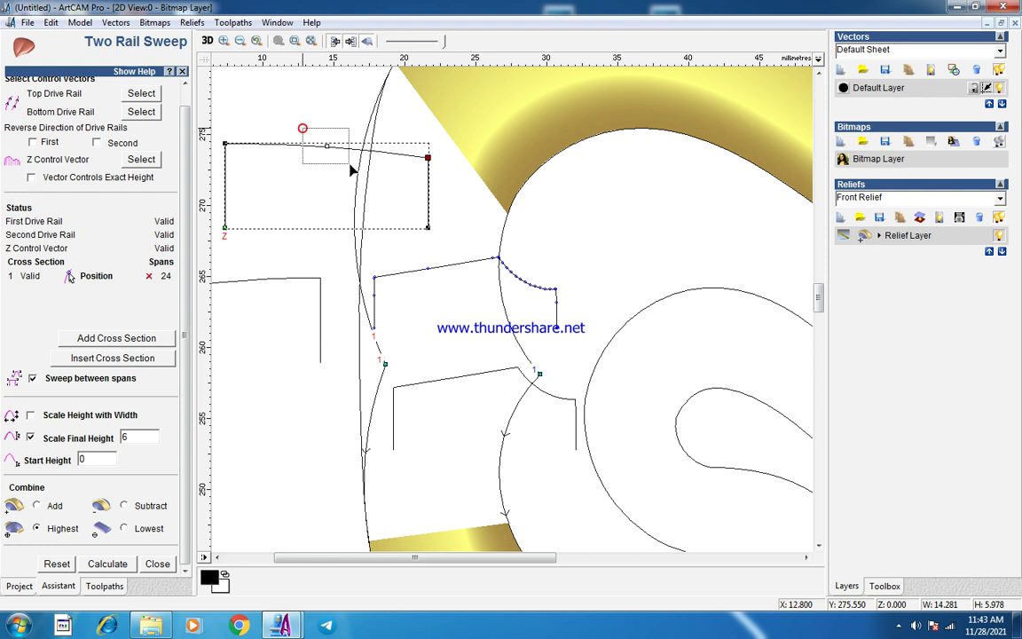
left_click(92, 563)
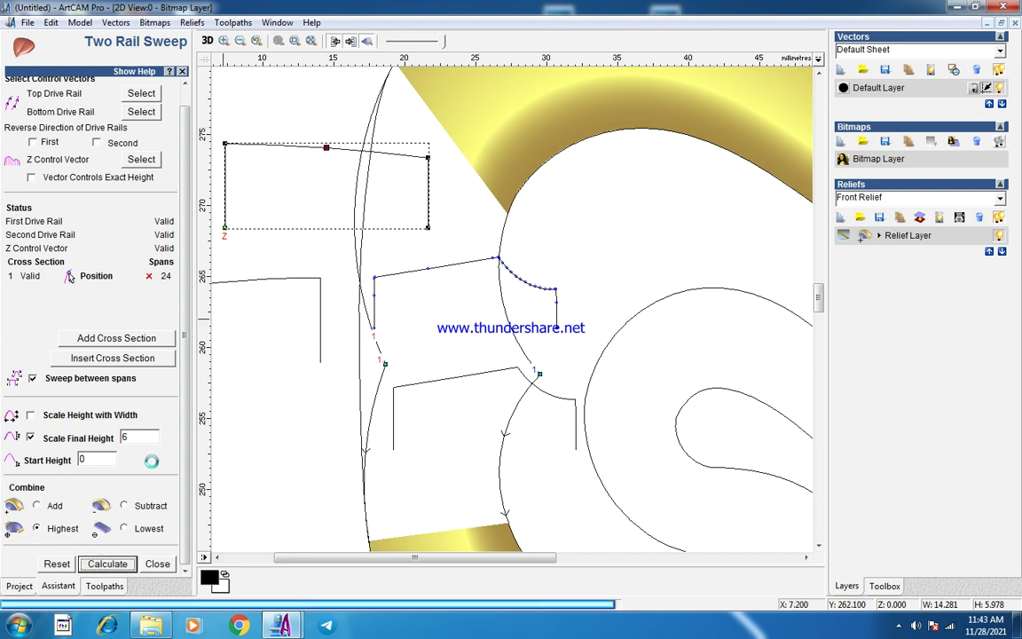
scroll(468, 488, "down", 2)
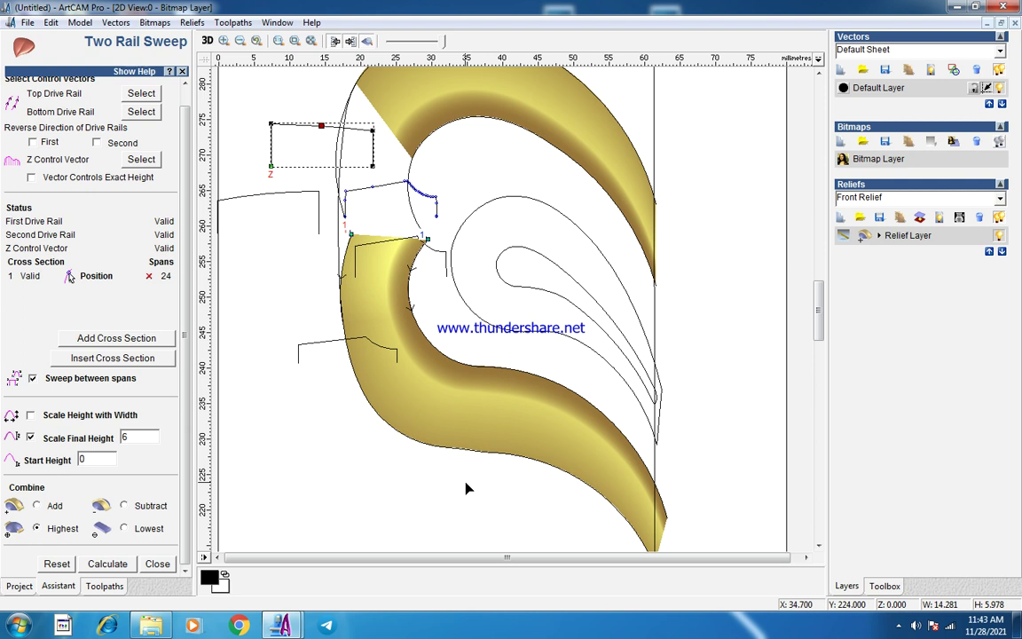
key("n")
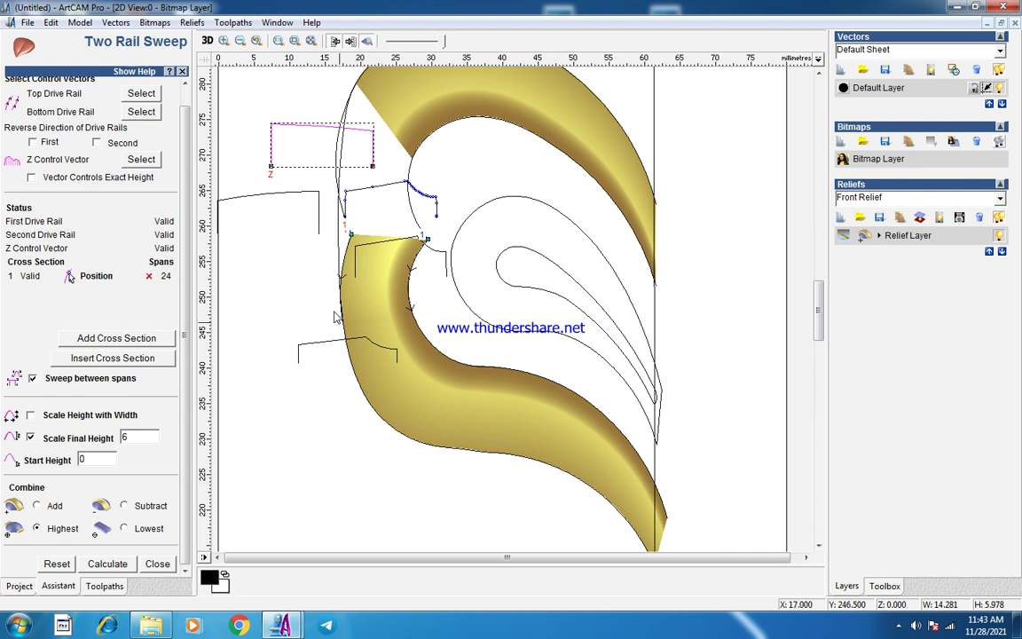
Assign the upper outer arc as the top drive rail and the upper inner arc as the bottom drive rail.
scroll(341, 164, "down", 2)
scroll(387, 280, "up", 4)
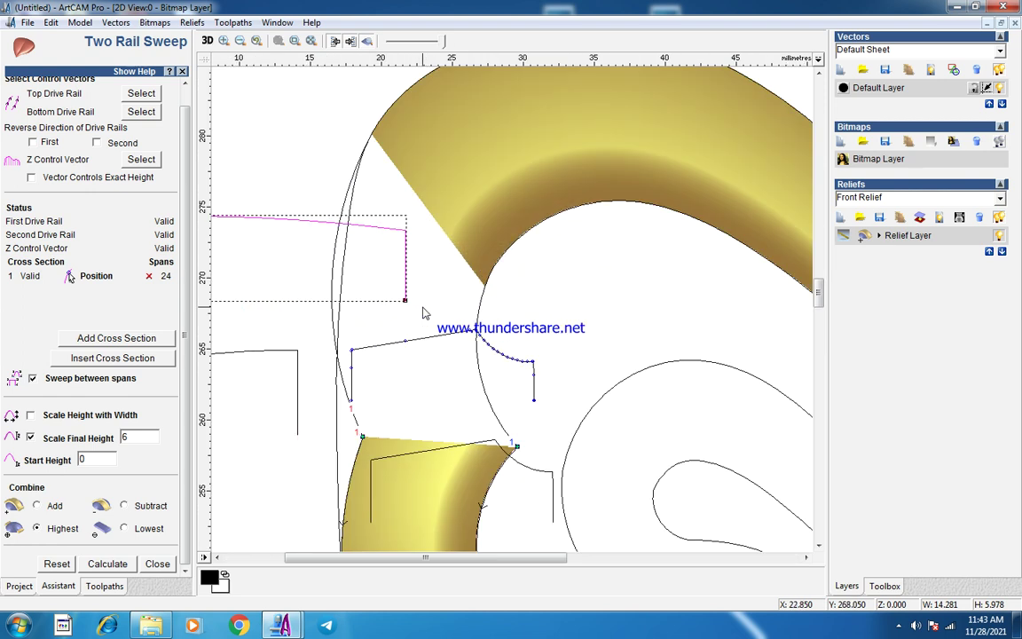
left_click(332, 284)
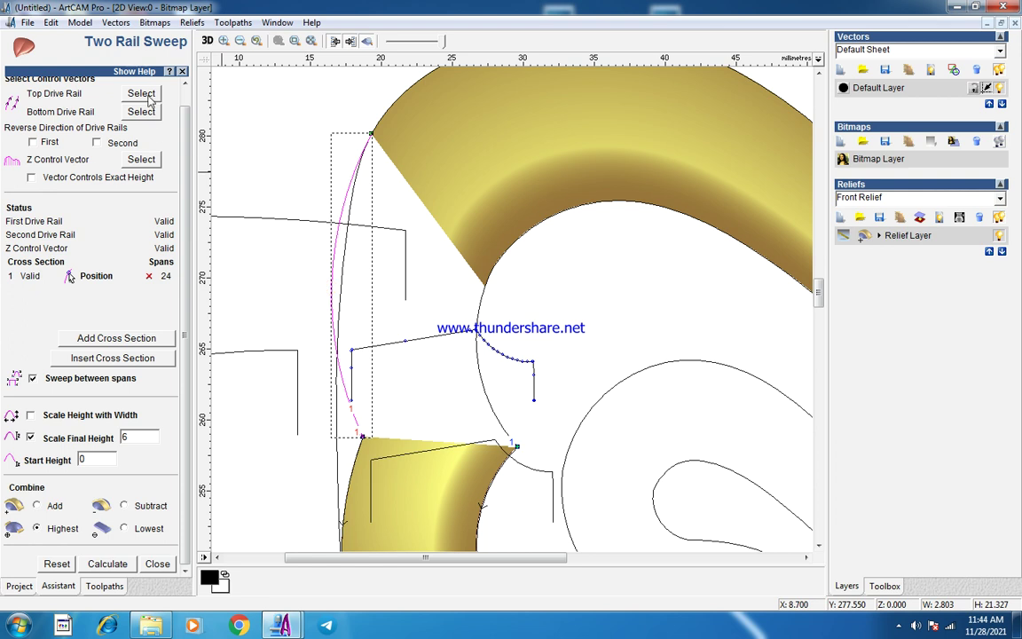
left_click(480, 308)
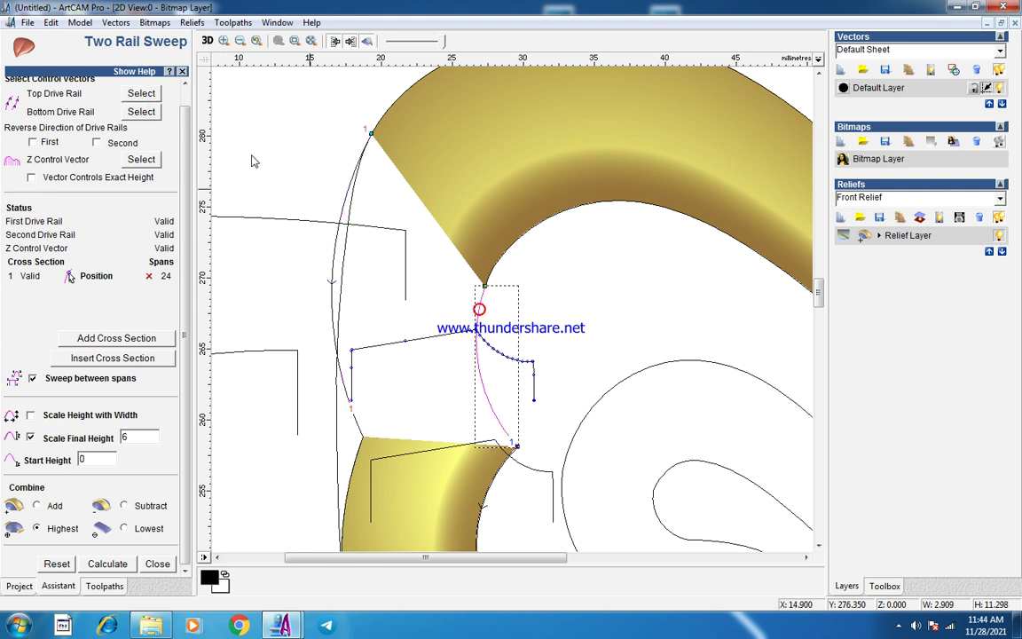
left_click(142, 109)
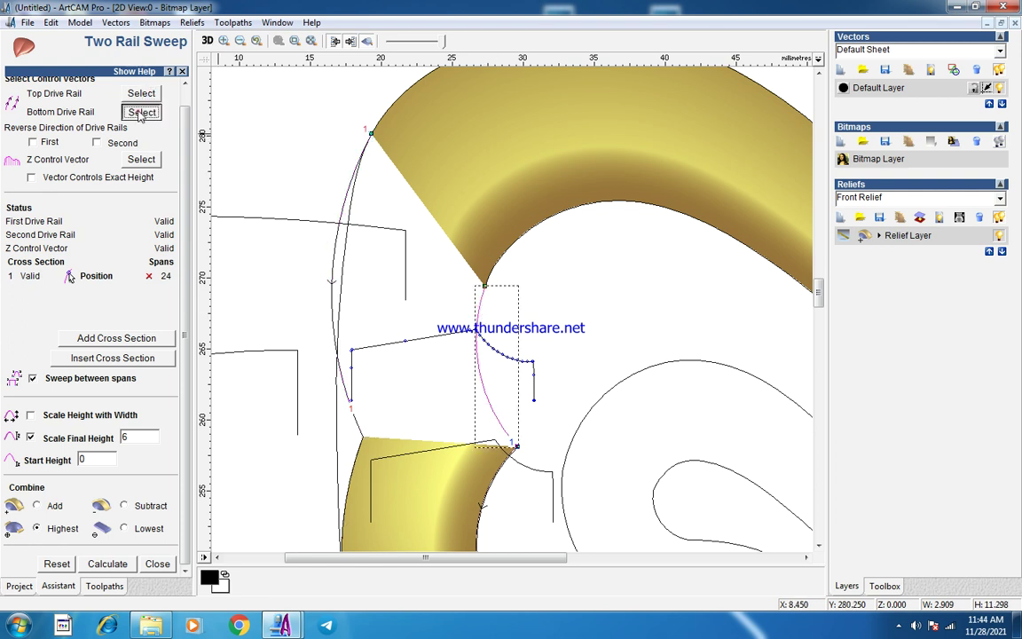
Try calculating the sweep across the upper gap, inspect its joins with the neighbouring bands, and undo it.
left_click(107, 564)
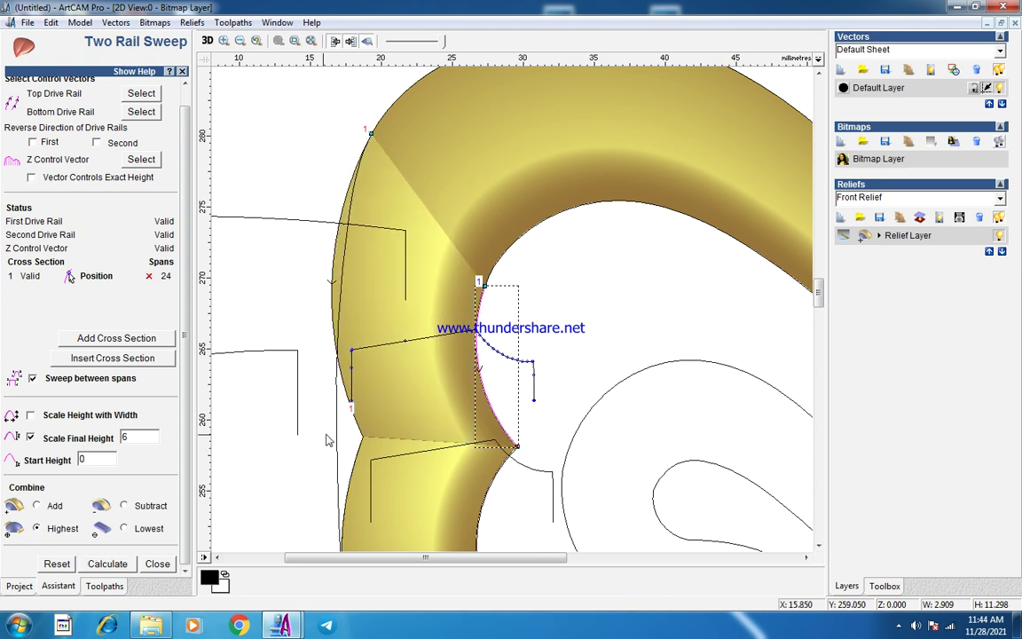
scroll(326, 440, "down", 2)
scroll(380, 322, "up", 2)
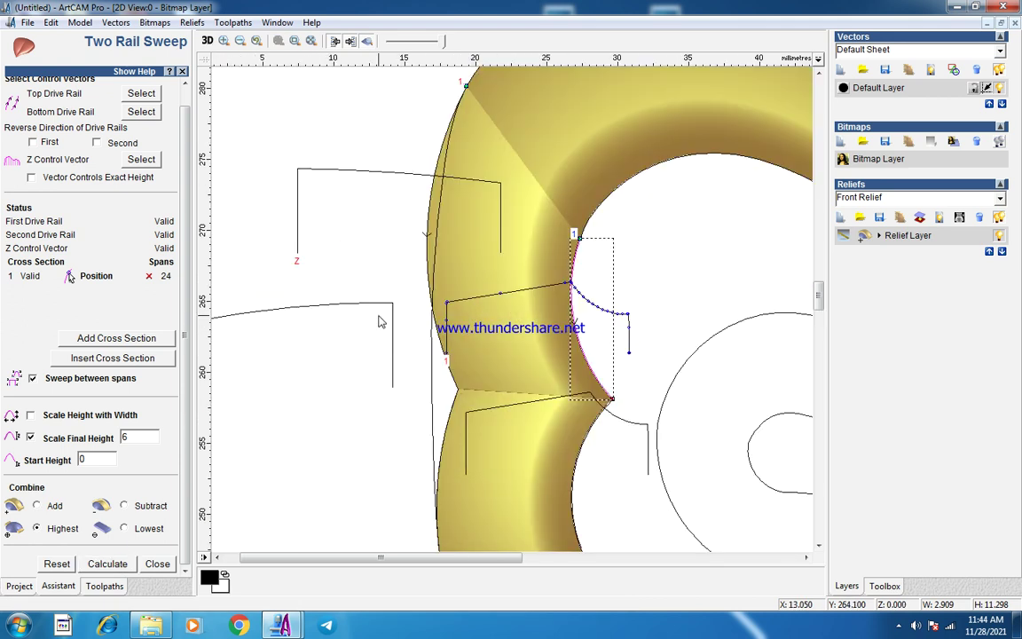
key("ctrl+z")
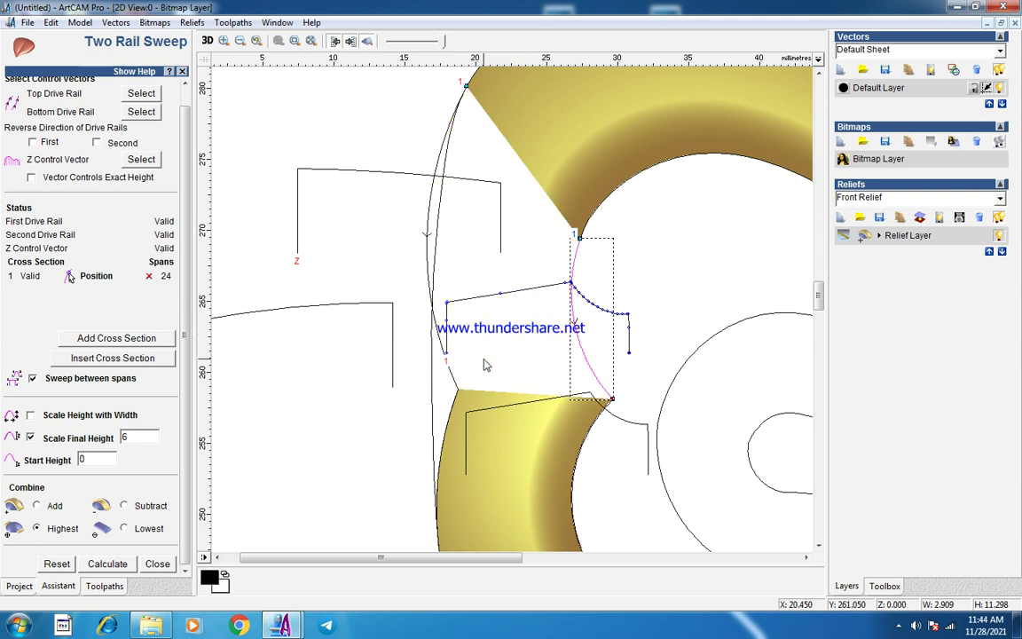
Assign the lower-left arched profile as the Z control vector and try calculating the upper sweep with it.
left_click(30, 415)
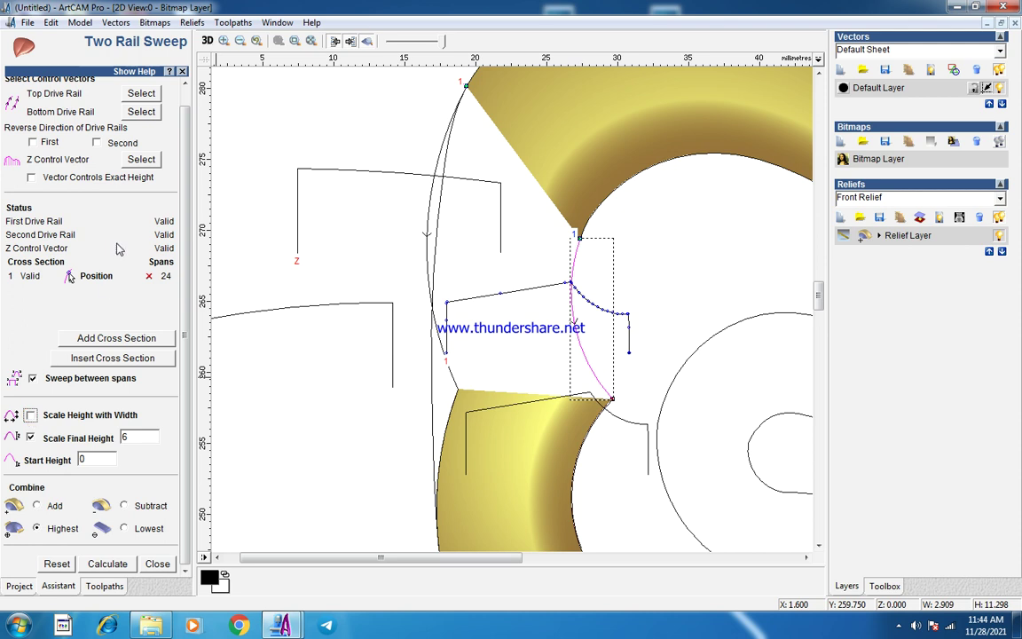
left_click(368, 303)
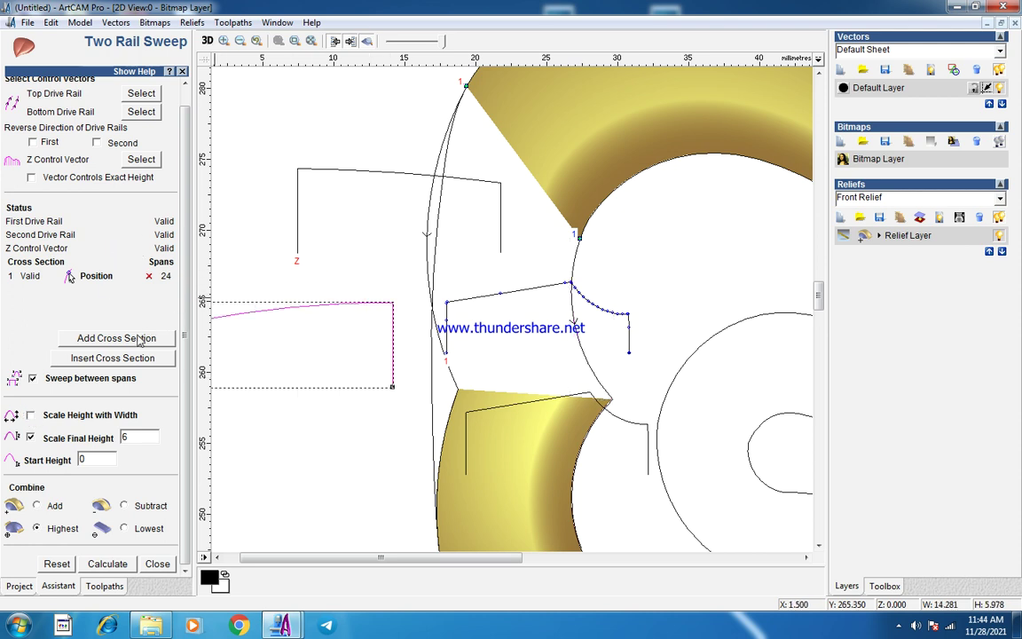
left_click(401, 253)
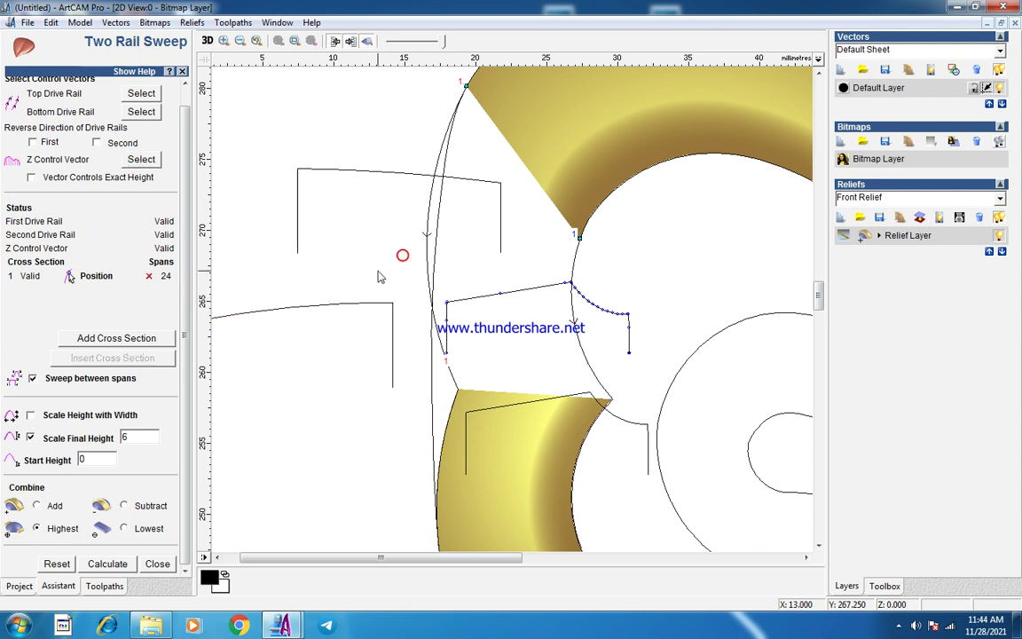
scroll(376, 273, "down", 1)
scroll(280, 339, "up", 1)
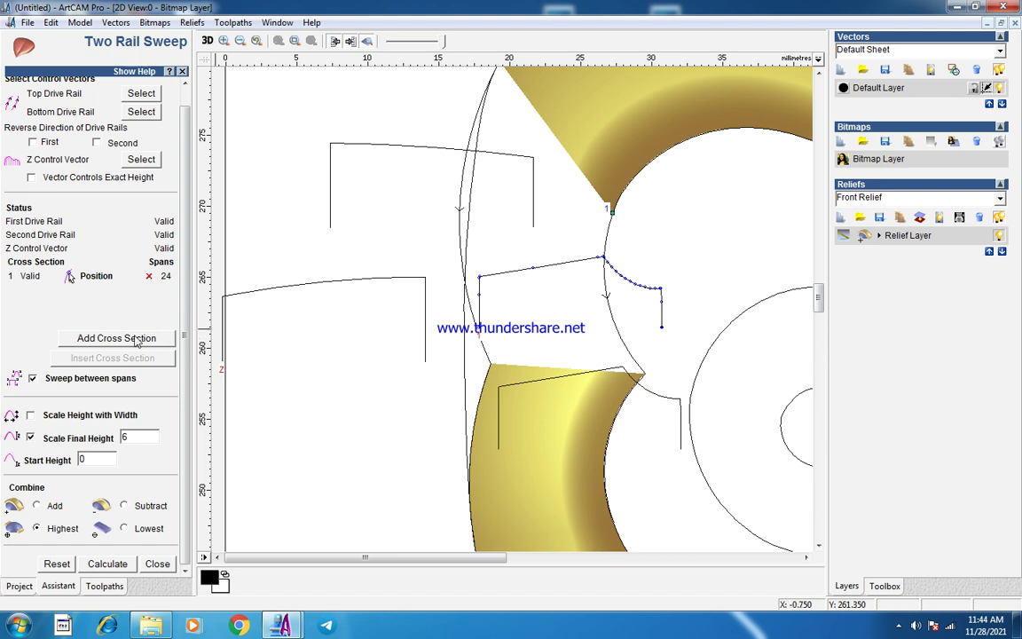
left_click(106, 564)
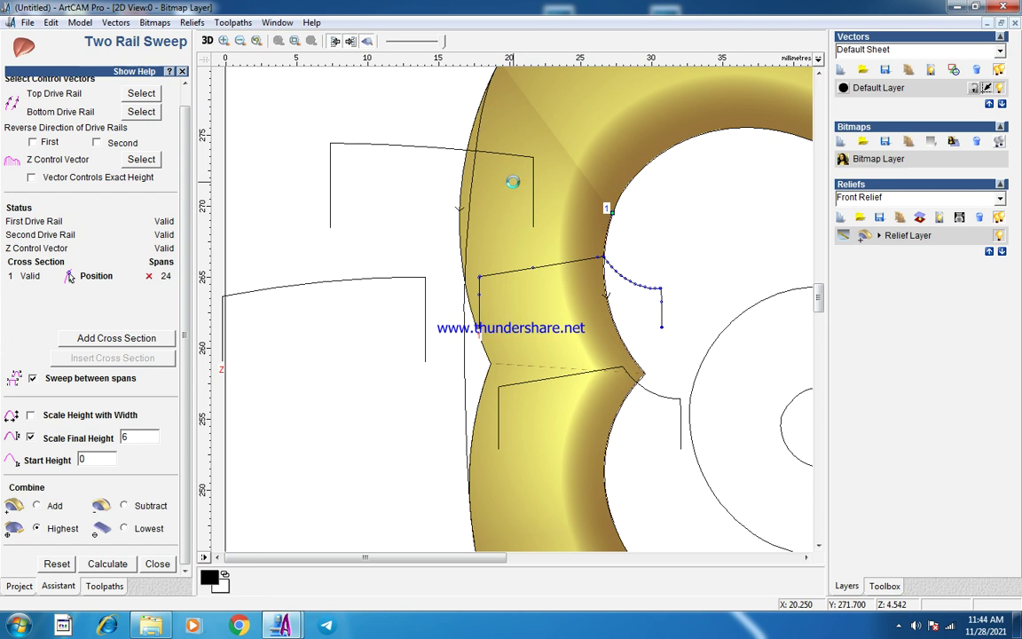
Raise the left corner node of the new Z control profile about 0.6 mm and lower its middle point slightly.
left_click(271, 285)
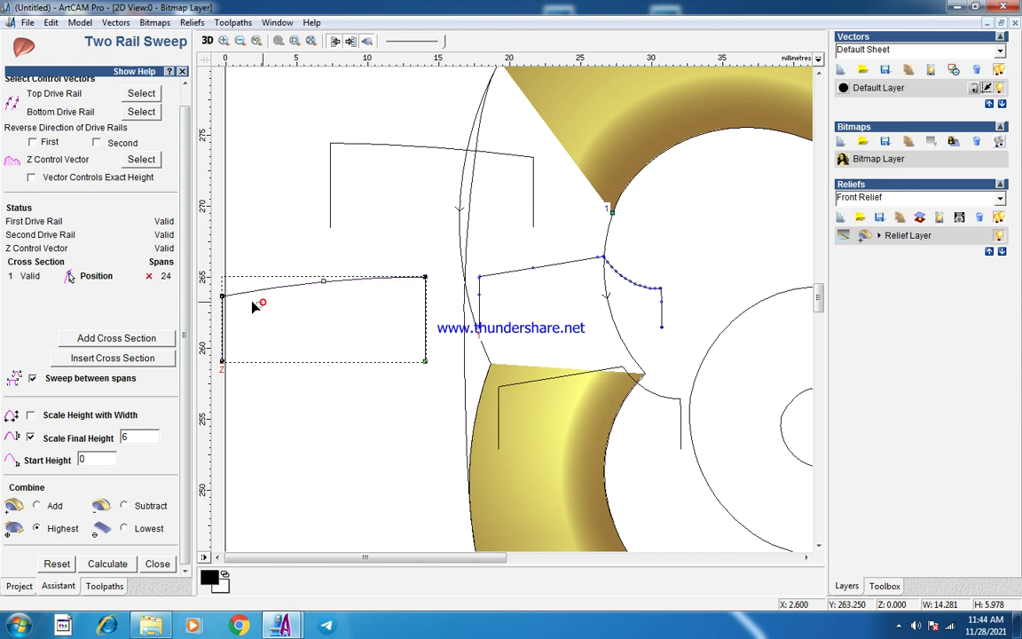
left_click_drag(208, 297, 208, 297)
key("Up")
key("Up")
key("Up")
key("Up")
key("Up")
key("Up")
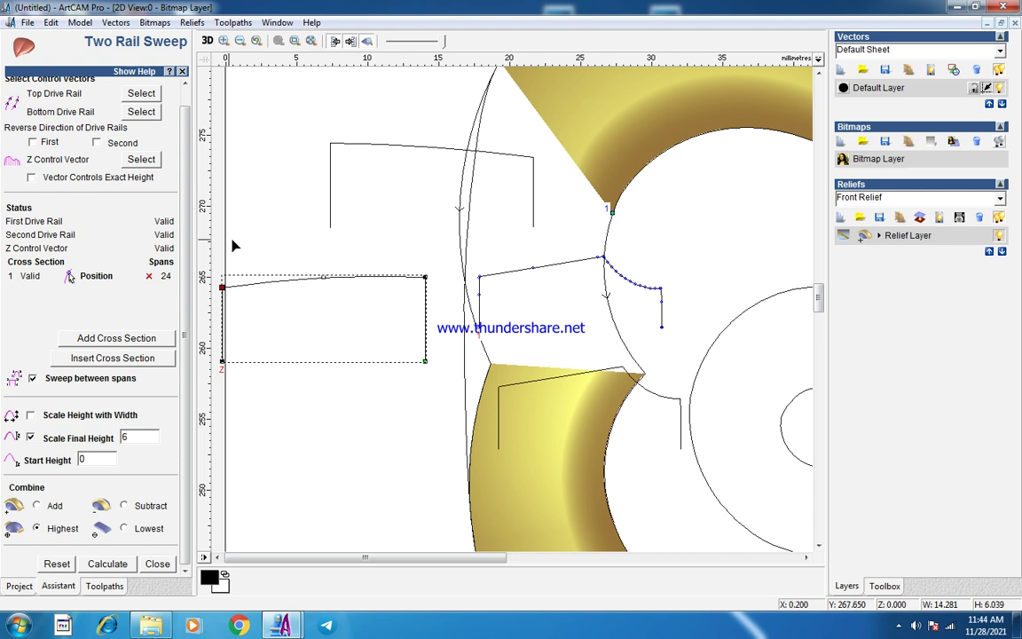
left_click_drag(292, 248, 366, 318)
key("Down")
key("Down")
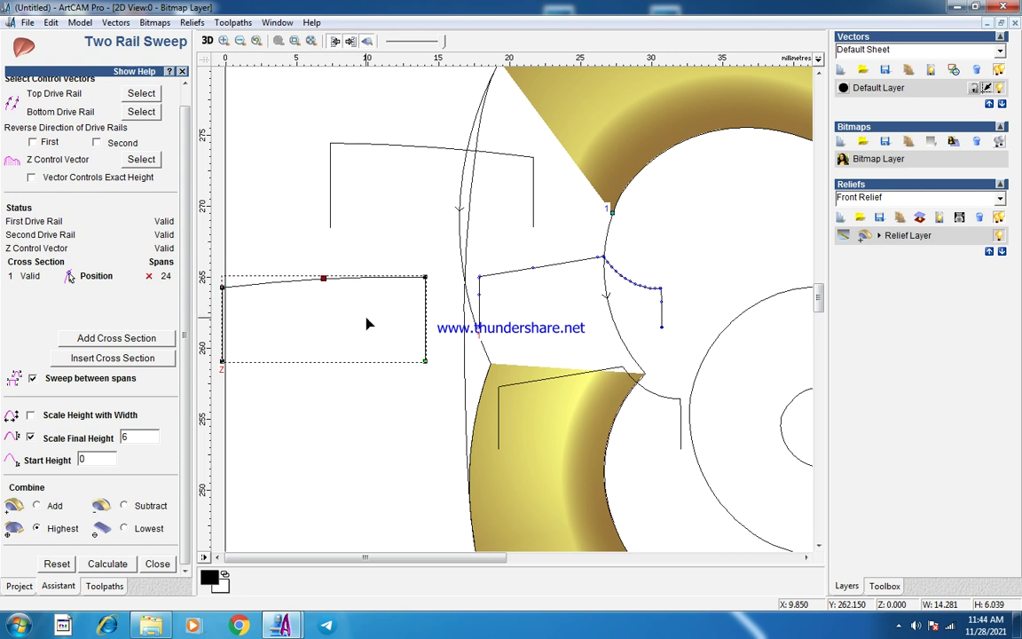
Try recalculating the upper sweep with the reshaped Z control profile, examine the upper seam, and undo it.
left_click(108, 562)
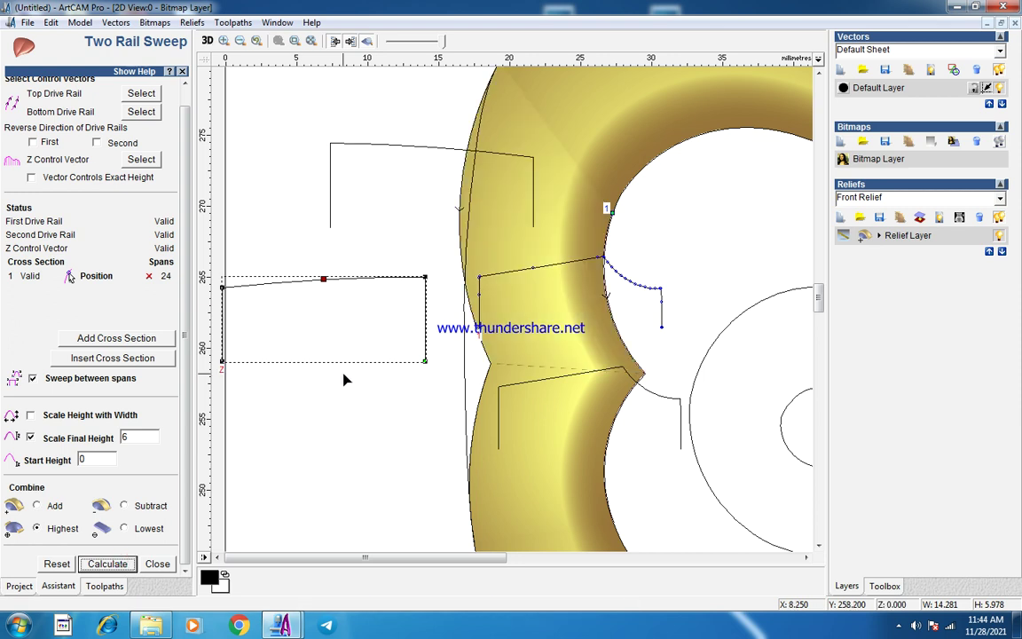
scroll(550, 218, "up", 2)
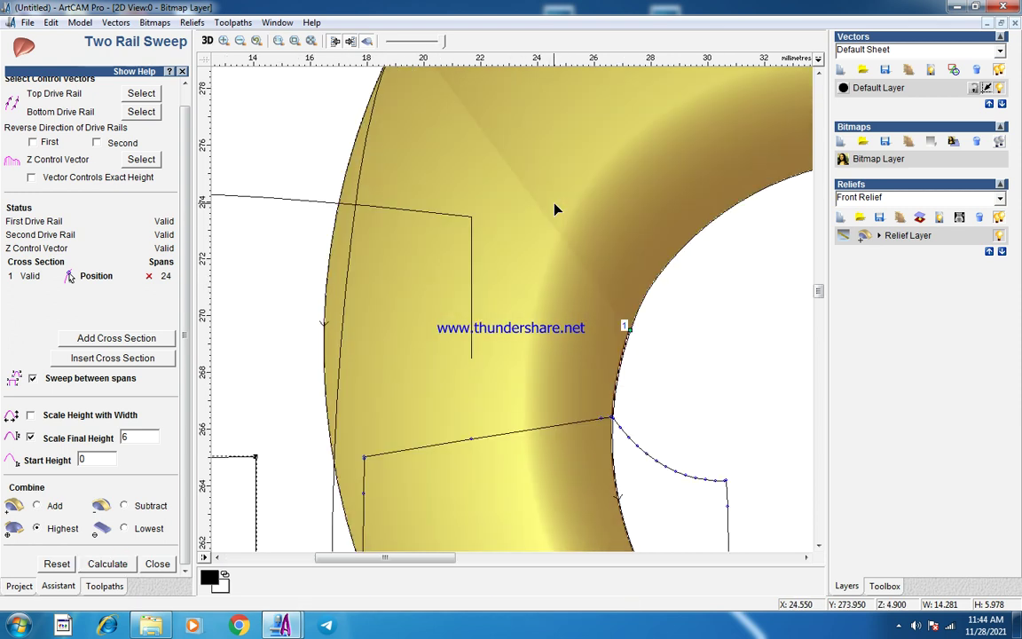
scroll(554, 222, "down", 2)
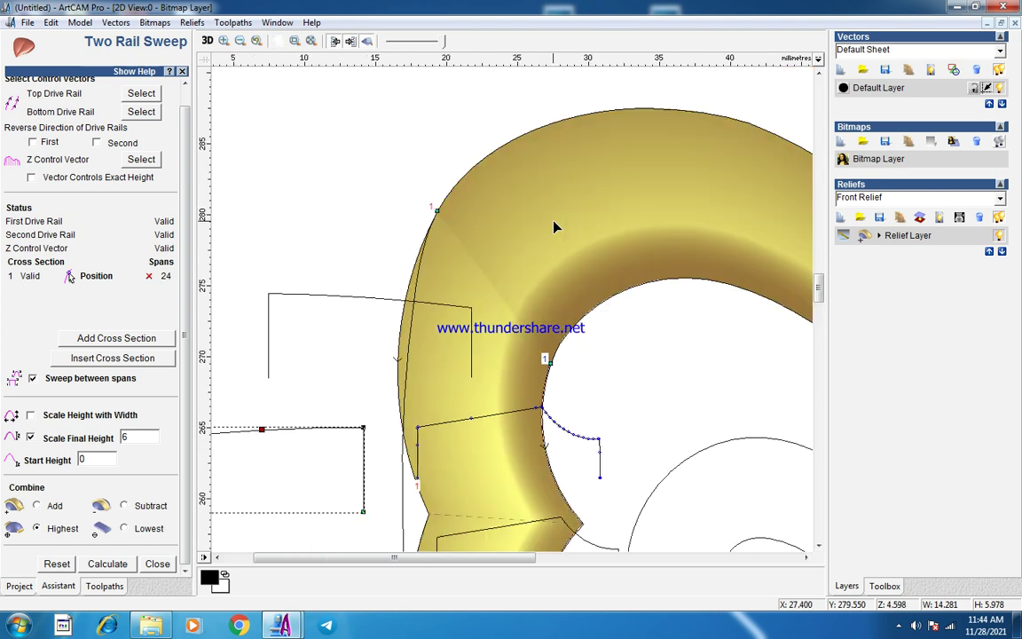
key("ctrl+z")
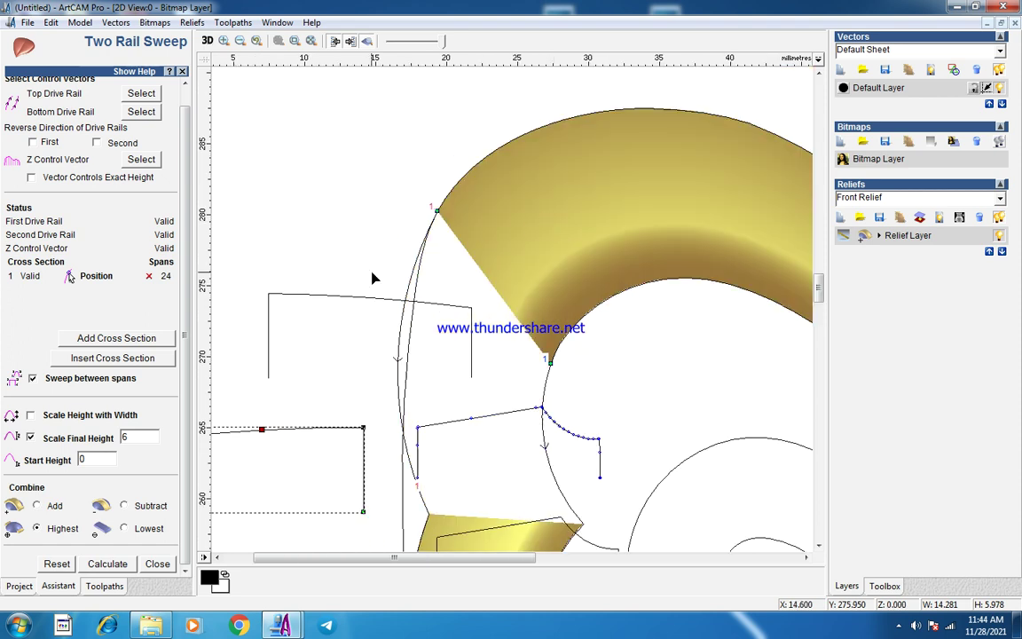
Lower the Z control profile's left corner node slightly and test the sweep, undoing it after checking the upper seam.
scroll(322, 401, "down", 1)
scroll(263, 295, "up", 1)
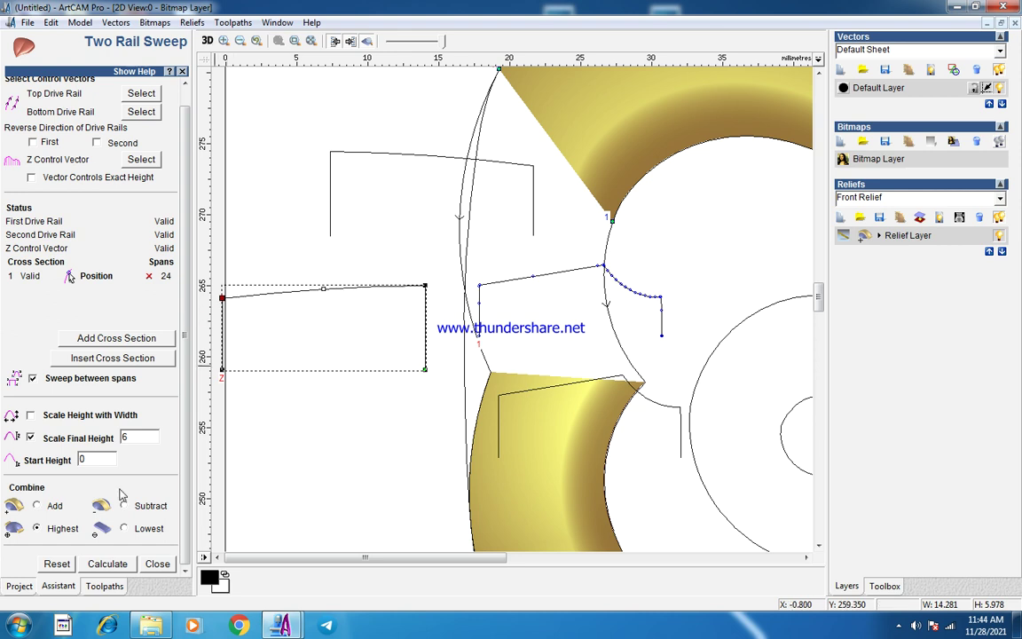
left_click(107, 563)
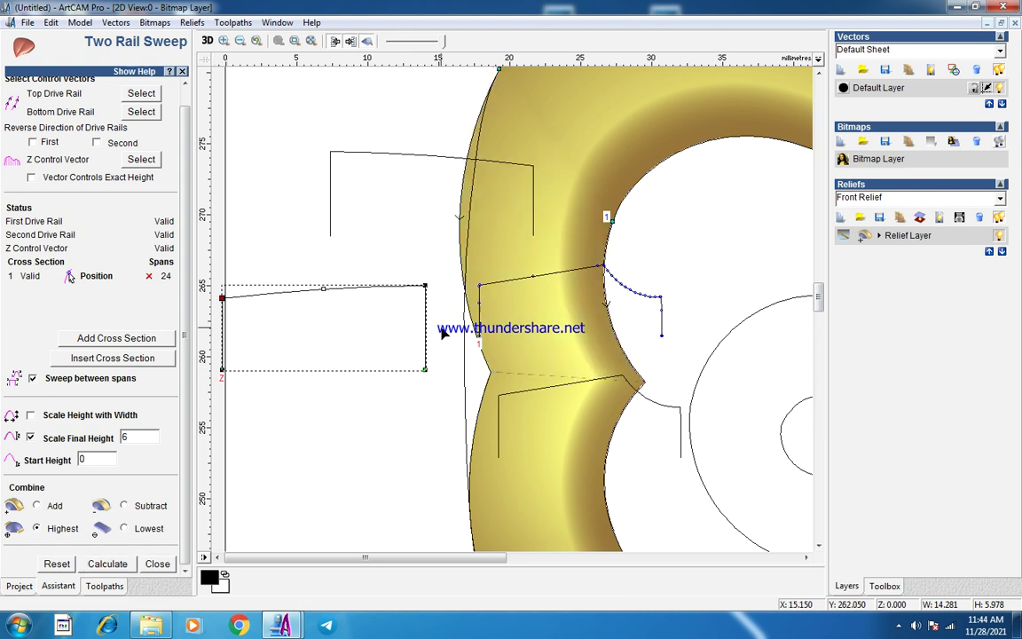
scroll(560, 159, "up", 2)
scroll(387, 399, "up", 1)
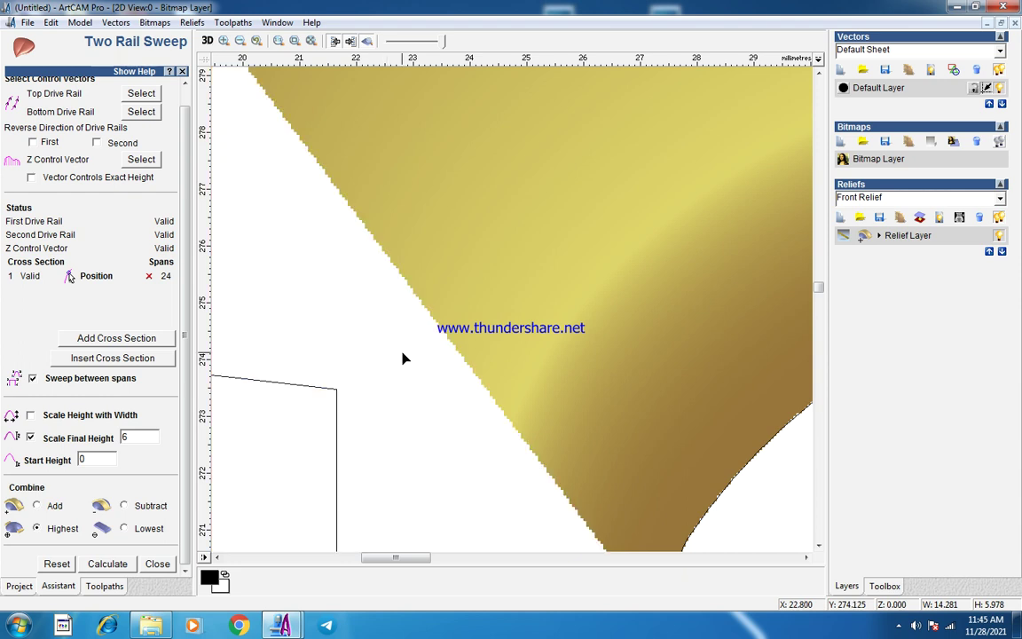
Nudge the Z control profile's left corner node slightly lower, recalculate the upper sweep, and check the upper seam.
scroll(404, 359, "down", 2)
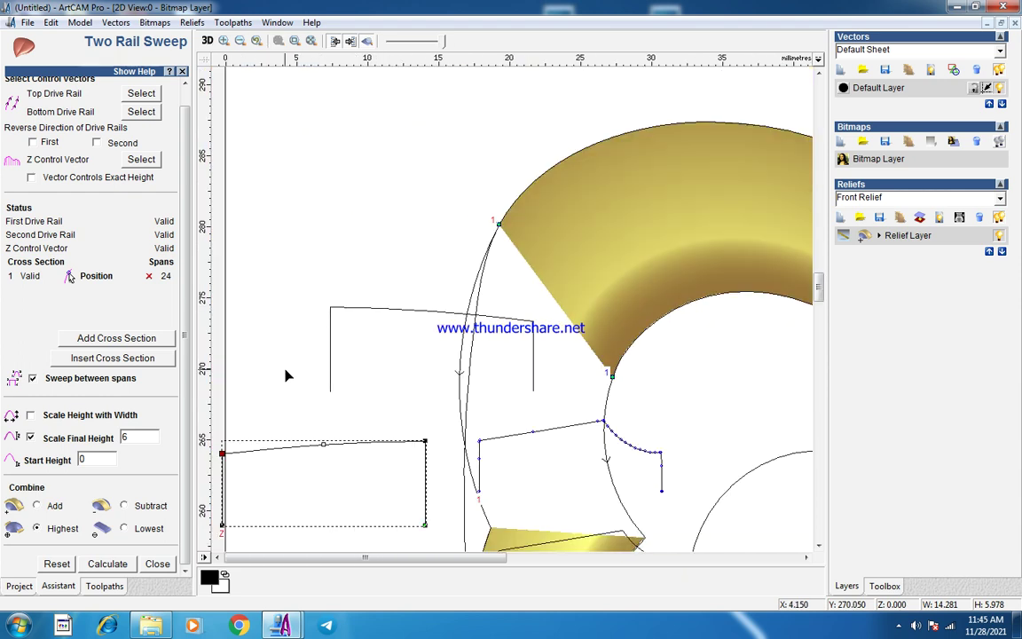
left_click(105, 564)
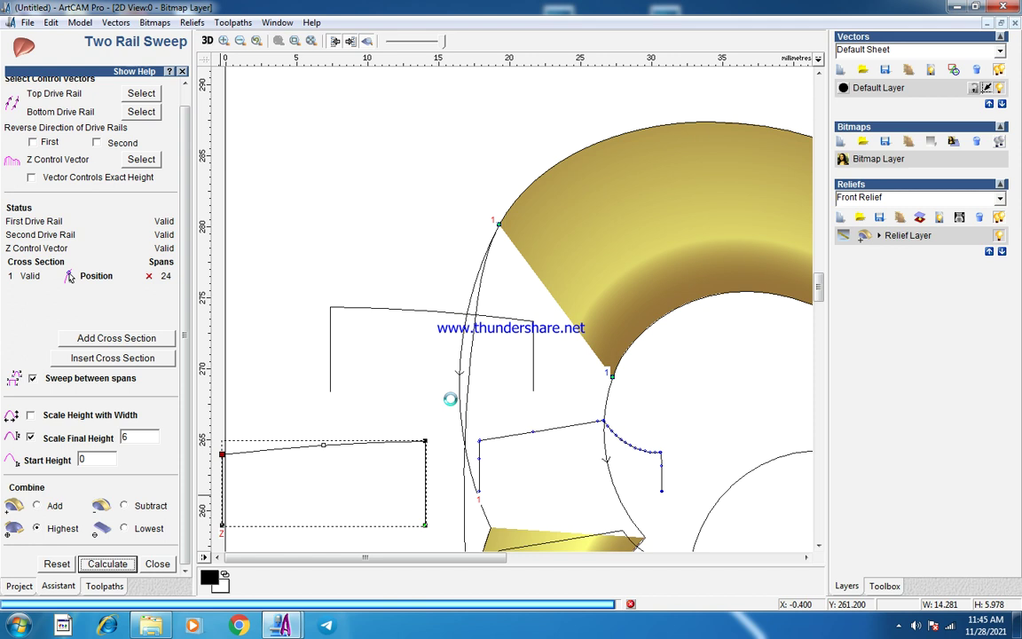
scroll(568, 332, "up", 2)
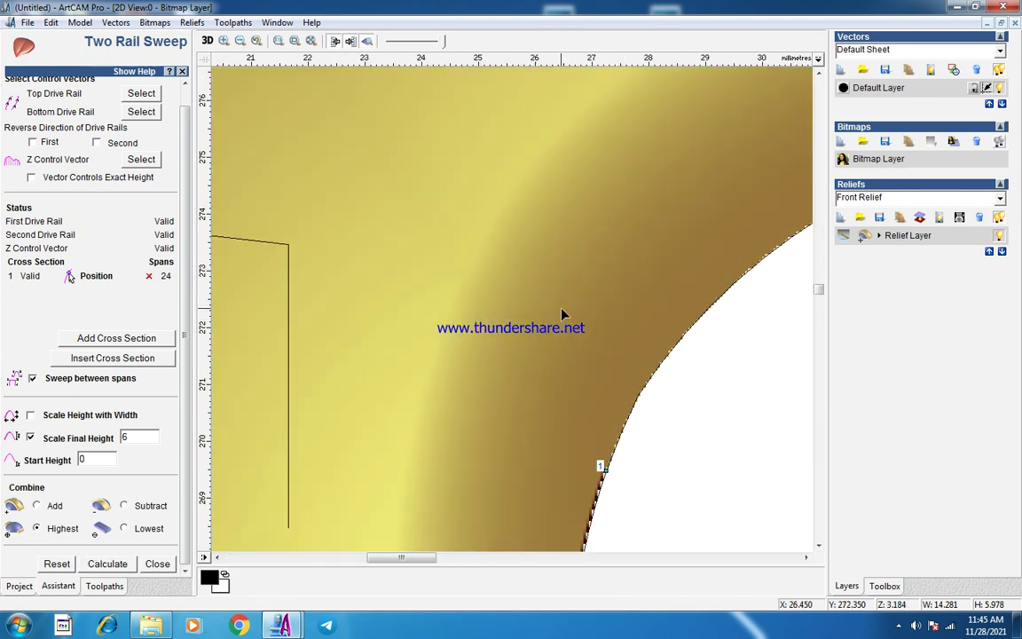
scroll(388, 340, "down", 2)
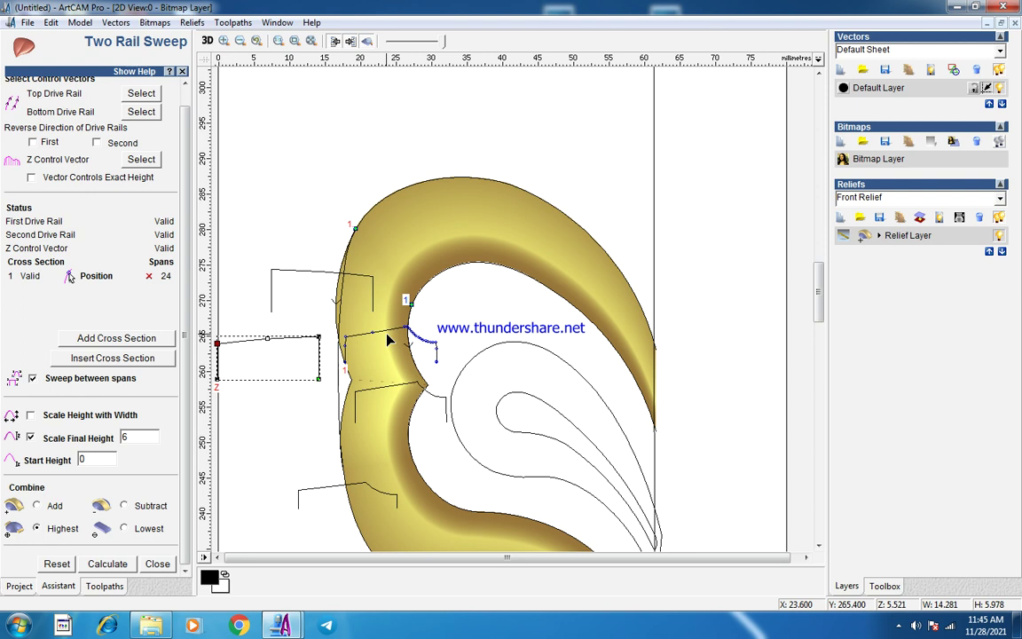
Draw a start-end-point arc of about 93 mm radius bridging the notch in the band's left outer edge, about 26 mm tall.
left_click(157, 563)
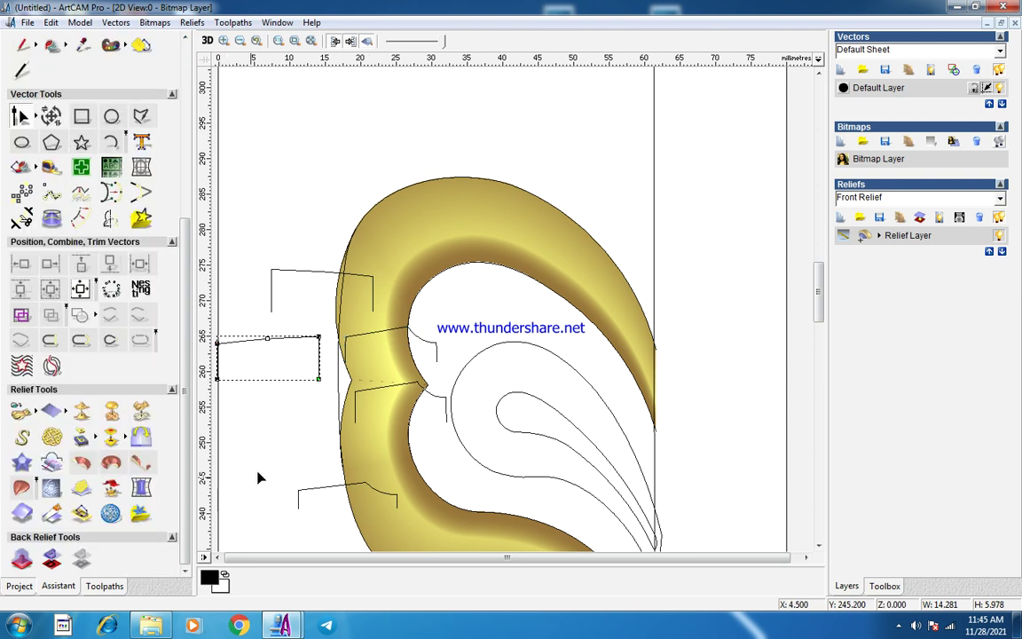
left_click(355, 417)
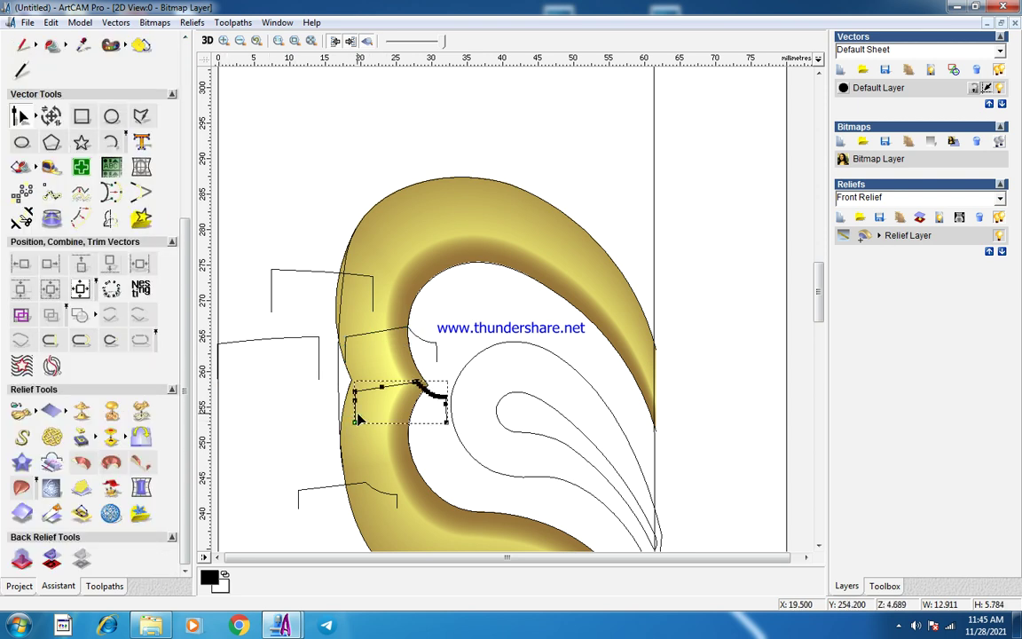
scroll(397, 335, "up", 3)
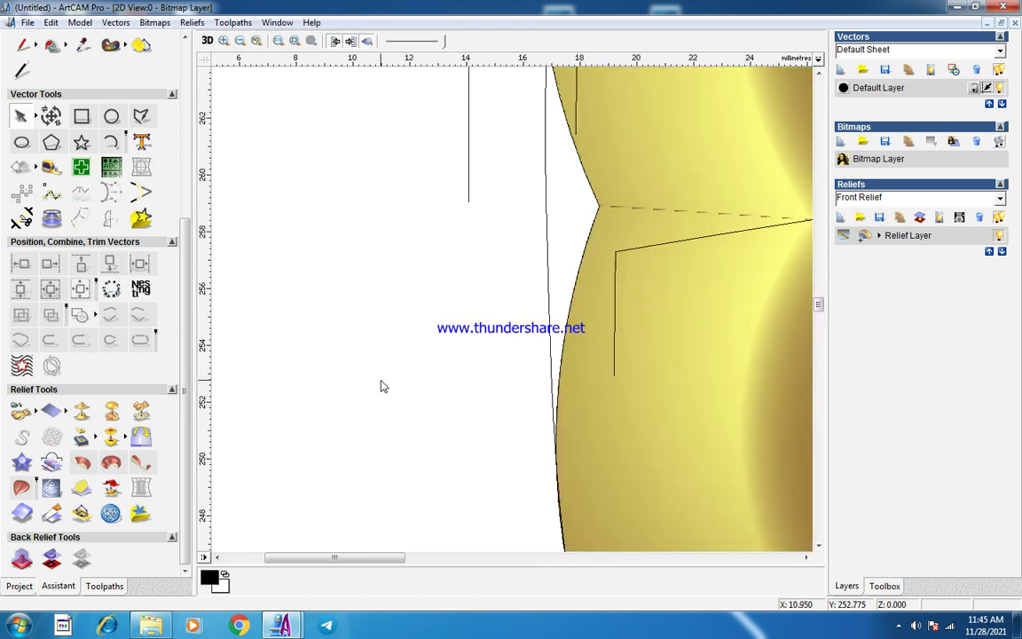
scroll(383, 385, "down", 1)
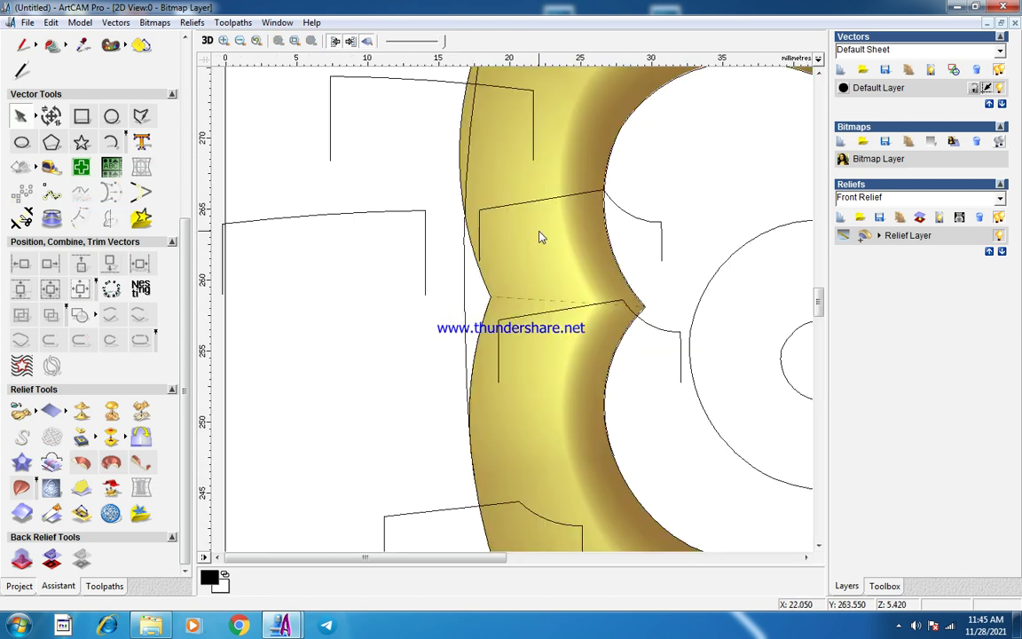
left_click(110, 141)
left_click(463, 117)
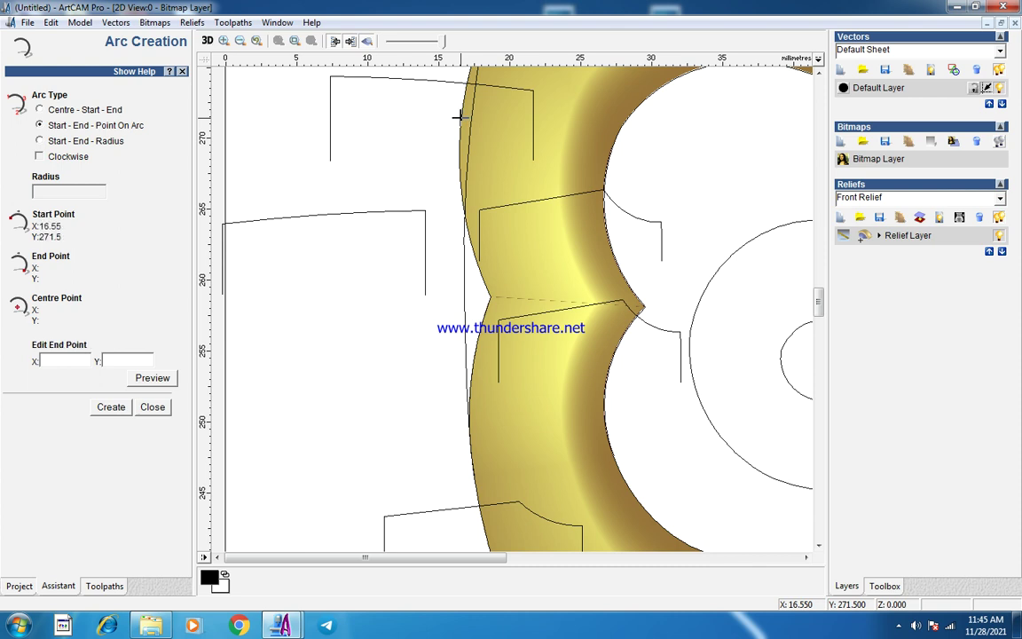
left_click(472, 487)
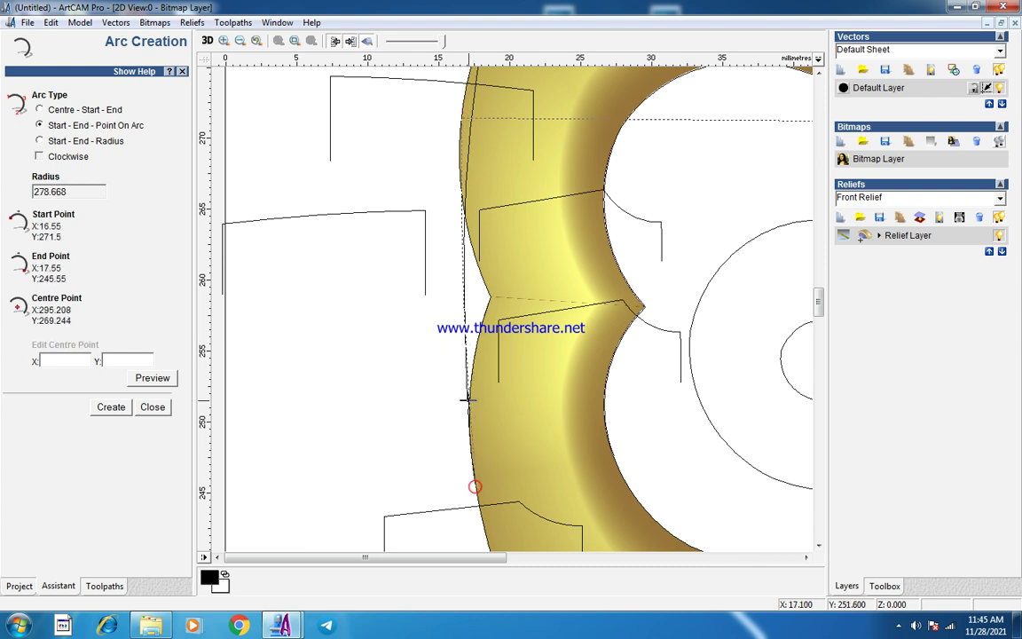
left_click(458, 379)
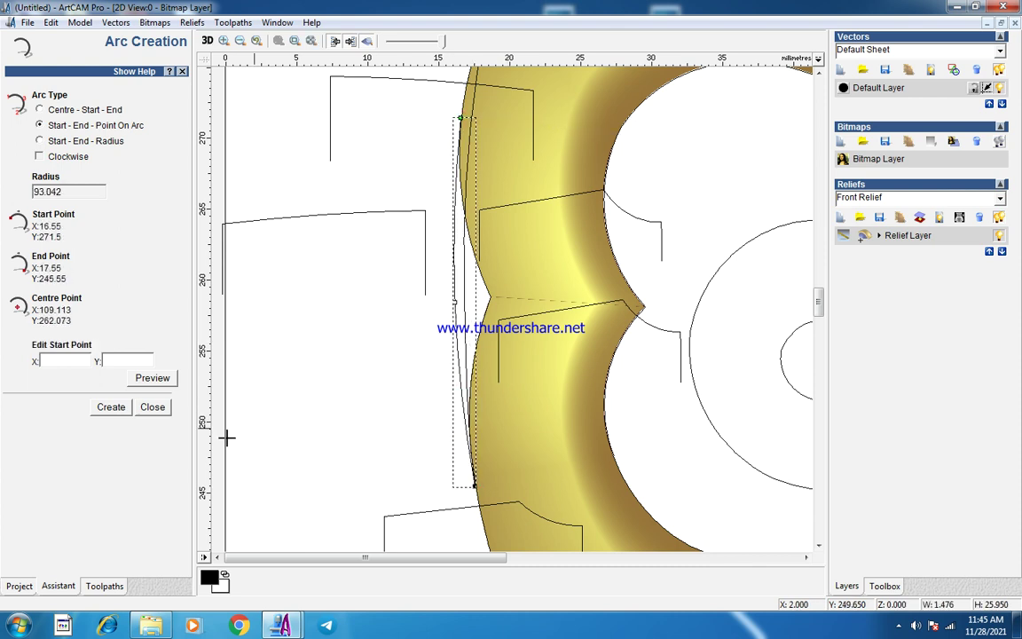
Draw a second arc inside the band, from X 21.95, Y 271.8 to X 22.8, Y 246.25, and finish arc creation.
left_click(537, 111)
left_click(548, 475)
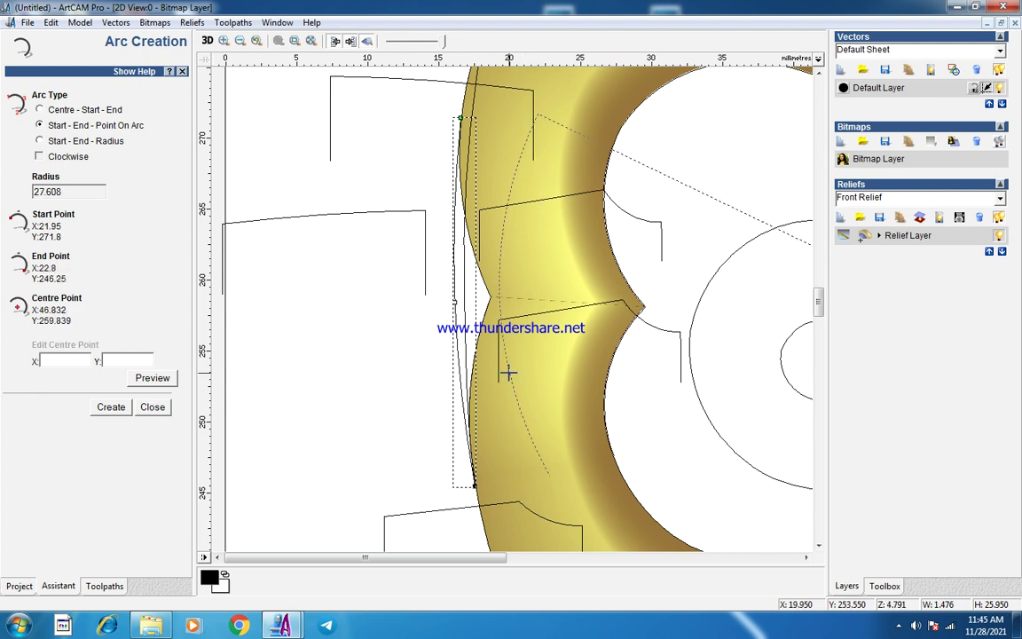
left_click(152, 406)
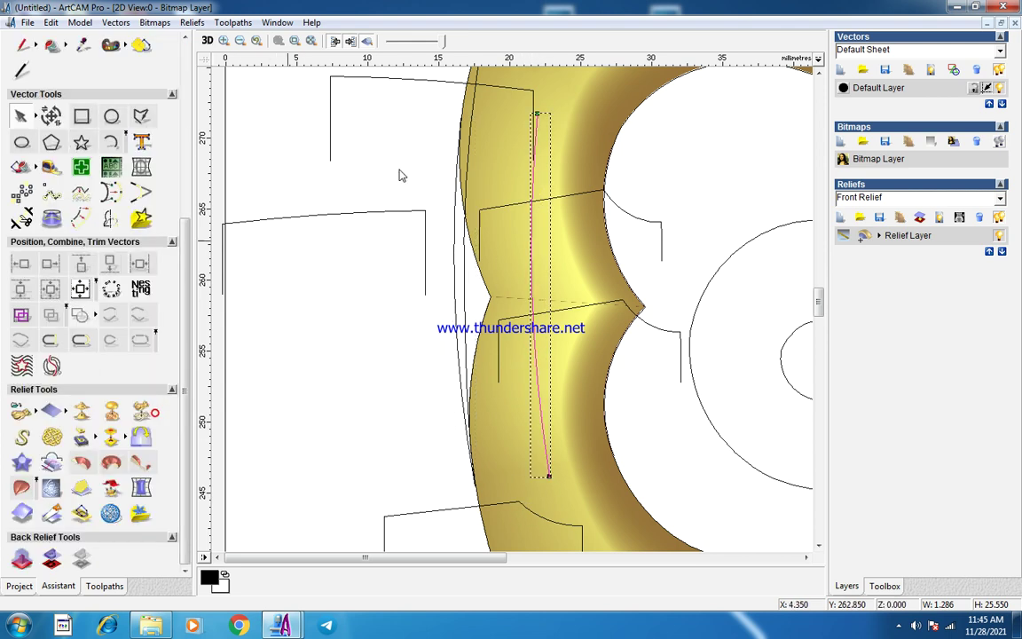
Move the upper Z control profile about 13 mm left, clear of the gold band.
left_click(530, 89)
left_click_drag(530, 89, 350, 106)
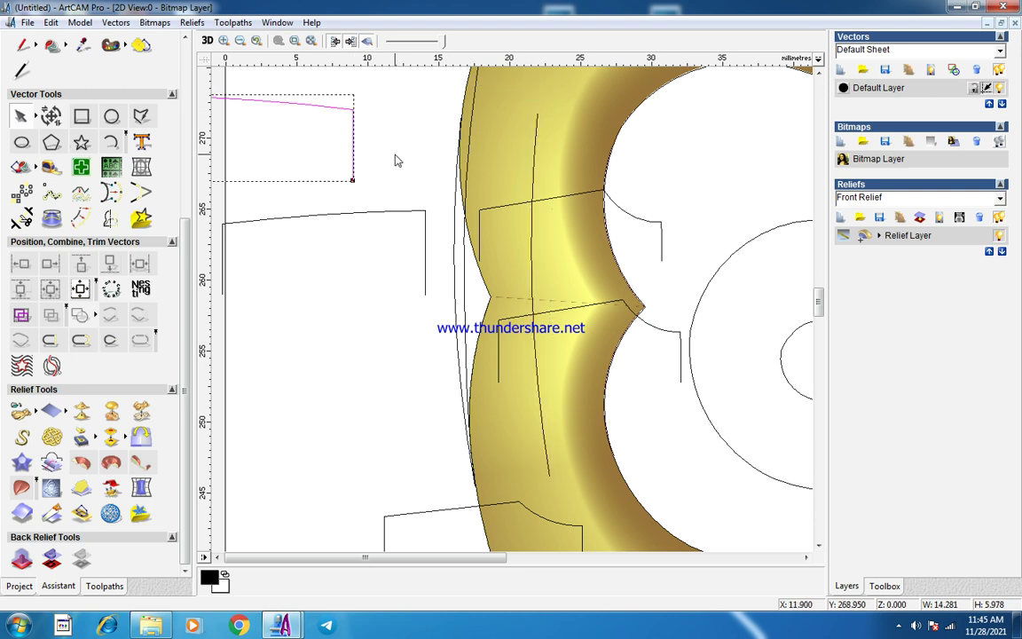
left_click(416, 184)
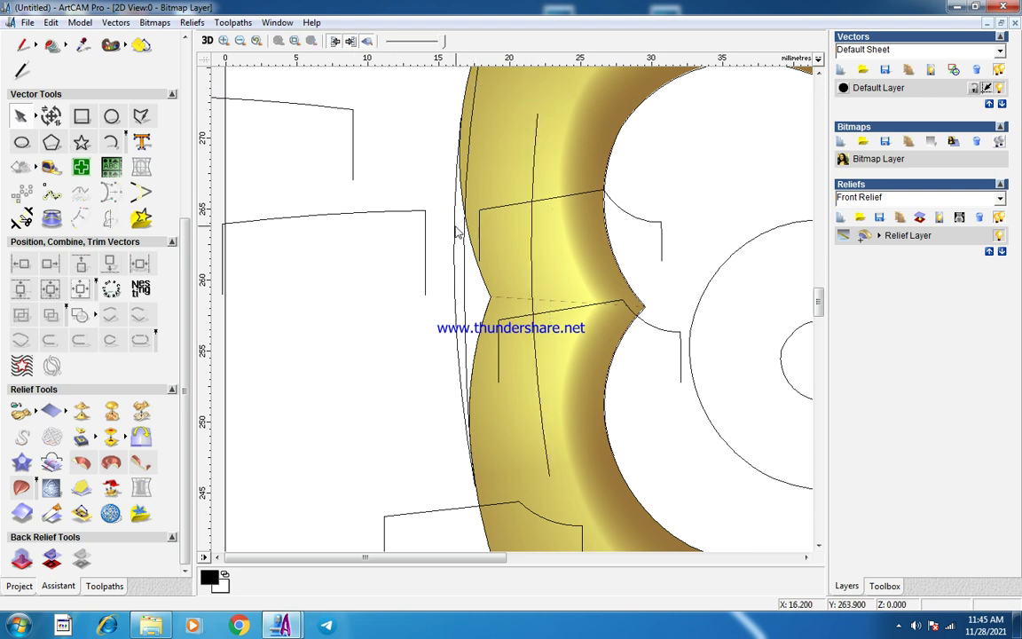
Create horizontally aligned relief cross sections between the two arcs' upper ends and between their lower ends.
left_click(454, 221)
left_click(55, 463)
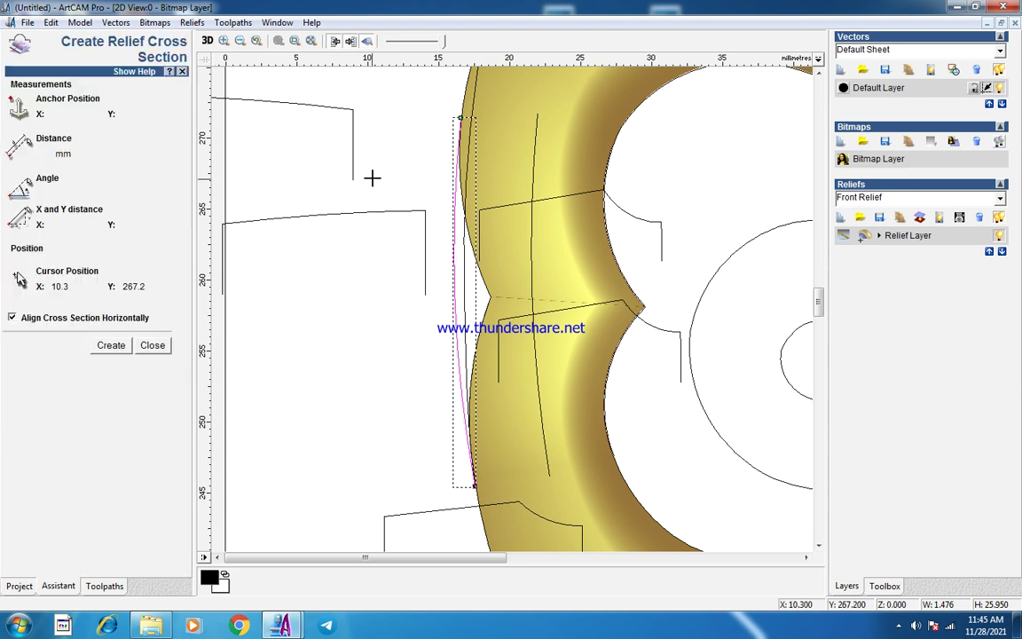
left_click_drag(460, 118, 538, 110)
left_click(112, 346)
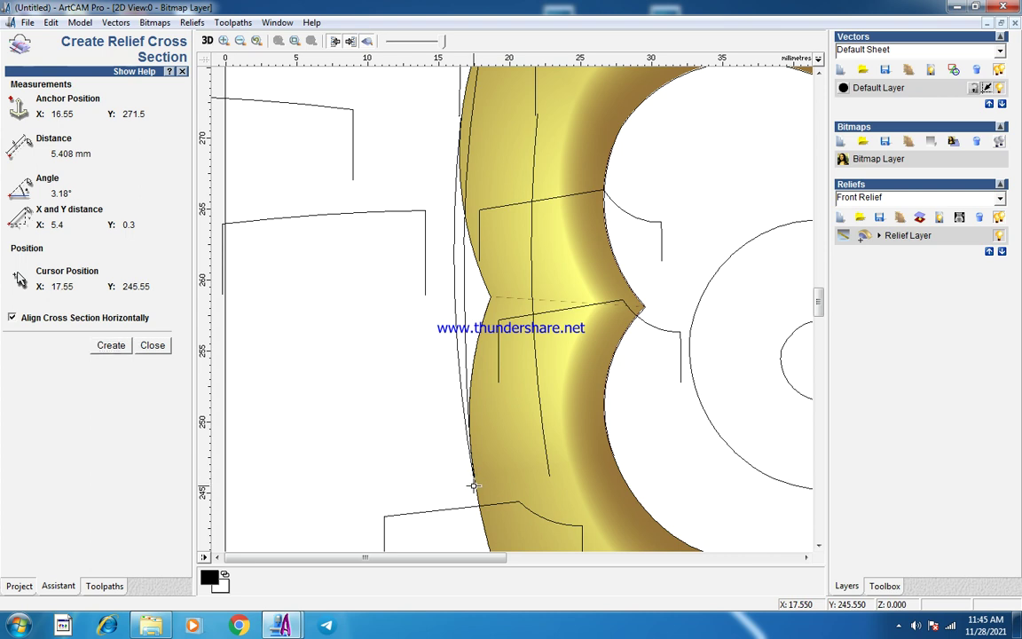
left_click_drag(475, 482, 548, 473)
left_click(112, 346)
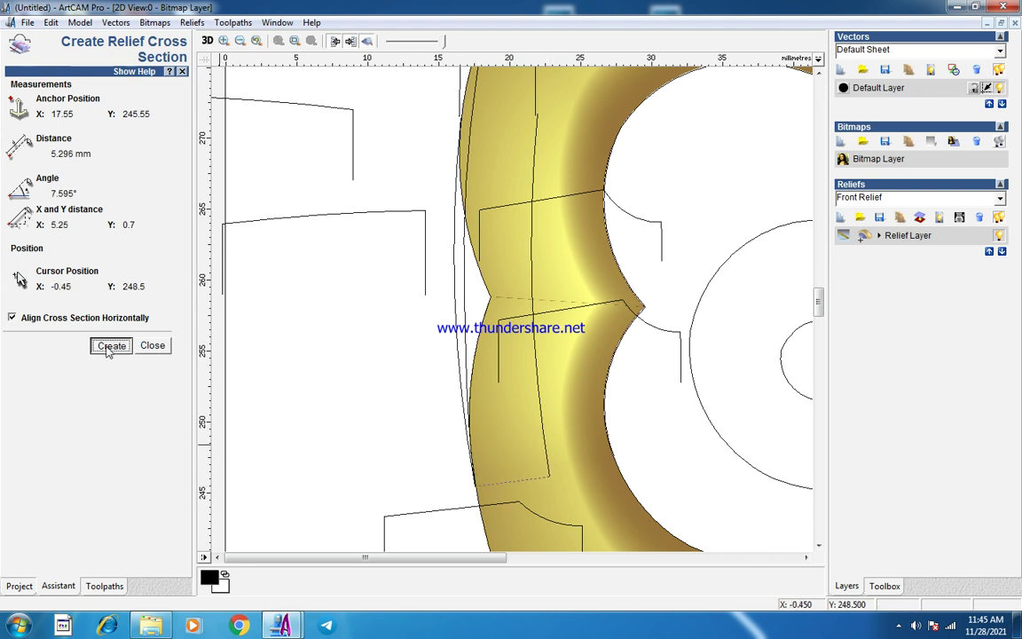
left_click(154, 349)
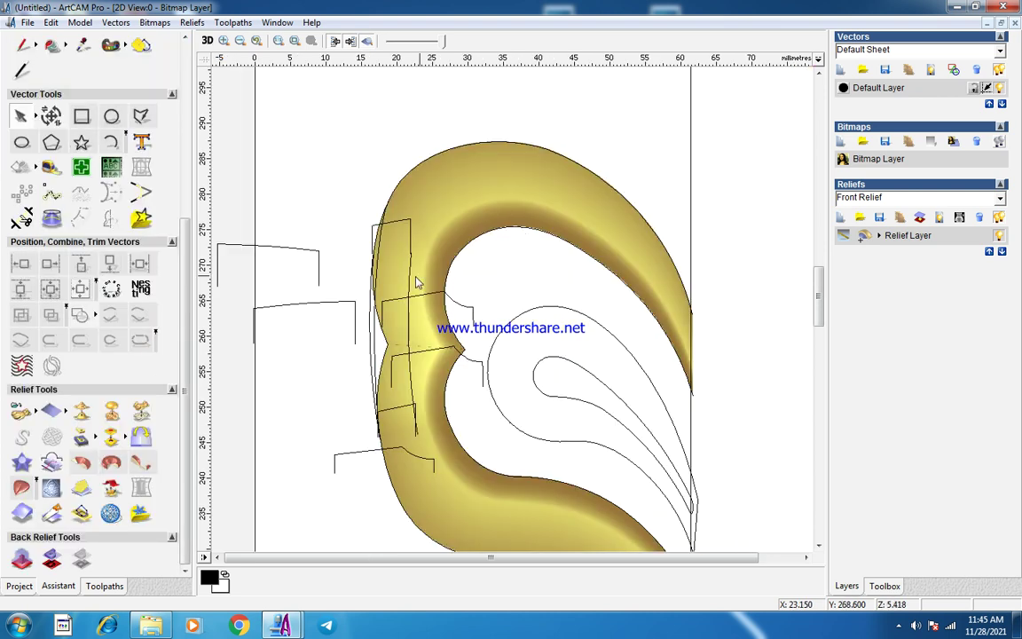
Set up a Two Rail Sweep with the two arcs as rails, adding the upper and lower relief cross sections.
left_click(371, 312)
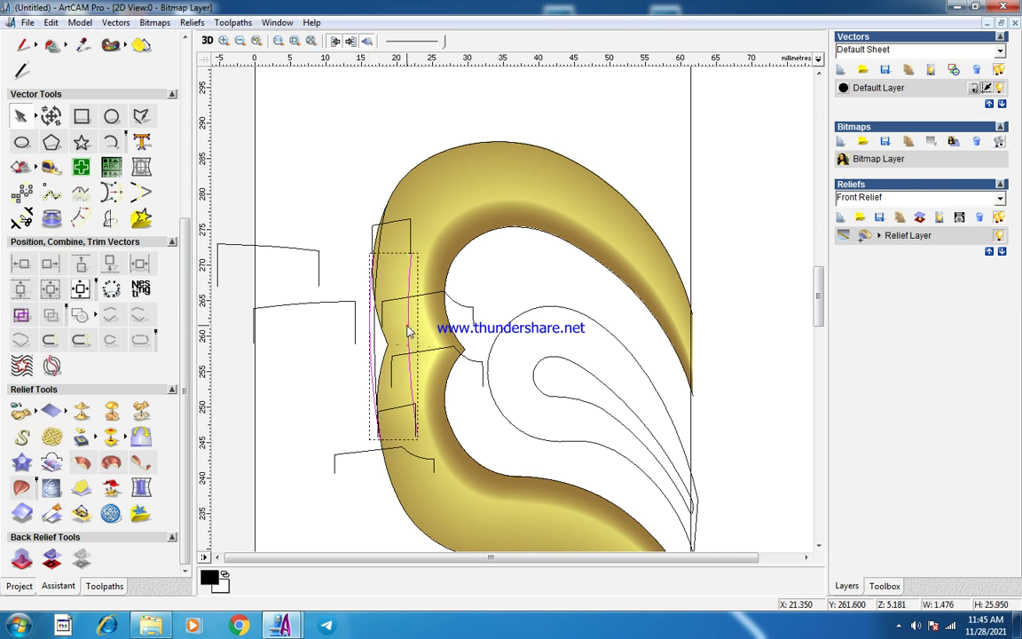
left_click(20, 491)
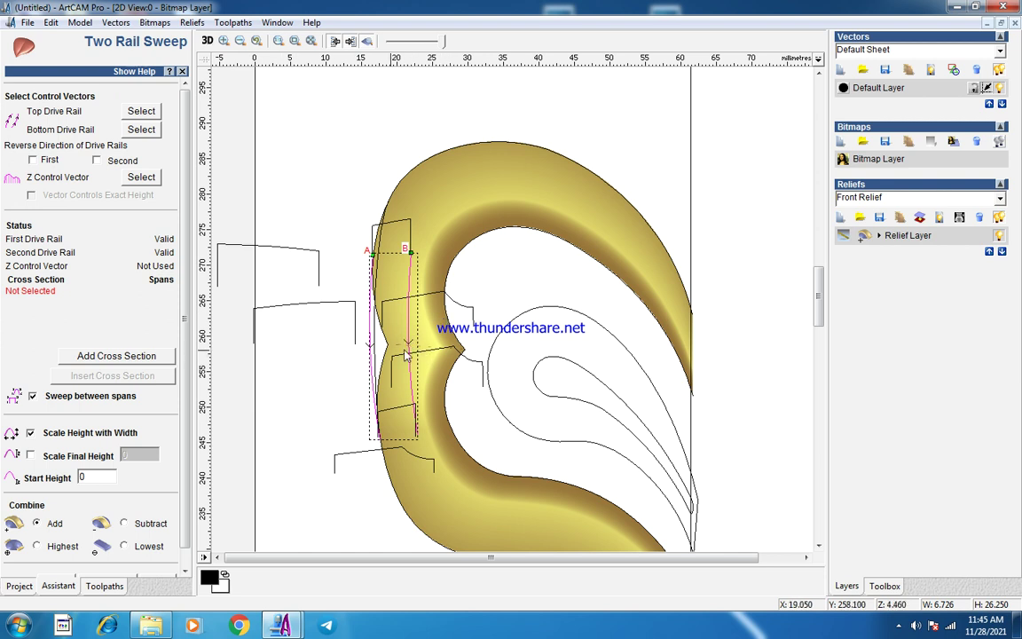
left_click(294, 308)
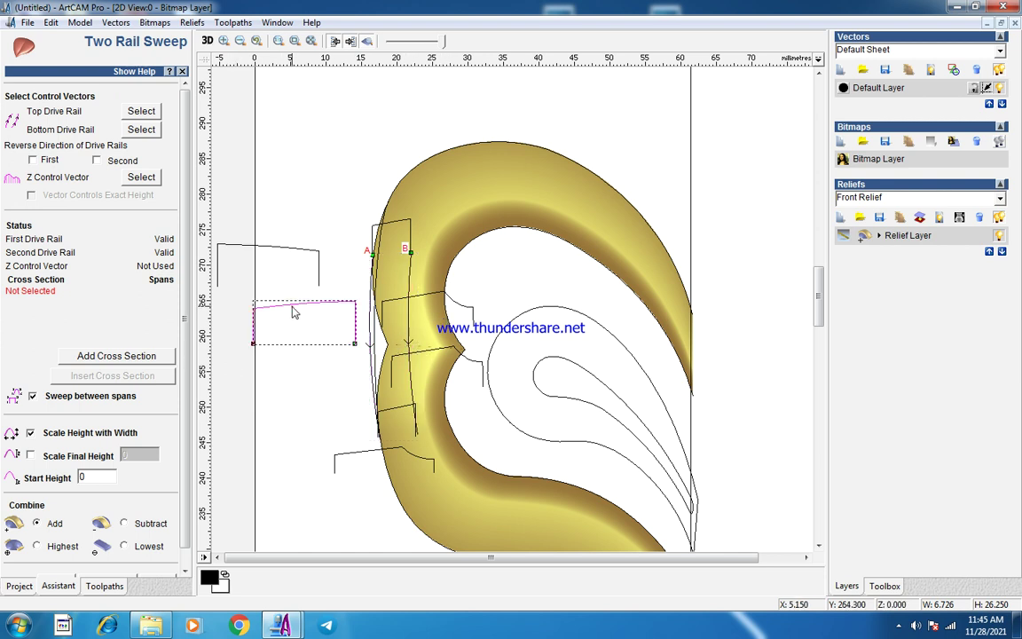
left_click(390, 222)
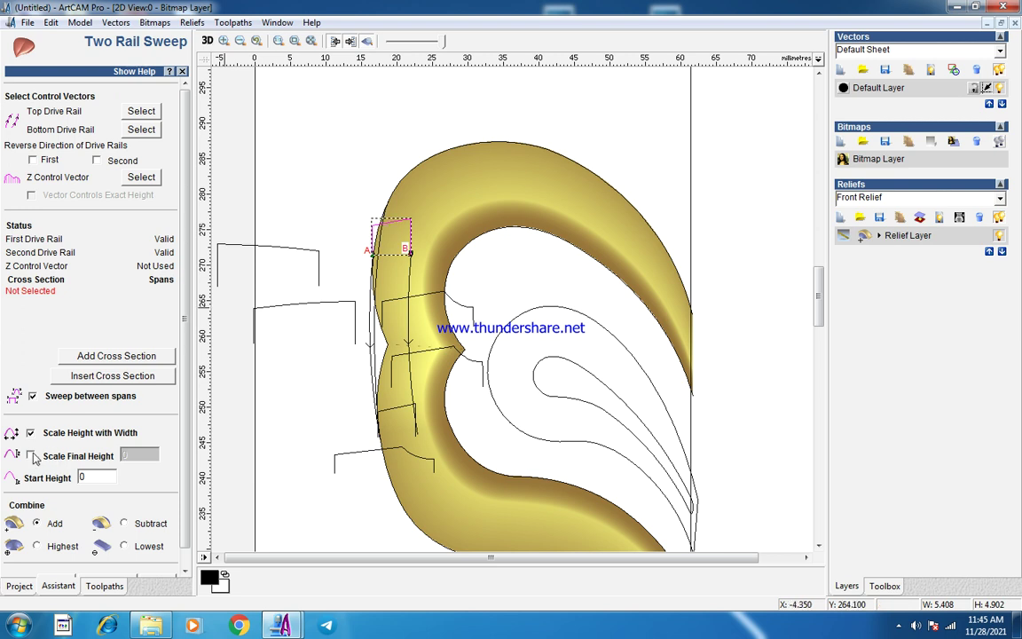
left_click(101, 355)
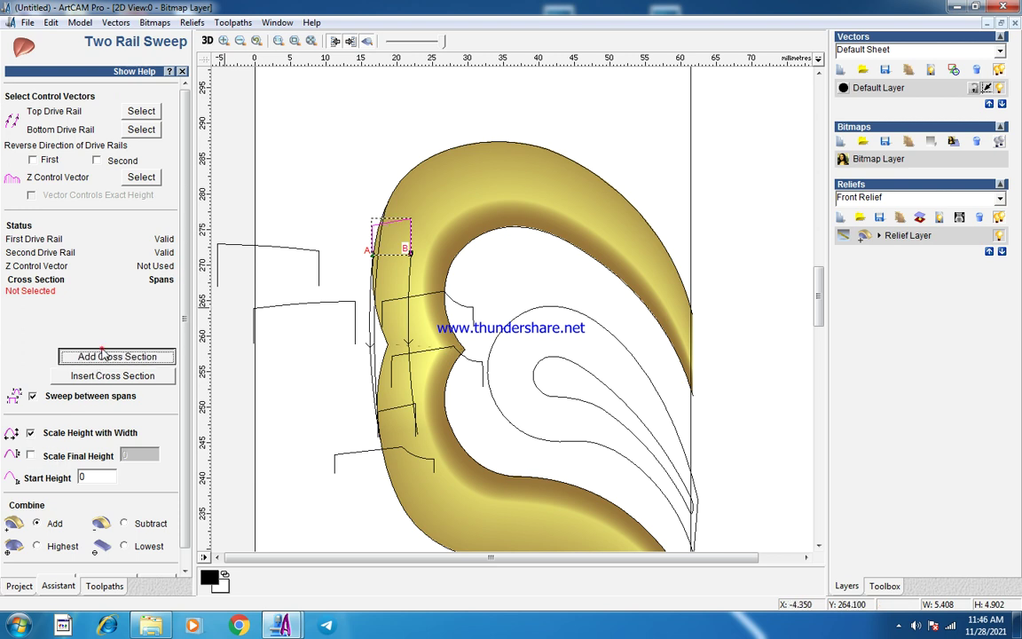
left_click(401, 405)
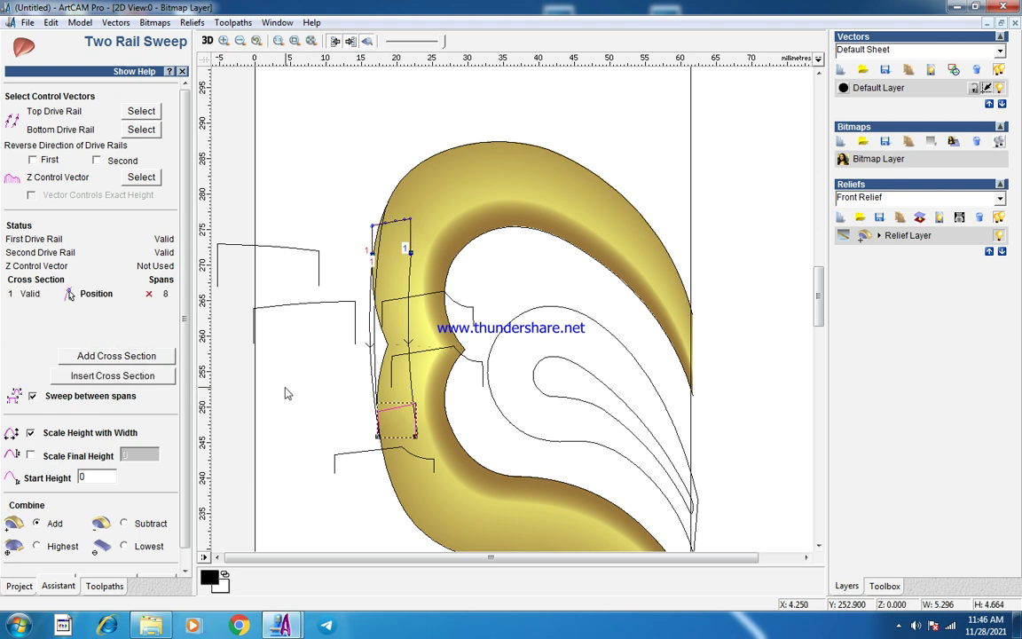
left_click(87, 356)
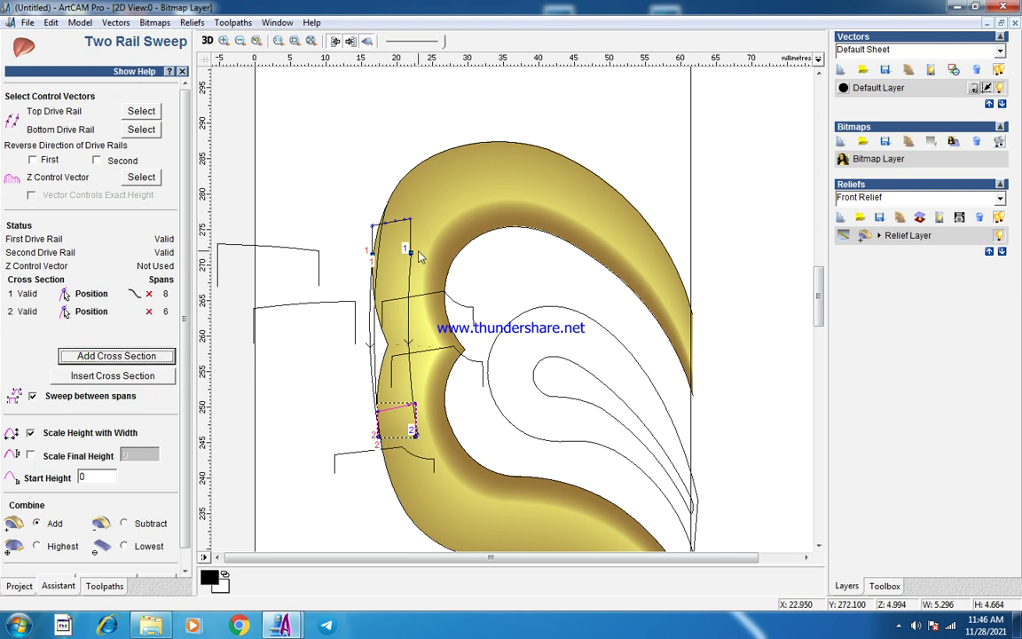
Calculate the sweep between the arcs with a scaled final height of 4.9 and the Highest combine mode.
left_click(403, 228)
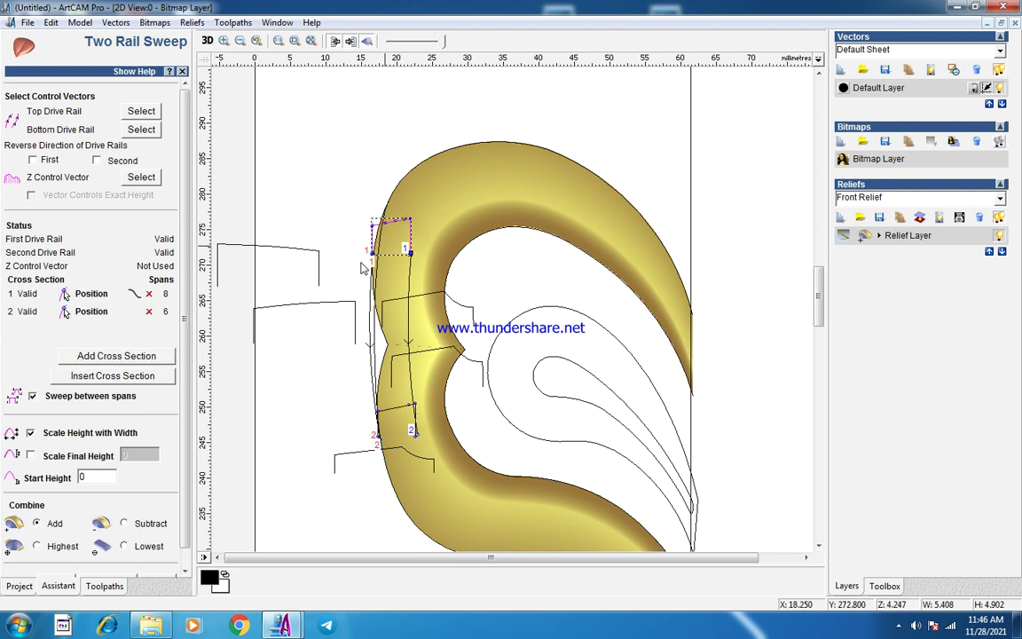
left_click(31, 455)
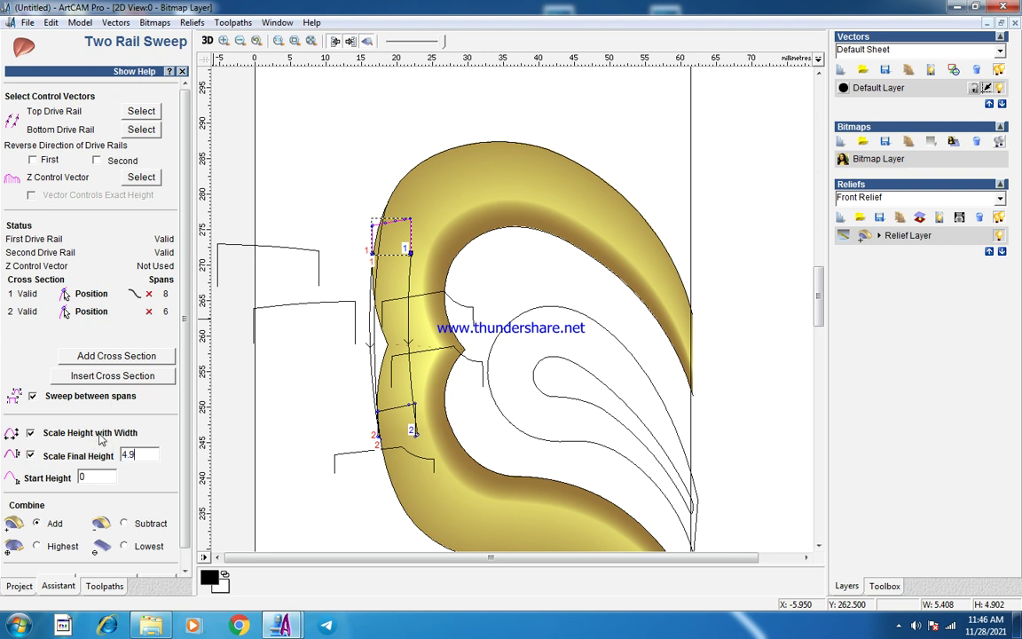
left_click(45, 545)
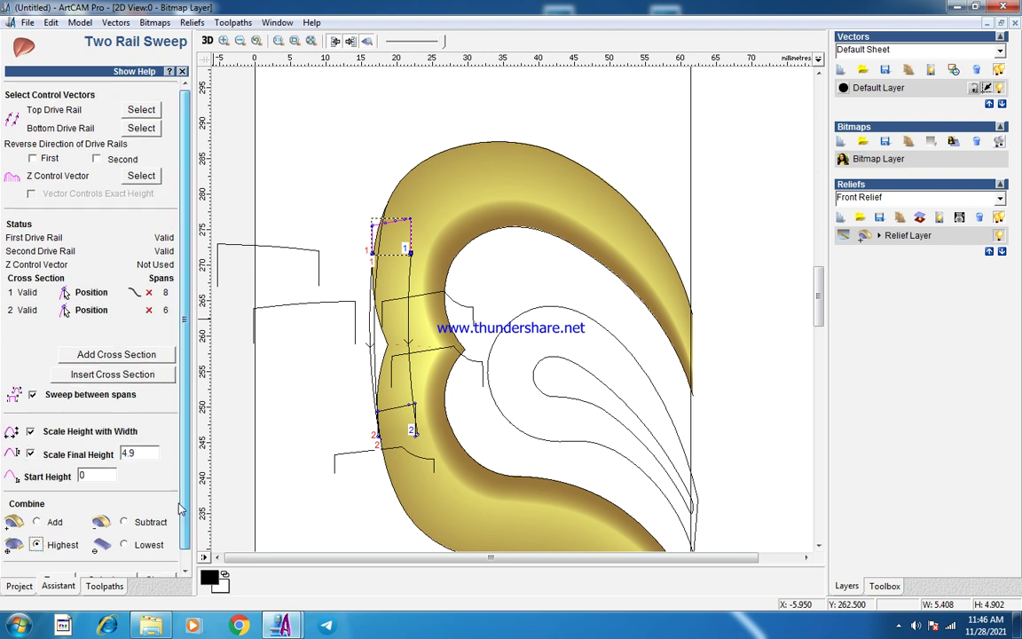
scroll(173, 497, "down", 1)
left_click(111, 564)
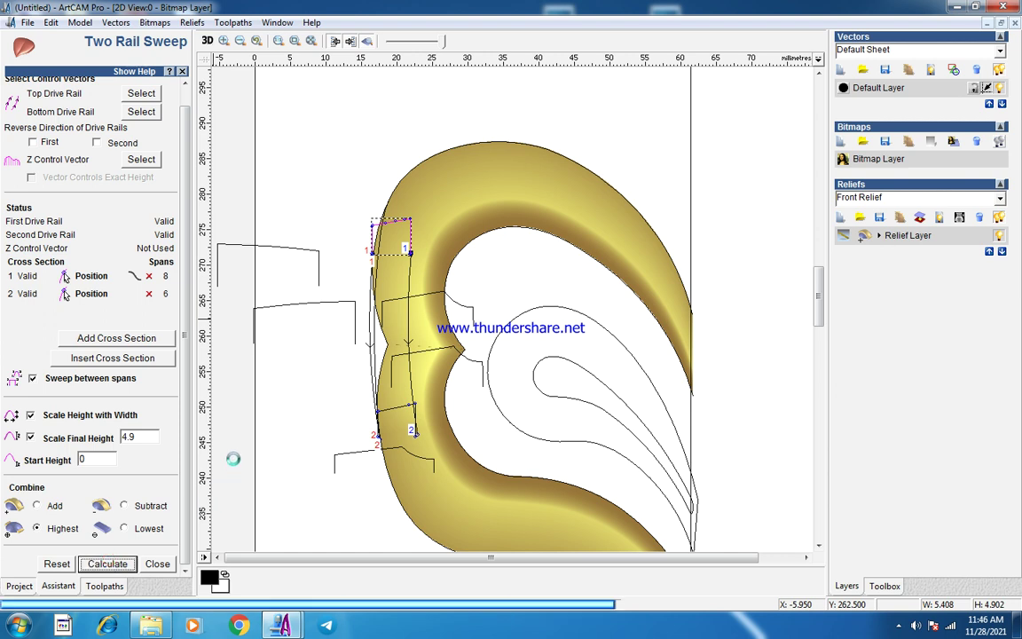
Recalculate the sweep with Scale Height with Width disabled, check how the filled notch blends into the band, and close the sweep.
left_click(30, 415)
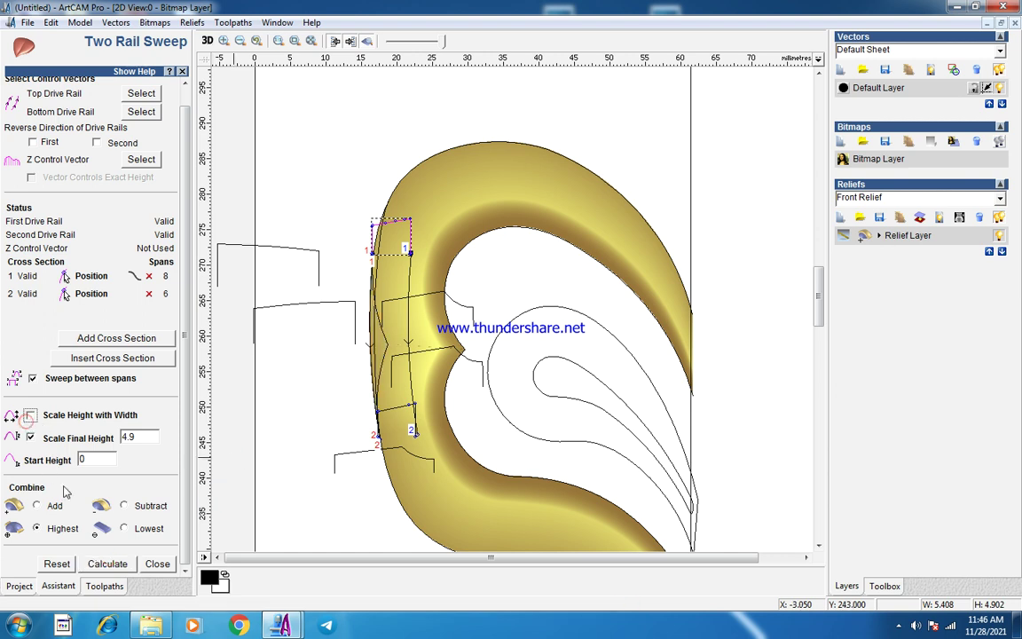
left_click(107, 564)
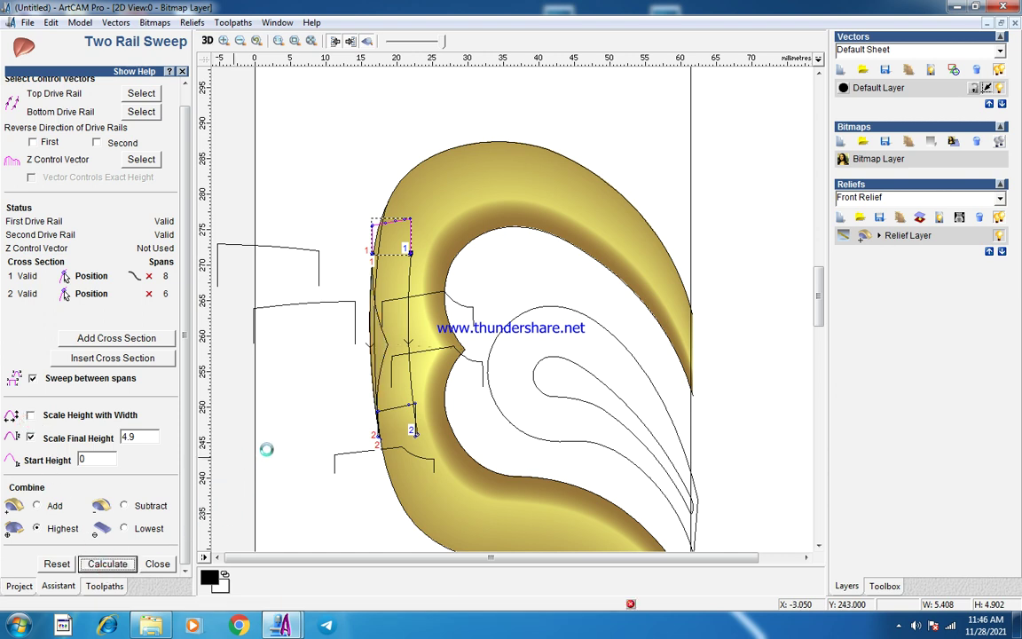
scroll(382, 335, "up", 4)
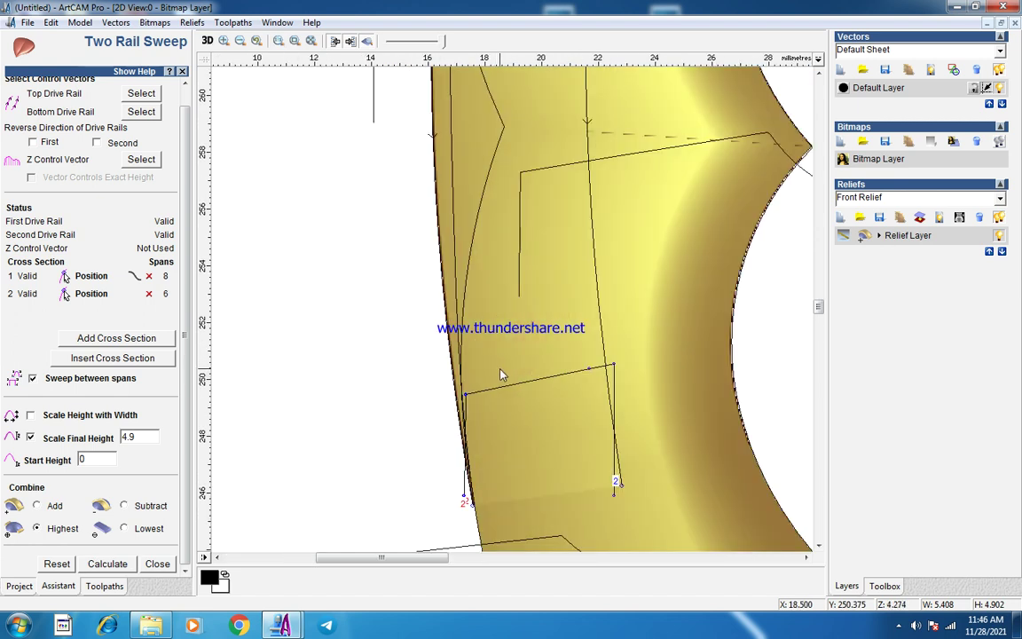
scroll(450, 332, "down", 4)
scroll(417, 279, "up", 2)
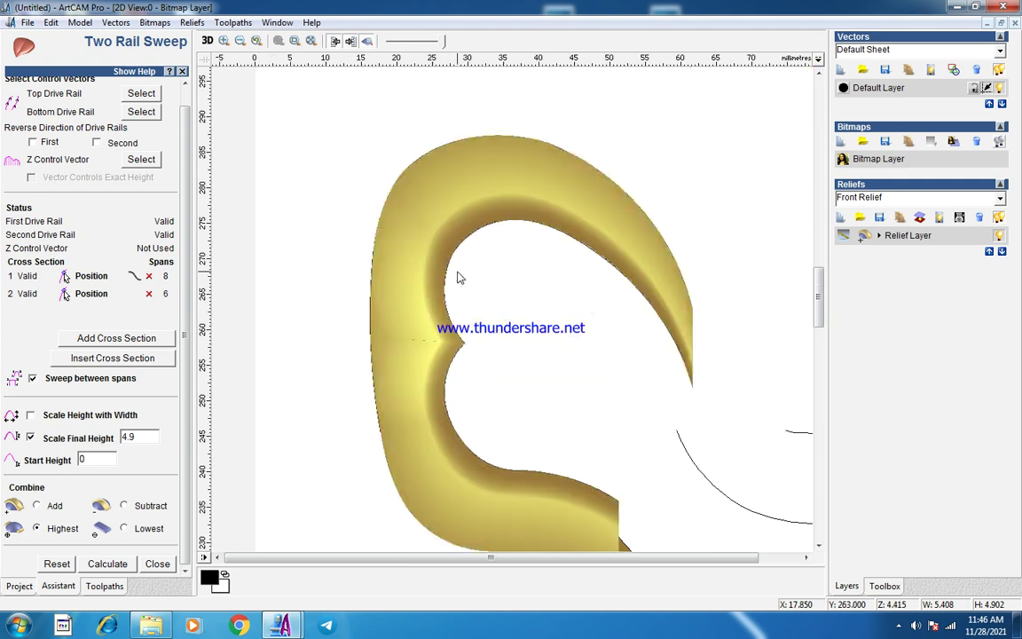
scroll(452, 280, "down", 4)
scroll(404, 351, "up", 4)
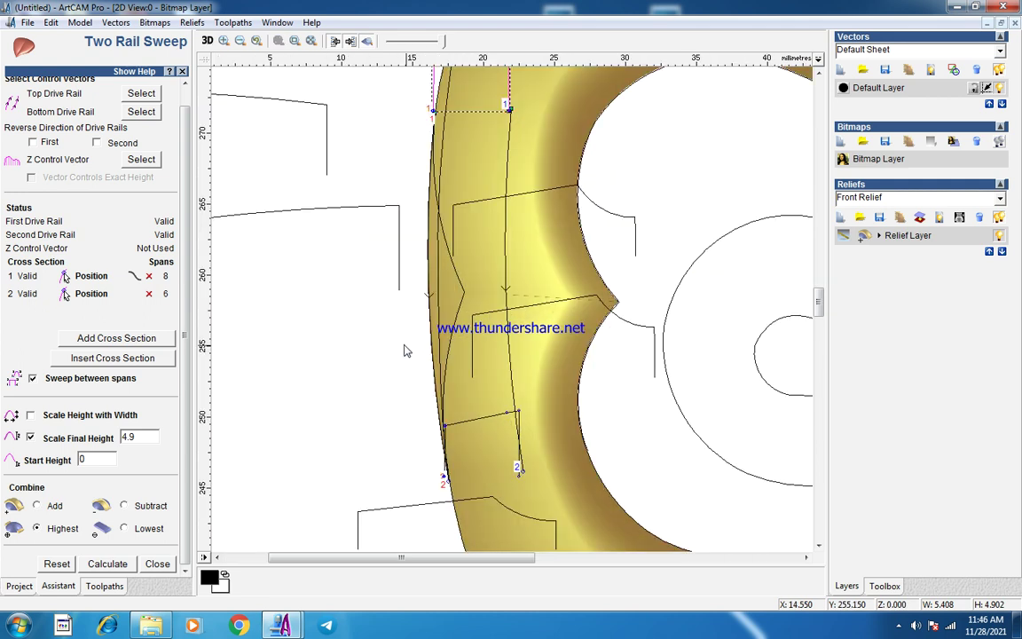
left_click(165, 566)
scroll(391, 408, "down", 4)
scroll(493, 333, "up", 3)
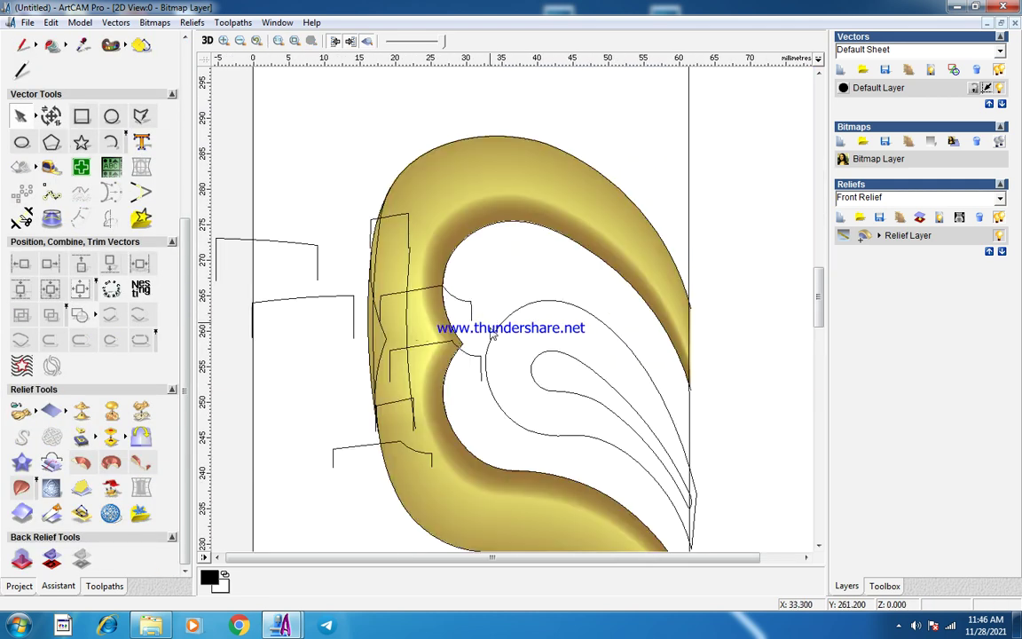
Join the vector segments along the gold band's inner edge into one continuous curve, from the upper band's tip around to the lower band.
left_click(452, 311)
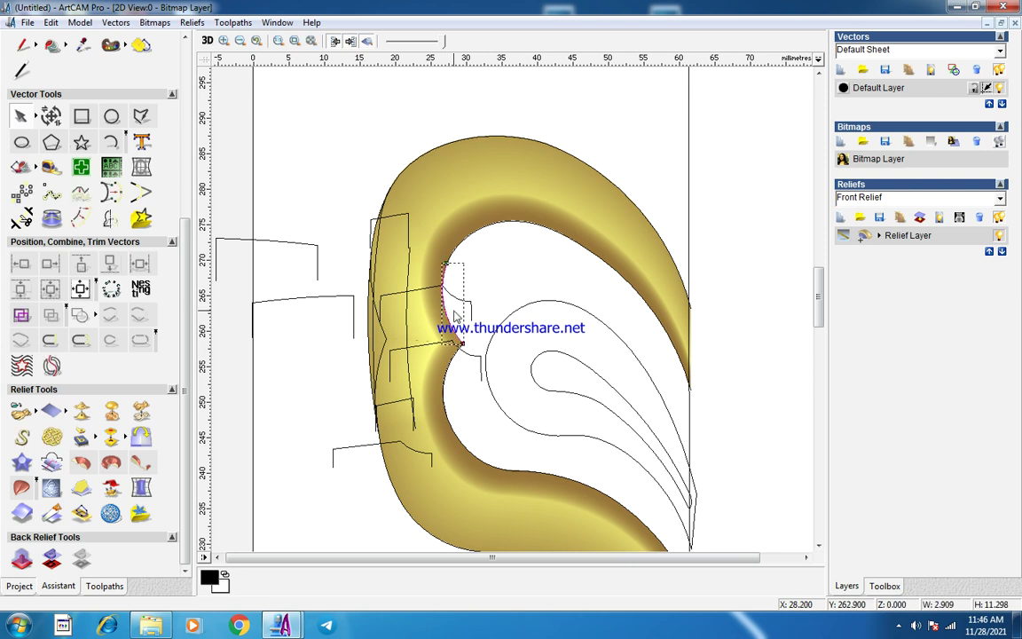
left_click(469, 238, "shift")
left_click(112, 317)
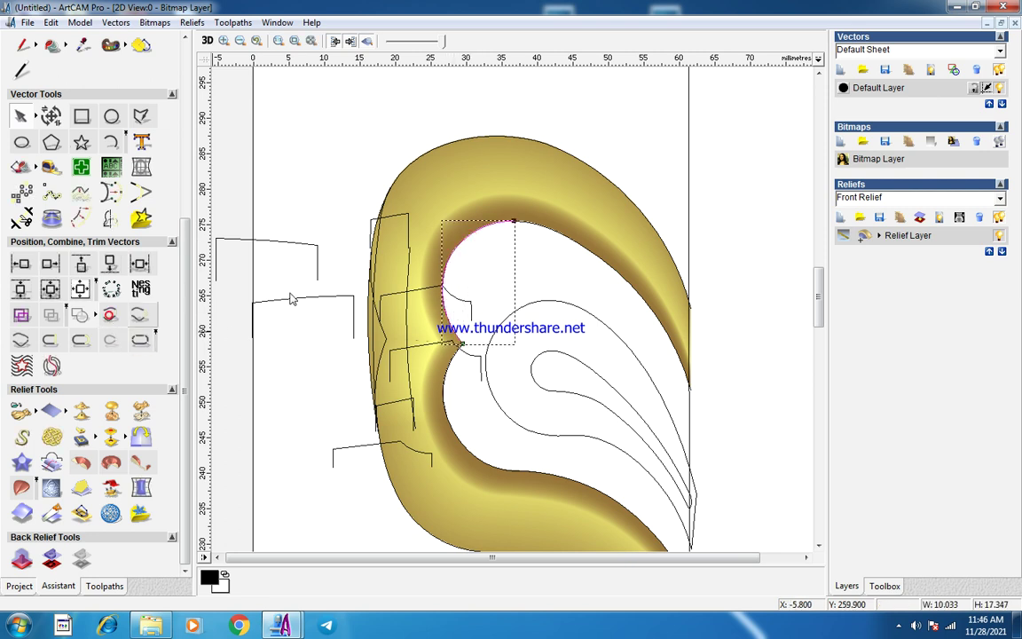
left_click(581, 248, "shift")
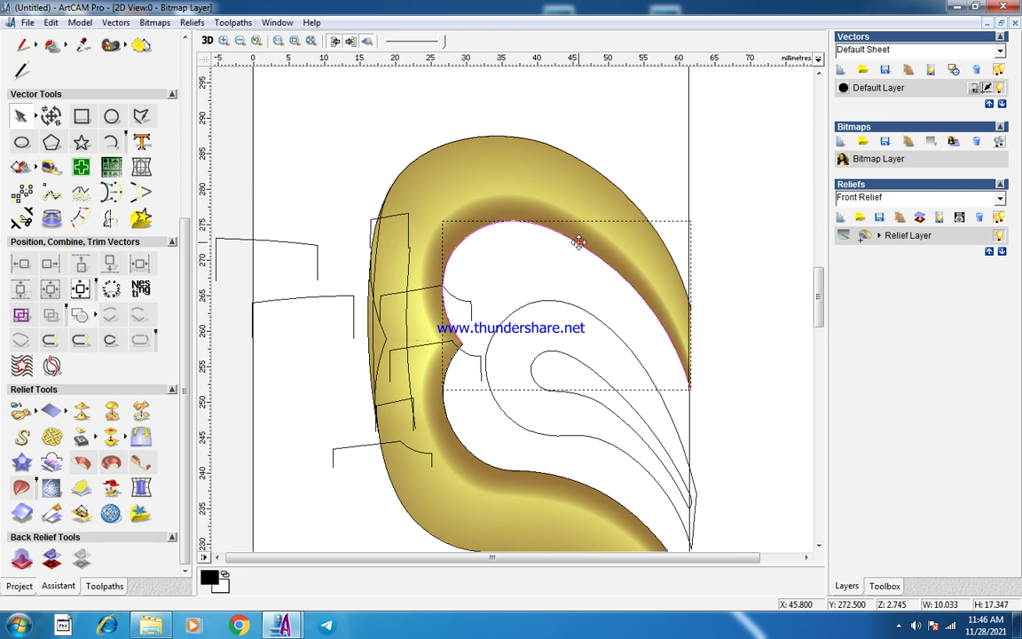
left_click(446, 399, "shift")
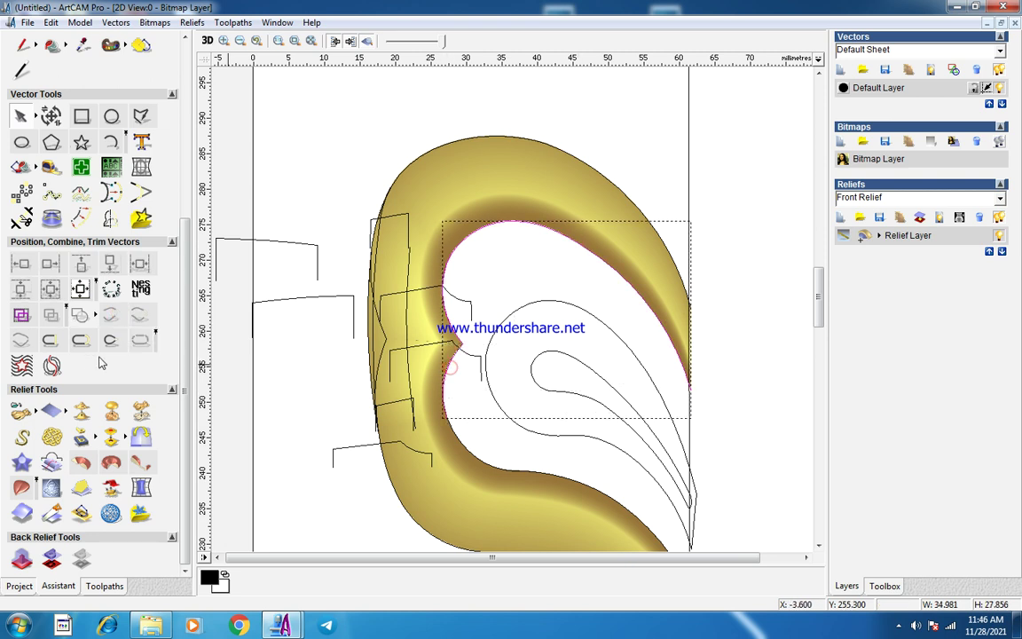
left_click(469, 456, "shift")
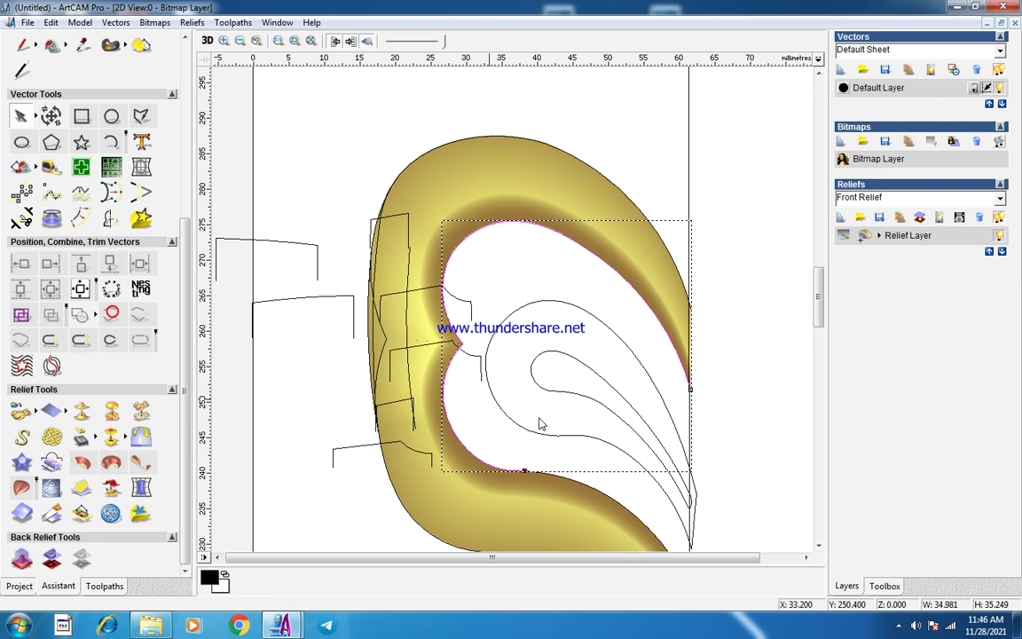
left_click(550, 477, "shift")
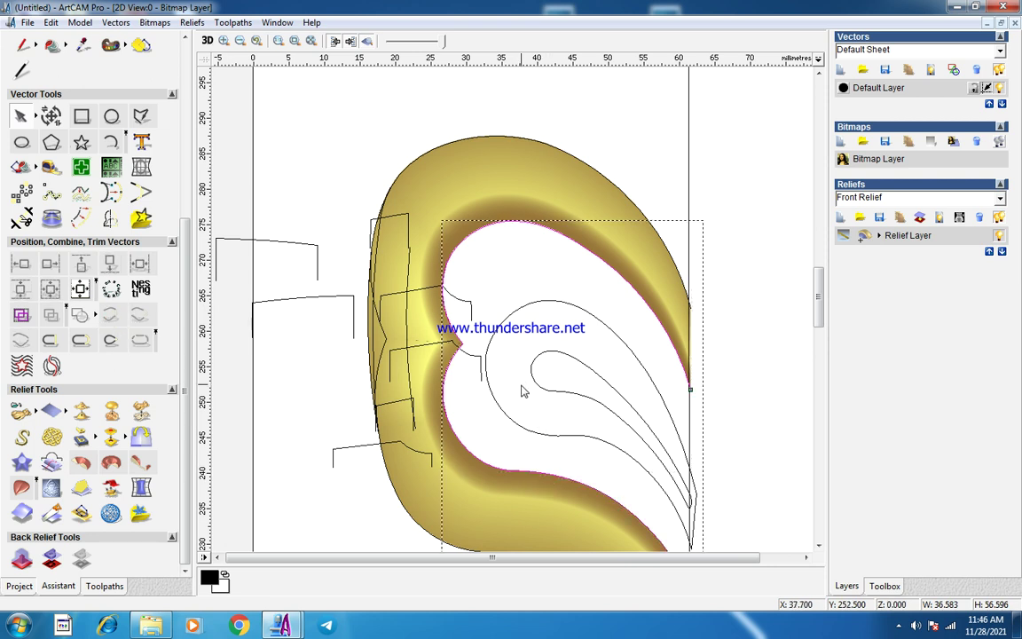
Close the joined inner edge vector with a smooth curve and check how it loops past the lower tip.
left_click(79, 339)
left_click(604, 319)
scroll(537, 368, "down", 1)
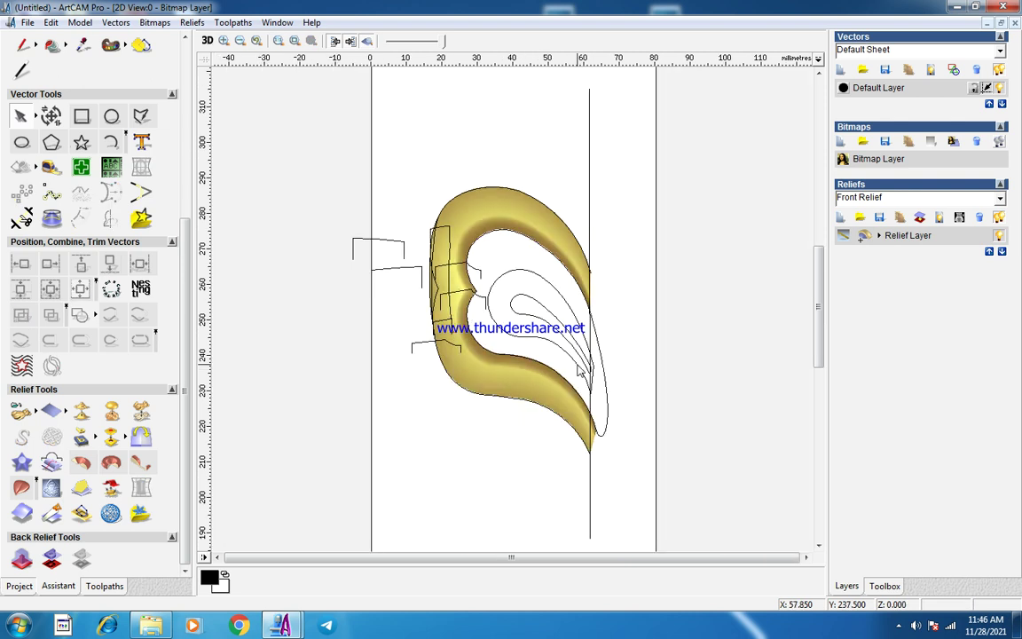
left_click(605, 380)
scroll(586, 417, "up", 4)
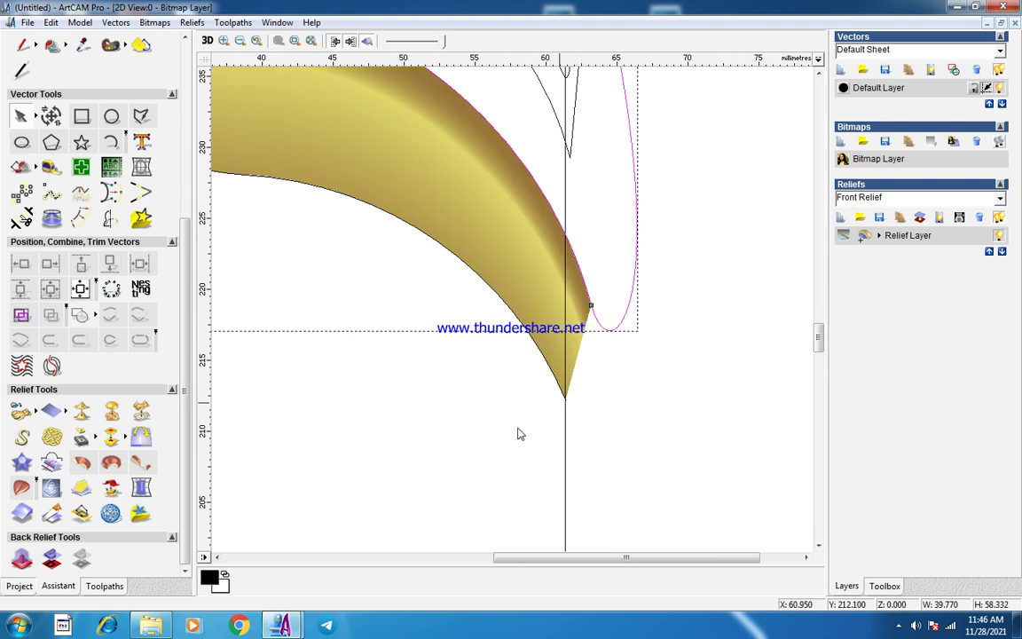
Examine the carving in the reference photo, then inspect the band's inner edge up close and its relief in 3D.
right_click(282, 627)
left_click(283, 626)
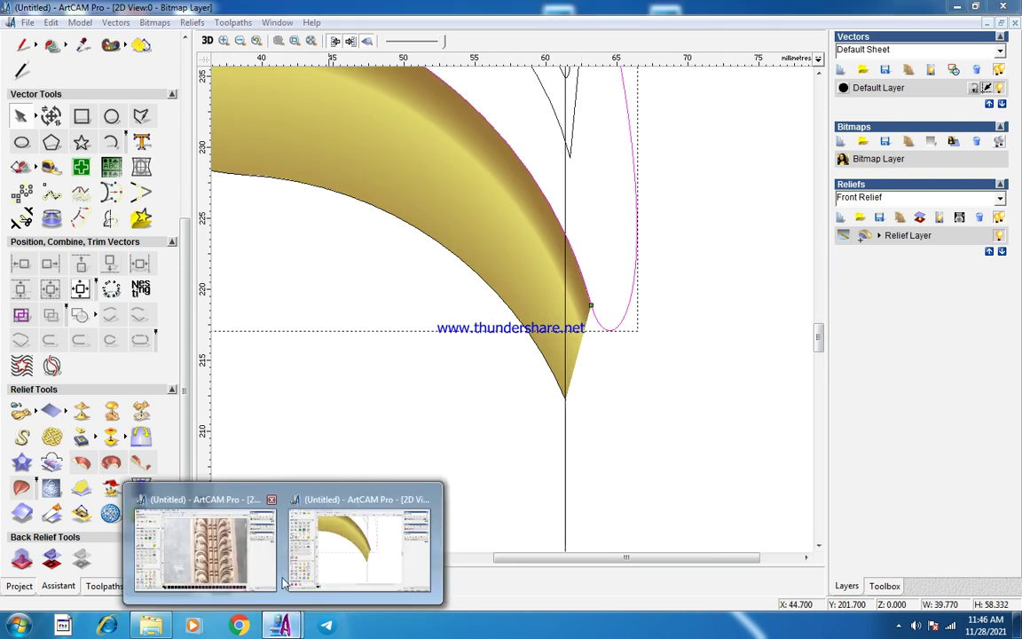
left_click(277, 572)
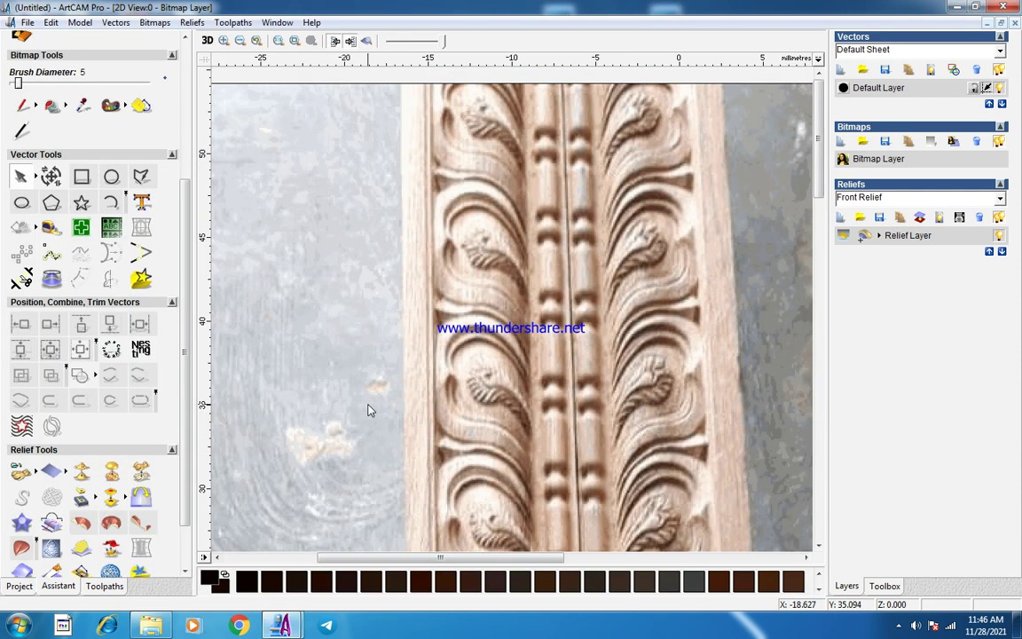
left_click(958, 7)
scroll(499, 294, "down", 2)
scroll(499, 296, "up", 4)
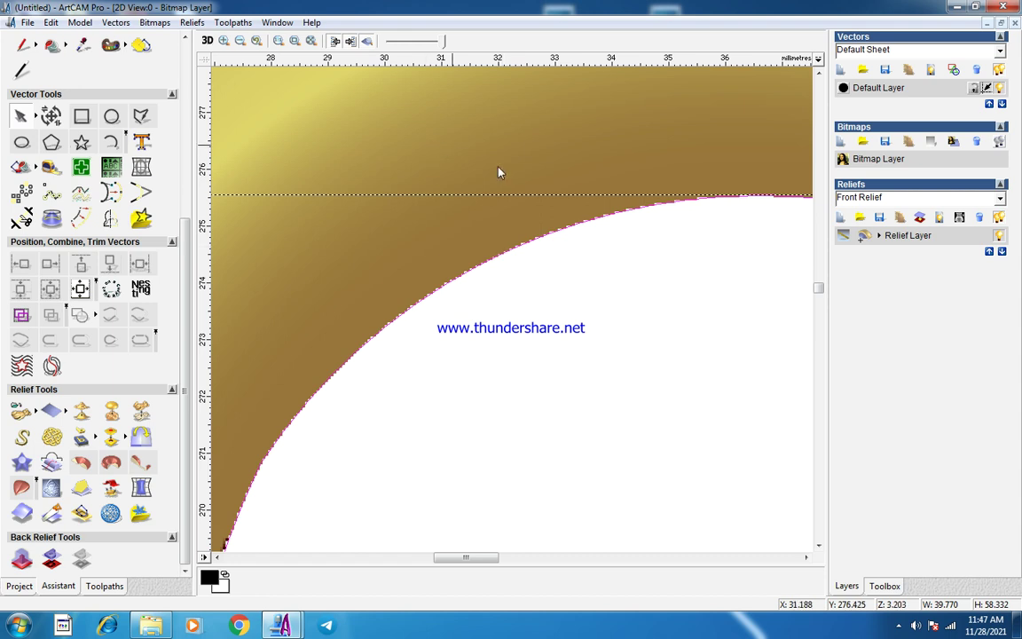
scroll(500, 171, "down", 1)
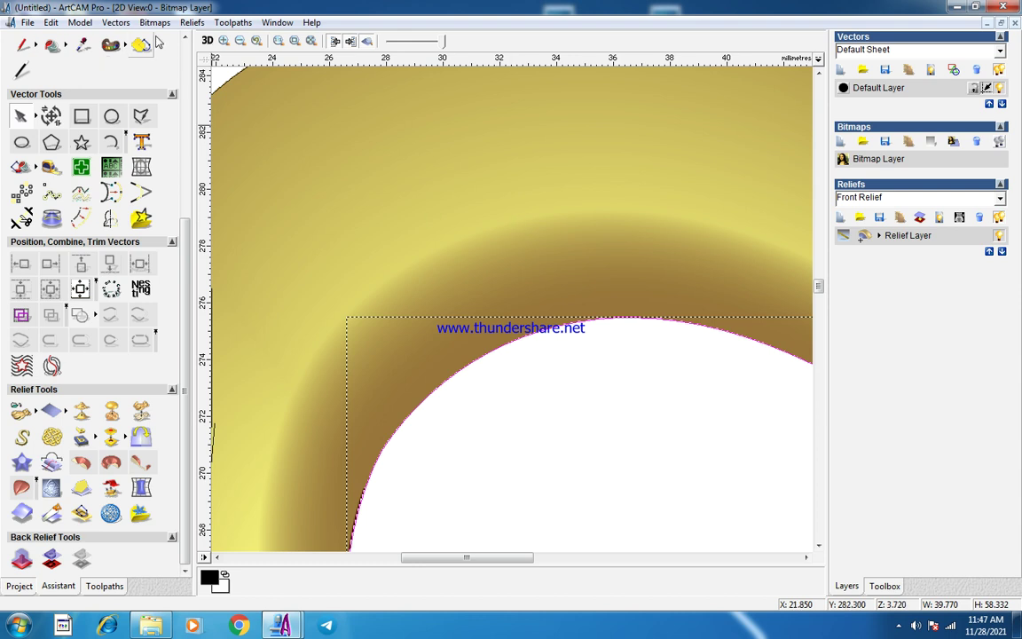
left_click(207, 41)
scroll(546, 308, "up", 5)
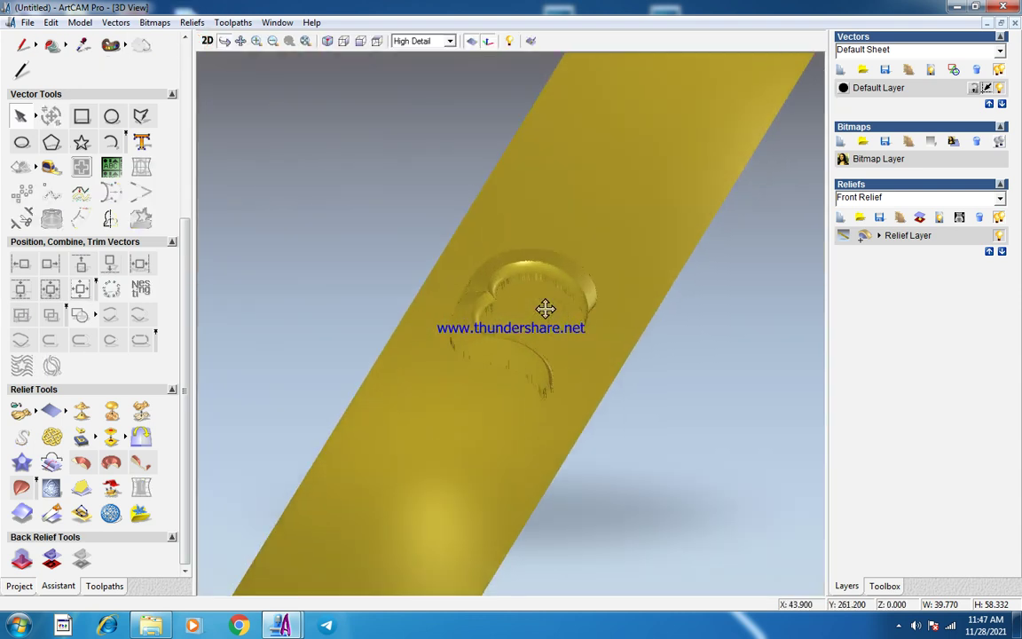
left_click_drag(546, 308, 573, 223)
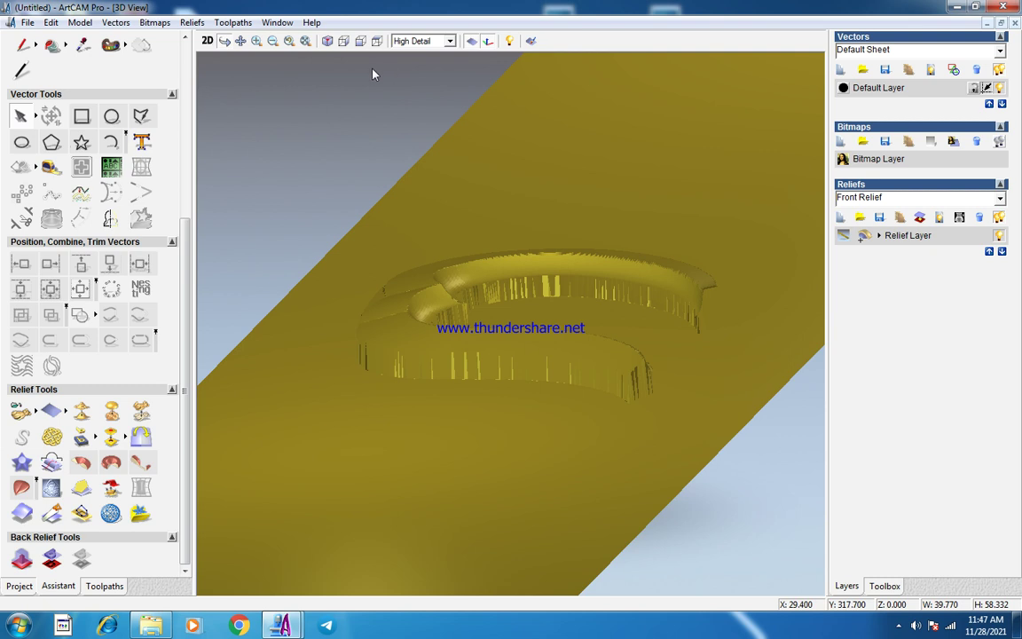
left_click(207, 41)
Open the Shape Editor for the closed inner outline and weigh a dome profile limited to height against the reference carving.
scroll(548, 292, "down", 3)
right_click(518, 271)
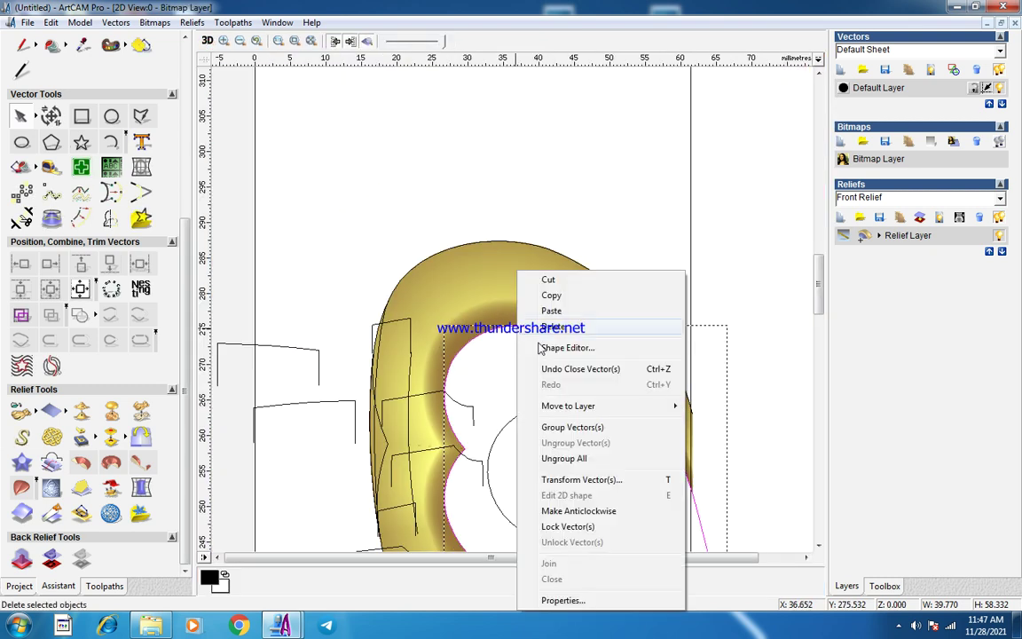
left_click(589, 348)
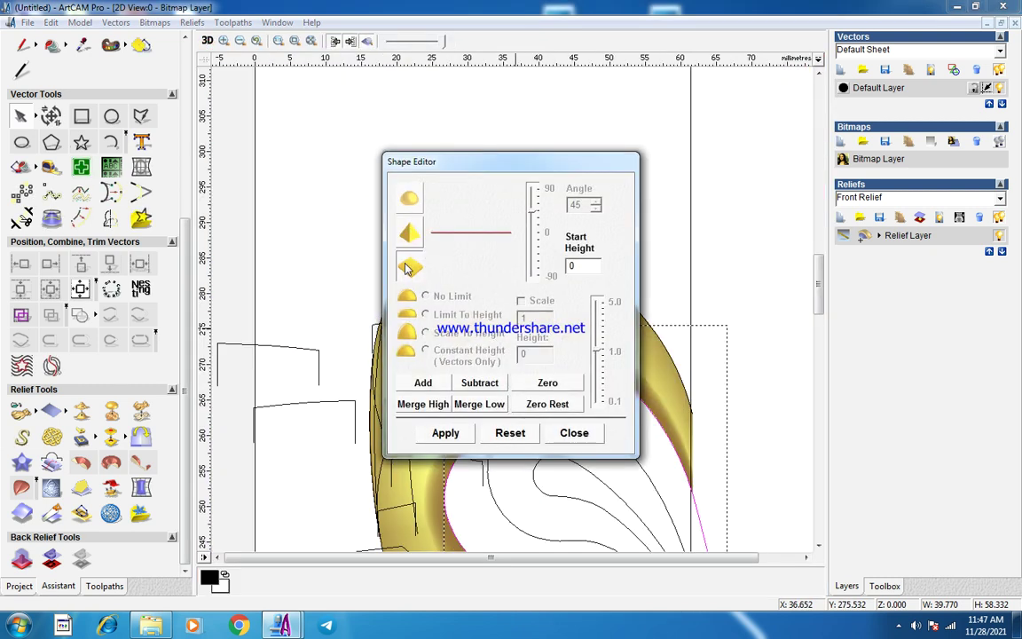
left_click(409, 267)
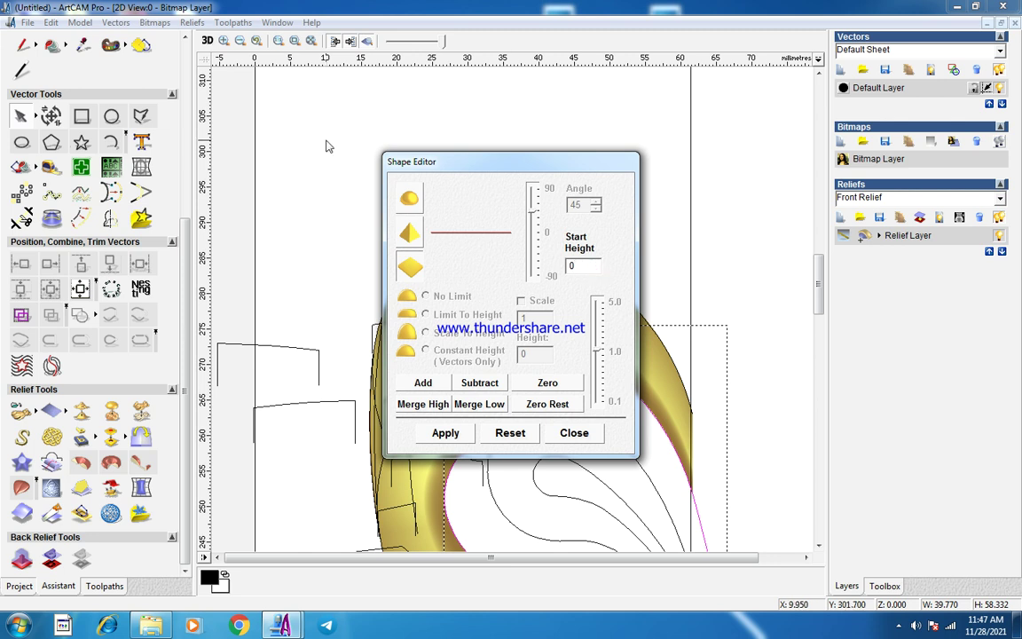
left_click(409, 197)
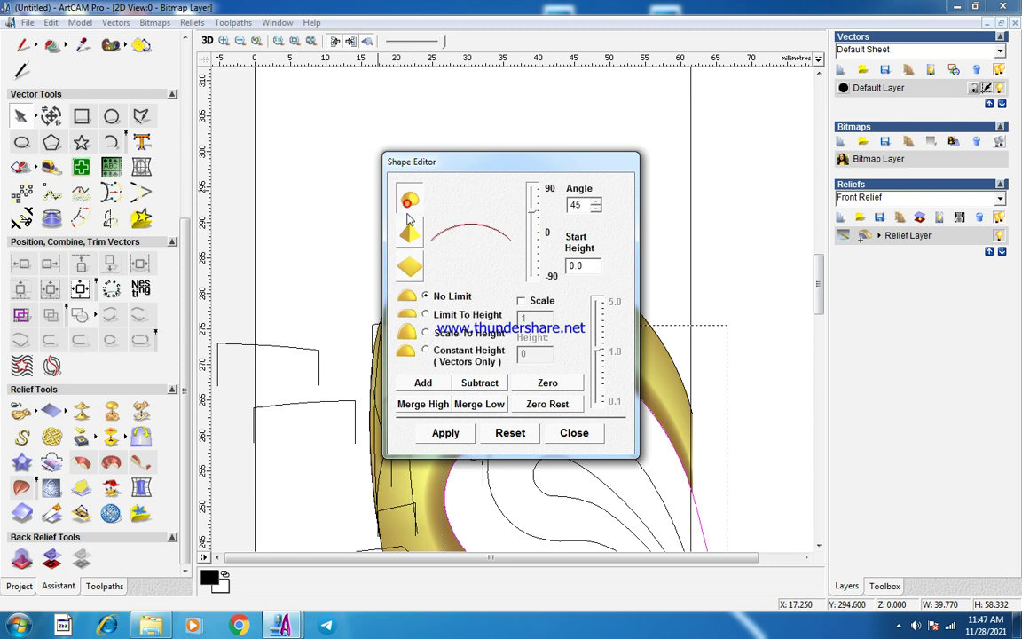
left_click(426, 316)
mouse_move(280, 626)
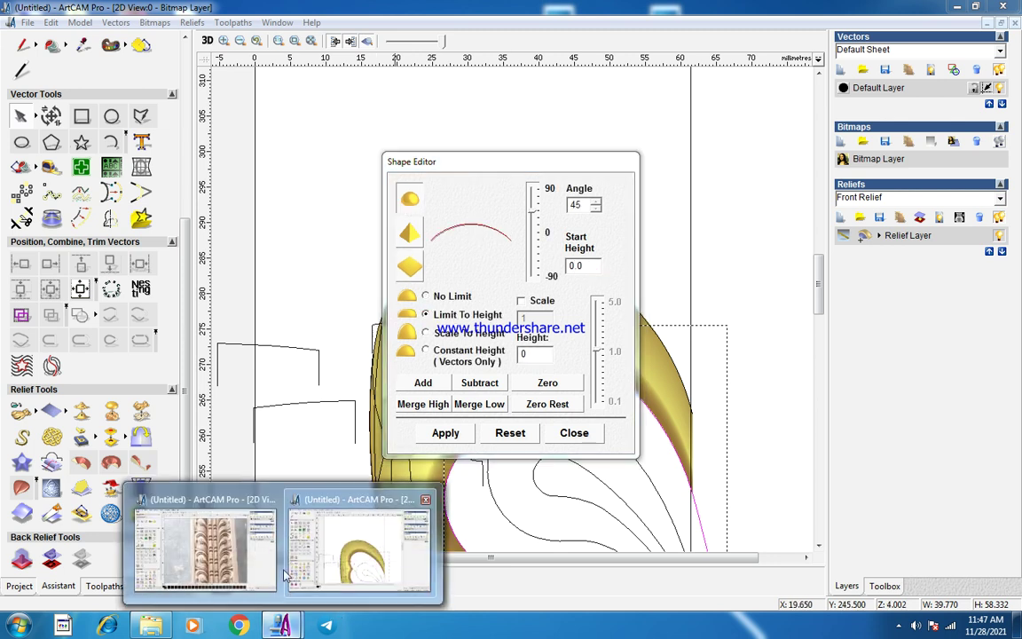
left_click(271, 564)
scroll(479, 393, "up", 3)
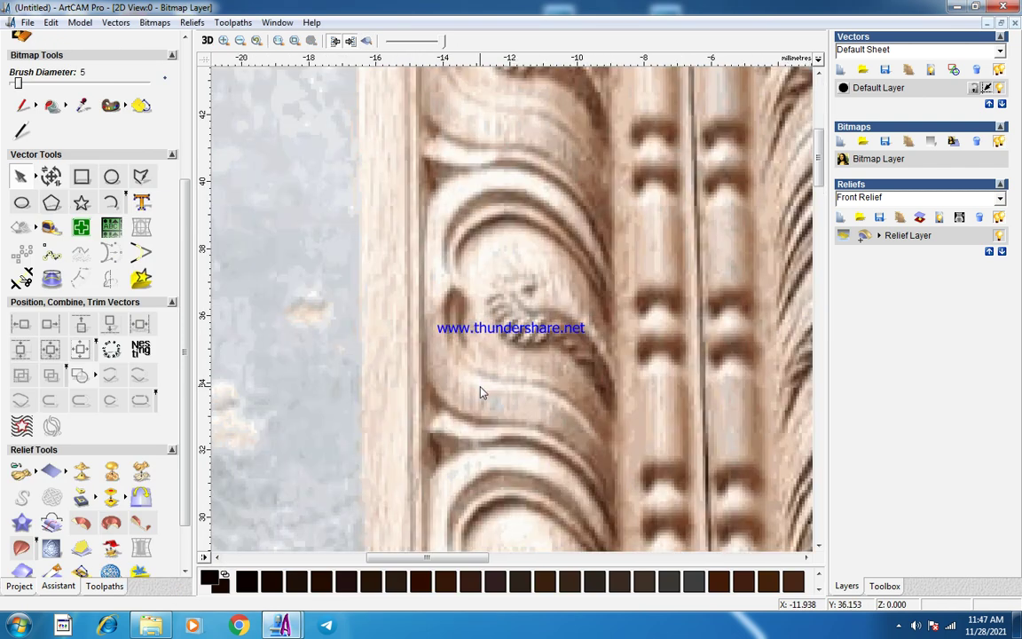
scroll(484, 393, "down", 3)
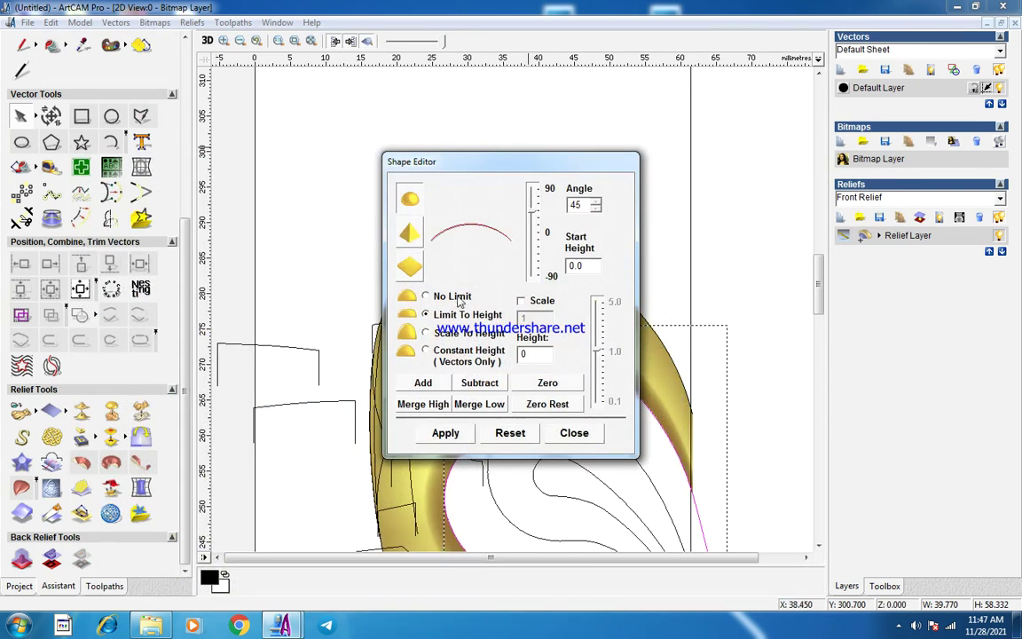
Fill the closed inner outline with a flat plane at start height 2, merged high into the relief, and close the Shape Editor.
left_click(404, 233)
left_click_drag(430, 162, 306, 140)
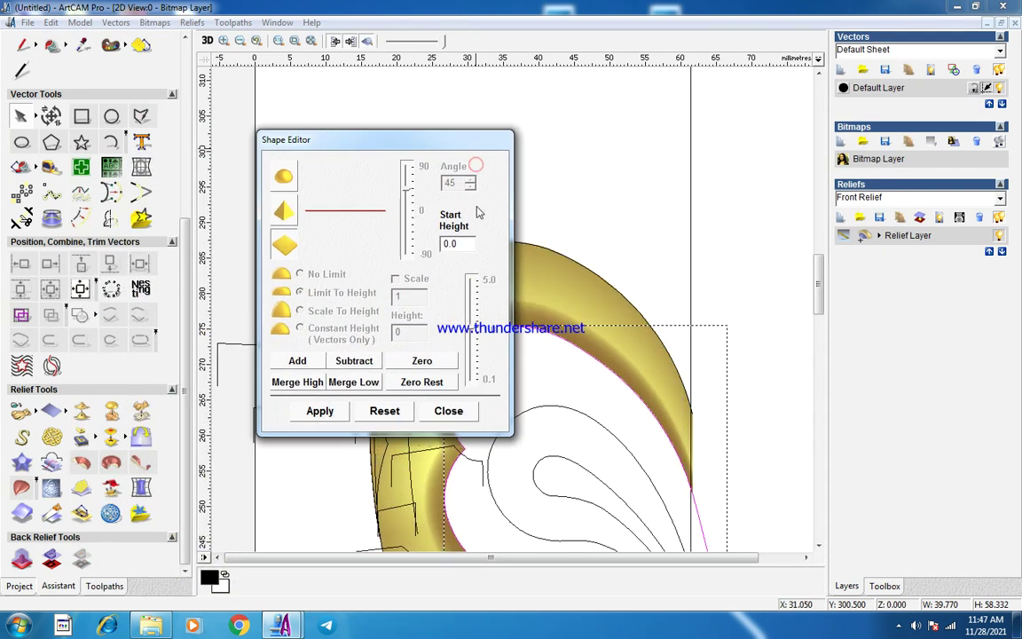
type("2")
left_click(291, 382)
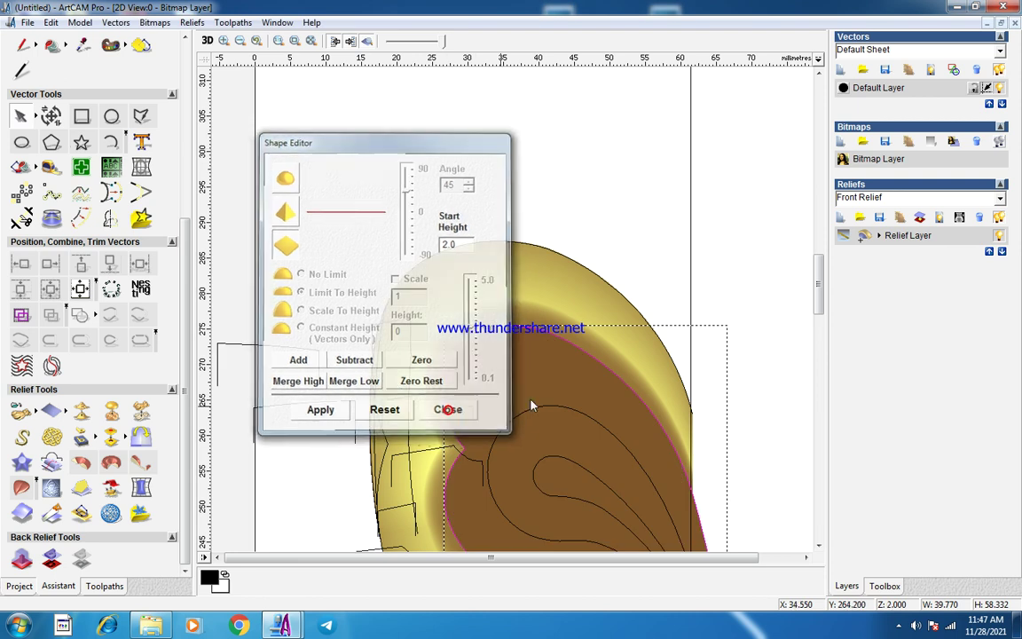
left_click(448, 408)
Add a dome relief inside the larger teardrop outline, using a 45-degree round profile scaled to height 2, and close the Shape Editor.
scroll(533, 382, "up", 5)
scroll(399, 315, "up", 1)
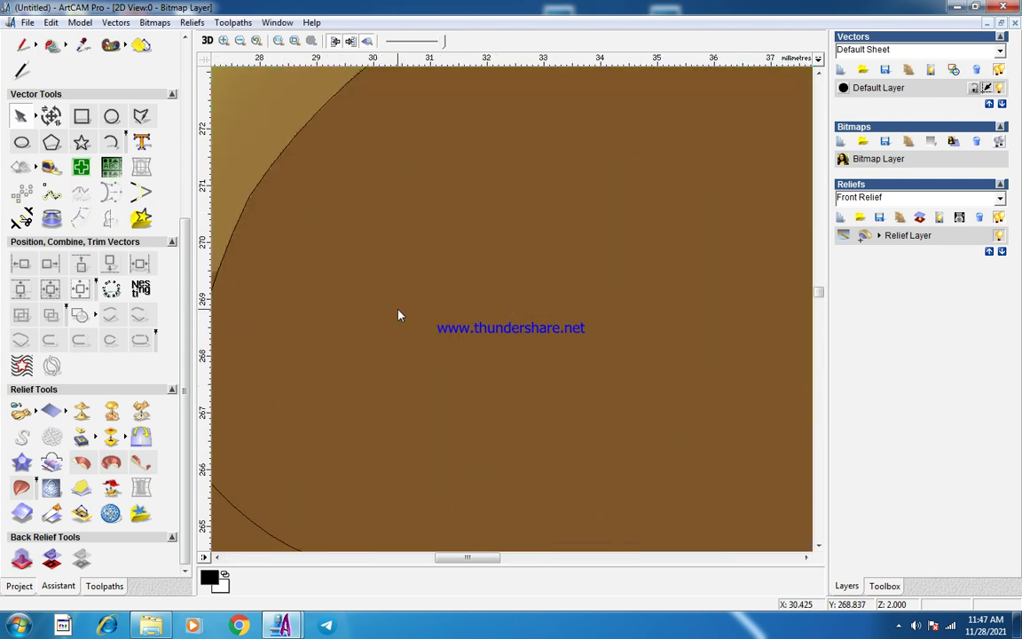
scroll(552, 400, "down", 3)
scroll(550, 351, "up", 2)
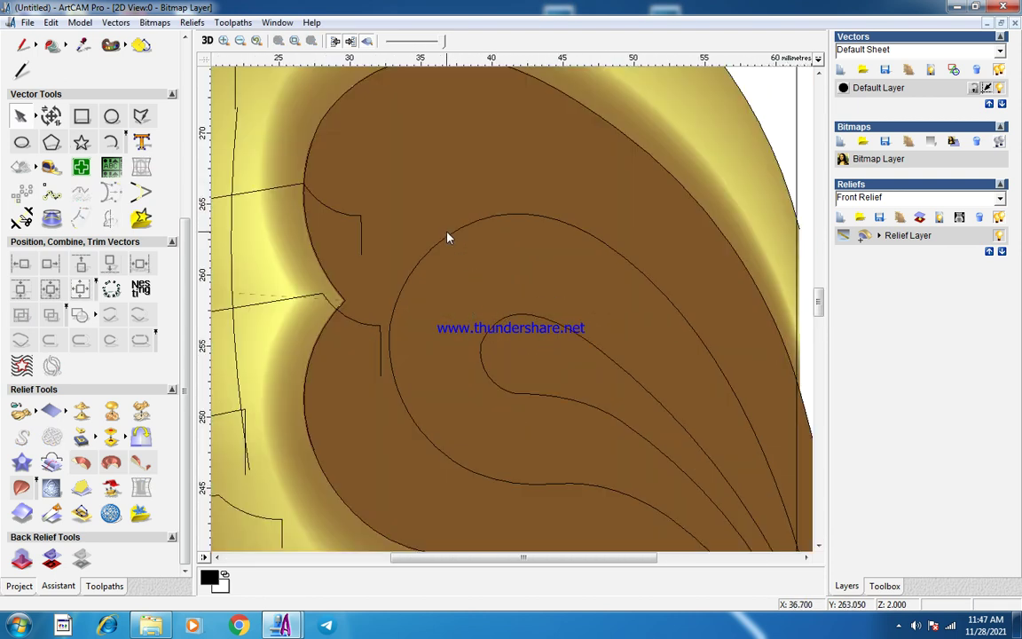
left_click(440, 239)
scroll(440, 241, "down", 2)
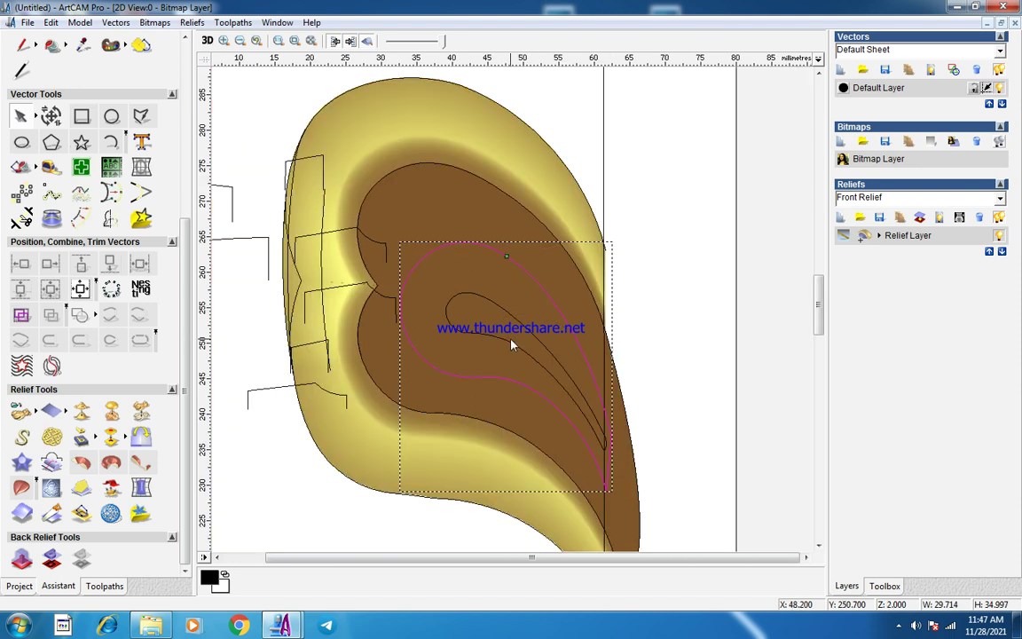
scroll(512, 345, "up", 2)
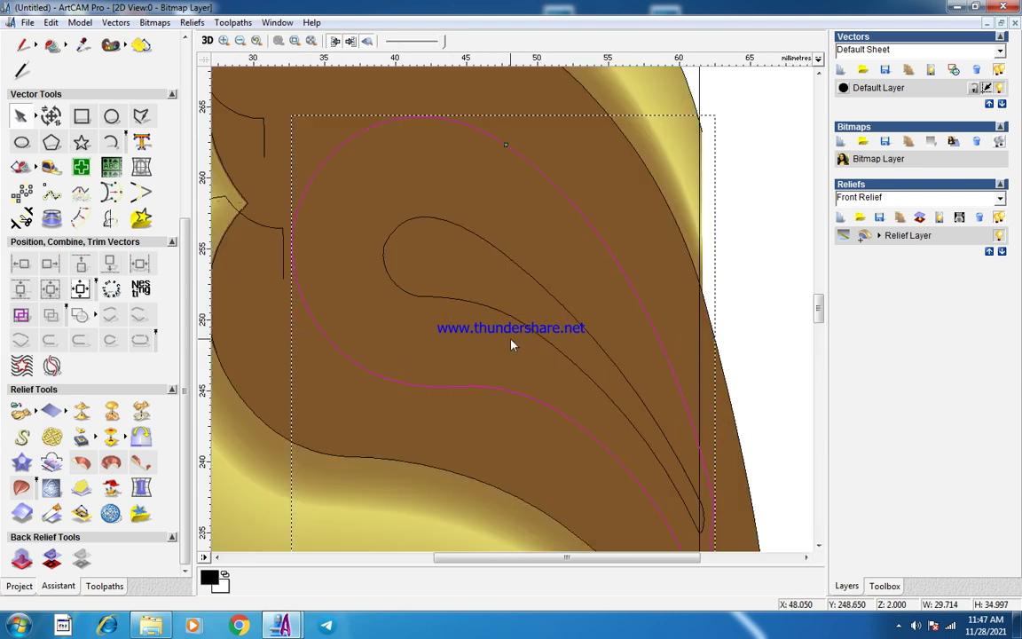
scroll(512, 345, "down", 2)
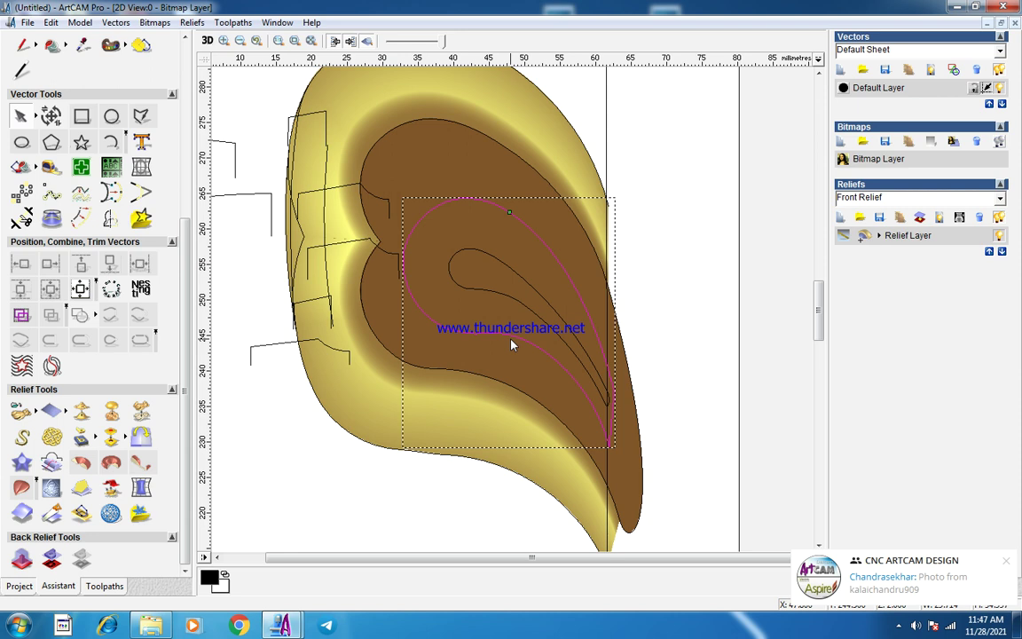
scroll(512, 345, "up", 2)
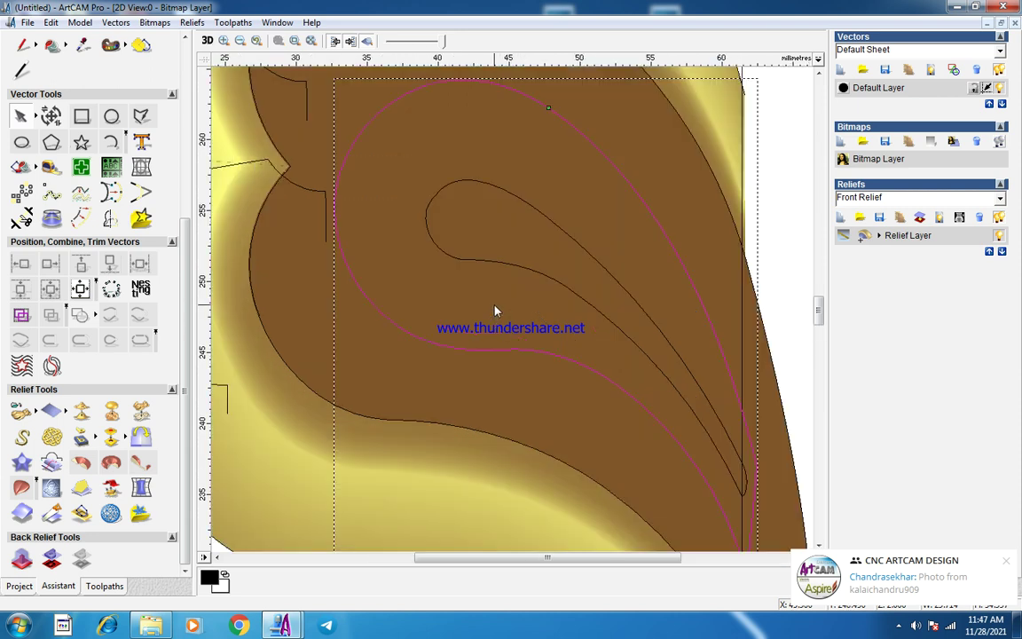
right_click(495, 310)
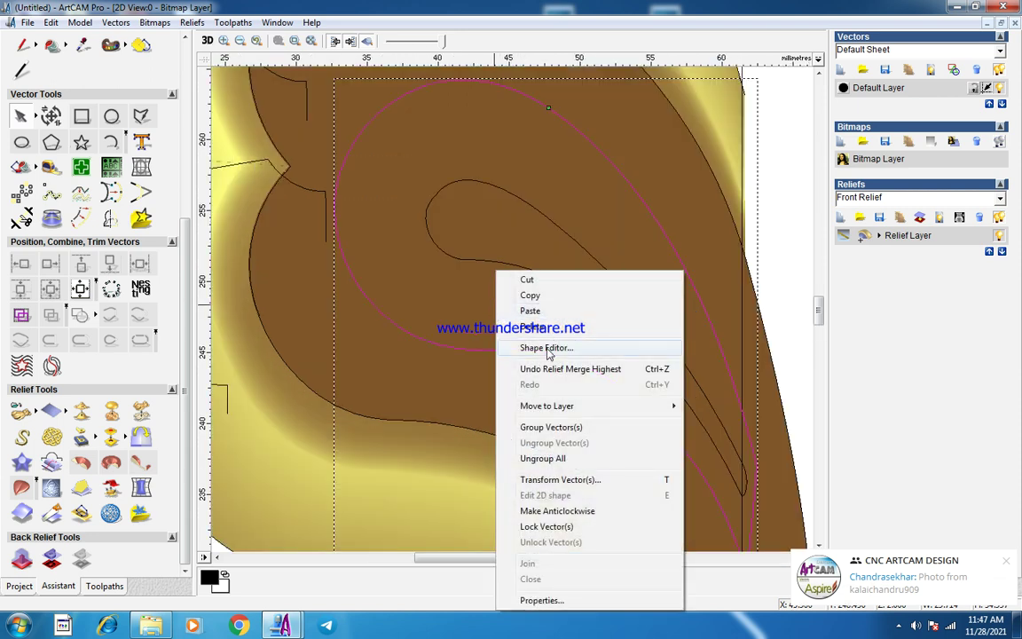
left_click(548, 349)
left_click_drag(374, 154, 648, 194)
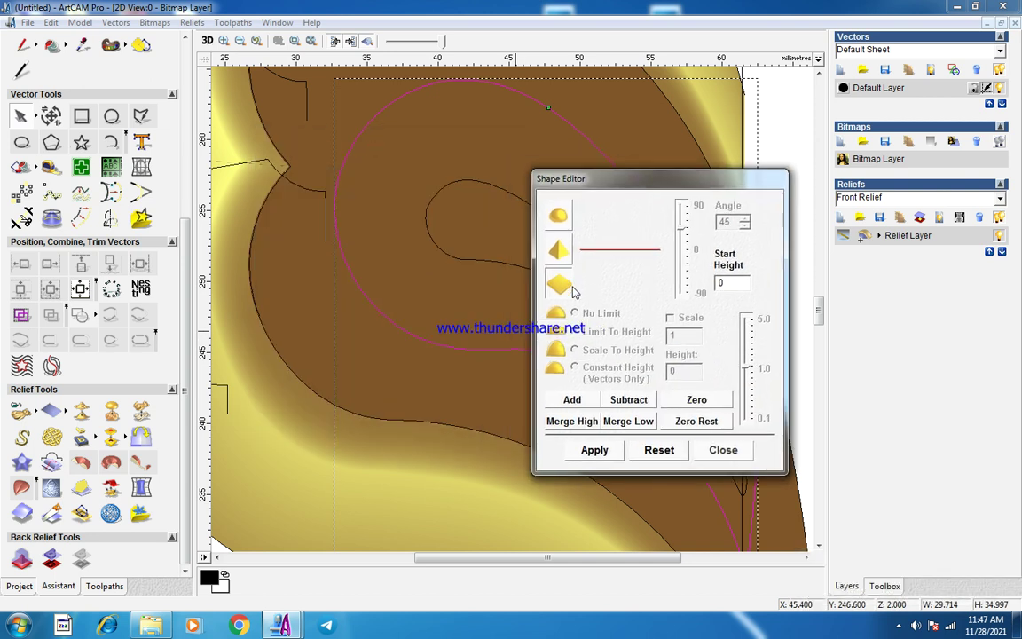
left_click(557, 220)
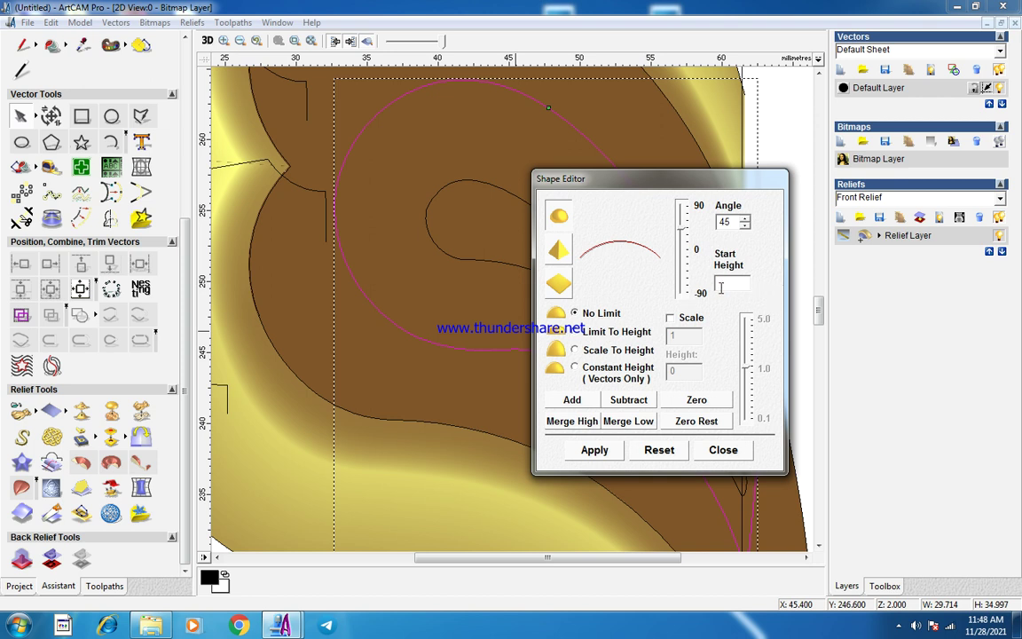
left_click(575, 351)
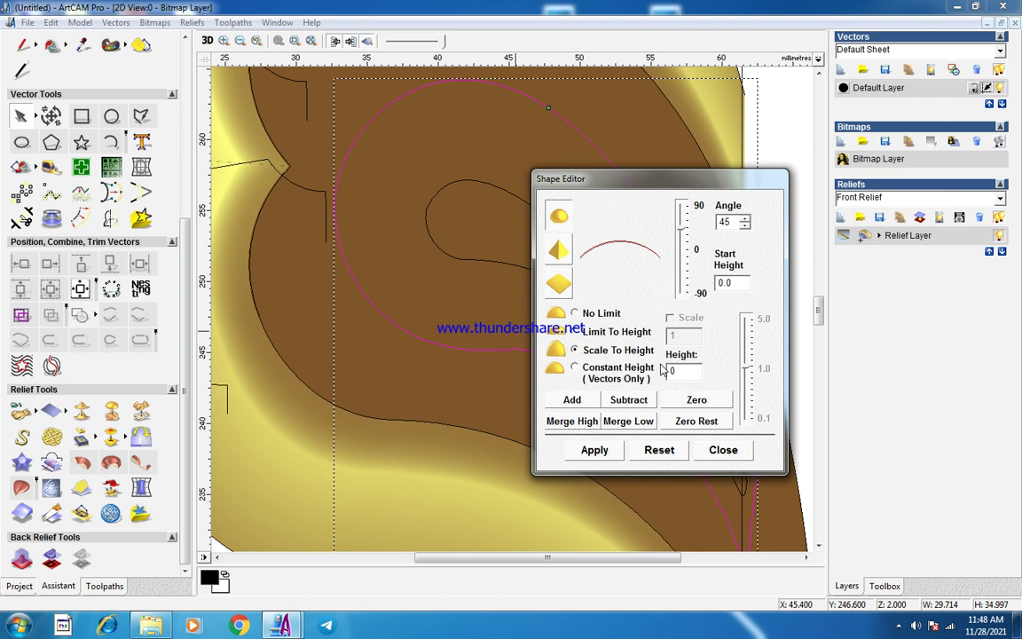
type("2")
left_click(573, 400)
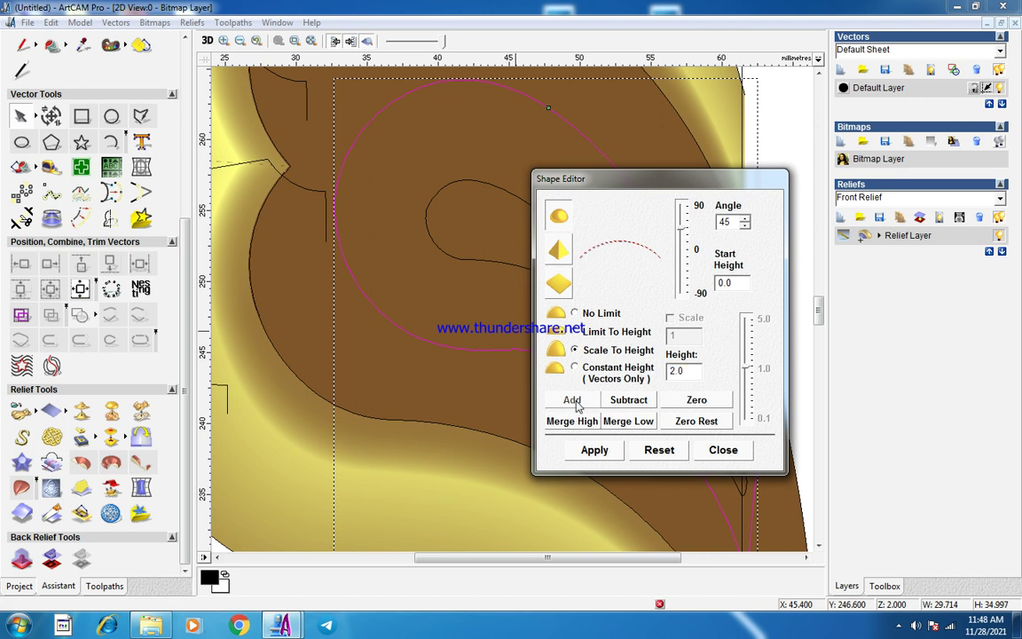
left_click(724, 450)
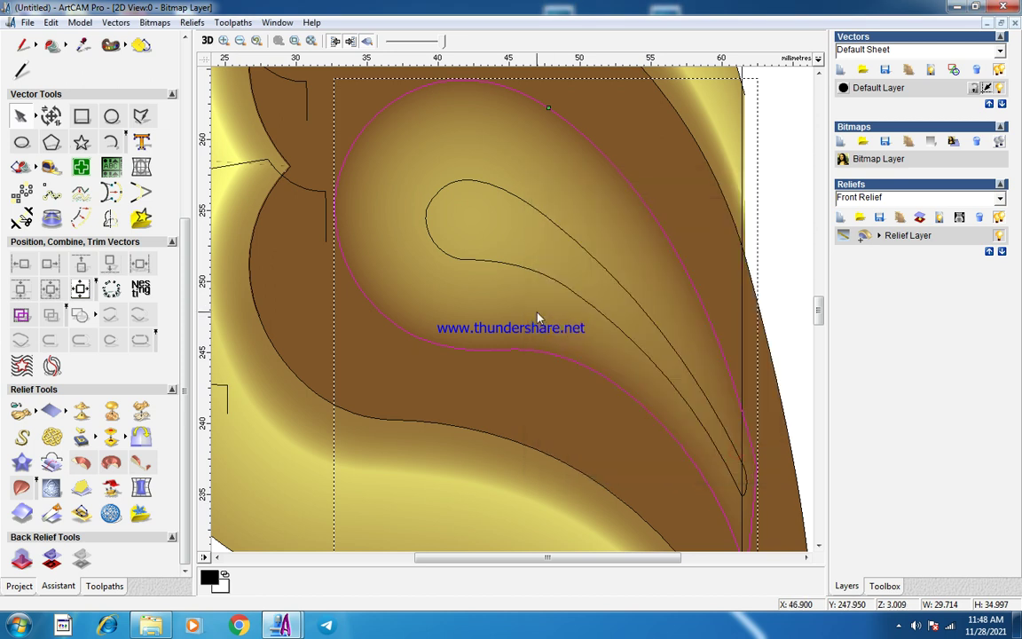
Undo the larger teardrop's dome and reopen the Shape Editor for its outline.
scroll(540, 313, "down", 1)
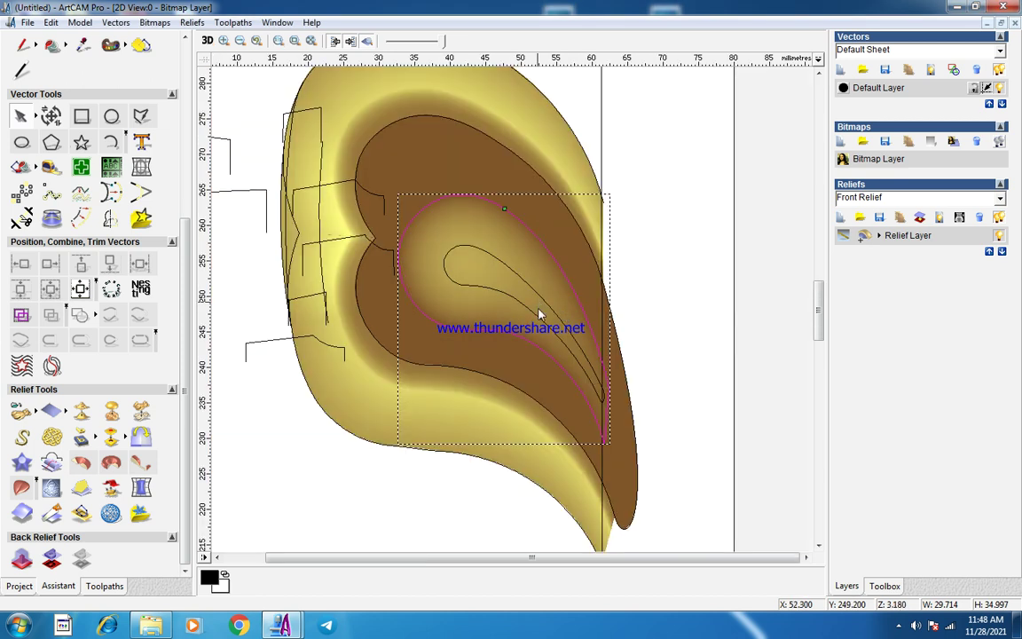
scroll(540, 312, "up", 1)
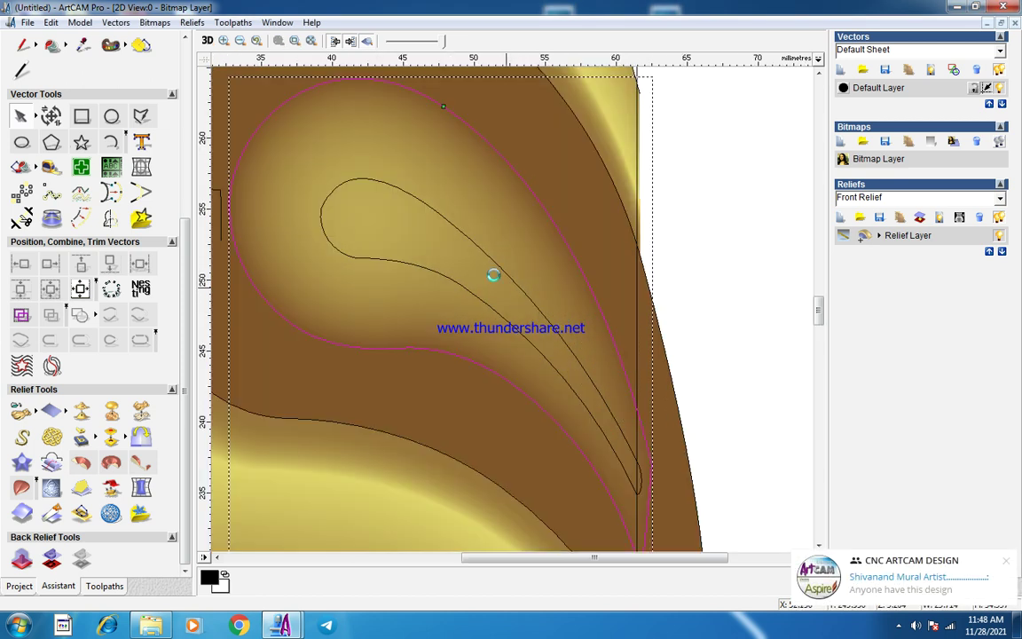
right_click(548, 226)
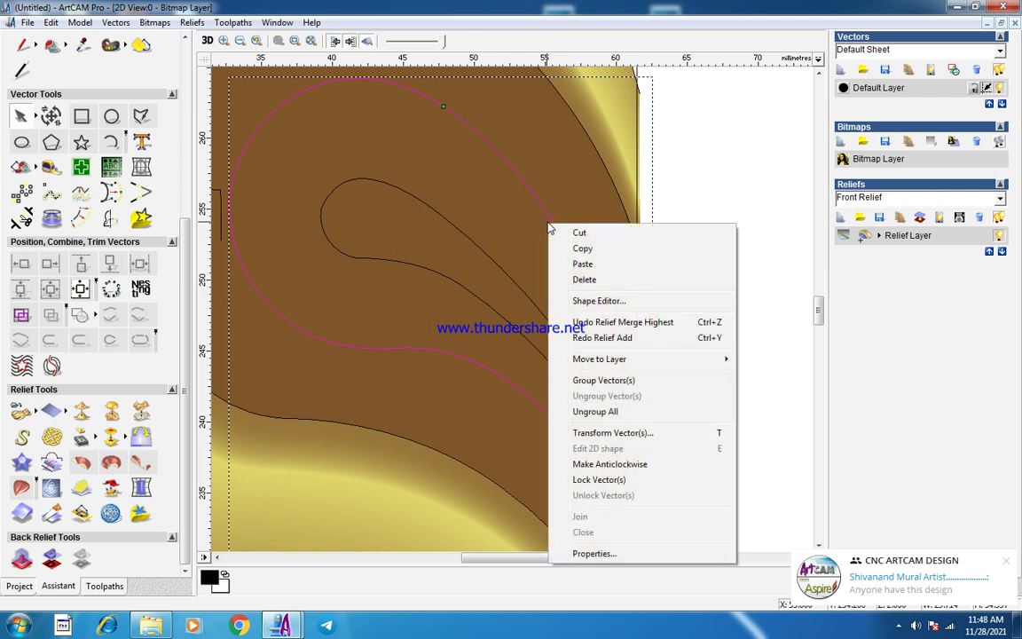
left_click(588, 299)
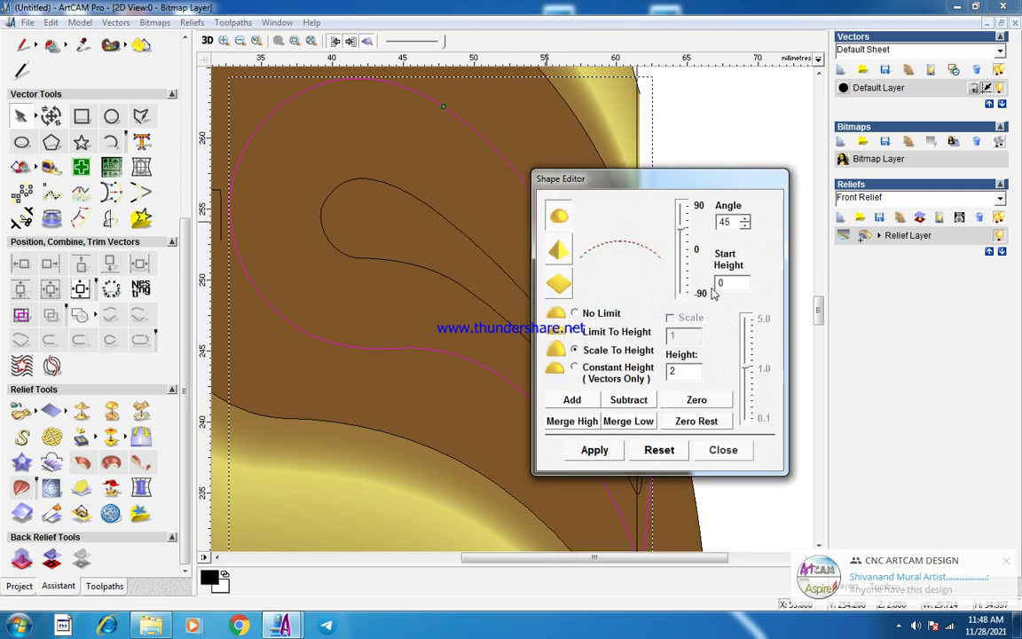
Try adding the larger teardrop's dome at start height 1, scaled to height 2, then undo it.
left_click_drag(727, 284, 680, 297)
type("1")
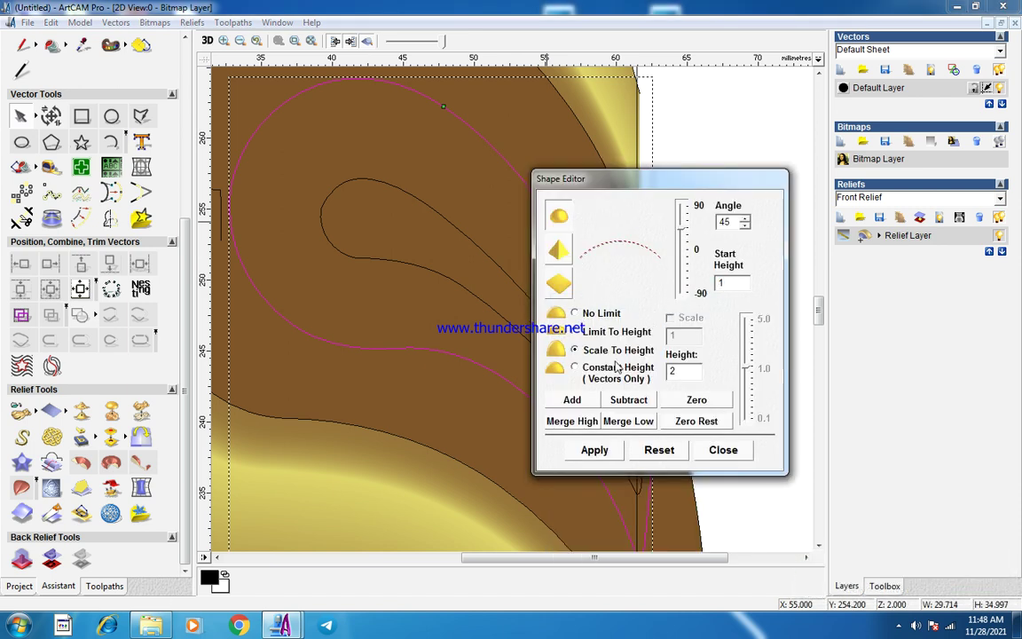
key("Return")
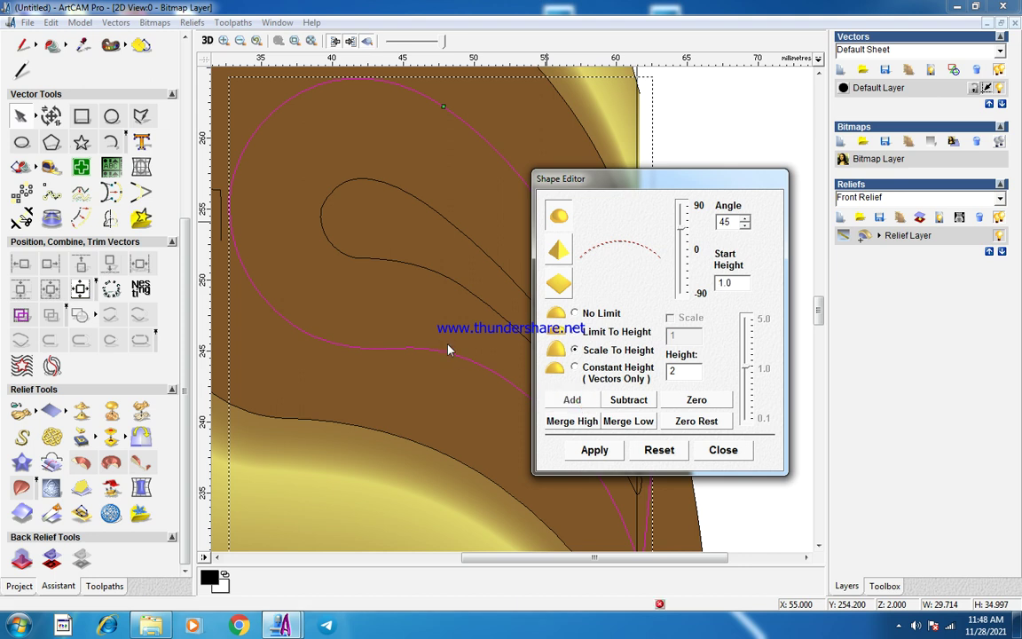
scroll(447, 306, "down", 2)
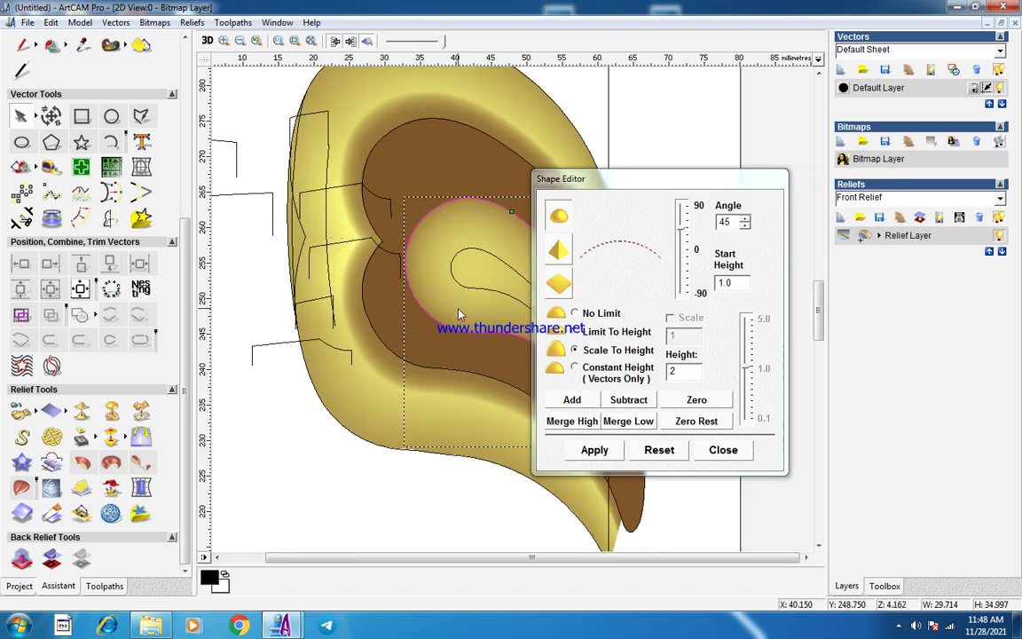
scroll(459, 313, "up", 2)
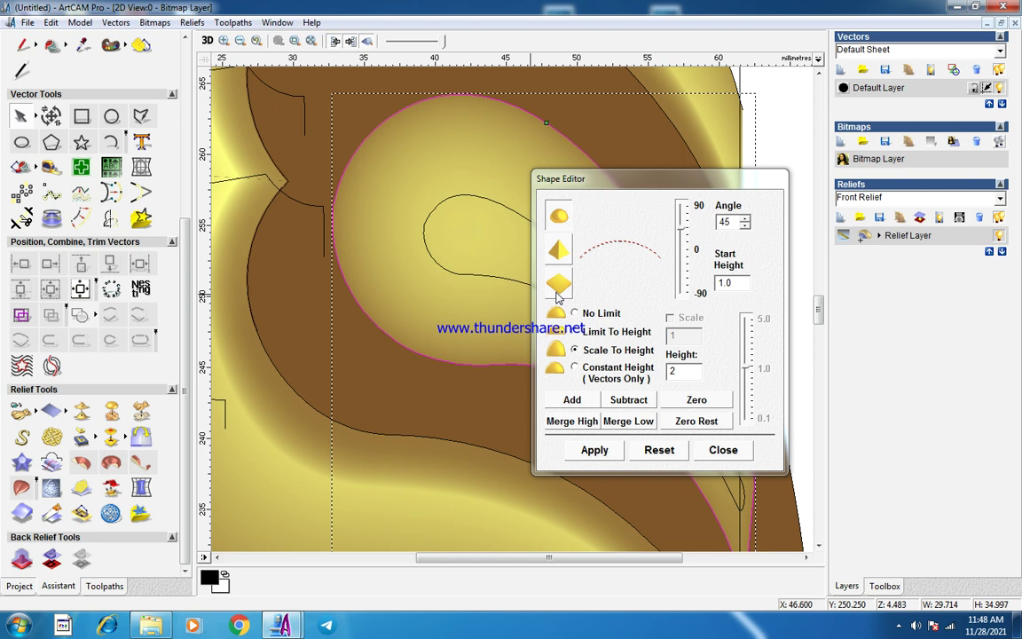
key("ctrl+z")
Add the larger teardrop's 45-degree dome at start height 0.5, scaled to height 2, and close the Shape Editor.
left_click_drag(733, 285, 664, 292)
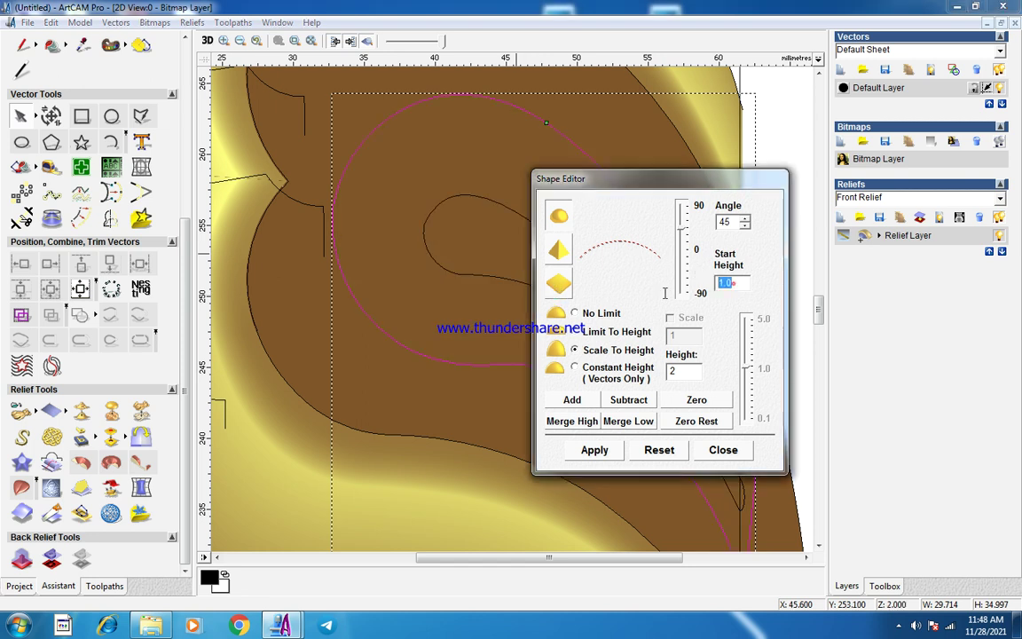
type("0.5")
left_click(586, 404)
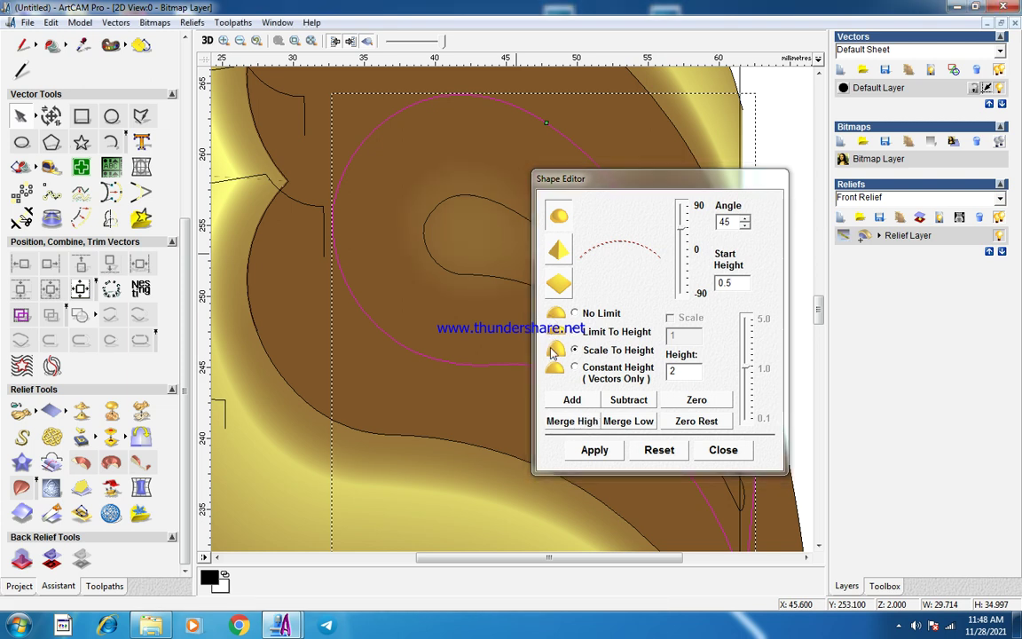
left_click(572, 400)
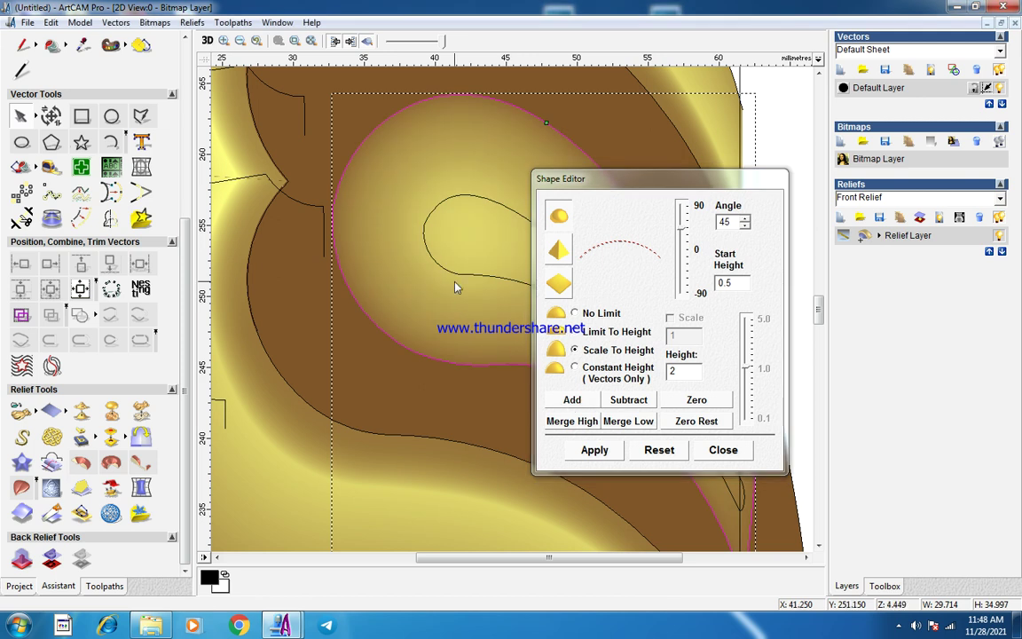
key("ctrl+z")
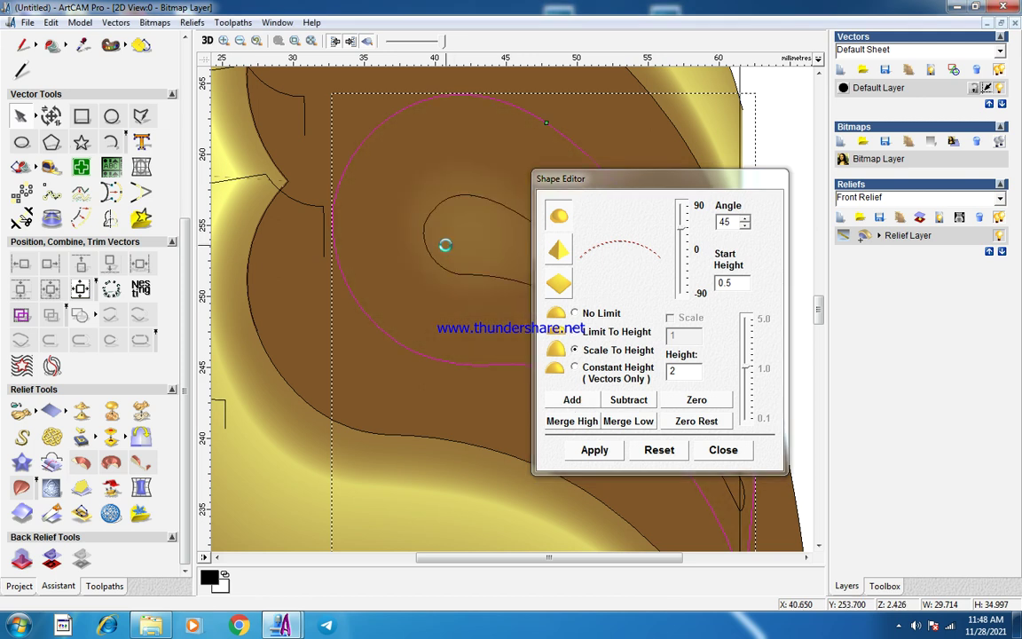
left_click(574, 399)
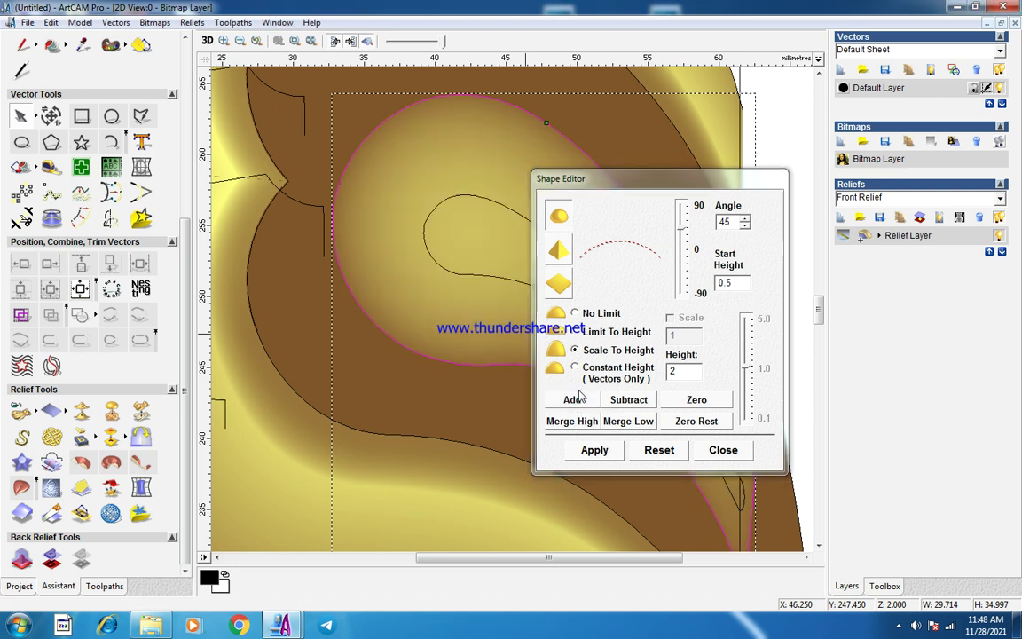
left_click(717, 451)
Open the Shape Editor for the smaller teardrop outline and move the dialog clear of the ornament.
left_click(600, 331)
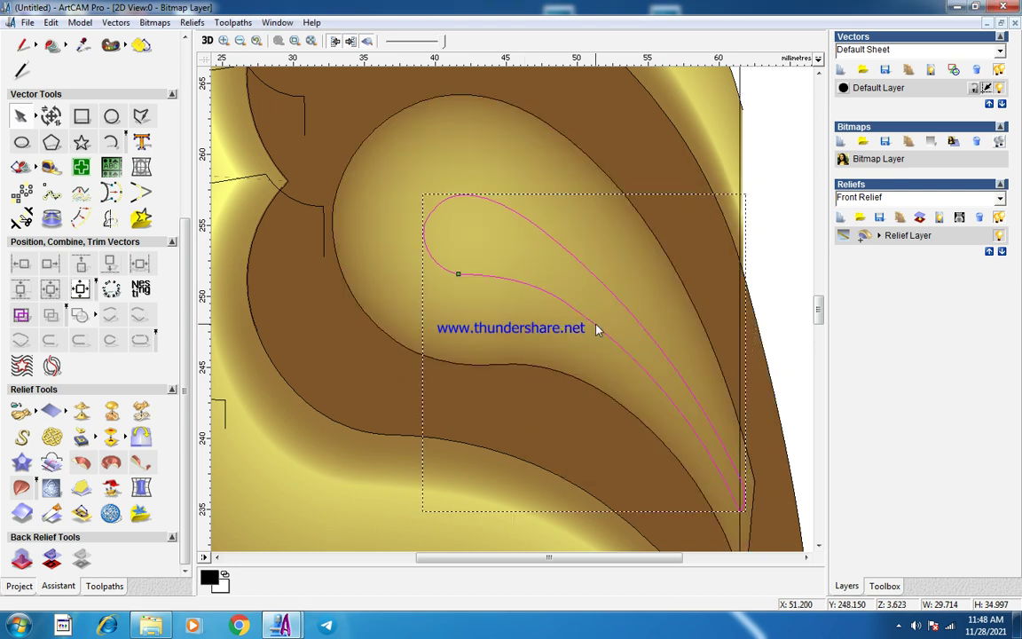
right_click(529, 235)
left_click(575, 308)
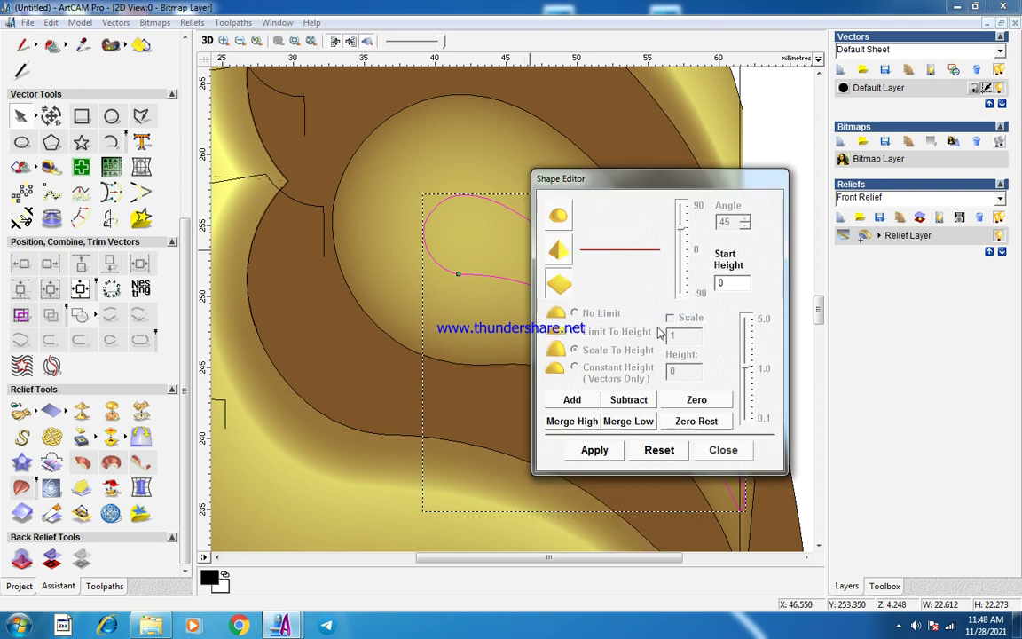
left_click_drag(585, 180, 775, 200)
Inspect the larger teardrop's dome in 3D, then examine the whole ornament and its bands in 2D.
left_click(534, 175)
scroll(633, 324, "down", 2)
scroll(632, 326, "down", 2)
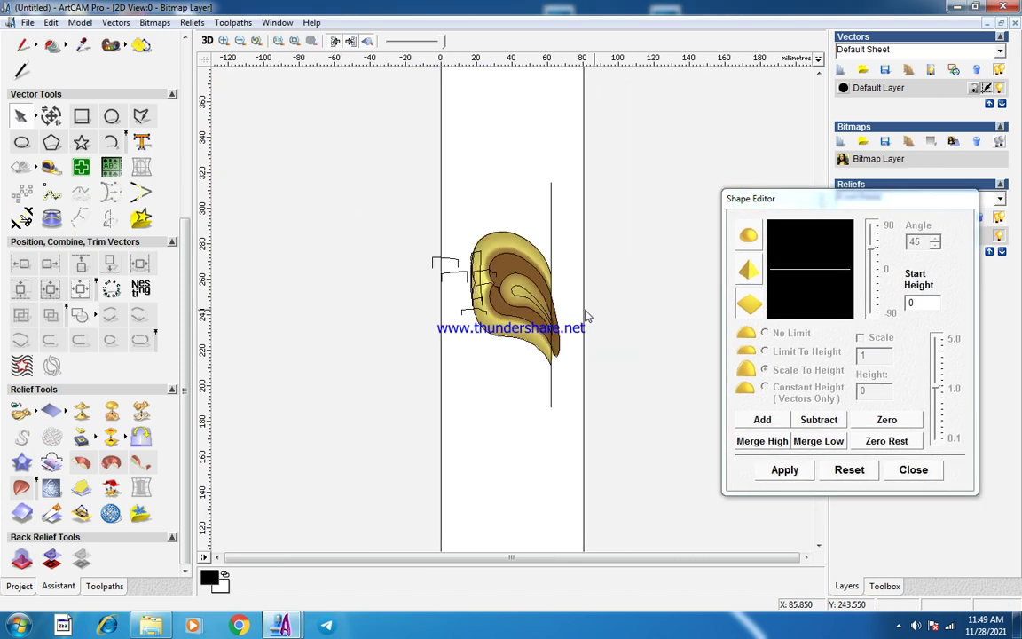
scroll(586, 313, "up", 2)
left_click(206, 42)
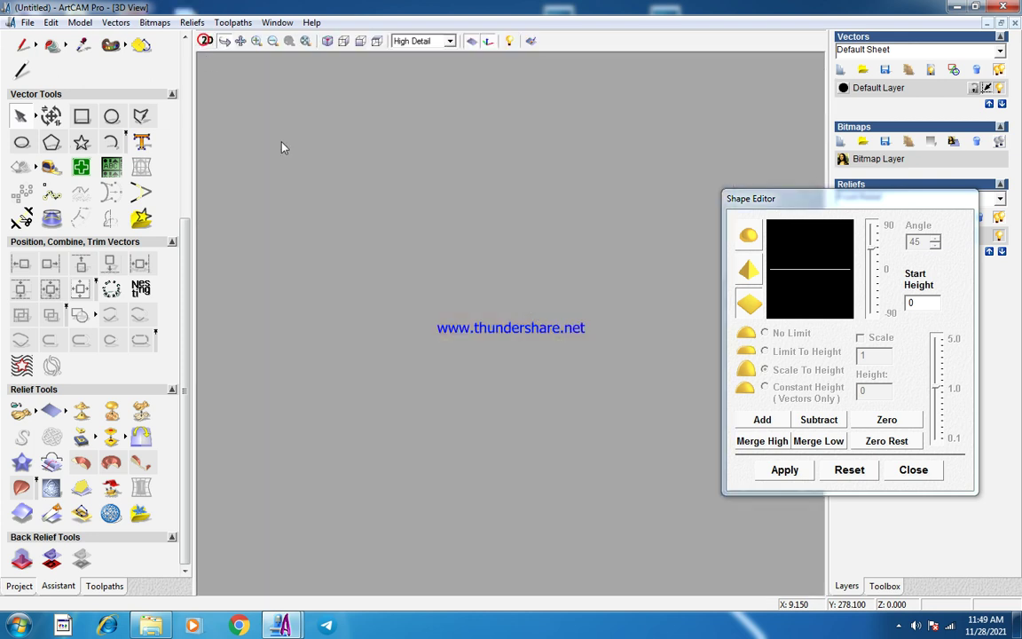
scroll(514, 257, "up", 4)
left_click_drag(593, 371, 647, 198)
left_click_drag(663, 270, 497, 168)
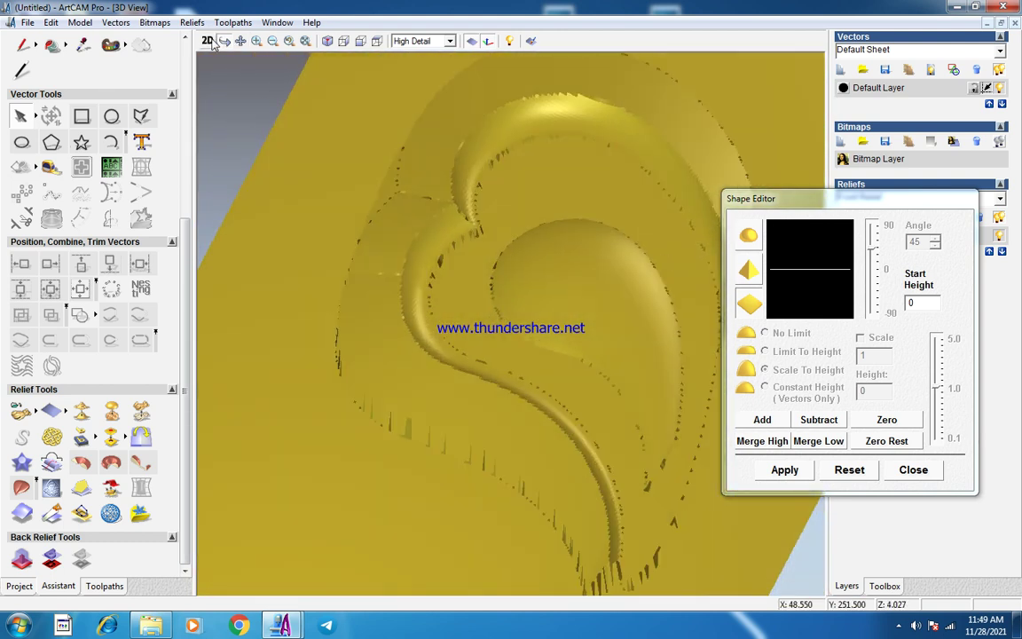
left_click(207, 41)
scroll(534, 196, "down", 2)
scroll(541, 383, "up", 3)
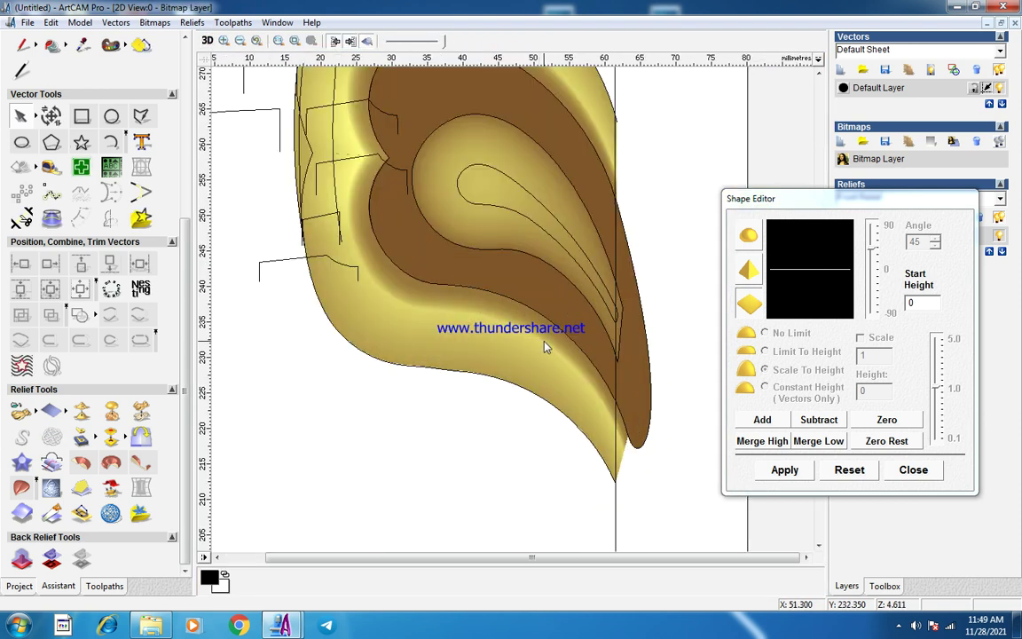
scroll(548, 339, "down", 2)
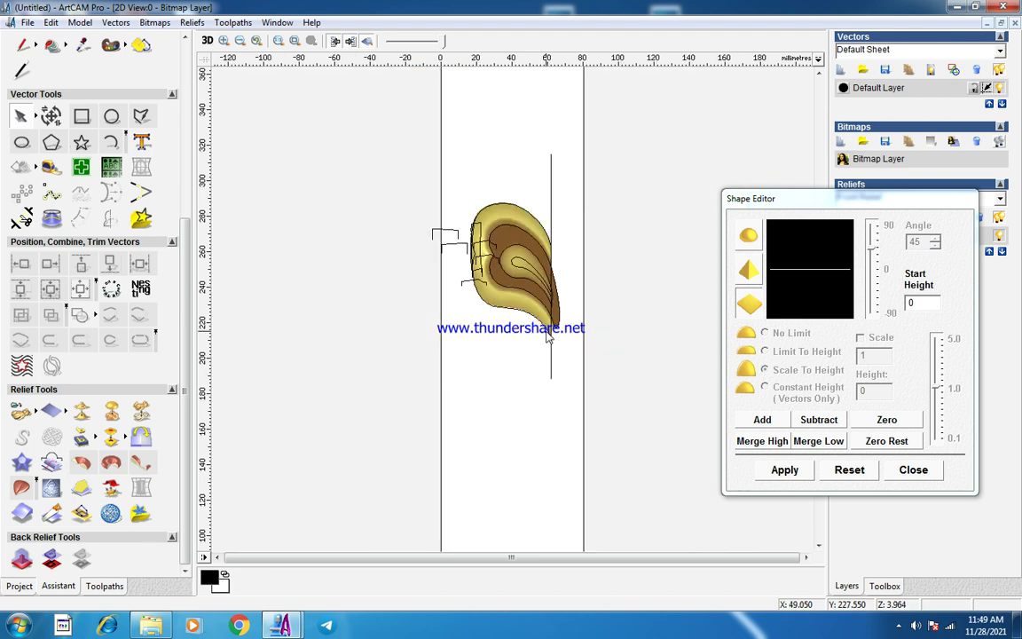
scroll(531, 207, "up", 2)
scroll(611, 297, "down", 2)
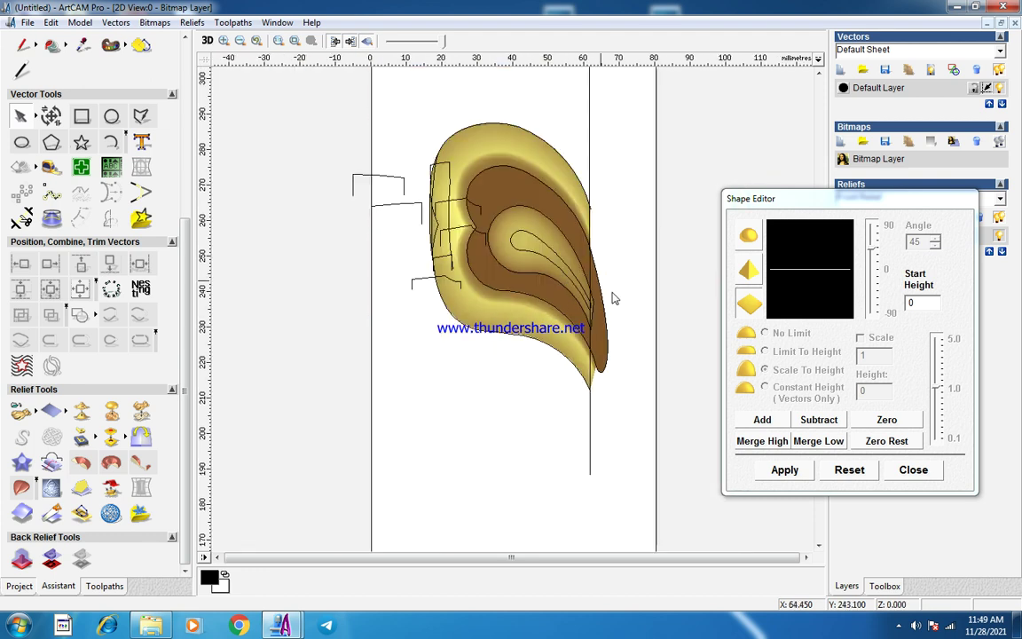
scroll(535, 273, "up", 3)
scroll(558, 264, "down", 3)
scroll(503, 351, "up", 1)
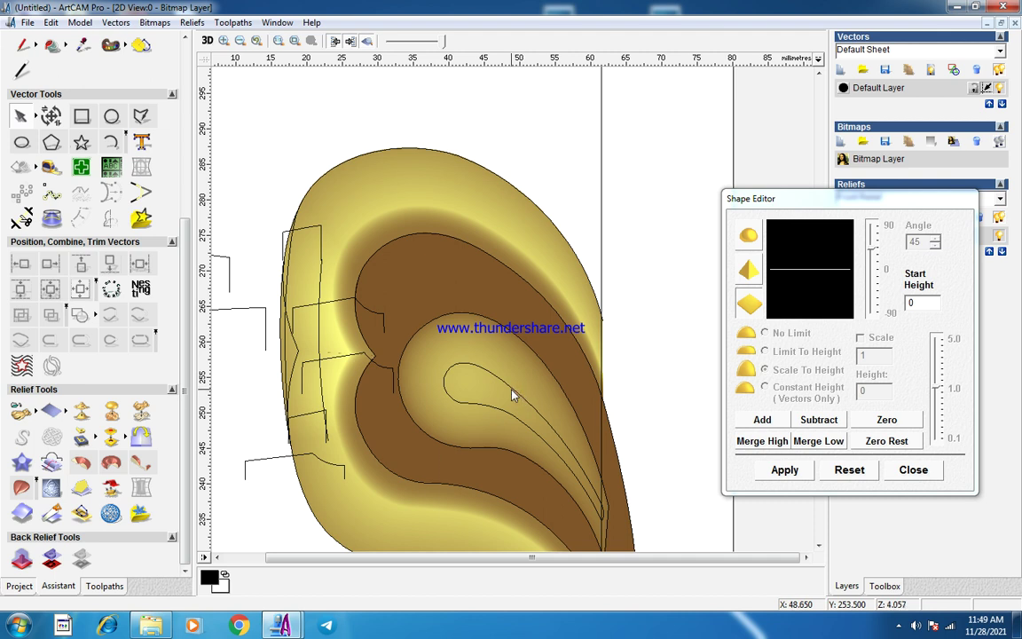
Check the relief height for the larger teardrop and for the whole layer in Scale Relief Height without rescaling.
left_click(516, 393)
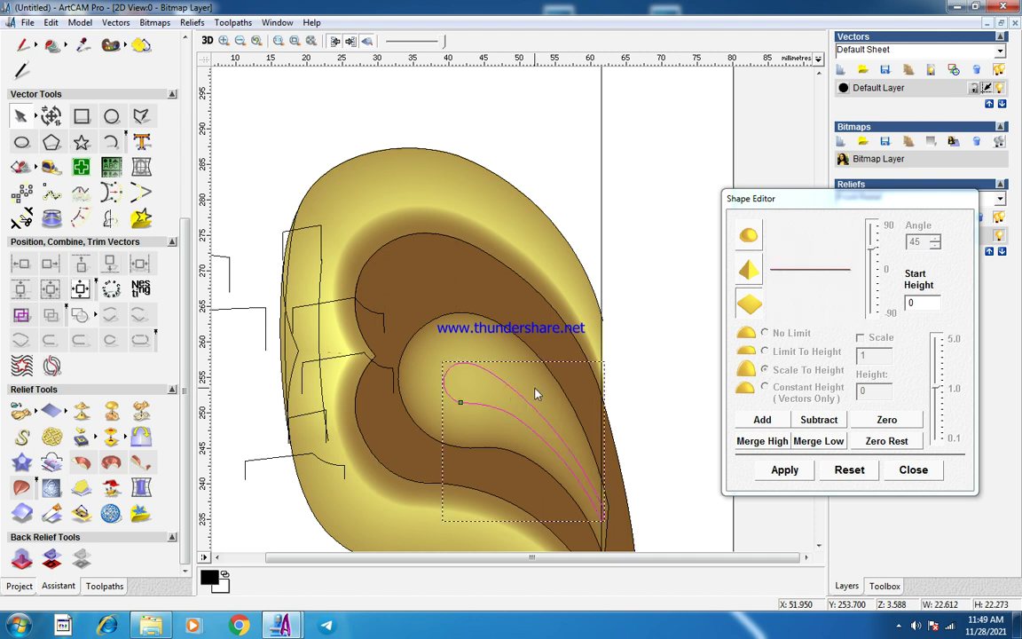
left_click(765, 370)
left_click(620, 269)
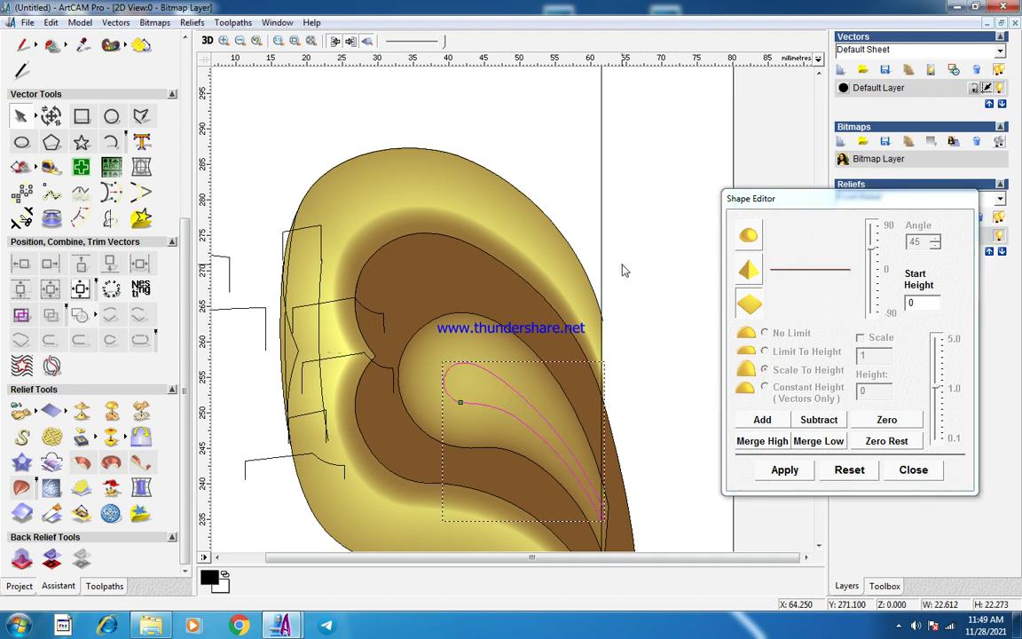
left_click(499, 329)
left_click(138, 411)
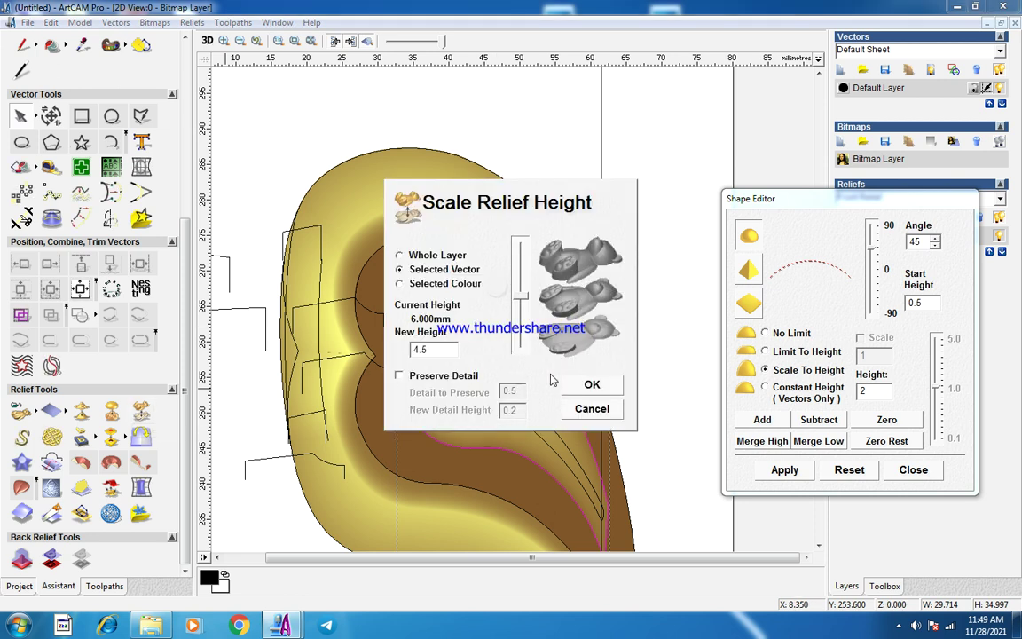
left_click(590, 409)
left_click(433, 290)
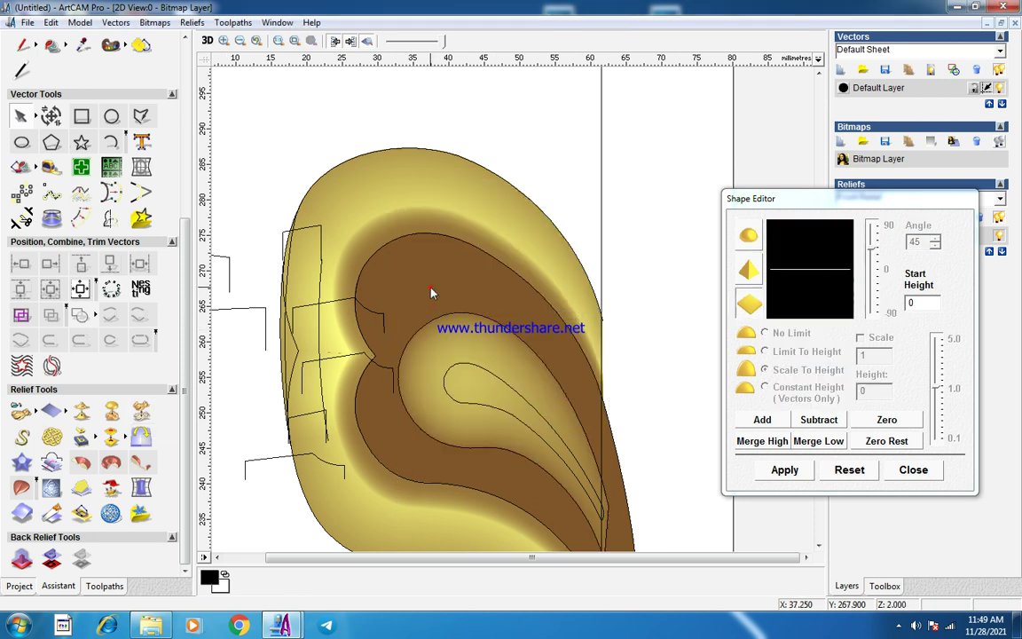
left_click(140, 411)
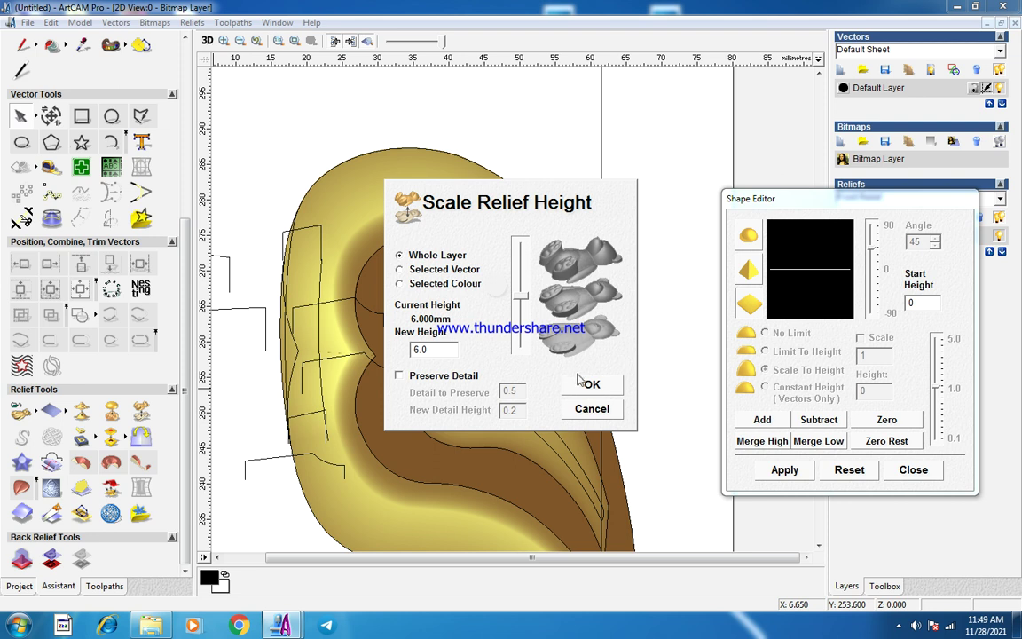
left_click(592, 407)
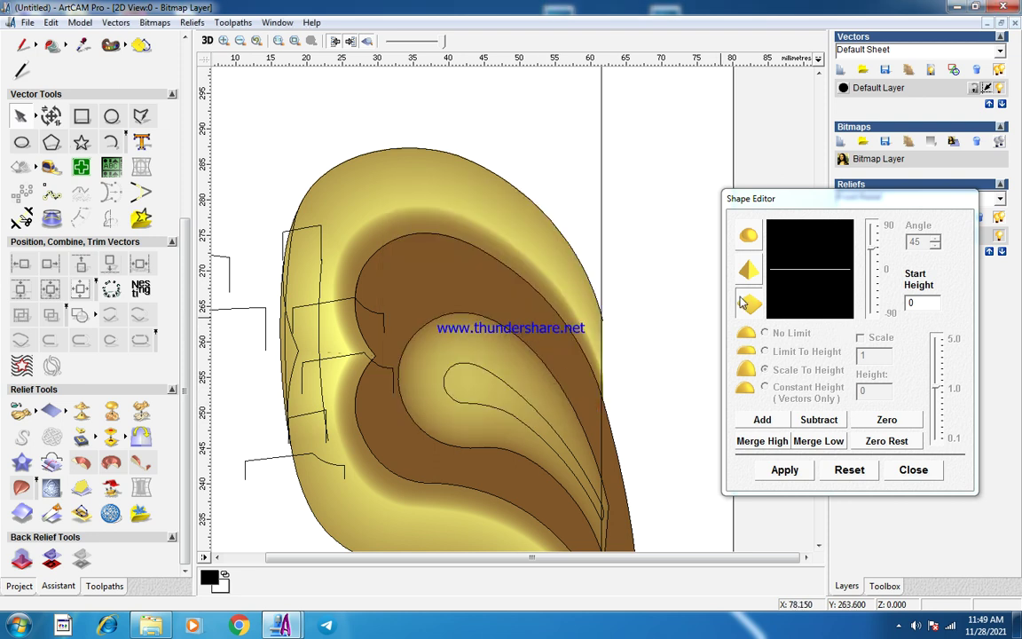
Add a 45-degree dome inside the smaller teardrop, limited to height 1.5 at start height 0, and close the Shape Editor.
left_click(486, 372)
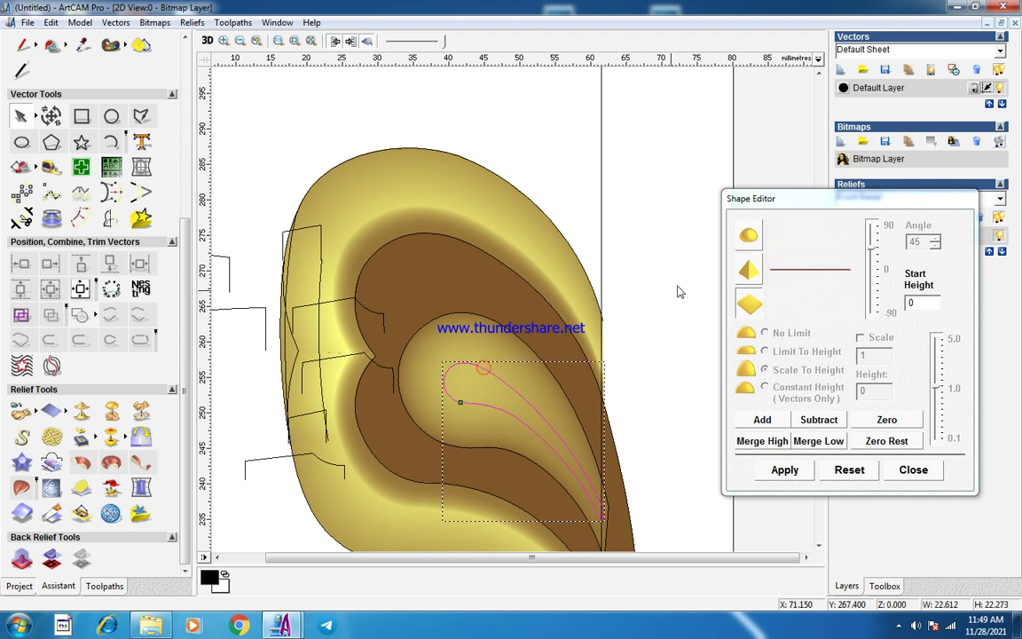
left_click(747, 240)
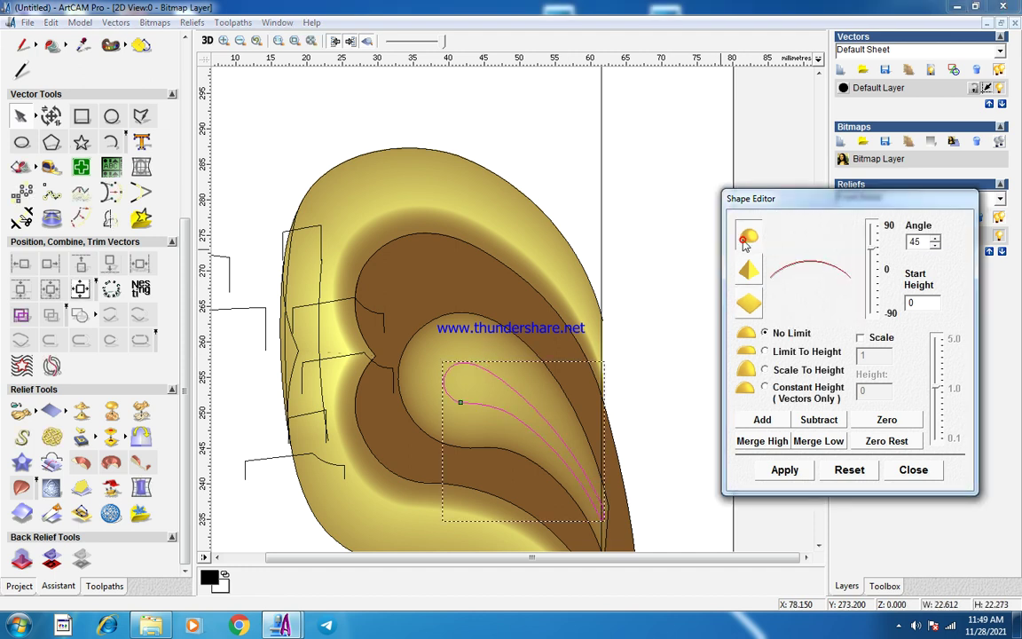
left_click(766, 351)
left_click(872, 392)
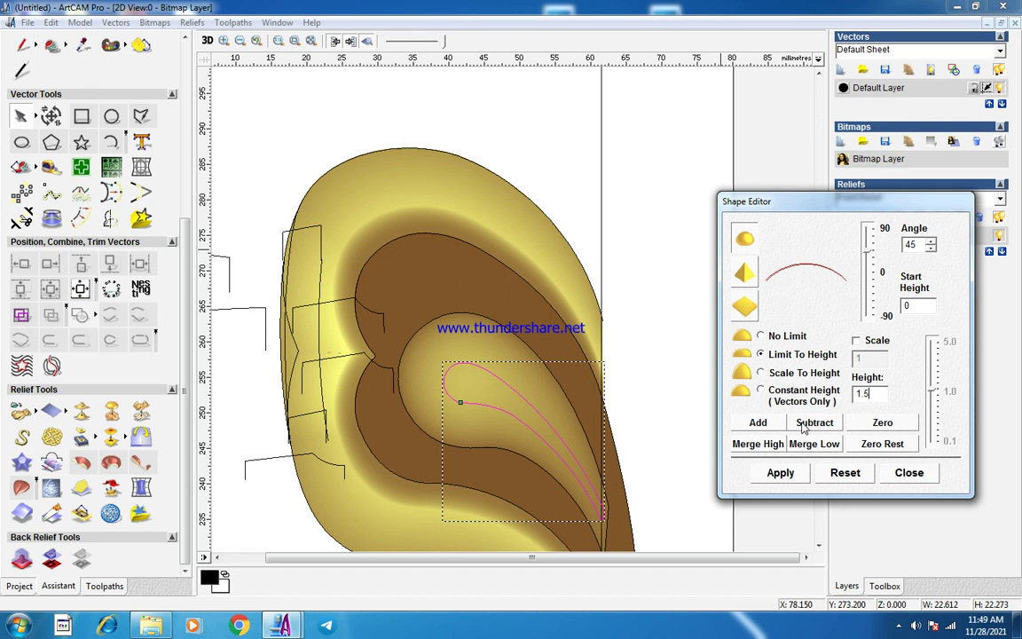
left_click(756, 444)
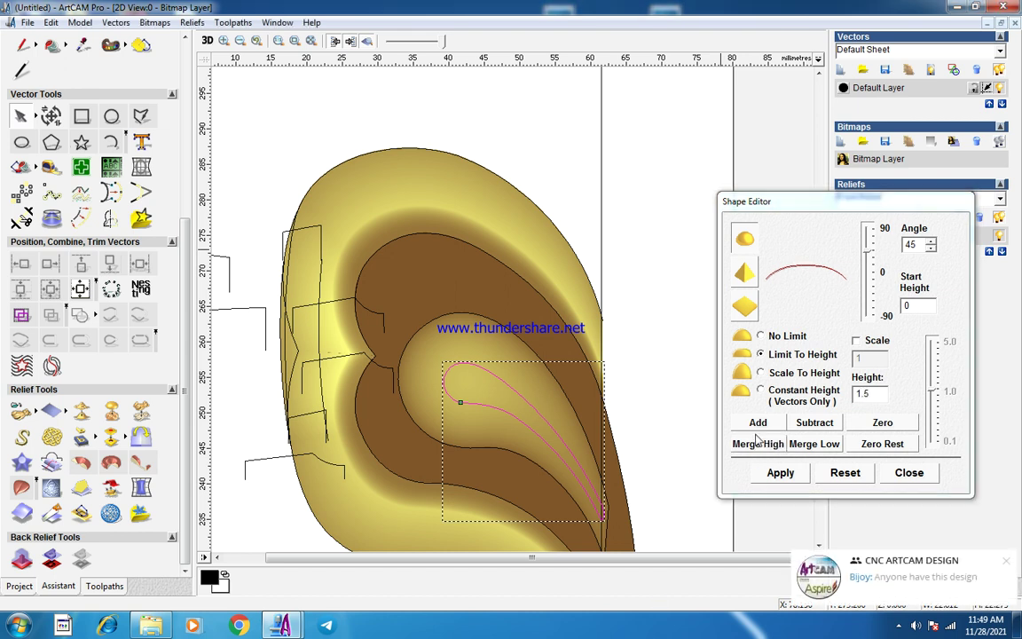
left_click(759, 422)
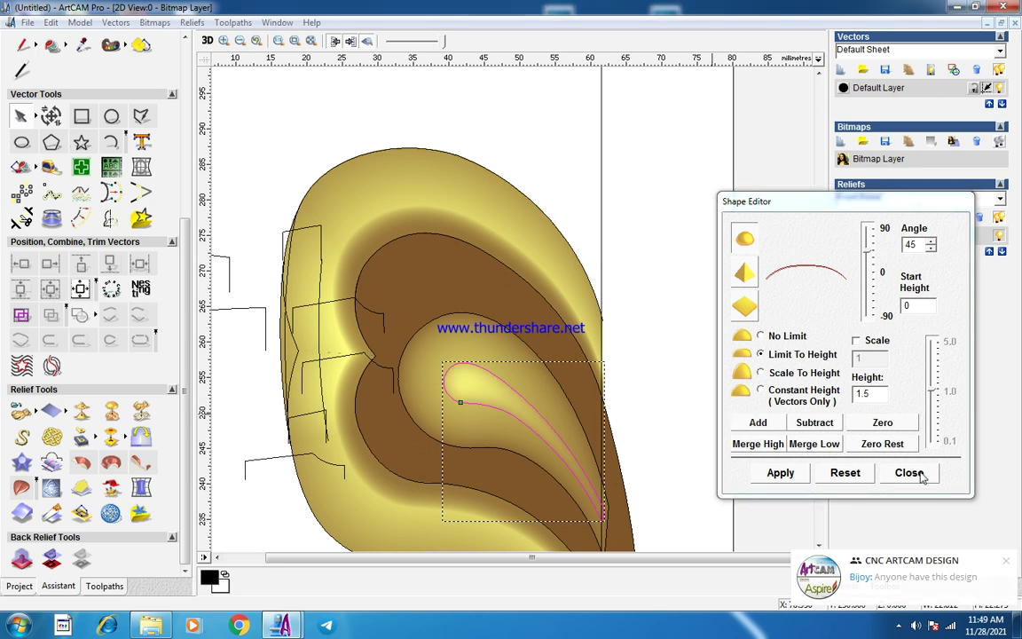
left_click(541, 383)
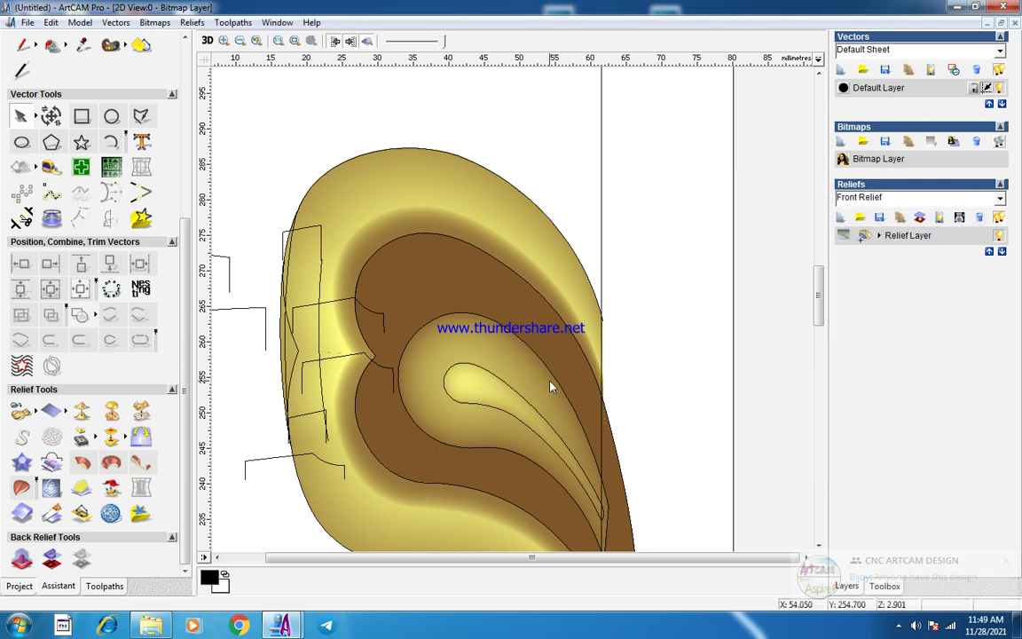
Inspect the smaller teardrop's dome in 3D from above and from a low side angle.
left_click(207, 41)
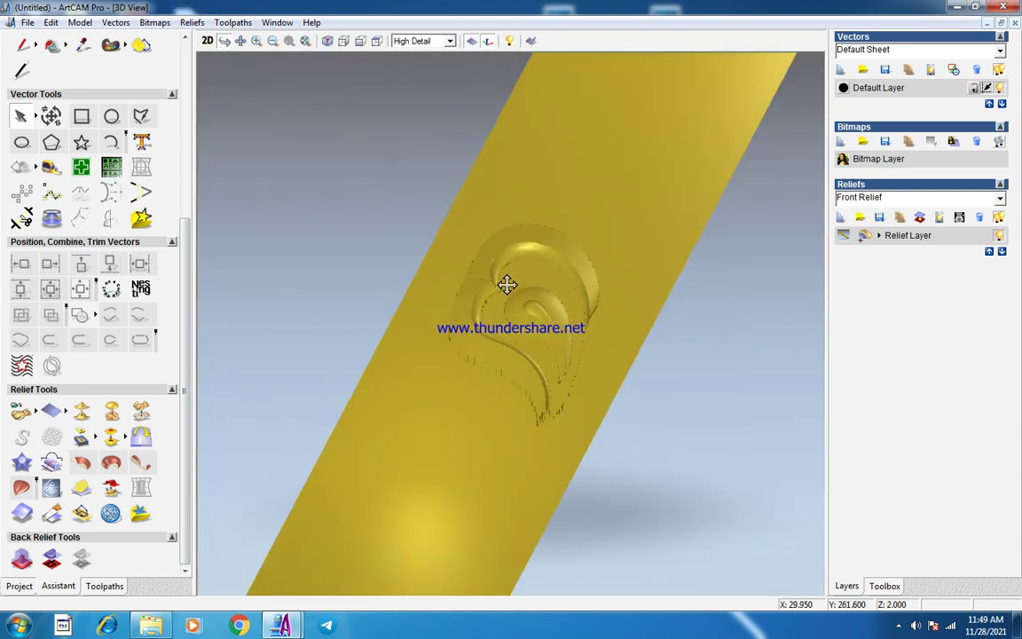
scroll(507, 285, "up", 2)
left_click_drag(562, 328, 635, 211)
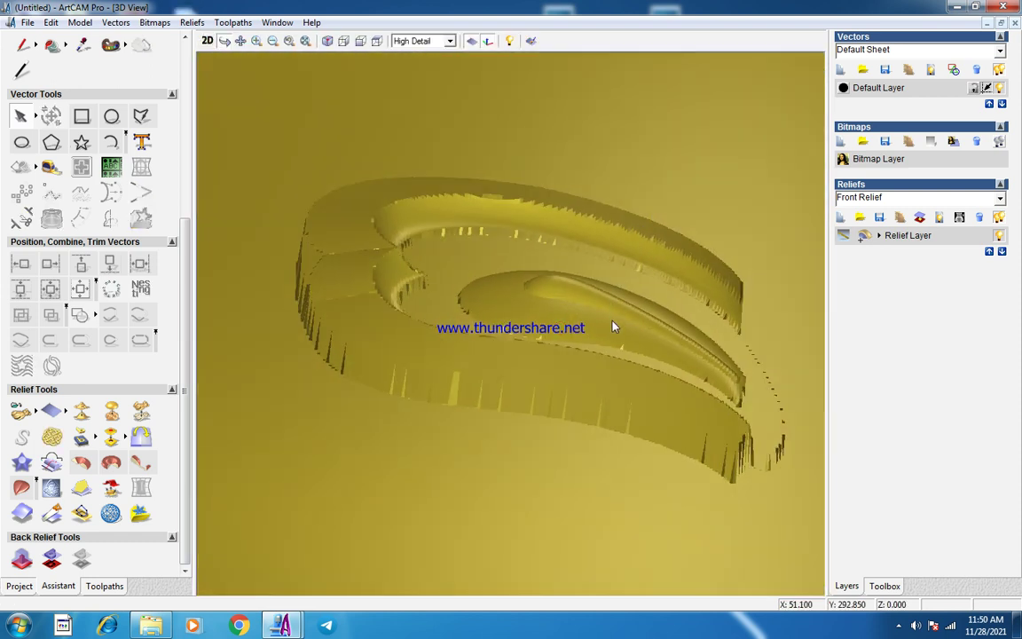
left_click_drag(612, 322, 609, 261)
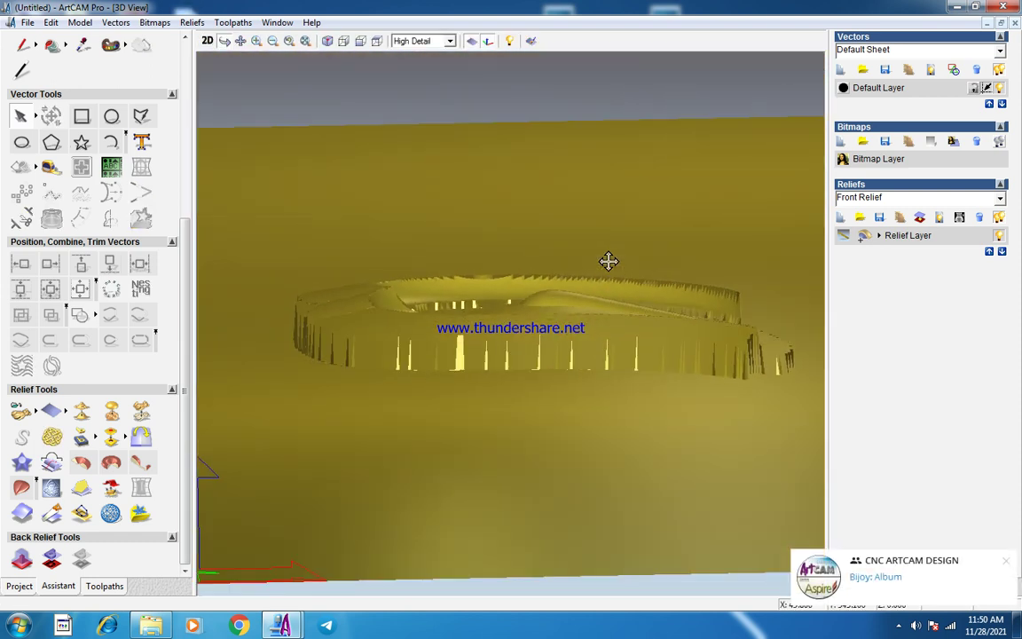
left_click(207, 41)
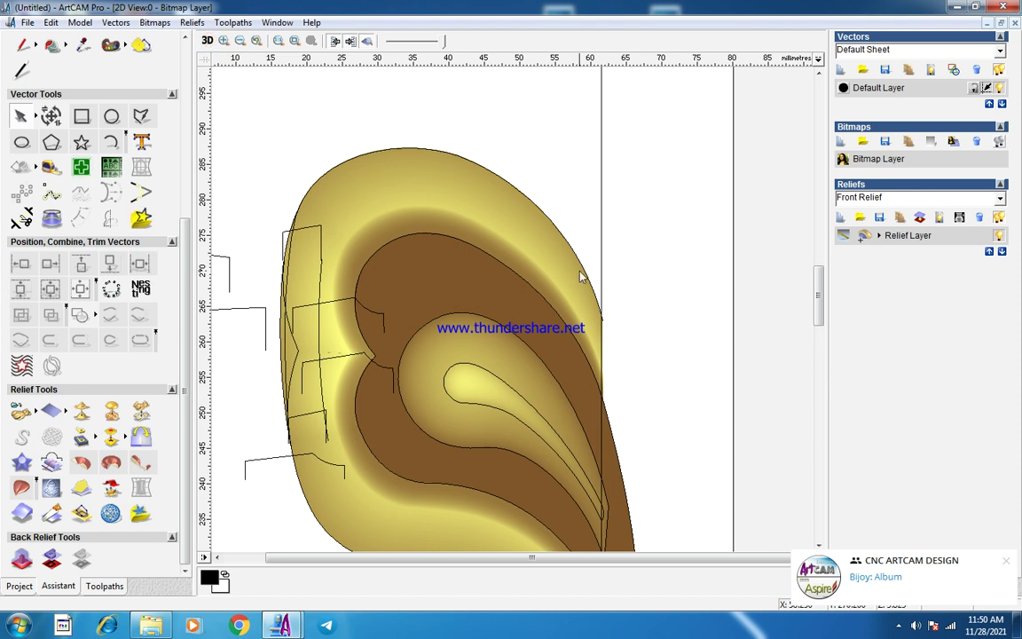
Try adding a 45-degree dome inside the smaller teardrop, limited to height 1.0 at start height 0.5, and close the Shape Editor.
left_click(493, 376)
right_click(491, 372)
left_click(545, 109)
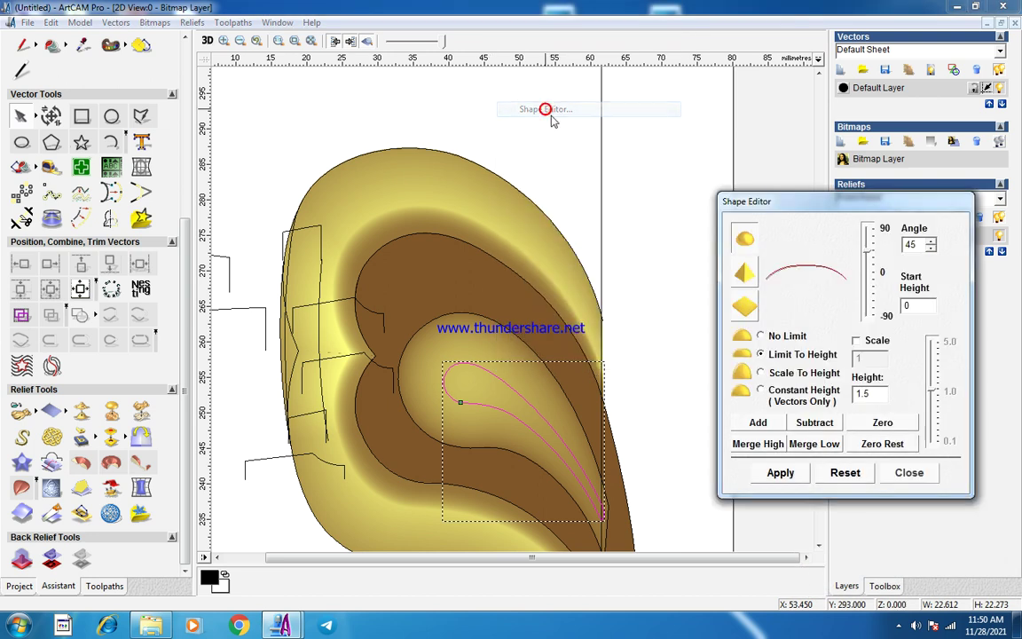
double_click(931, 305)
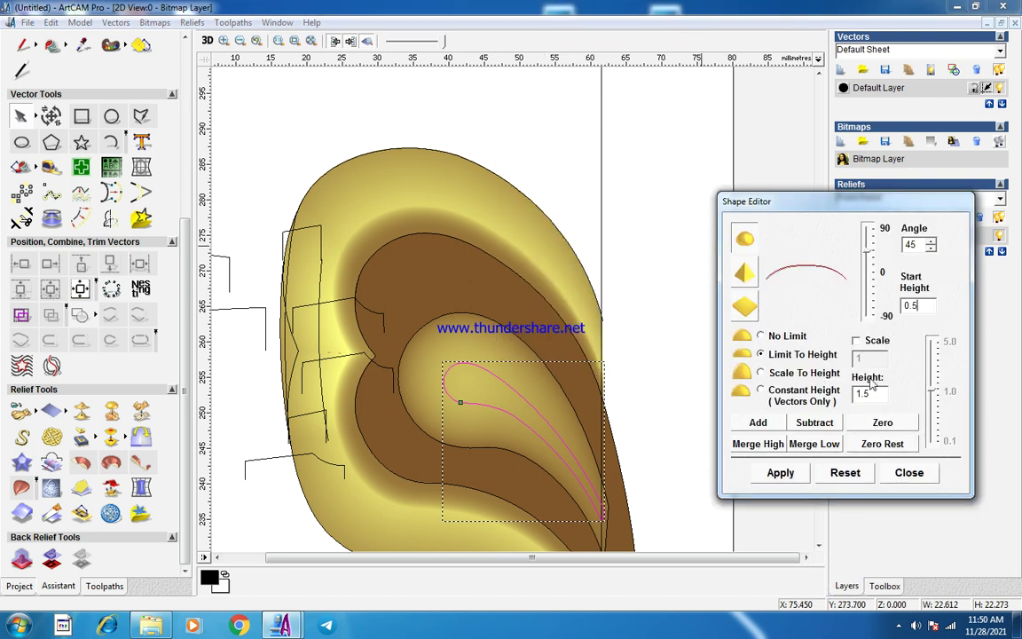
left_click(753, 444)
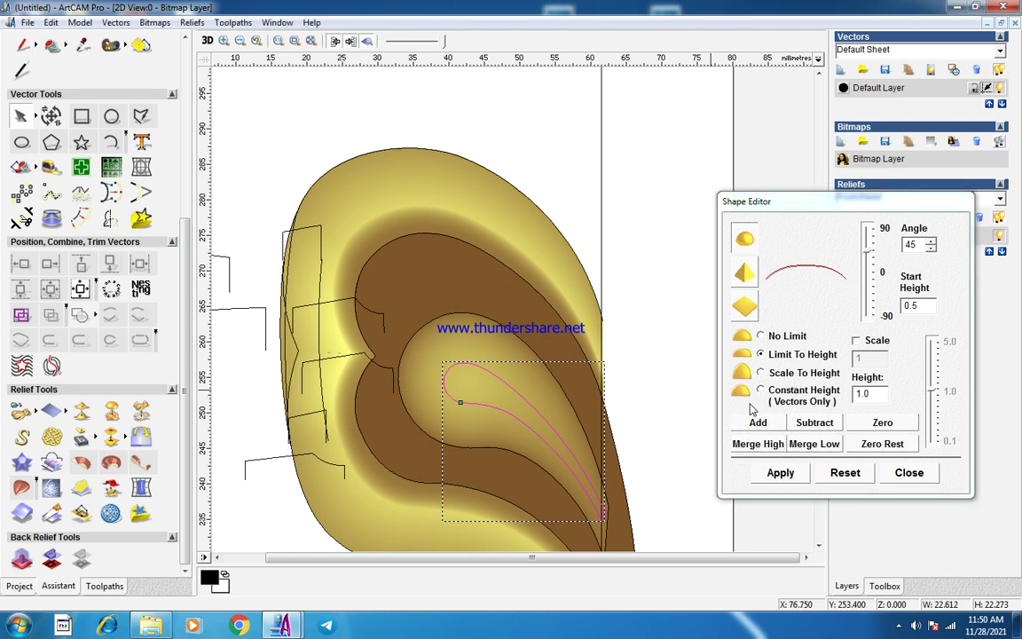
left_click(758, 423)
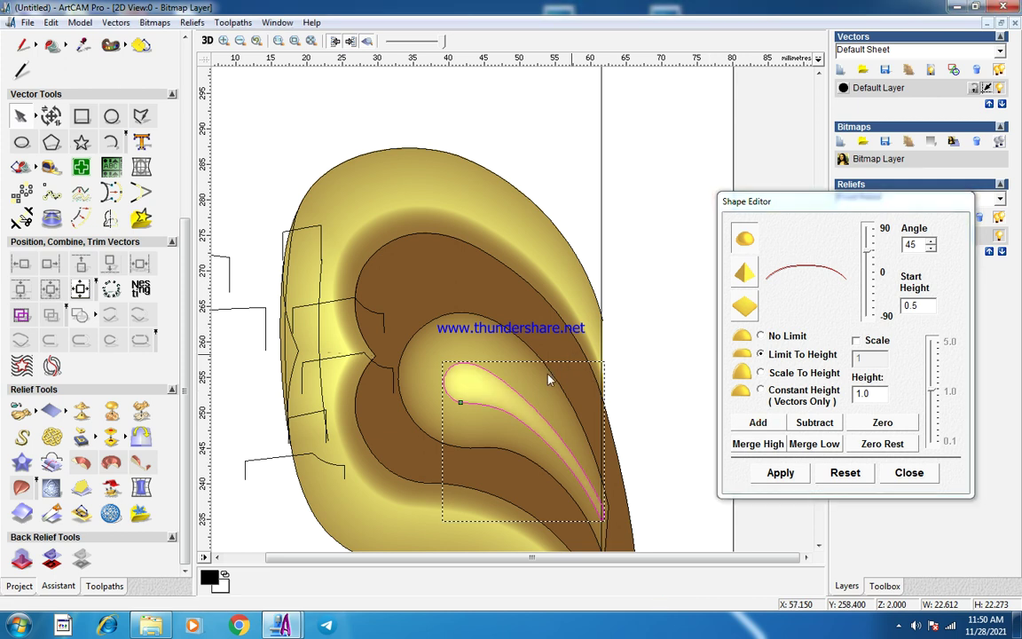
scroll(548, 382, "up", 2)
left_click(545, 384)
left_click(909, 472)
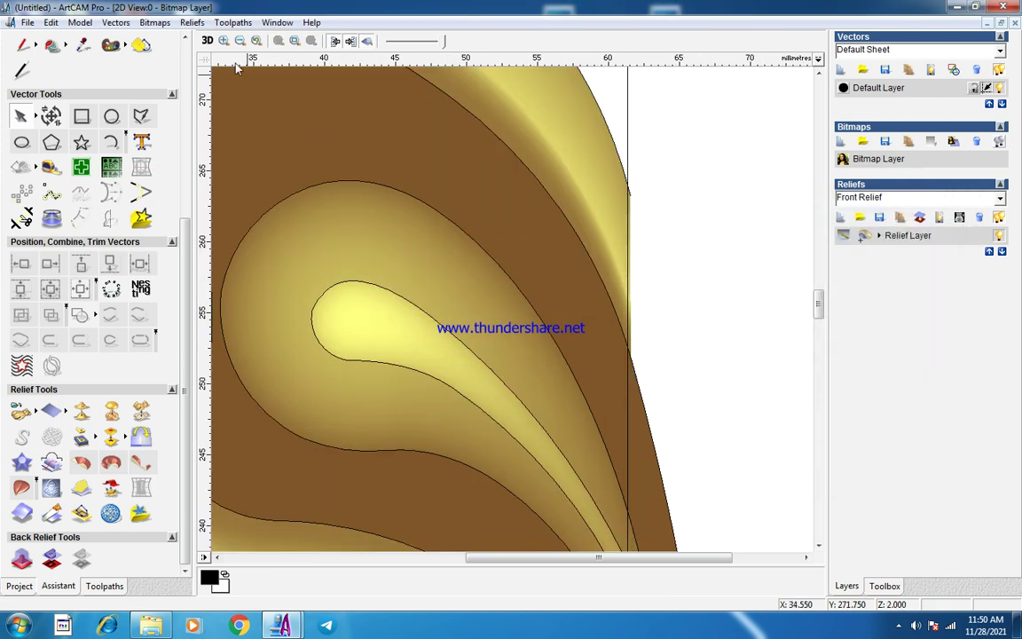
Examine both teardrop domes up close in 3D and return to the 2D view.
left_click(207, 41)
scroll(545, 308, "up", 5)
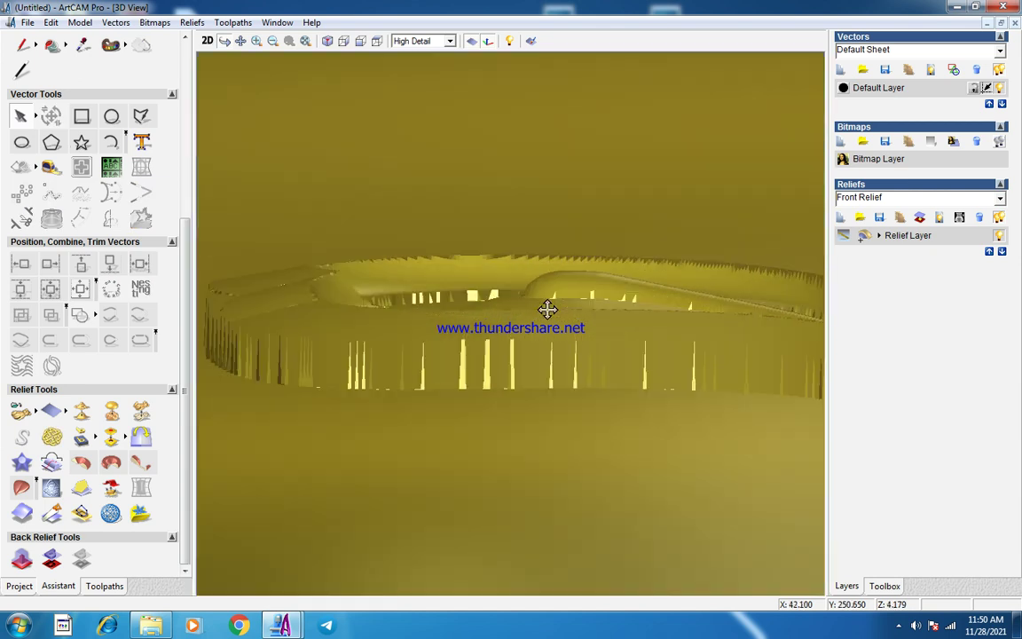
left_click_drag(576, 309, 288, 141)
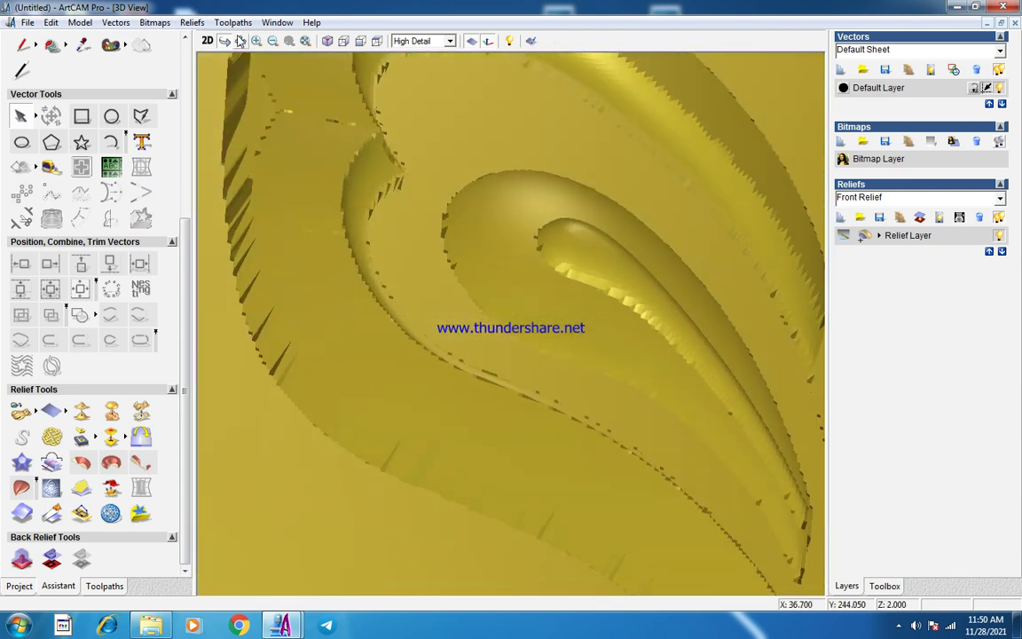
left_click(207, 41)
Add a 60-degree dome inside the smaller teardrop, limited to height 1 at start height 0.5, and close the Shape Editor.
scroll(435, 302, "up", 2)
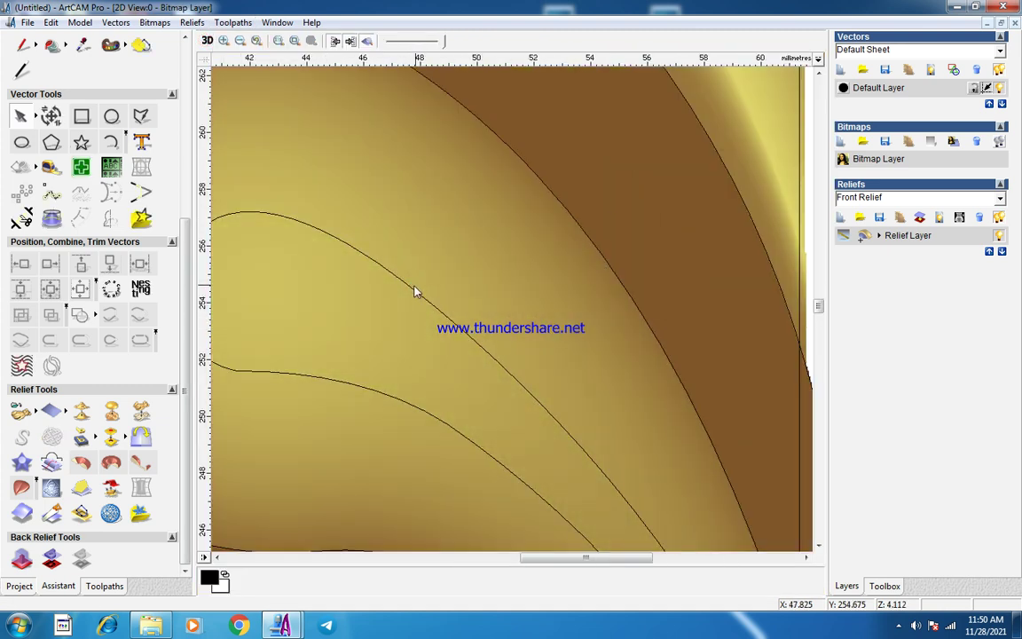
left_click(414, 290)
right_click(416, 271)
left_click(479, 347)
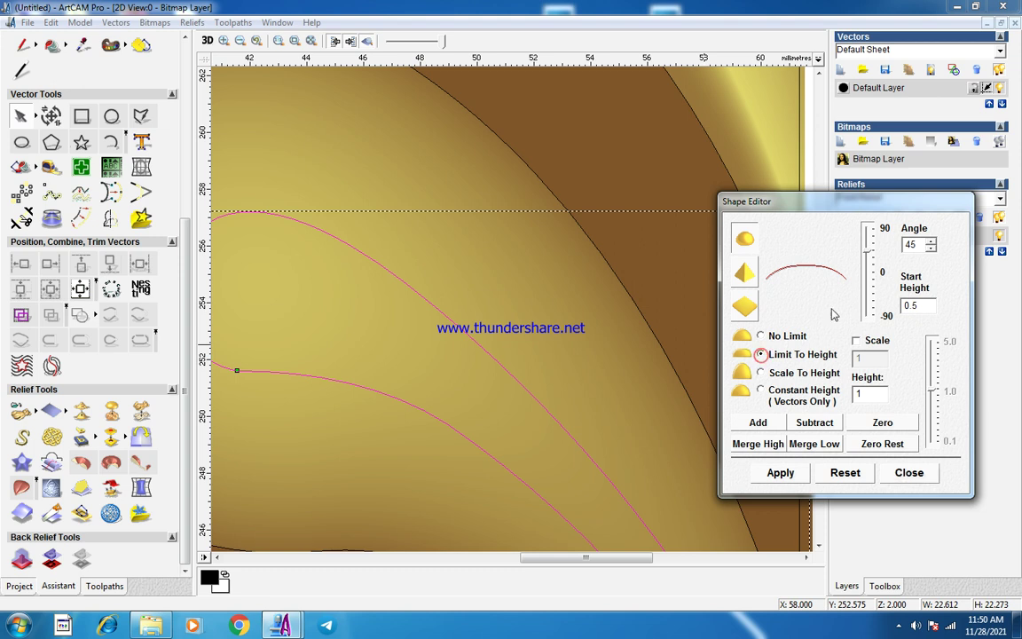
left_click_drag(869, 257, 869, 250)
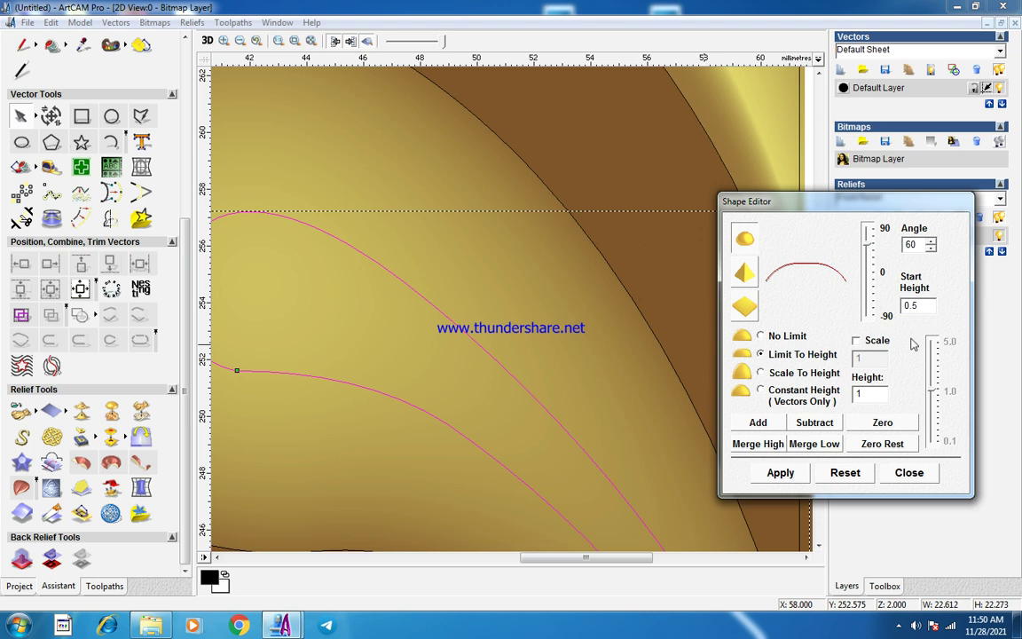
left_click(758, 425)
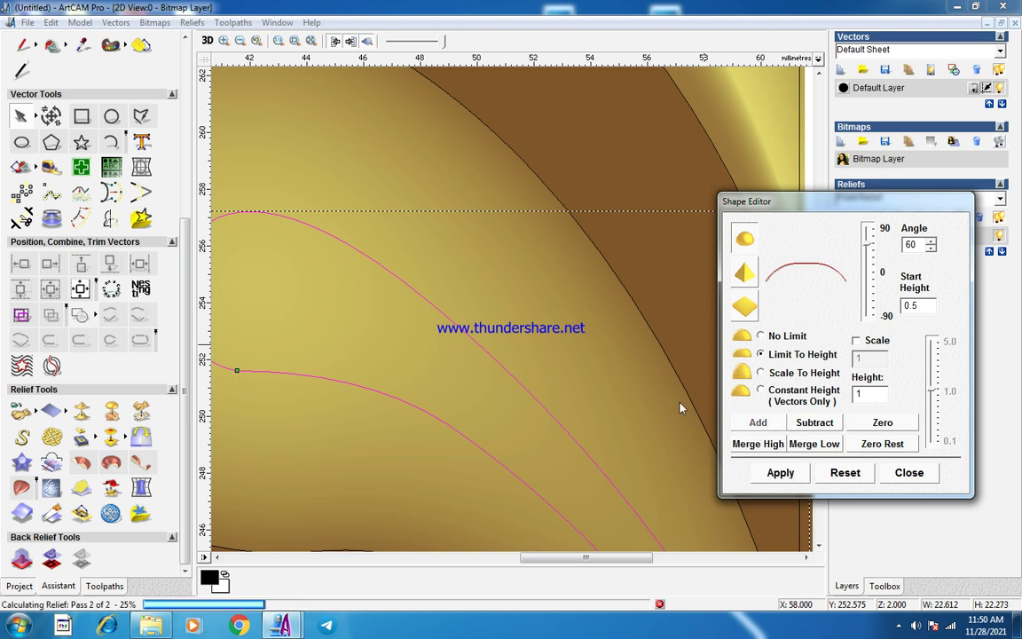
scroll(507, 356, "down", 3)
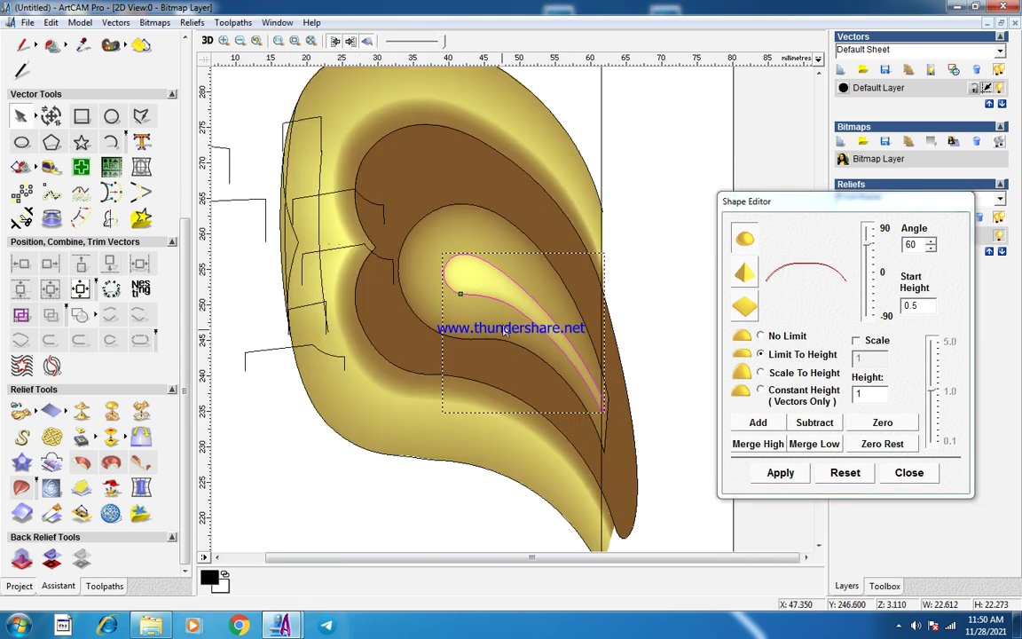
left_click(503, 317)
left_click(897, 474)
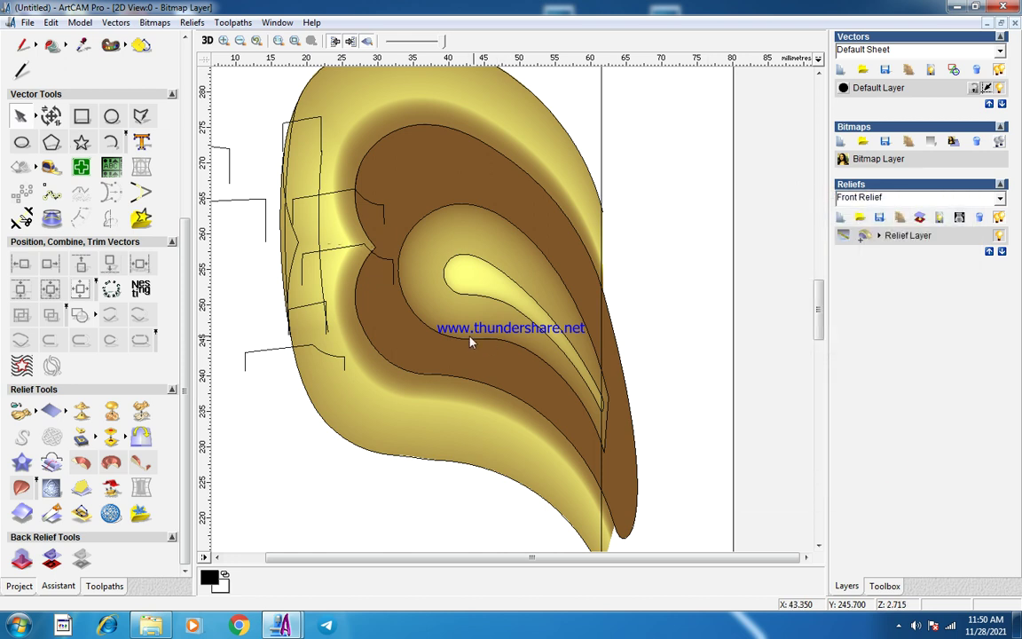
Check the relief height for the larger teardrop without rescaling it, and clear the selection.
left_click(463, 340)
left_click(141, 412)
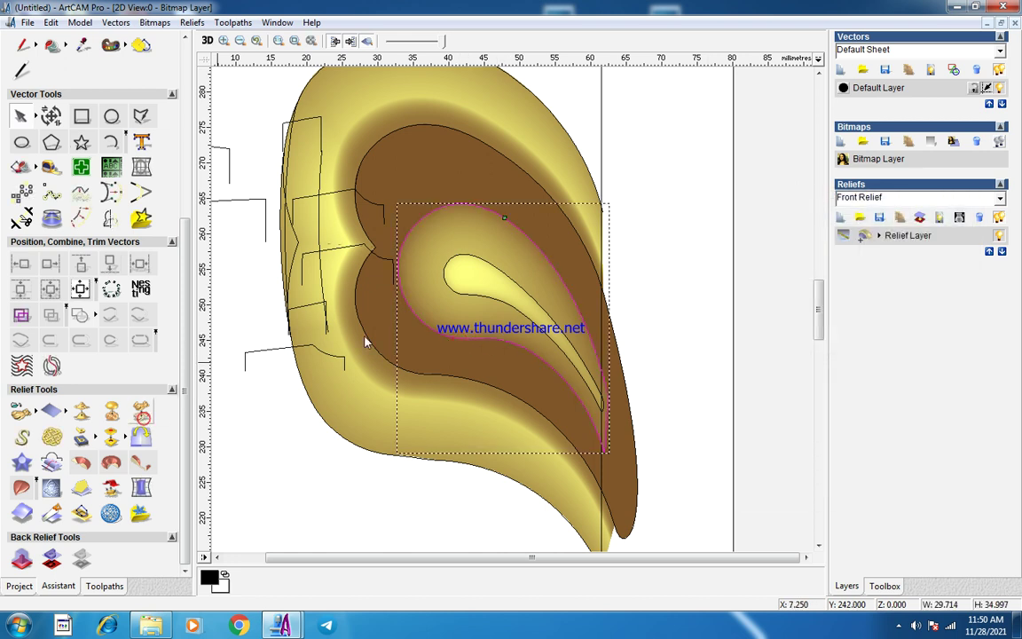
left_click(599, 402)
left_click(498, 266)
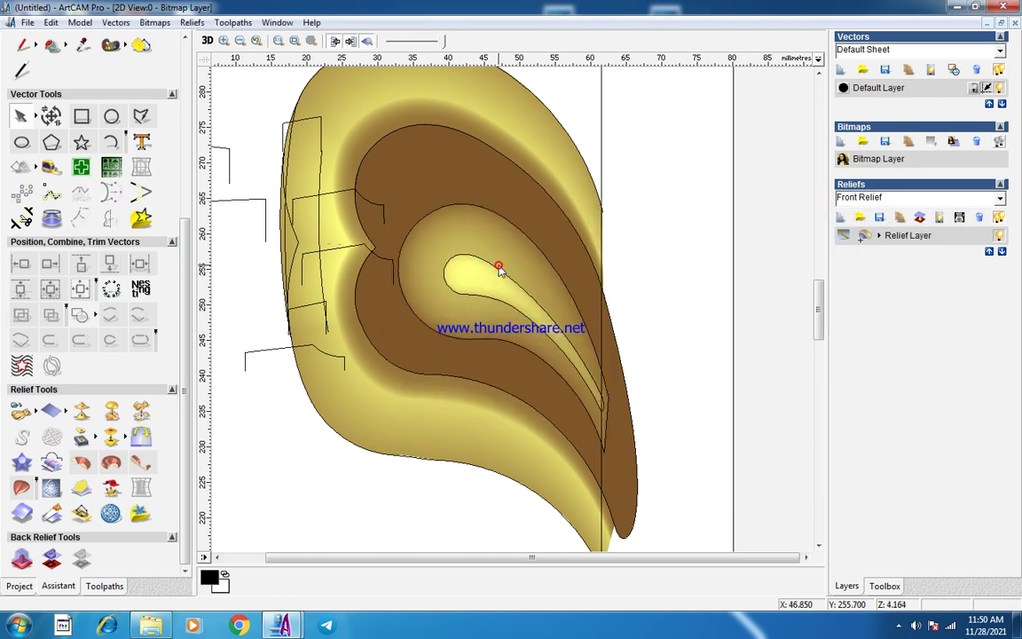
Save the model as Jai176 in the Jai folder, as an ArtCAM Model file.
scroll(467, 254, "down", 1)
scroll(612, 242, "down", 3)
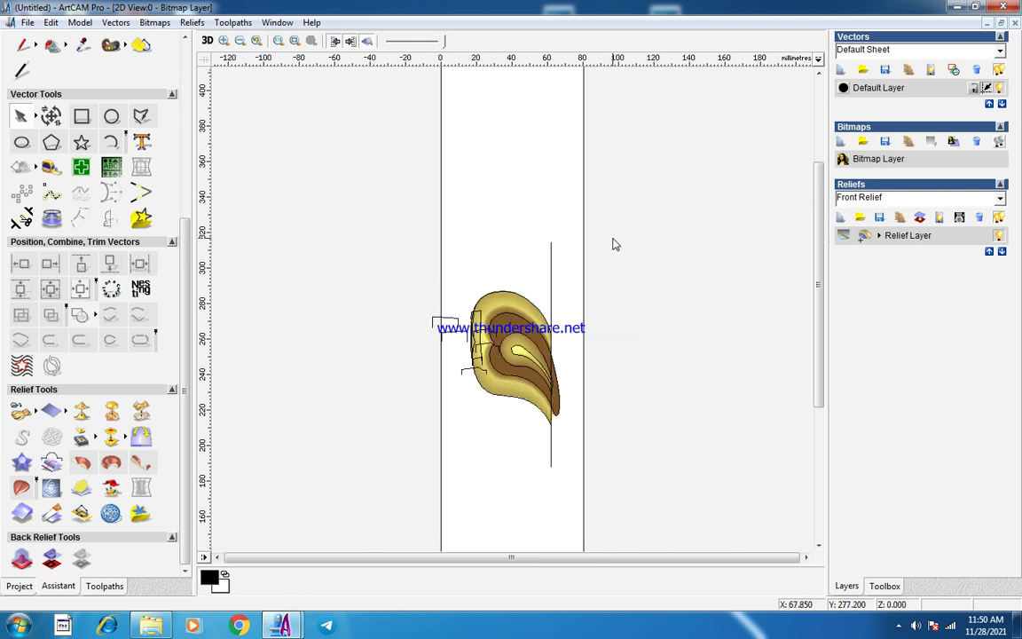
scroll(498, 276, "up", 1)
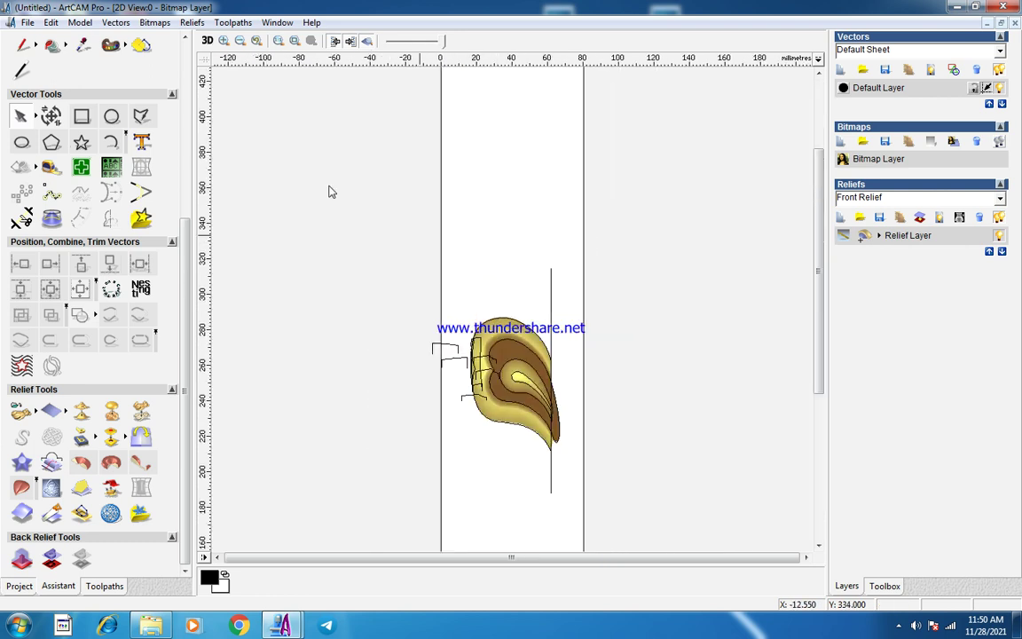
left_click(25, 23)
left_click(71, 106)
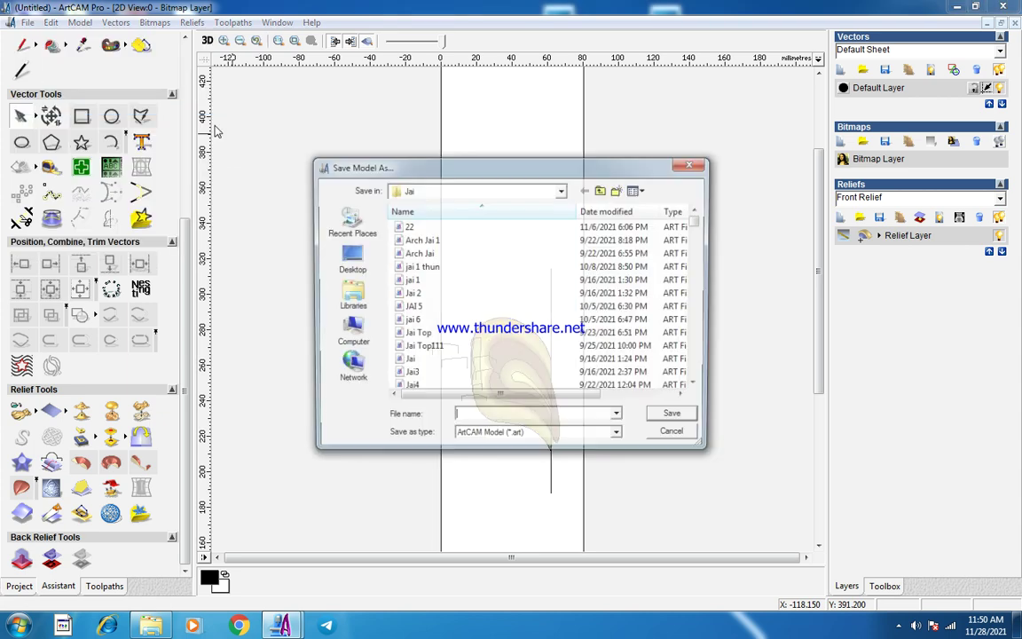
left_click_drag(701, 229, 703, 378)
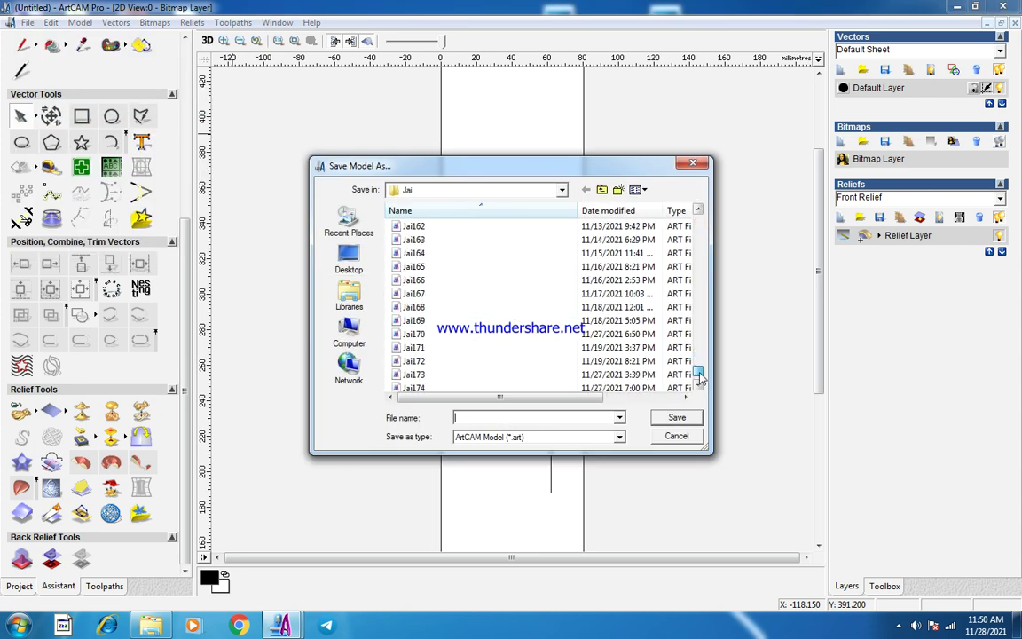
left_click(429, 359)
left_click(496, 417)
left_click(495, 418)
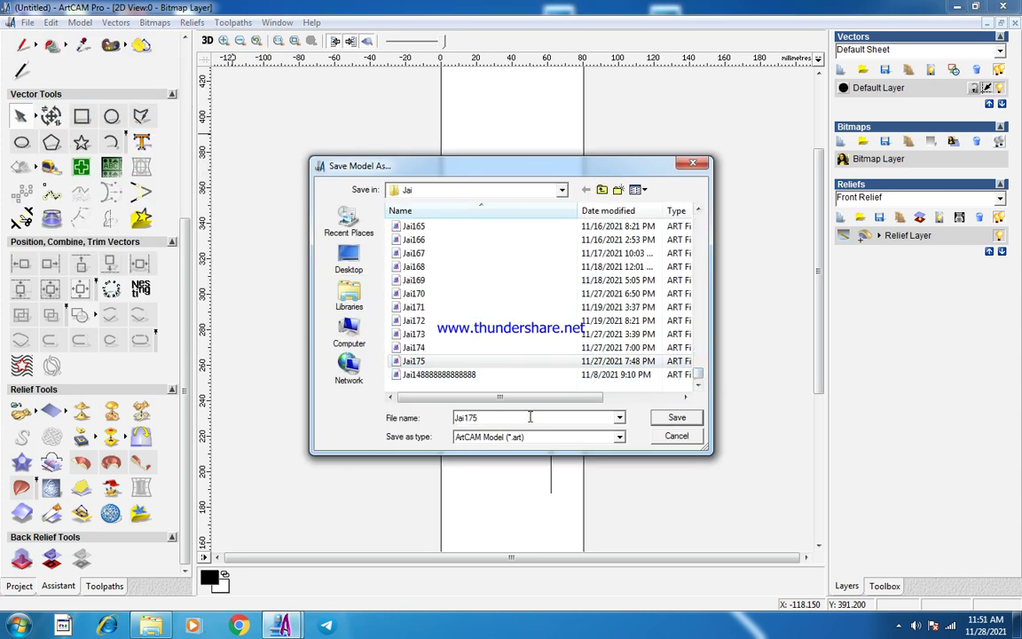
key("BackSpace")
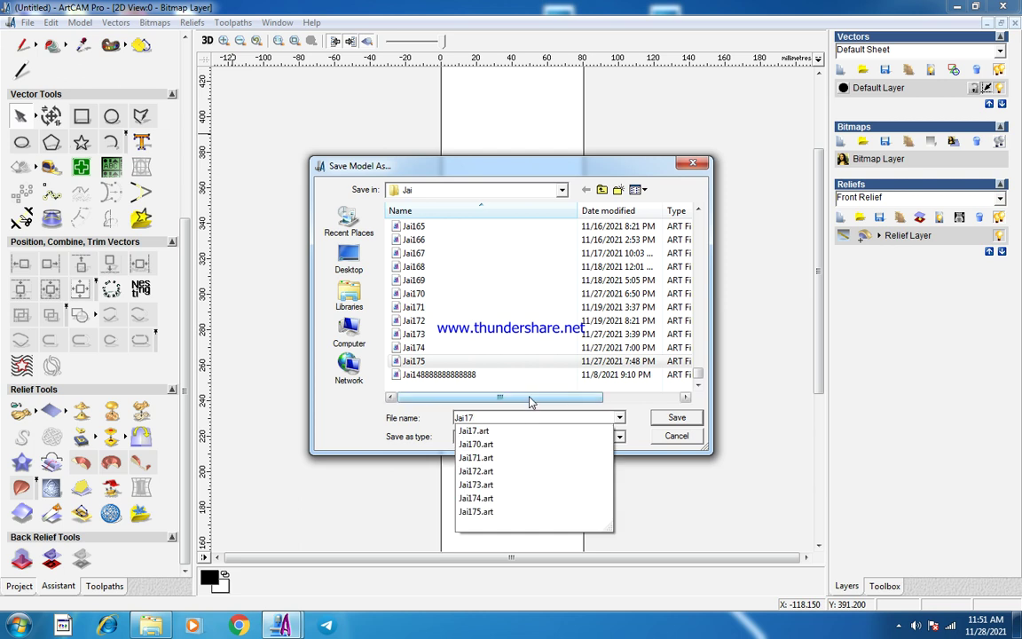
type("6")
left_click(675, 417)
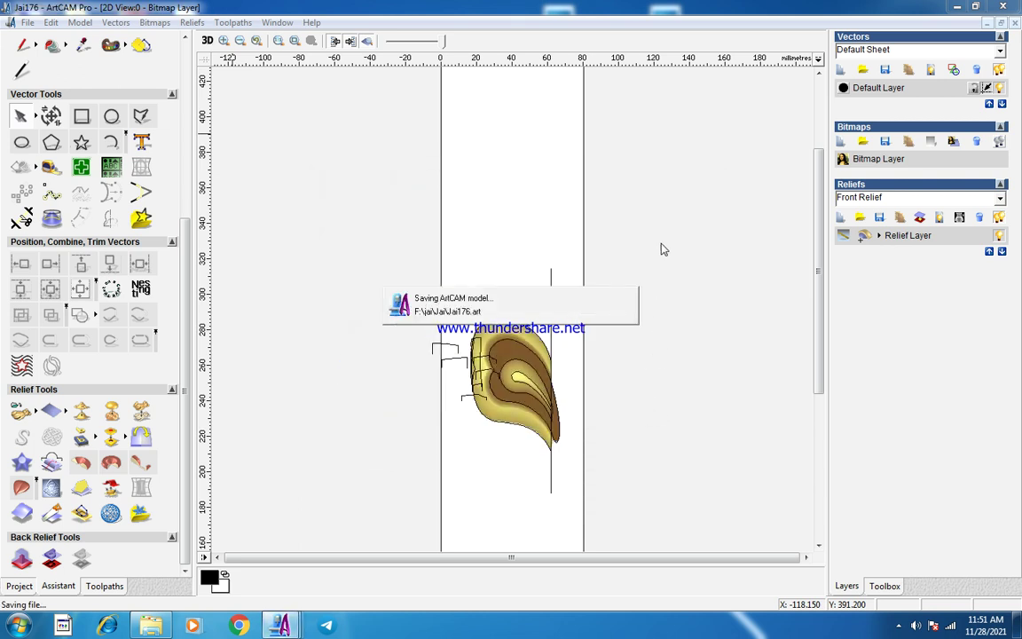
Minimise the saved model's window and launch a second ArtCAM 2008 session from the desktop.
left_click(955, 8)
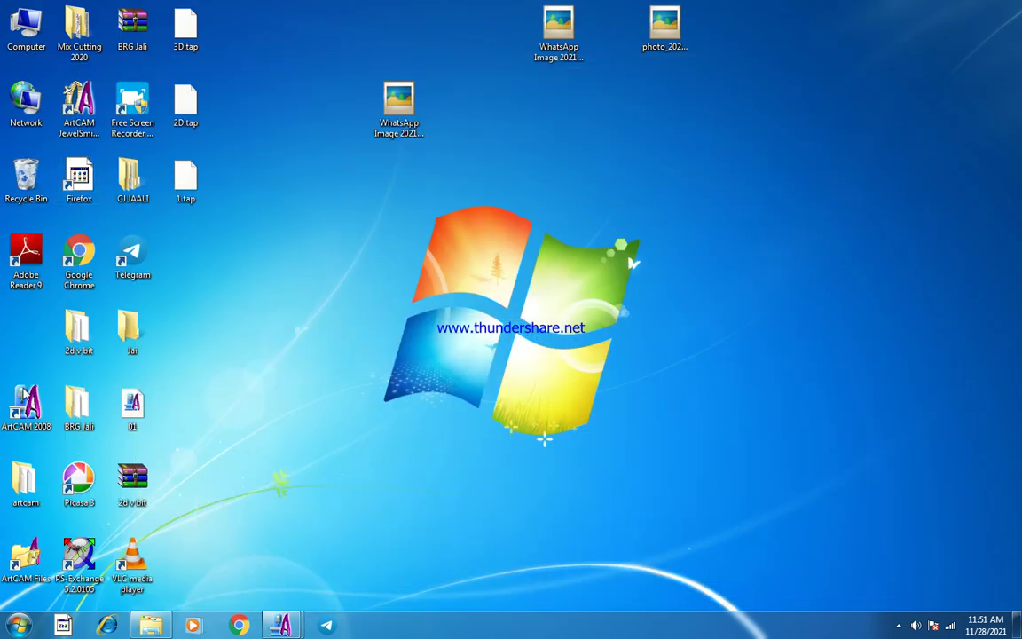
double_click(25, 395)
right_click(598, 253)
left_click(642, 293)
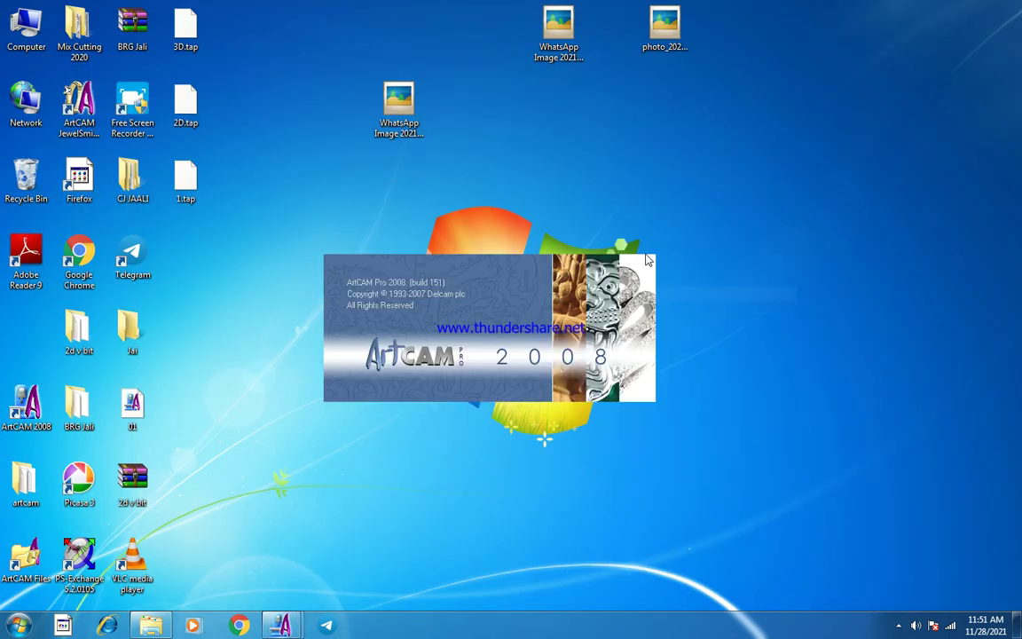
right_click(638, 252)
left_click(683, 297)
right_click(668, 224)
left_click(728, 265)
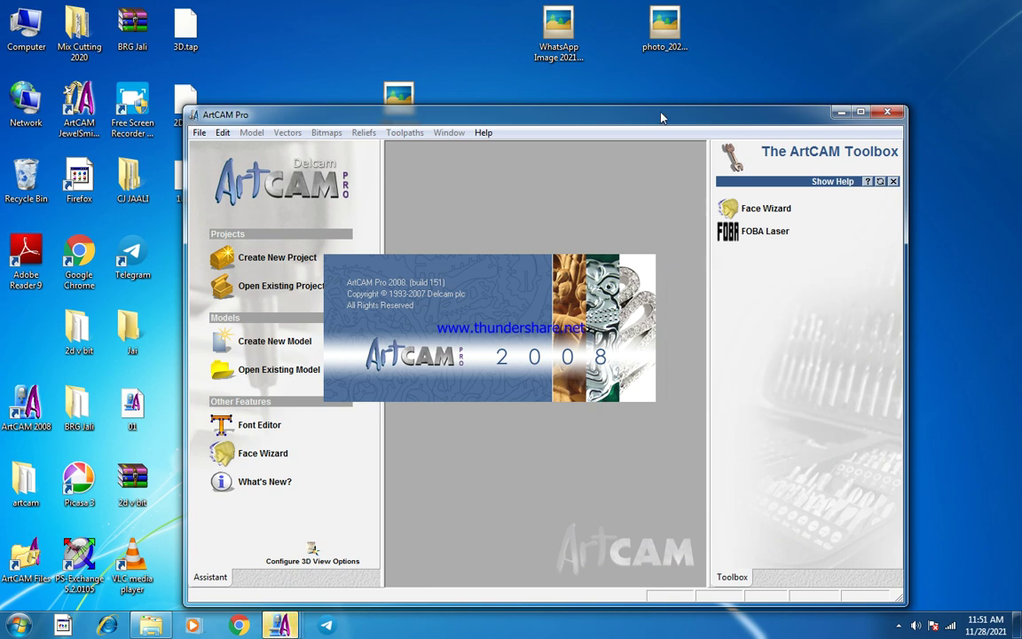
right_click(661, 88)
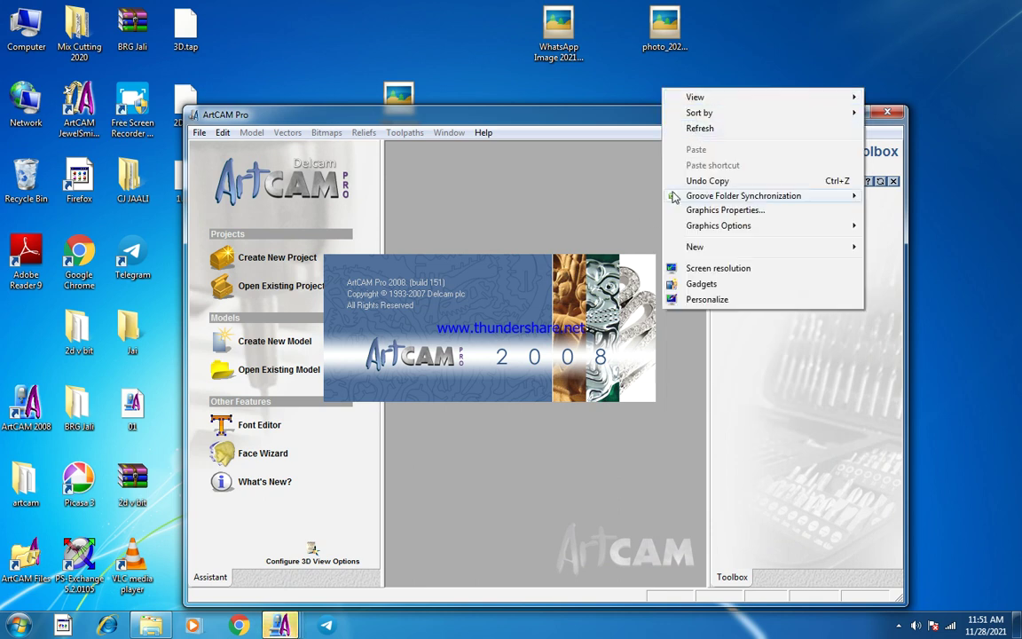
left_click(699, 128)
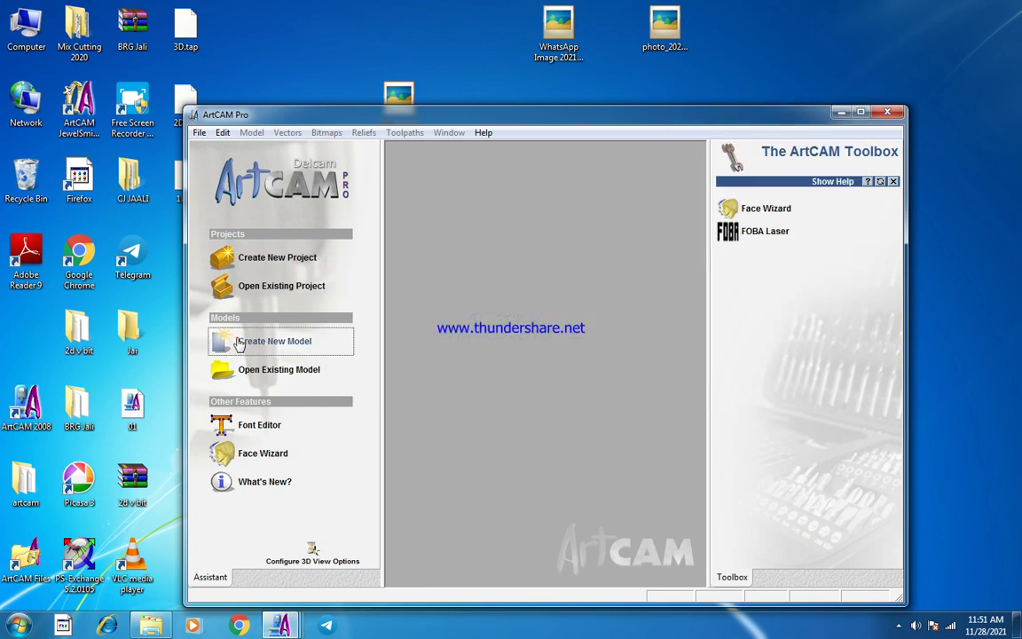
Create a new 80 x 500 mm model at 1600 x 10000 pixels and maximise its 2D view and the program window.
left_click(240, 345)
left_click(604, 461)
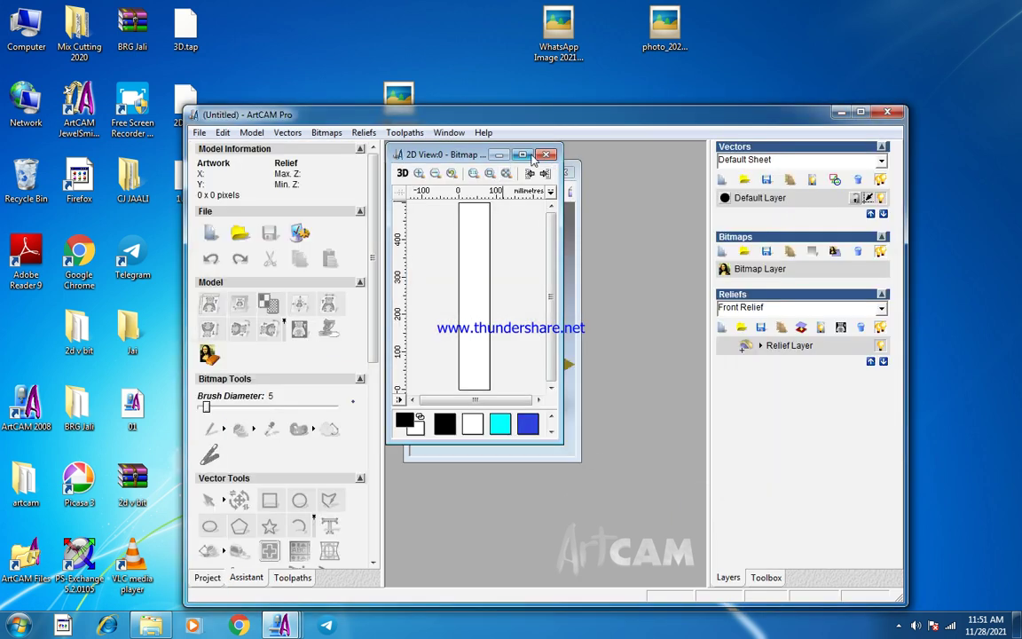
left_click(524, 155)
double_click(572, 123)
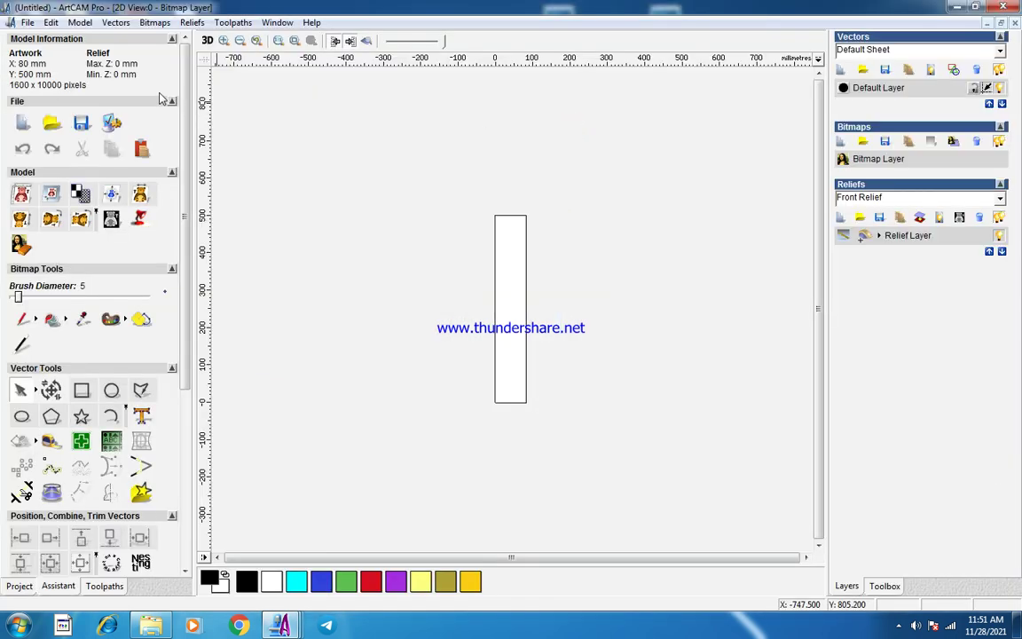
Start a relief import with the file type set to ArtCAM Models (*.art).
left_click(197, 23)
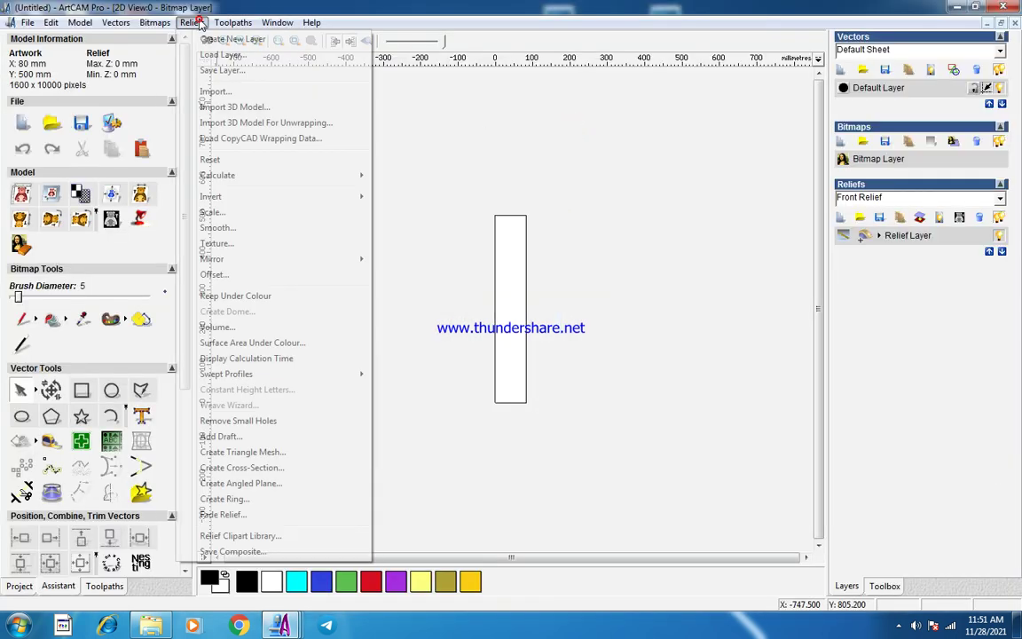
left_click(217, 91)
left_click(467, 444)
left_click(479, 444)
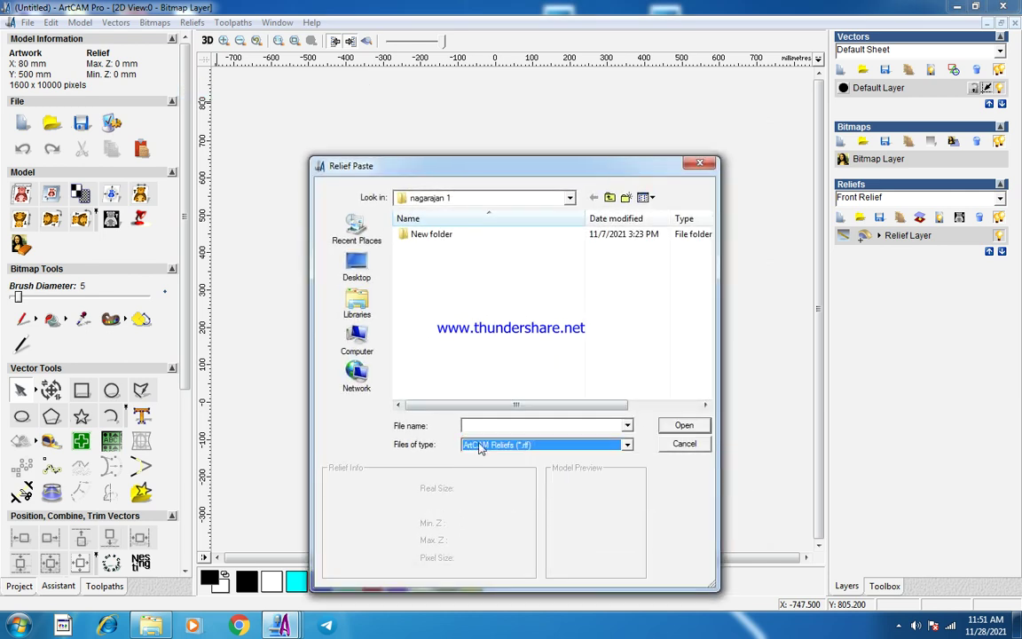
left_click(479, 445)
left_click(475, 455)
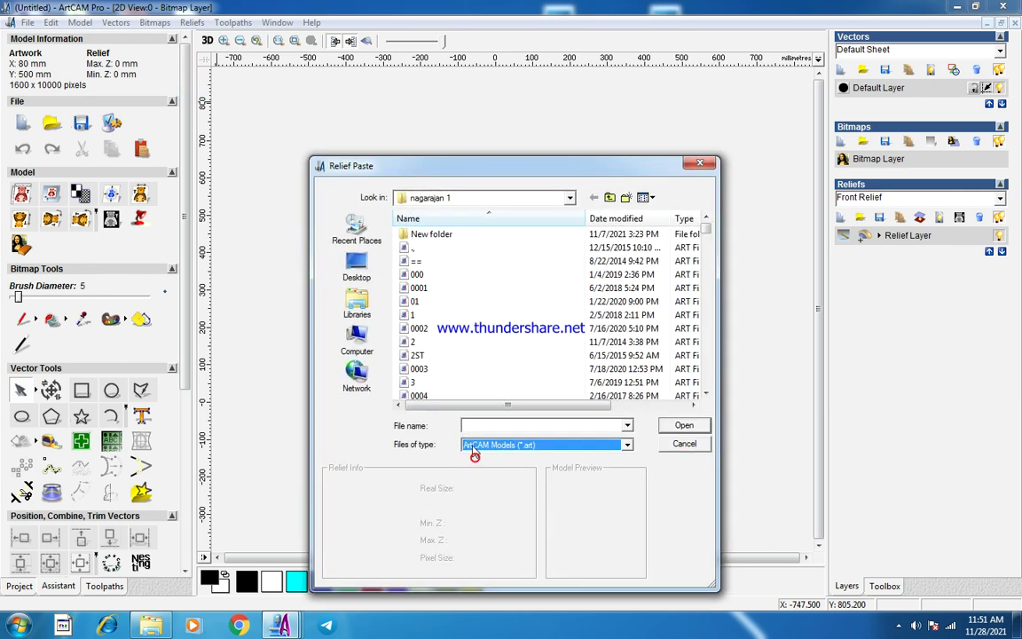
Import the relief from Jai176 in the Jai folder on drive F as 3D clipart.
left_click(609, 197)
left_click(609, 197)
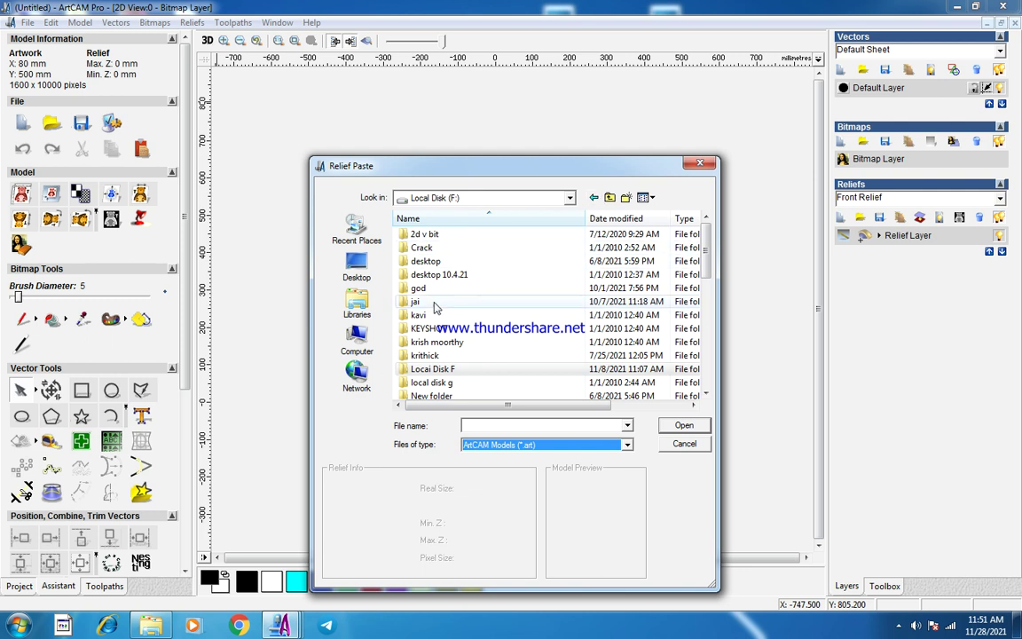
double_click(415, 302)
left_click(417, 233)
double_click(422, 247)
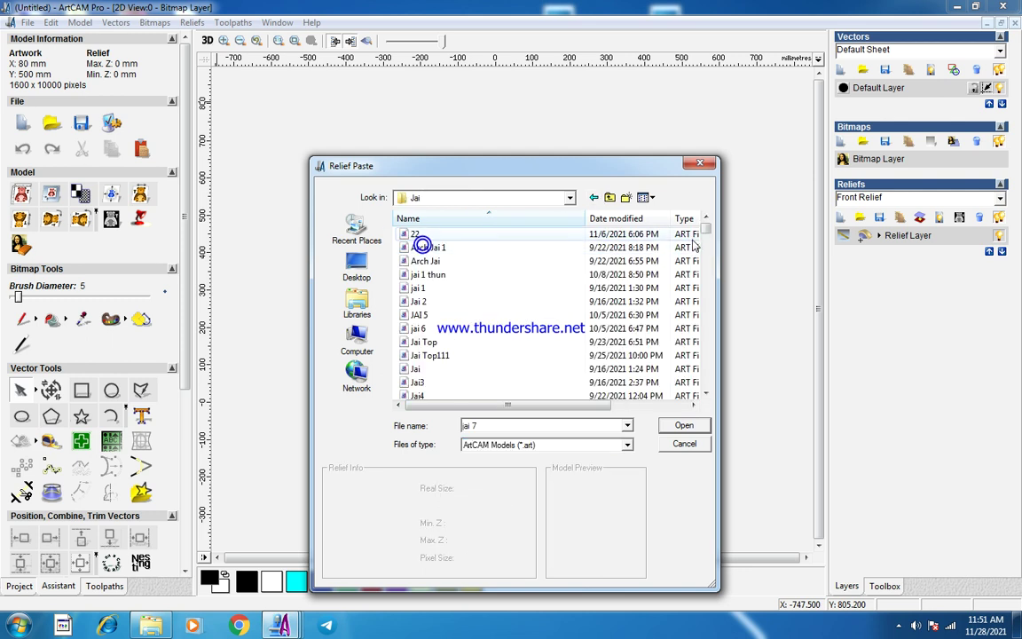
left_click_drag(706, 233, 707, 388)
left_click(419, 369)
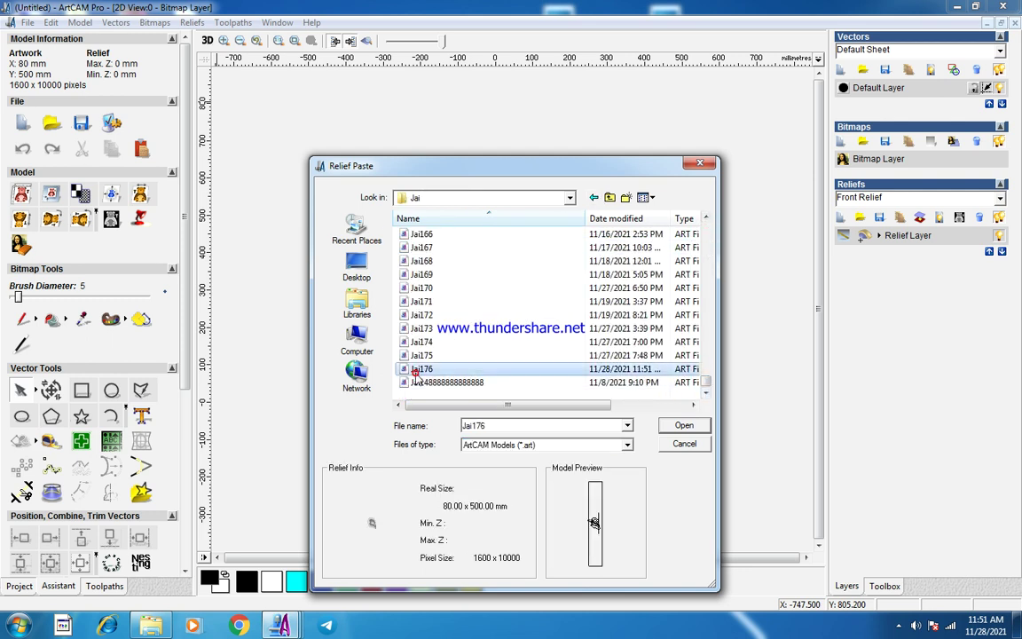
double_click(417, 370)
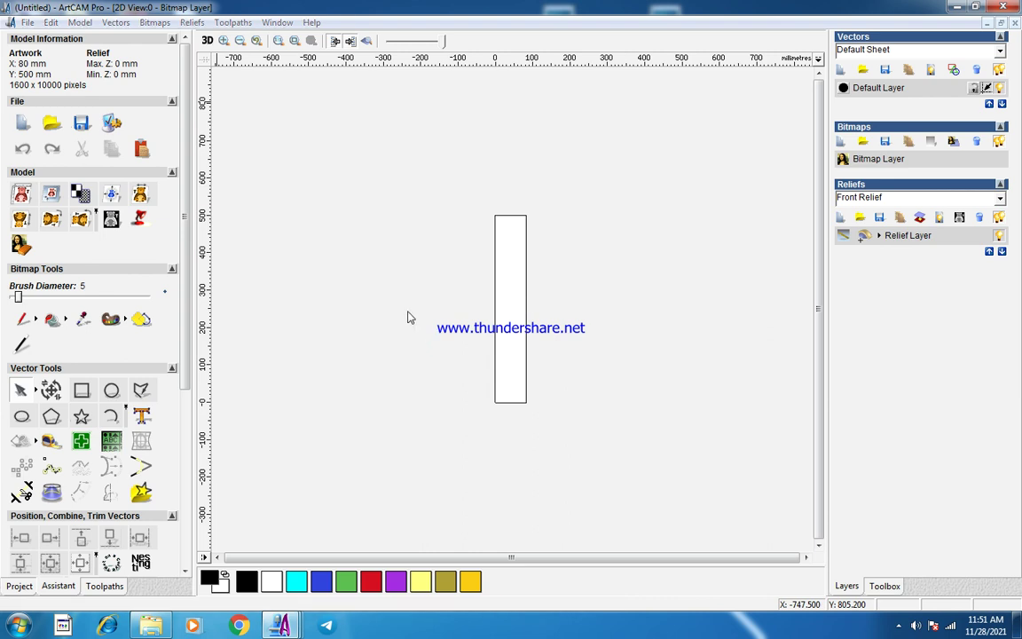
left_click_drag(399, 221, 729, 449)
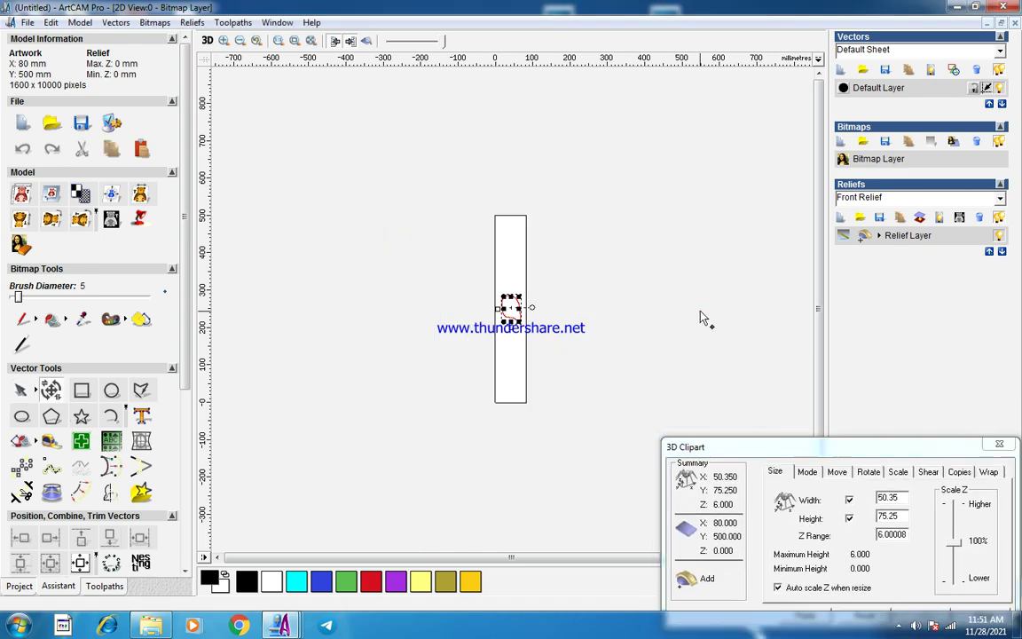
Draw a vertical polyline about 175 mm long through the left side of the imported leaf outline.
scroll(597, 321, "up", 3)
left_click(140, 389)
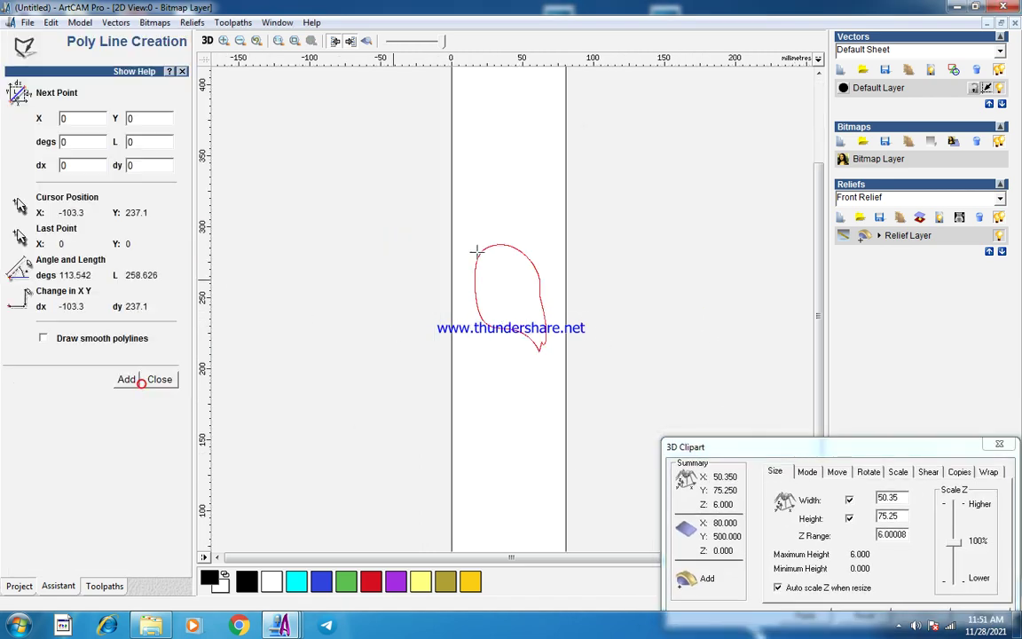
left_click(476, 184)
left_click(466, 433)
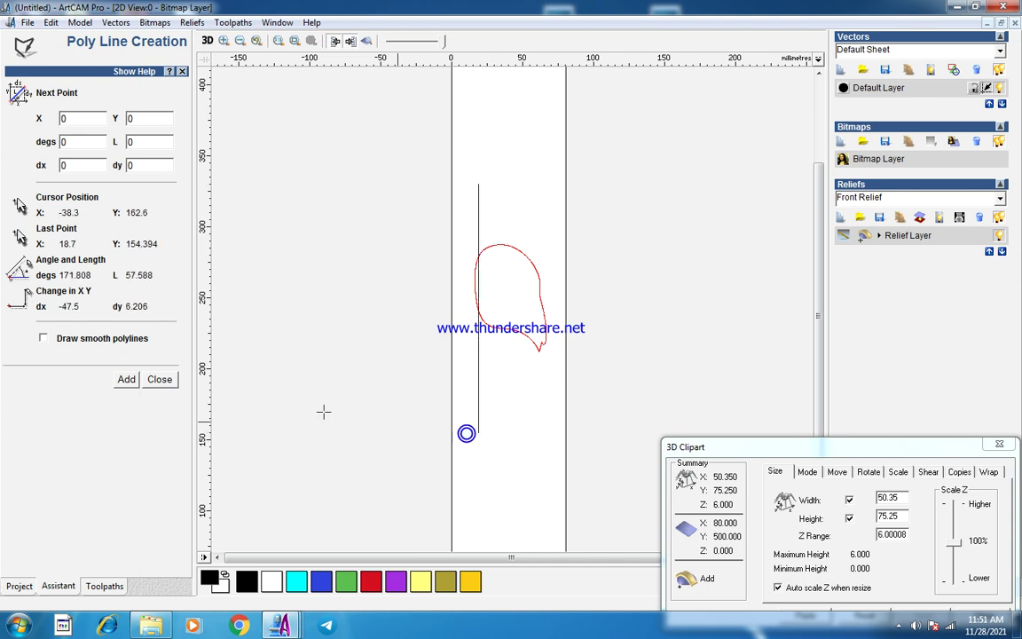
left_click(159, 378)
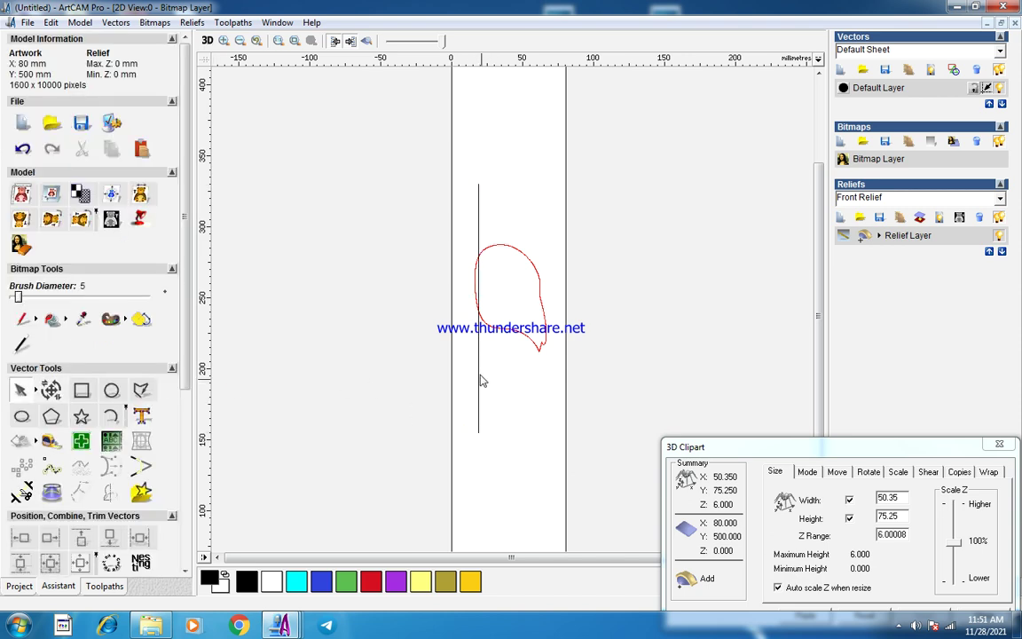
Position the vertical line at the leaf's left edge and a copy through the leaf's lower tip on the right.
left_click(478, 380)
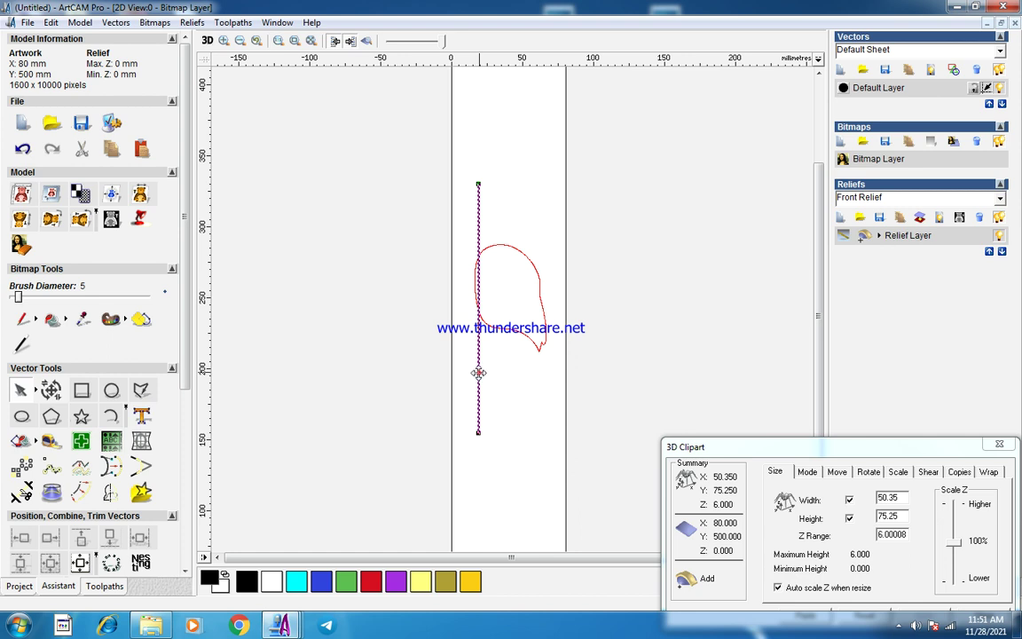
left_click_drag(479, 373, 539, 396)
scroll(530, 313, "up", 3)
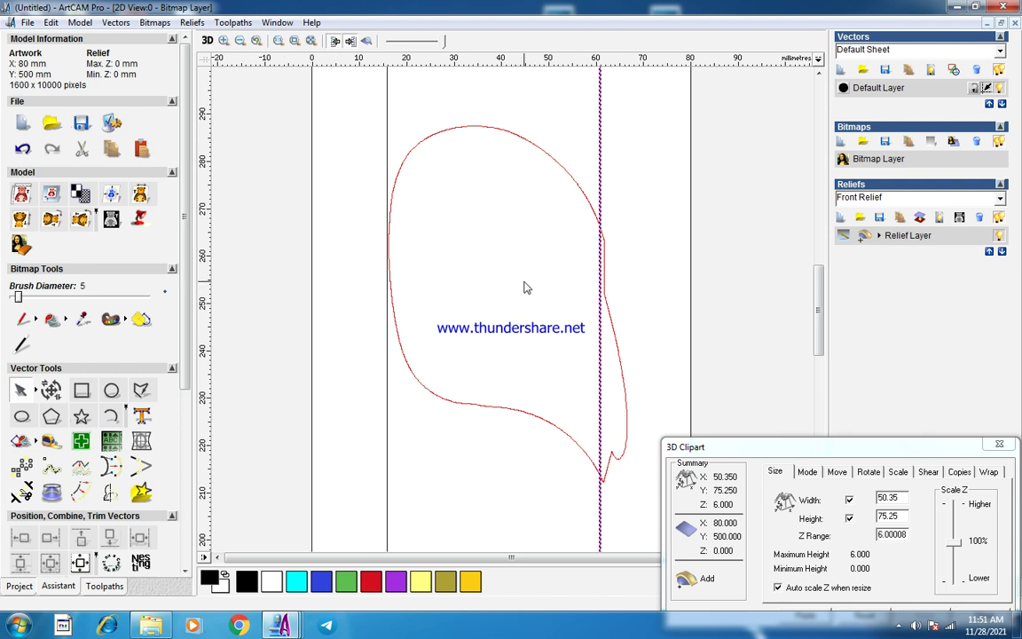
left_click(374, 139)
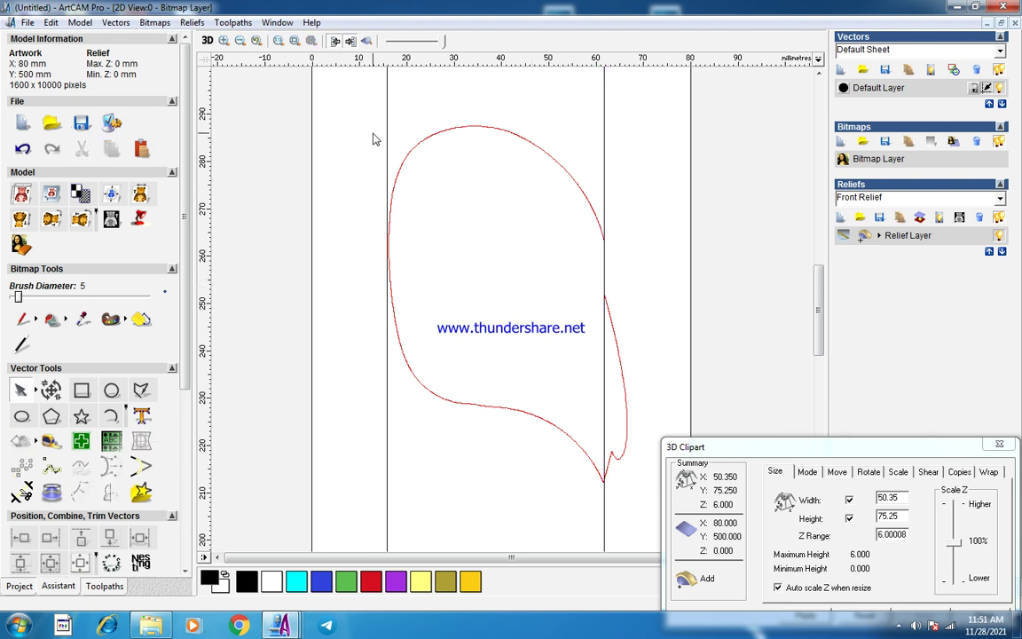
Draw an open profile polyline between the vertical lines, about 11.5 mm up, sloping down to the right line, ending about 2 mm lower.
left_click(143, 388)
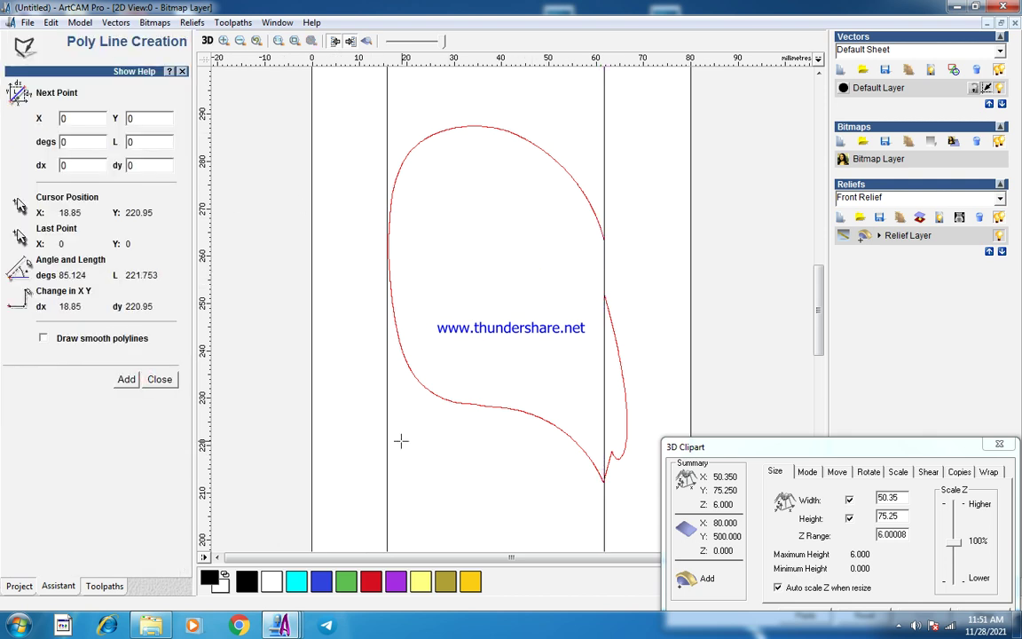
left_click(401, 436)
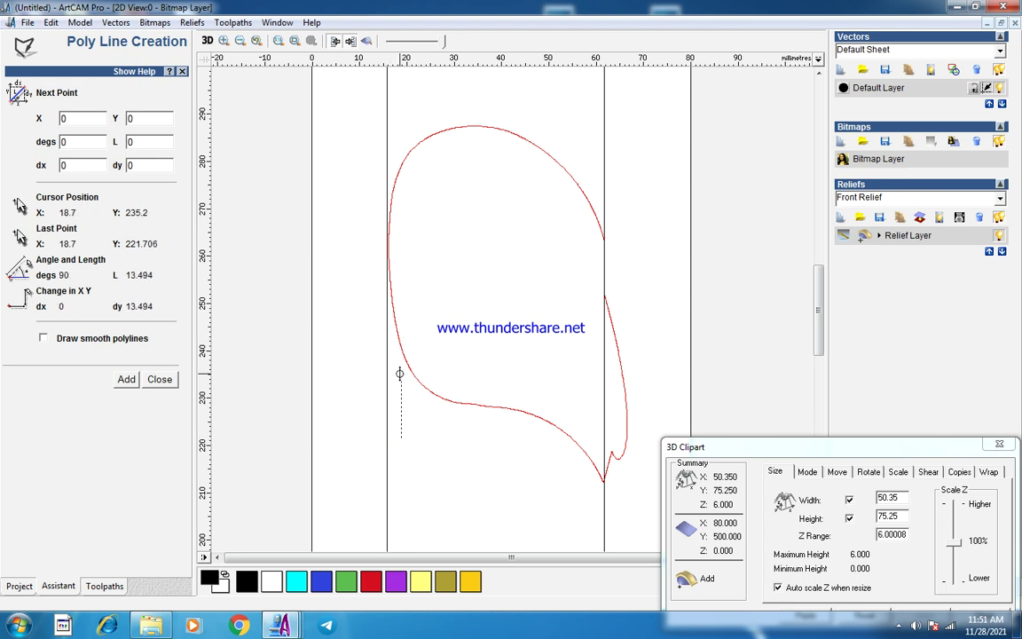
left_click(401, 382)
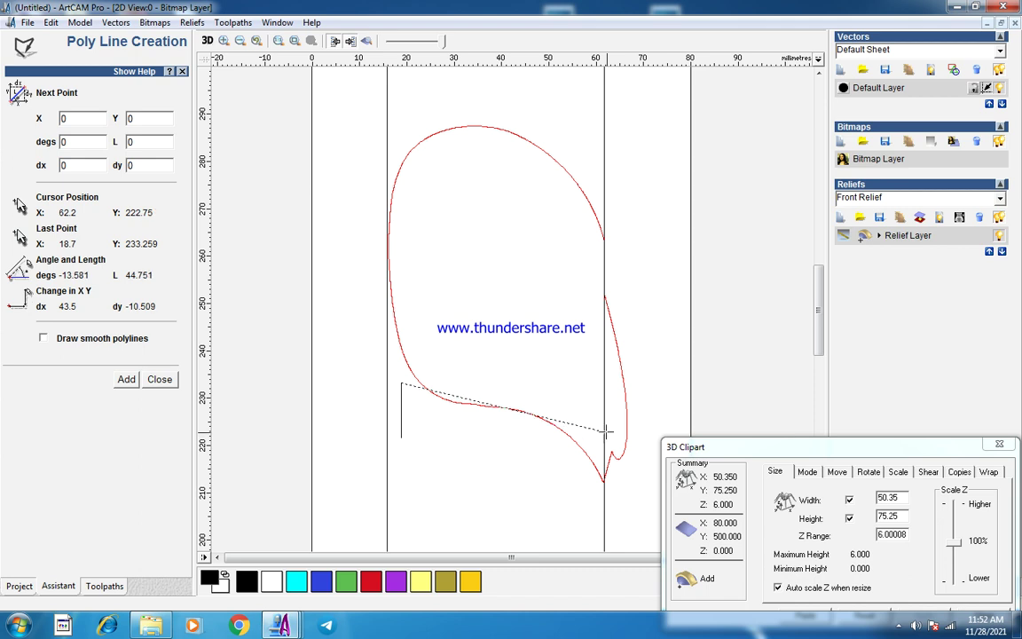
left_click(603, 437)
scroll(605, 447, "up", 5)
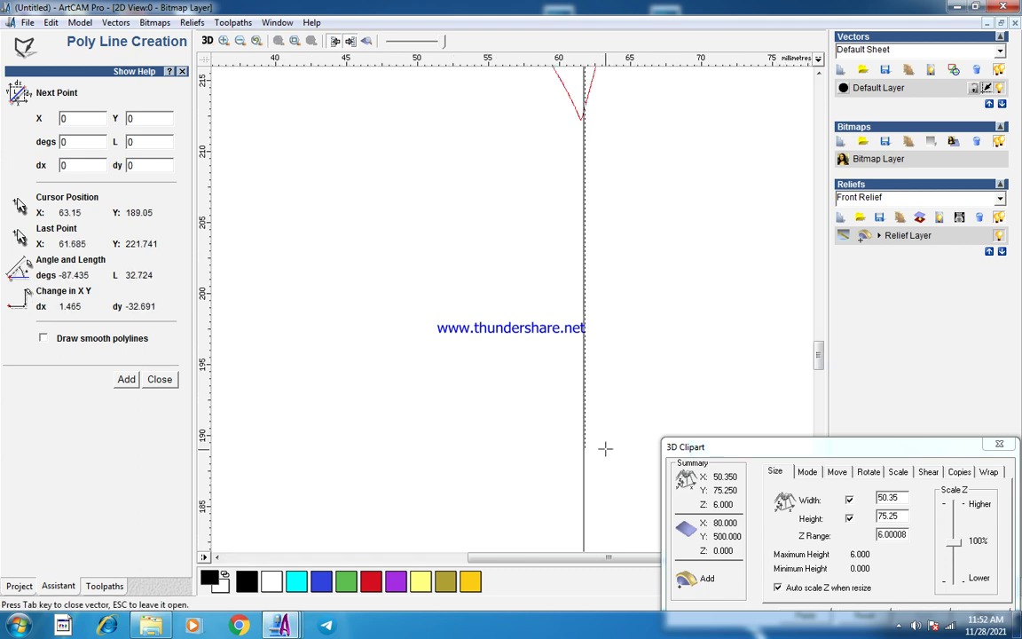
scroll(575, 367, "down", 5)
scroll(583, 327, "up", 3)
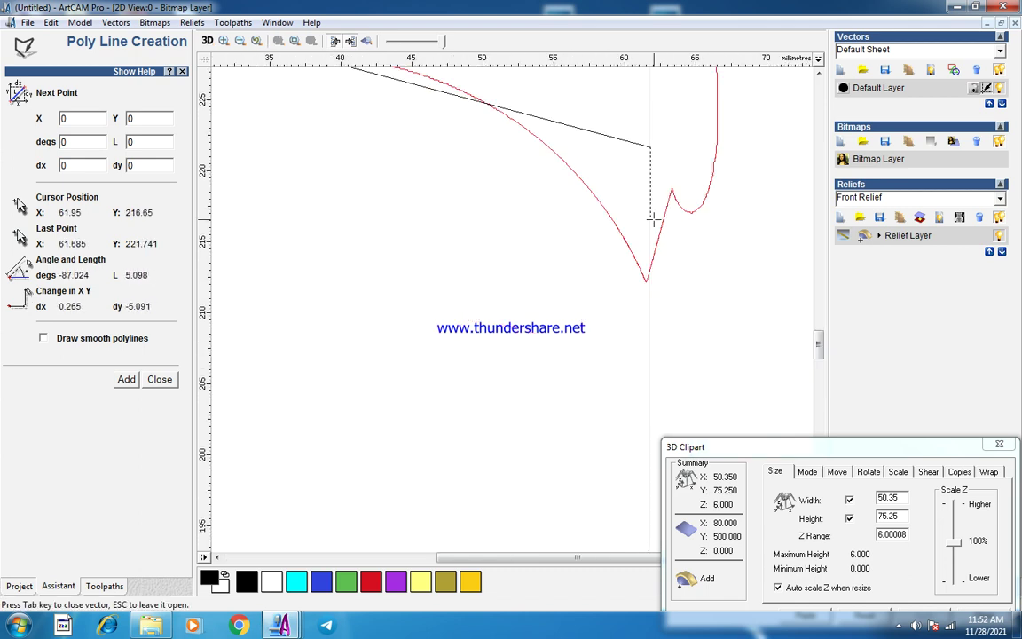
scroll(650, 212, "up", 2)
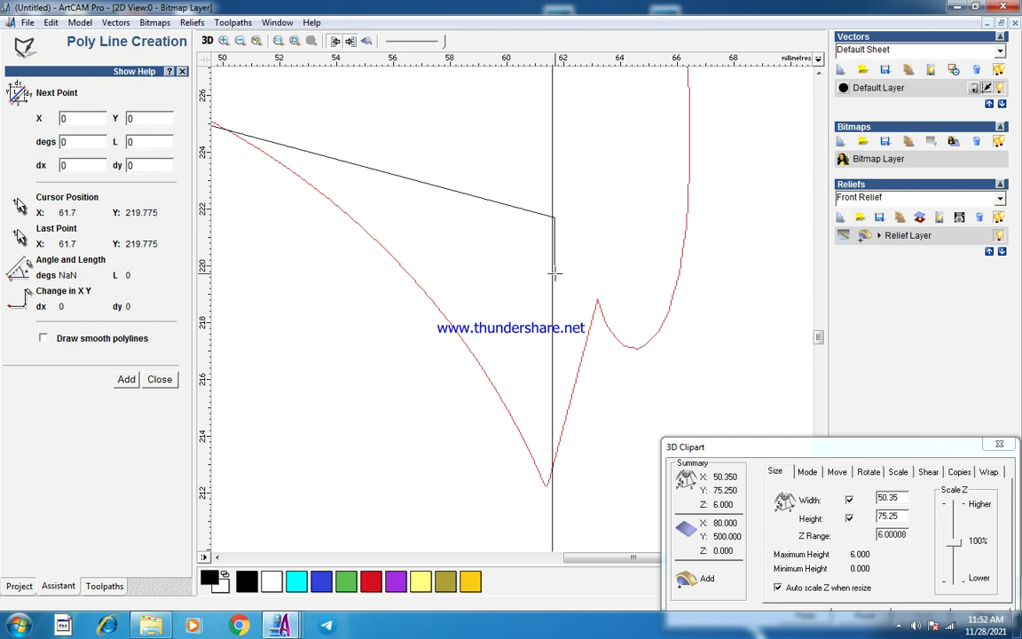
left_click(160, 379)
Move the profile's left end node down to the level of its right end.
scroll(499, 230, "down", 2)
left_click(471, 291)
scroll(468, 286, "down", 2)
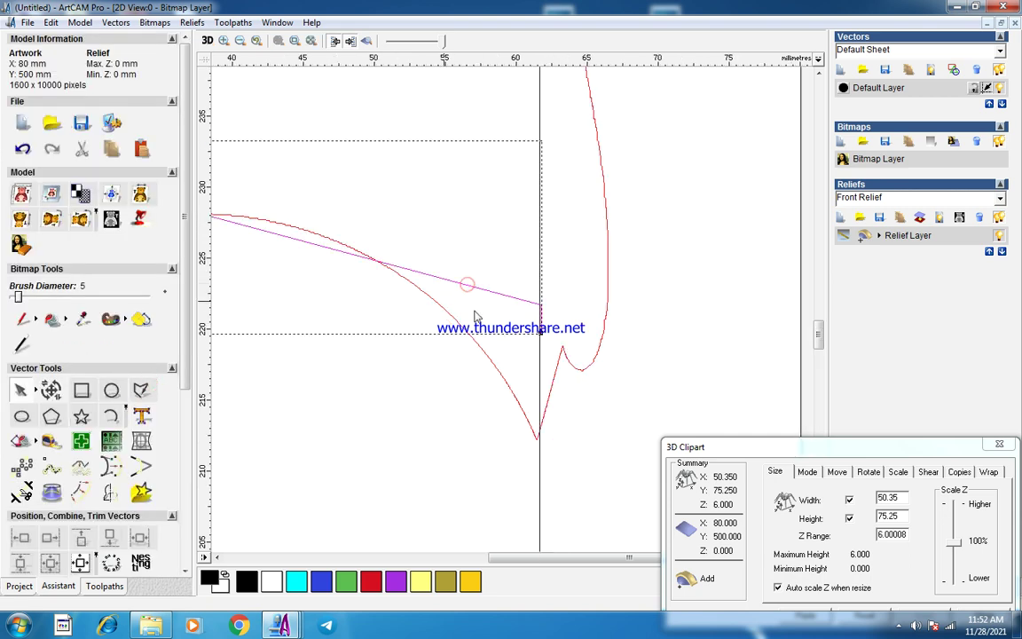
left_click_drag(382, 286, 331, 343)
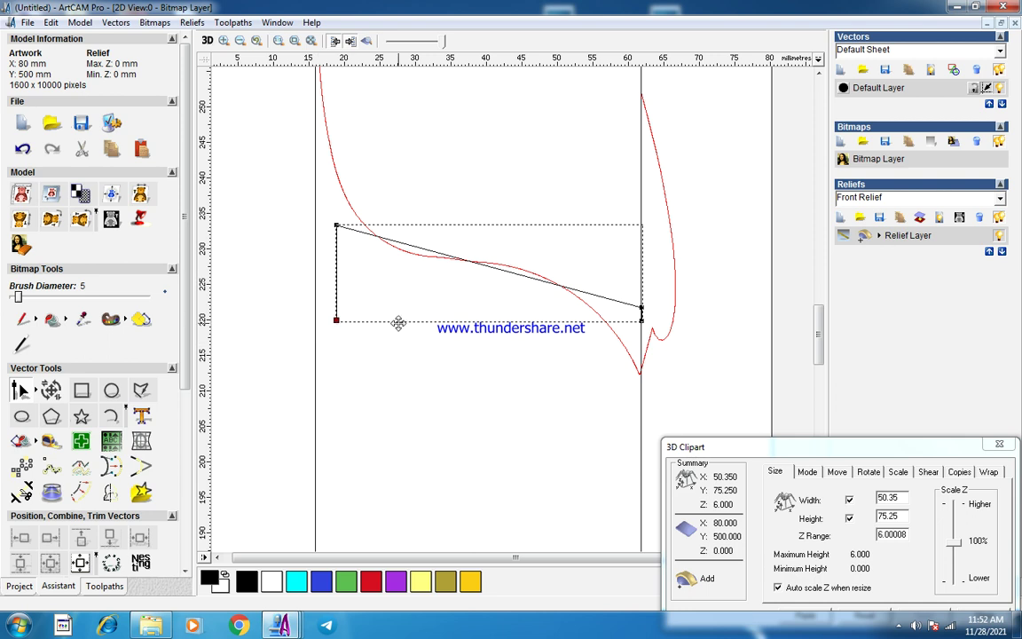
Convert the sloping top span of the profile into an arc.
left_click(464, 258)
key("n")
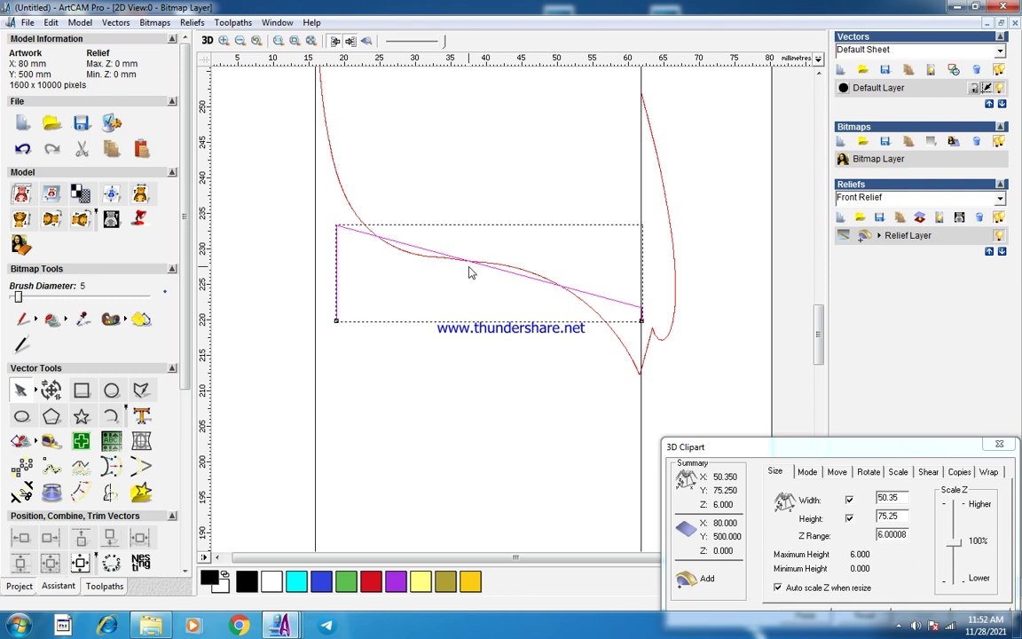
key("n")
key("a")
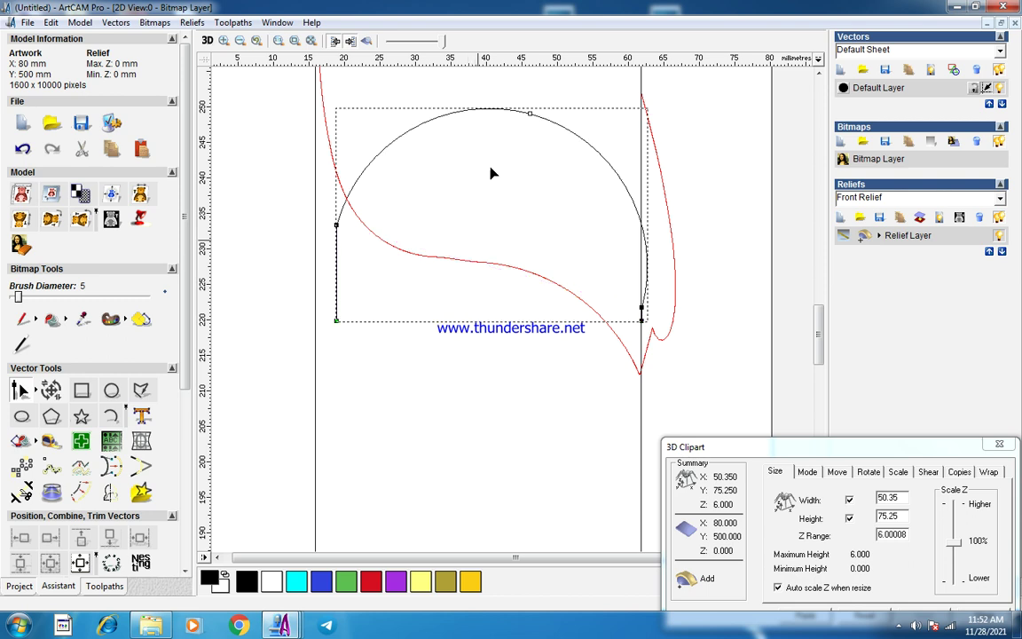
Flatten the profile's top arc into a shallow curve by lowering its midpoint.
scroll(562, 162, "down", 1)
left_click_drag(548, 159, 483, 291)
scroll(564, 166, "down", 1)
scroll(443, 420, "up", 1)
scroll(483, 291, "up", 1)
key("Down")
key("Down")
key("Down")
key("Down")
key("Down")
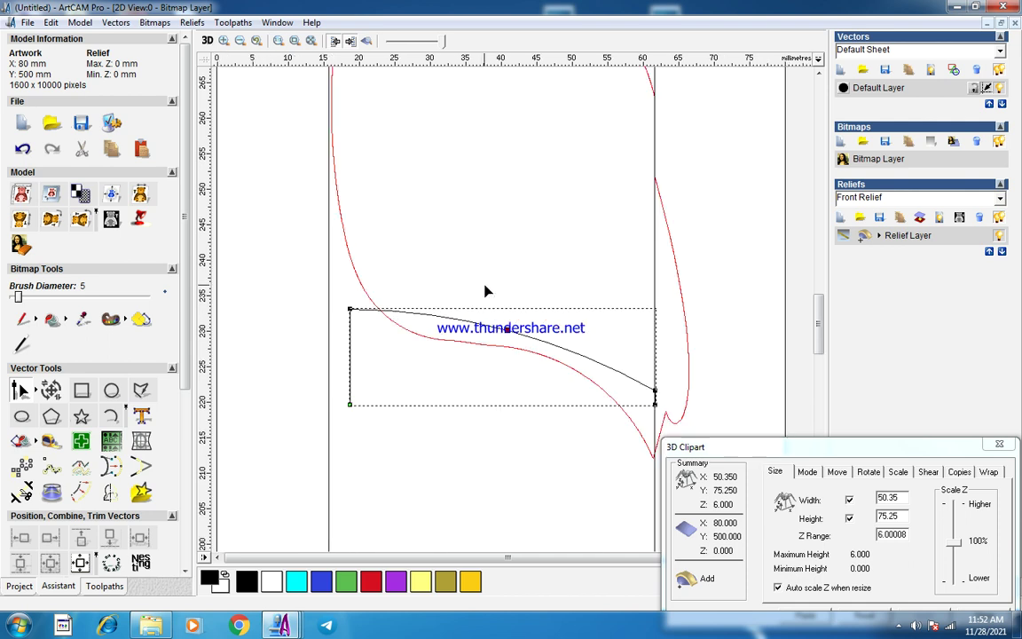
Lower the profile's right shoulder node slightly along the right line and select the arc's midpoint.
left_click_drag(625, 375, 692, 395)
key("Down")
key("Down")
key("Down")
key("Down")
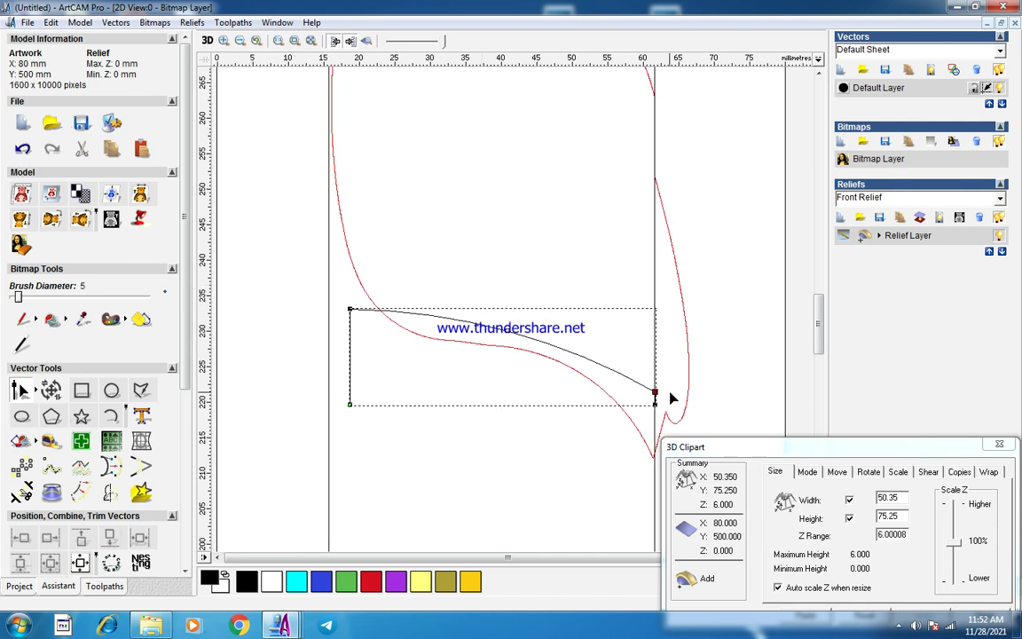
left_click(466, 291)
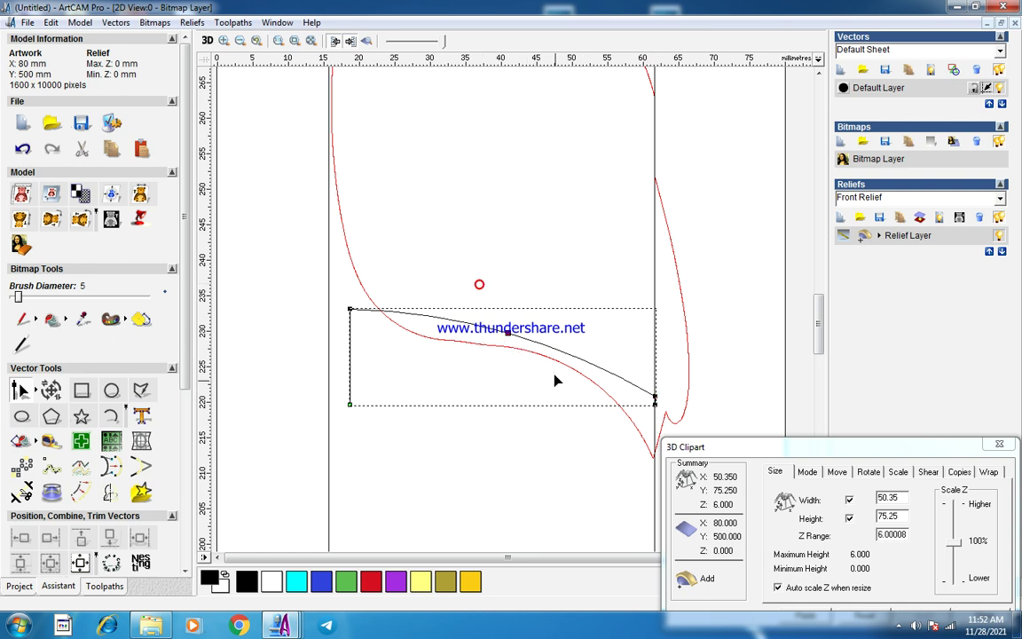
Extend the upper end of the left vertical line up to the model's top edge.
scroll(446, 322, "up", 3)
scroll(446, 323, "down", 6)
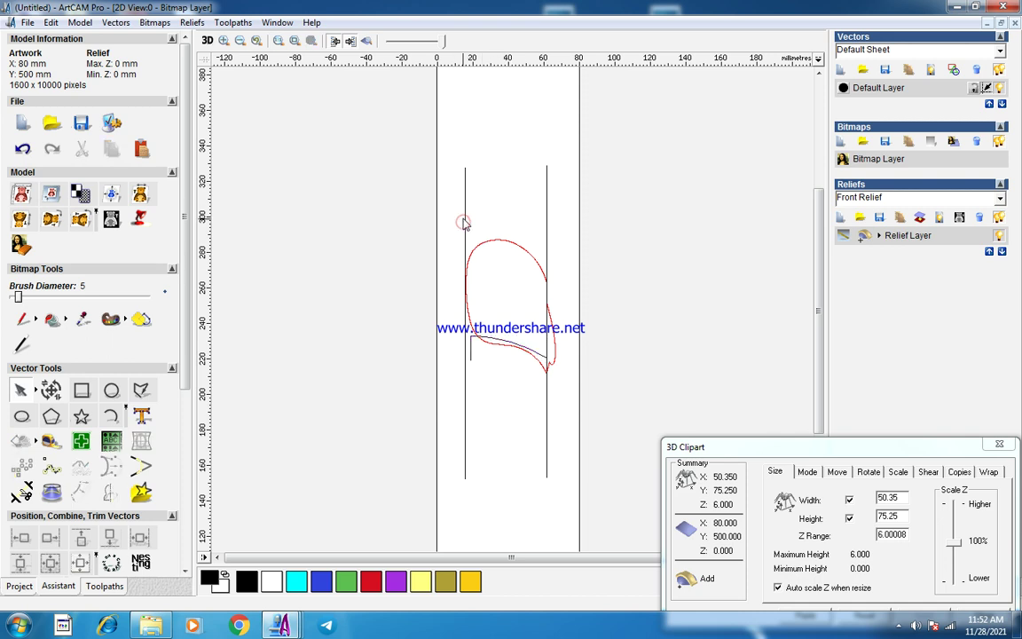
left_click(465, 213)
scroll(479, 216, "down", 4)
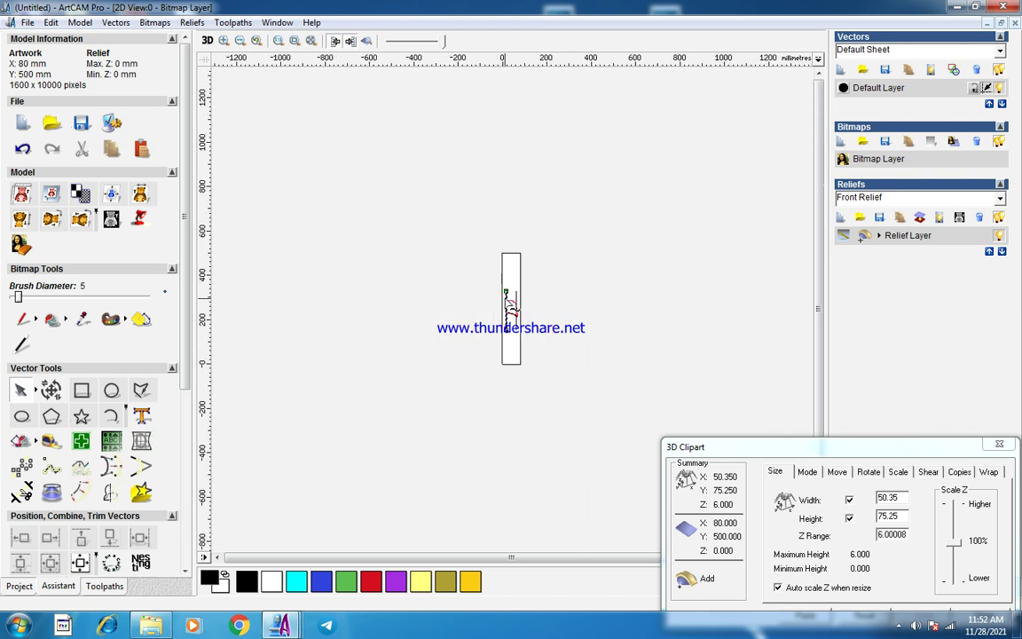
left_click_drag(470, 262, 524, 299)
key("Up")
key("Up")
key("Up")
key("Up")
key("Up")
key("Up")
key("Up")
key("Up")
key("Up")
key("Up")
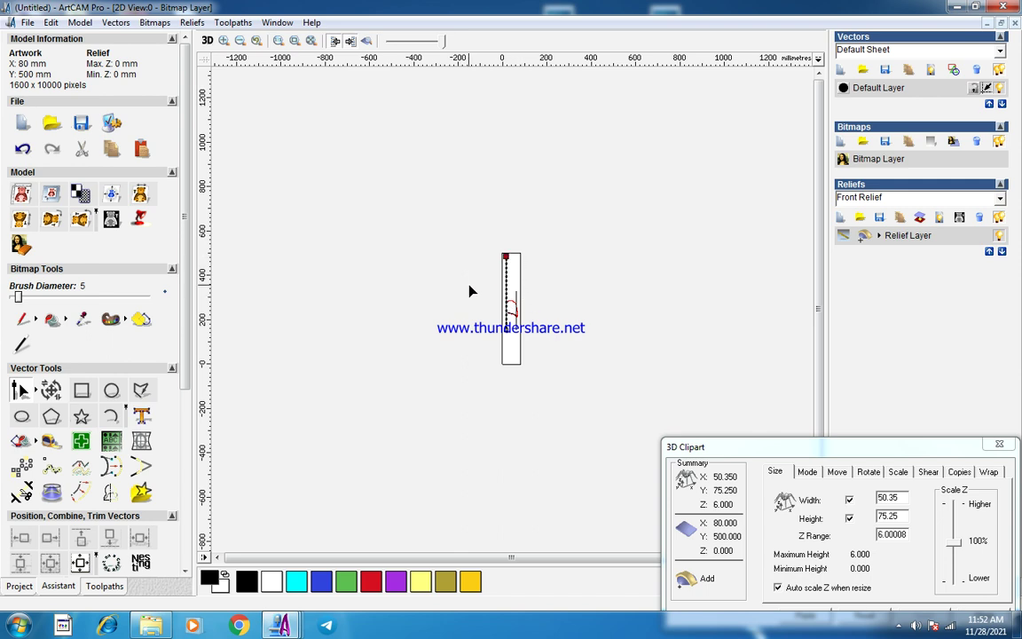
Extend the lower ends of both vertical lines past the model's bottom edge.
left_click_drag(485, 324, 512, 370)
left_click_drag(530, 322, 524, 355)
key("Down")
left_click(516, 325)
key("Down")
key("Down")
key("Down")
key("Down")
Extend the upper end of the right vertical line past the model's top edge.
left_click_drag(537, 272, 466, 309)
key("Up")
key("Up")
key("Up")
key("Up")
key("Up")
key("Up")
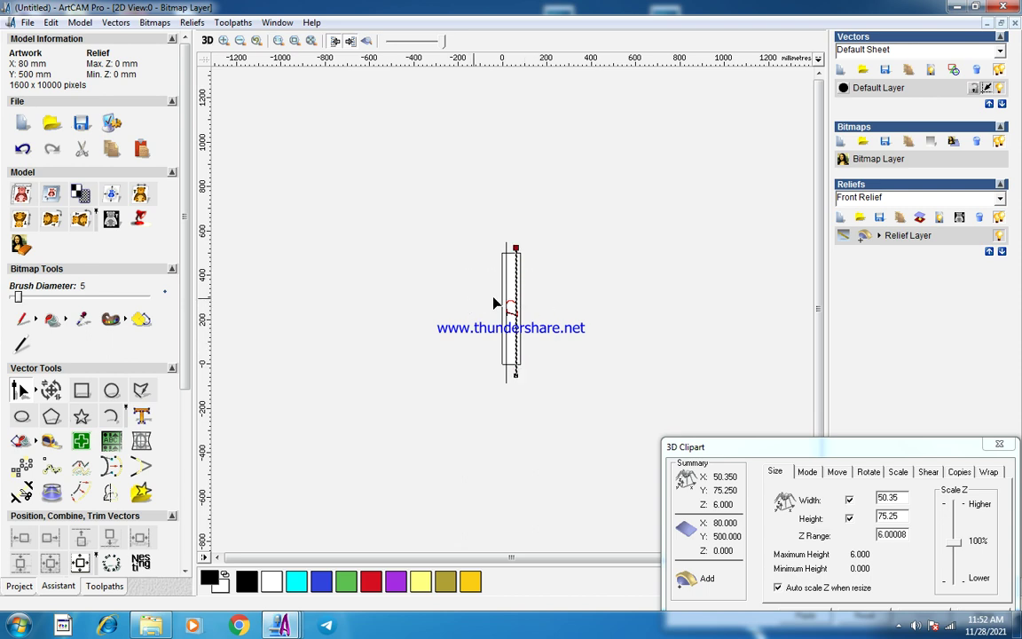
Set up a two-rail sweep with the two vertical lines as drive rails and the arc profile as cross section.
scroll(521, 304, "up", 5)
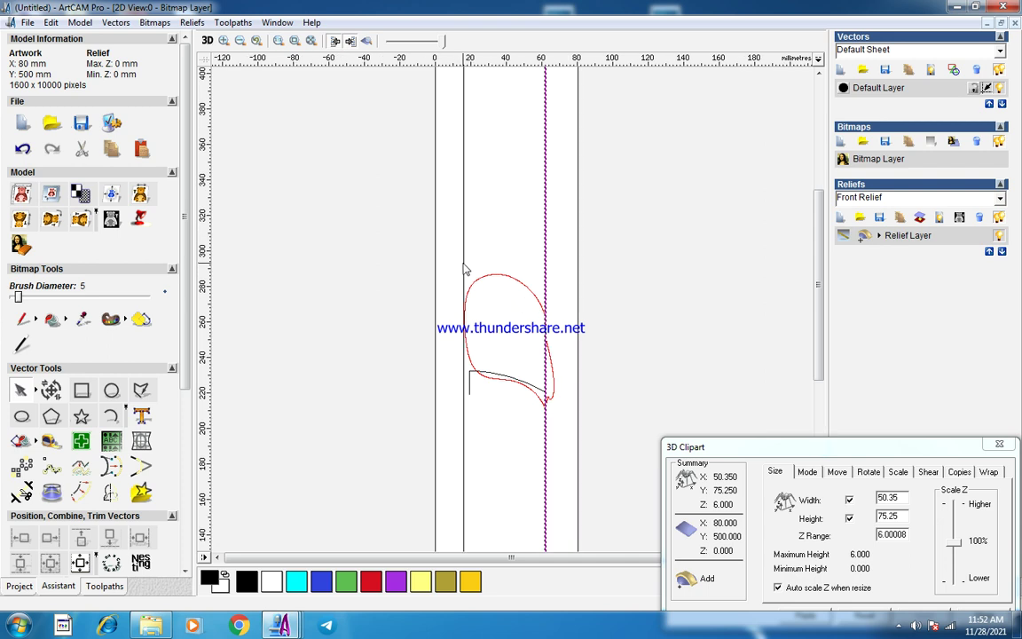
left_click(464, 270)
left_click(545, 257, "shift")
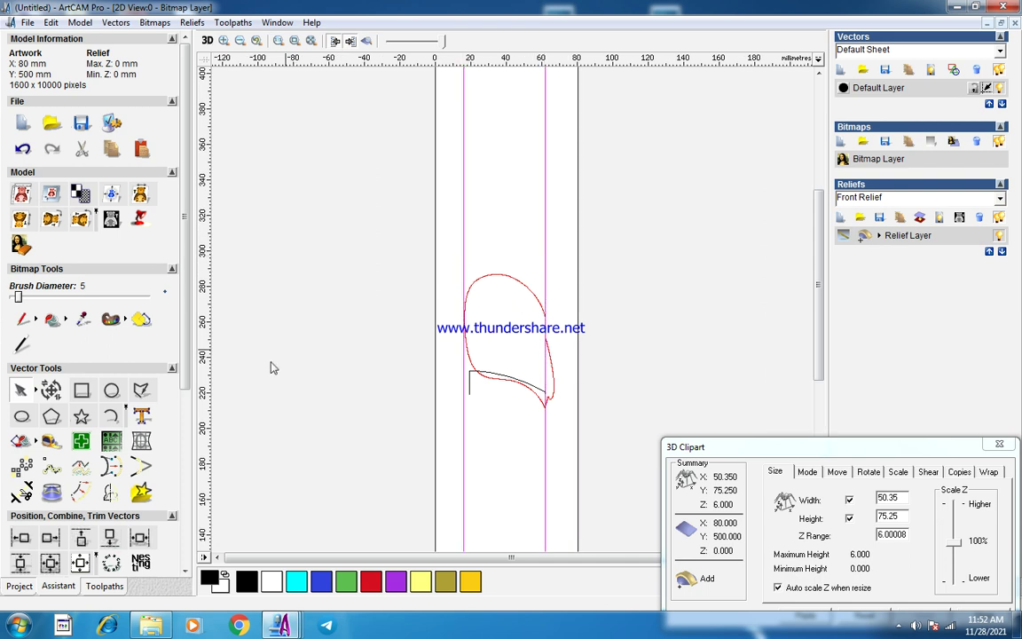
scroll(188, 337, "down", 5)
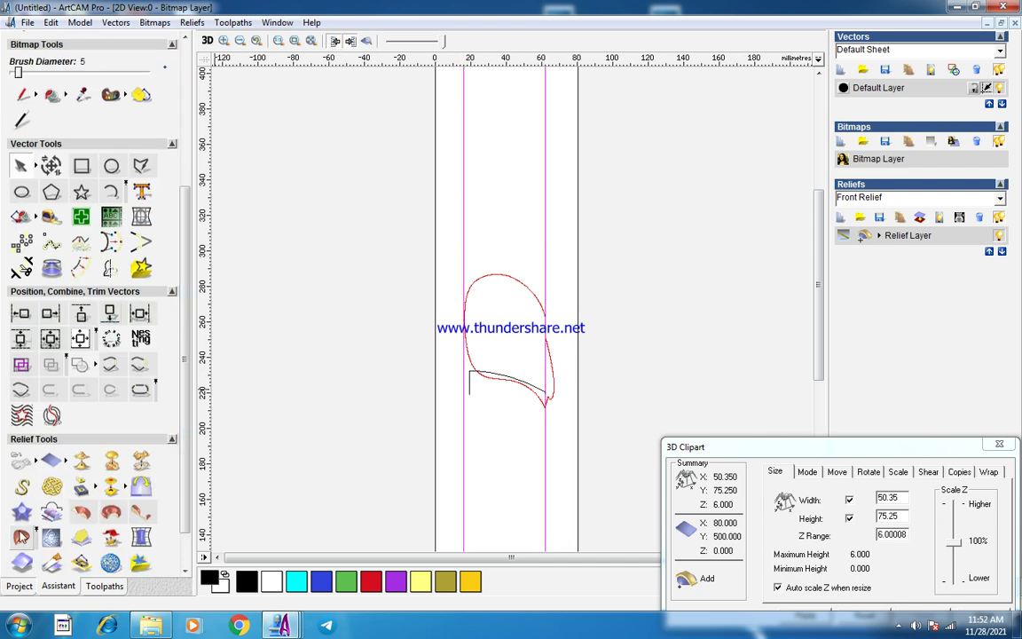
left_click(21, 484)
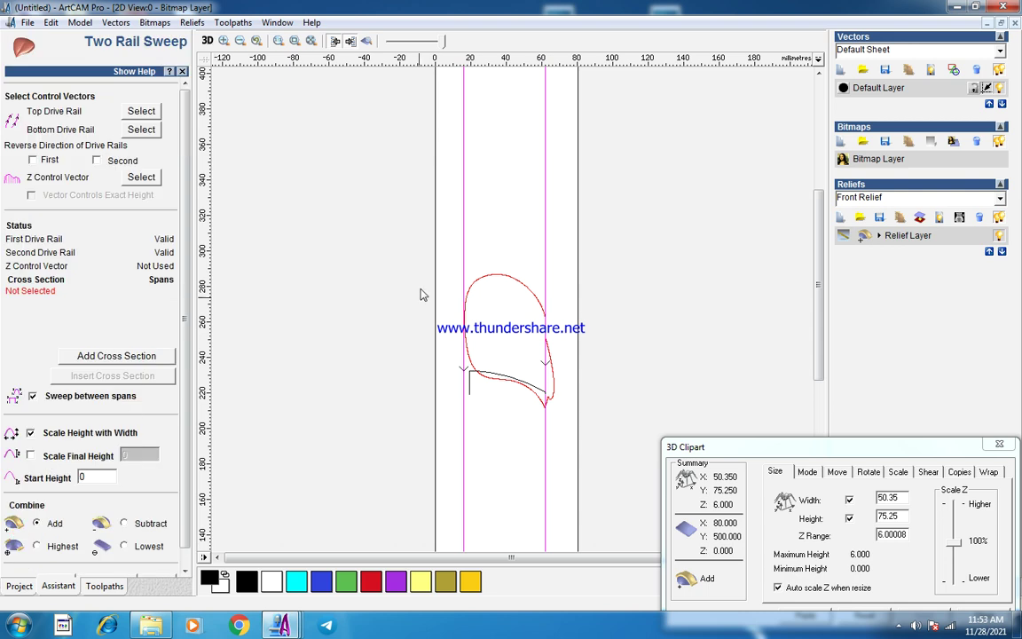
left_click(499, 379)
left_click(116, 356)
Calculate the sweep with Scale Height with Width off, a final height of 5 and the Highest combine mode.
left_click(30, 433)
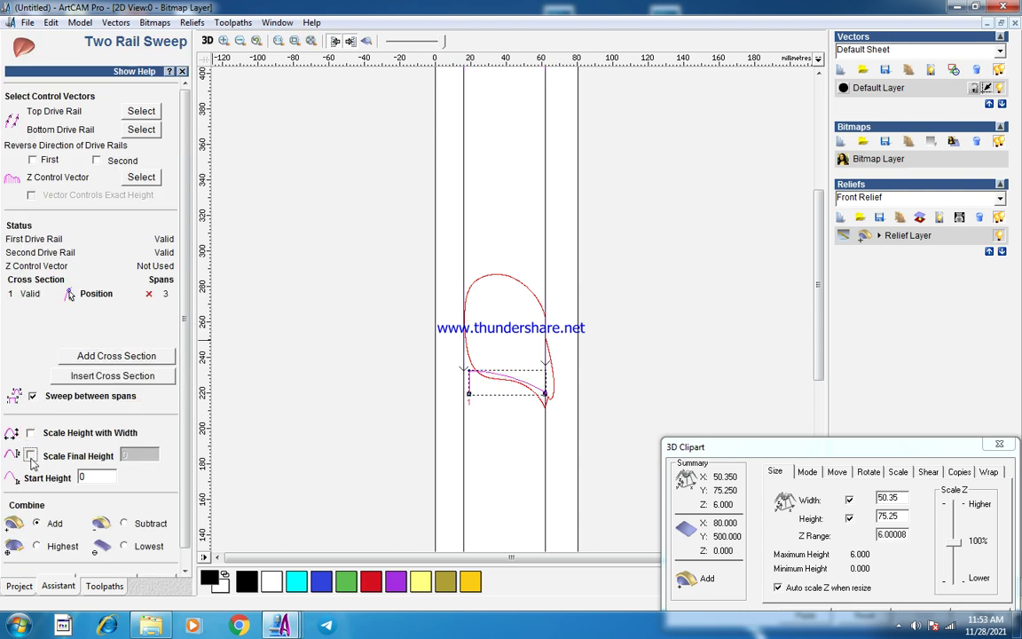
left_click(31, 456)
double_click(139, 455)
type("5")
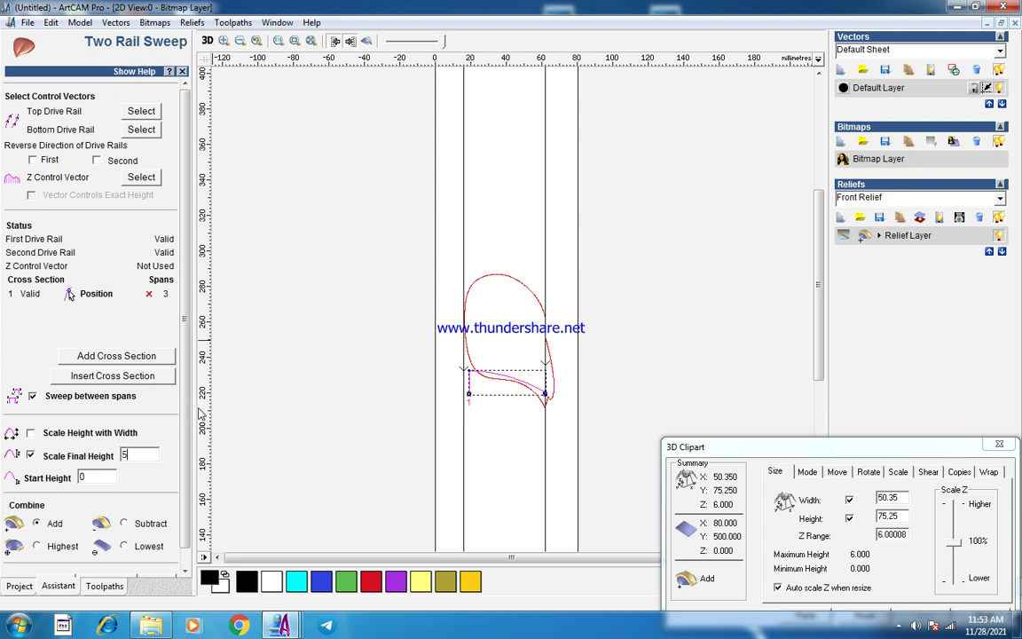
left_click(36, 546)
scroll(189, 453, "down", 1)
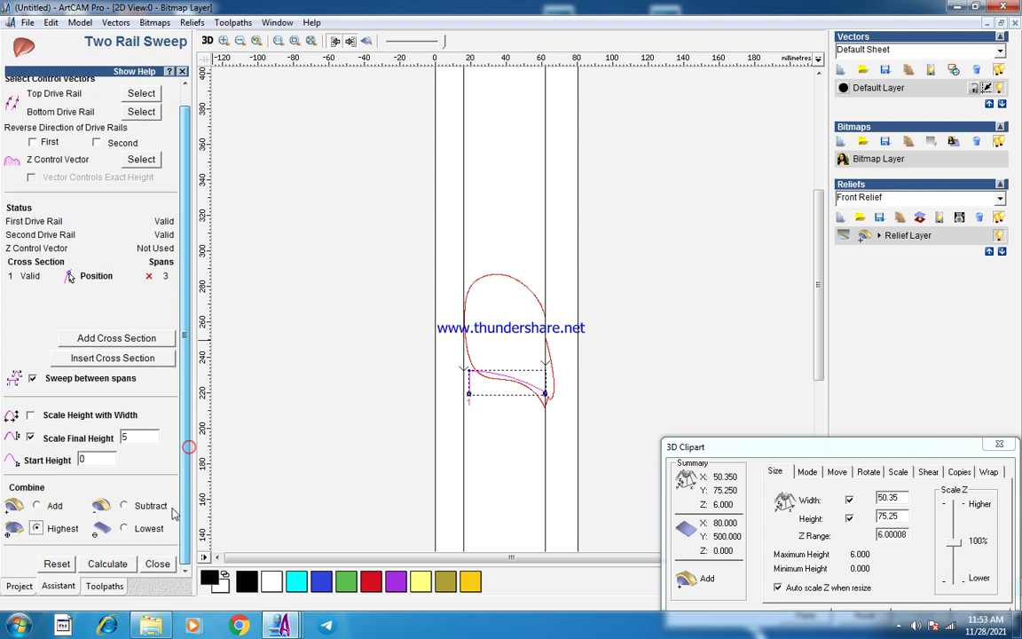
left_click(92, 565)
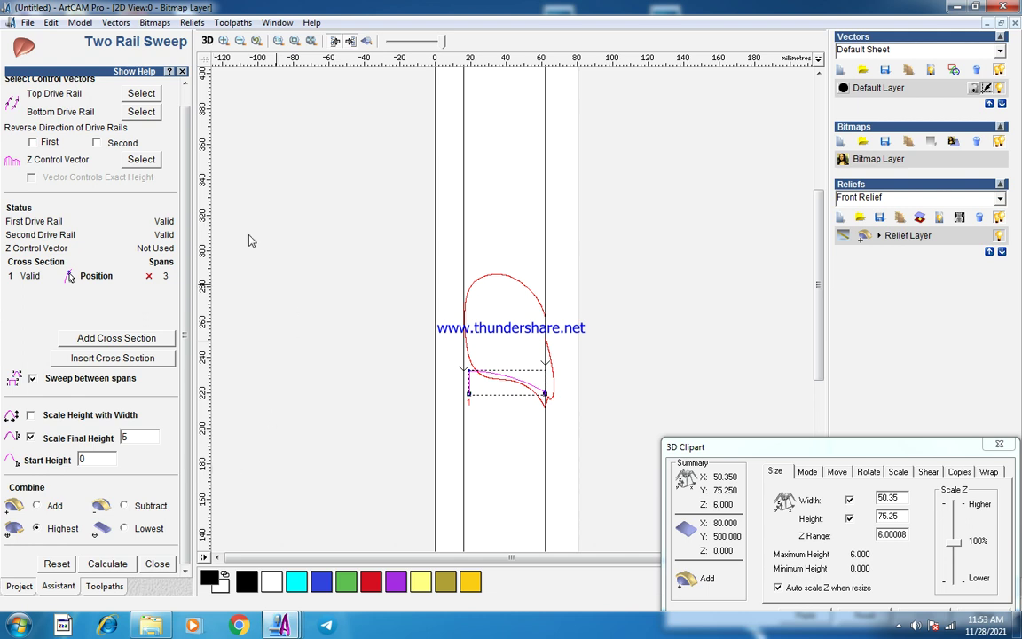
Show the relief preview in the 2D view and close the Two Rail Sweep tool.
left_click(370, 45)
scroll(458, 219, "down", 2)
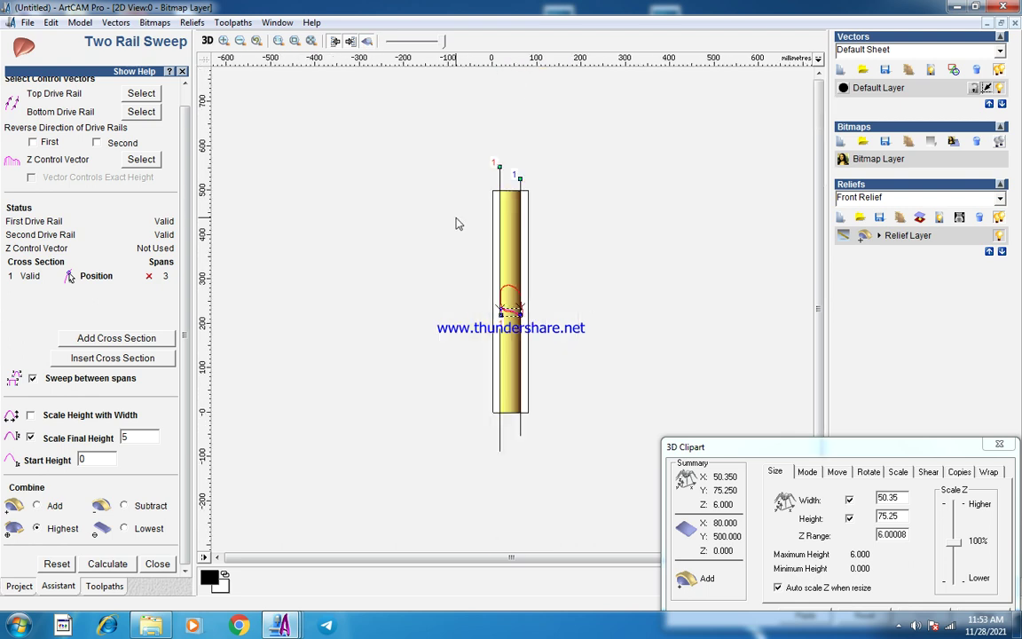
scroll(504, 324, "up", 2)
left_click(158, 566)
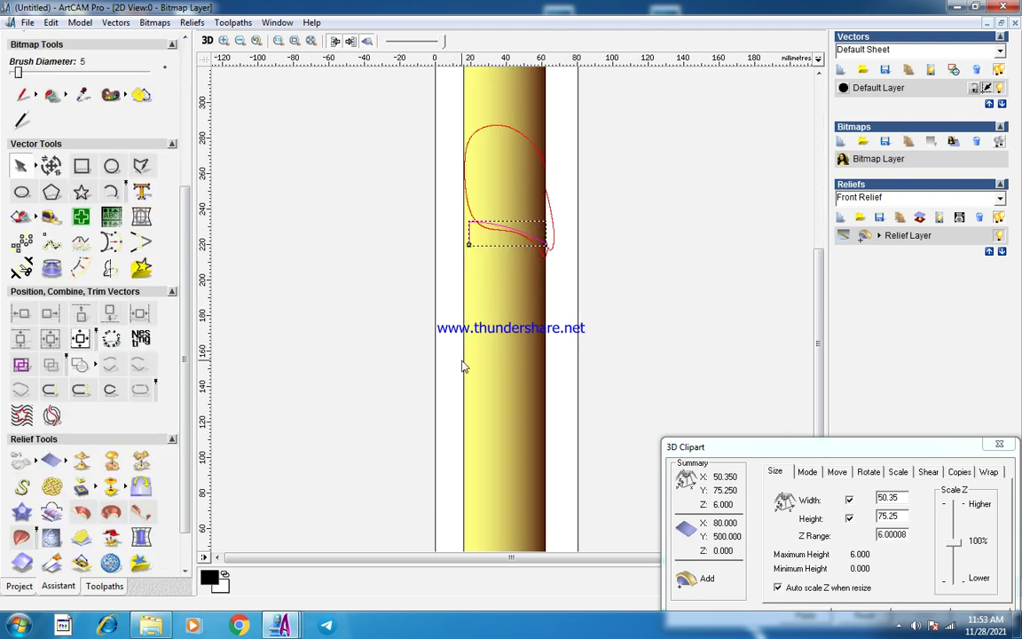
scroll(523, 190, "up", 3)
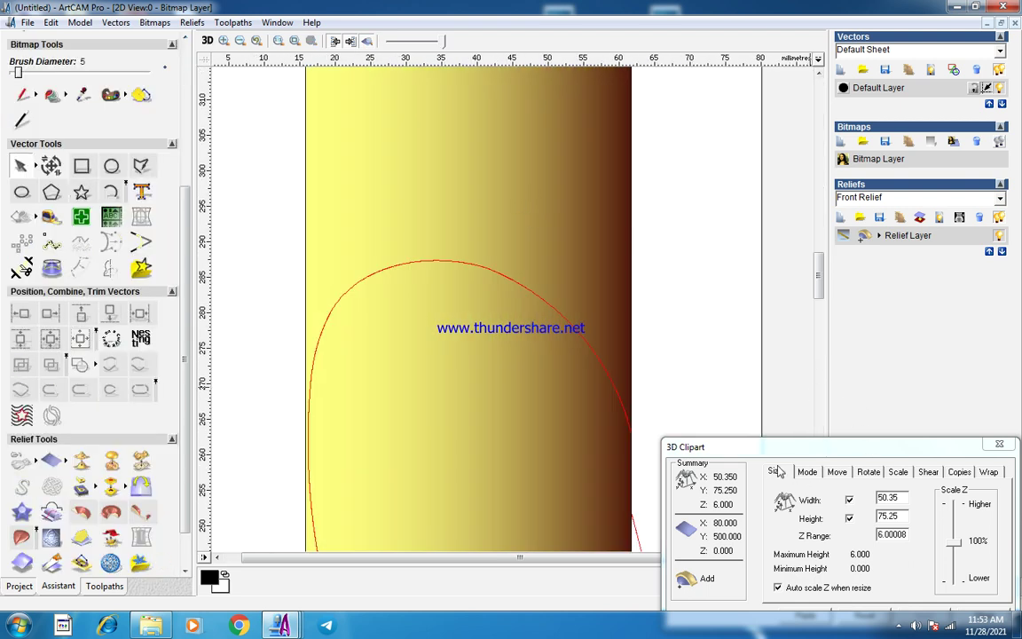
Paste the leaf clipart onto the swept base in Add mode and move the 3D Clipart dialog out of the way.
left_click(808, 471)
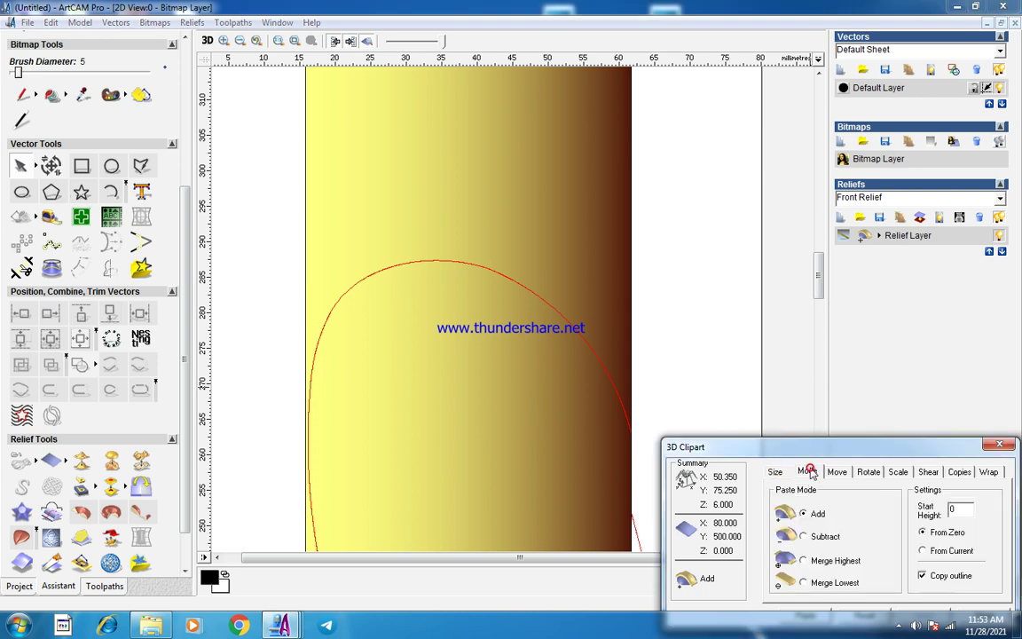
left_click(805, 515)
left_click_drag(814, 439, 812, 330)
left_click(803, 502)
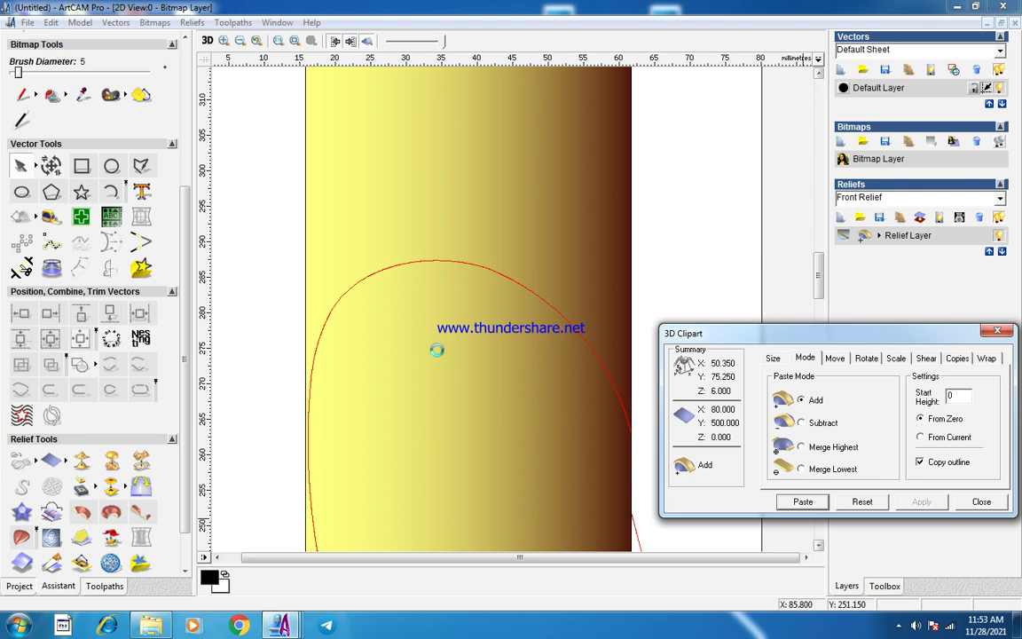
left_click(479, 355)
scroll(515, 366, "down", 2)
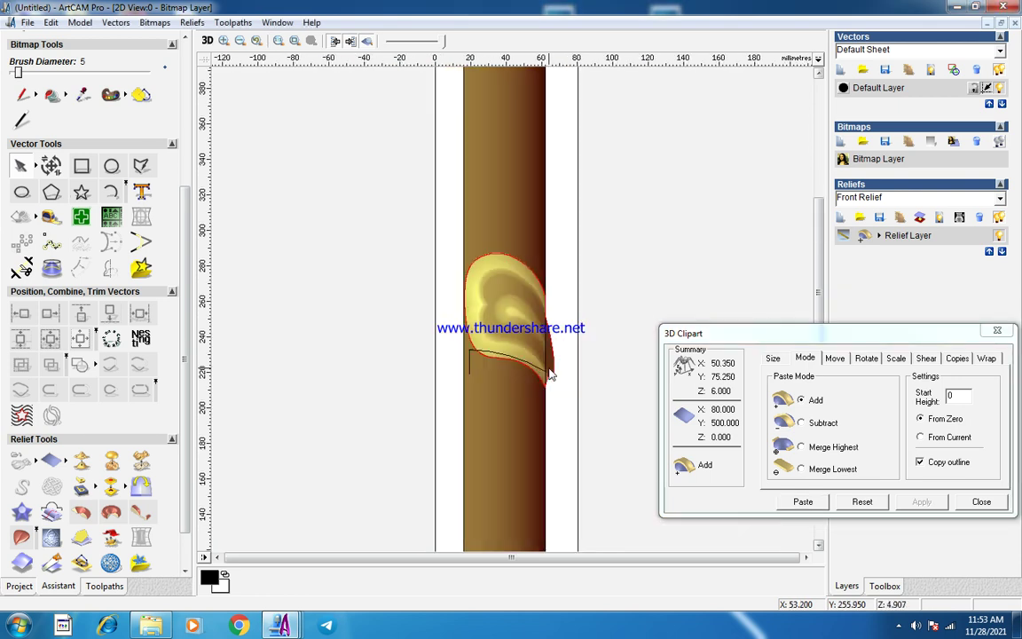
left_click_drag(726, 336, 823, 460)
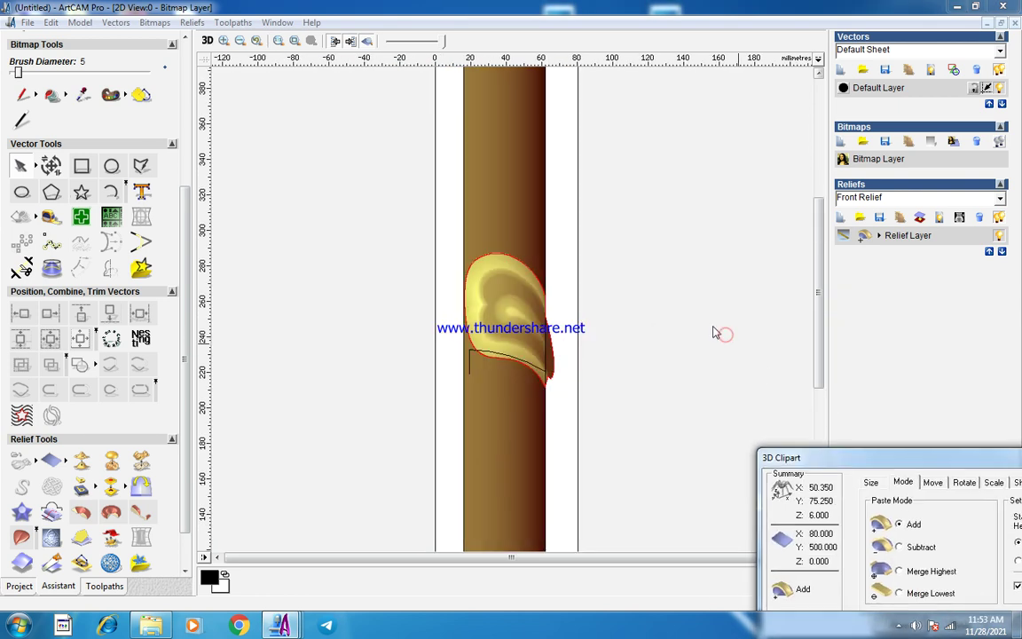
Examine the pasted leaf on the swept base up close in the 3D view.
left_click(207, 41)
scroll(551, 342, "up", 3)
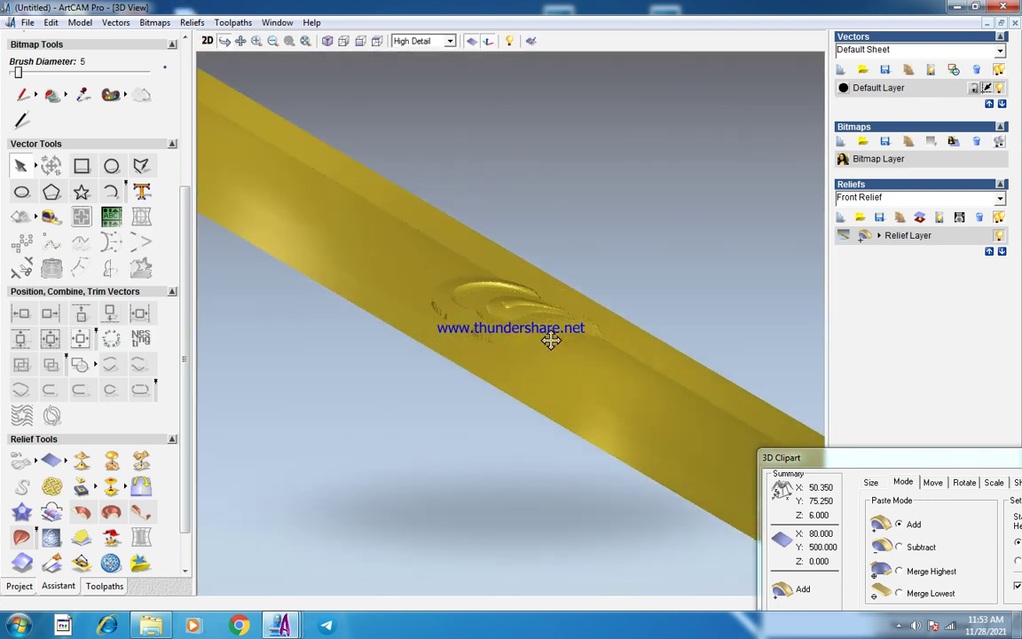
scroll(551, 342, "up", 3)
left_click_drag(634, 315, 570, 278)
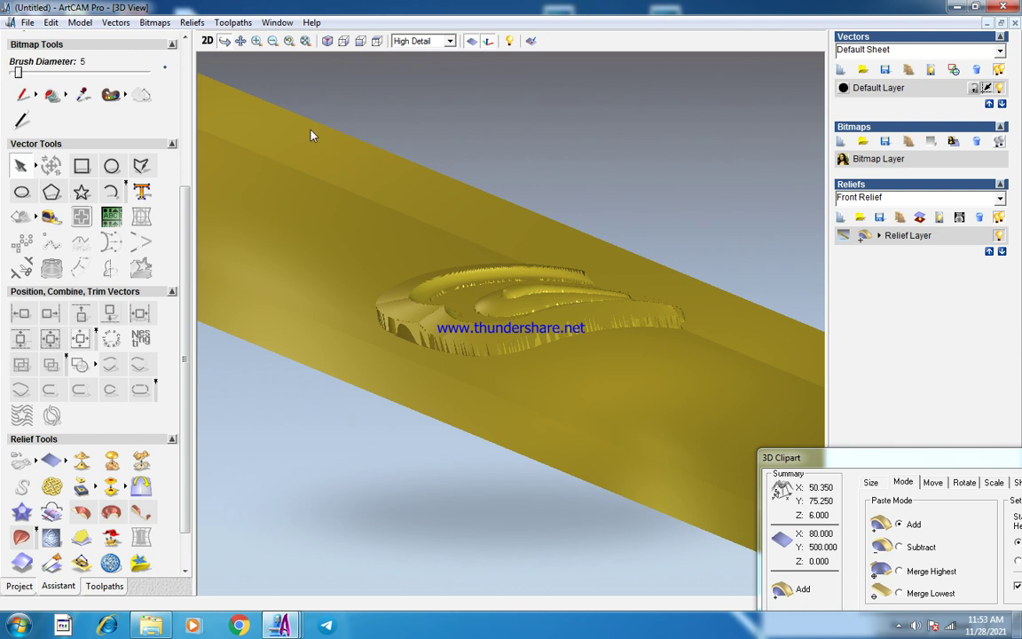
left_click(207, 41)
Examine the leaf's lower tip along the right guide line in the 2D view.
scroll(506, 266, "down", 2)
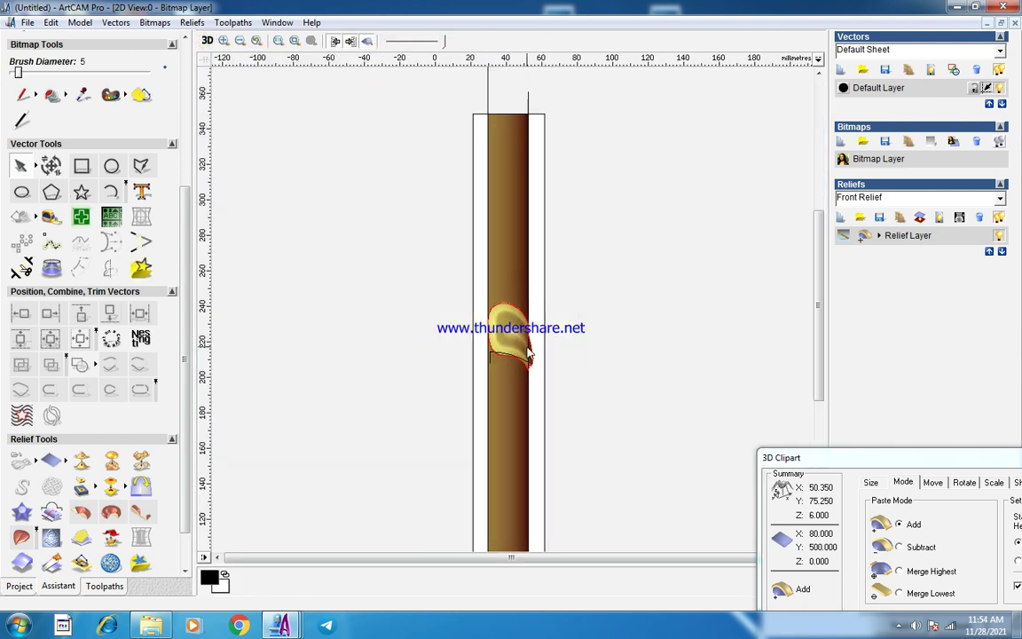
scroll(581, 245, "up", 5)
scroll(575, 296, "up", 4)
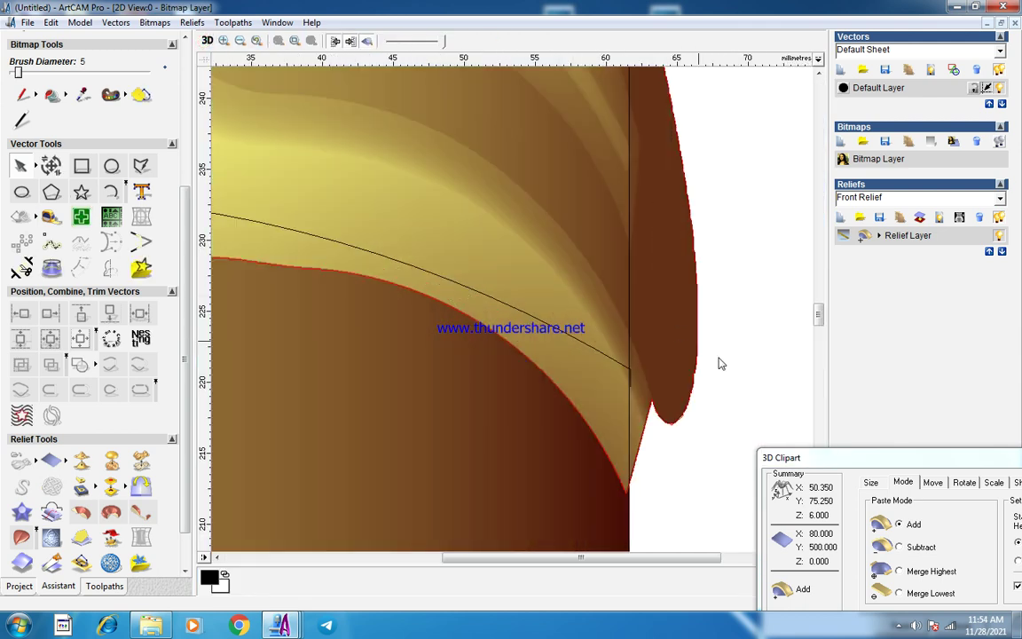
left_click_drag(850, 464, 818, 383)
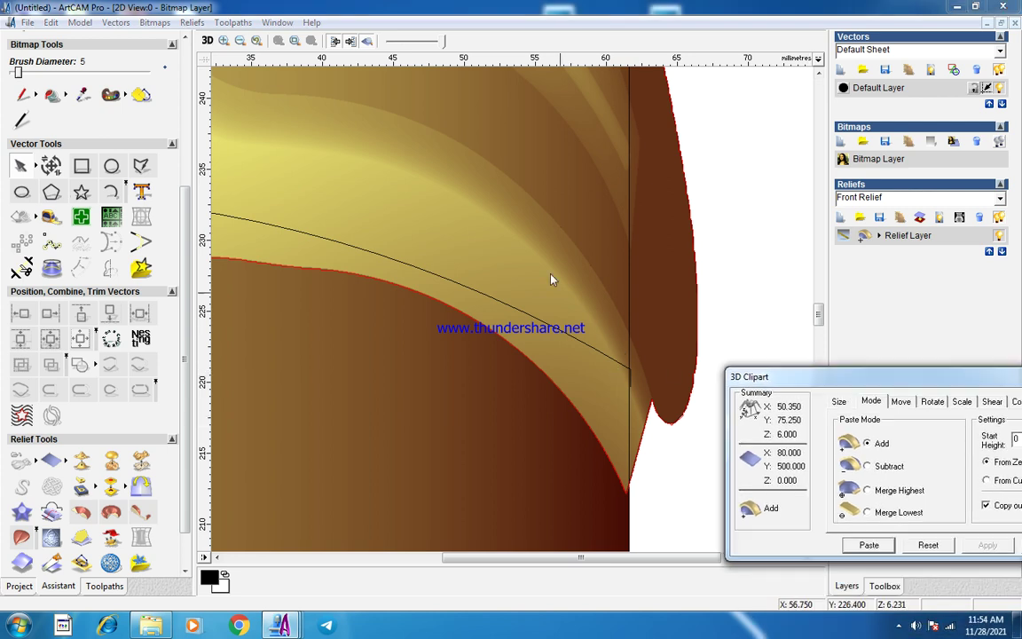
scroll(570, 376, "up", 4)
scroll(628, 344, "down", 10)
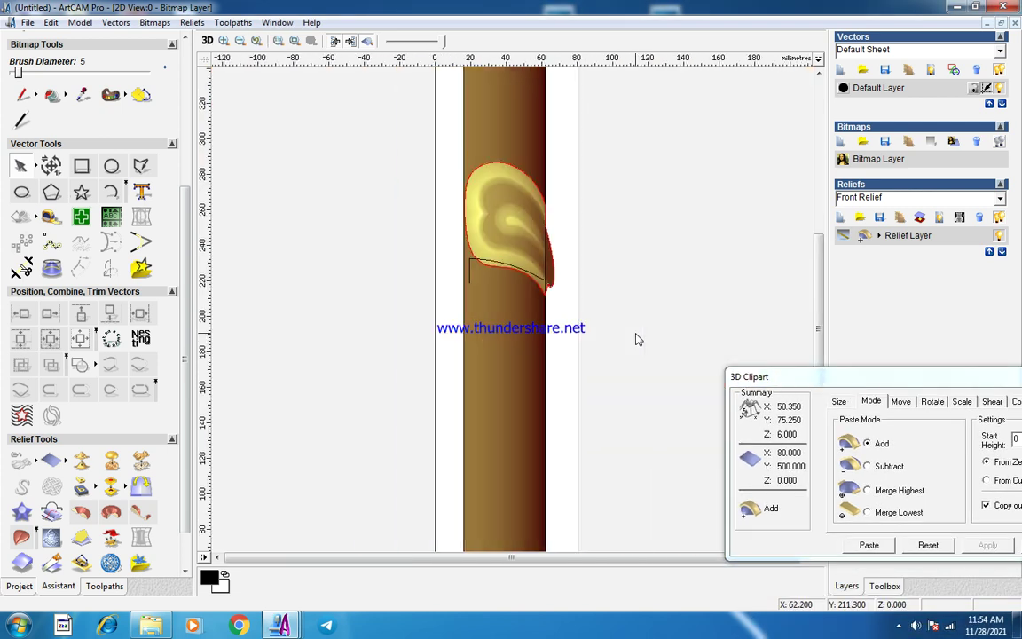
scroll(478, 220, "up", 2)
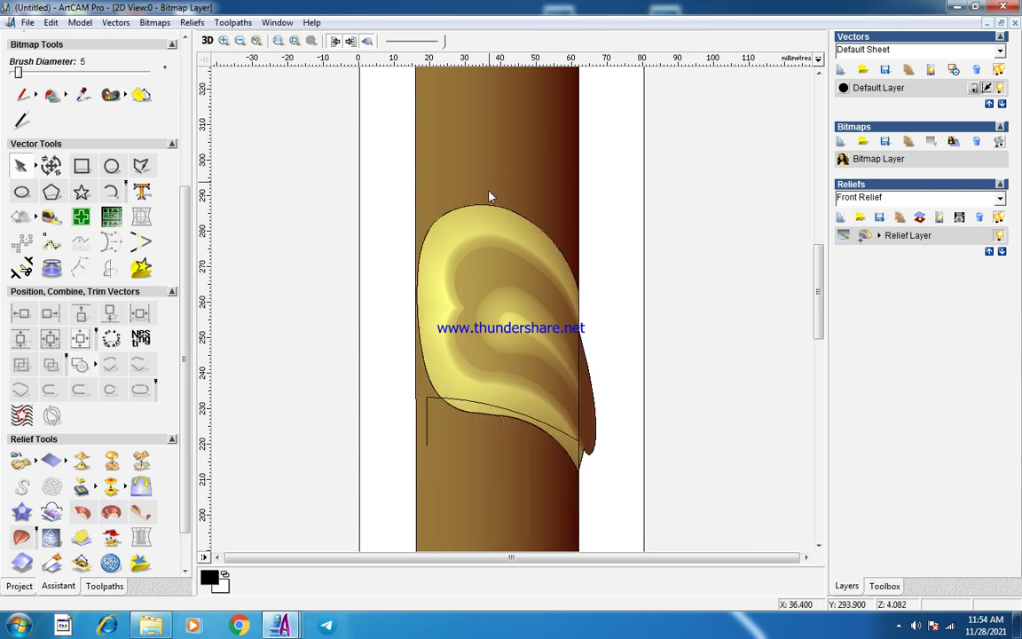
Zero the rest of the relief outside the leaf outline with the Shape Editor.
left_click(480, 206)
right_click(480, 207)
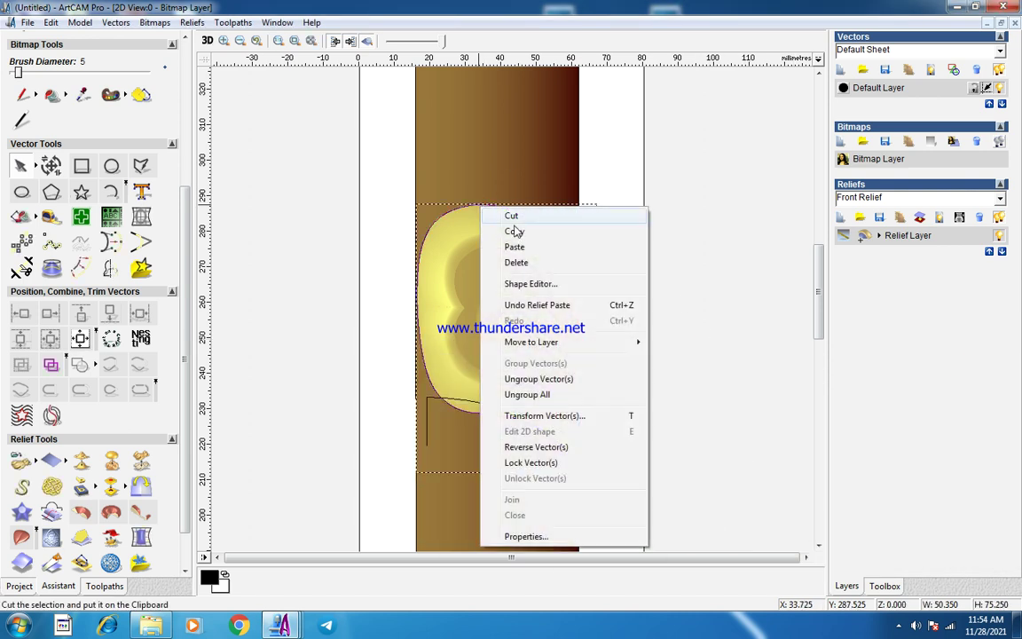
left_click(554, 284)
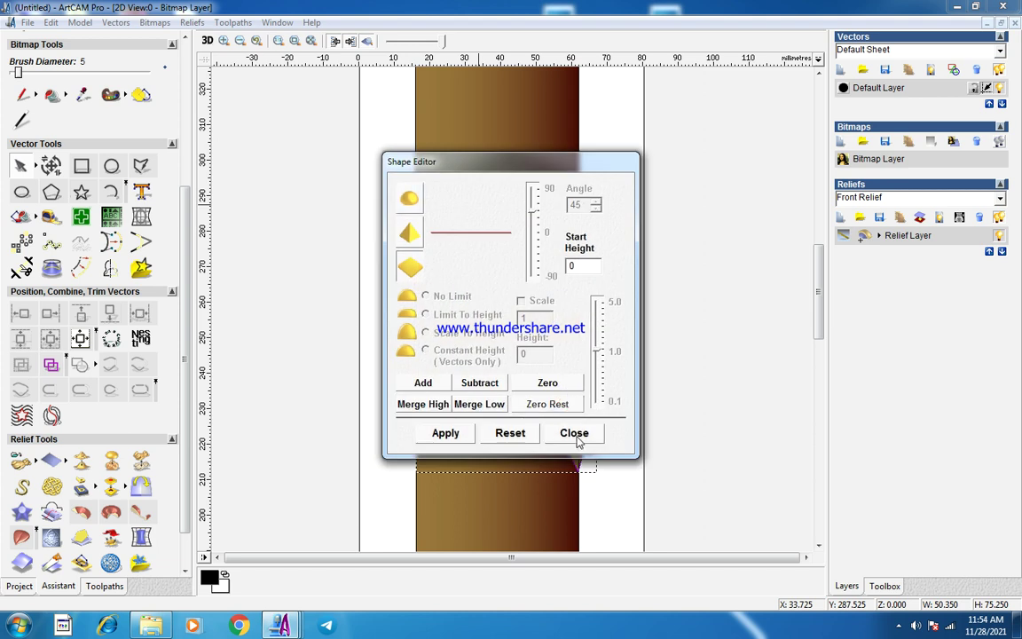
left_click(574, 433)
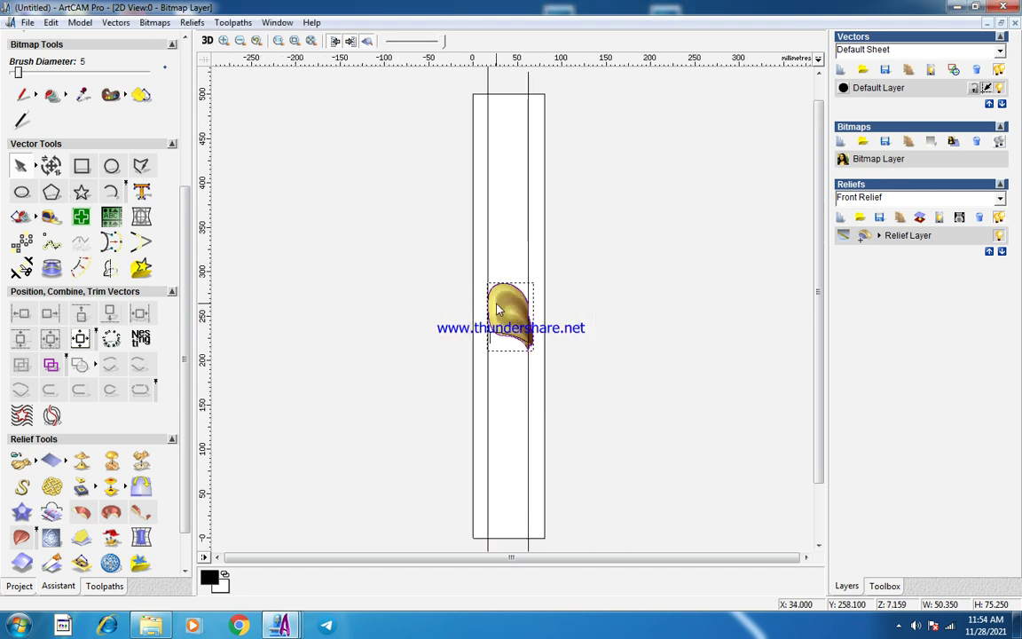
Save the model as Jai177 in the Jai folder.
left_click(27, 23)
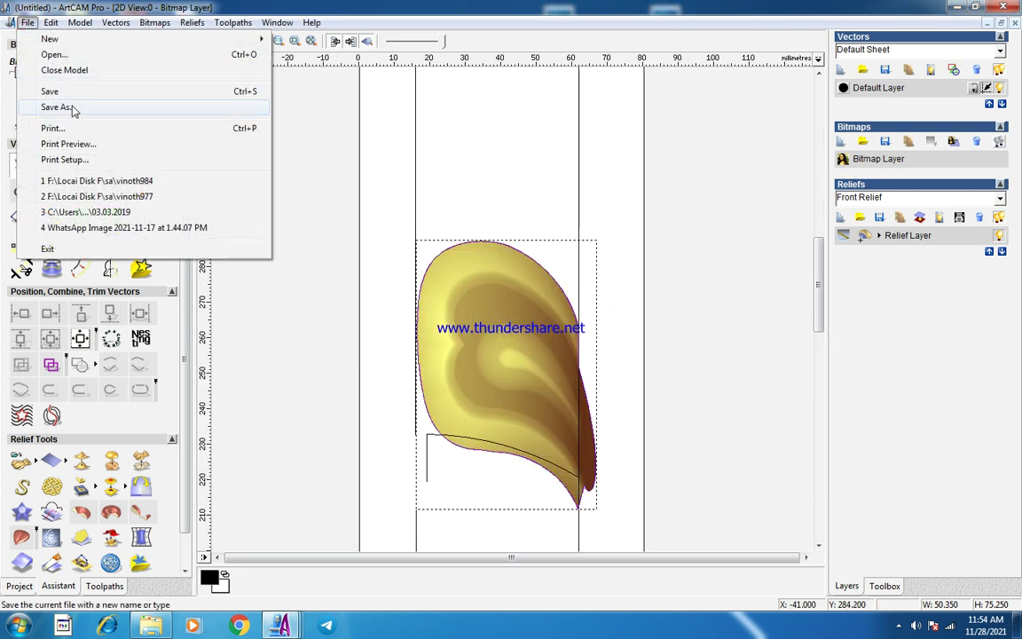
left_click(55, 107)
left_click_drag(705, 229, 706, 520)
left_click(443, 497)
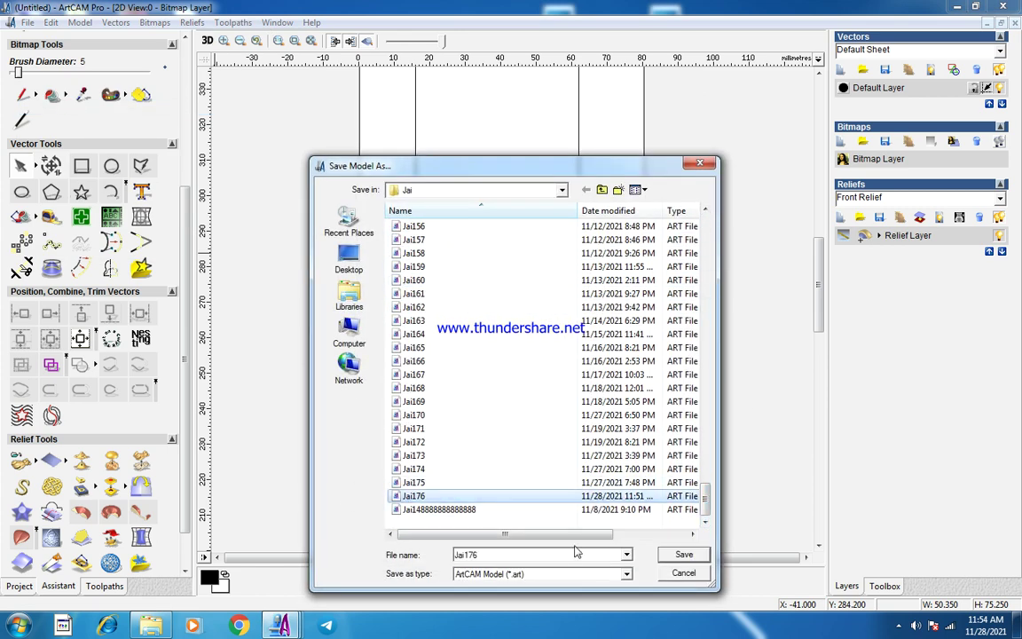
left_click(528, 553)
left_click(531, 554)
key("BackSpace")
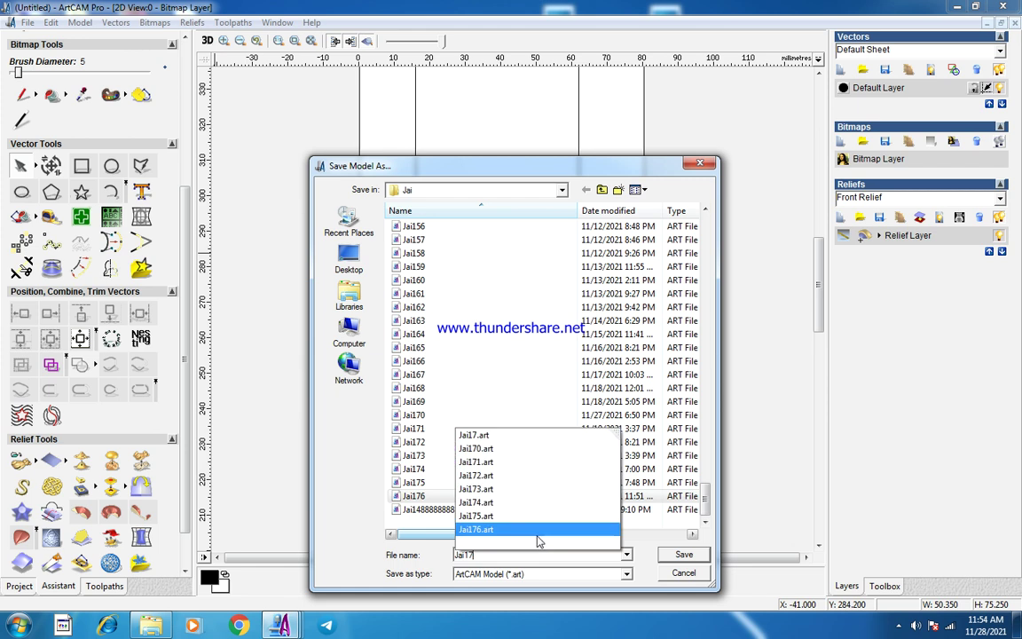
type("7")
left_click(682, 554)
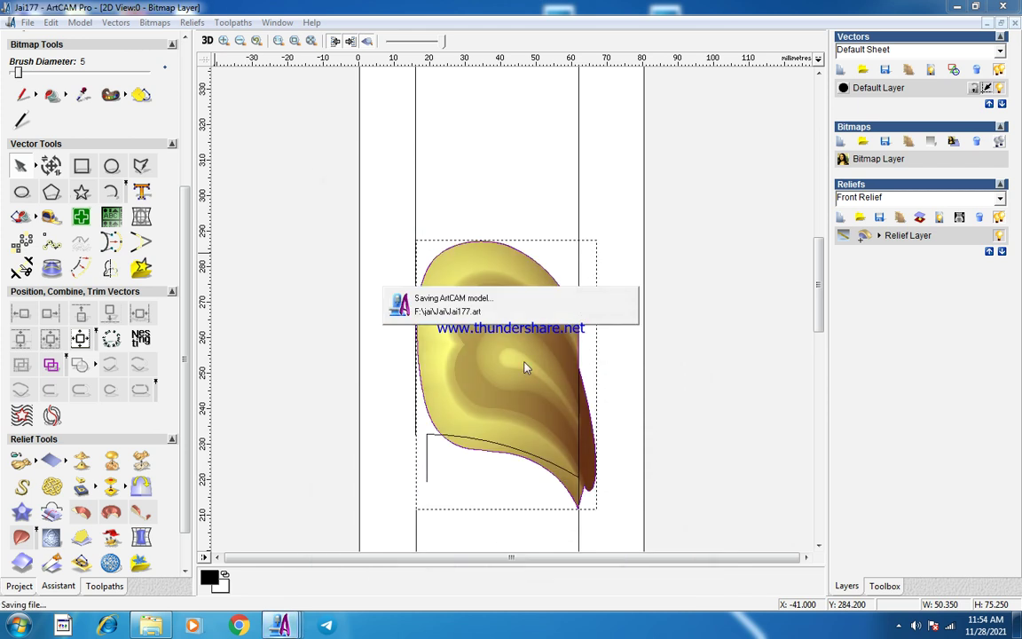
Load the newly saved leaf model as 3D clipart for pasting, using the ArtCAM Models (*.art) file type.
left_click(192, 22)
left_click(213, 91)
left_click(543, 444)
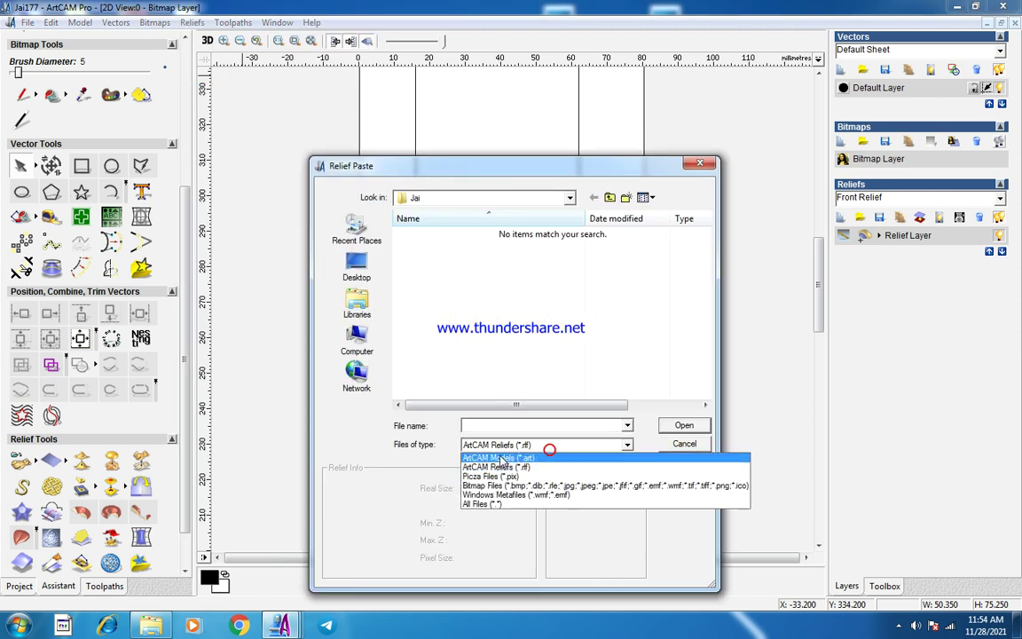
left_click(499, 455)
left_click_drag(705, 229, 708, 397)
double_click(444, 368)
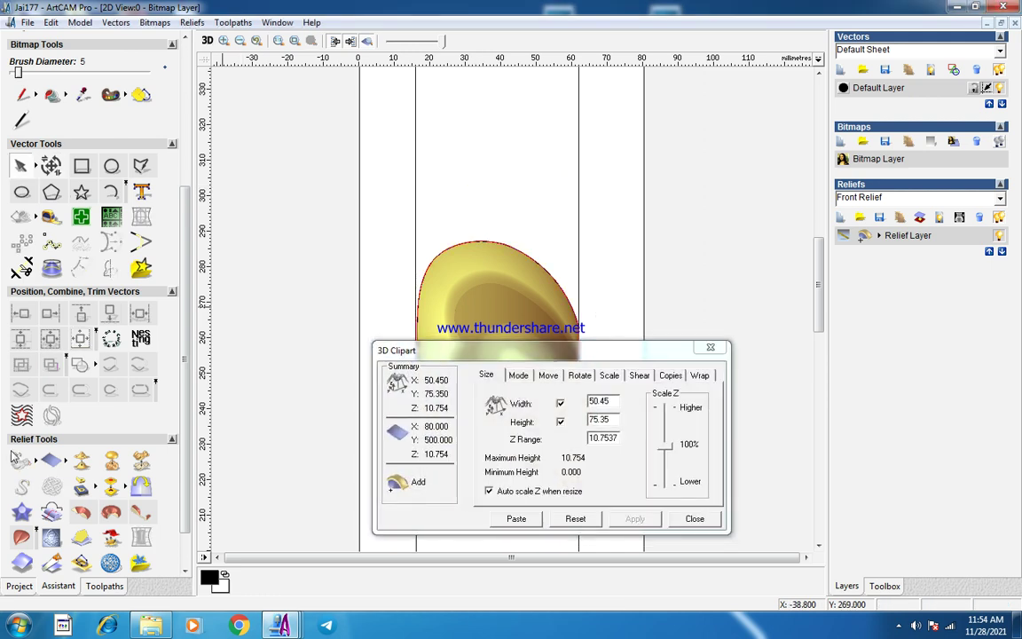
Clear the existing relief and set the leaf clipart's Z range to 10.
double_click(602, 437)
type("1")
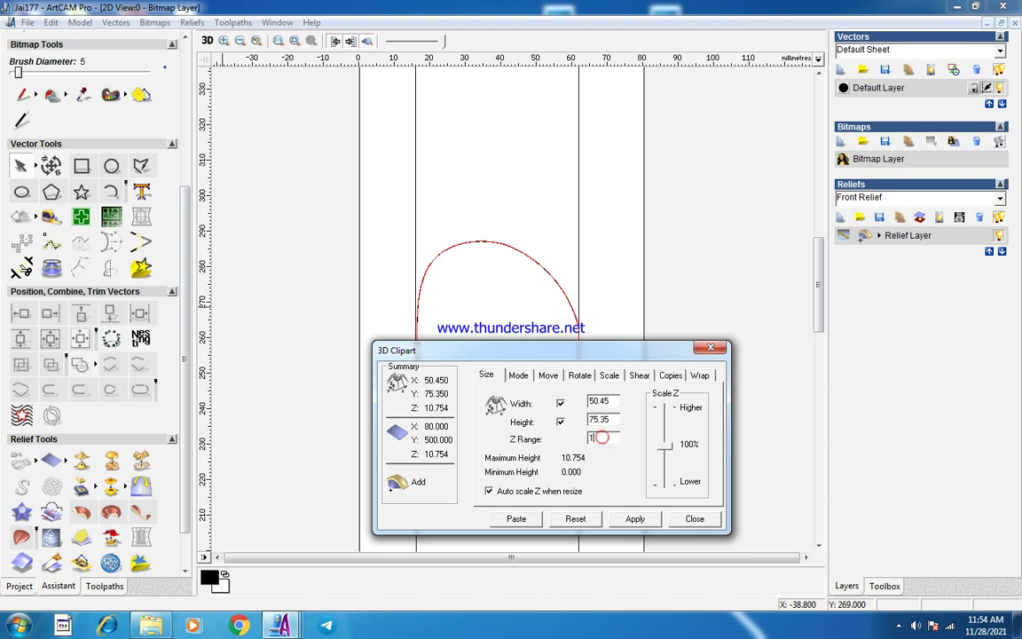
type("0")
left_click(634, 519)
Paste the leaf clipart with a start height of -5 in Merge Highest mode.
left_click(520, 376)
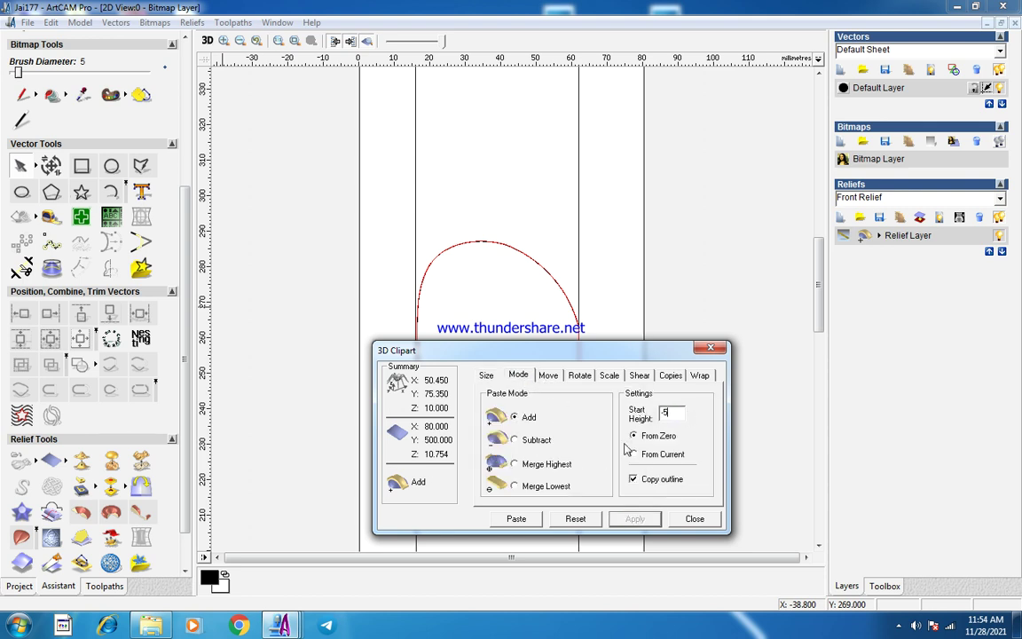
left_click(515, 464)
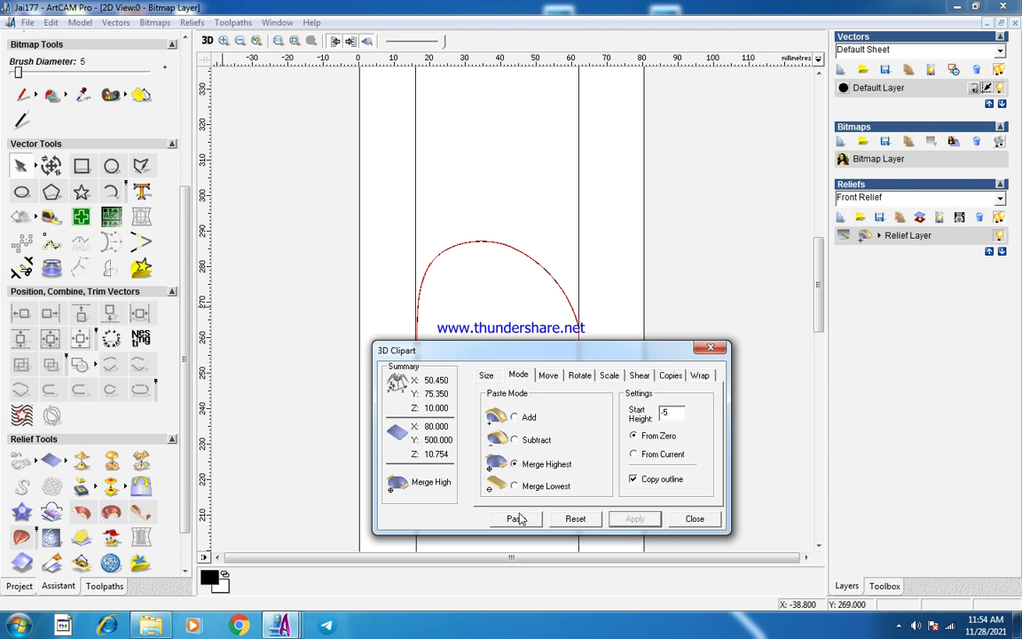
left_click(517, 519)
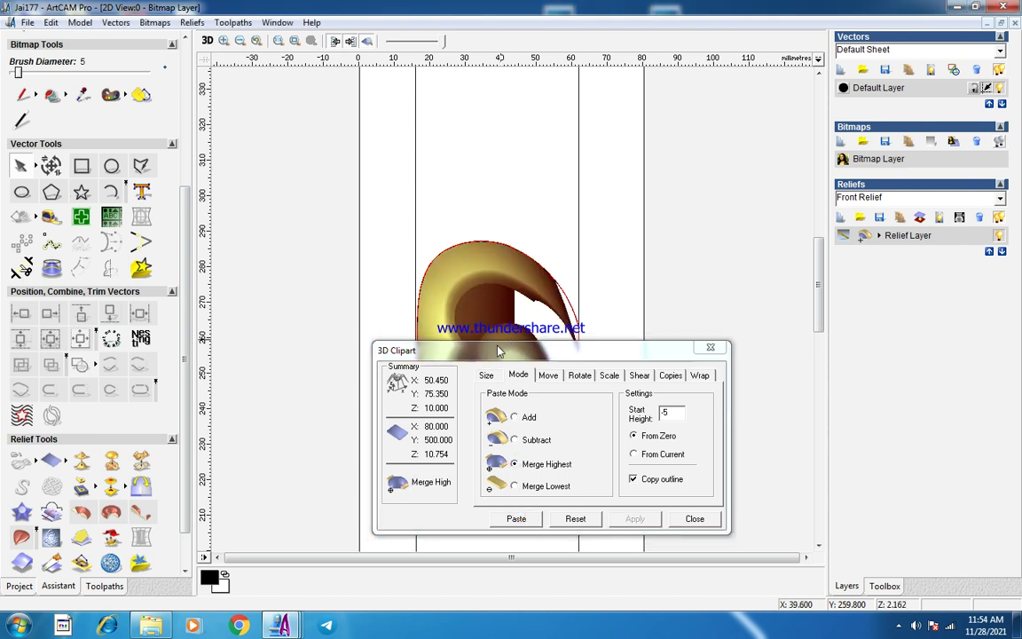
Undo the leaf paste and paste the clipart again with a start height of -3 in Merge Highest mode.
left_click_drag(500, 351, 732, 420)
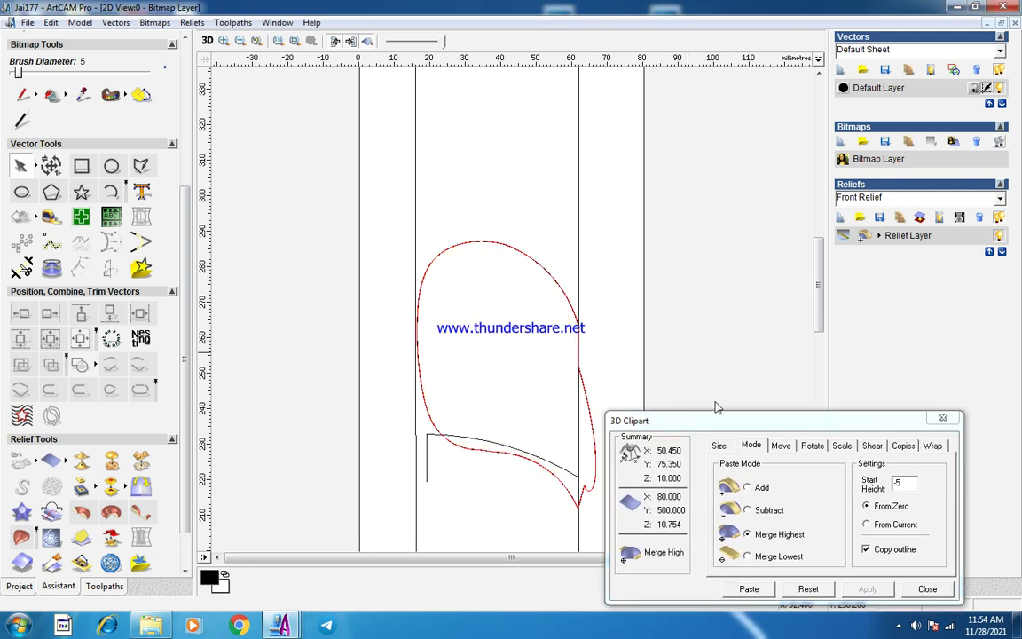
double_click(905, 483)
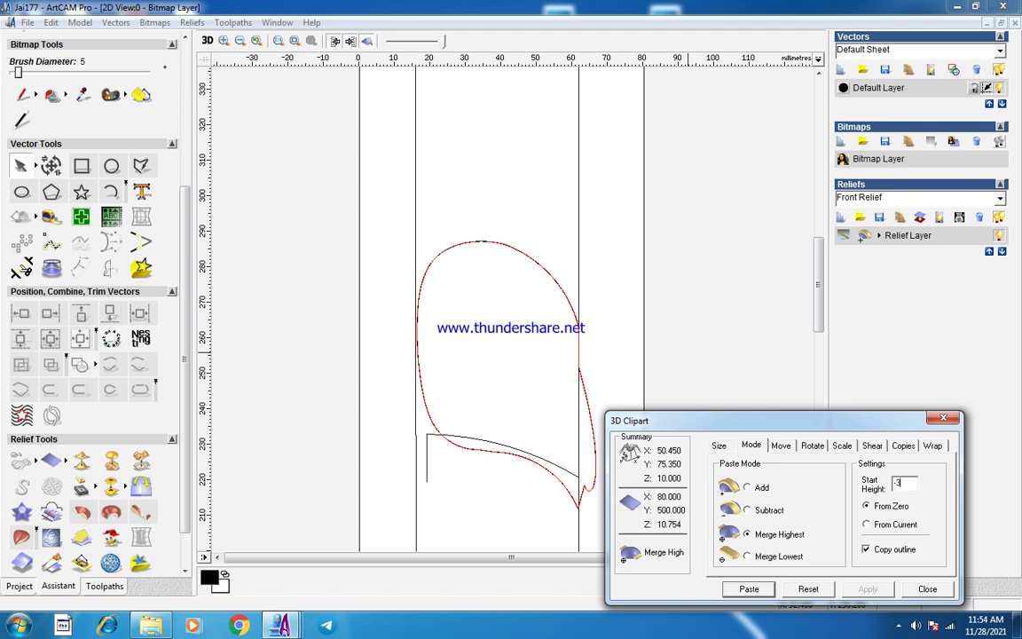
type("-3")
left_click(749, 590)
scroll(557, 381, "up", 1)
scroll(558, 366, "down", 1)
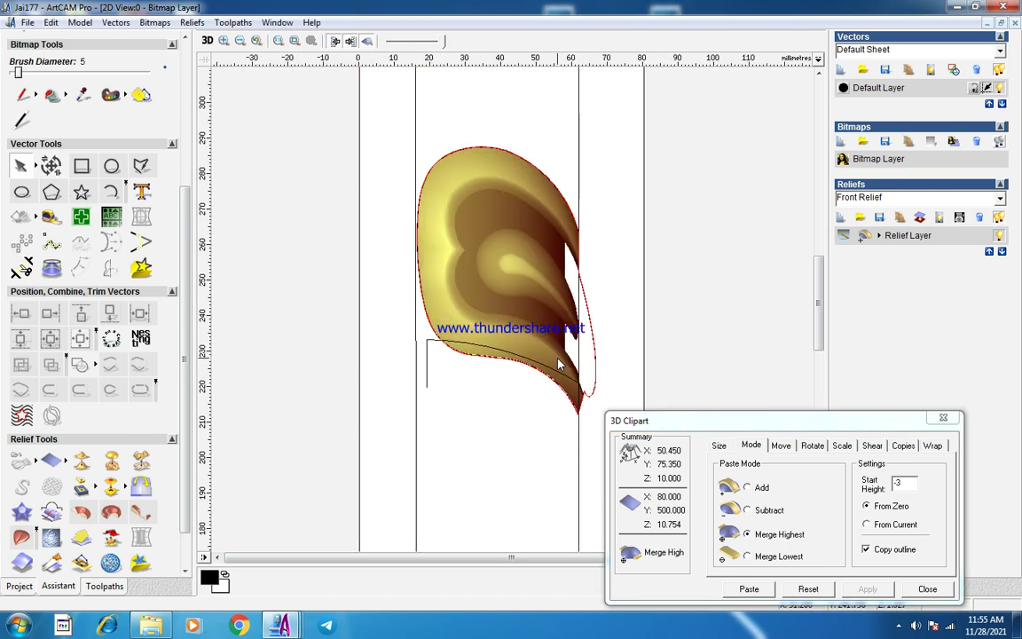
scroll(570, 314, "up", 3)
scroll(568, 310, "down", 1)
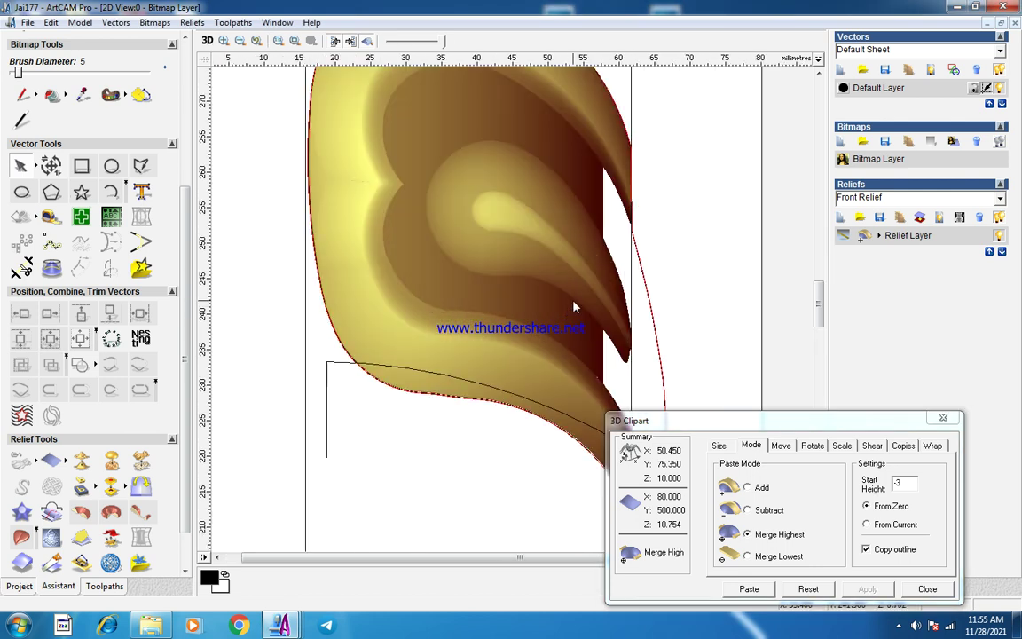
Replace the pasted leaf with a paste at a start height of -2 and inspect its edges.
left_click(910, 486)
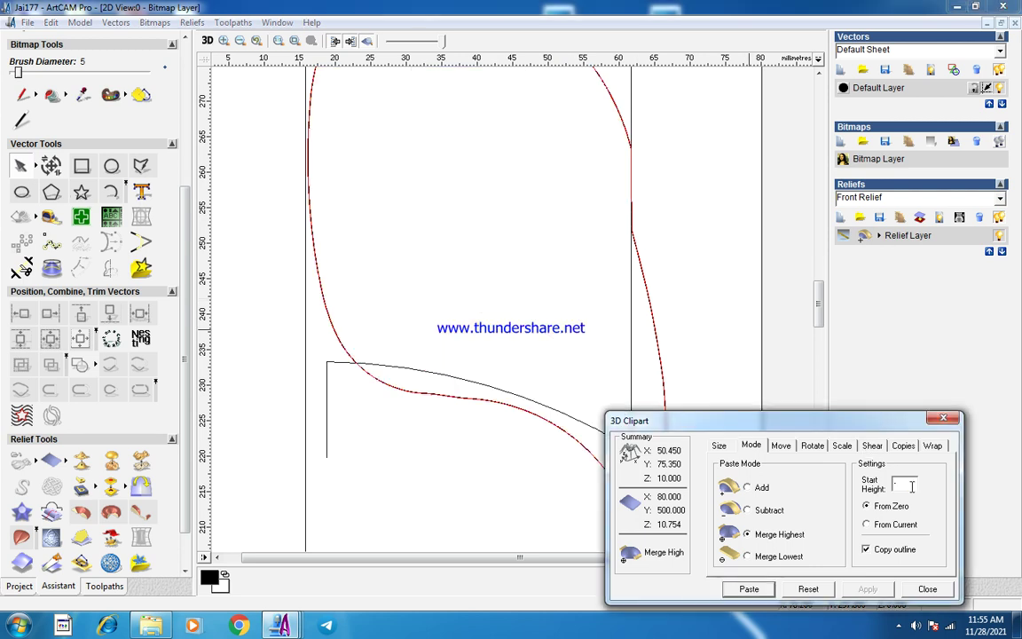
left_click(750, 587)
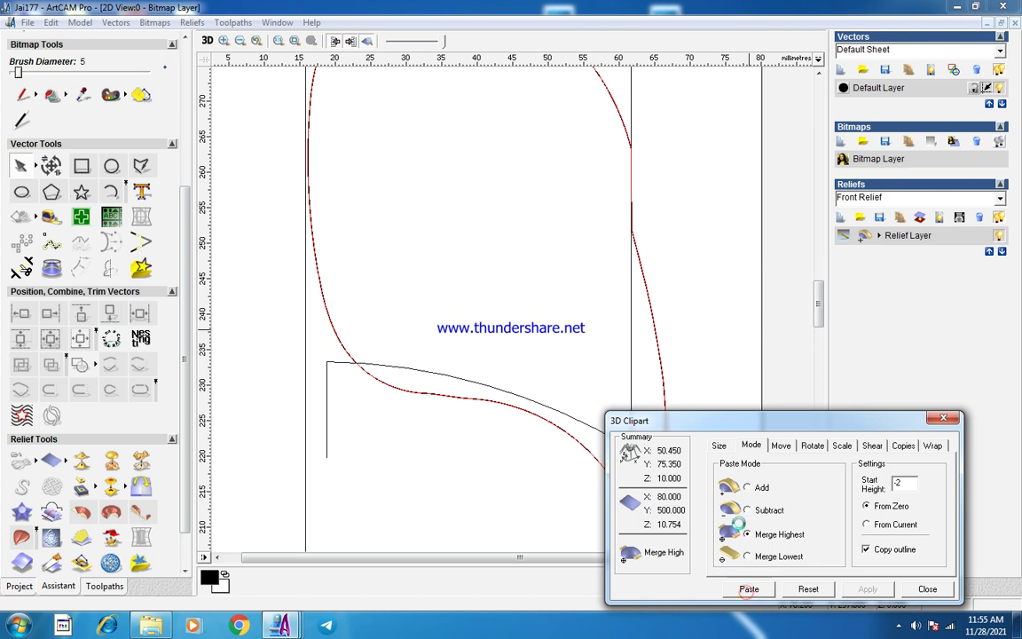
left_click(665, 281)
scroll(665, 281, "down", 1)
scroll(625, 346, "up", 6)
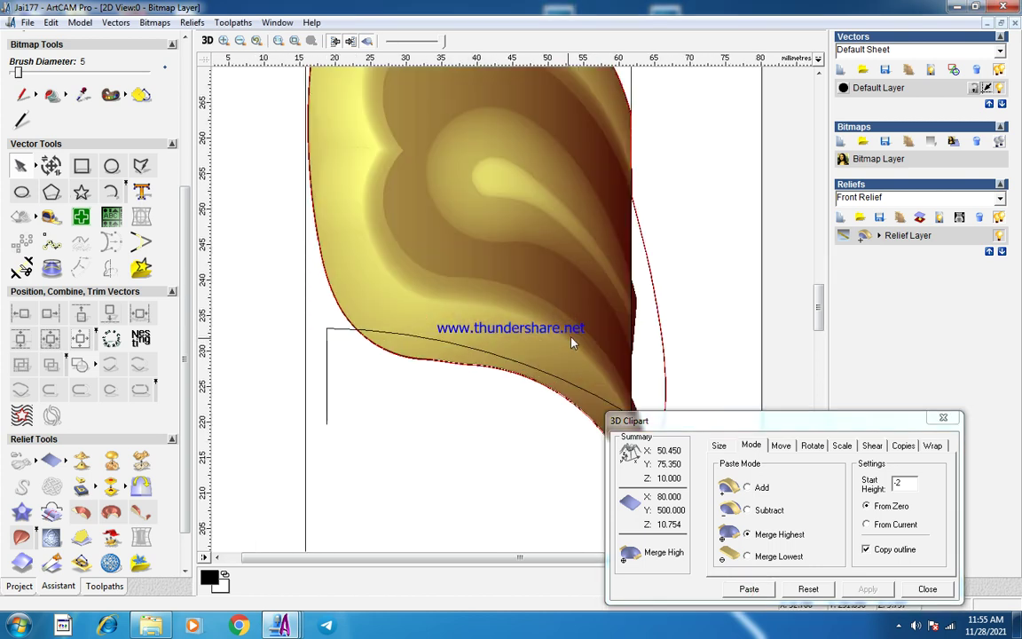
scroll(610, 330, "down", 3)
scroll(546, 291, "up", 2)
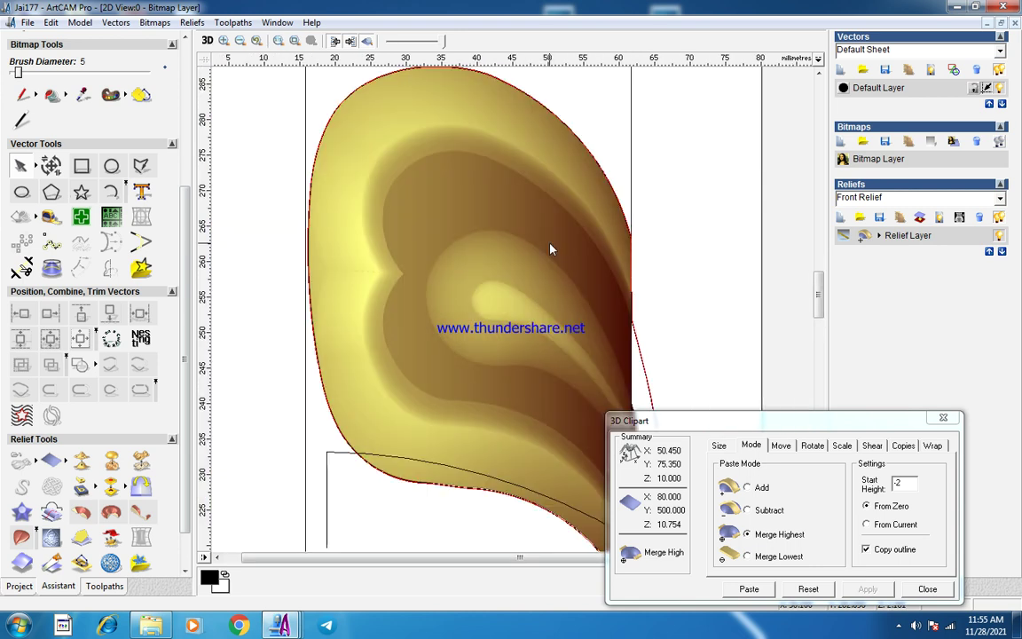
Try pasting the leaf clipart with a start height of -2.5 in place of the previous paste.
left_click(904, 482)
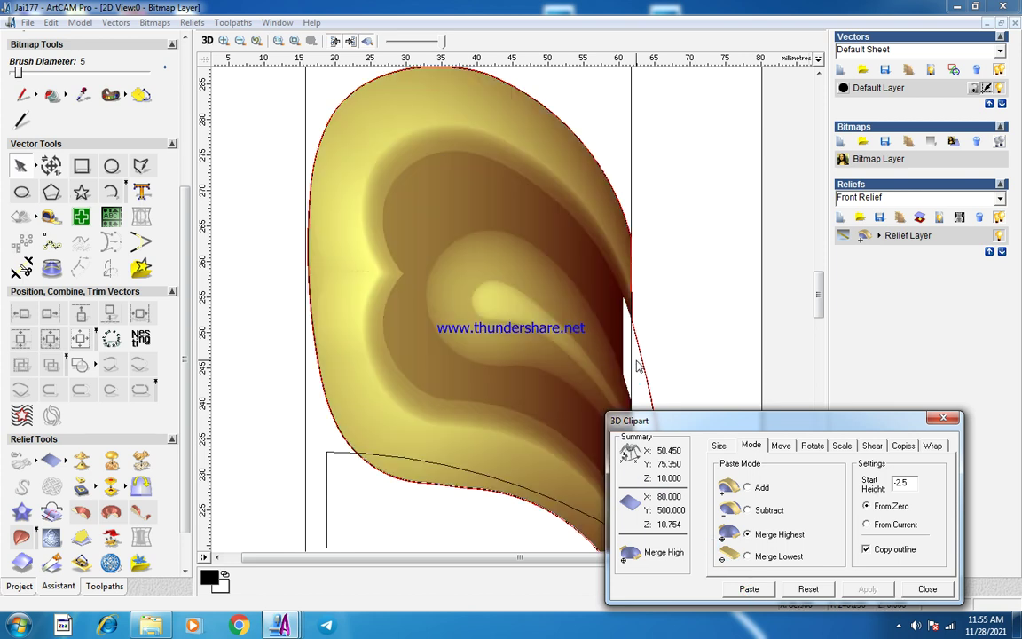
scroll(568, 346, "up", 2)
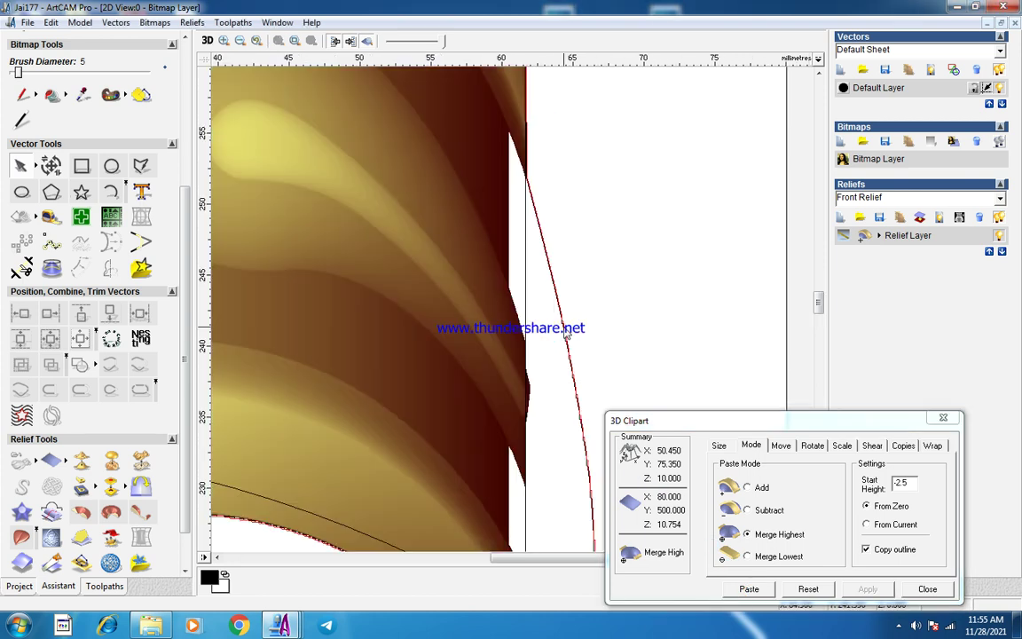
scroll(566, 335, "down", 2)
scroll(545, 266, "up", 1)
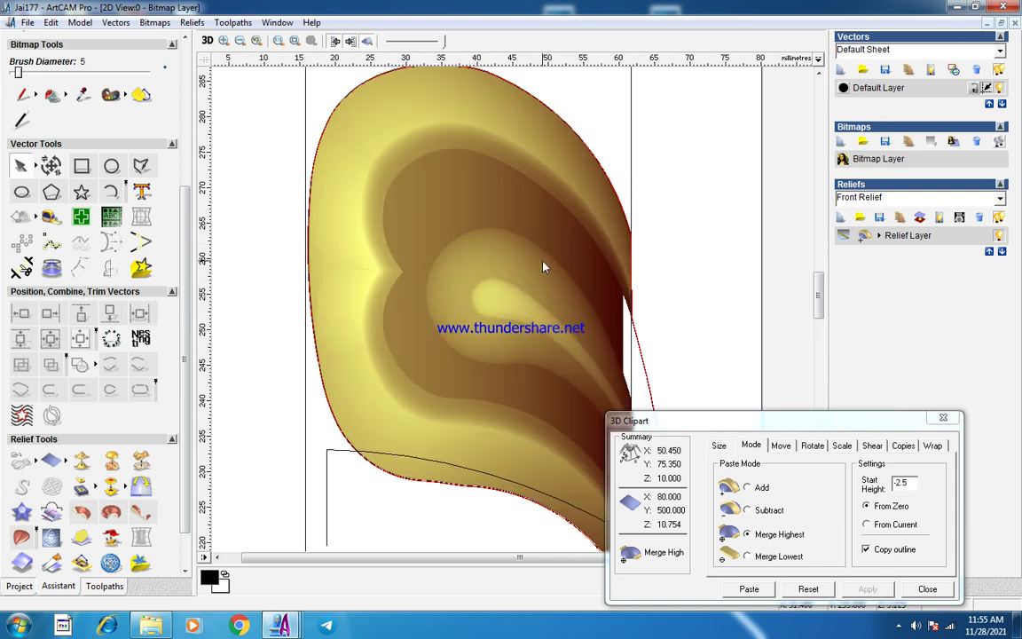
Undo the -2.5 paste and paste the leaf clipart with a start height of -2 in Merge Highest mode.
key("ctrl+z")
left_click(907, 485)
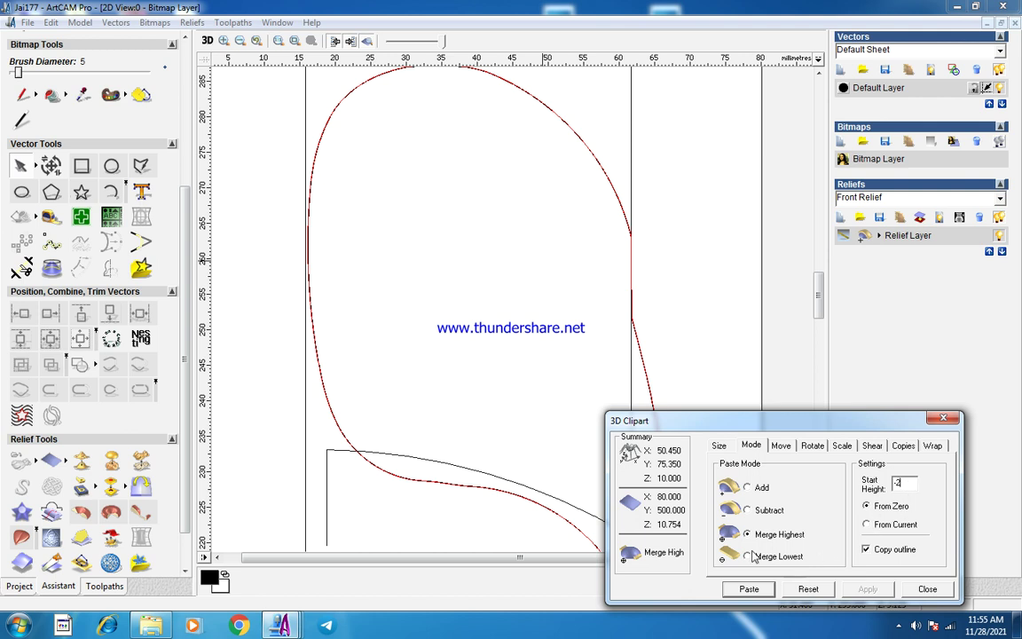
left_click(749, 588)
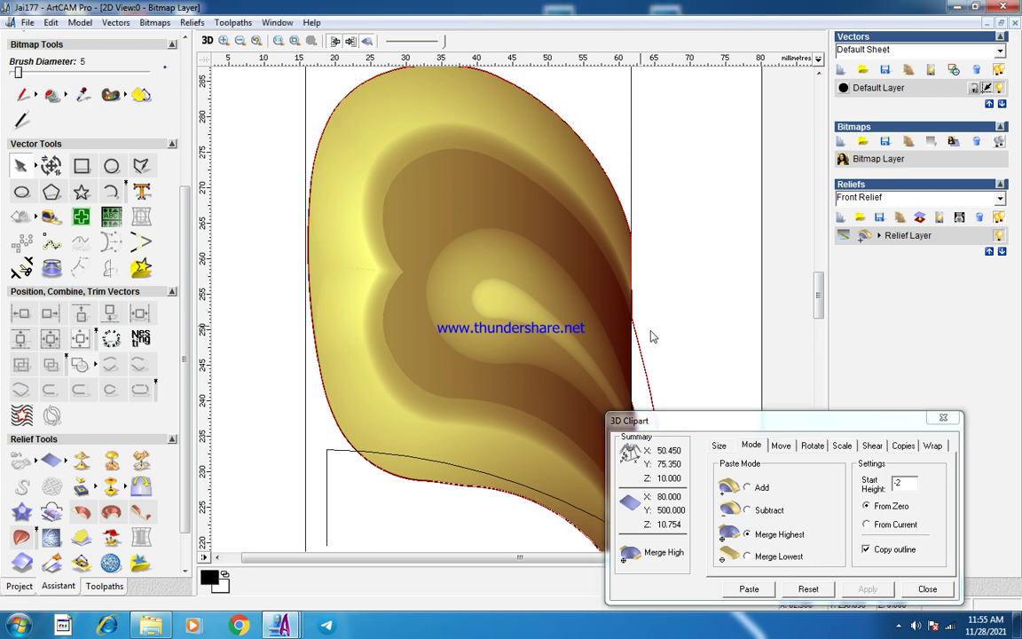
Scale the whole relief layer to a new height of 18 mm without preserving detail.
left_click_drag(733, 417, 808, 525)
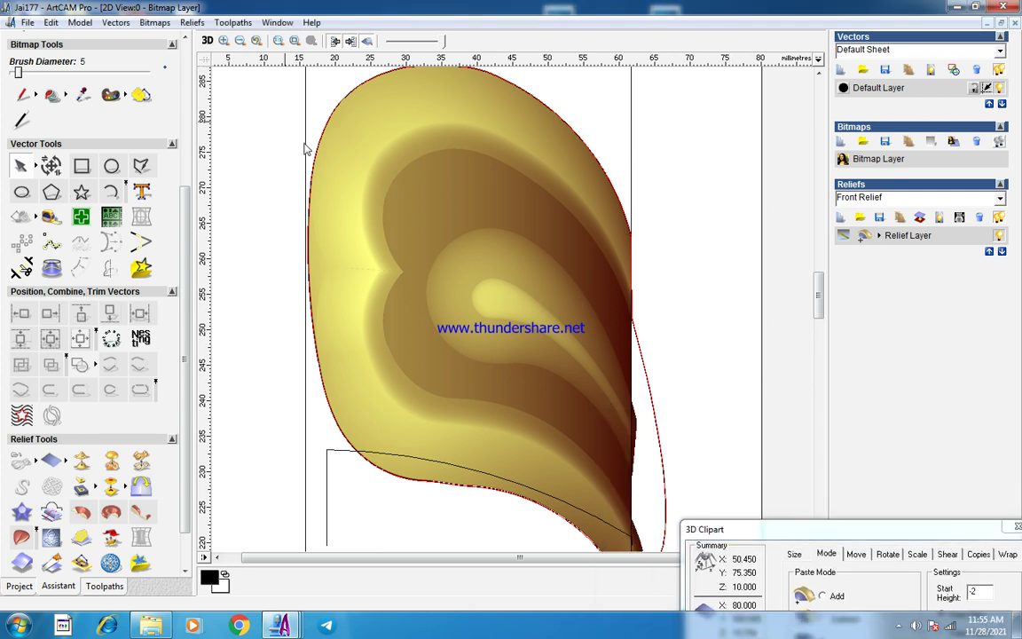
left_click(139, 461)
left_click_drag(448, 355, 347, 358)
type("18")
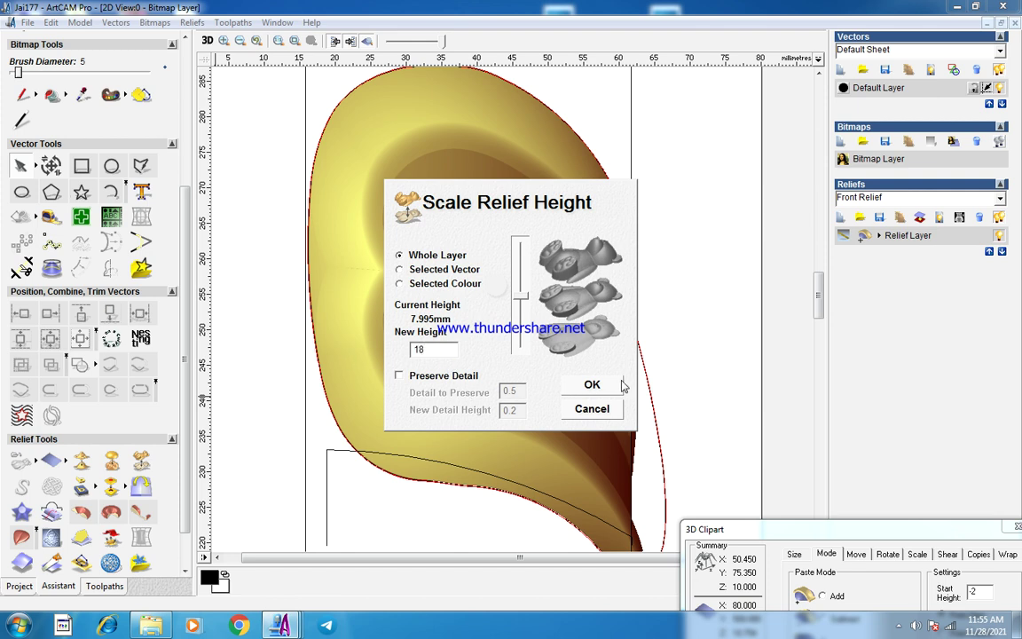
left_click(620, 384)
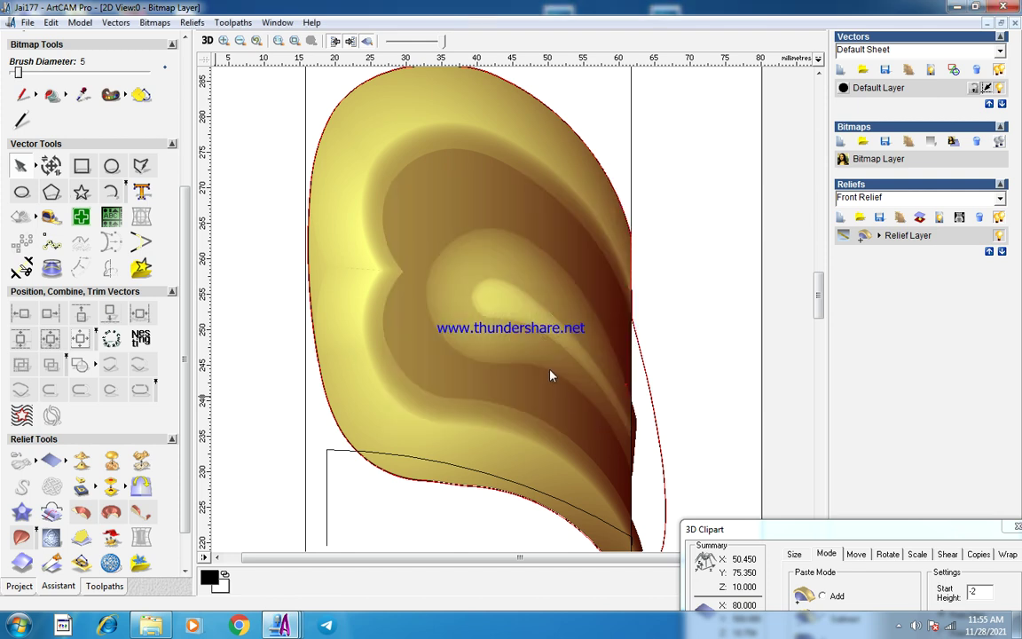
Create a horizontally aligned relief cross section running diagonally across the leaf, about 70 mm long, and close the 3D Clipart settings.
left_click(52, 511)
left_click(282, 155)
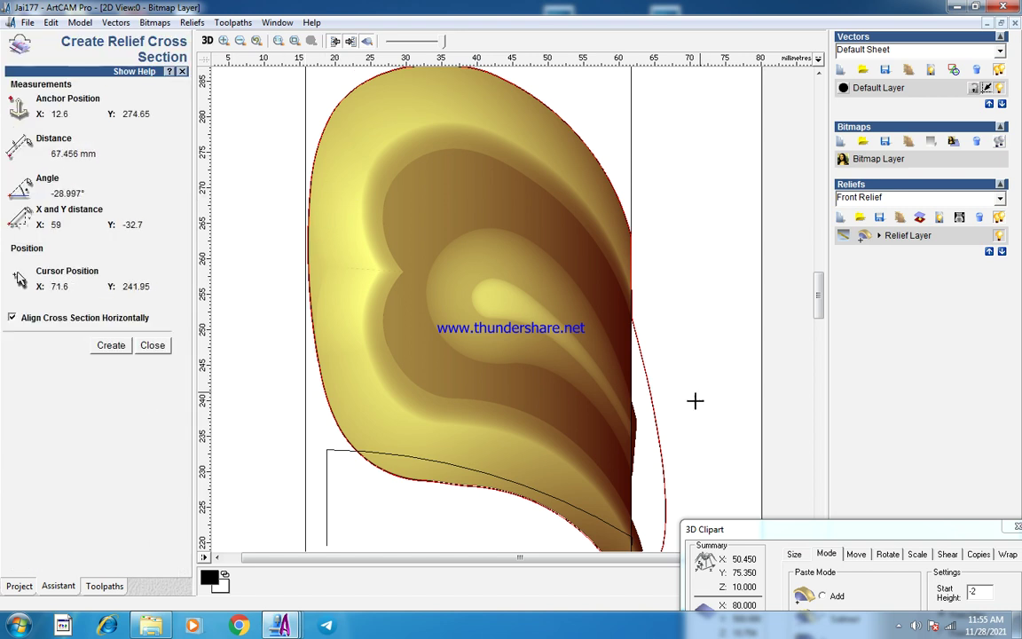
left_click(690, 441)
left_click(110, 347)
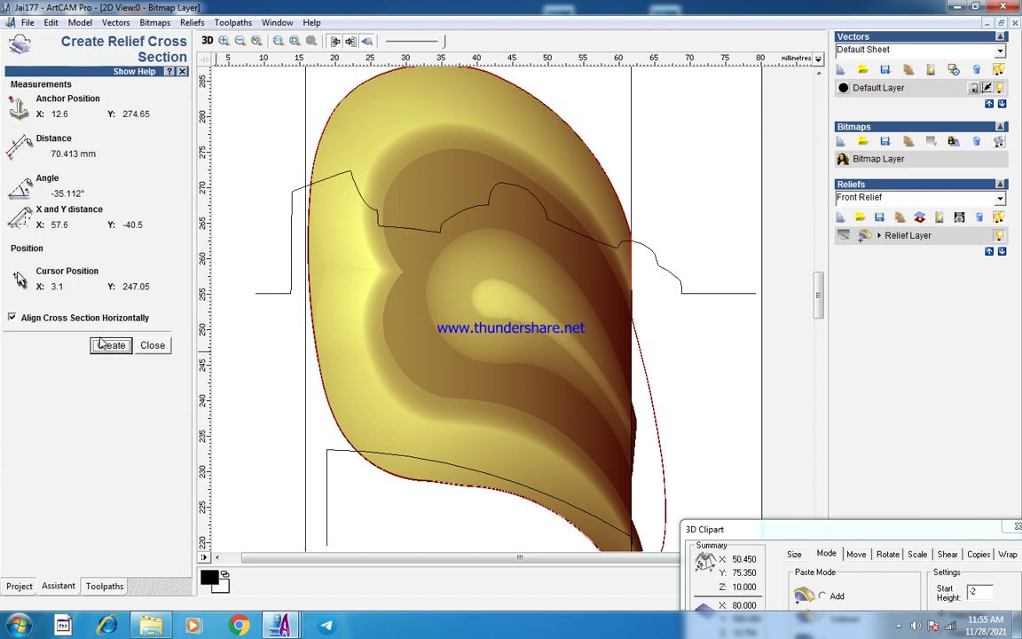
left_click(150, 351)
left_click_drag(936, 531, 618, 505)
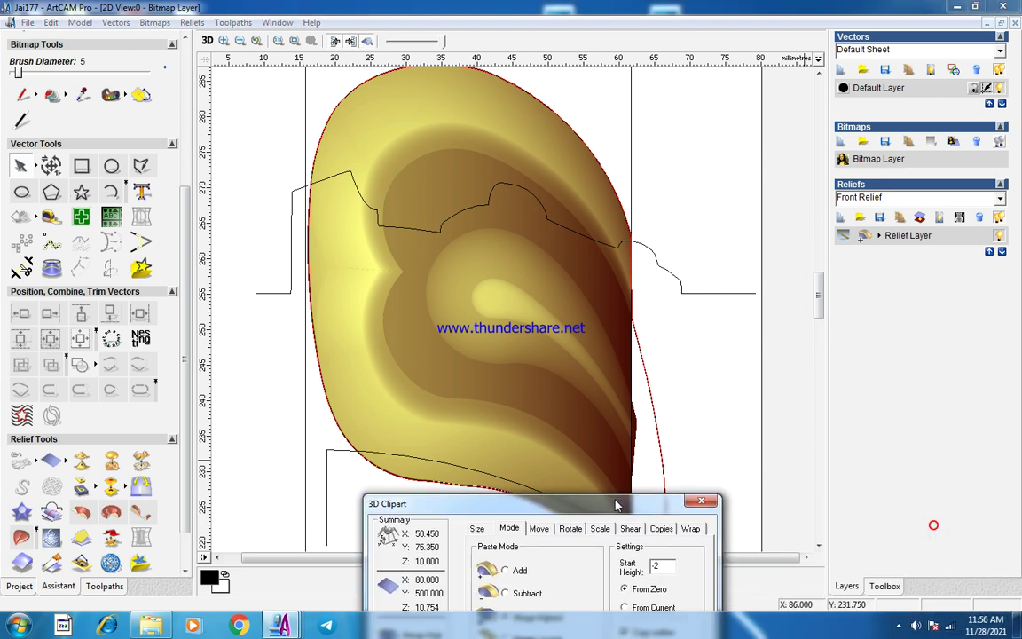
left_click(701, 501)
Examine the scaled leaf relief in 3D from above and from the side, checking its height profile and edges.
left_click(207, 40)
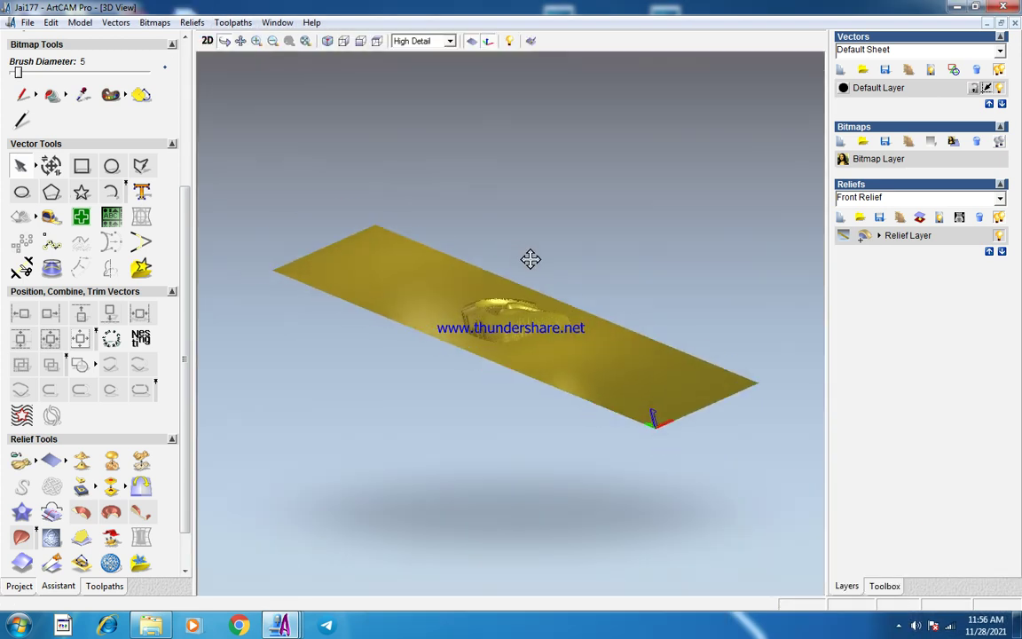
scroll(530, 267, "up", 5)
left_click_drag(639, 260, 528, 331)
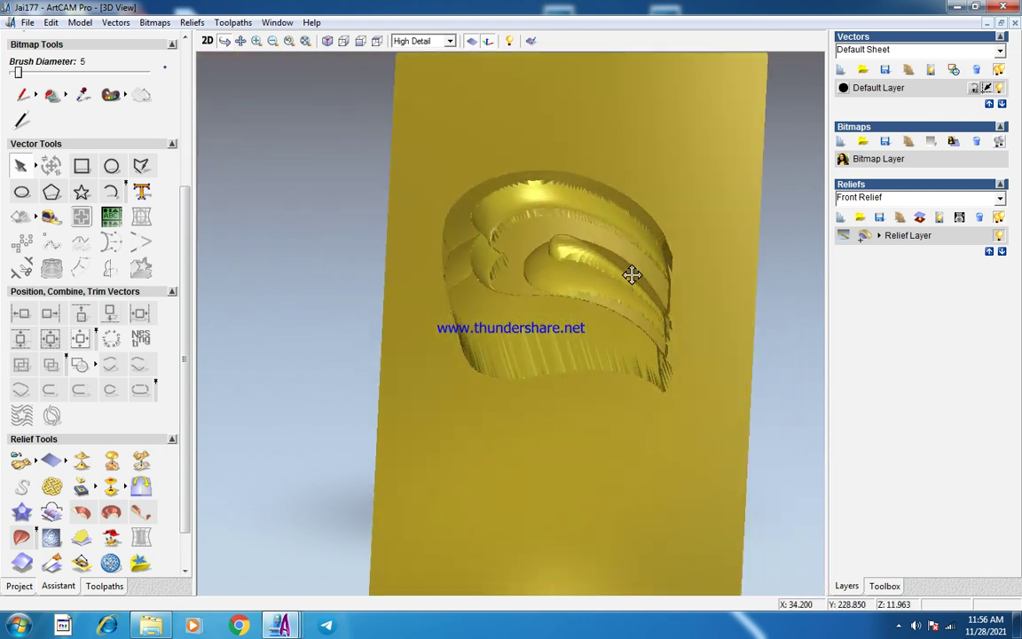
left_click_drag(631, 276, 653, 197)
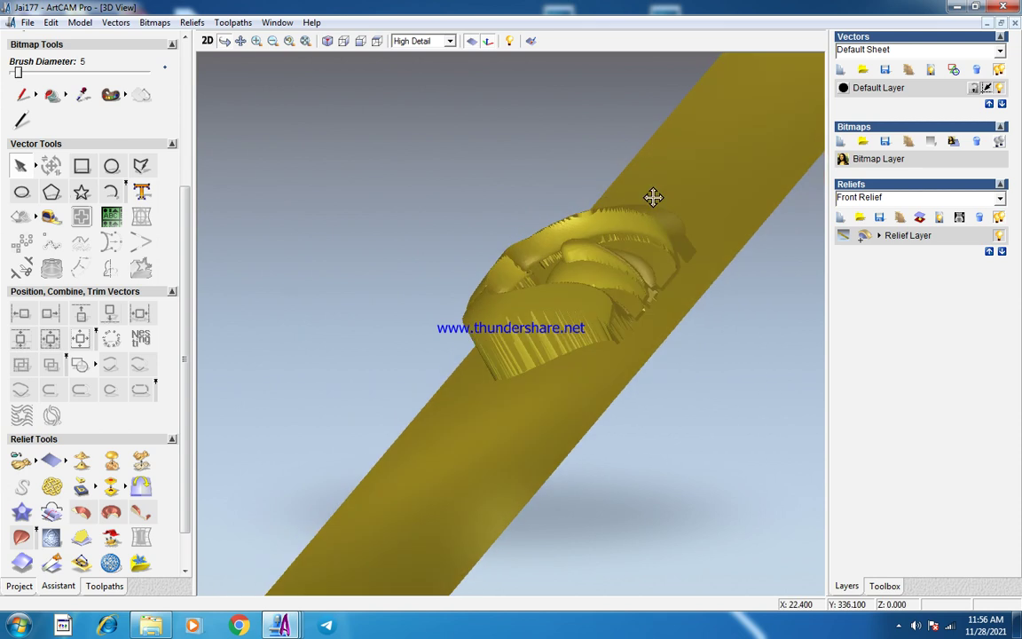
mouse_move(628, 286)
left_mouse_down()
mouse_move(562, 240)
mouse_move(587, 297)
mouse_move(609, 269)
mouse_move(662, 320)
mouse_move(652, 265)
left_mouse_up()
left_click_drag(608, 209, 455, 222)
mouse_move(568, 264)
left_mouse_down()
mouse_move(646, 152)
mouse_move(580, 241)
mouse_move(662, 178)
mouse_move(684, 264)
mouse_move(639, 217)
mouse_move(641, 349)
mouse_move(668, 269)
mouse_move(669, 198)
mouse_move(528, 270)
mouse_move(610, 212)
mouse_move(577, 276)
mouse_move(471, 309)
mouse_move(552, 315)
mouse_move(490, 343)
mouse_move(471, 281)
mouse_move(476, 251)
left_mouse_up()
left_click_drag(514, 367, 427, 338)
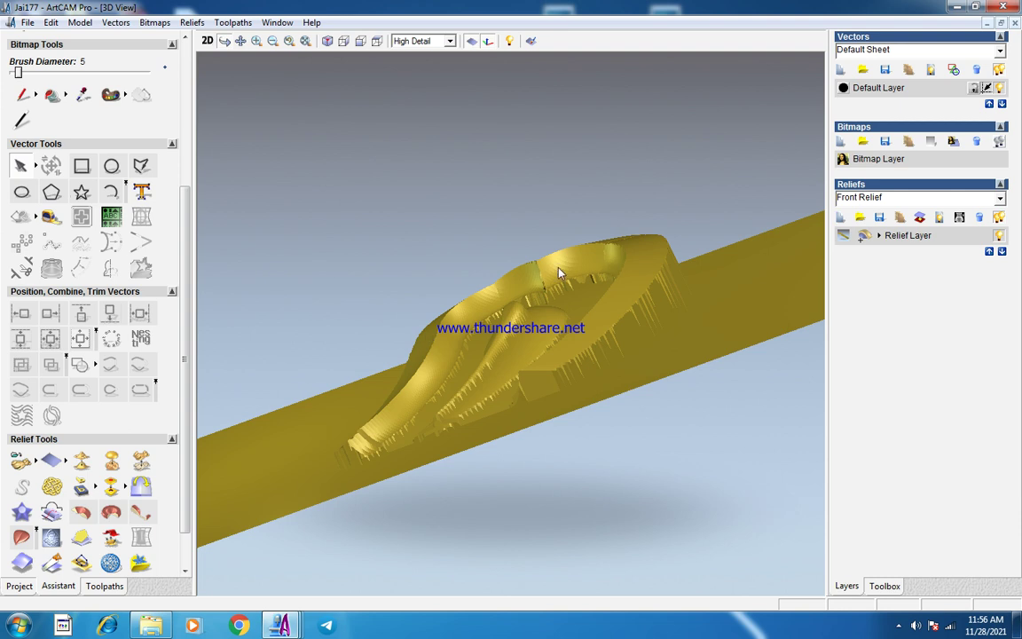
left_click_drag(560, 273, 535, 424)
left_click_drag(540, 272, 504, 167)
left_click_drag(498, 334, 561, 290)
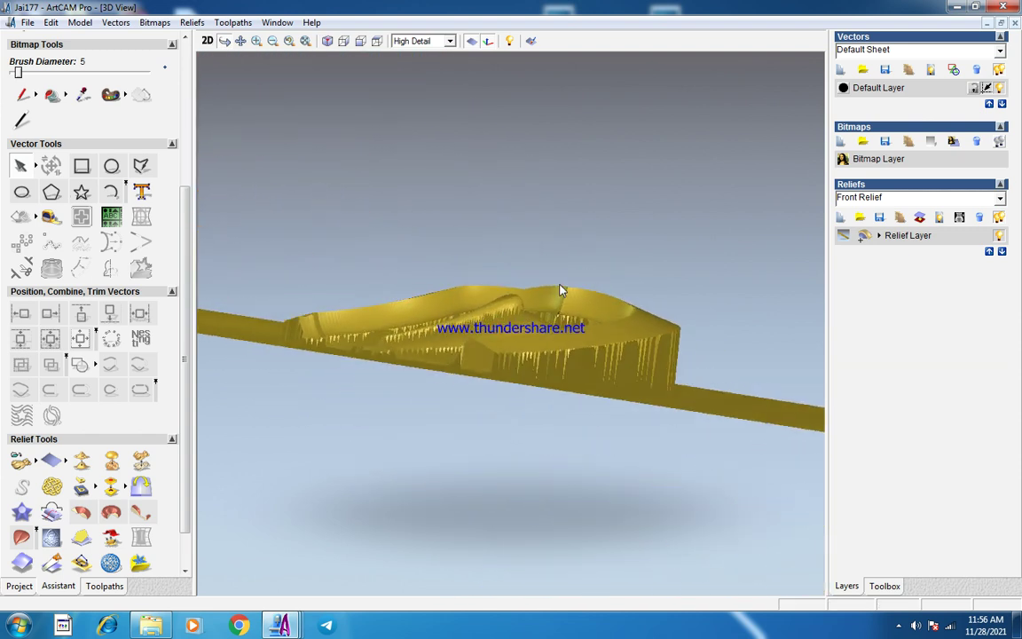
left_click_drag(421, 320, 461, 310)
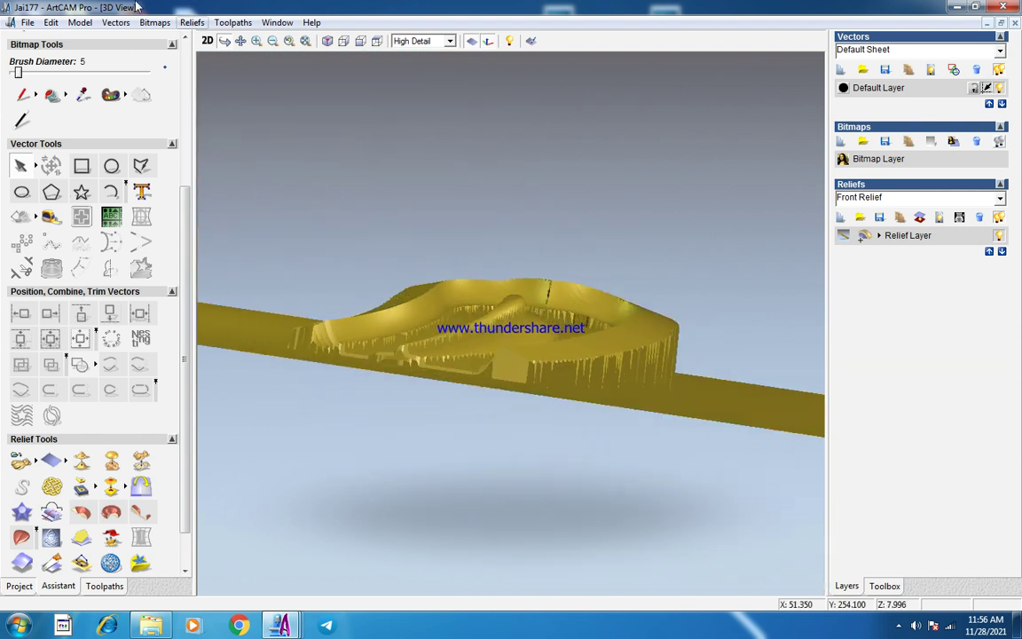
left_click(207, 41)
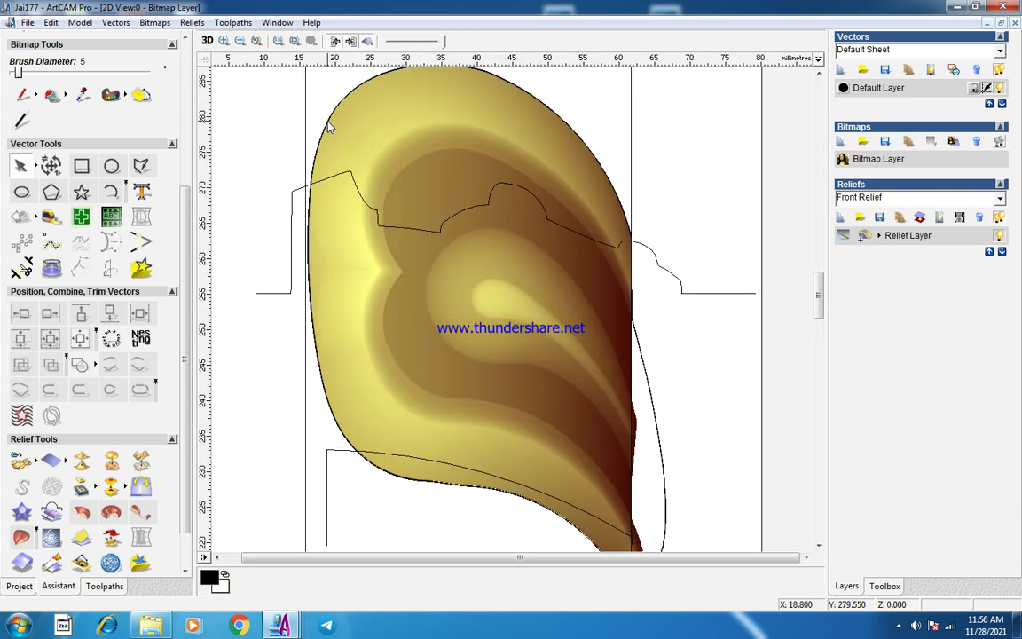
scroll(419, 165, "down", 1)
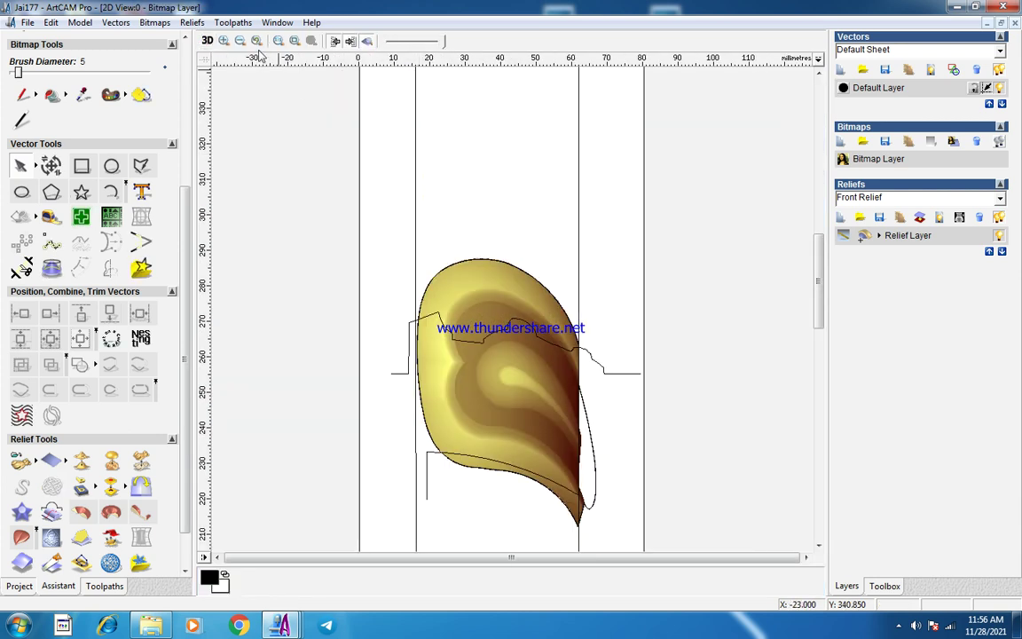
left_click(209, 43)
scroll(529, 370, "up", 1)
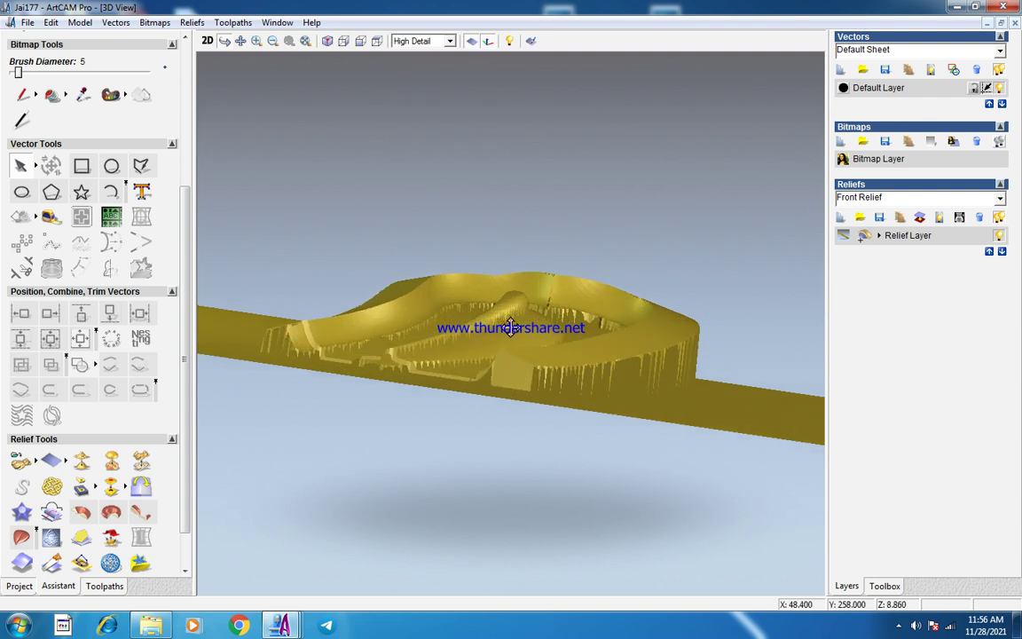
left_click_drag(481, 322, 563, 371)
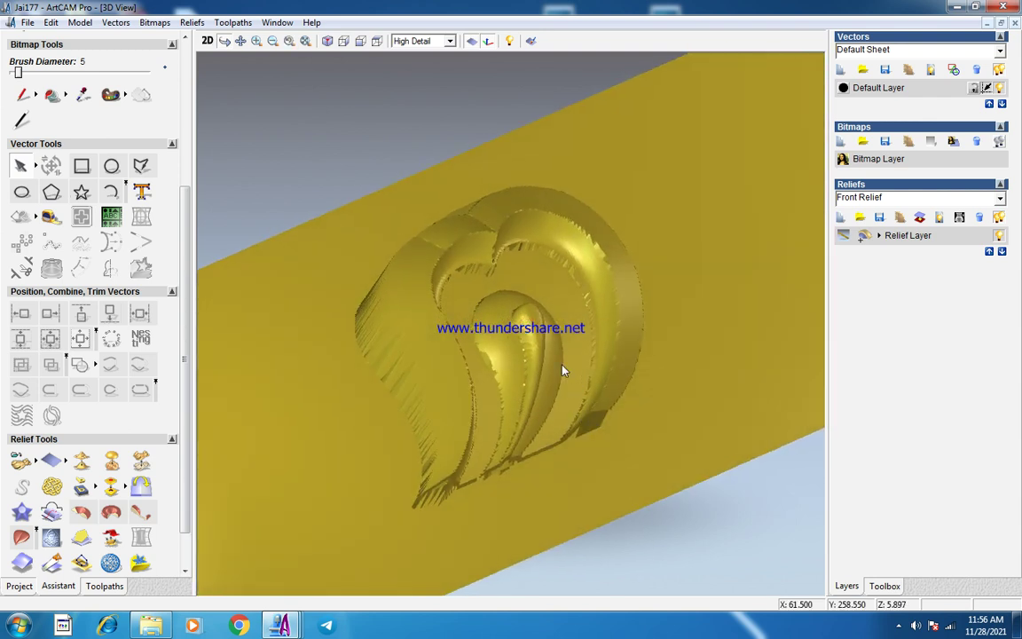